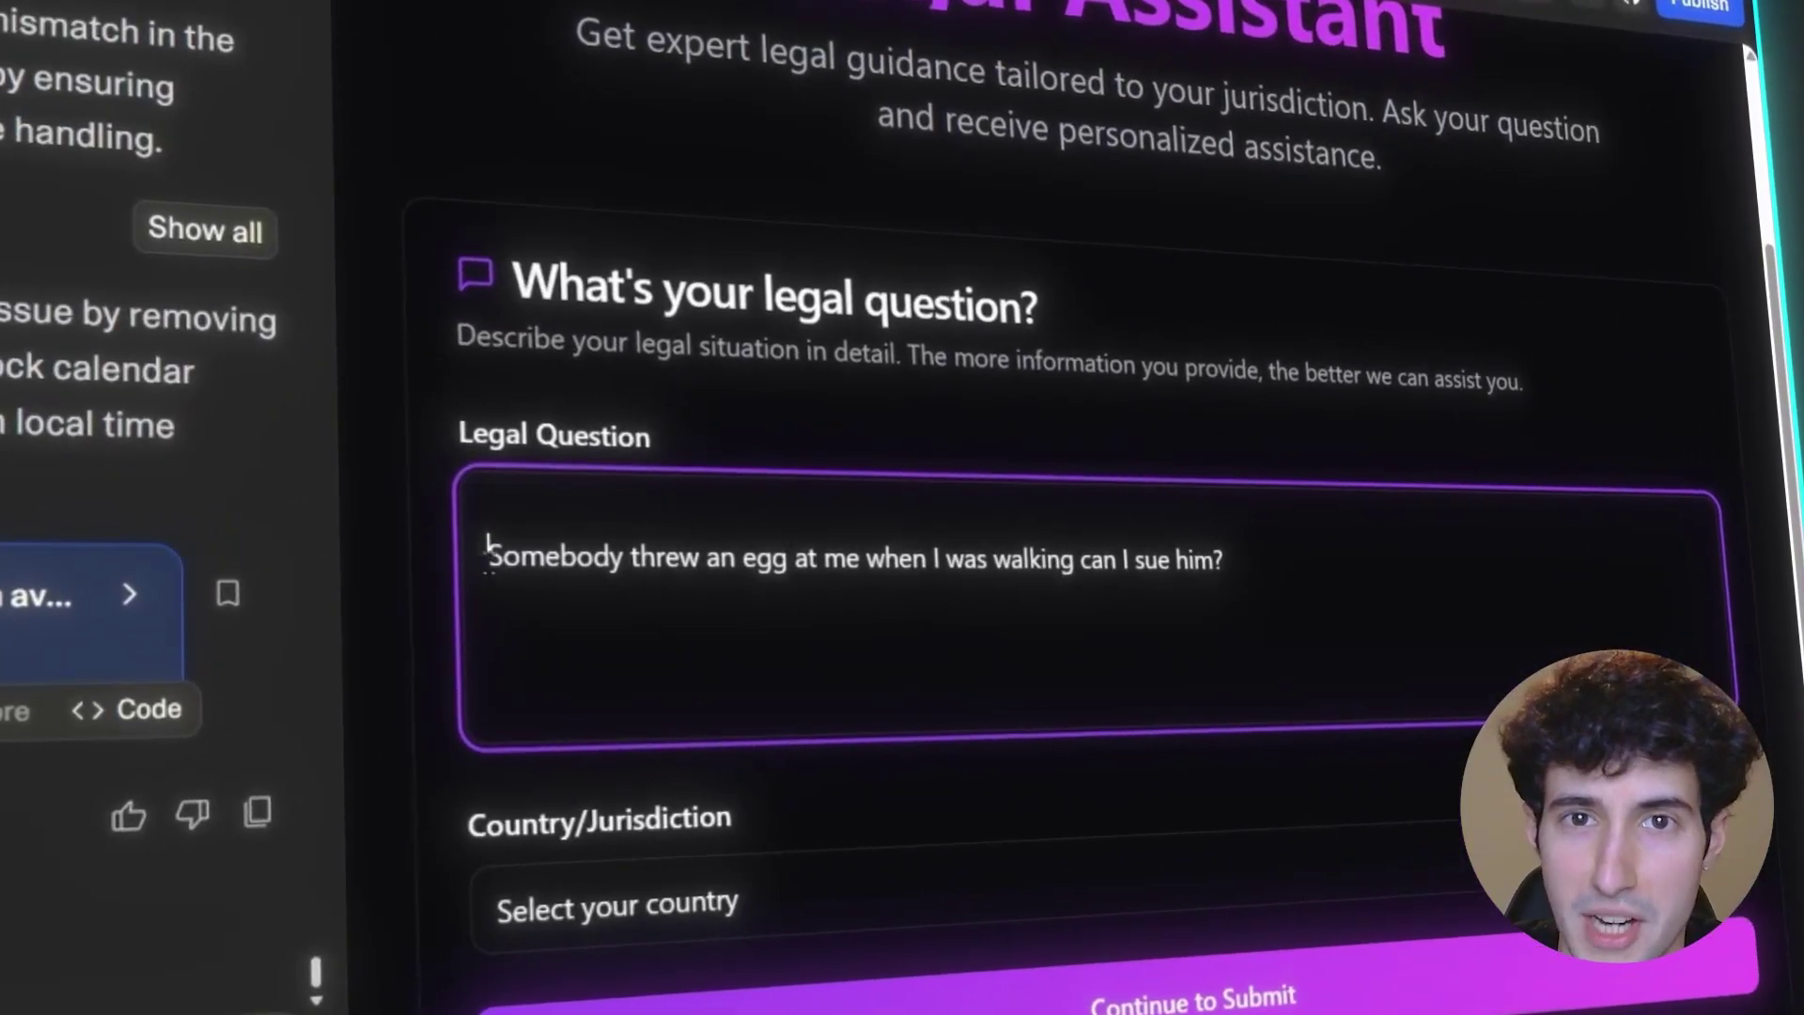
- Choose United States as the jurisdiction and scroll through the app's responses
click(689, 805)
click(737, 113)
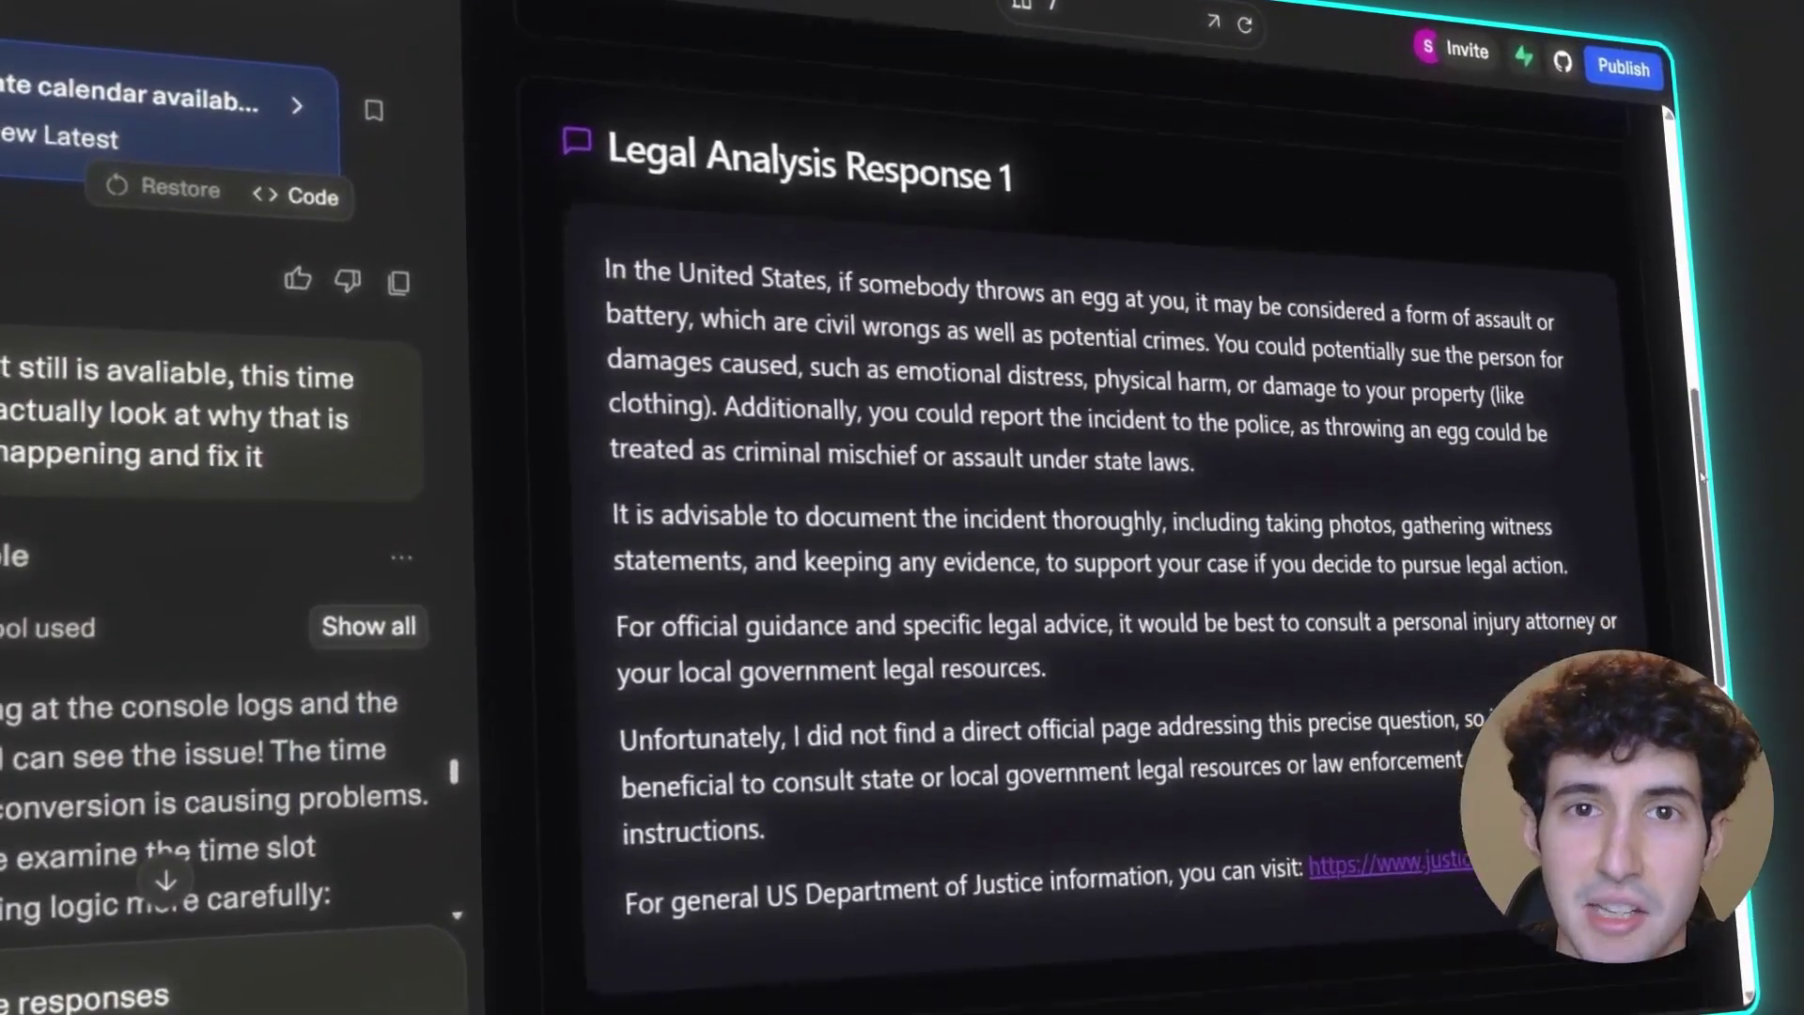
scroll(1412, 428, down, 3)
scroll(1081, 470, down, 2)
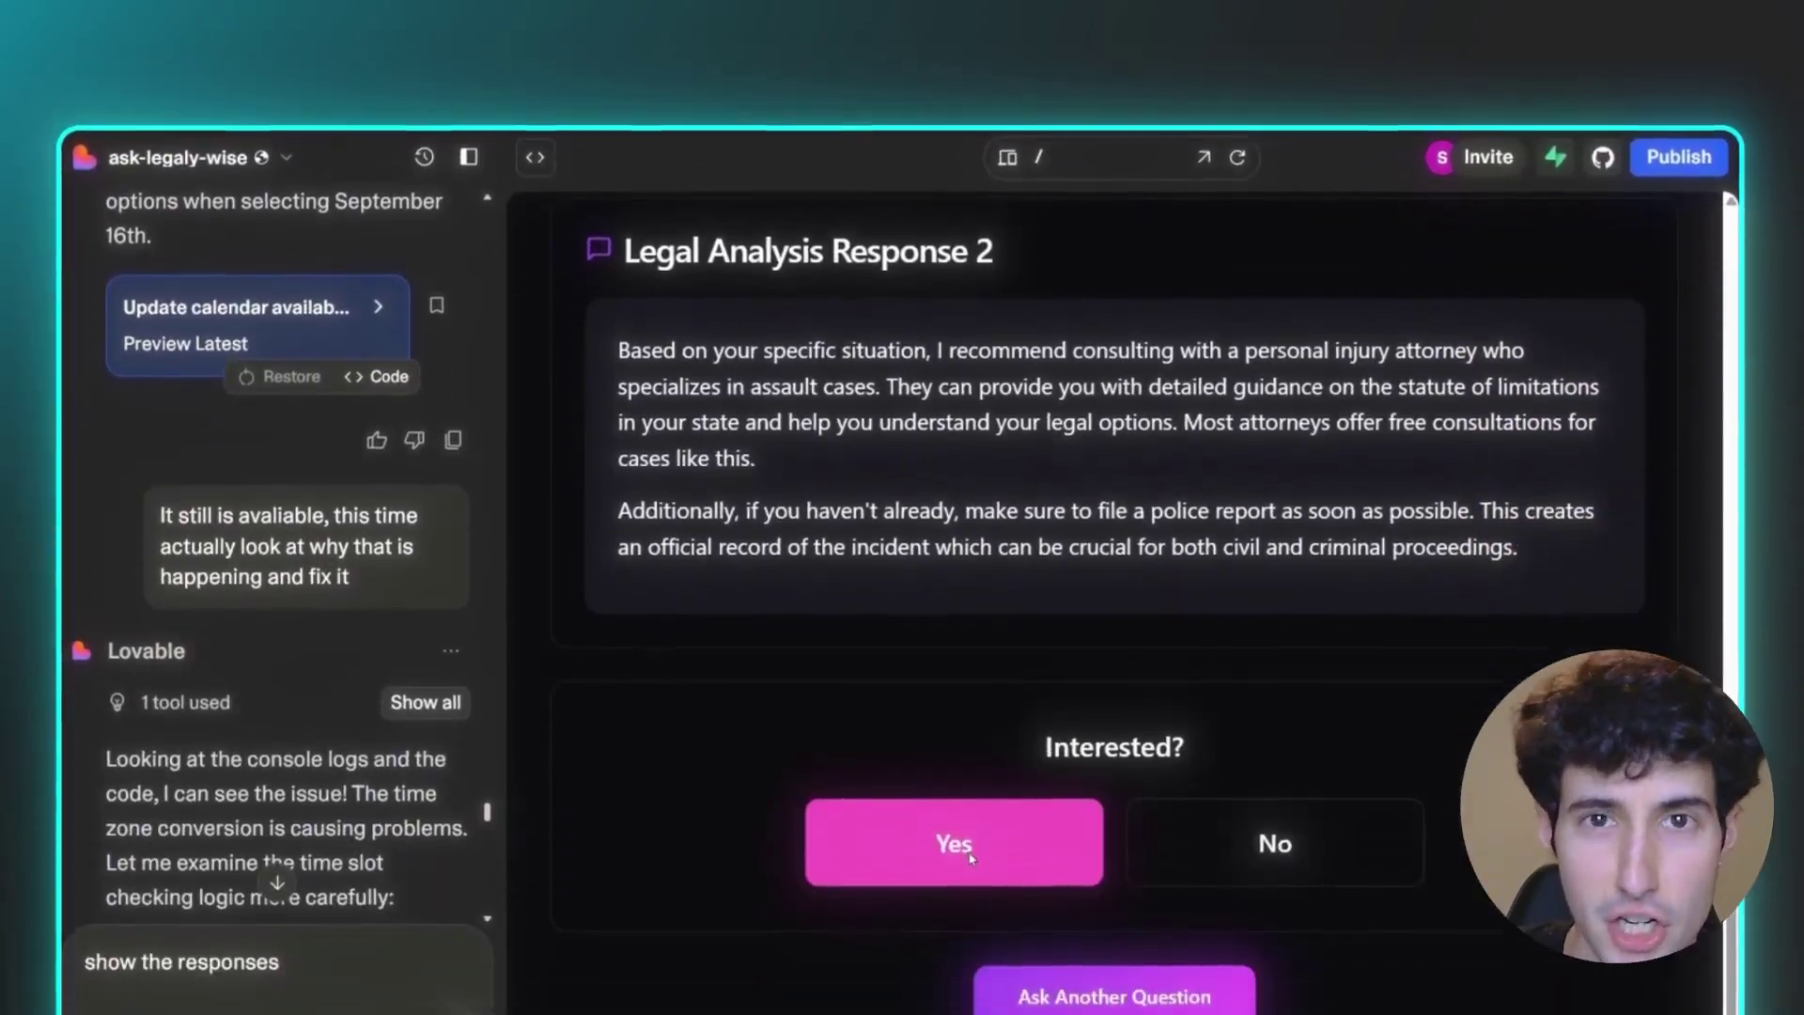
- Accept the call offer, pick September 19, and view the available call times
click(955, 842)
click(1144, 561)
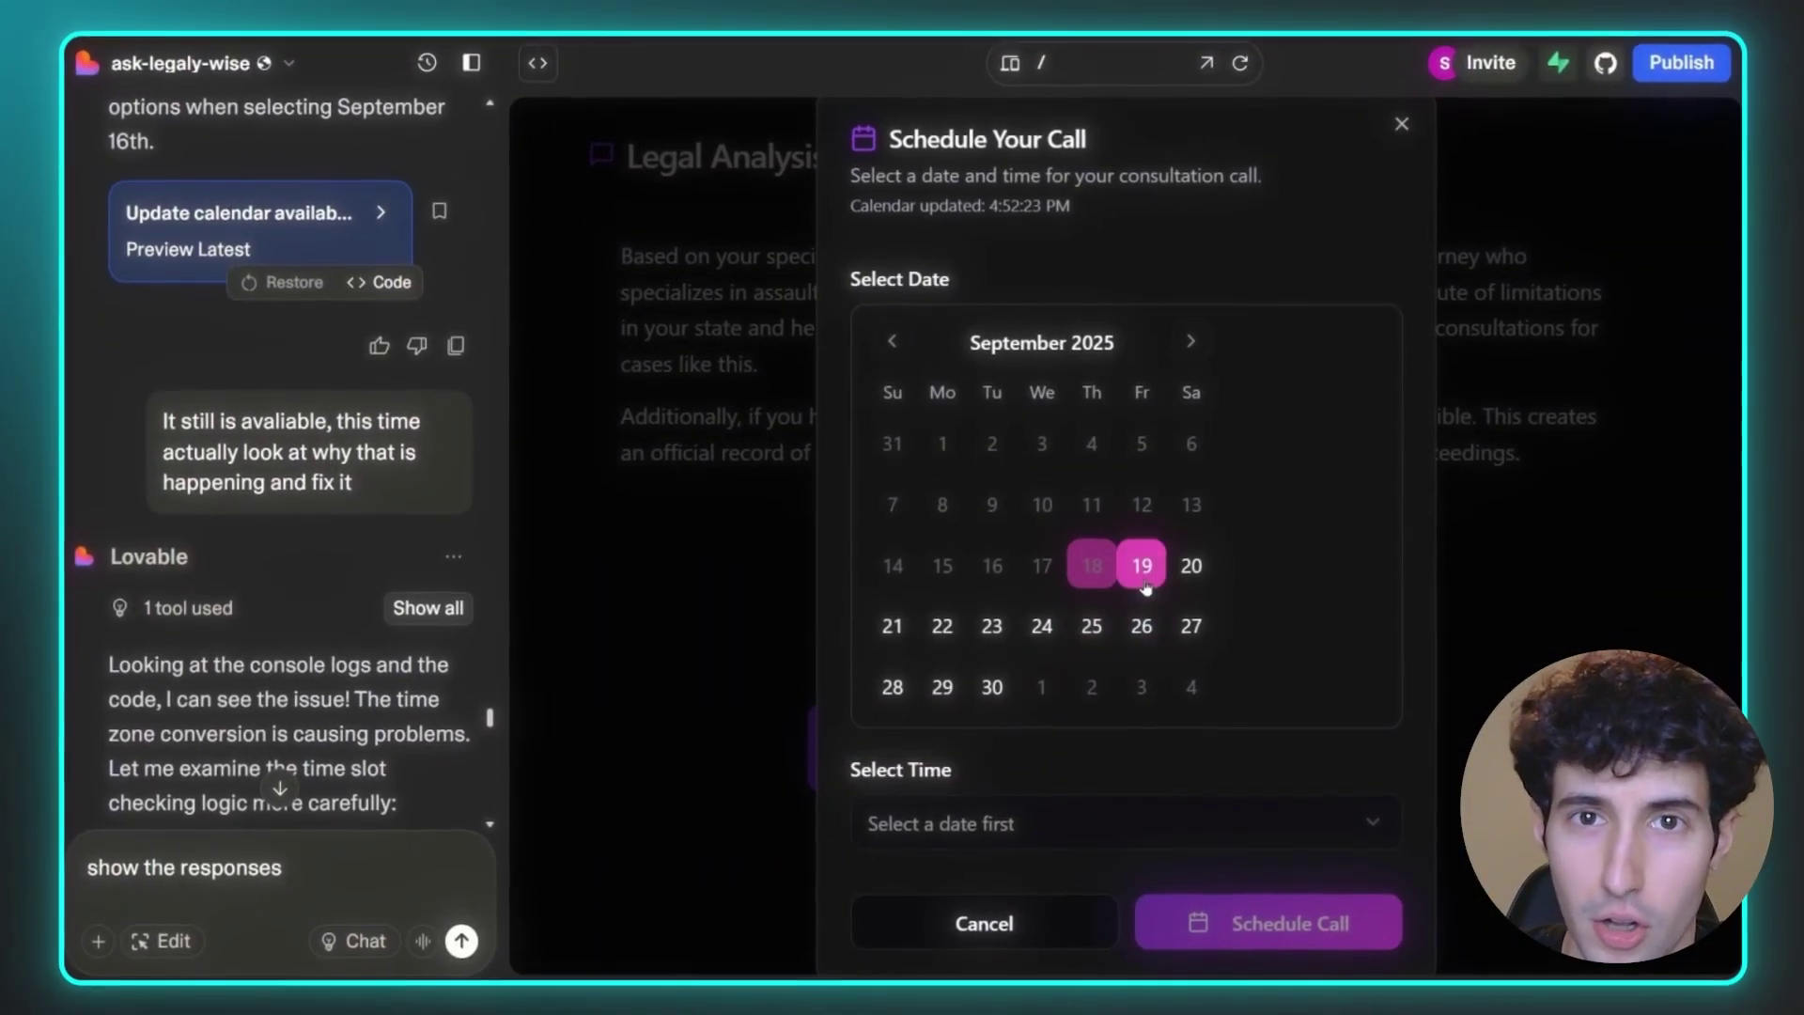
scroll(1140, 583, down, 2)
click(977, 736)
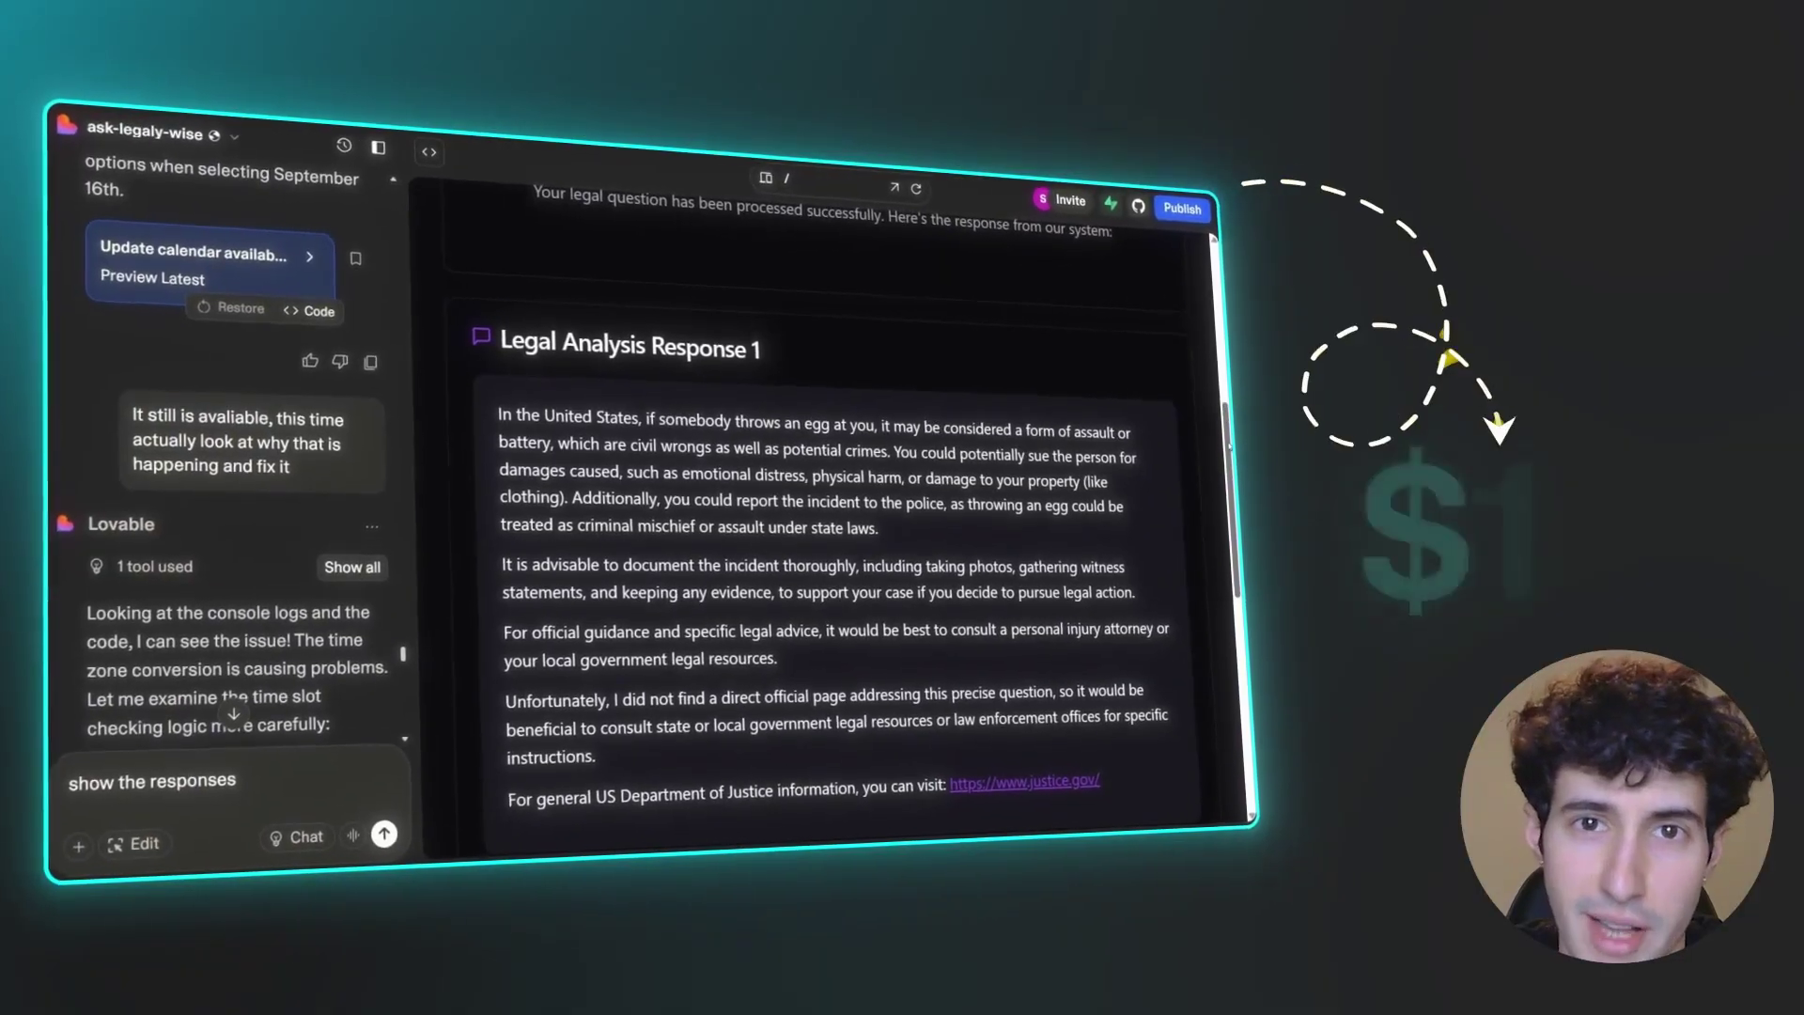
scroll(827, 516, down, 3)
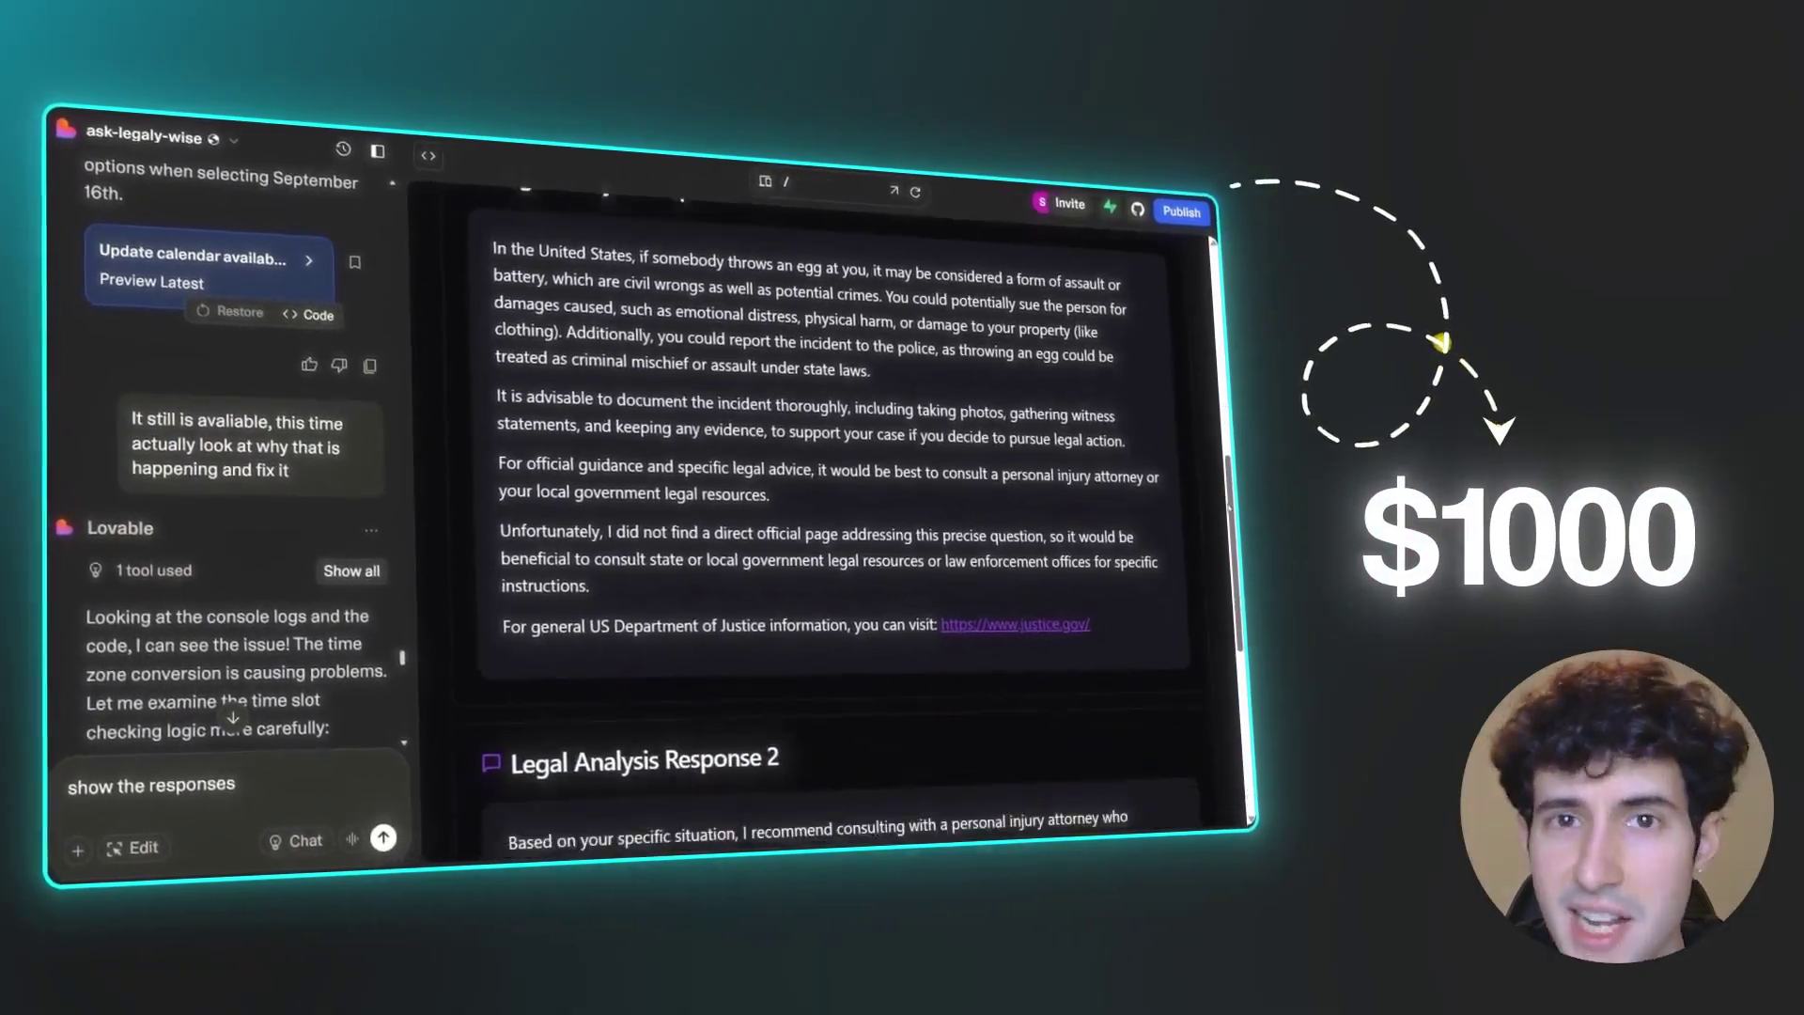
scroll(827, 517, down, 3)
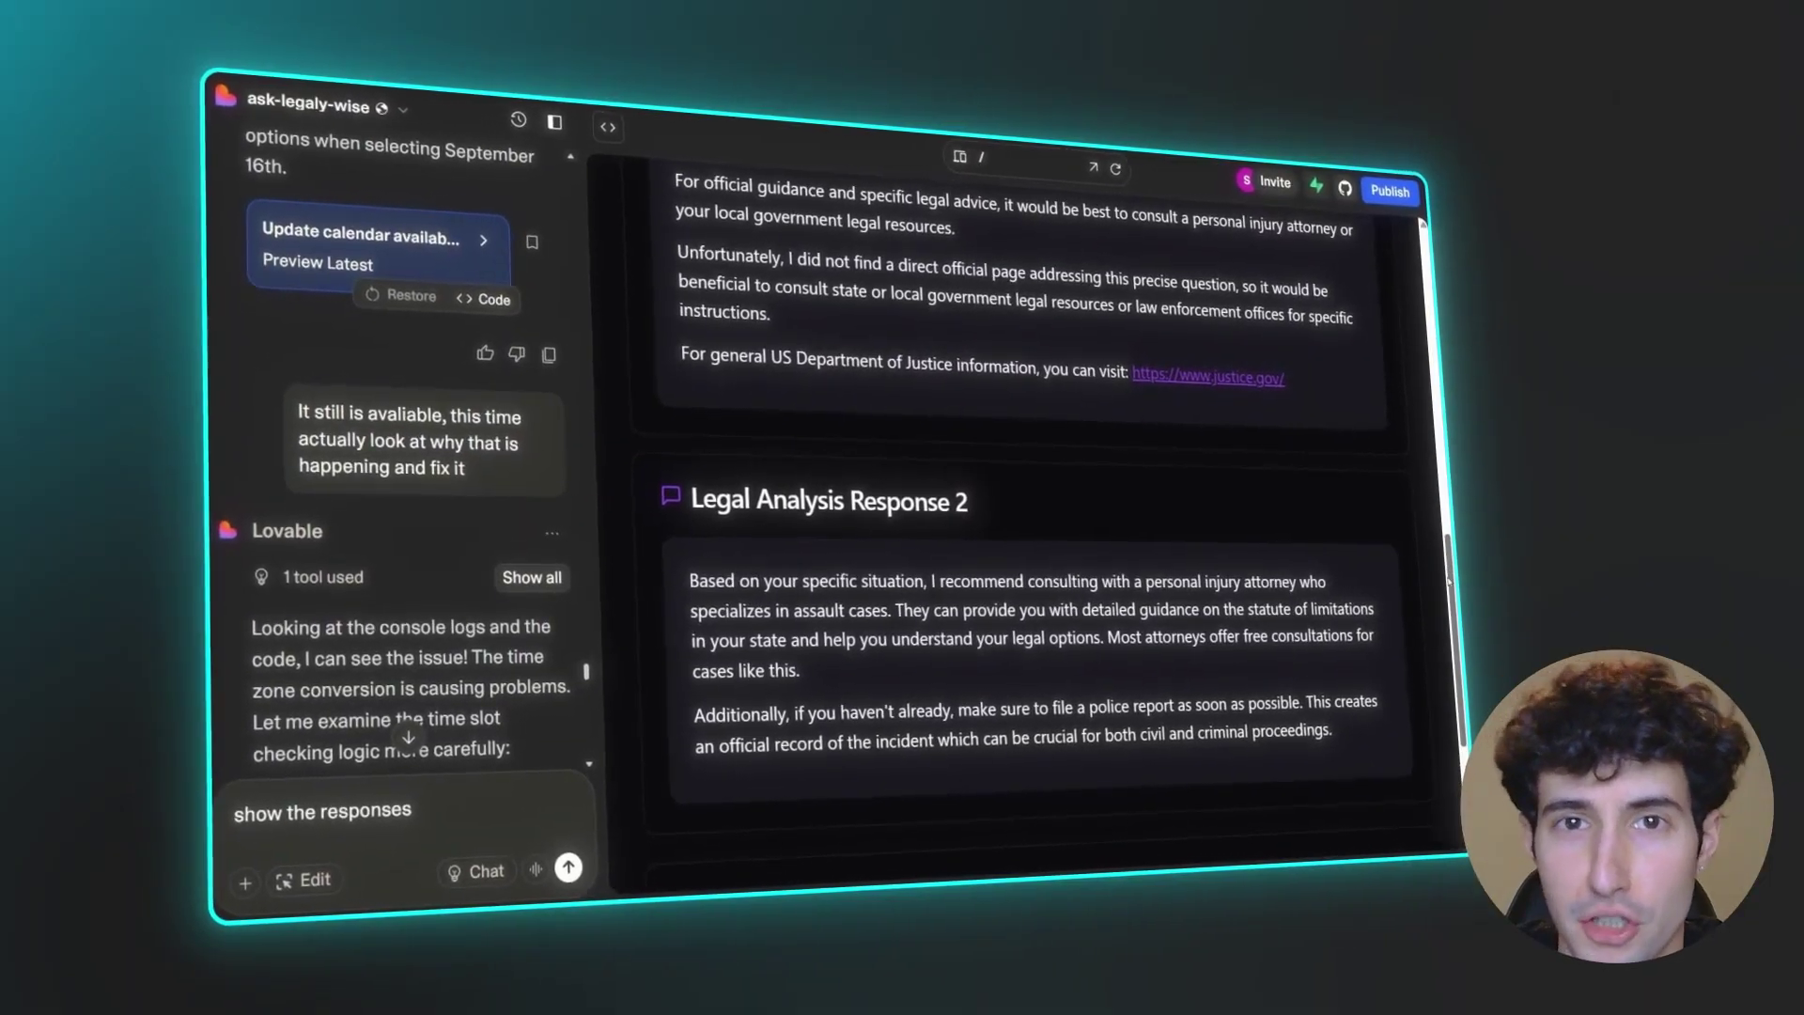
scroll(1034, 516, down, 3)
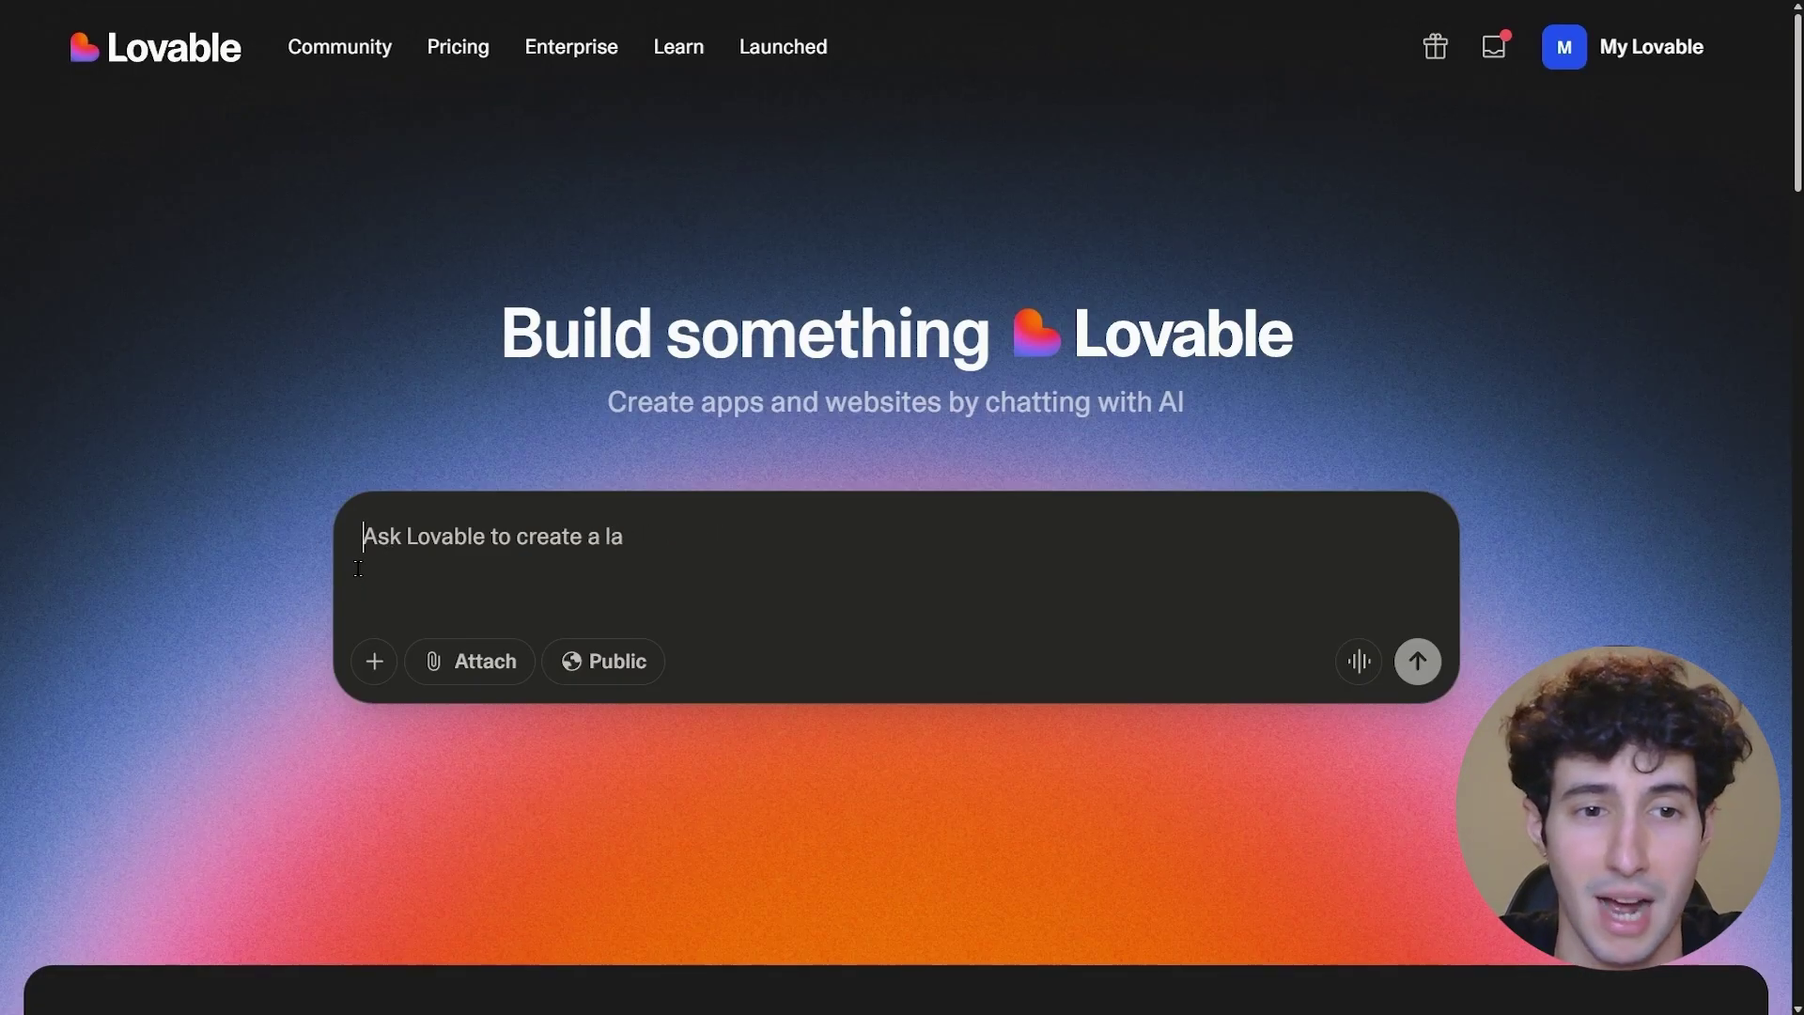
- Paste the legal assistant app brief into the prompt box and review it, including the Name and email fields
key(ctrl+v)
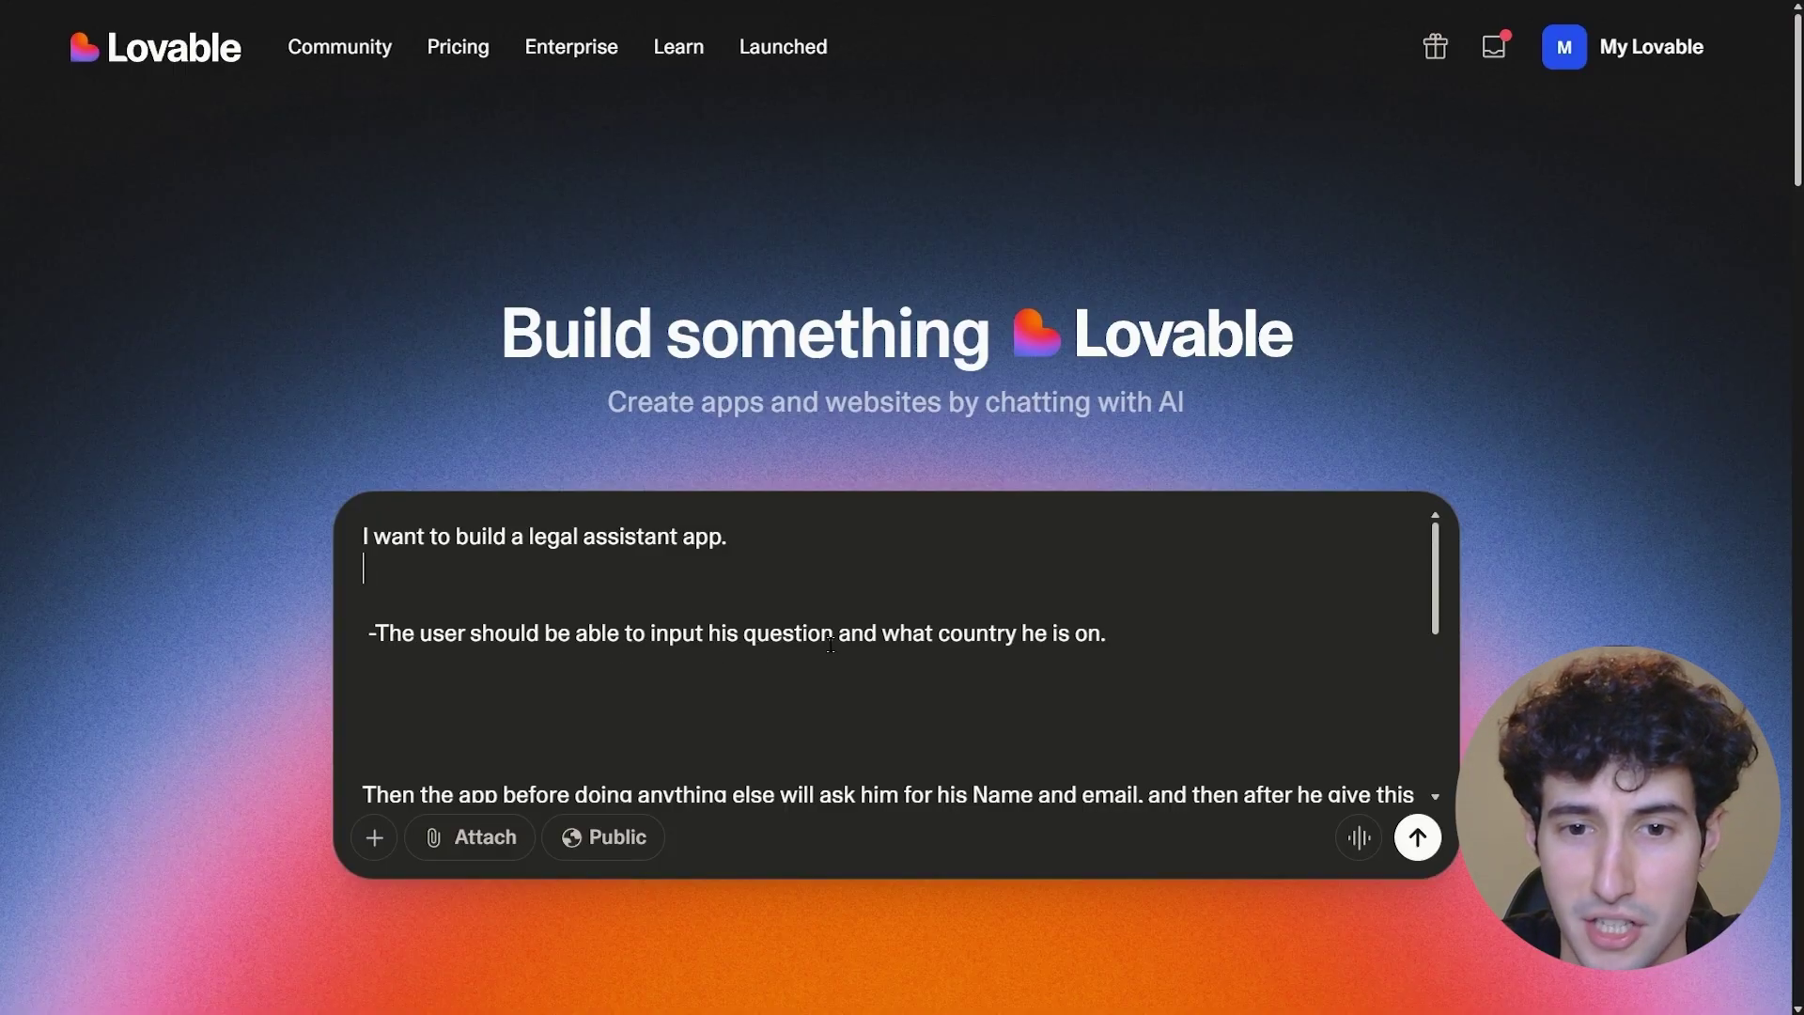
scroll(1146, 643, down, 2)
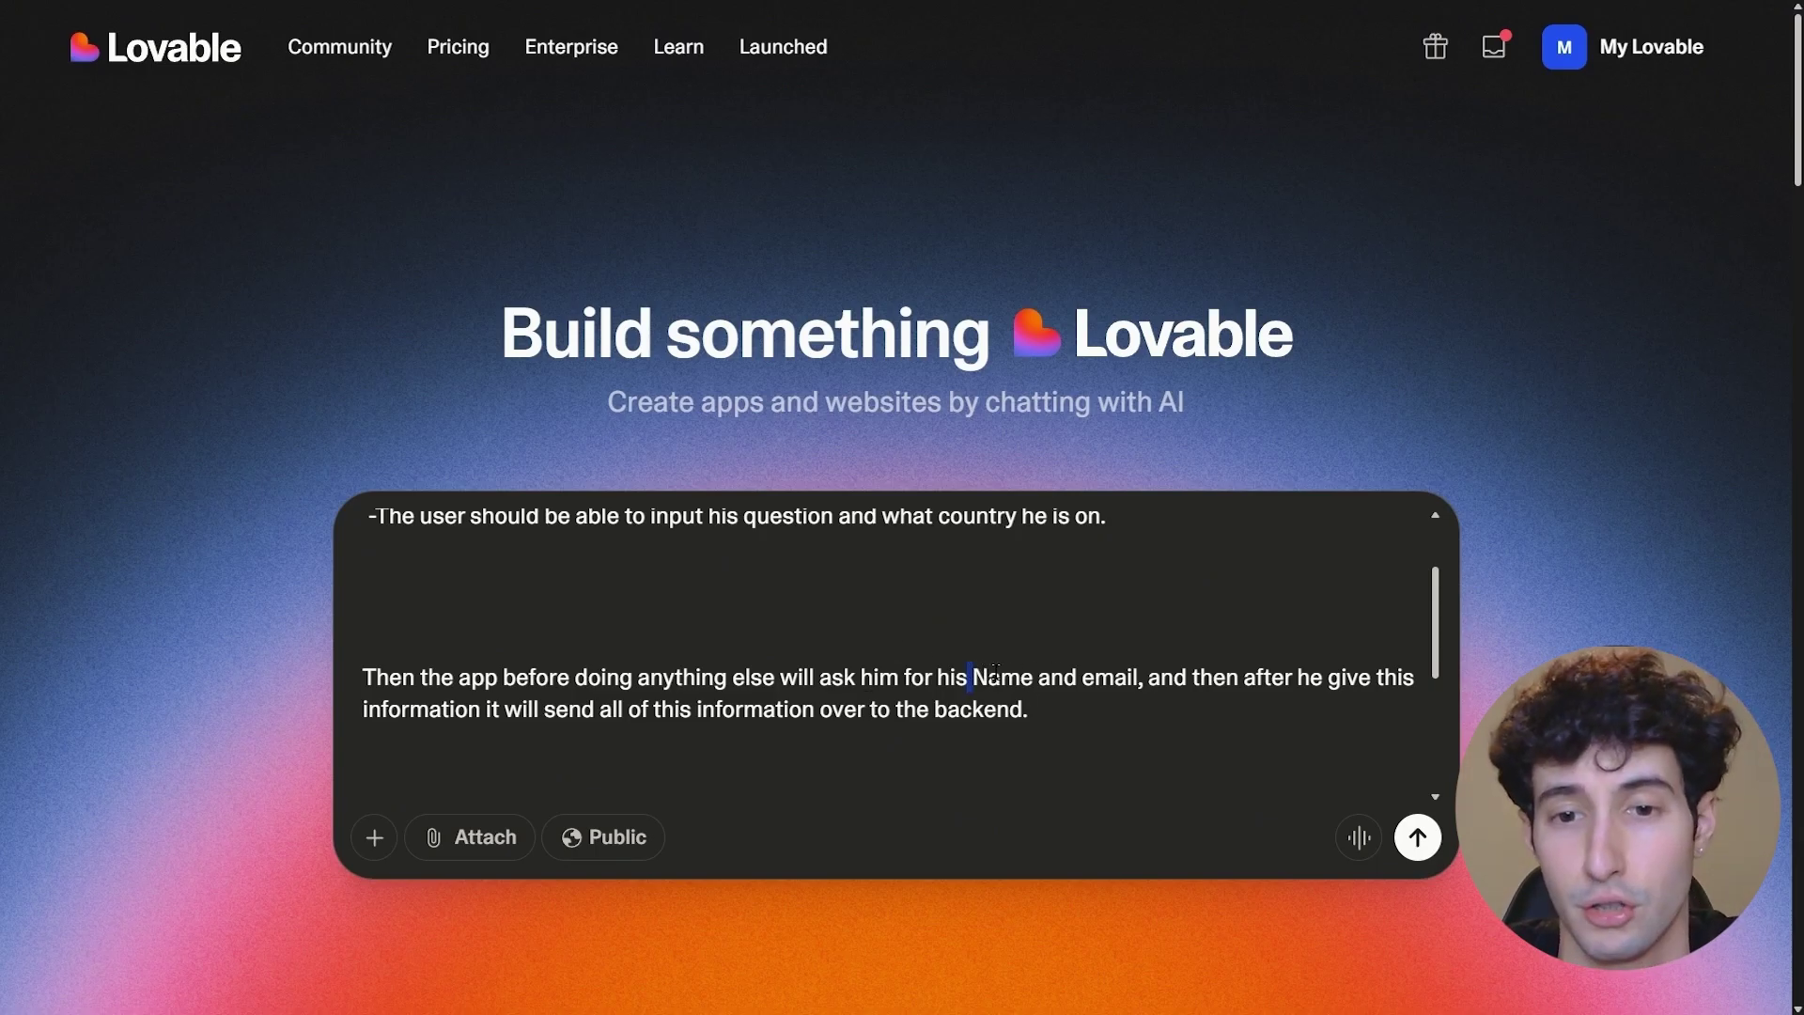
drag(971, 677, 1131, 679)
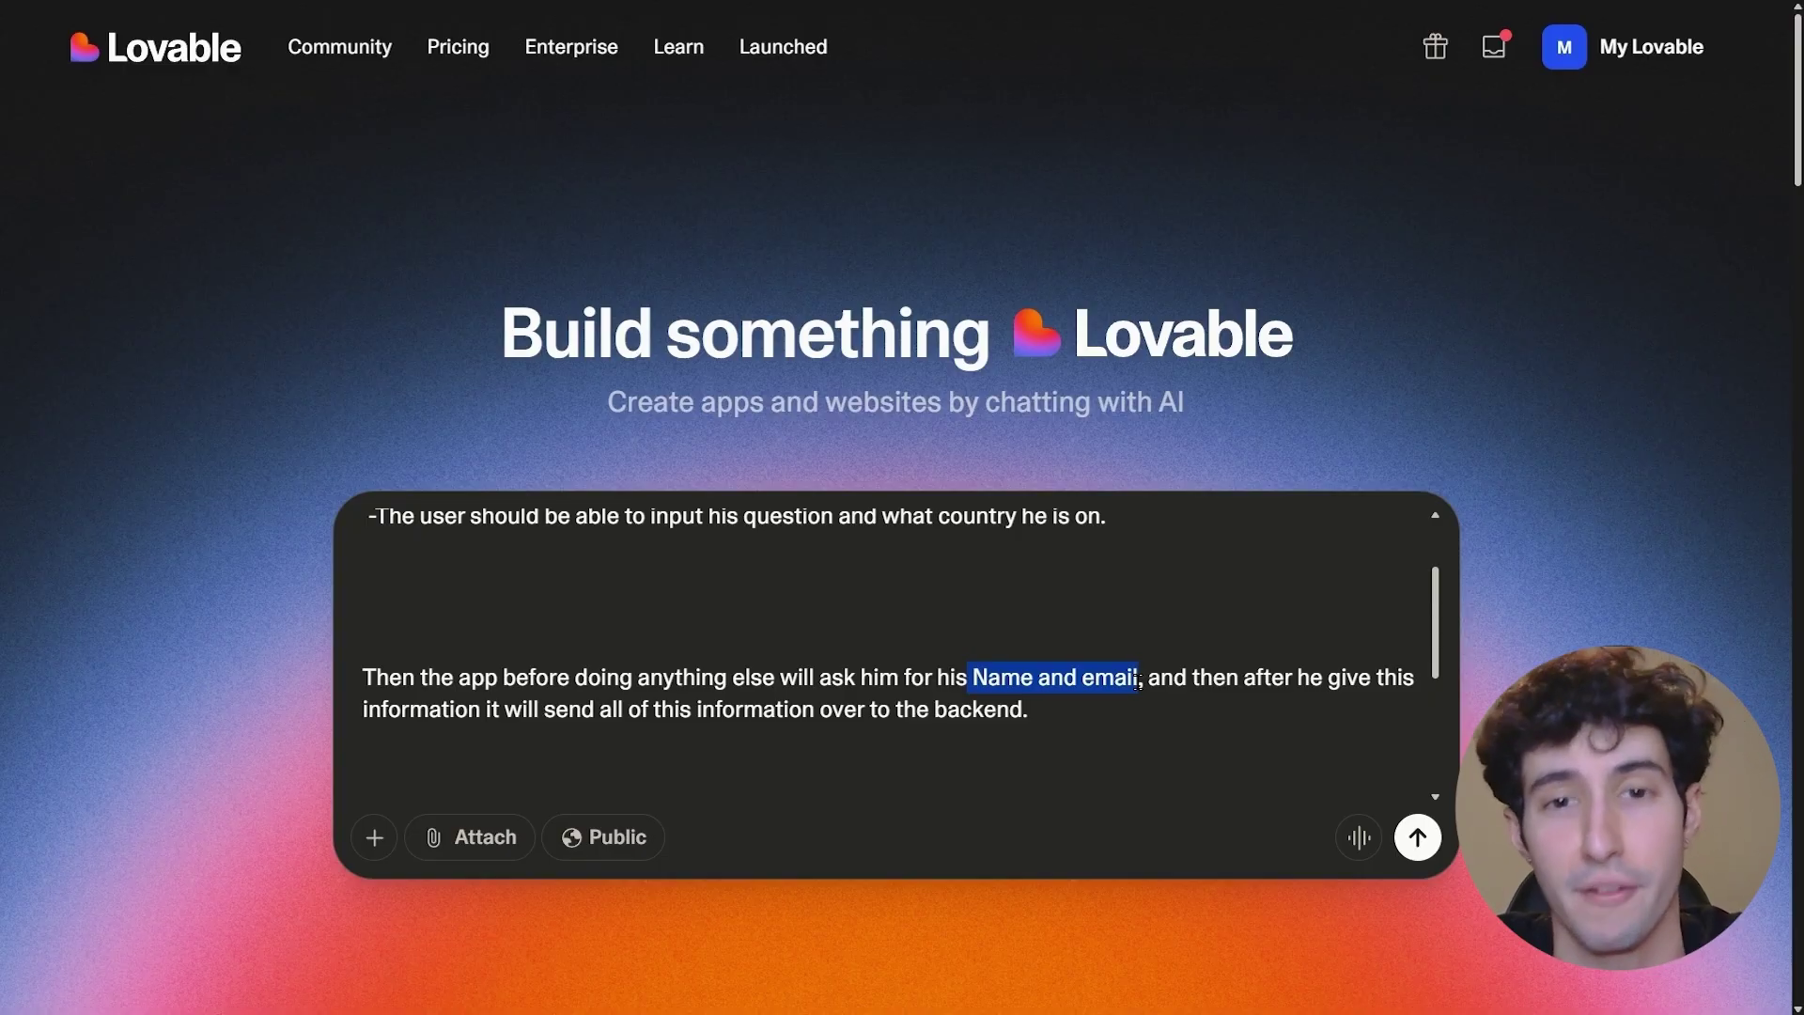
click(1138, 679)
scroll(1138, 679, down, 1)
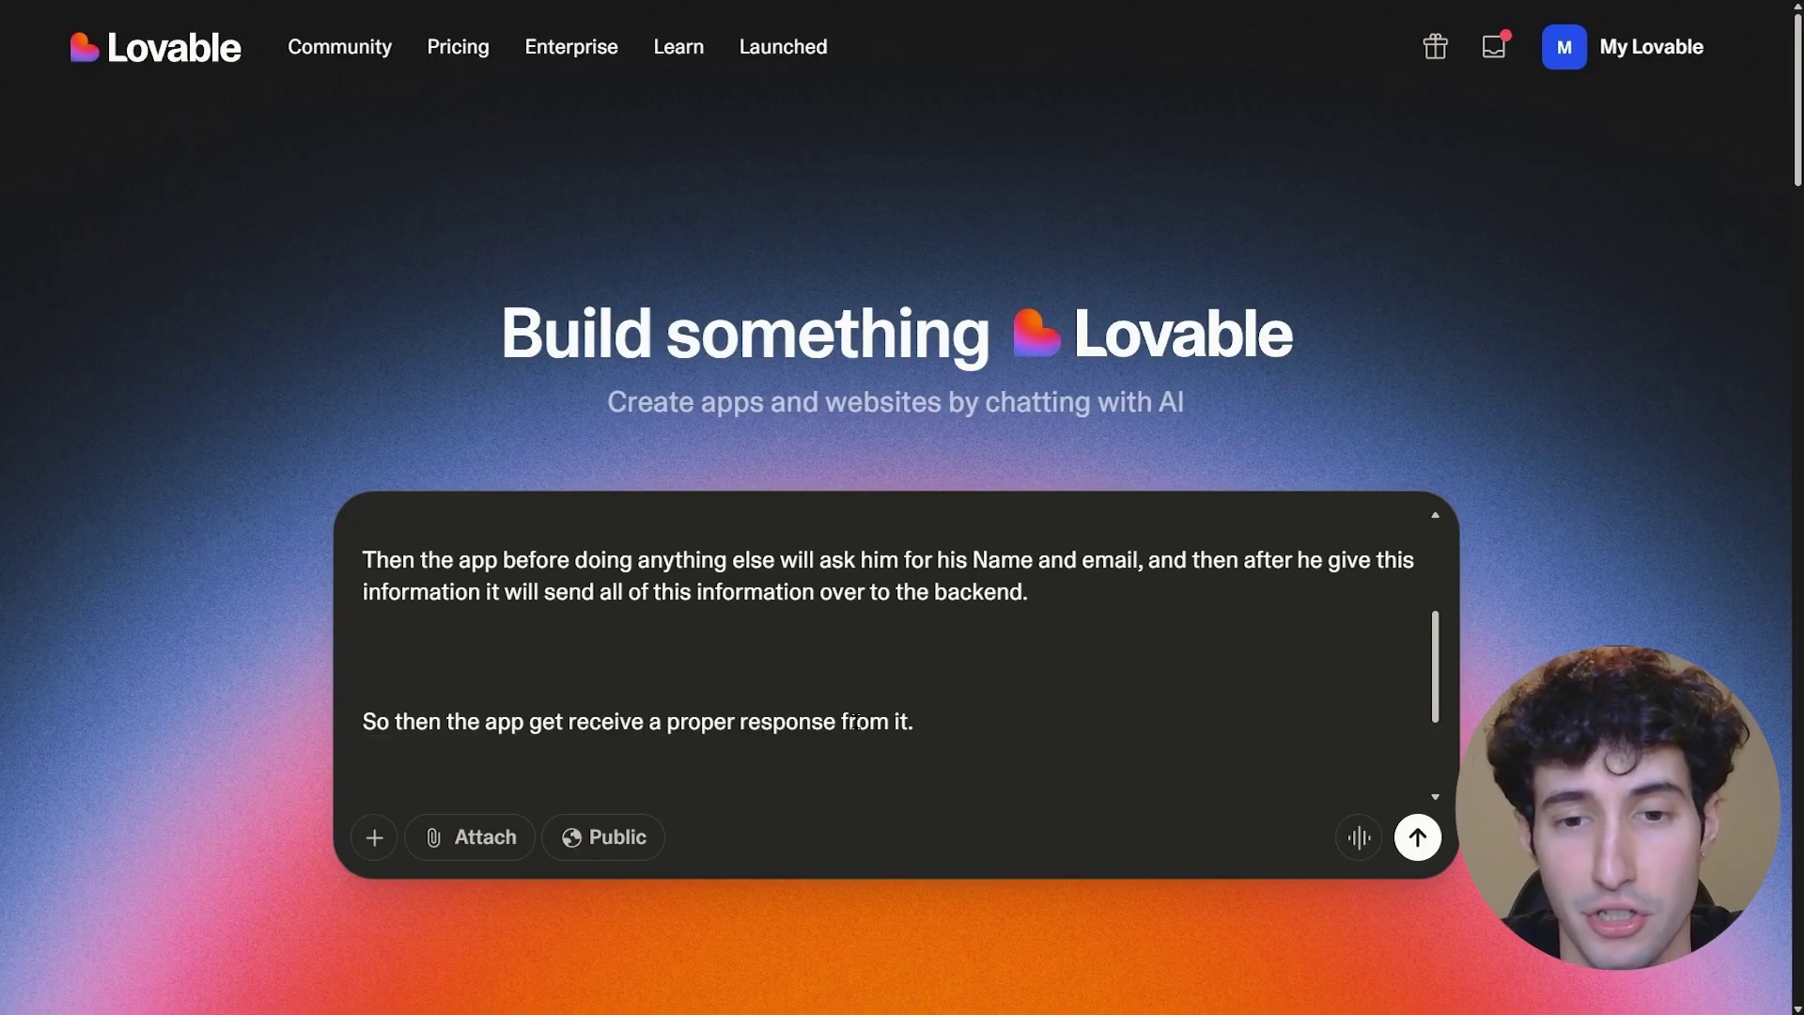
scroll(874, 700, down, 1)
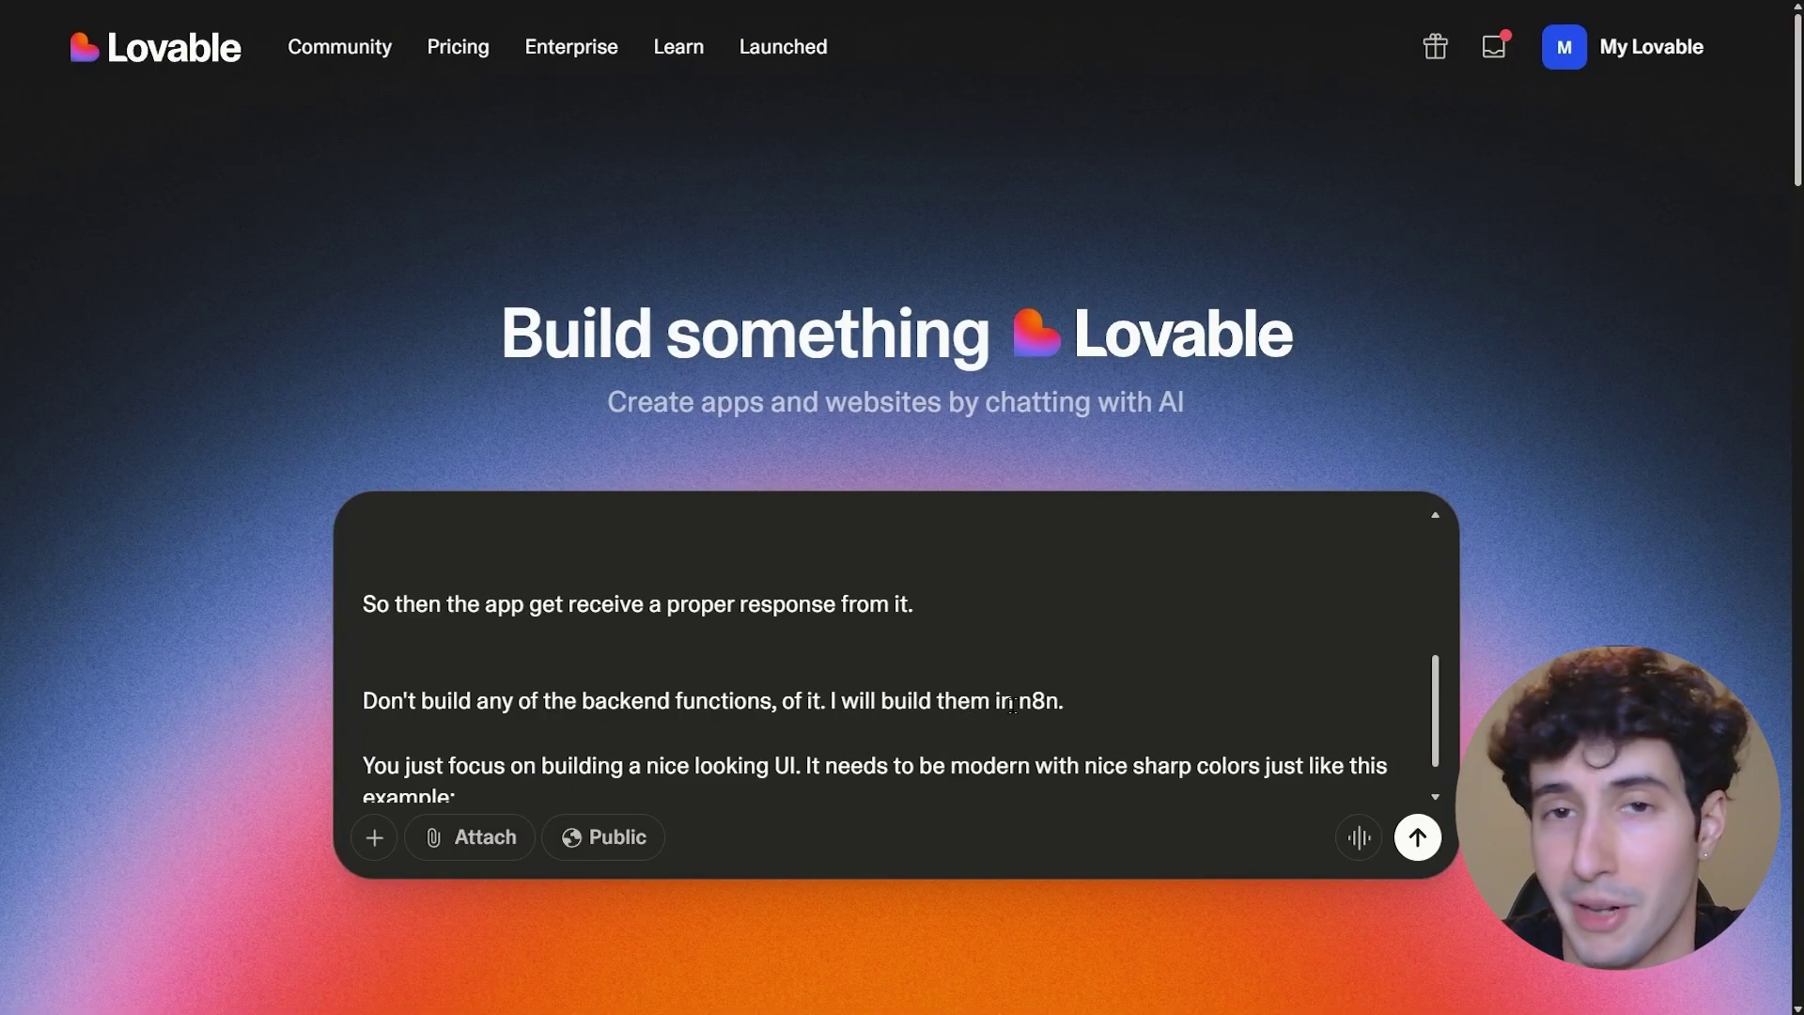
scroll(766, 692, down, 1)
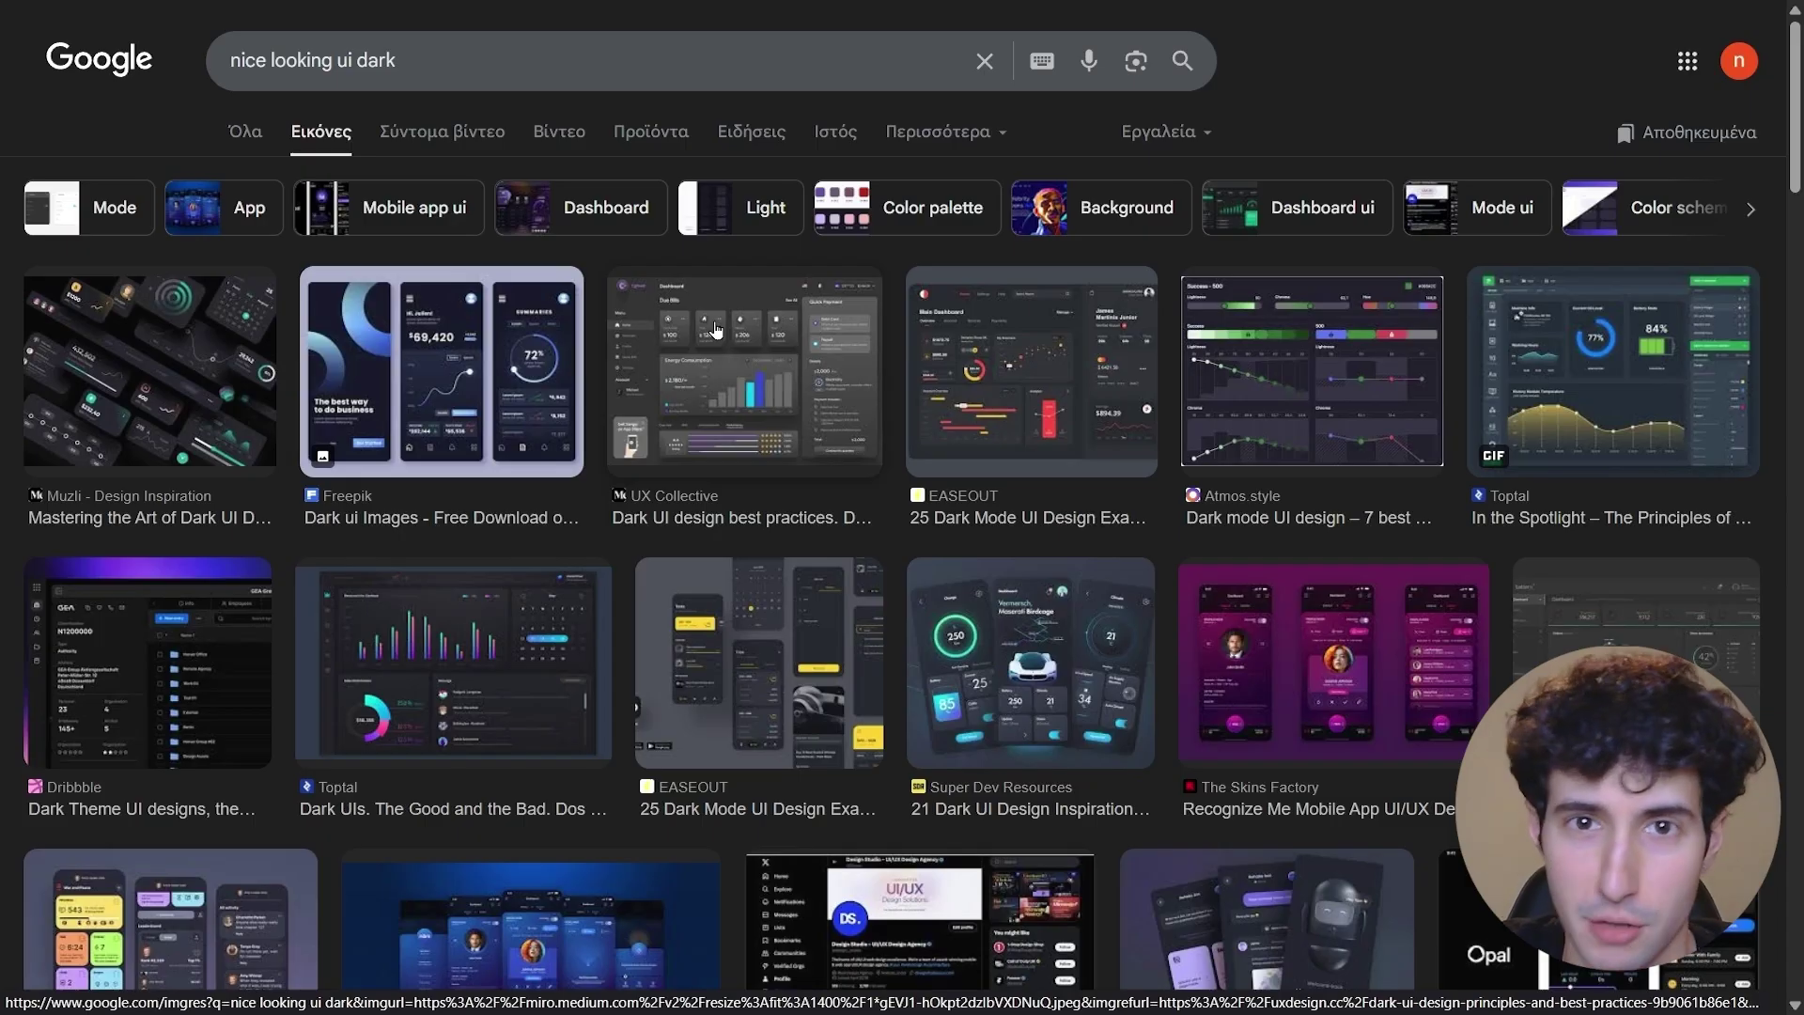
- Copy the Freepik dark UI mockup image from its Google Images preview
click(481, 402)
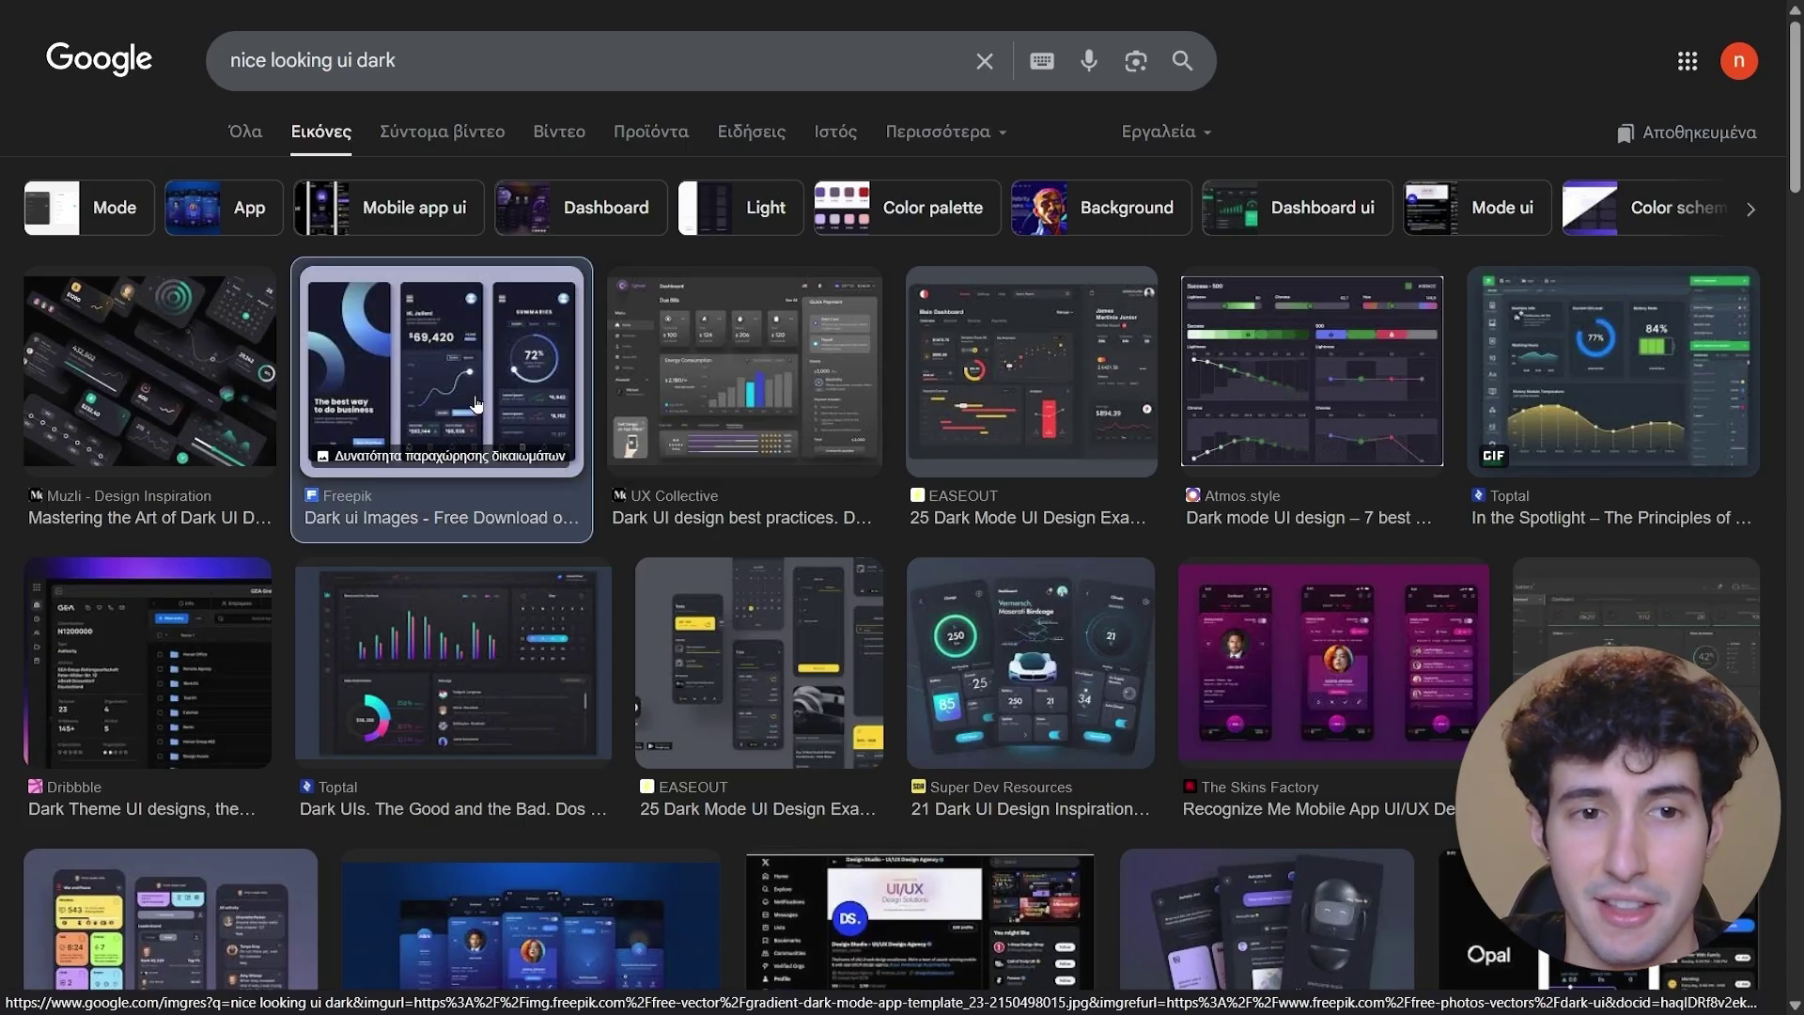
right_click(1225, 507)
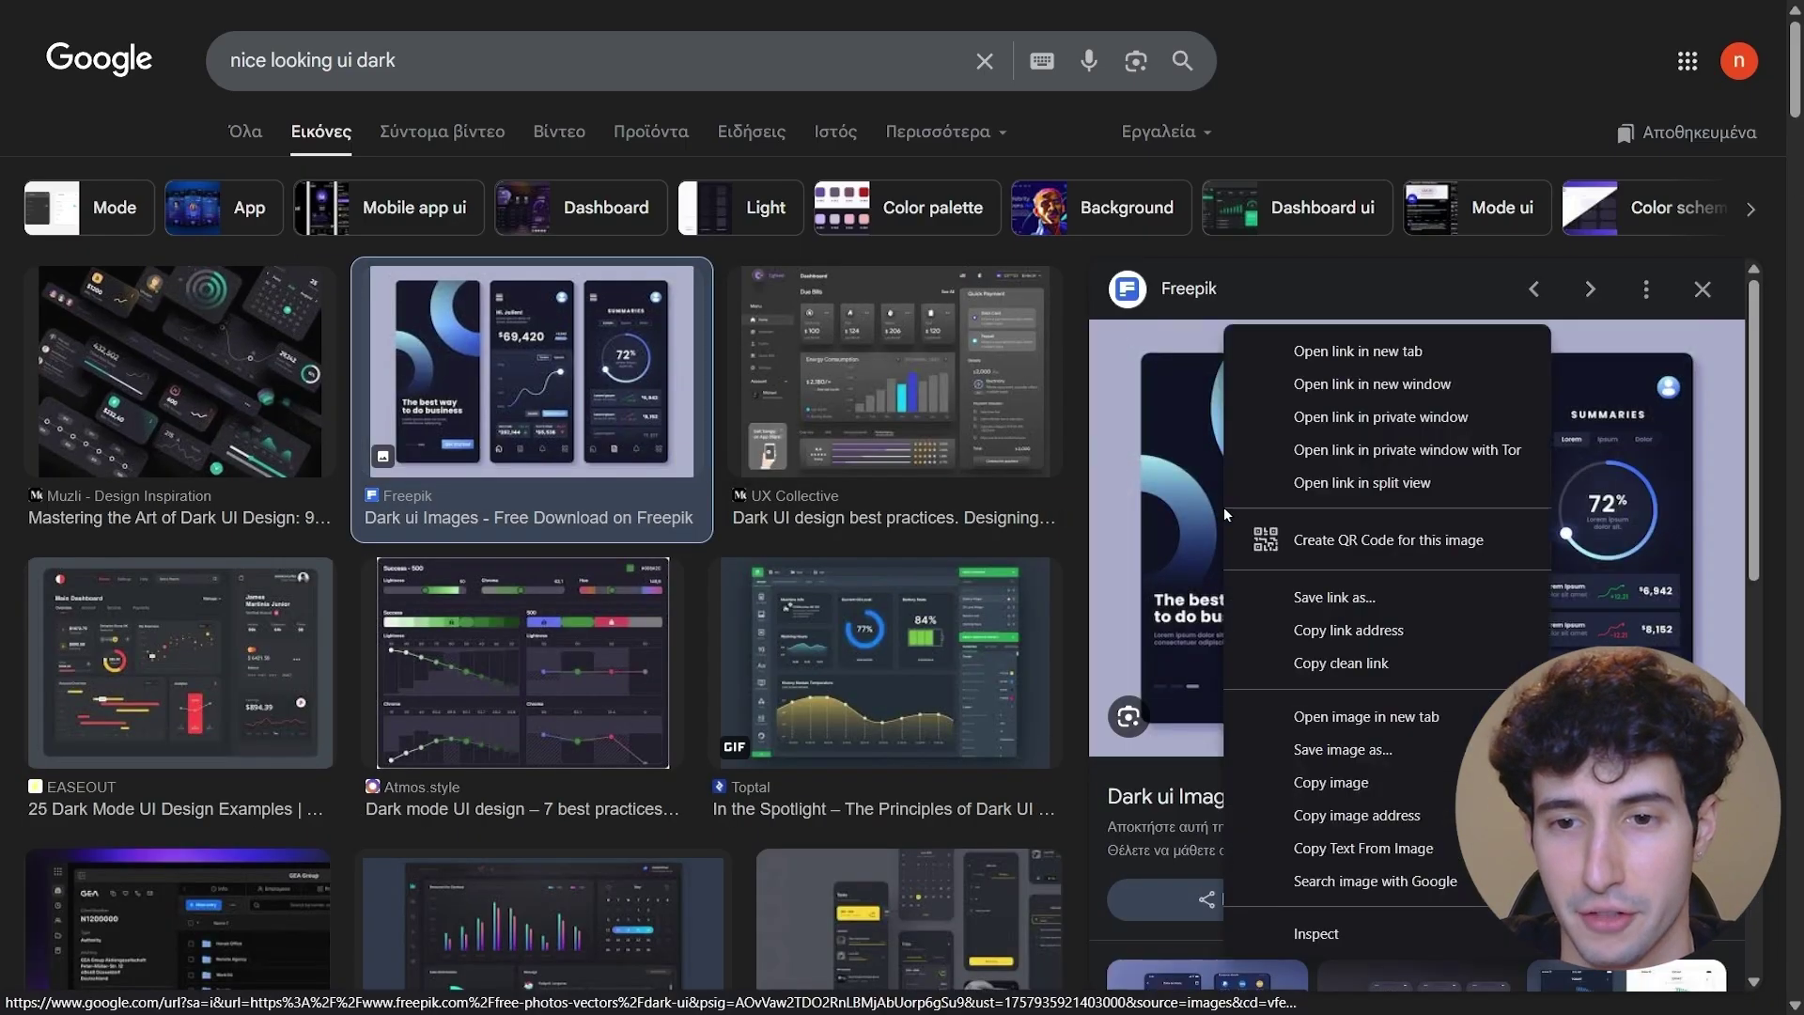
click(1325, 782)
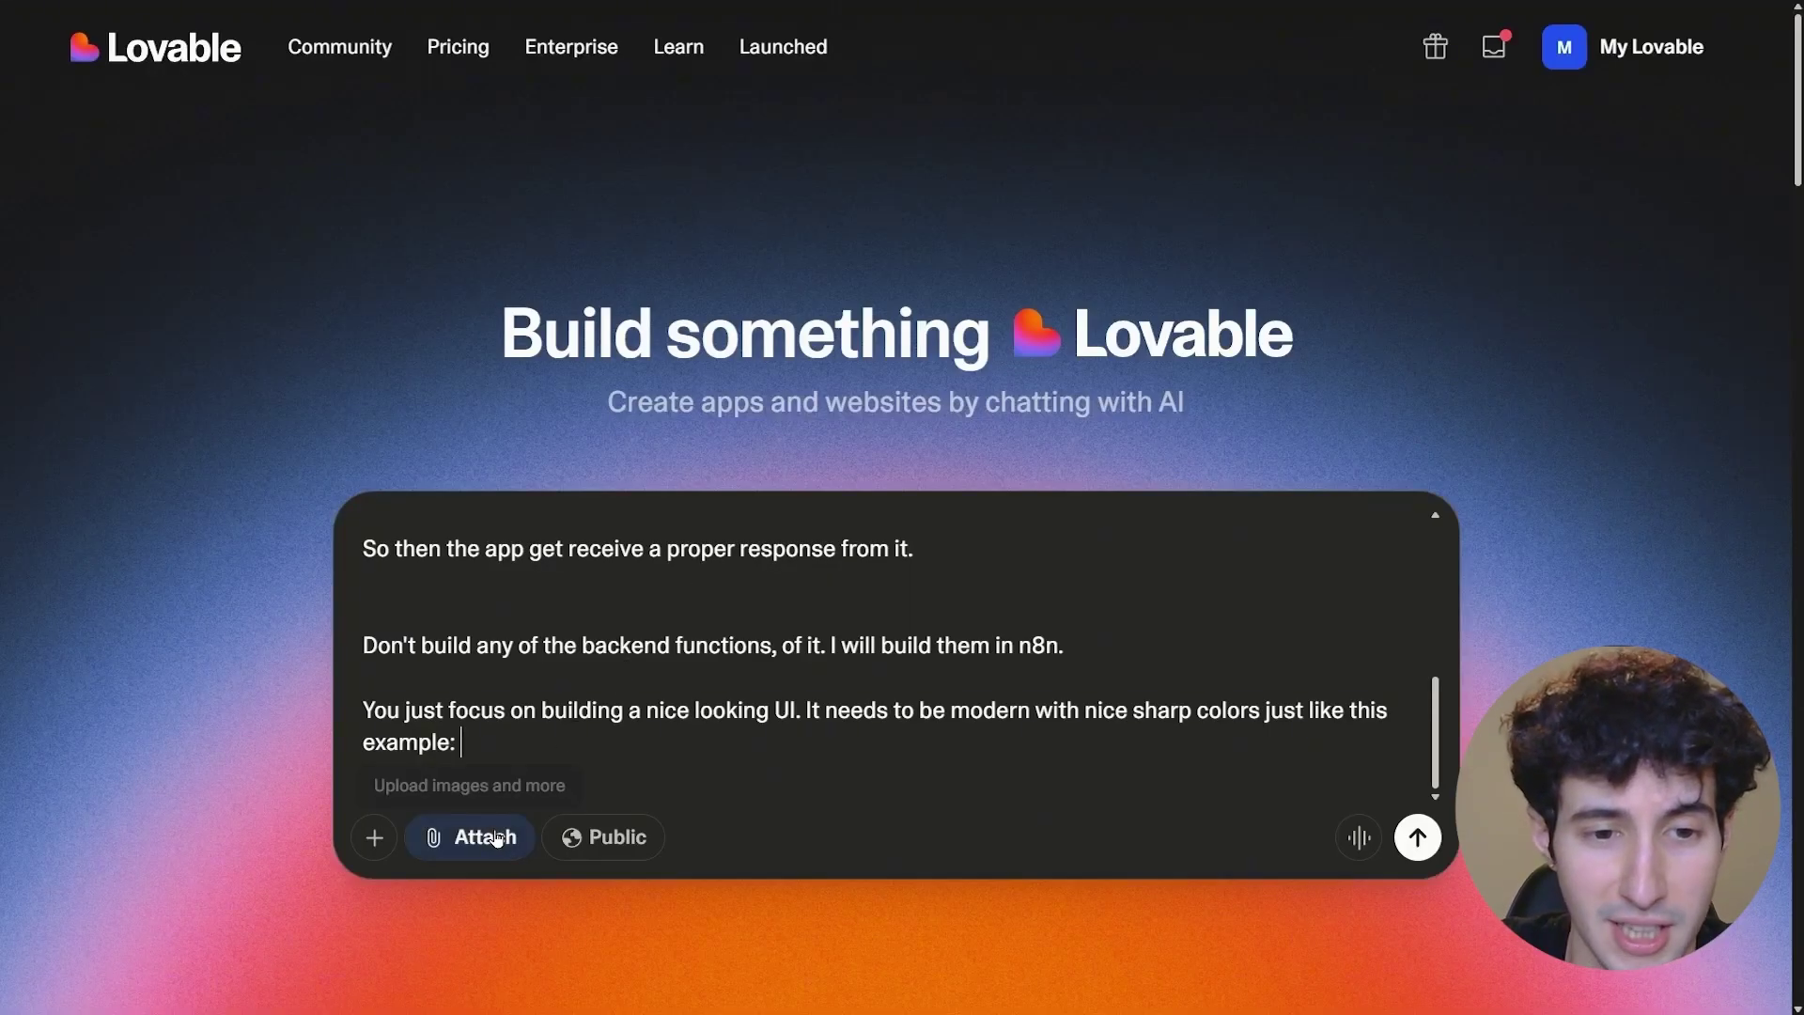
- Attach the dark mockup image to the brief and send it to start building the app
key(ctrl+v)
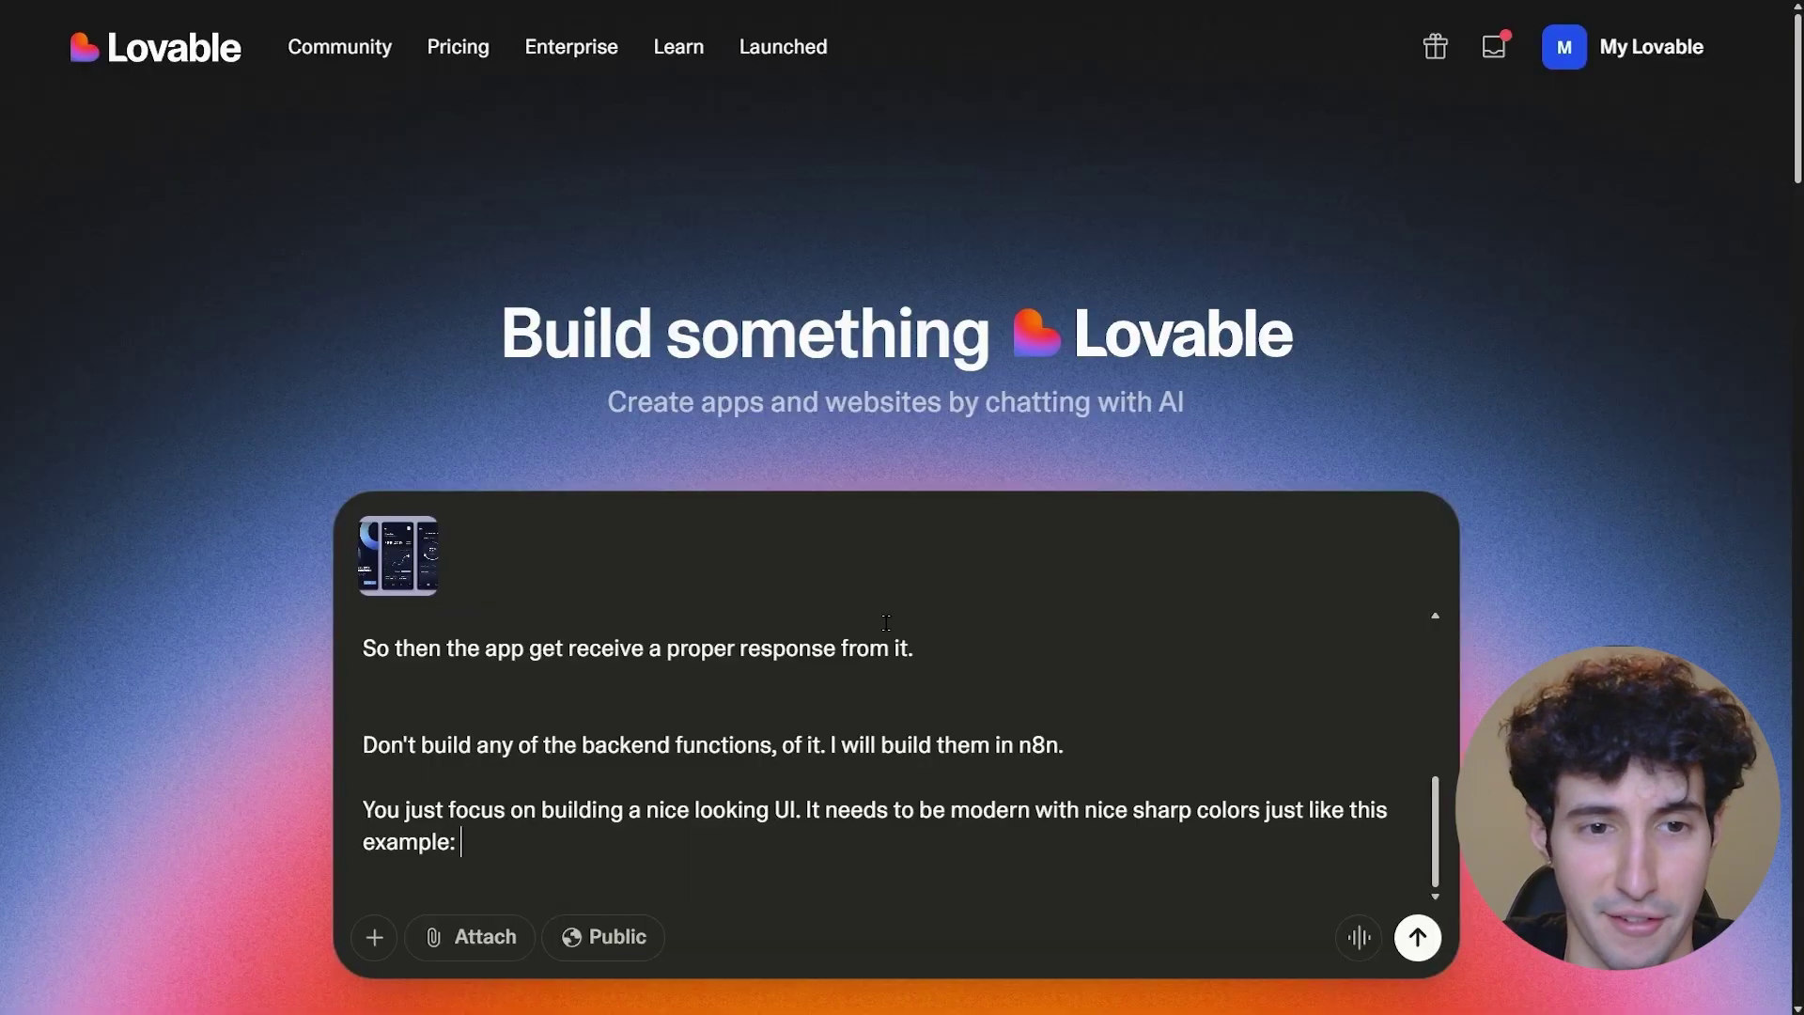
click(1413, 935)
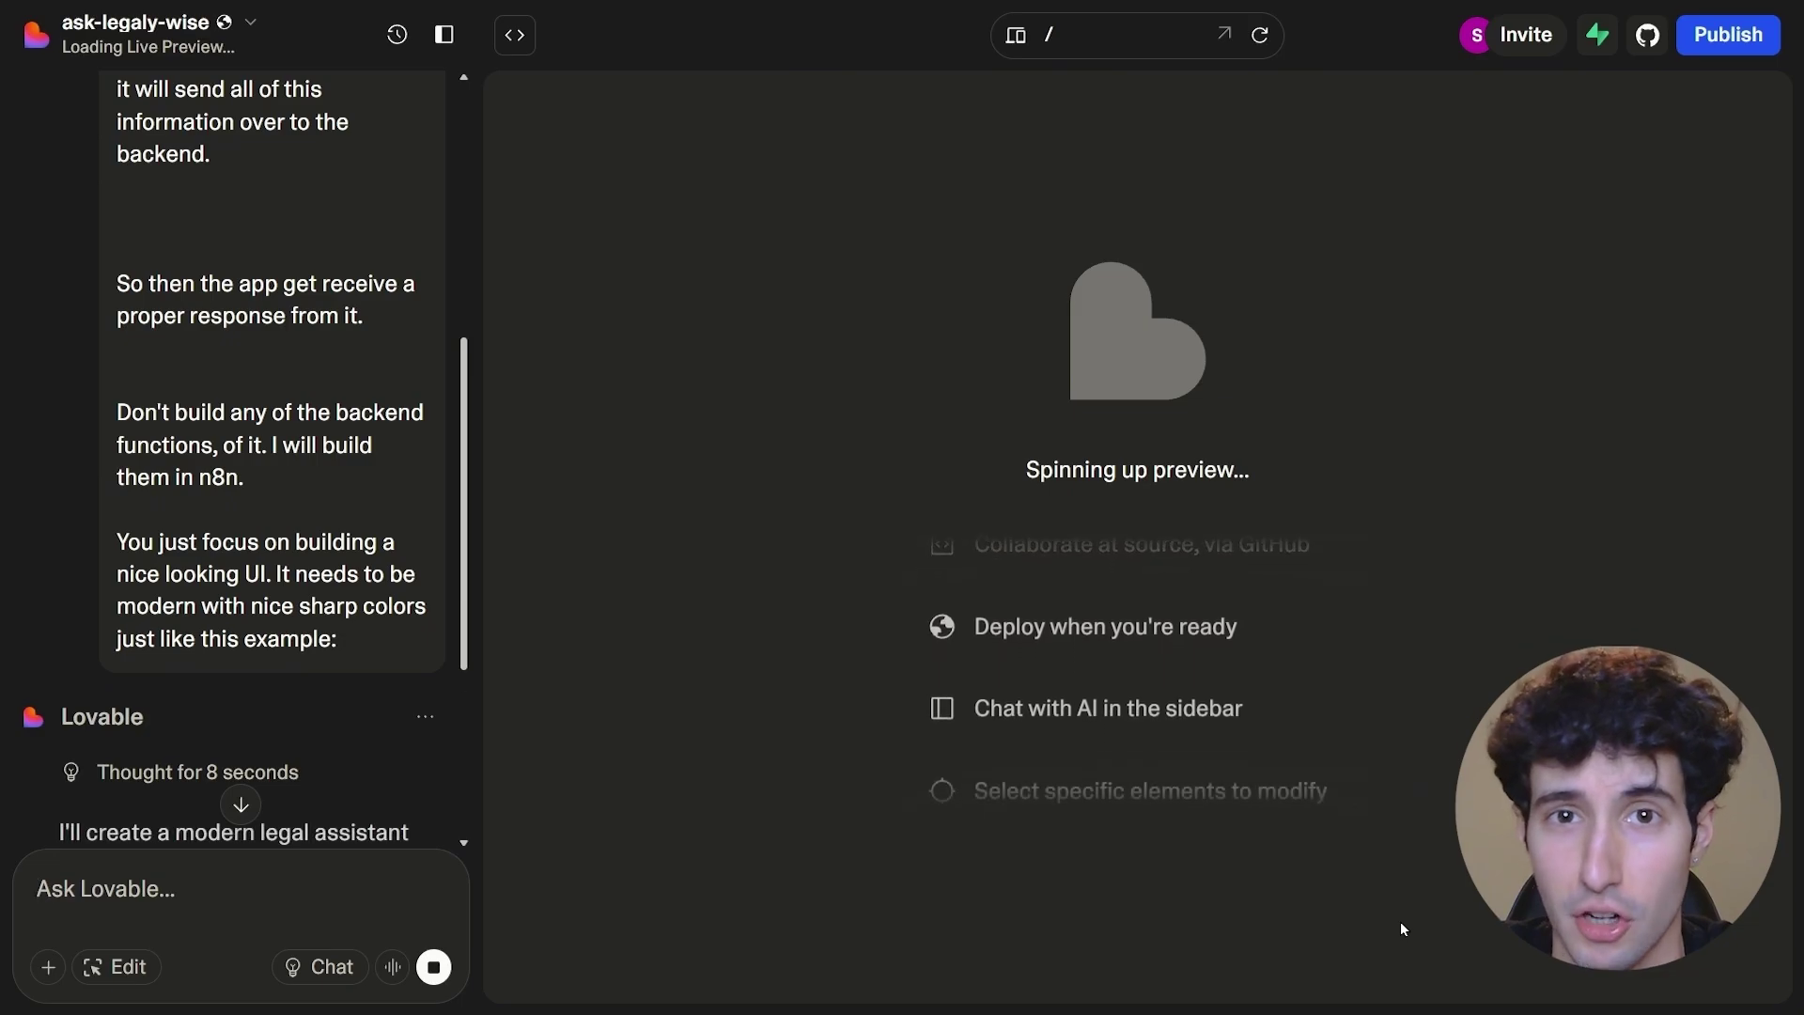
scroll(317, 494, up, 4)
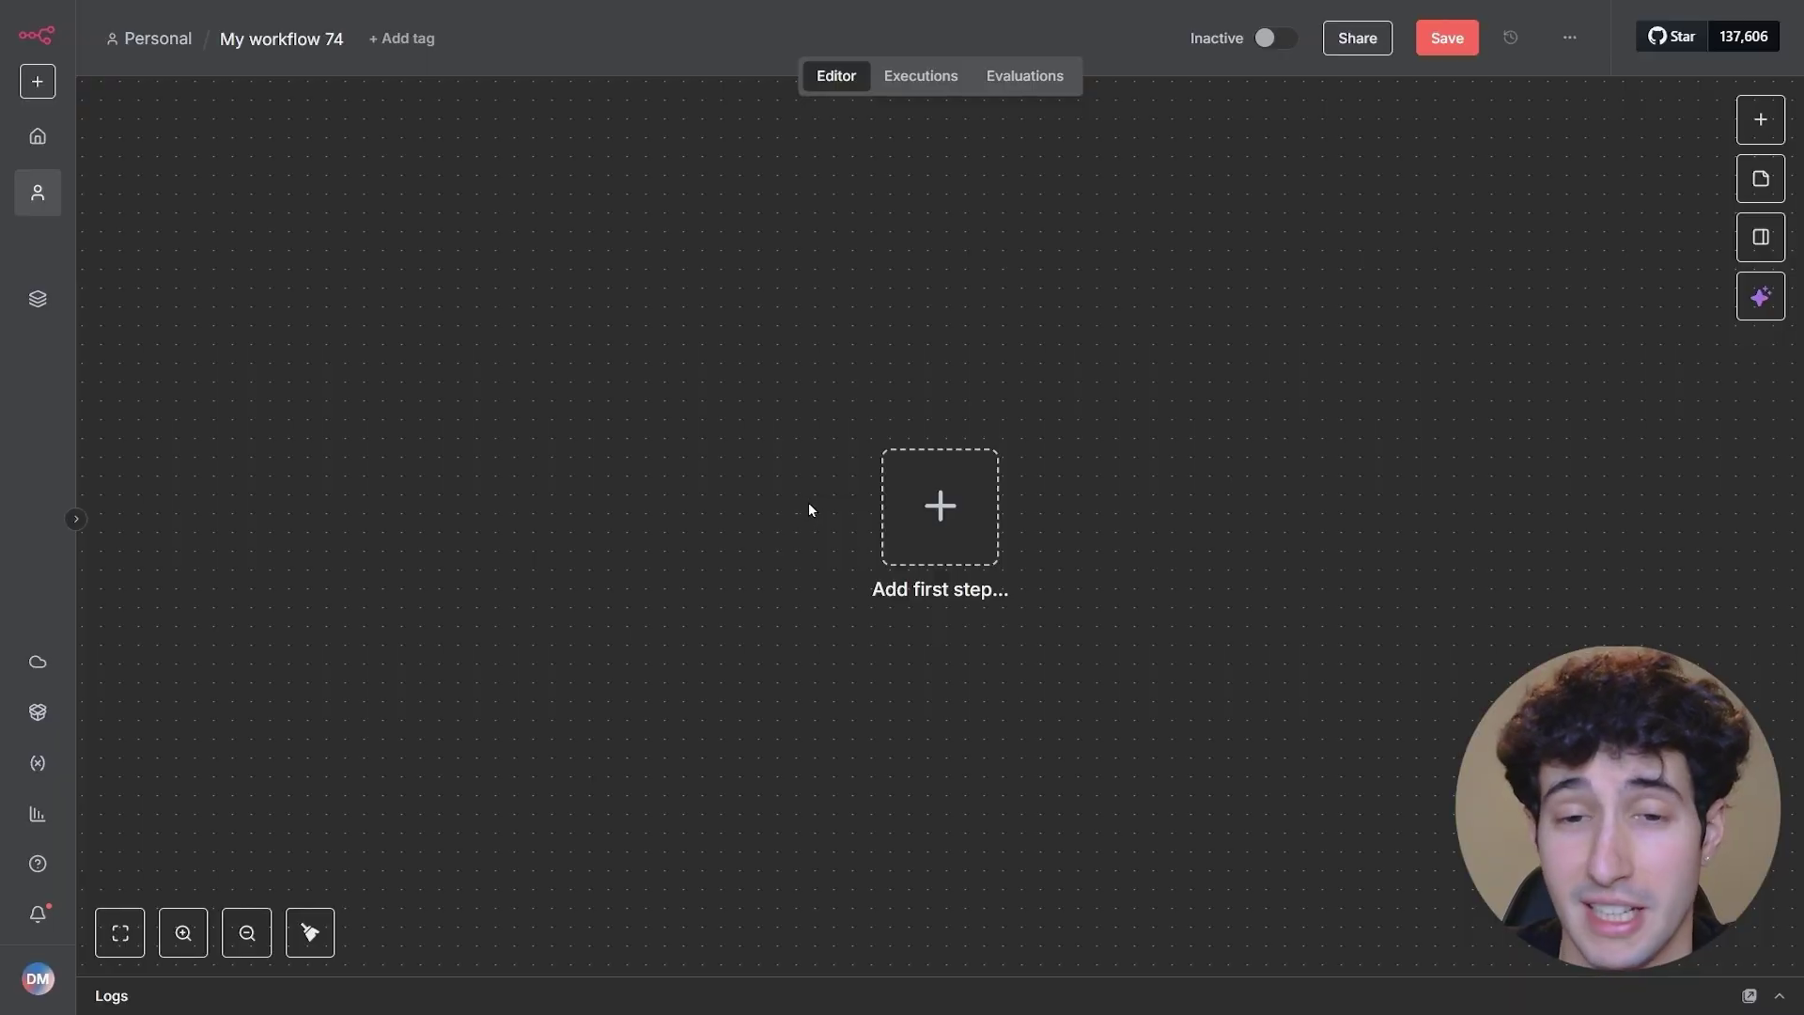
- Add a Webhook trigger as the first step and set its HTTP method to POST
click(961, 529)
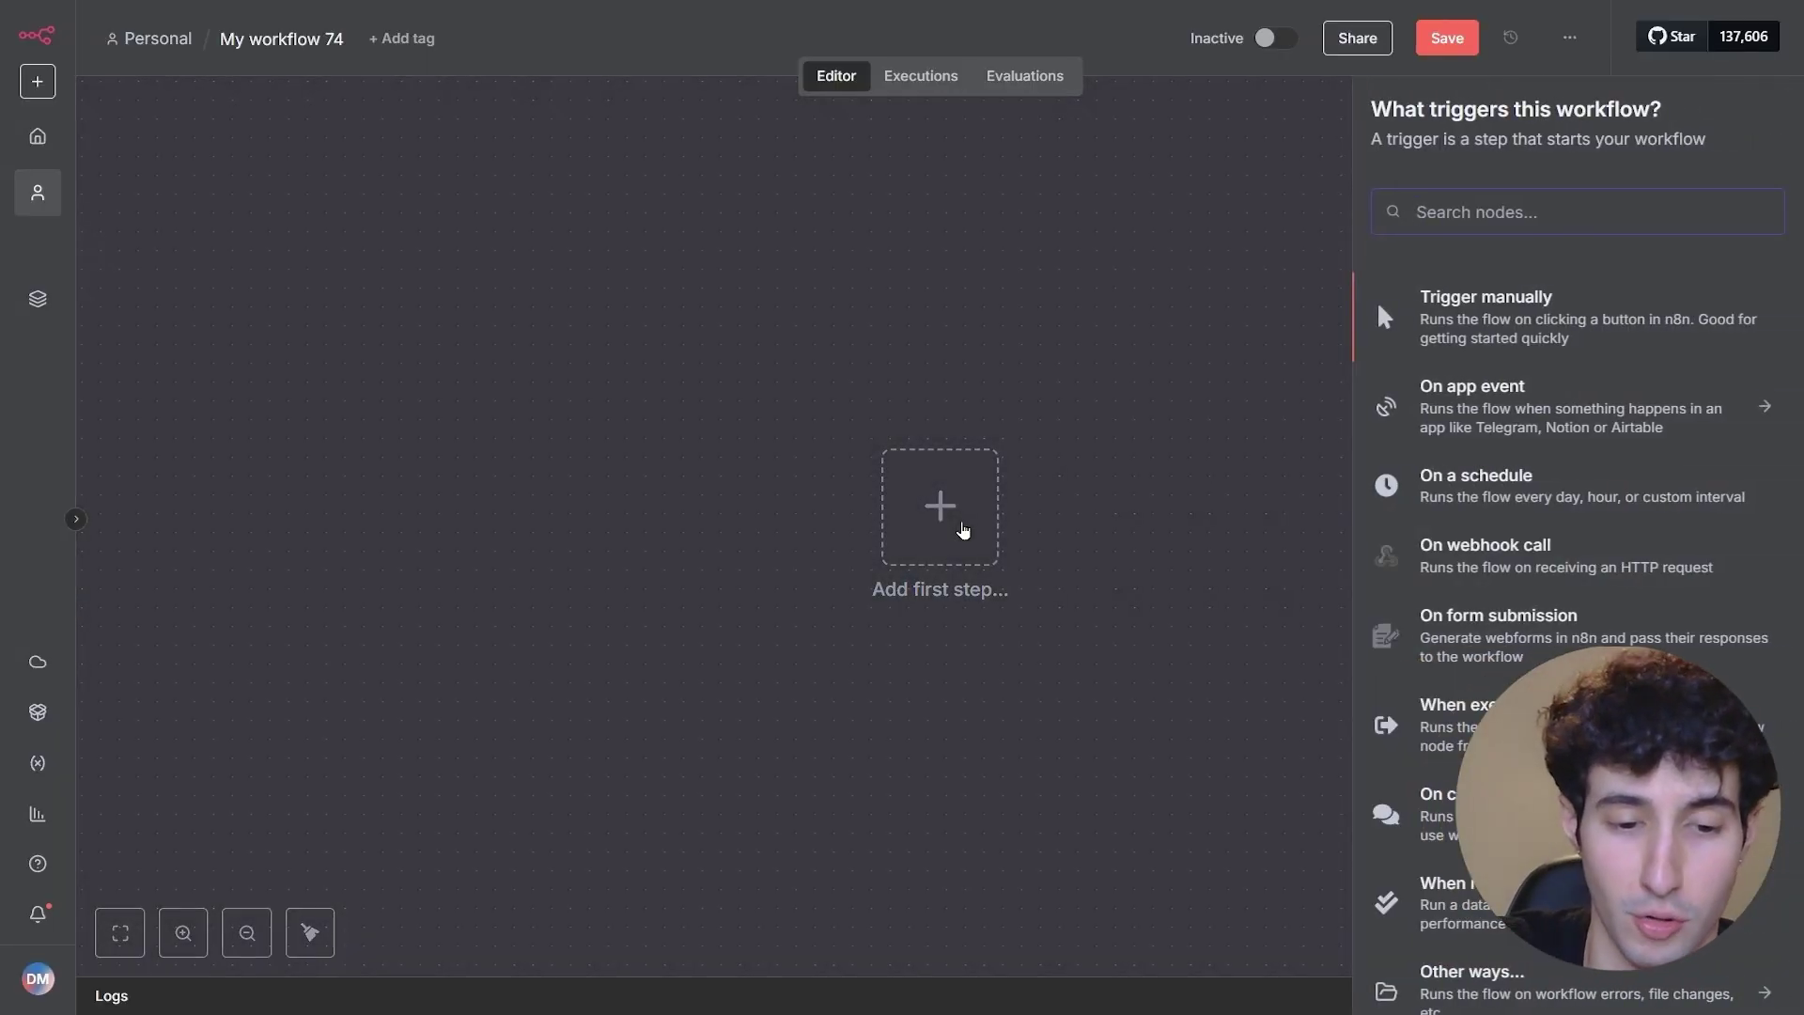
text(web)
click(1447, 367)
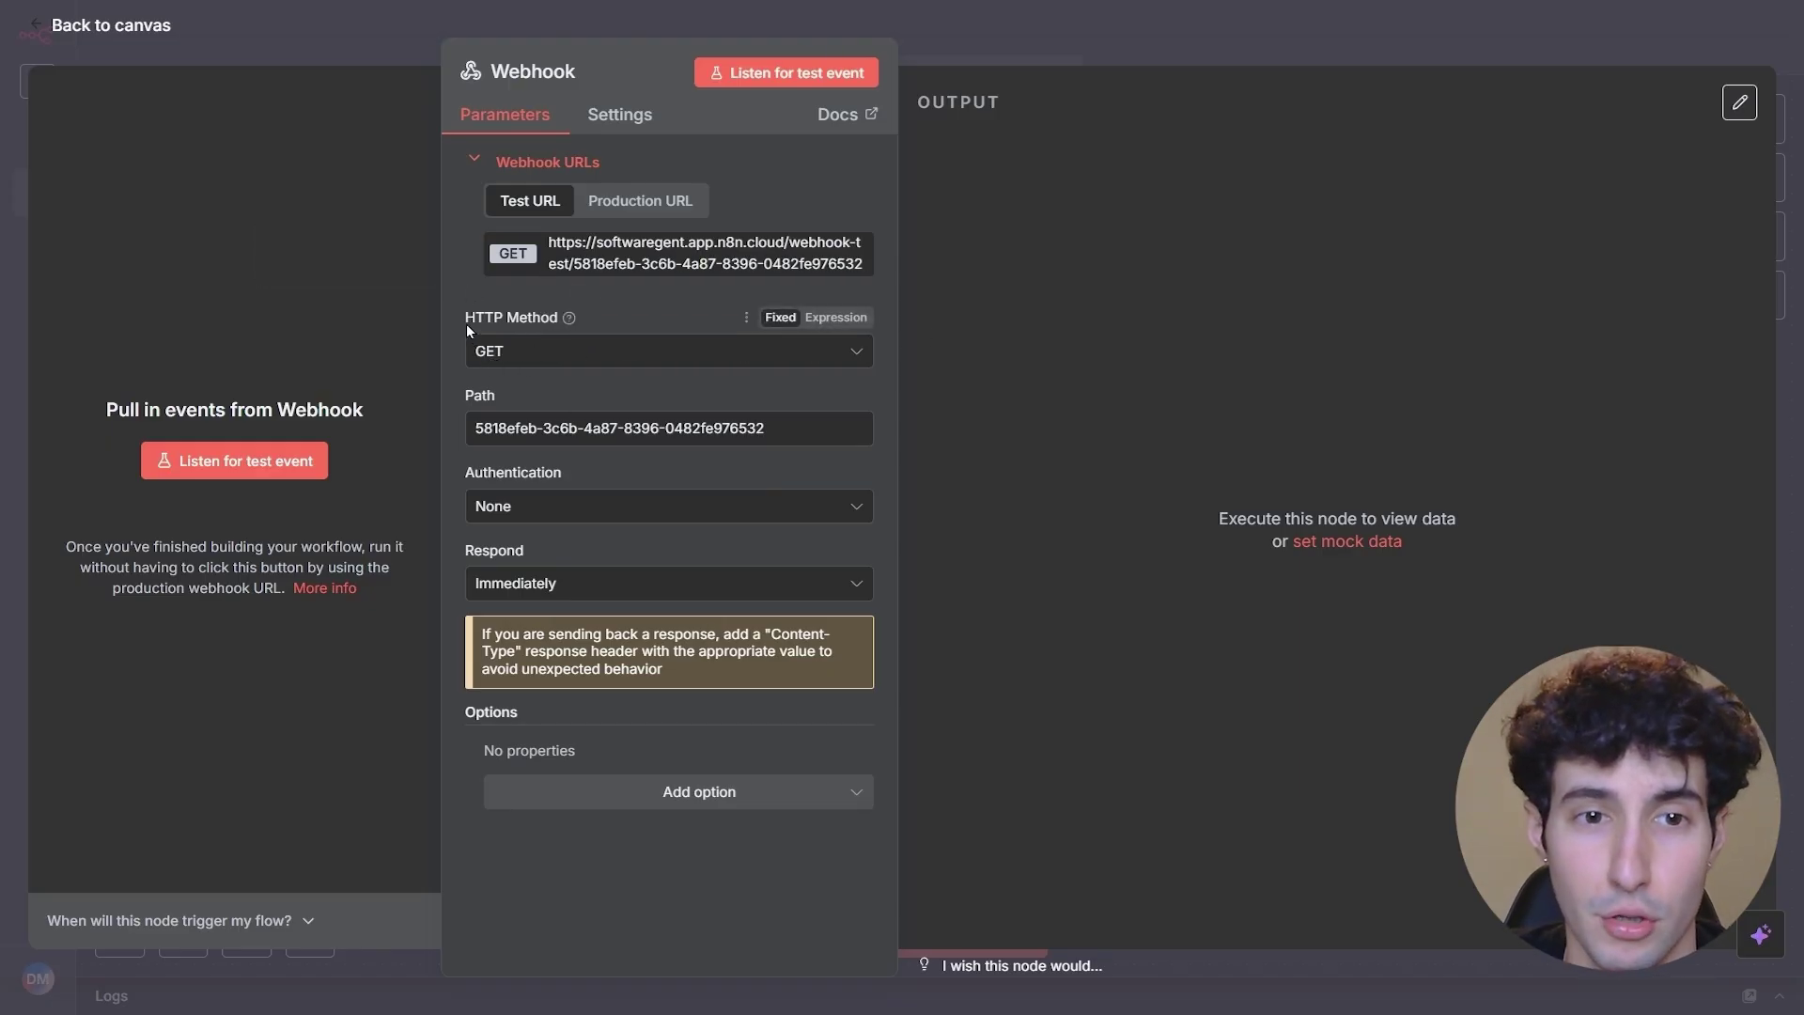
click(517, 357)
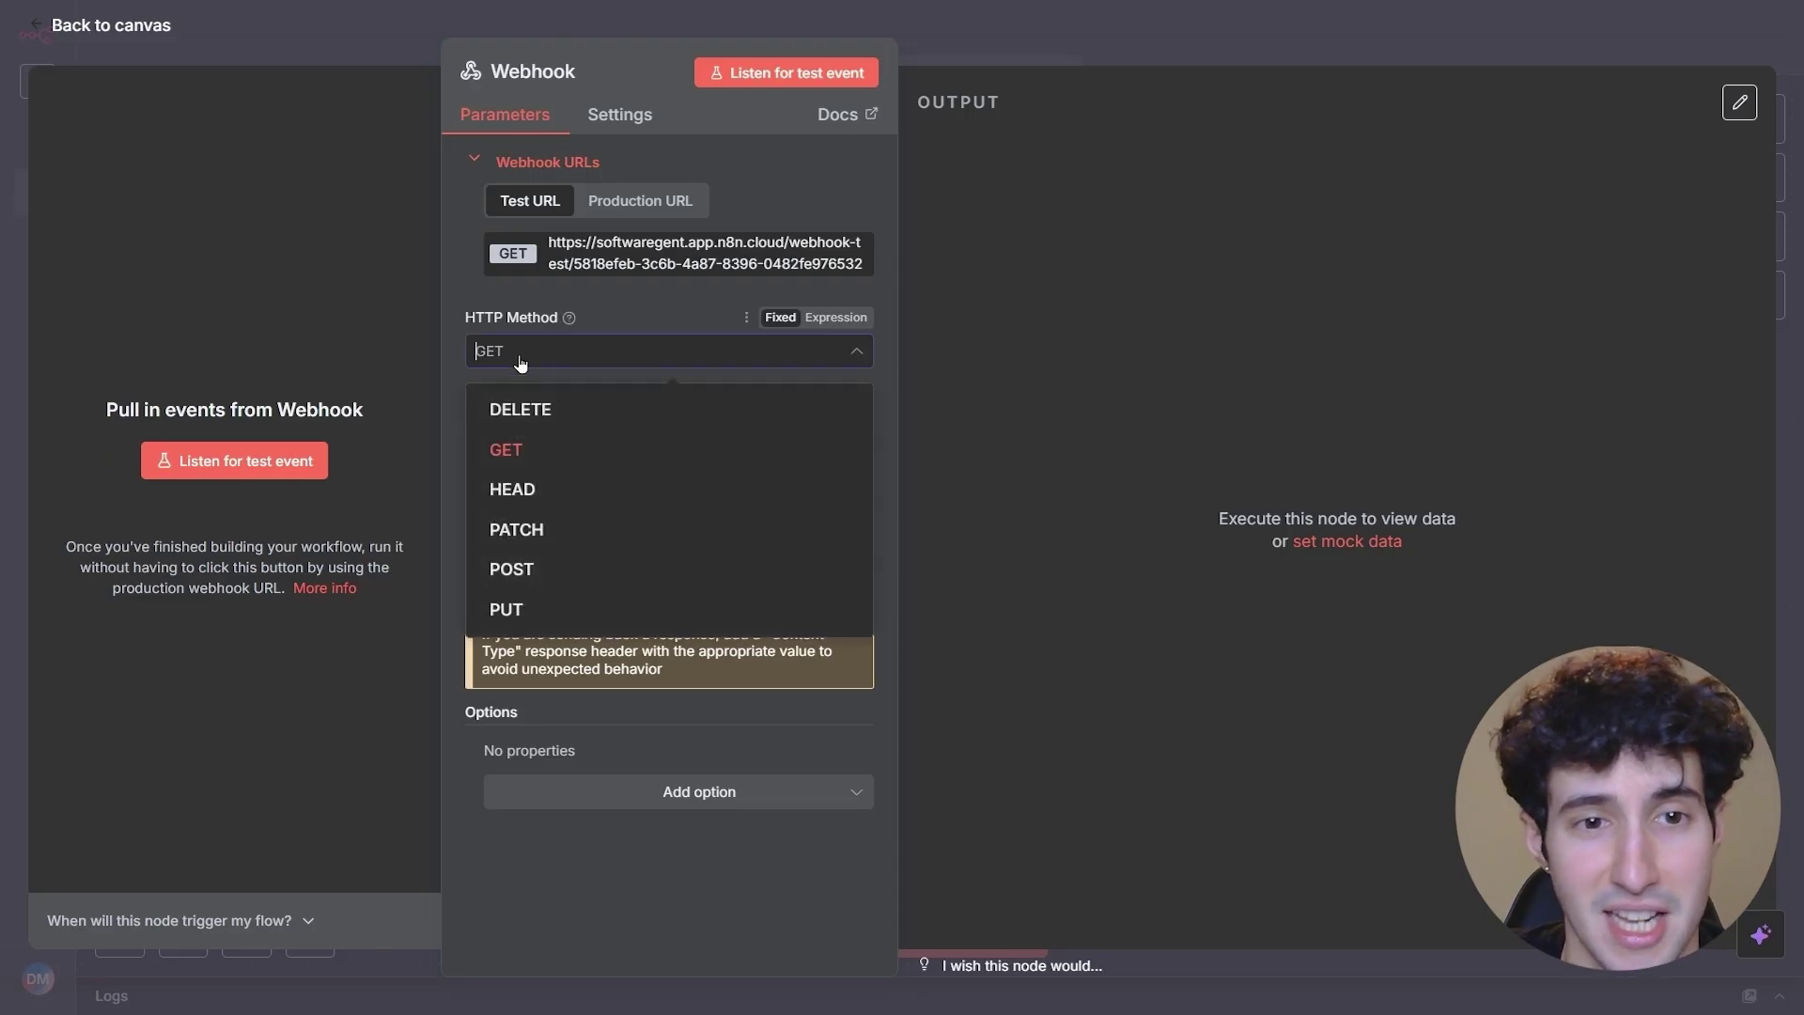
click(508, 571)
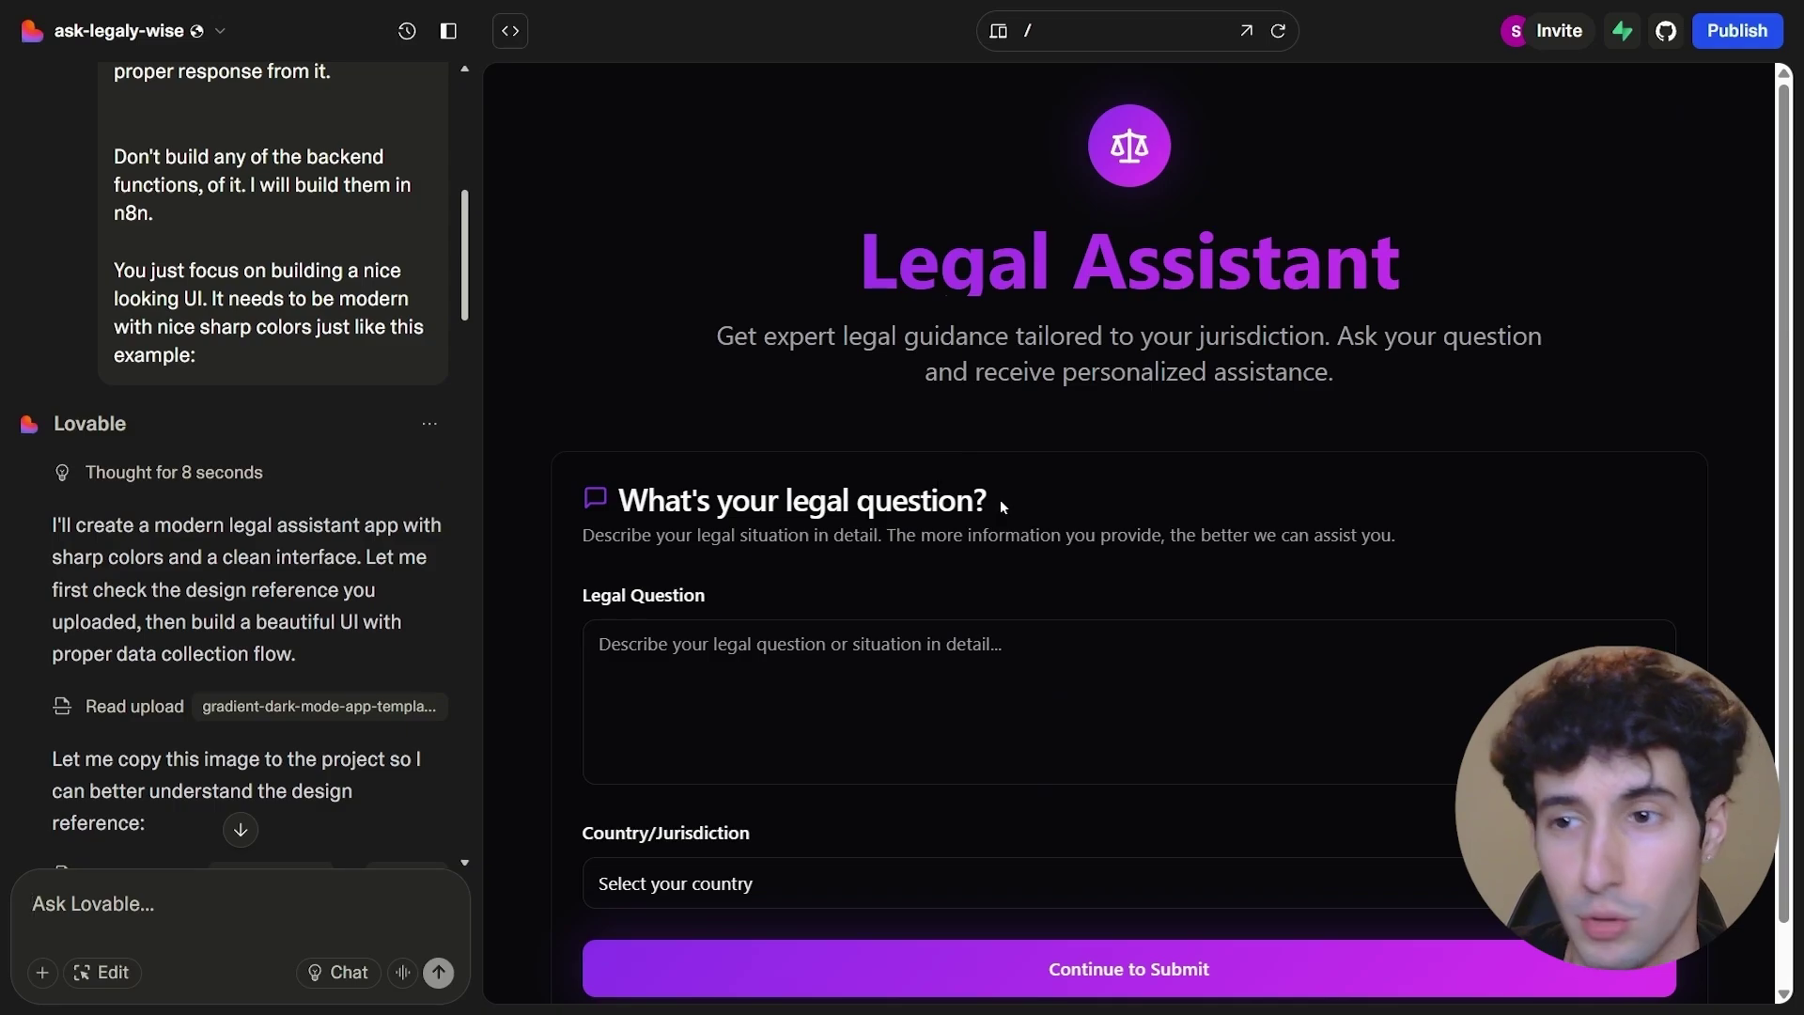
- Ask Lovable in chat to POST all submitted question data to the pasted n8n test webhook URL
scroll(906, 577, down, 1)
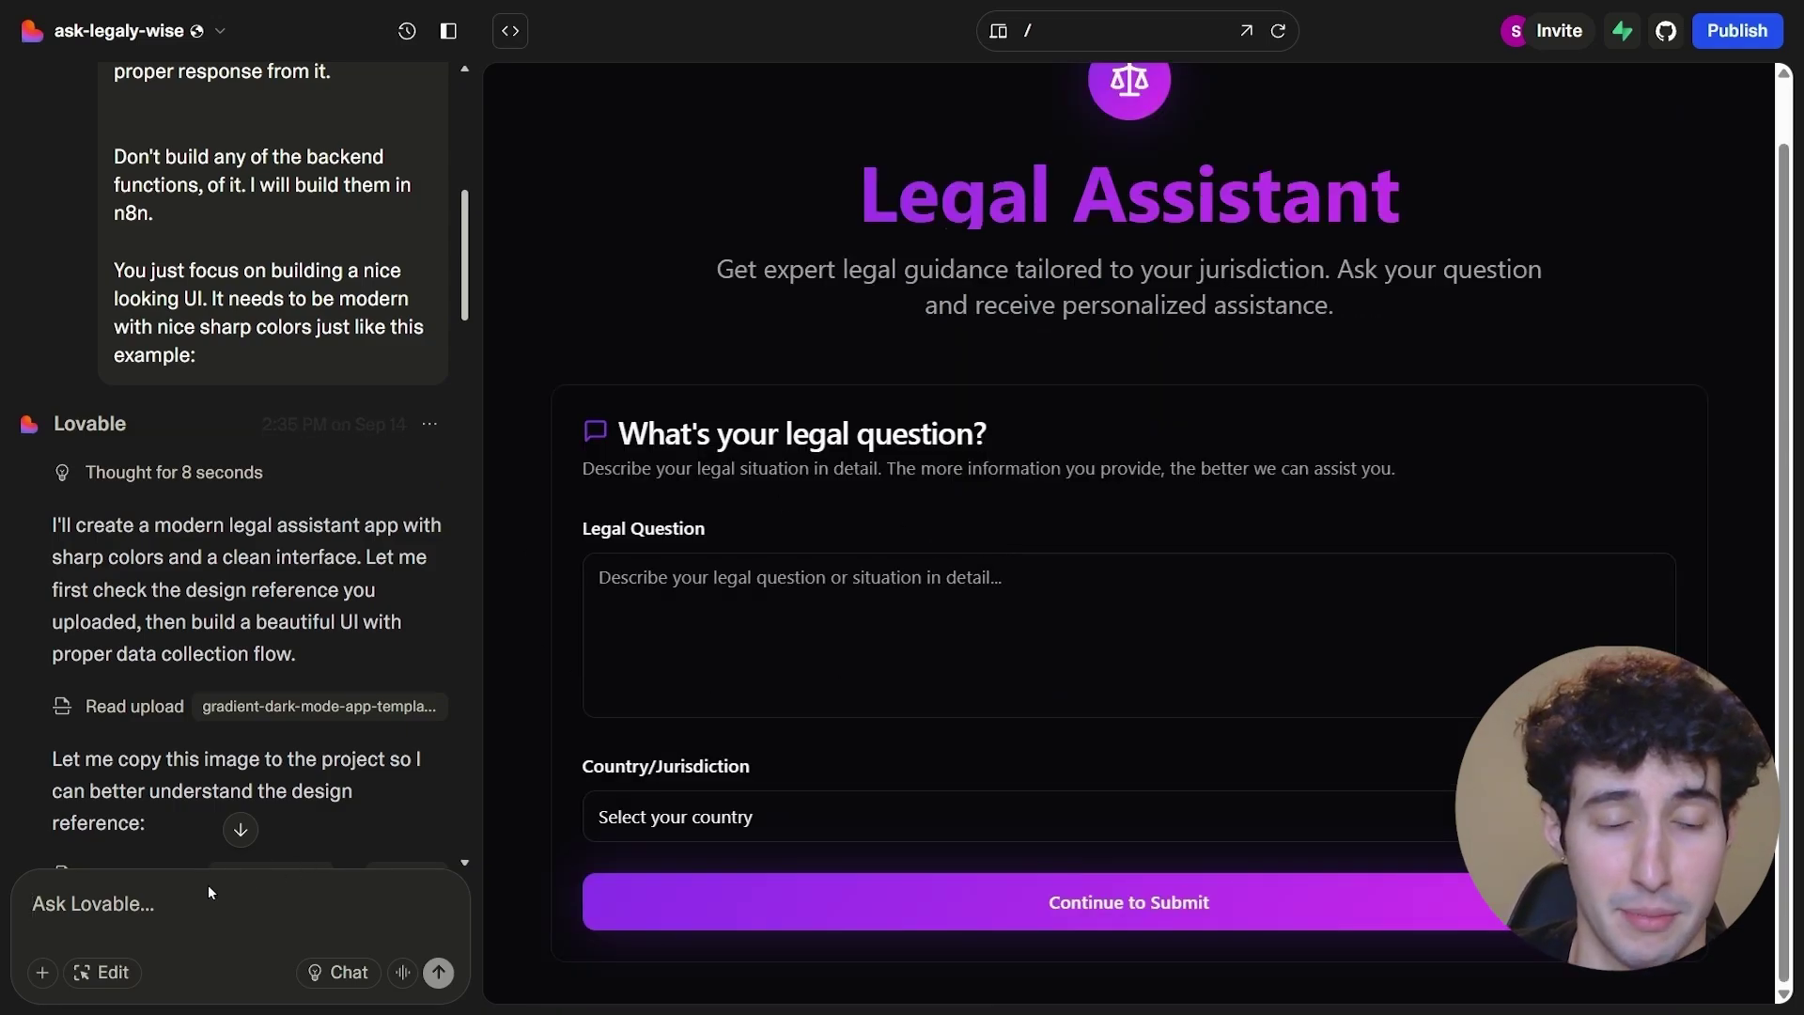
click(78, 918)
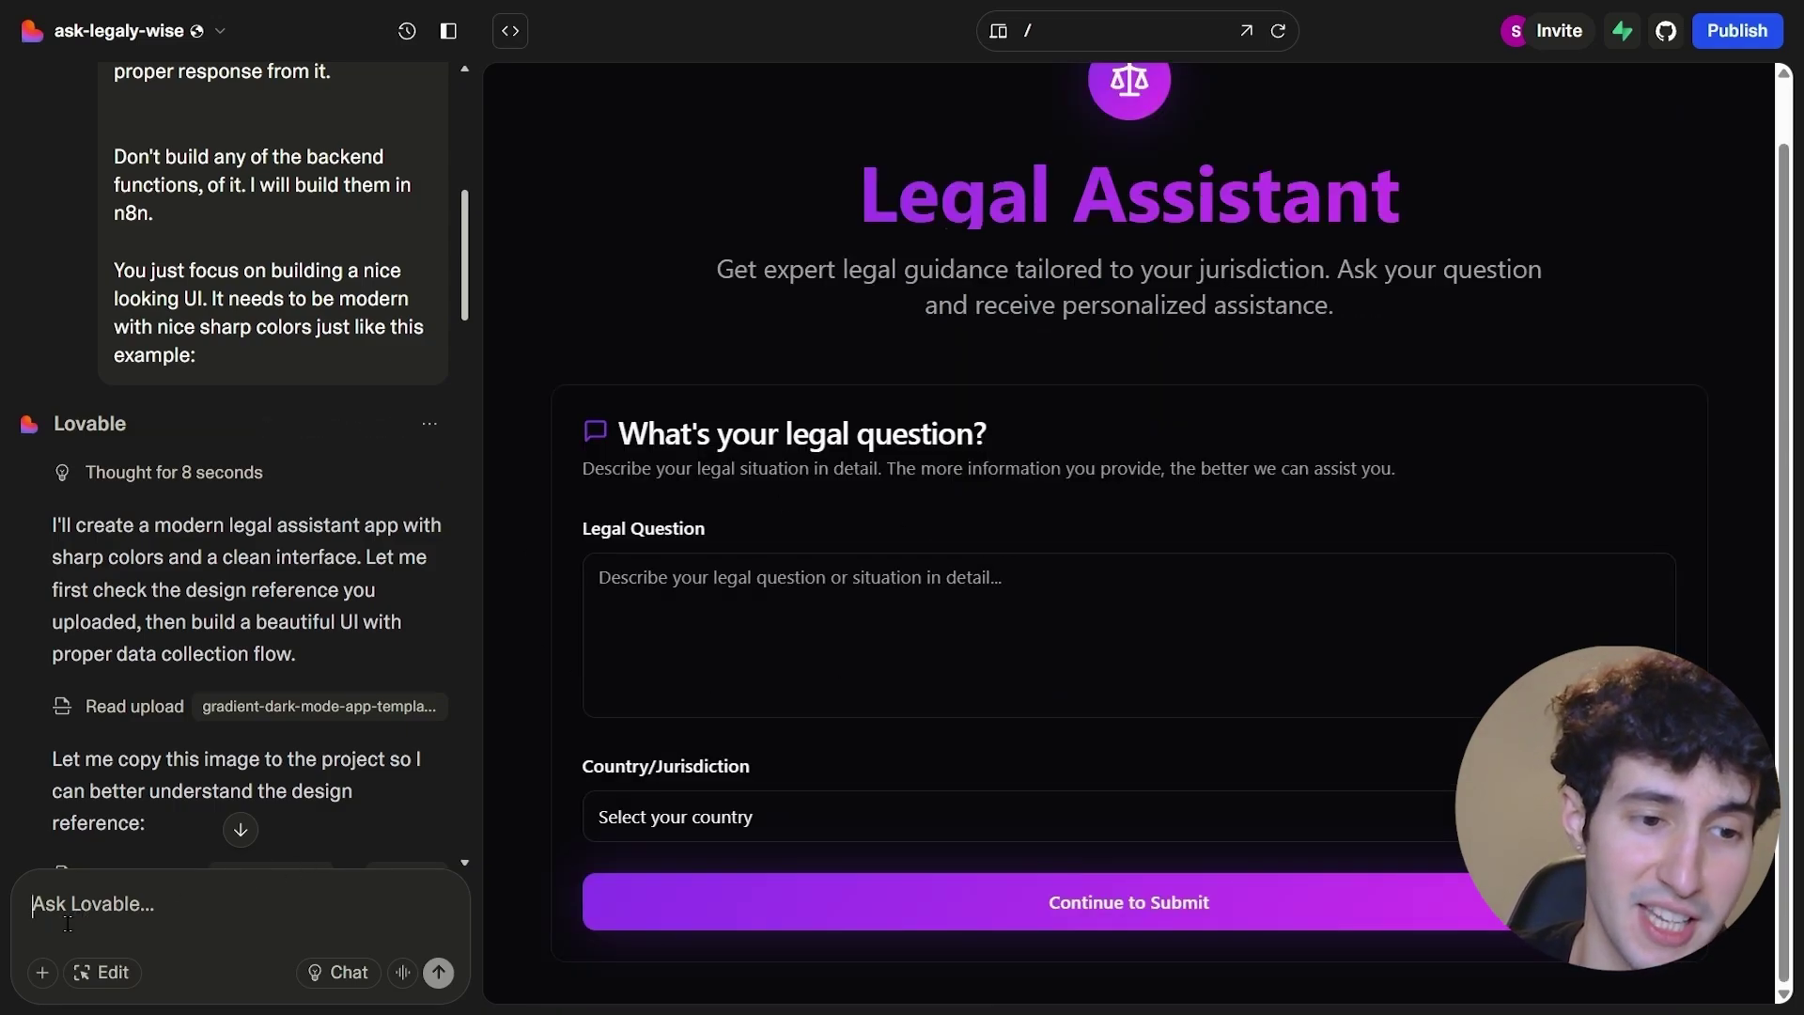
text(Make sure you send all the data over to this webhook URL:)
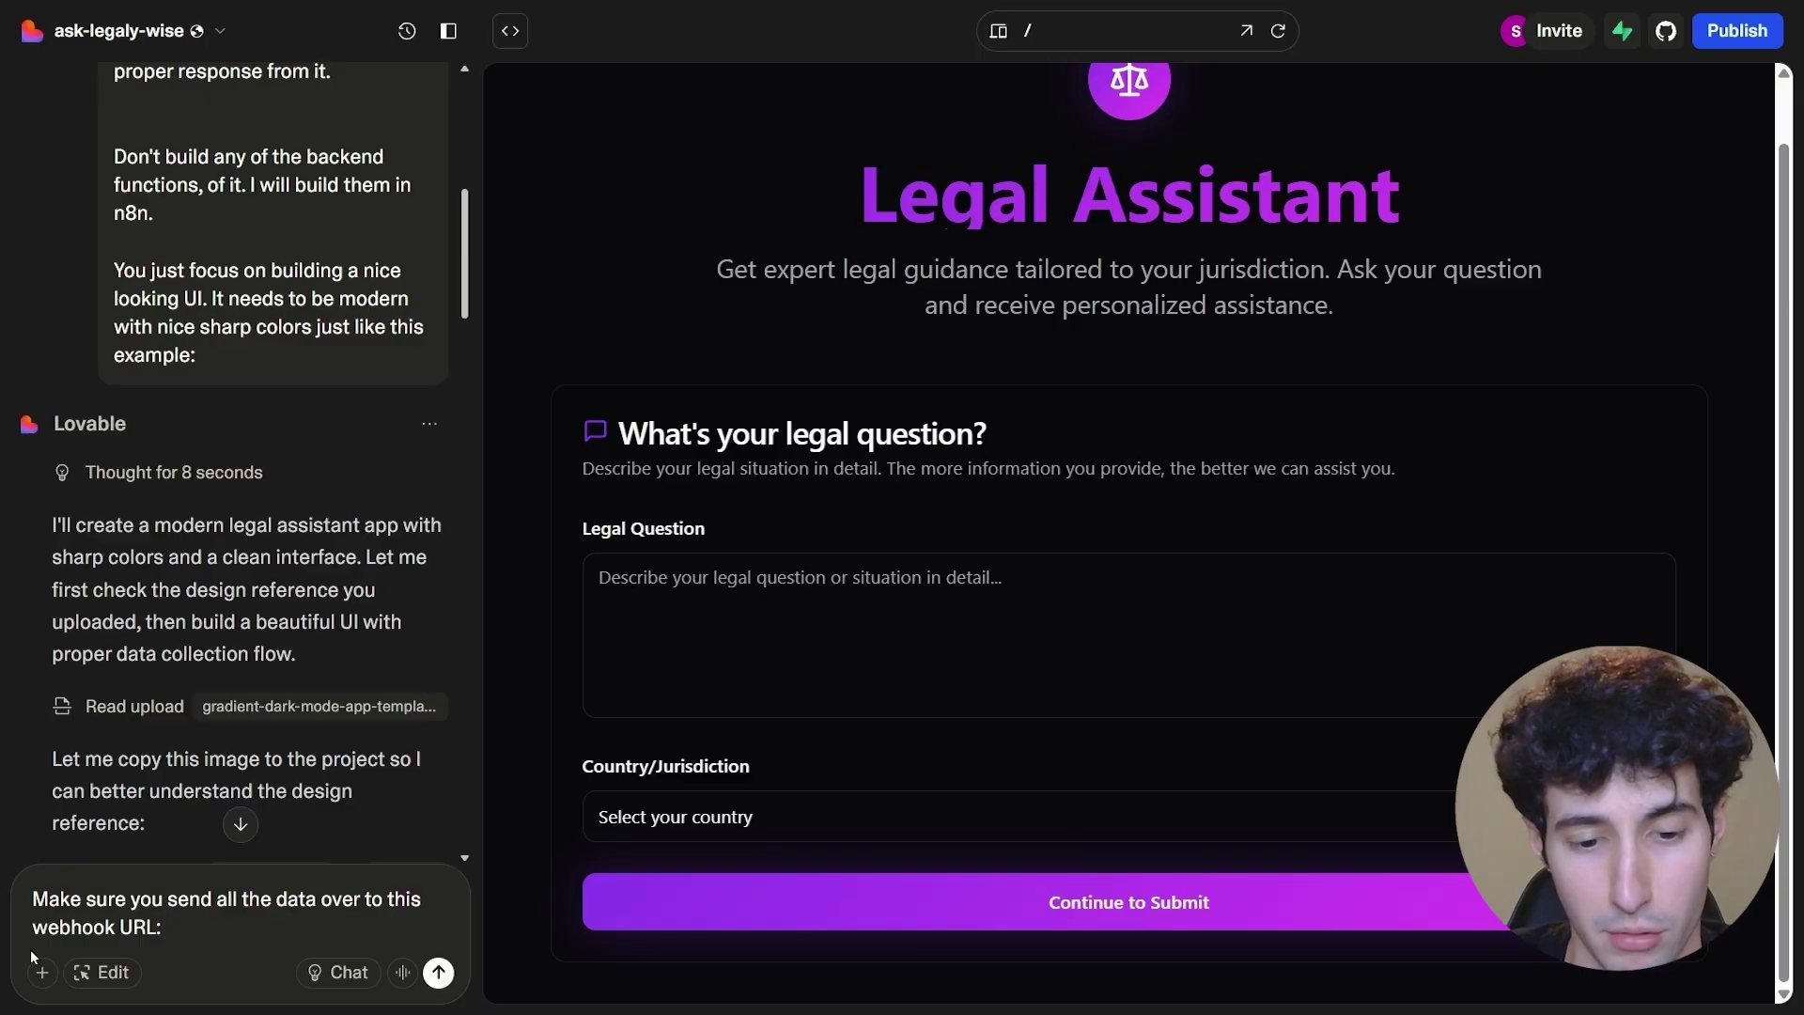
key(ctrl+v)
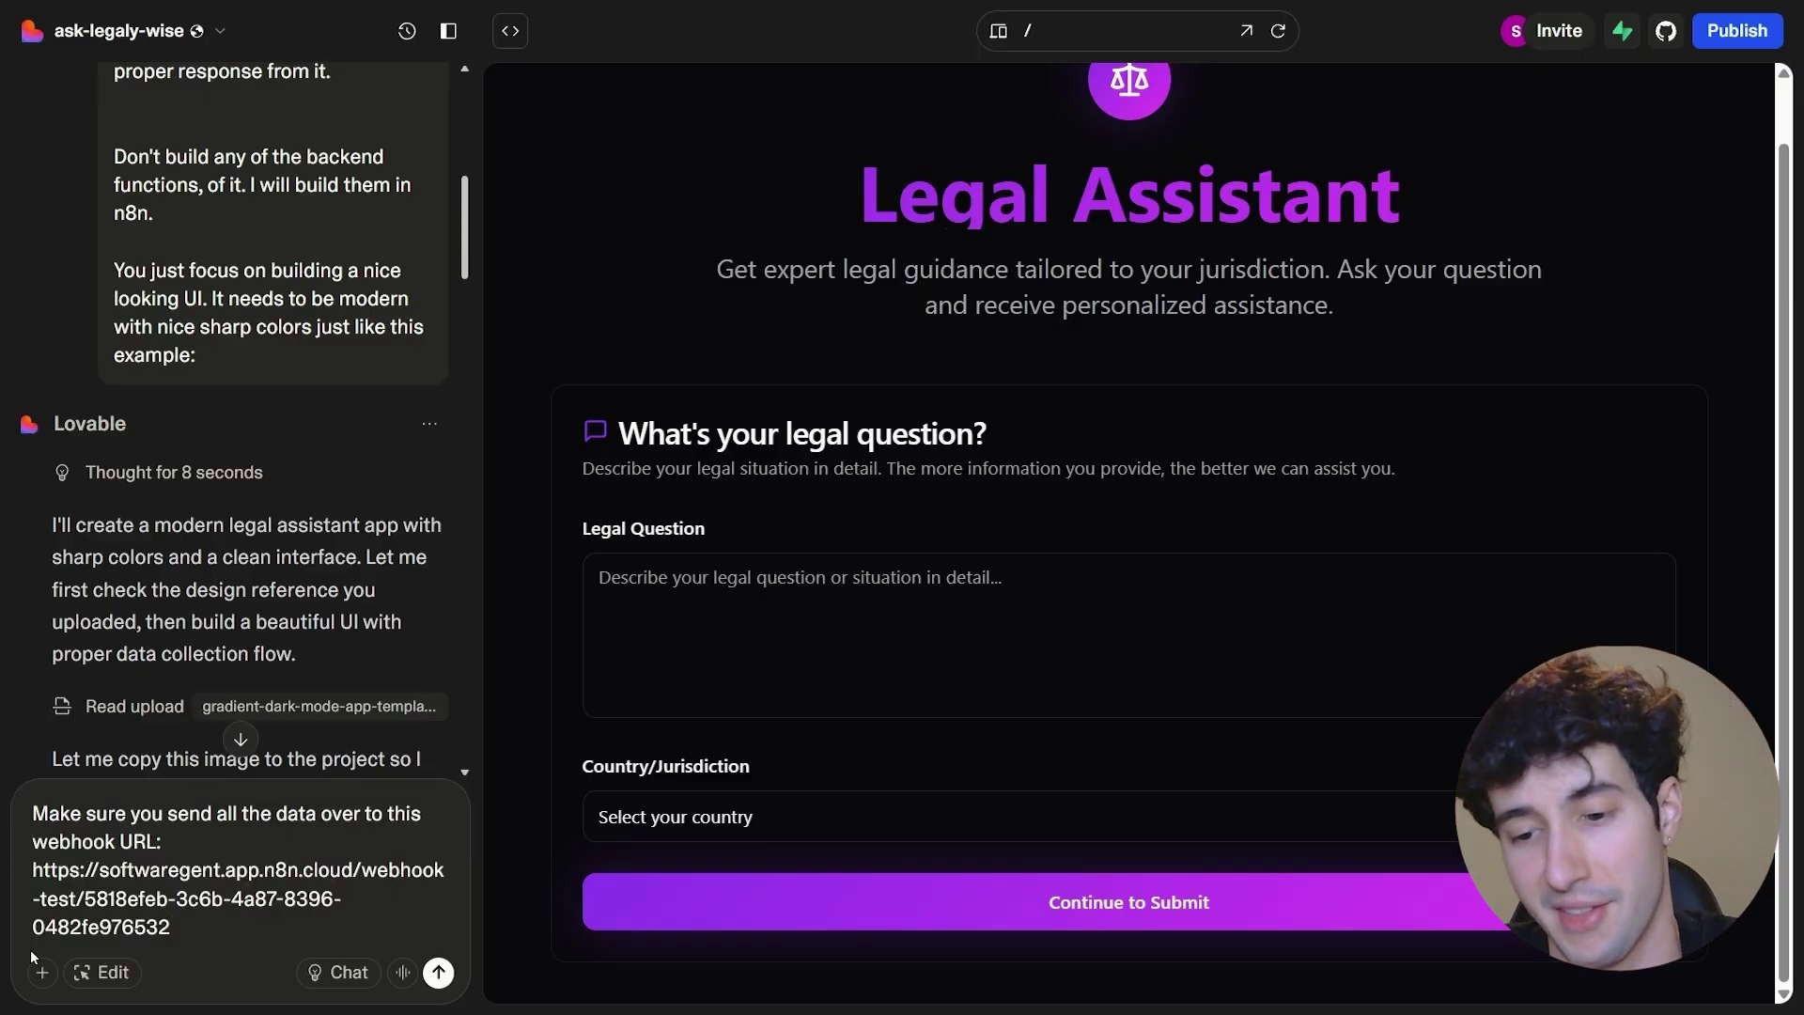
key(Return)
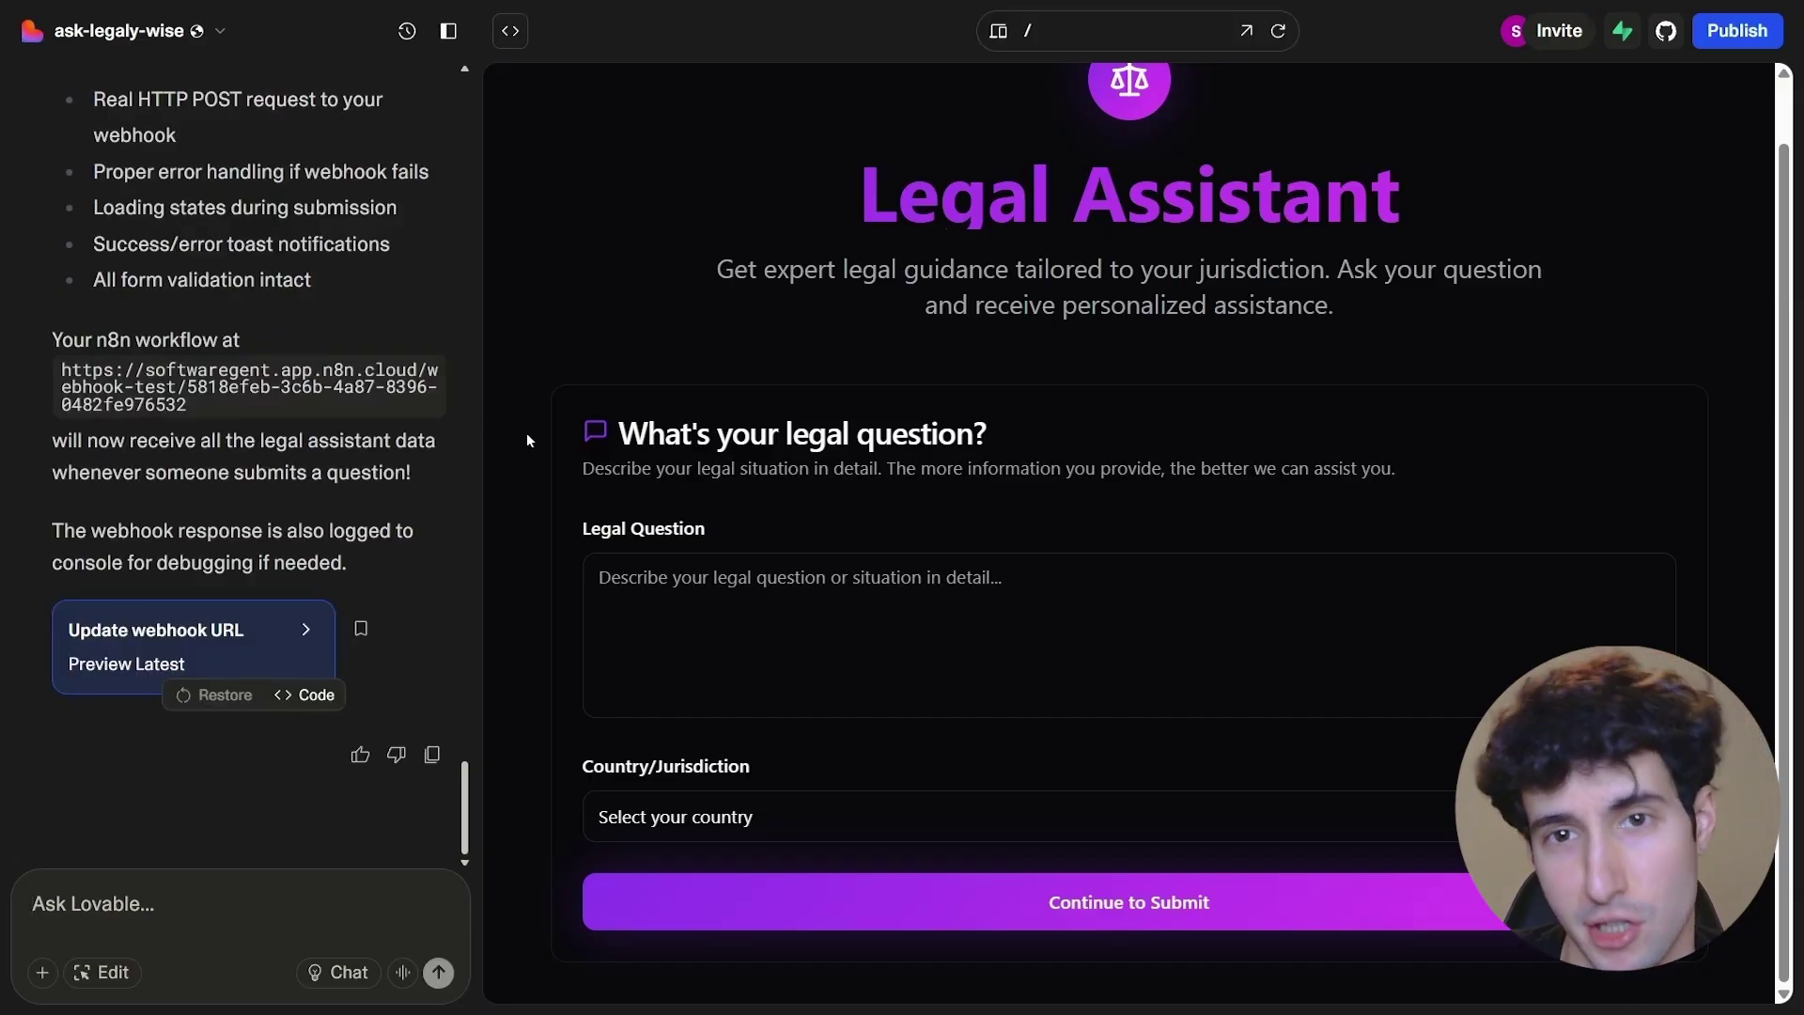
- Fill the form with the sample egg-throwing legal question and choose United States as the jurisdiction
click(681, 618)
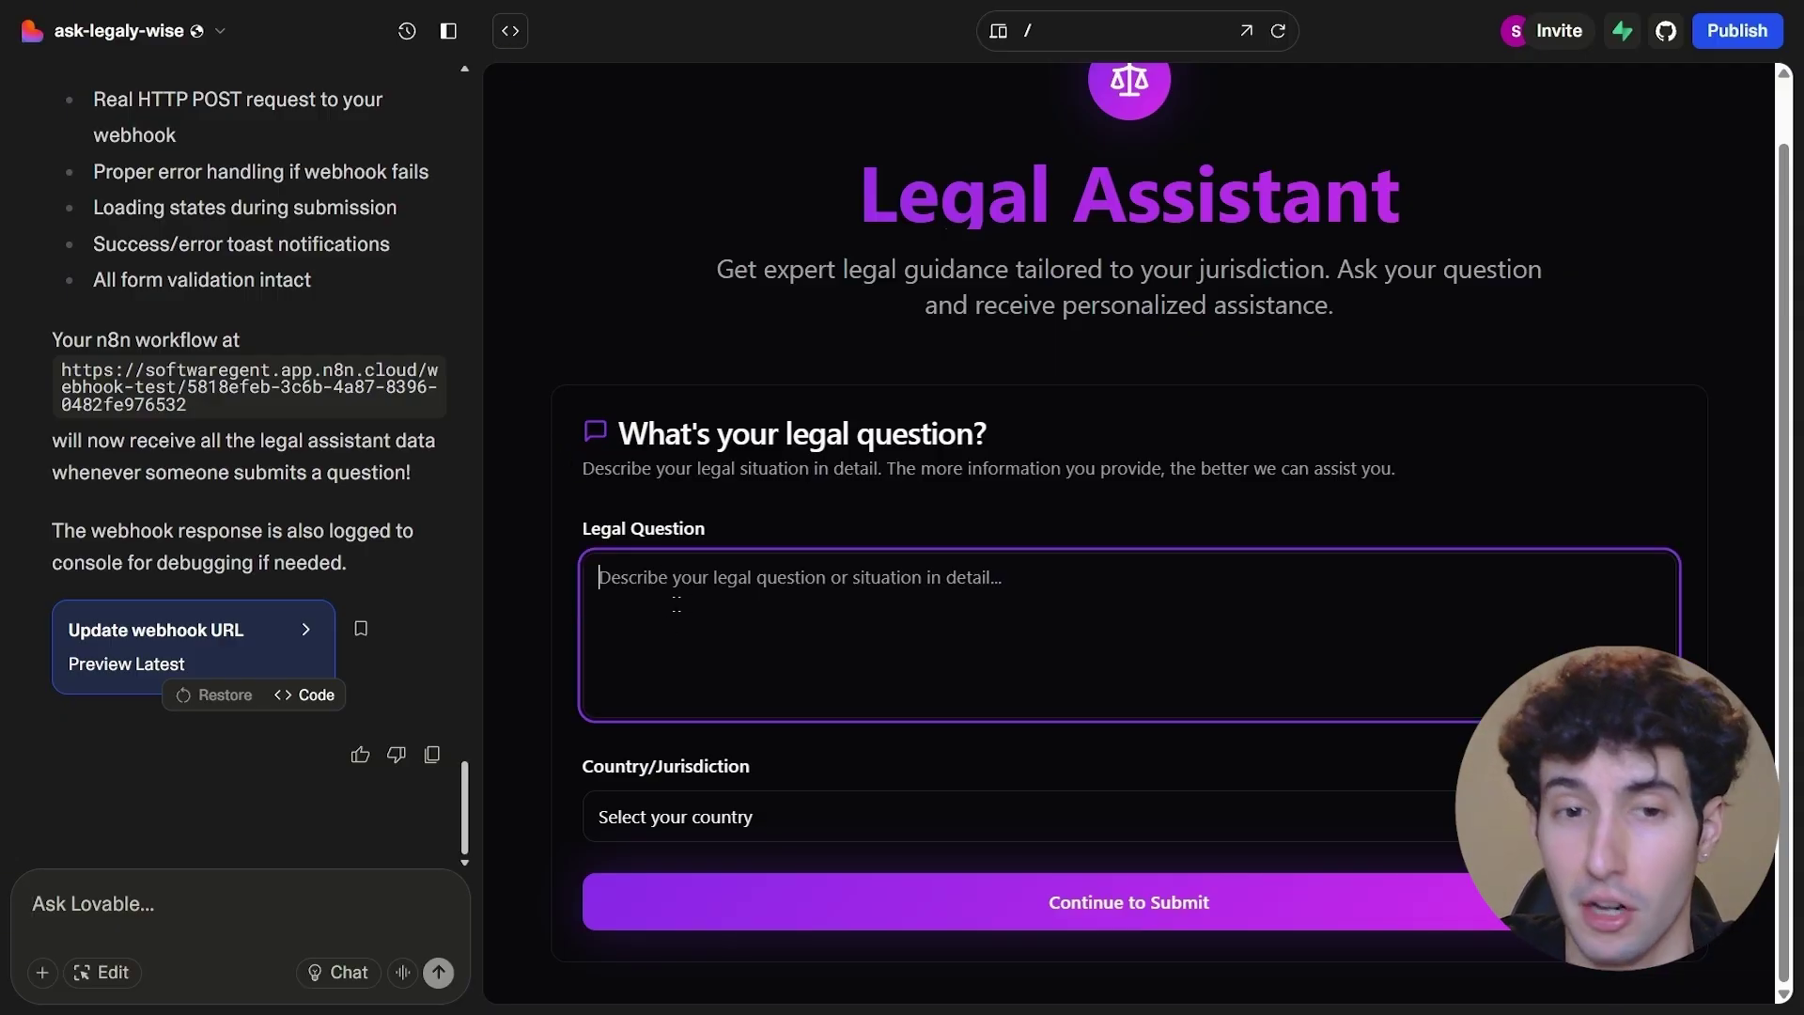
text(Somebody threw an egg at me when I was walking can I sue him?)
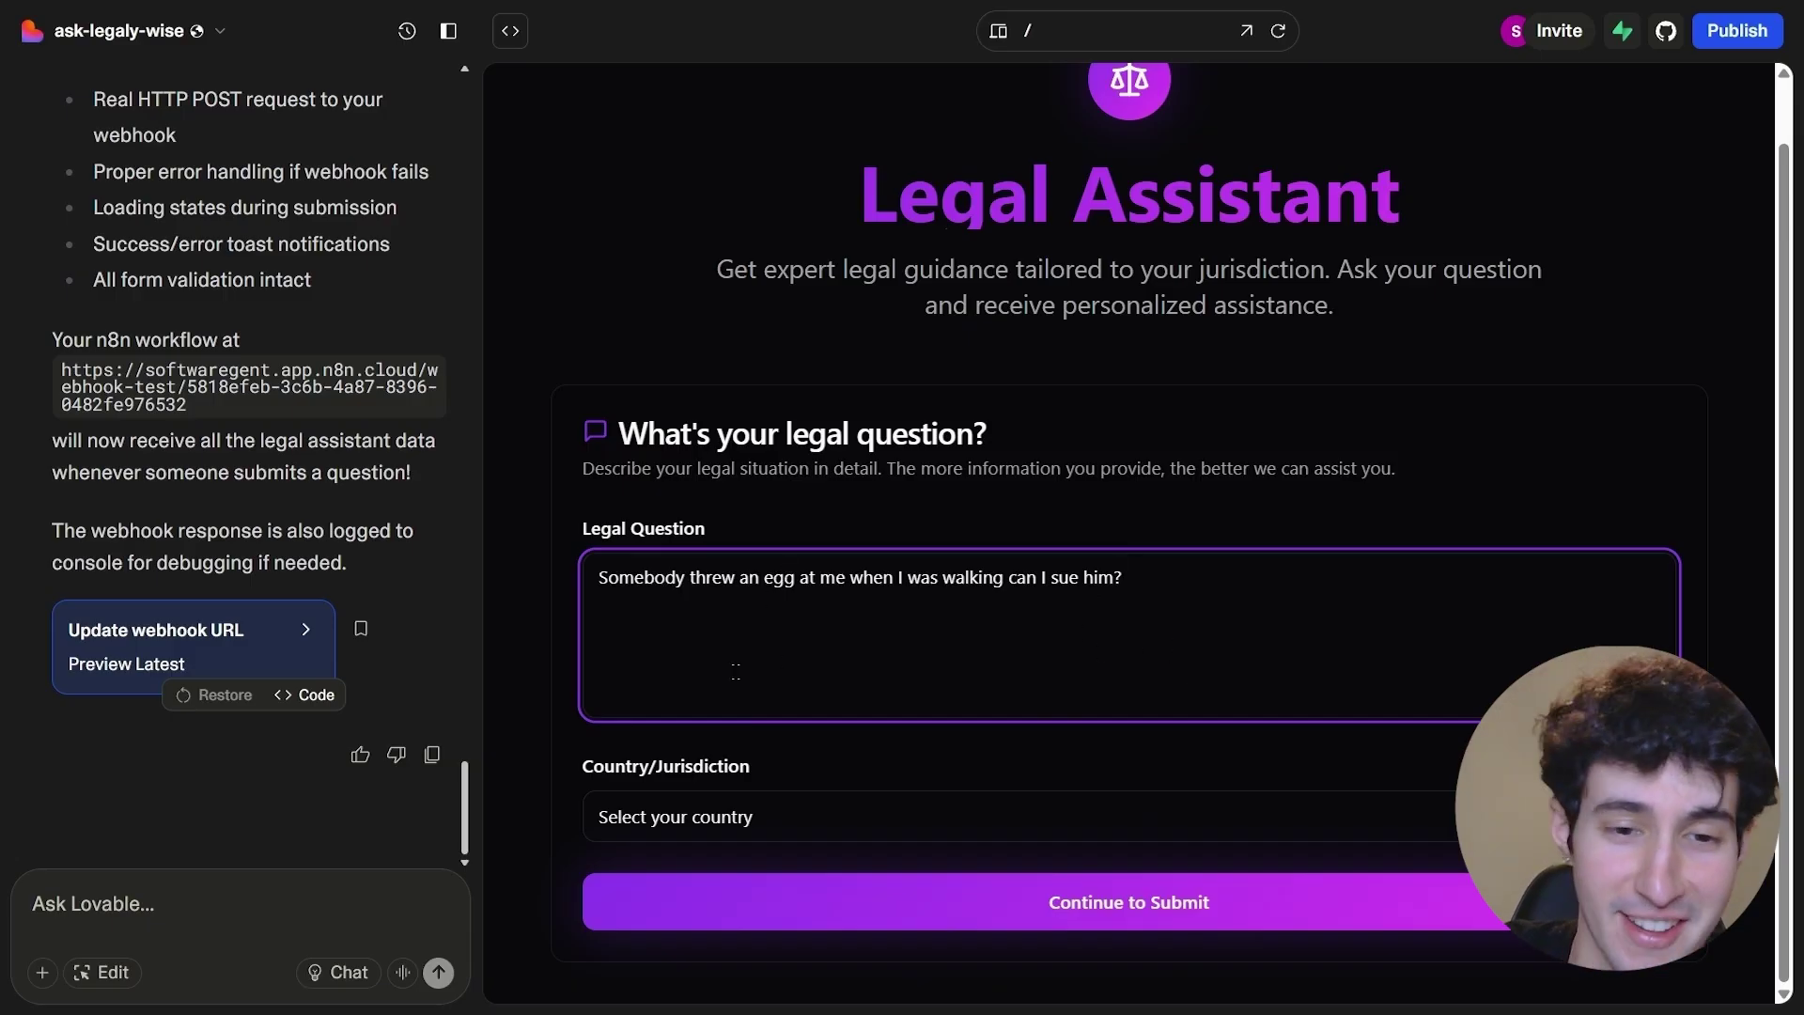
click(719, 817)
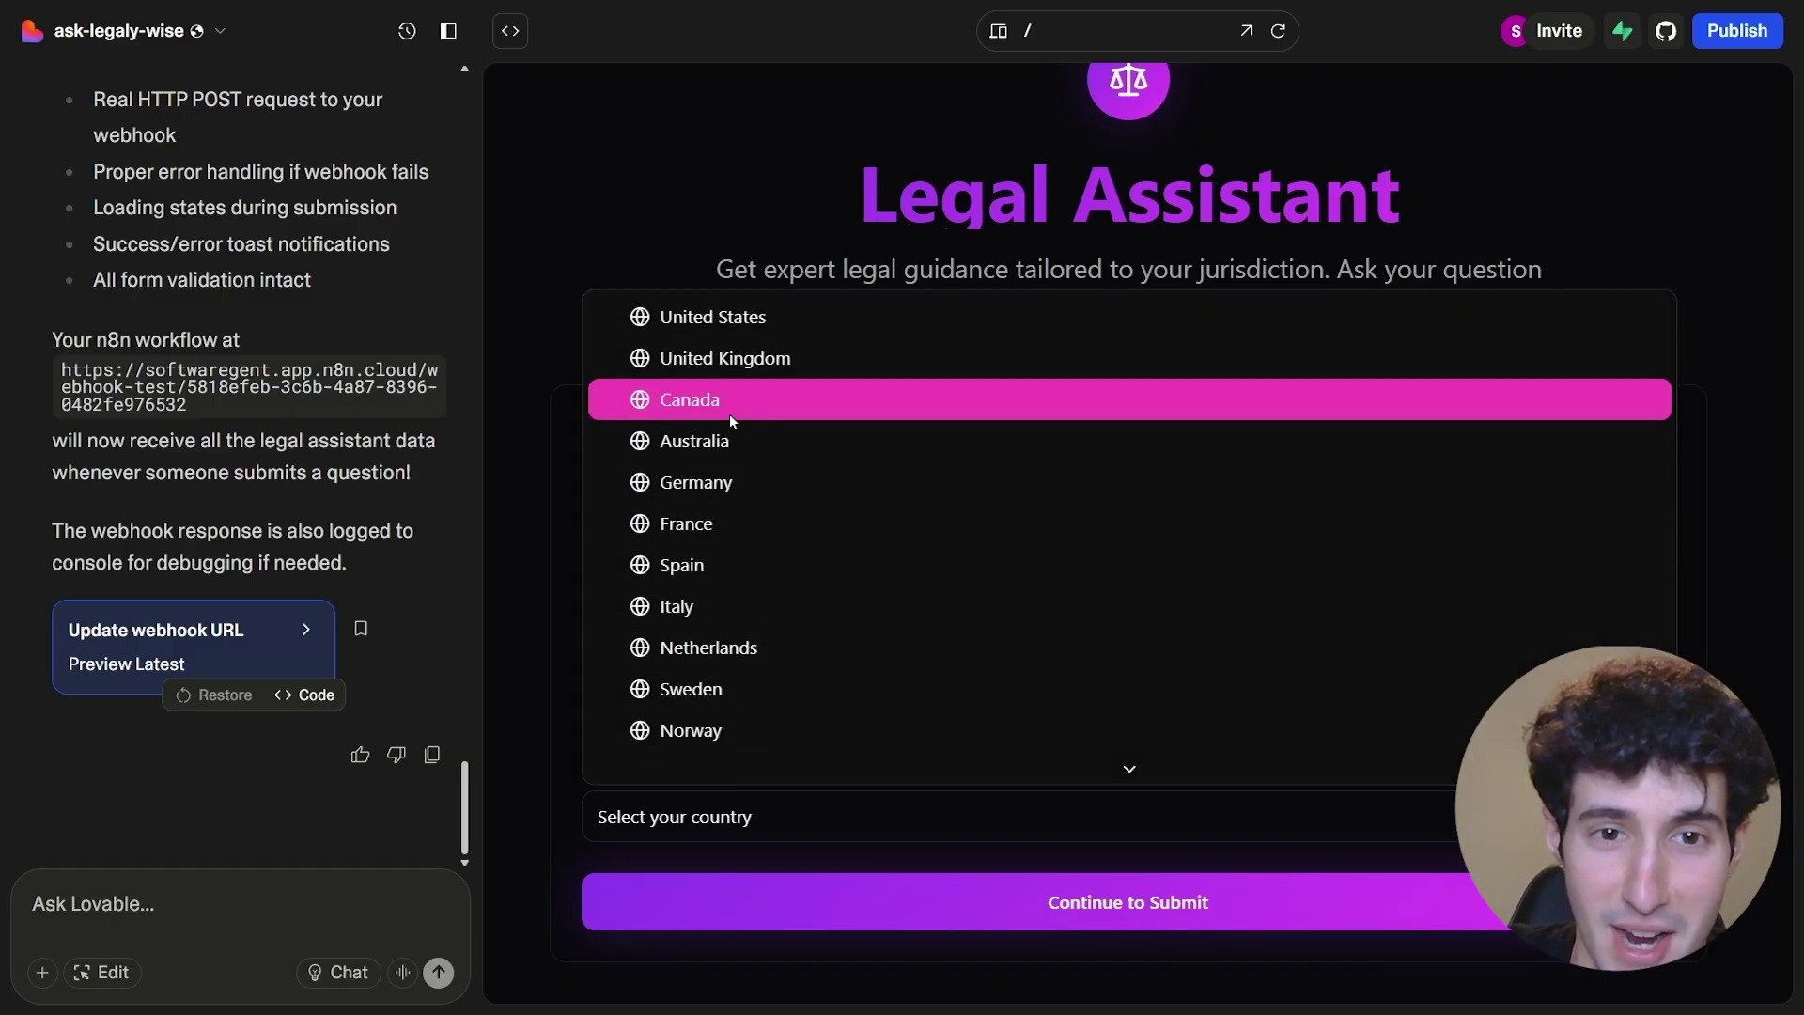
click(746, 317)
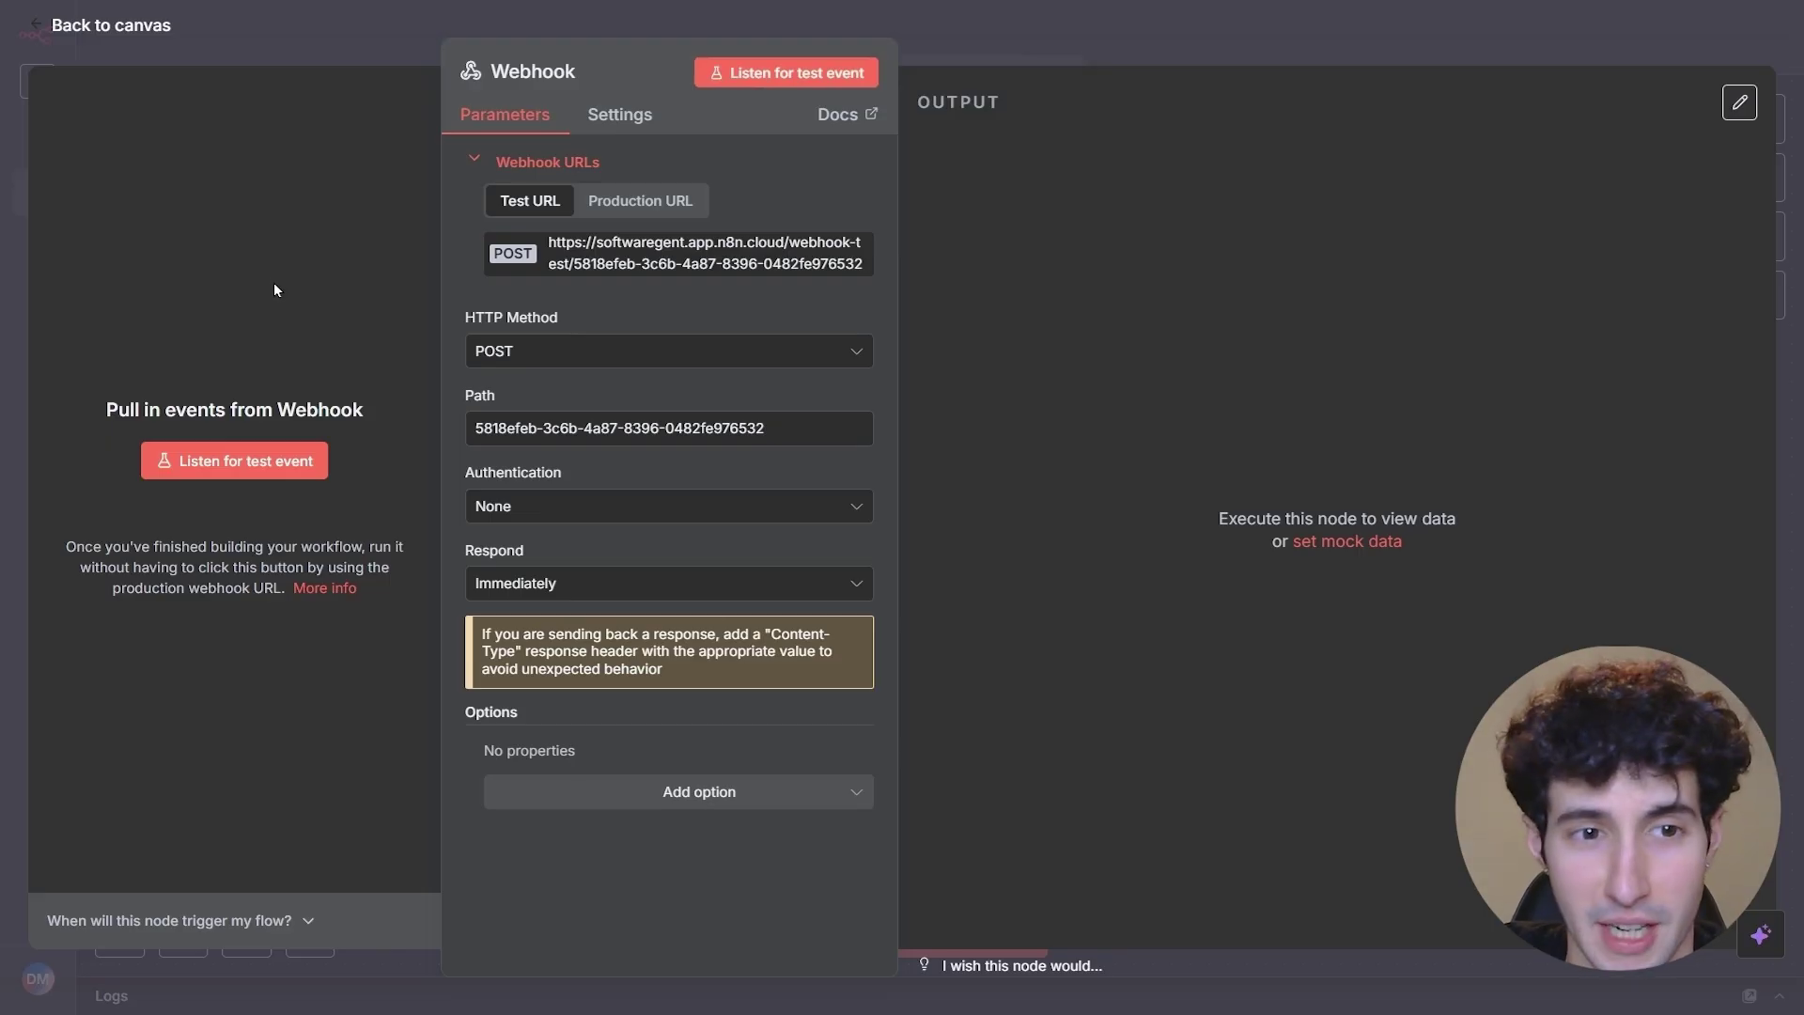
- Make the Webhook node wait for a test submission with 'Listen for test event'
click(214, 469)
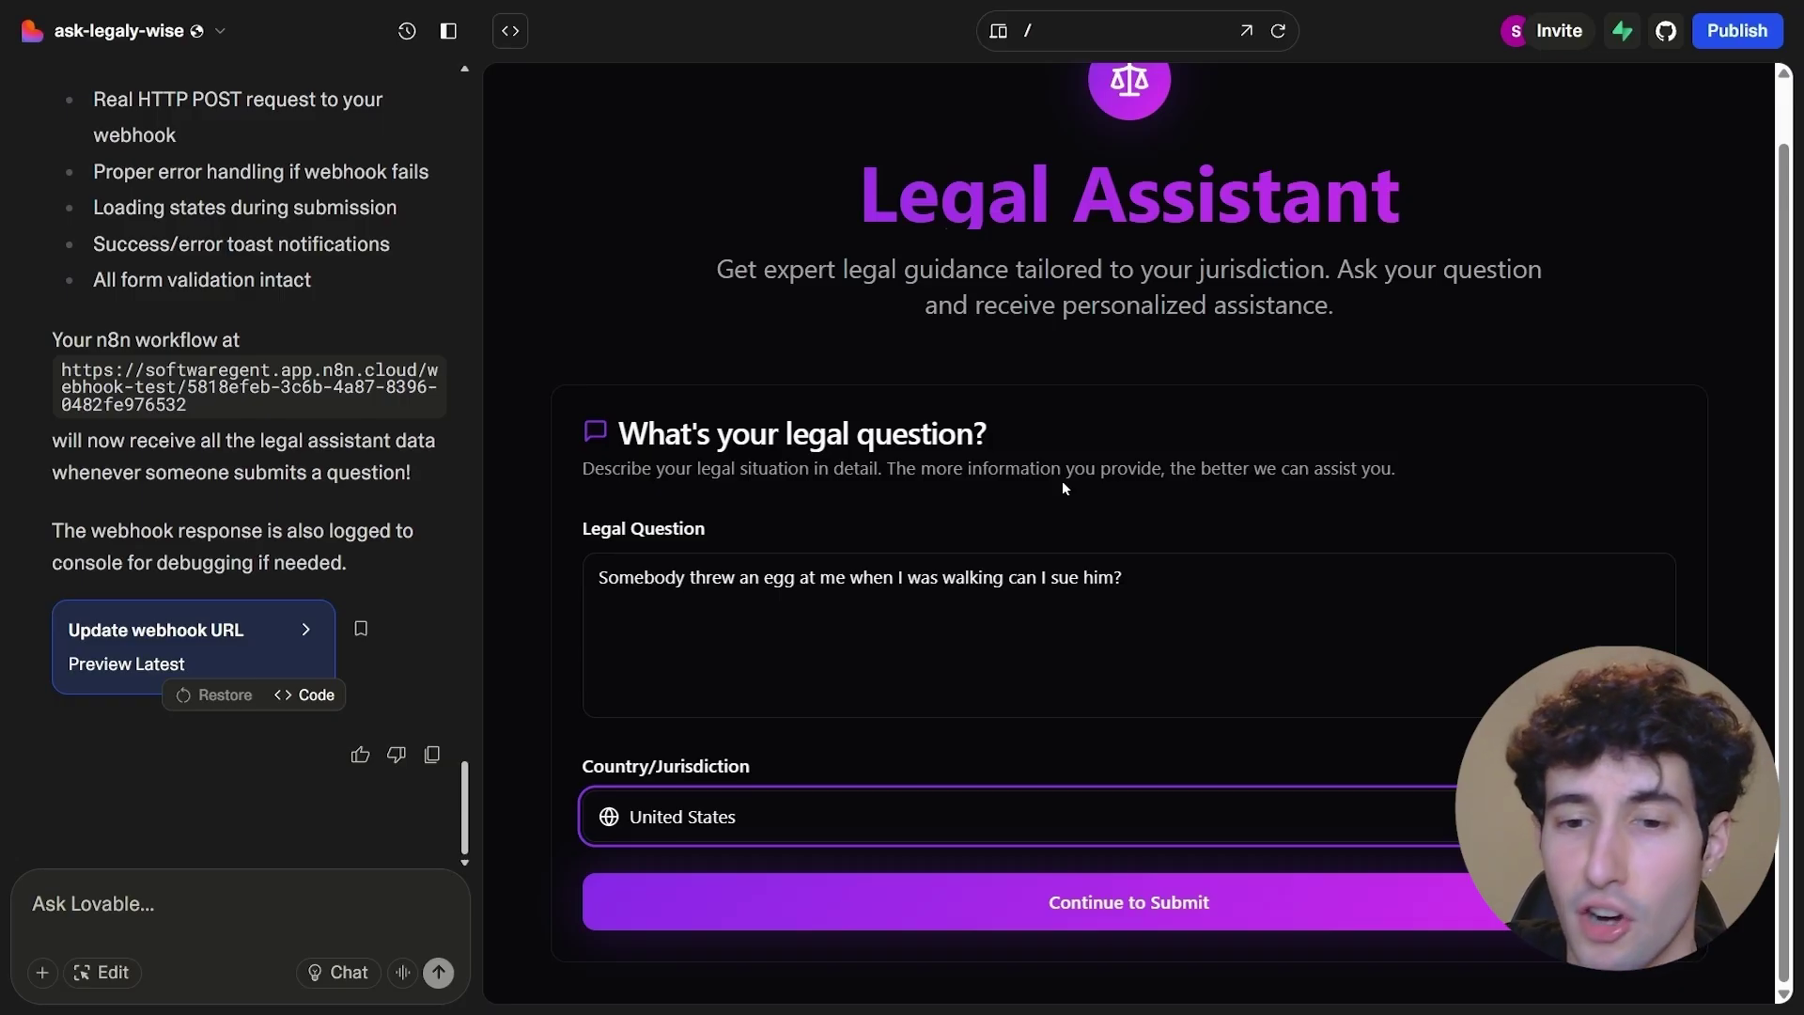
- Continue to contact details, enter a full name and email address, and submit the request
click(1055, 902)
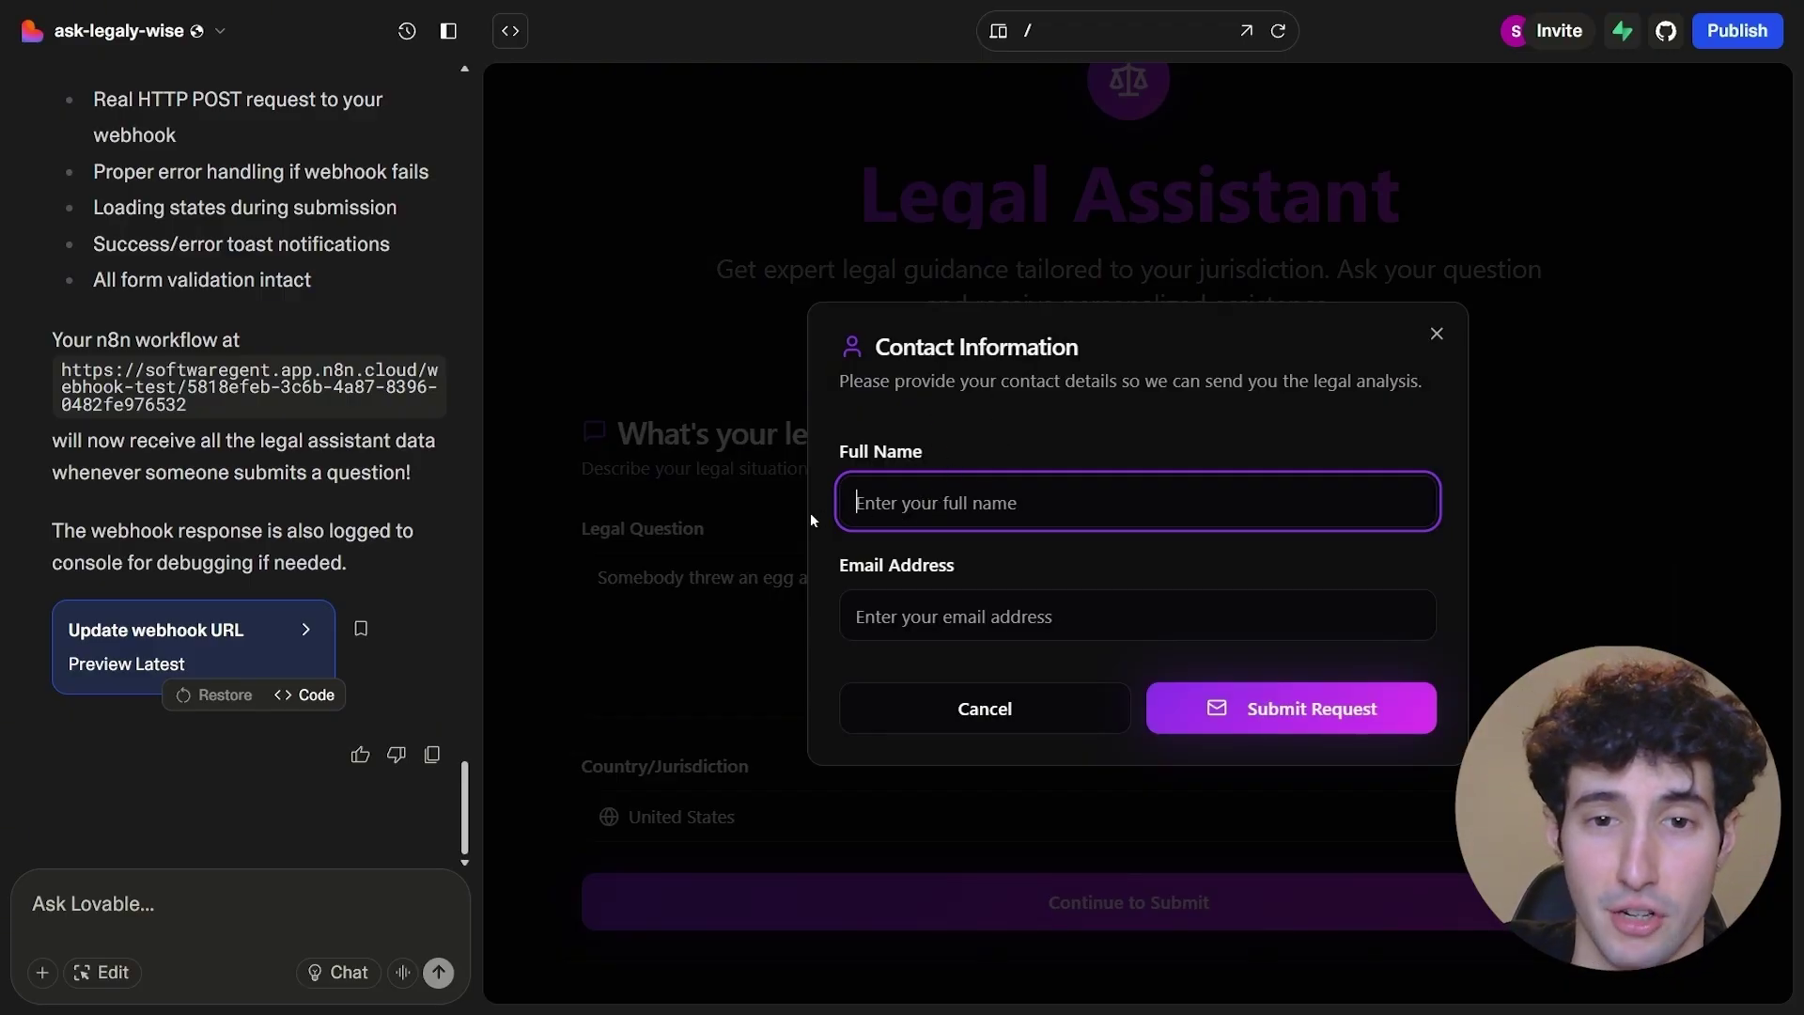
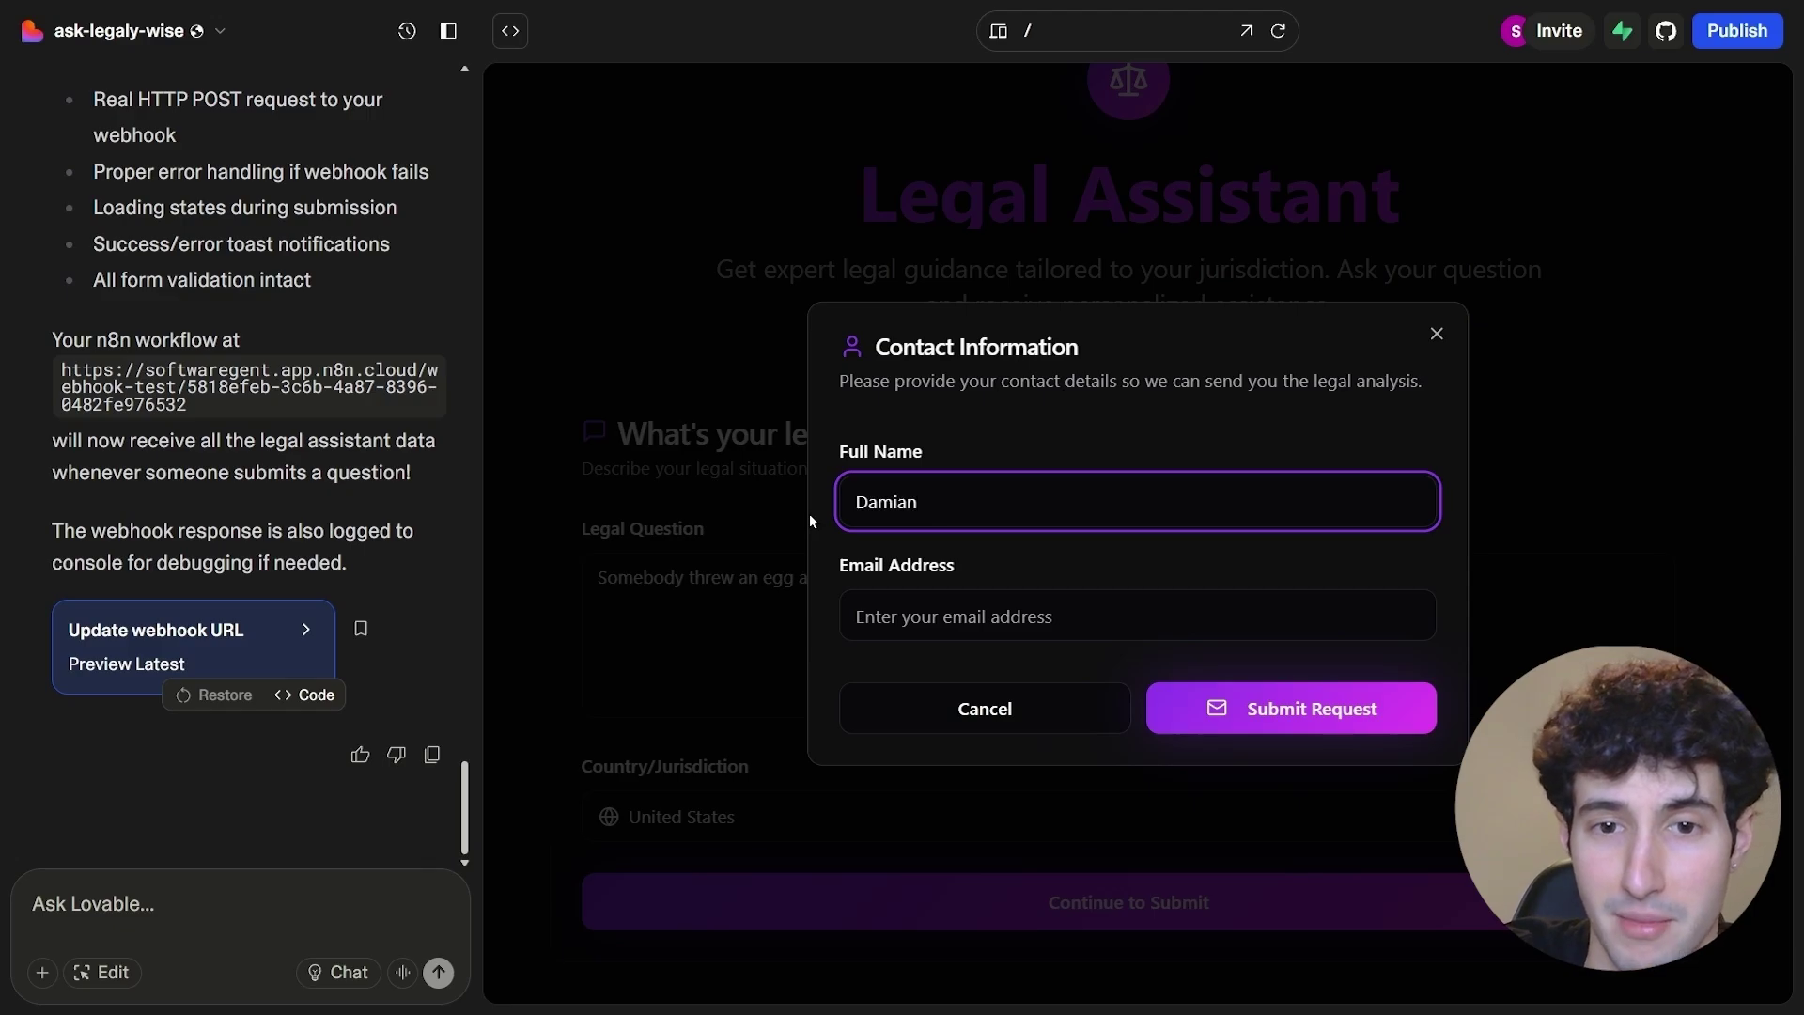
key(Tab)
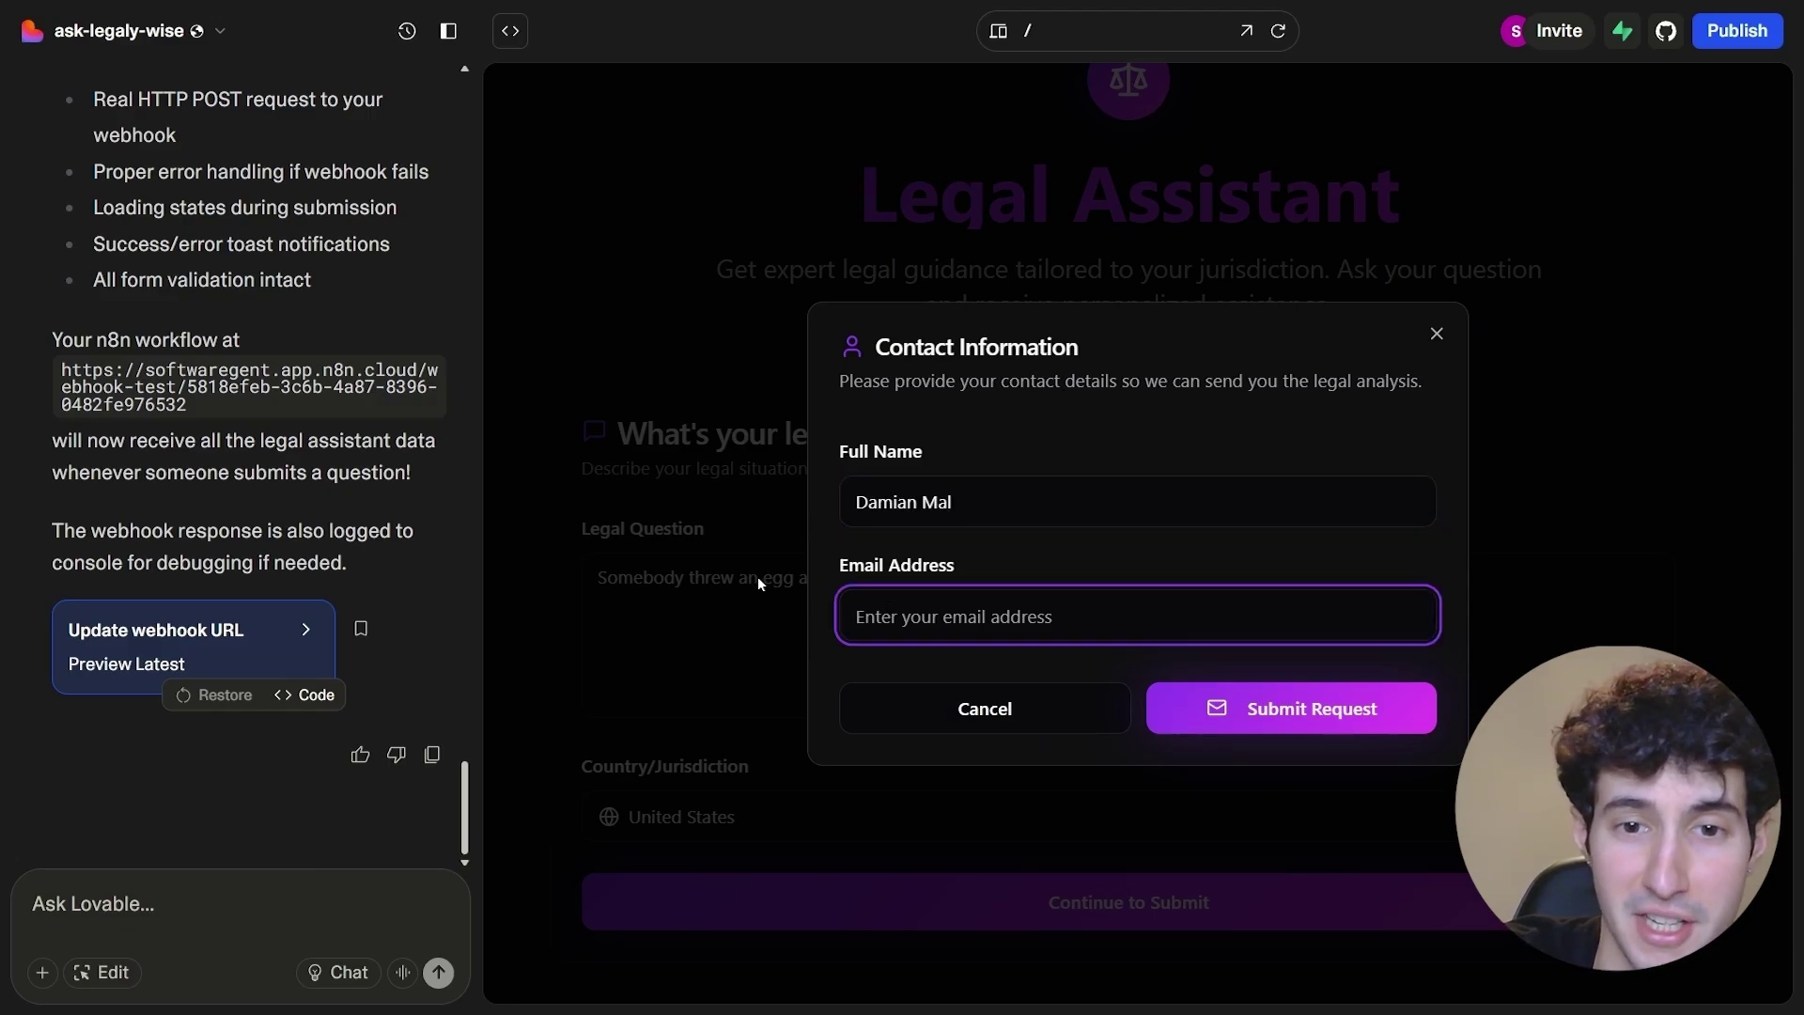
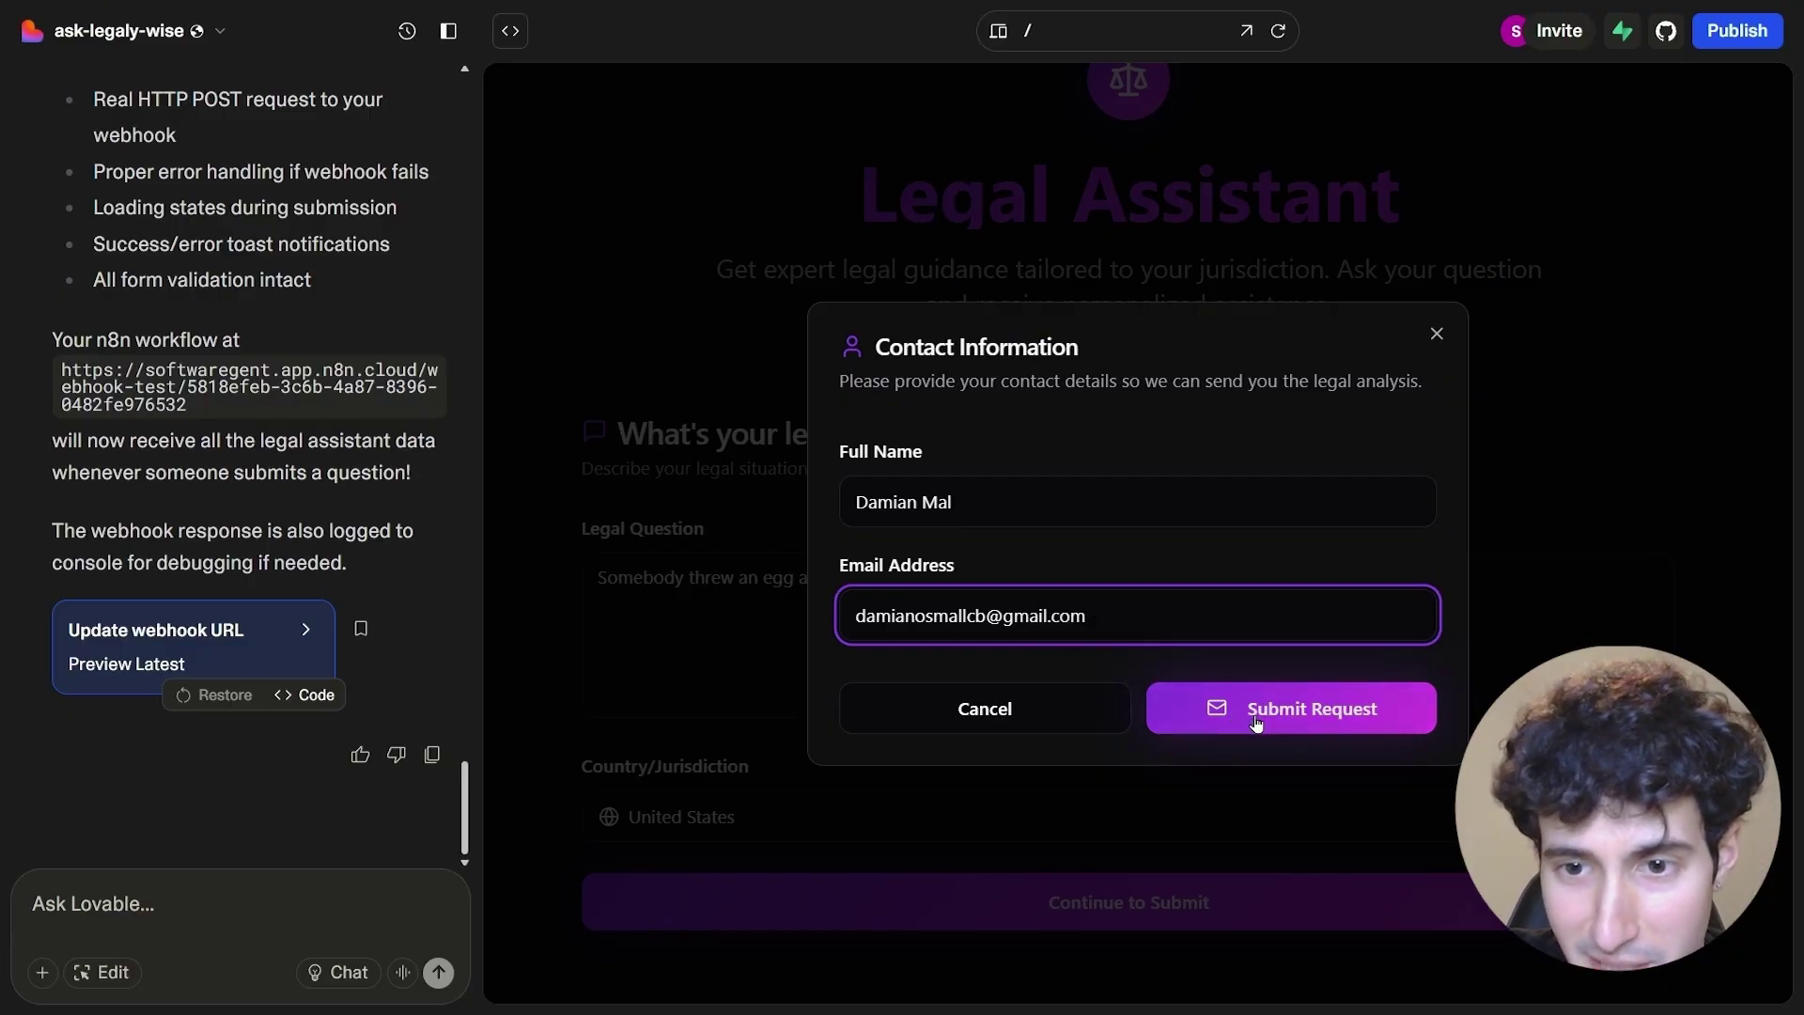
click(1255, 722)
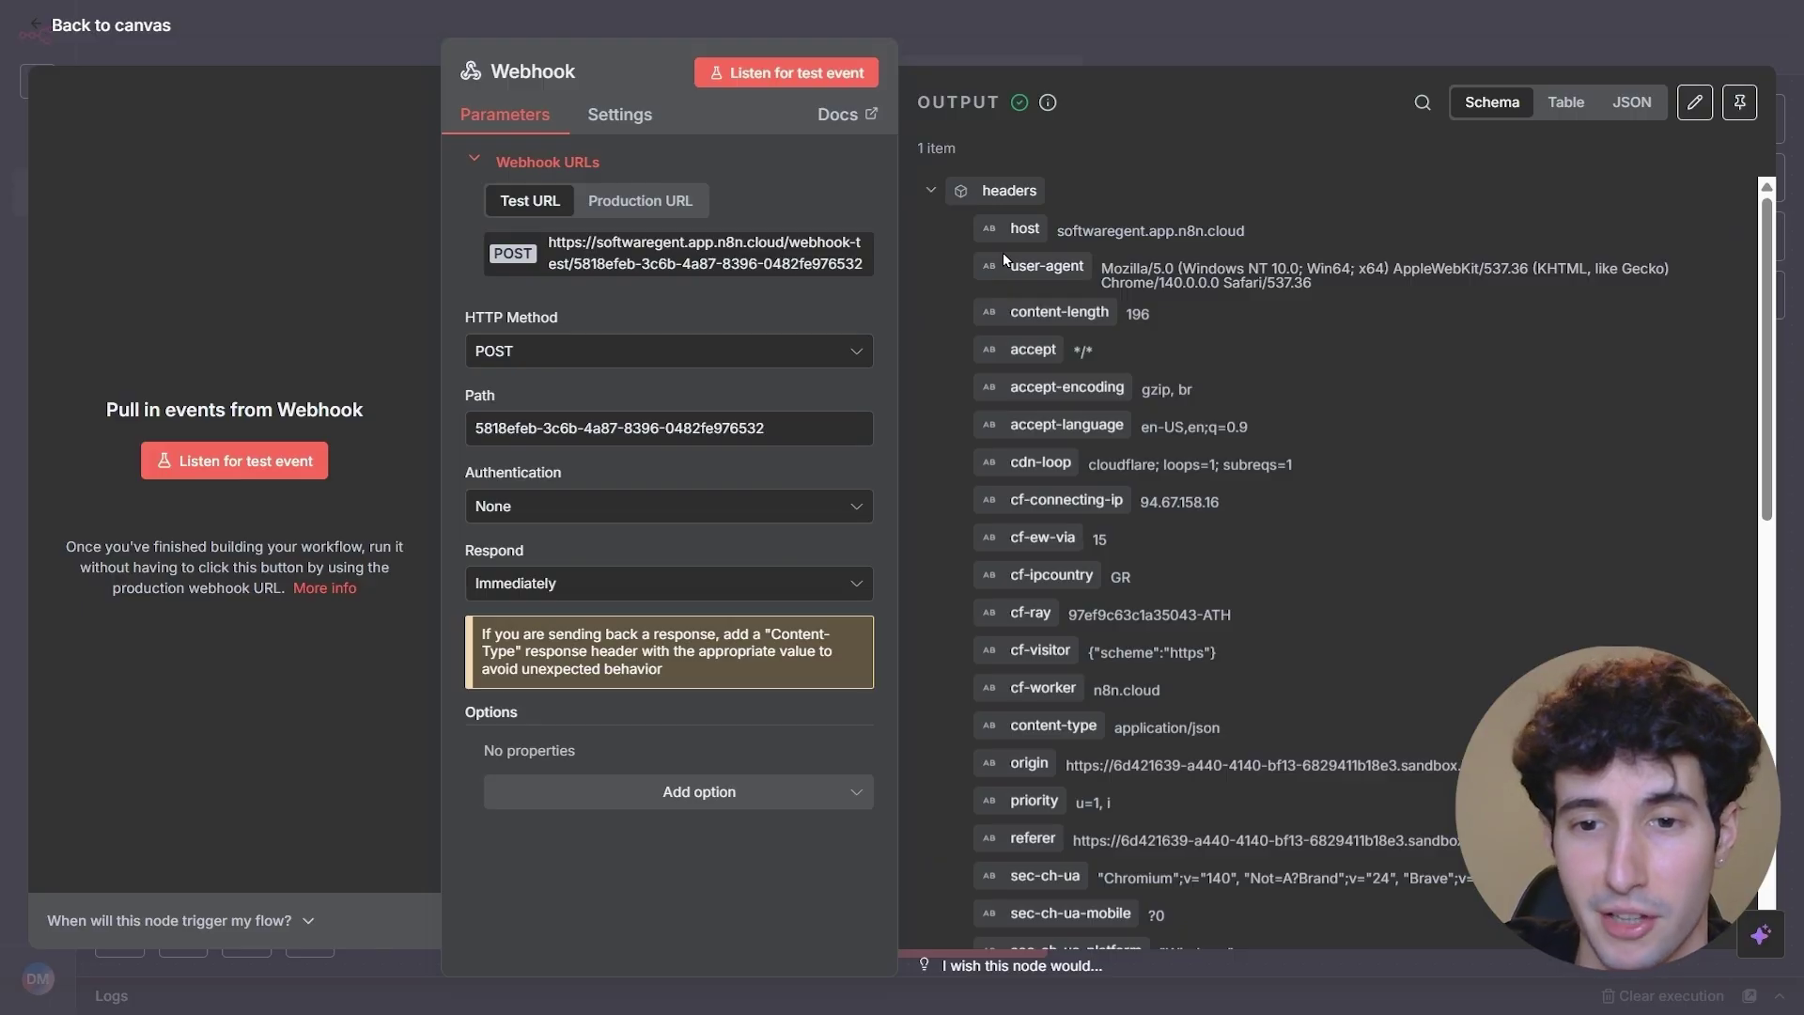
scroll(1233, 455, down, 10)
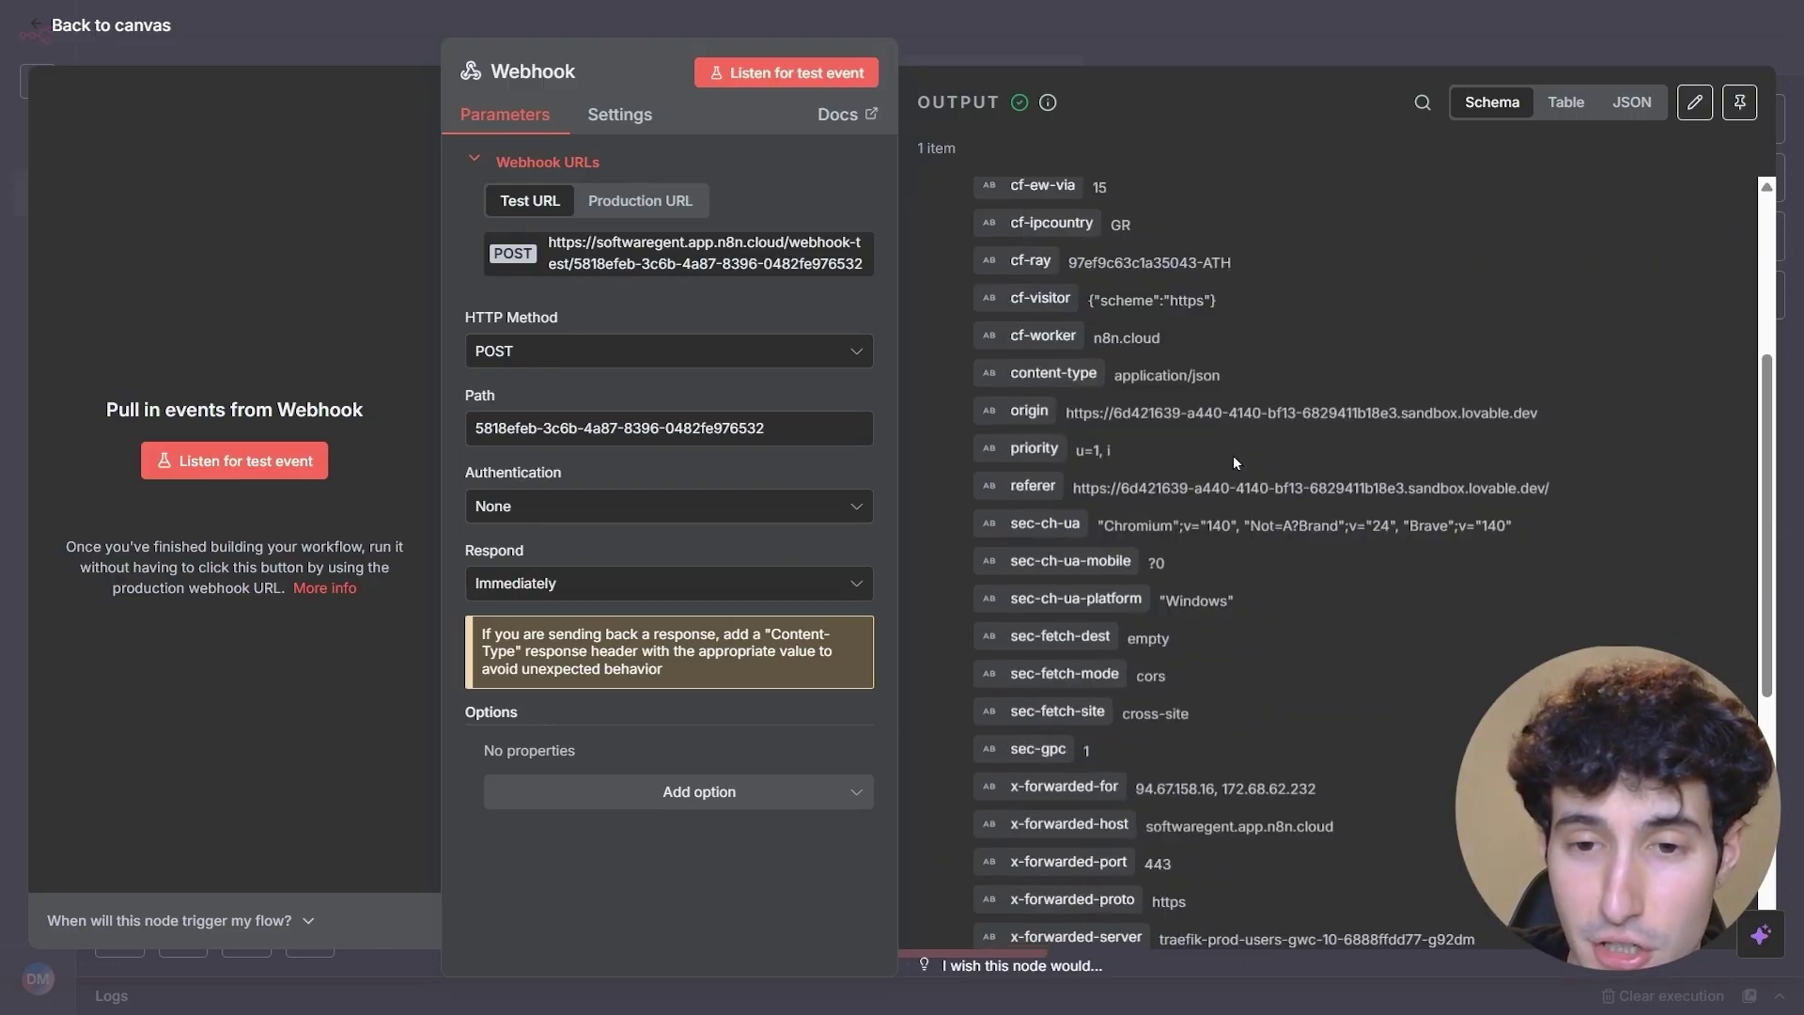
scroll(1233, 461, down, 1)
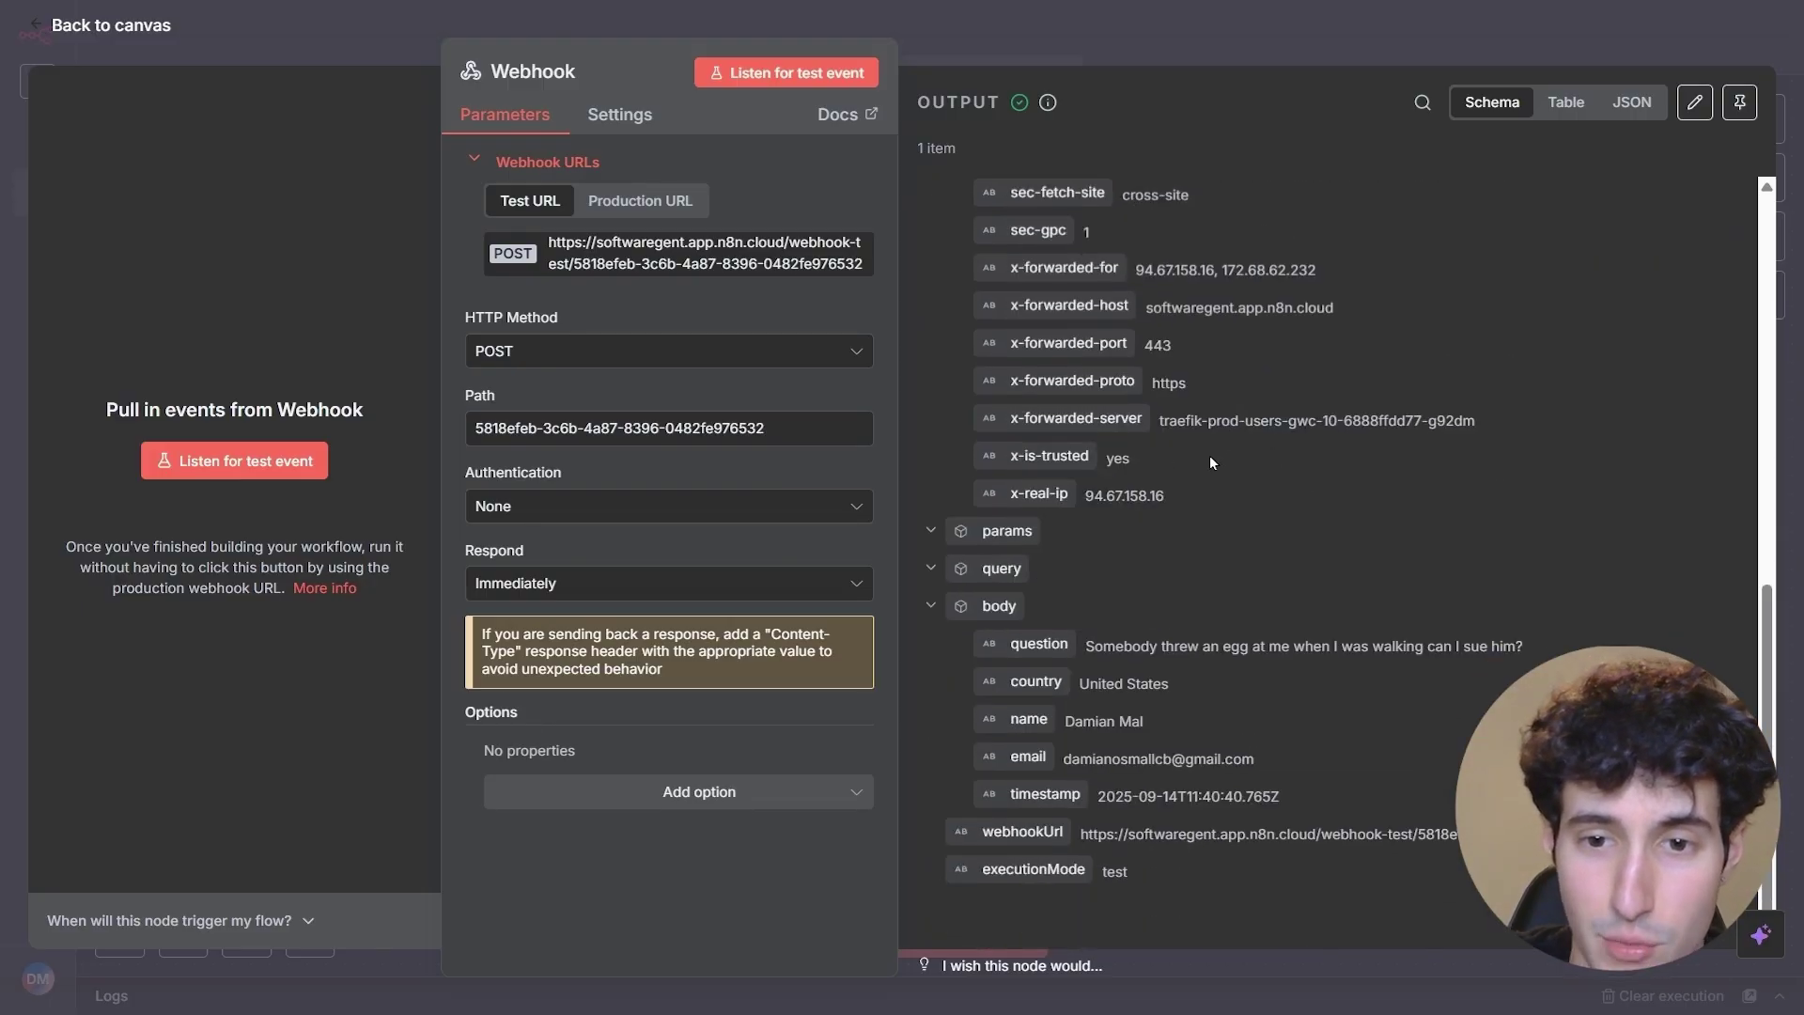
drag(1084, 652, 1504, 645)
click(1107, 675)
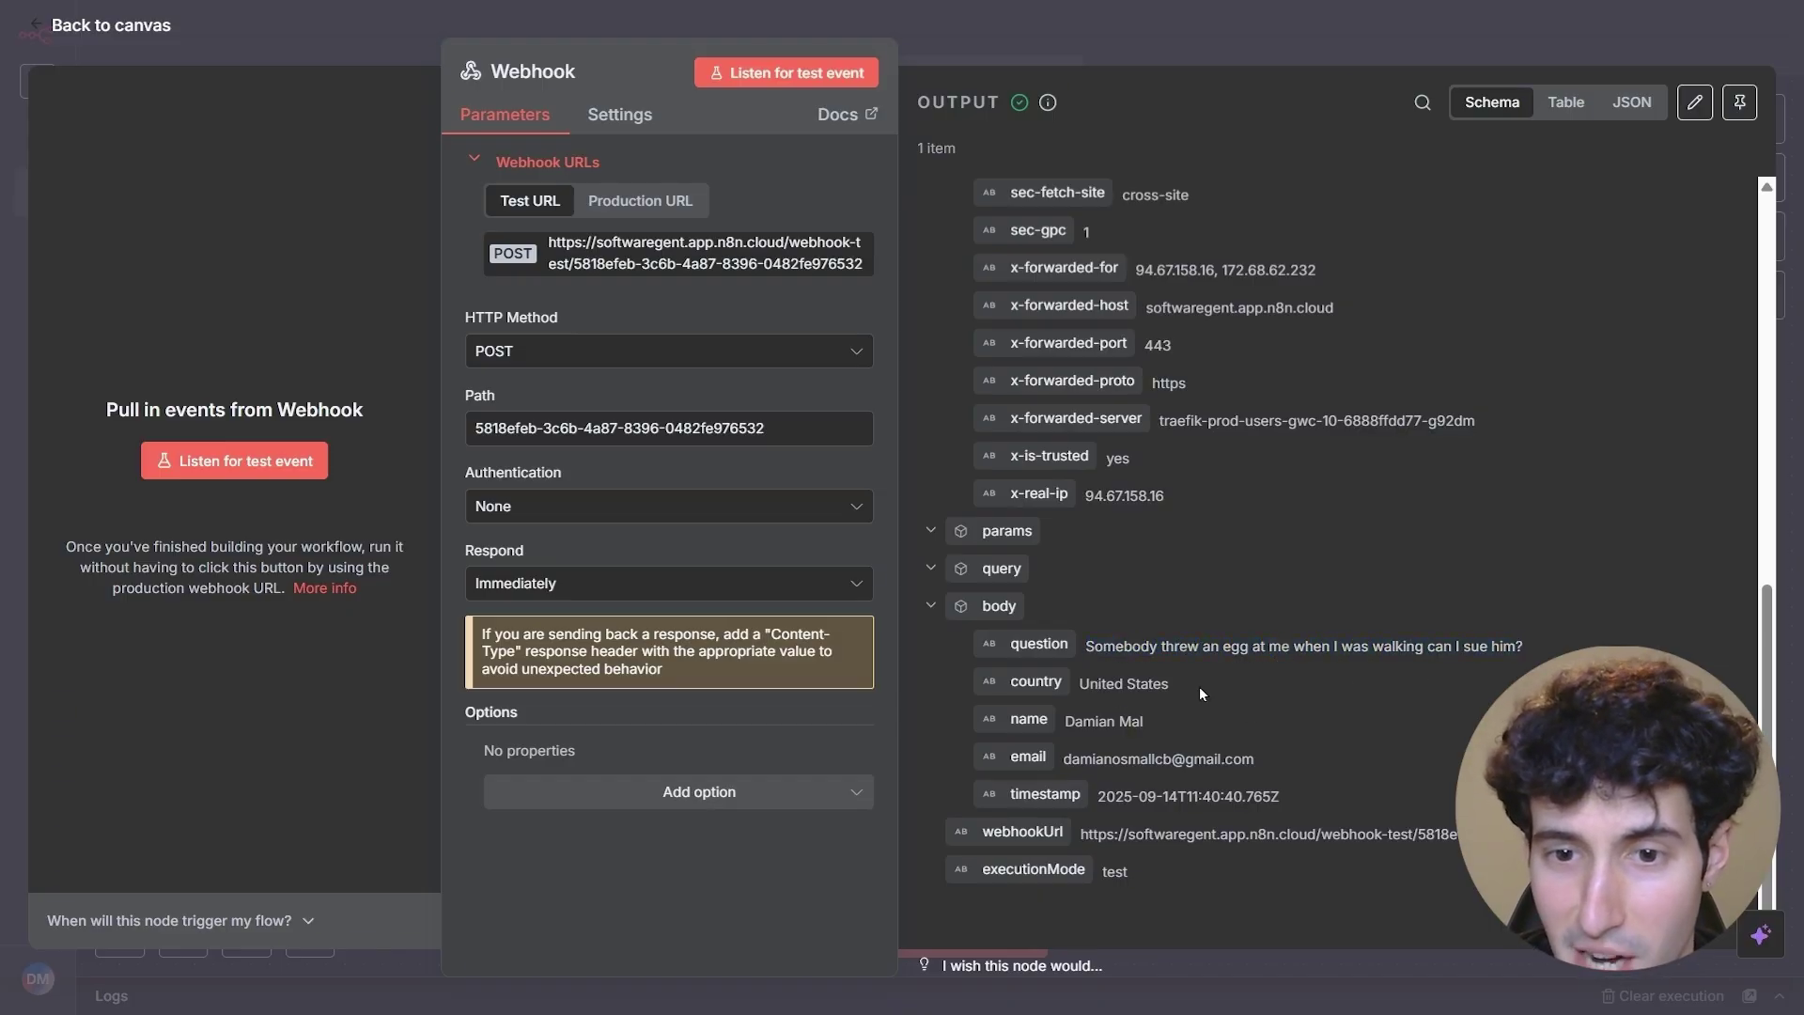
drag(1065, 721, 1231, 711)
drag(1063, 759, 1254, 758)
click(1255, 758)
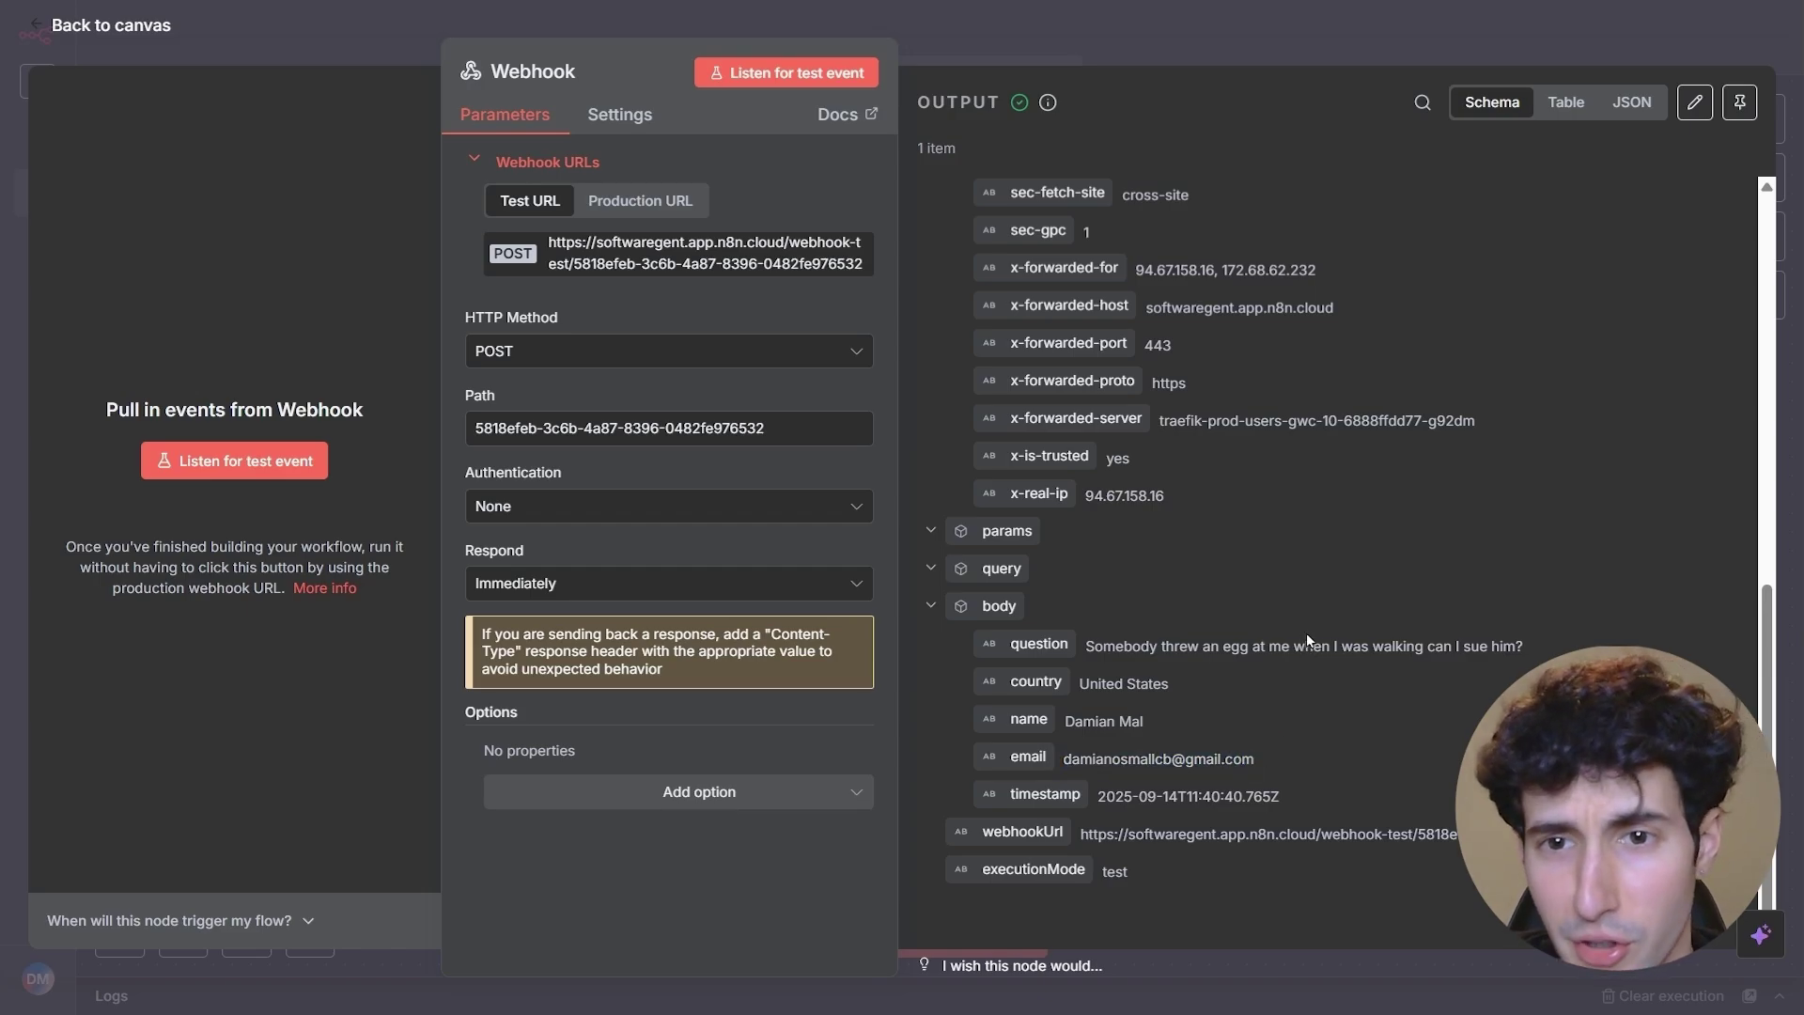
- Pin the Webhook's received data, return to the canvas, and move the node to the upper left
click(1740, 102)
click(1442, 53)
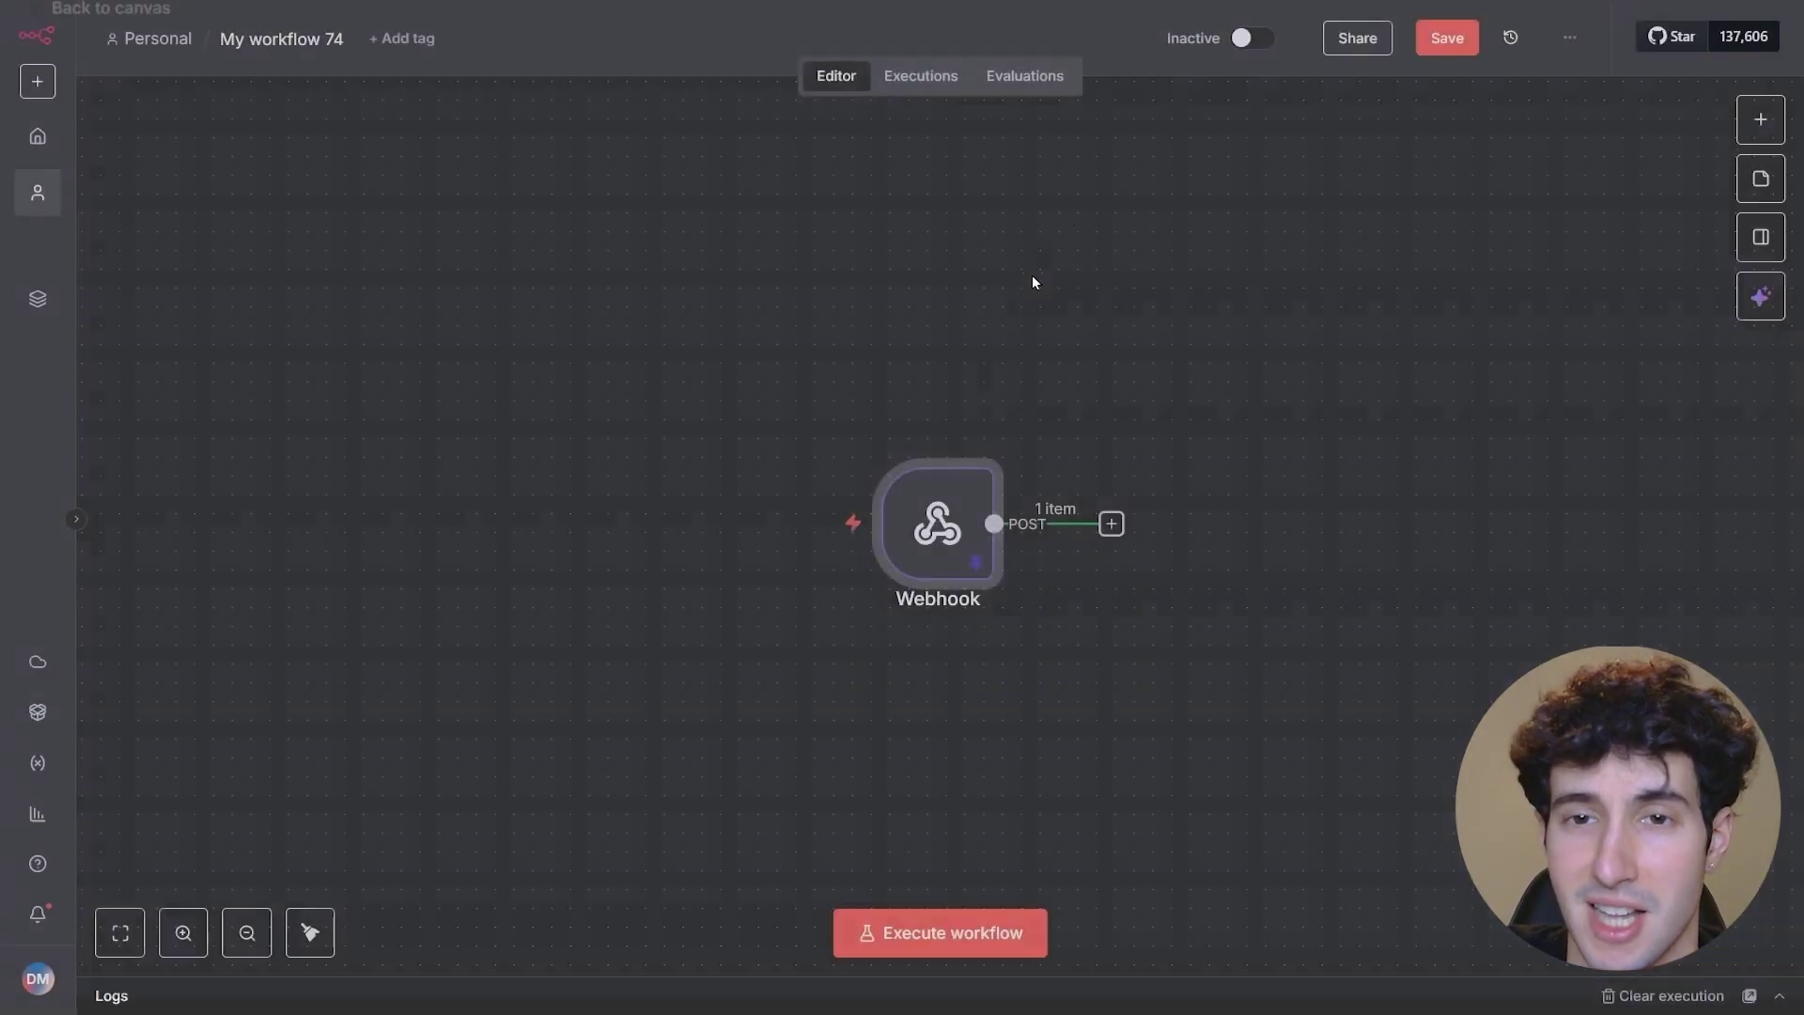
drag(940, 544, 356, 445)
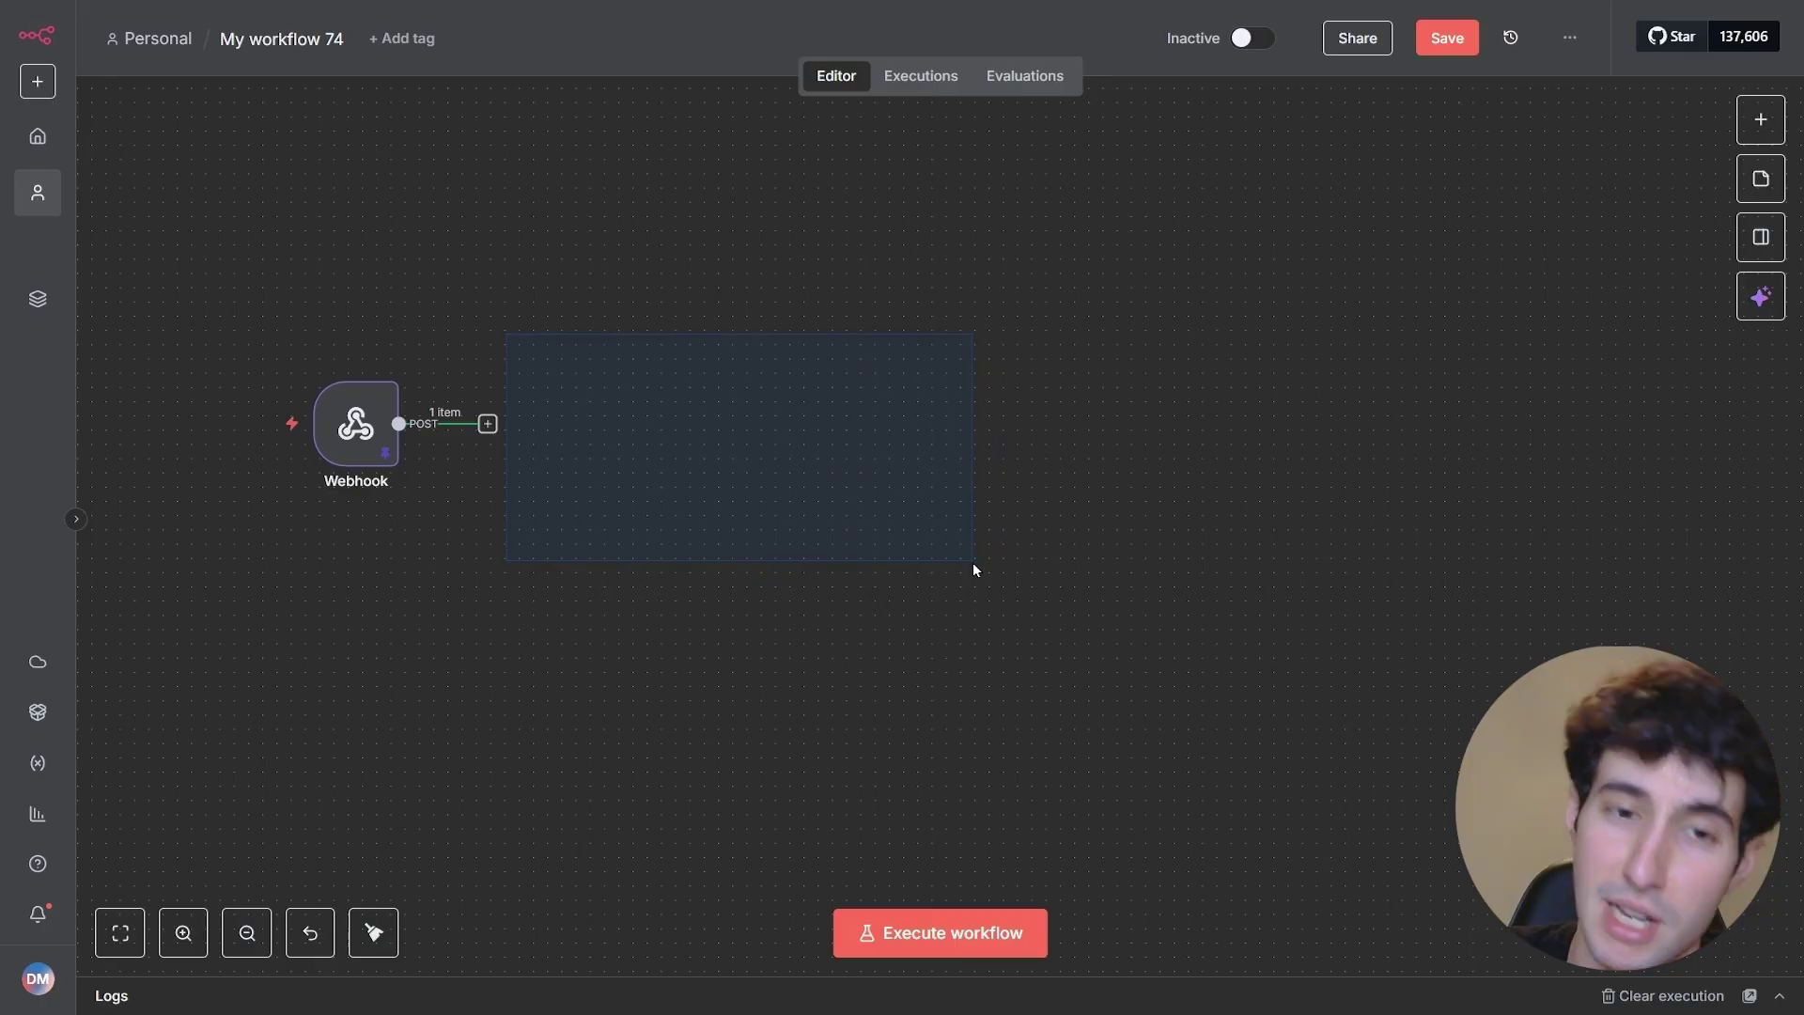
mouse_move(379, 438)
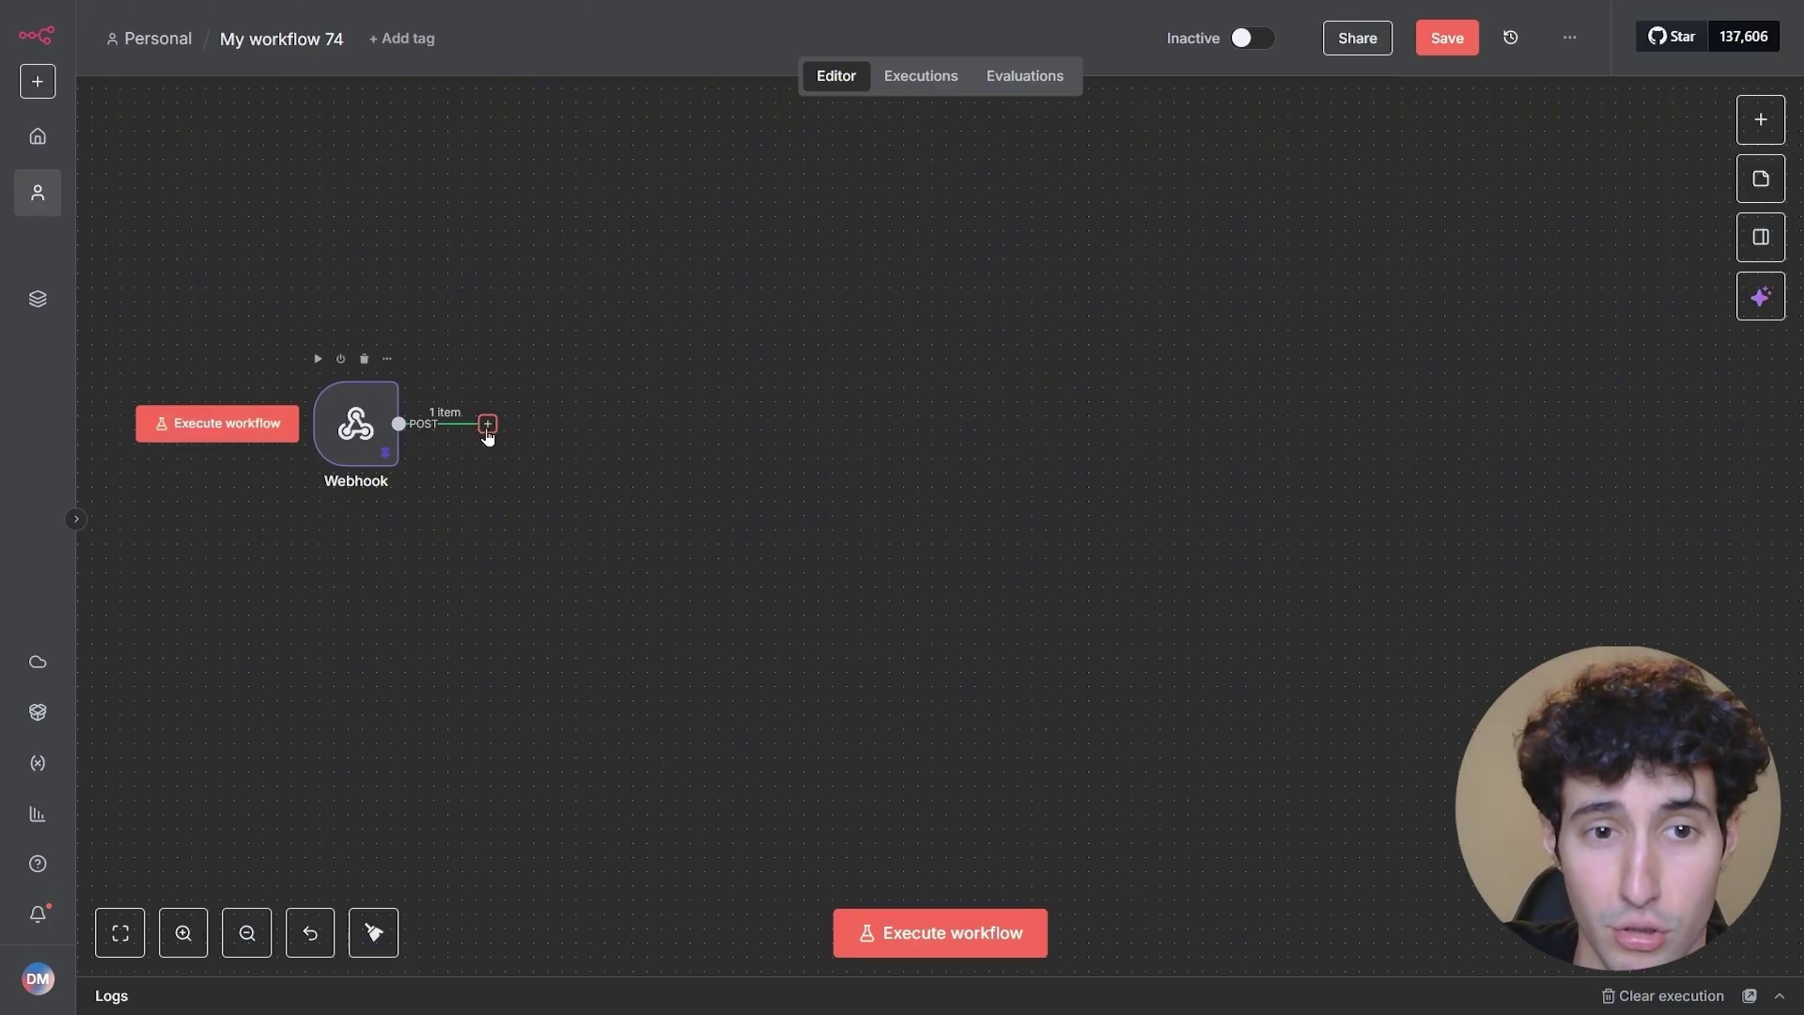
- Add a Google Sheets 'Update row in sheet' node after the Webhook and open its credential list
click(487, 425)
text(google sh)
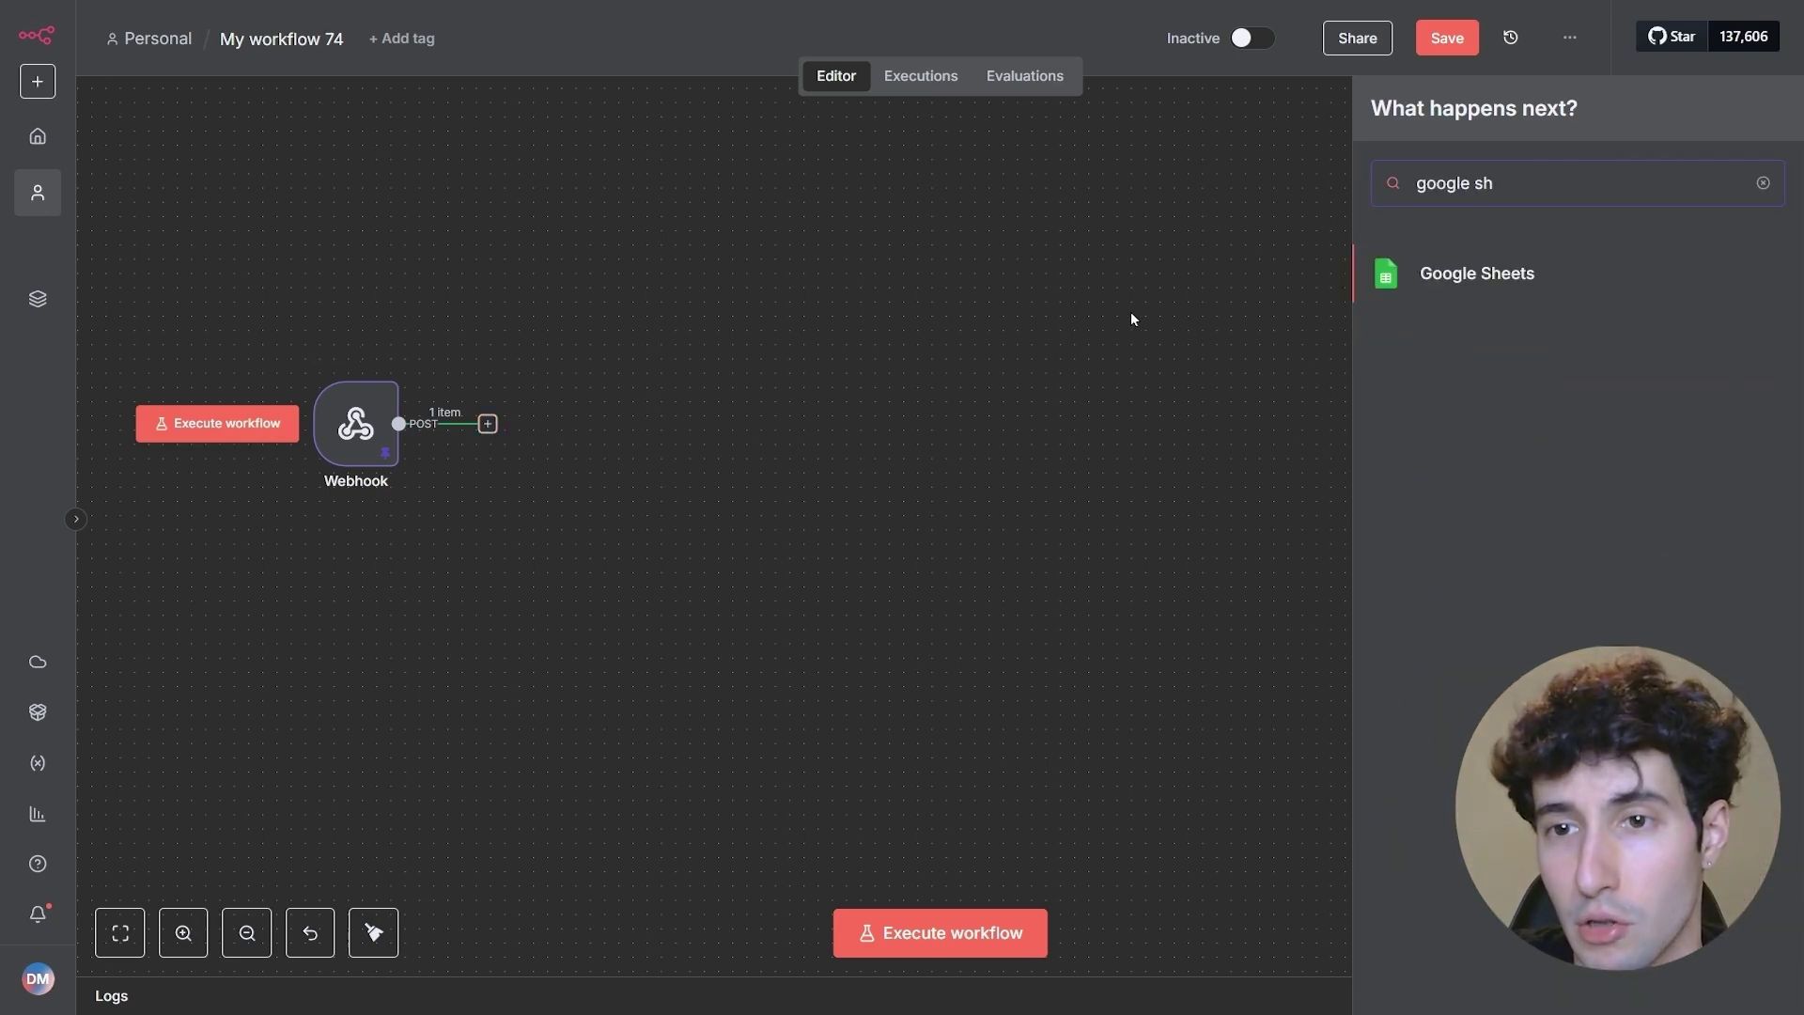
click(1471, 274)
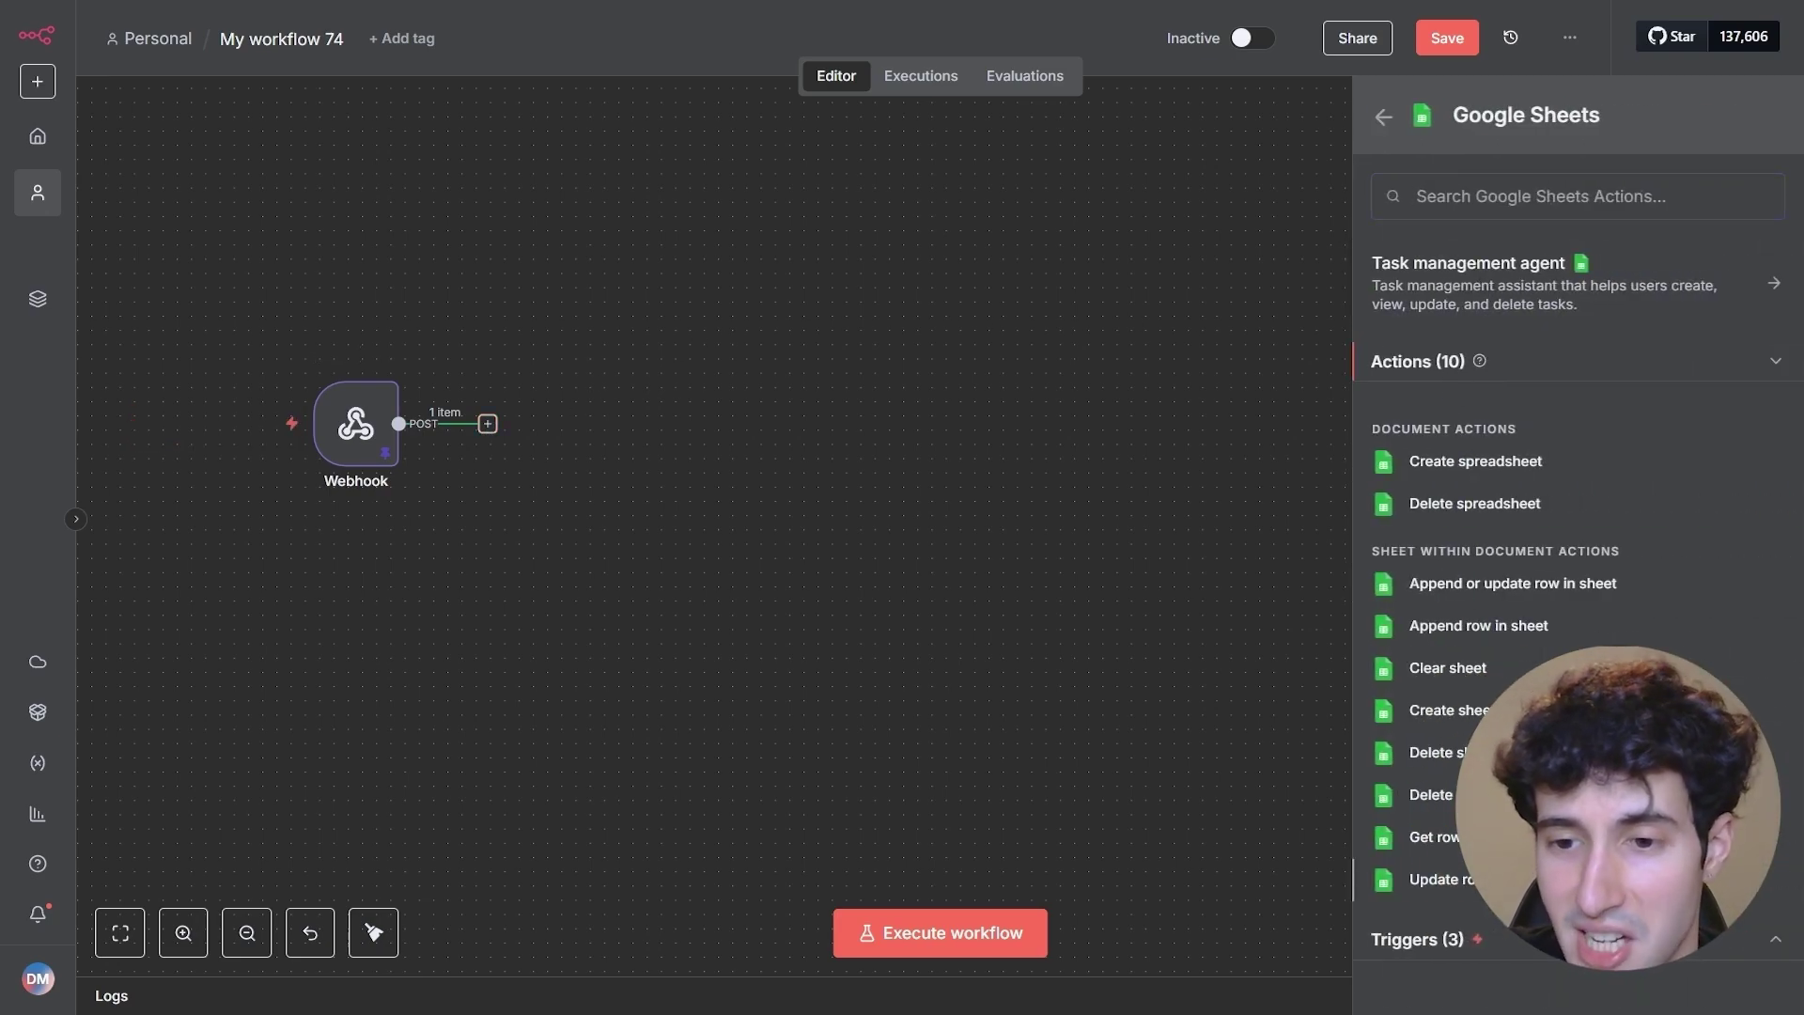
click(1438, 879)
click(874, 269)
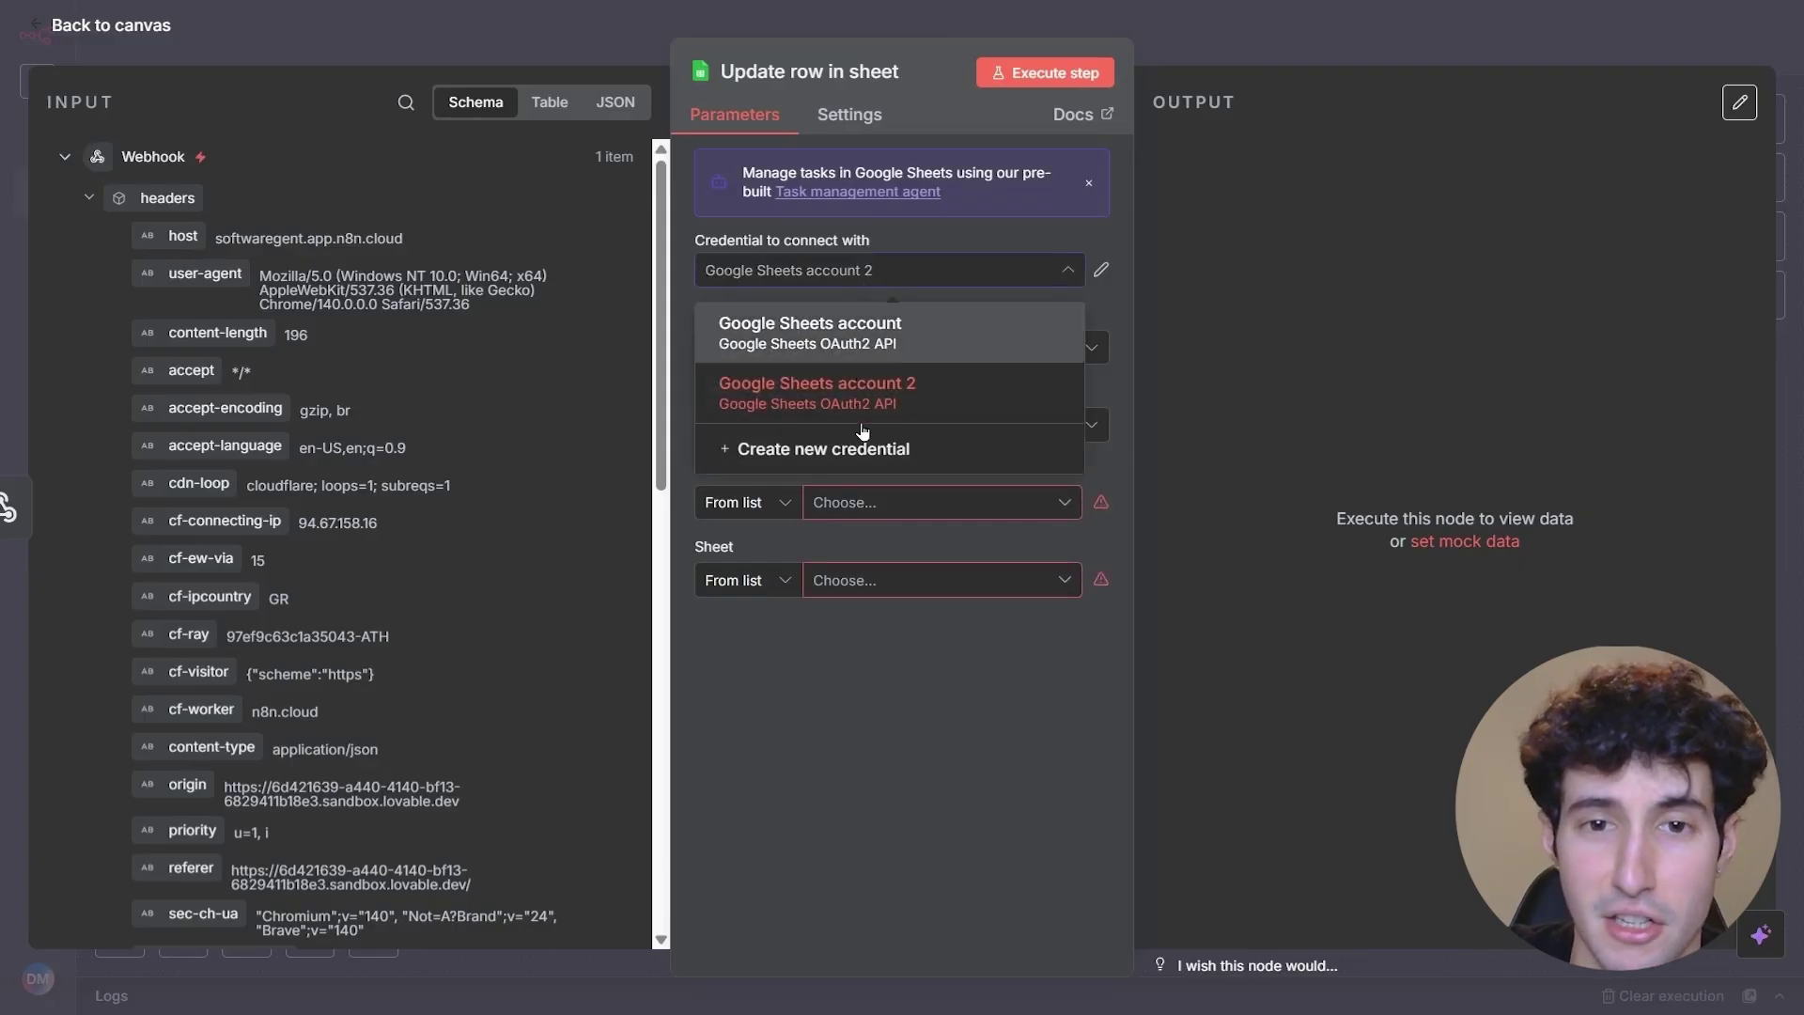
- Select and verify the 'Google Sheets account' credential, then list the available spreadsheets
click(864, 355)
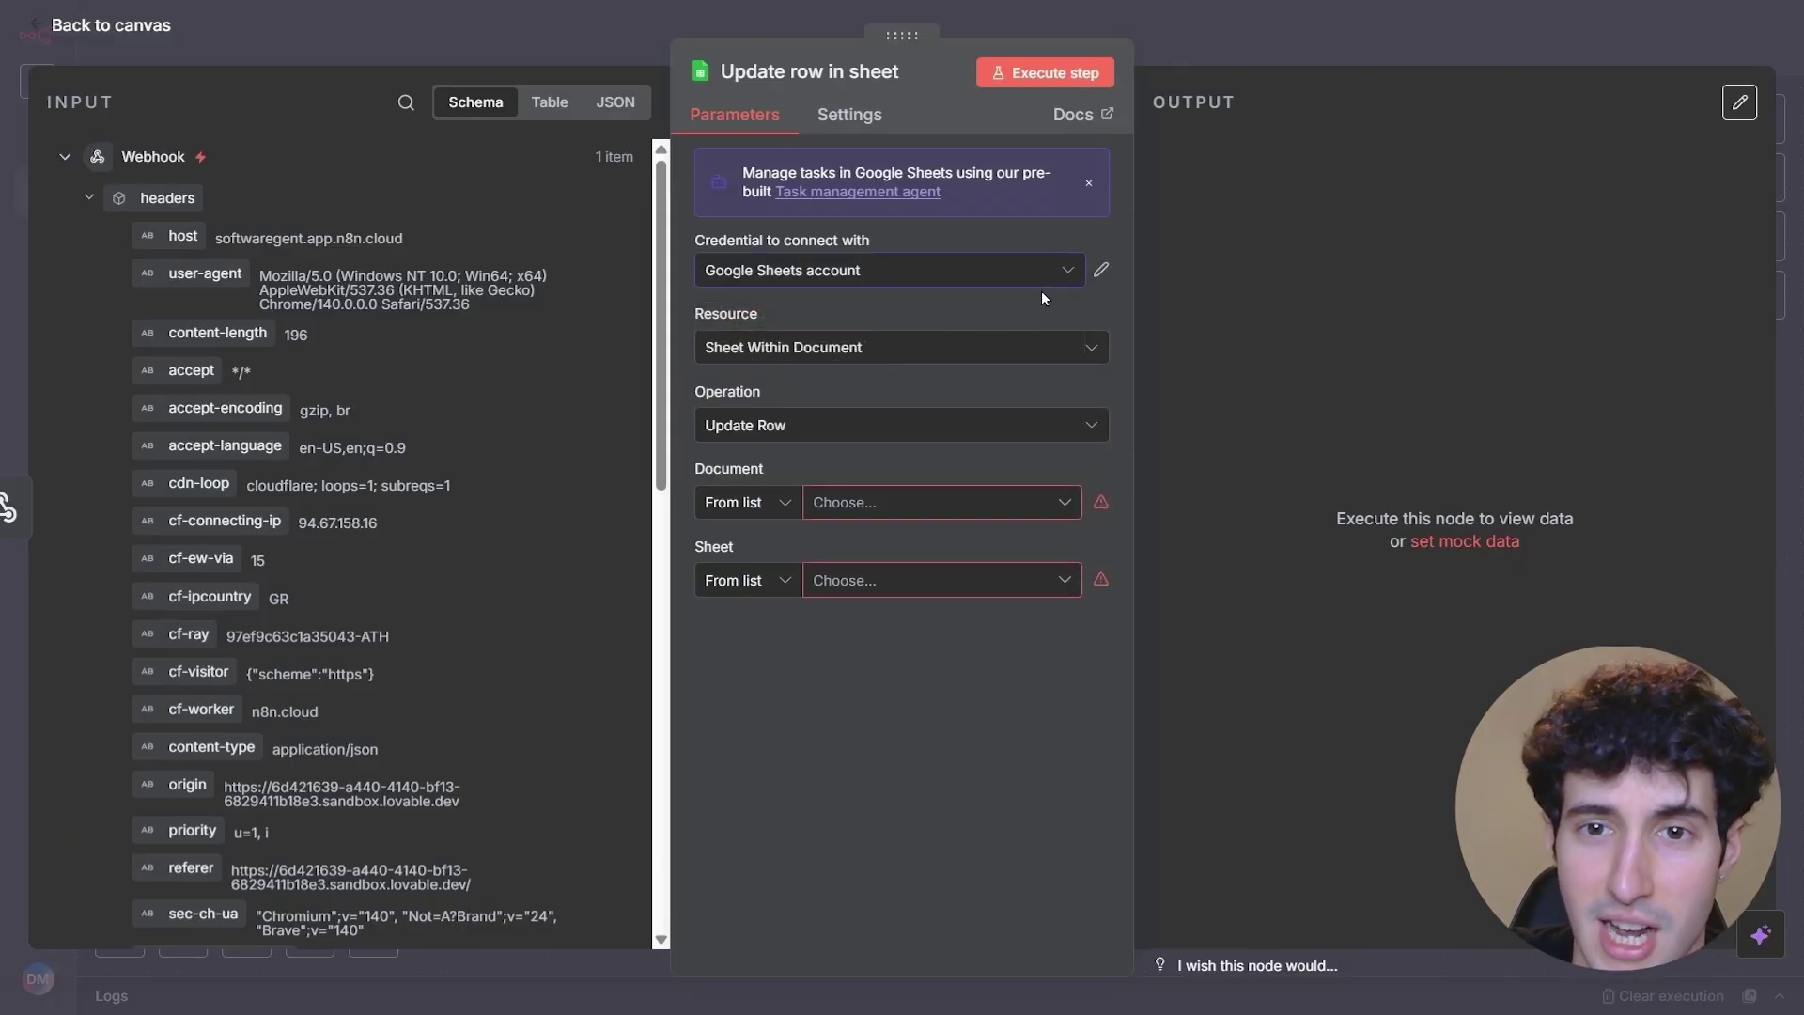
click(1101, 270)
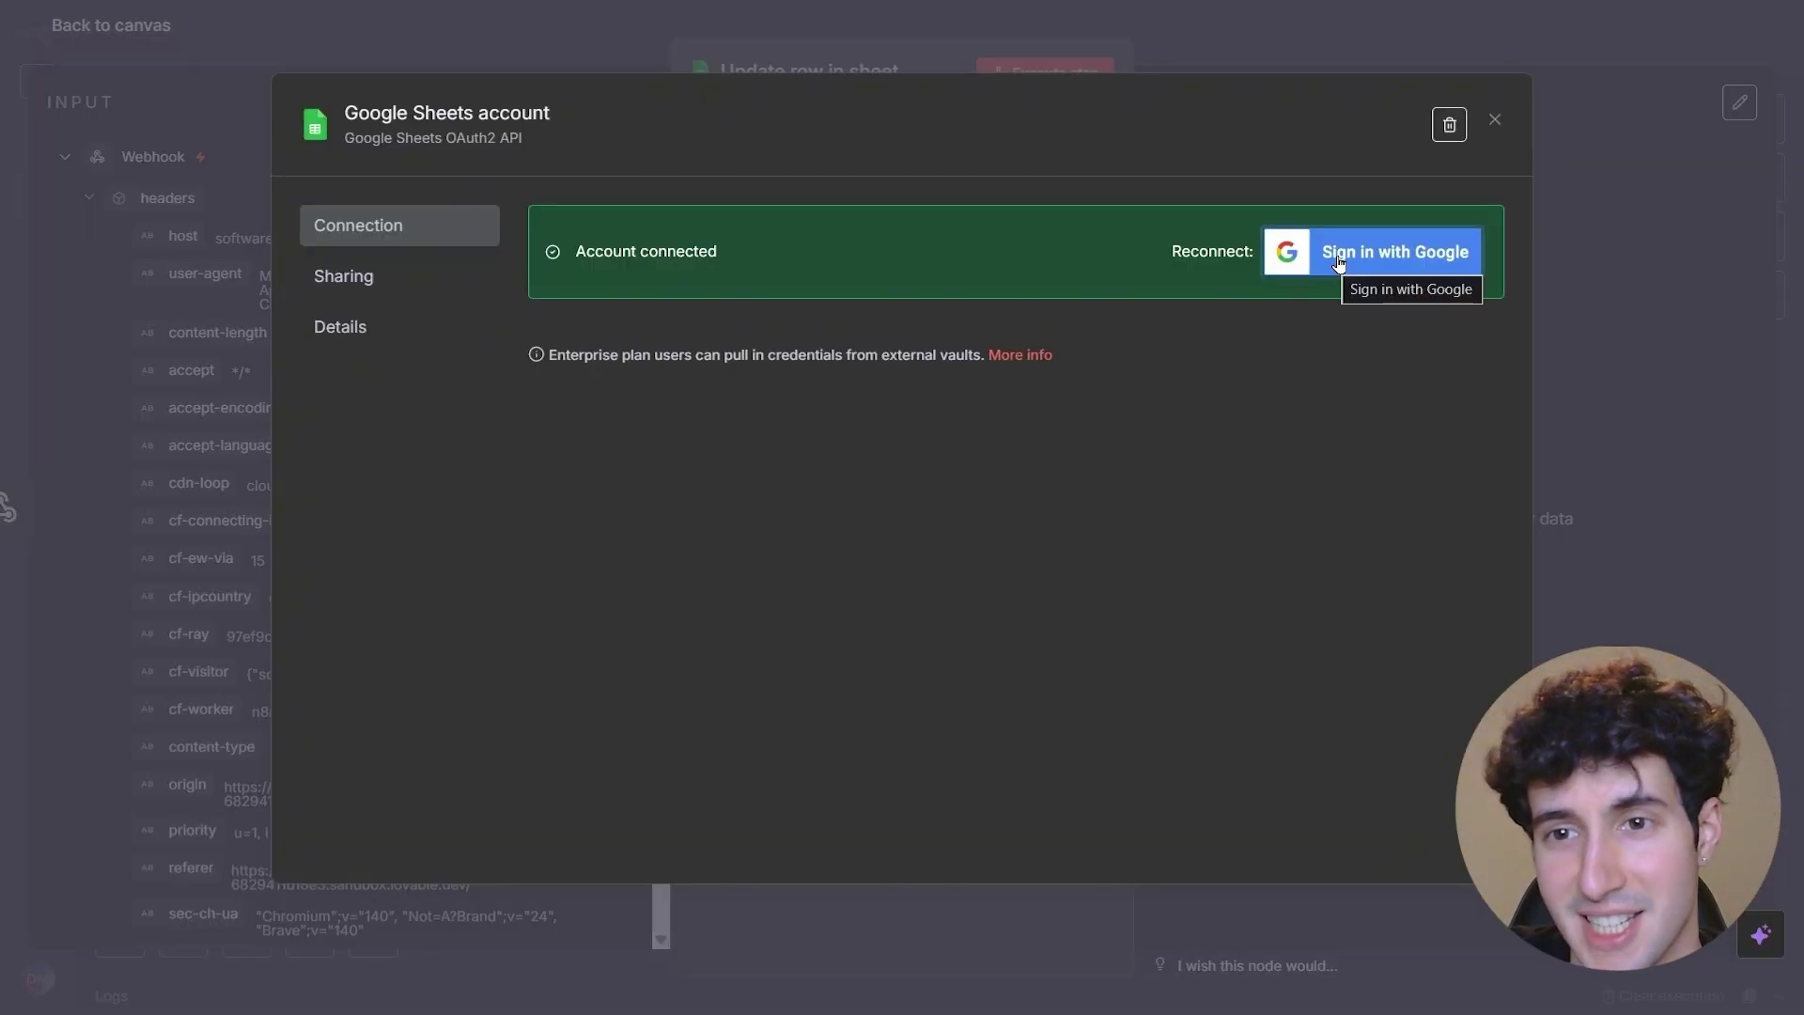
key(Escape)
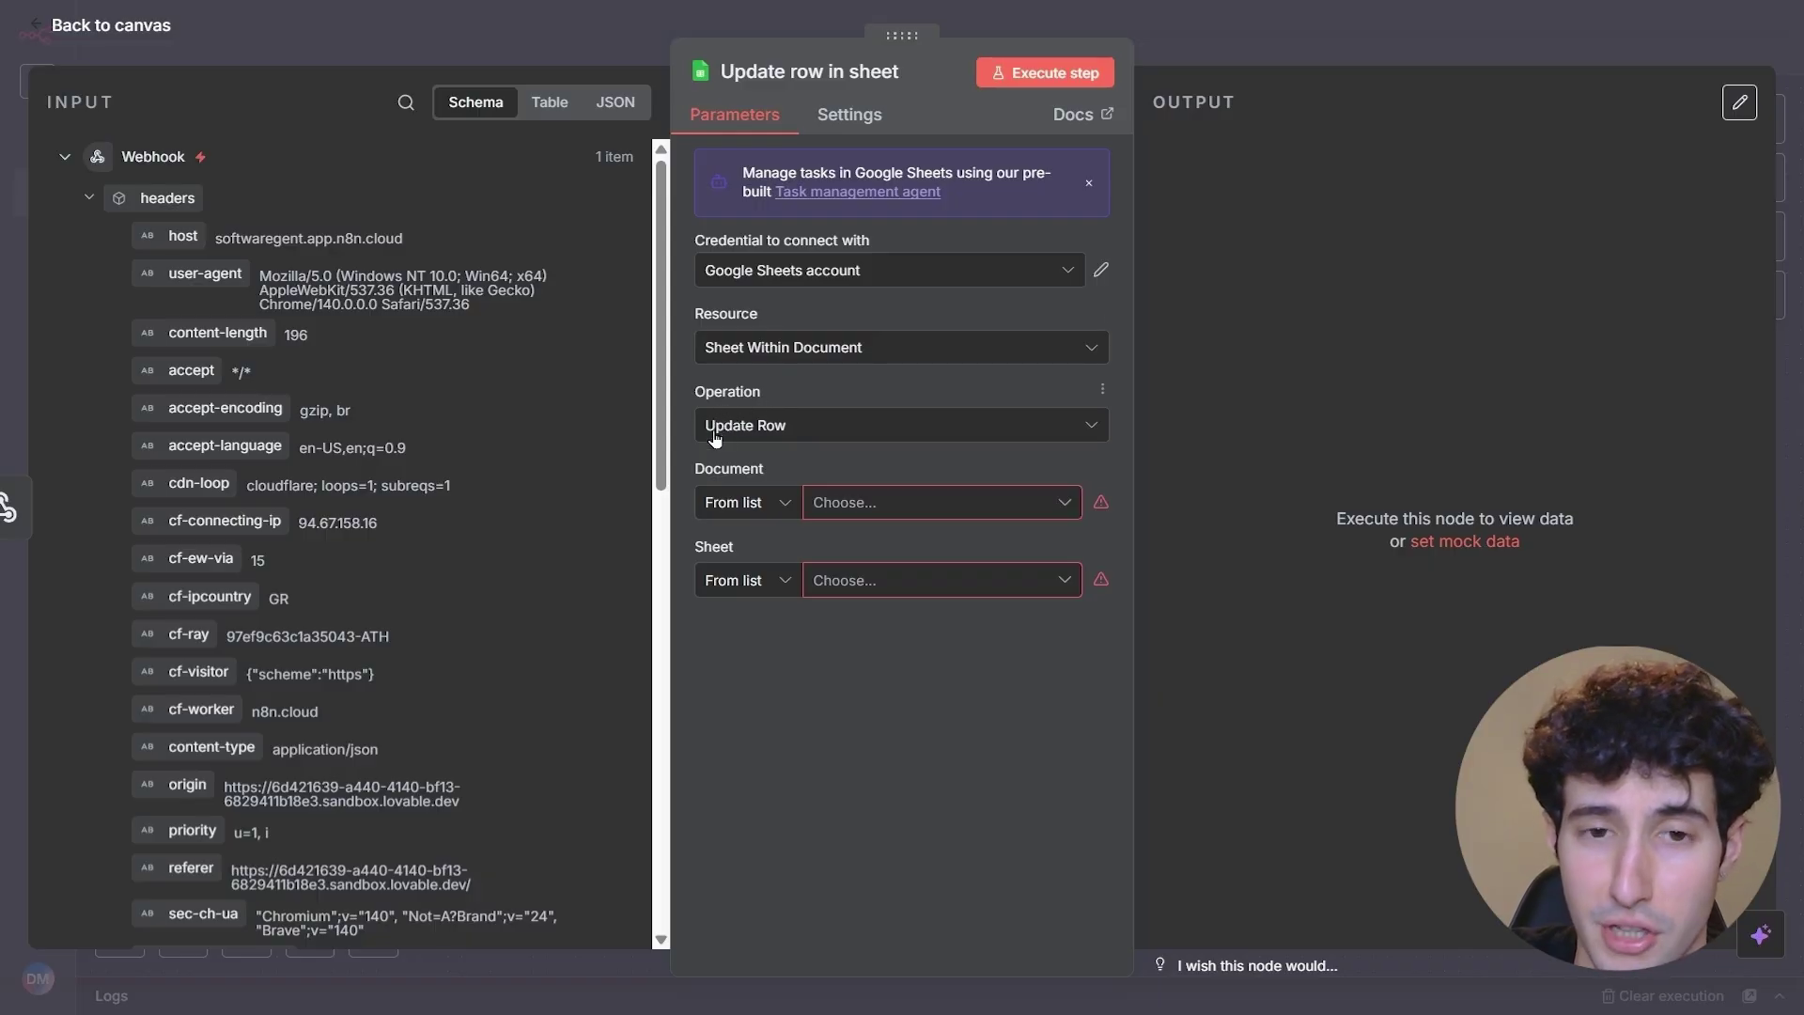
click(868, 512)
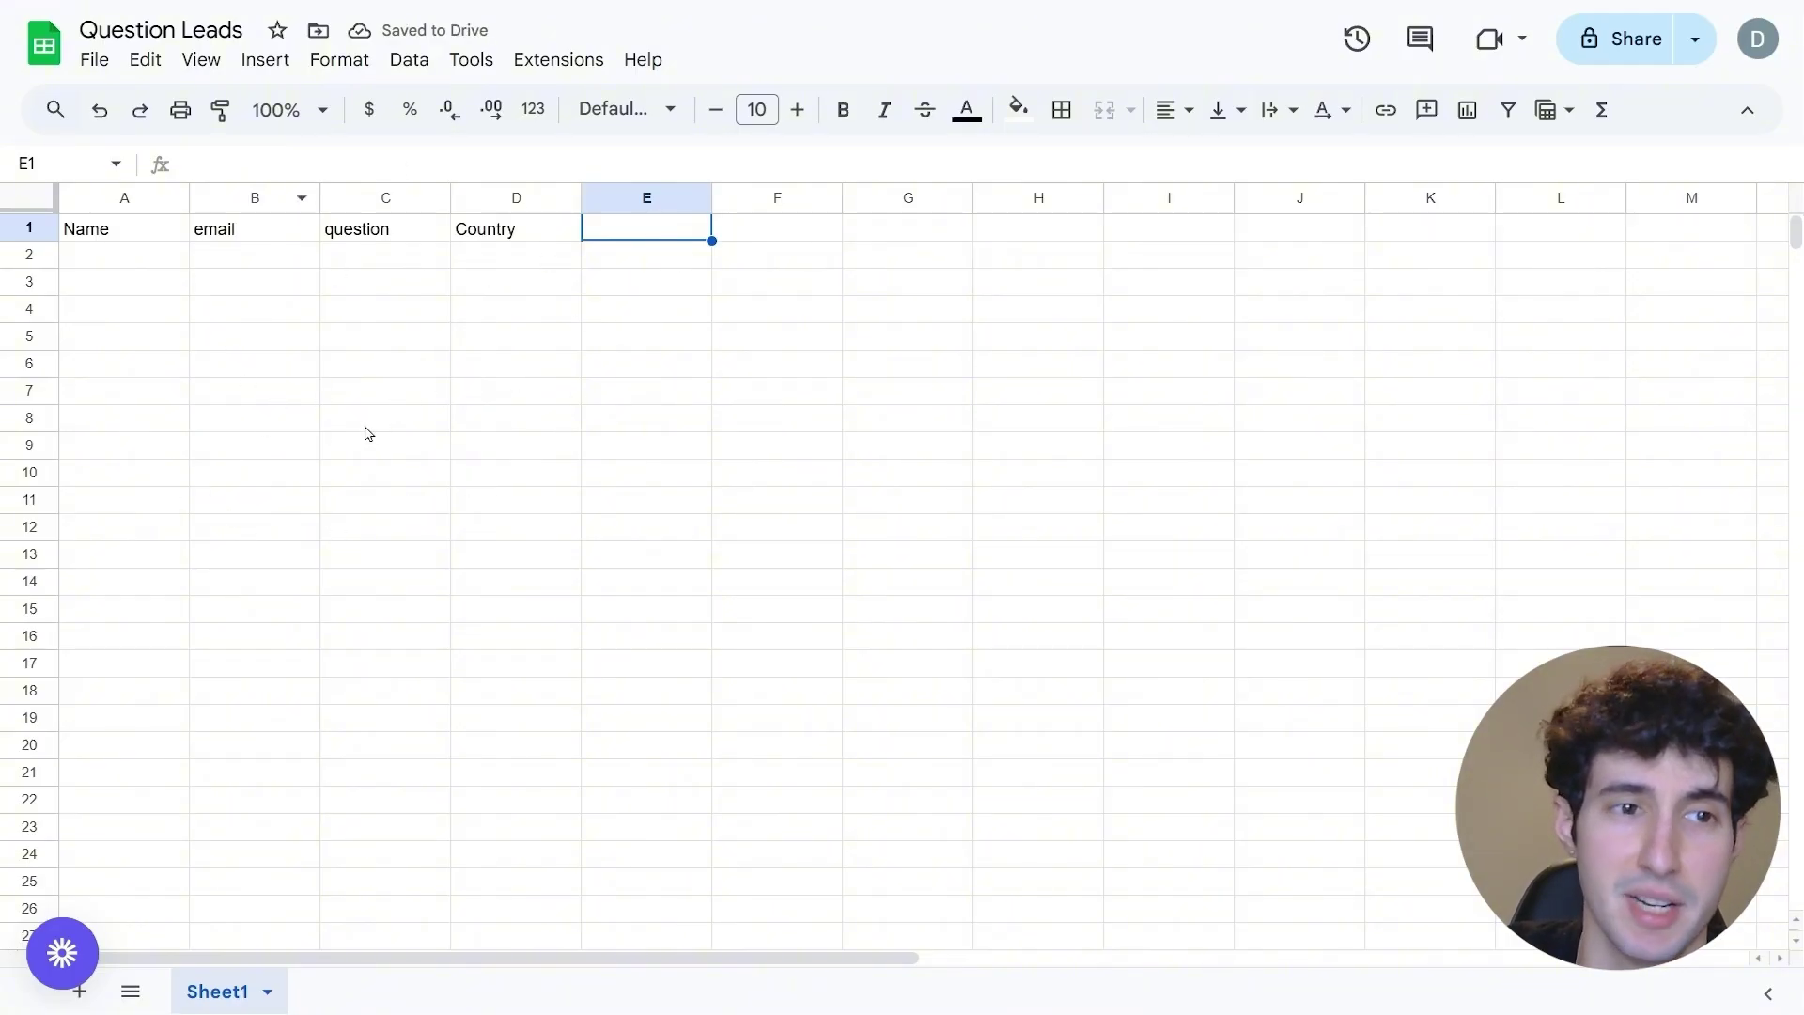
- Review the Question Leads column headers Name, email, question and Country
click(120, 238)
click(278, 235)
click(381, 239)
click(529, 235)
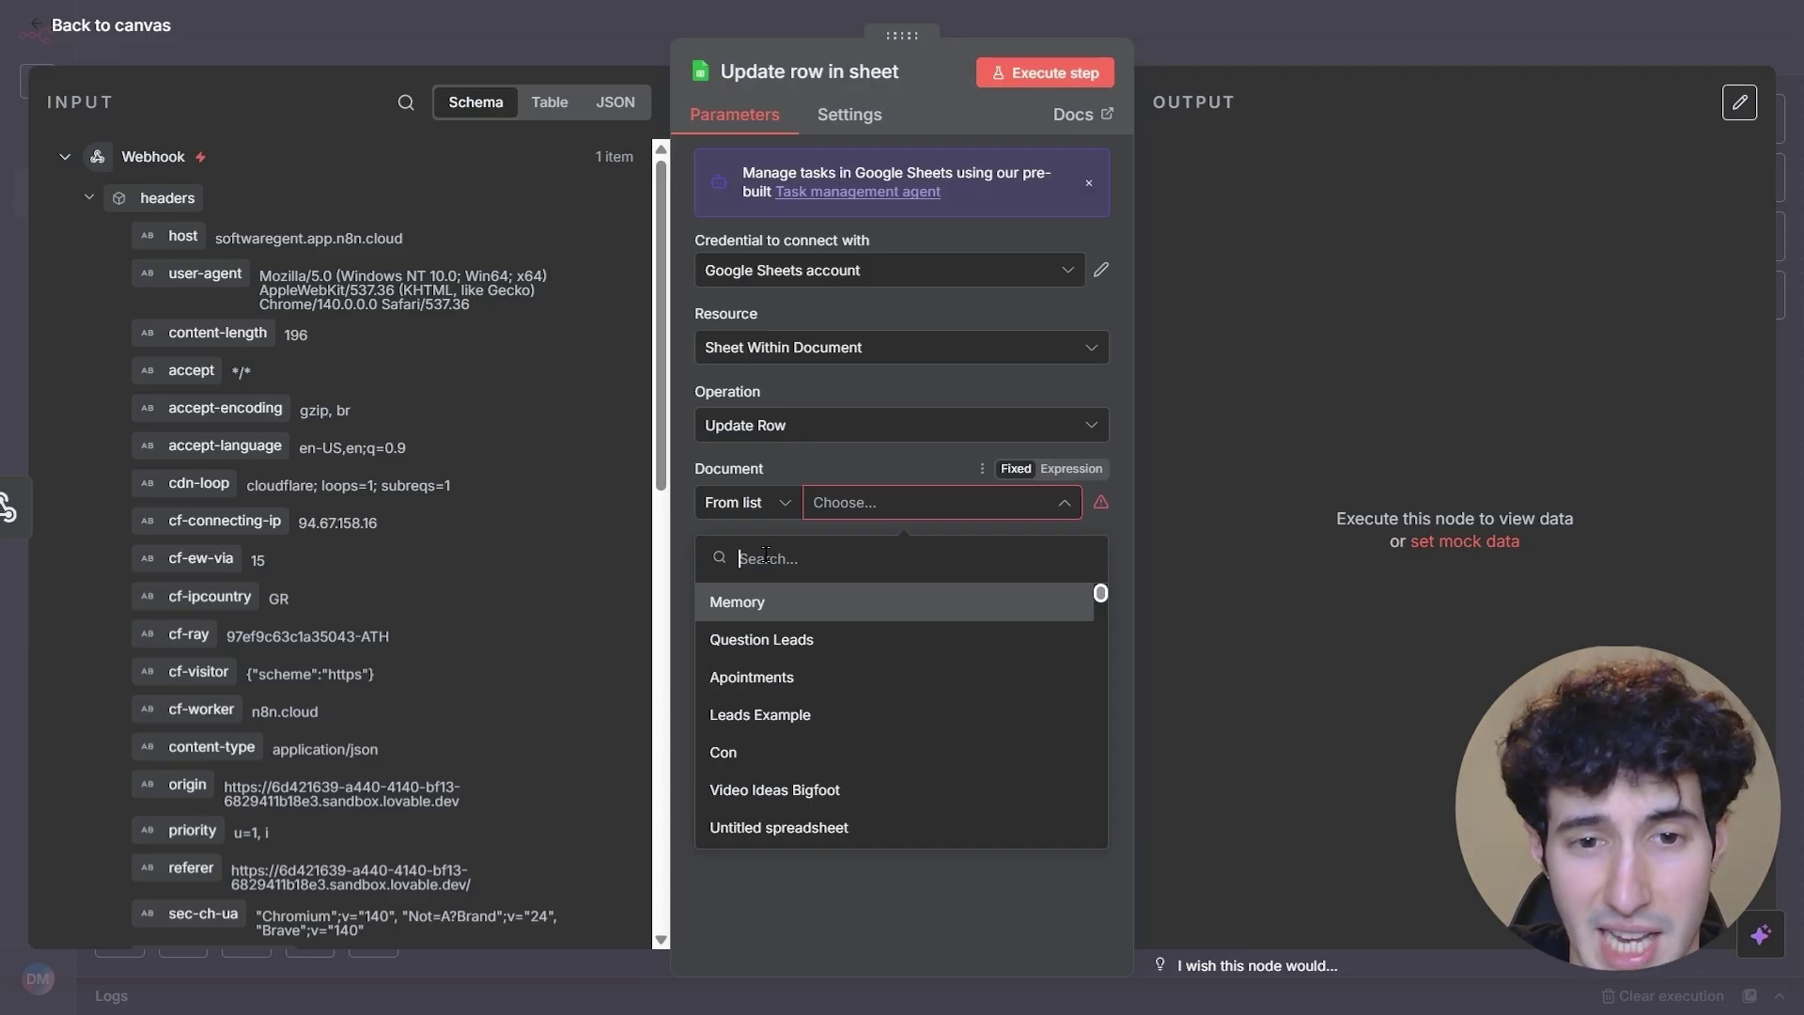
- Target Sheet1 of the Question Leads document, matching rows on the Name column
click(759, 654)
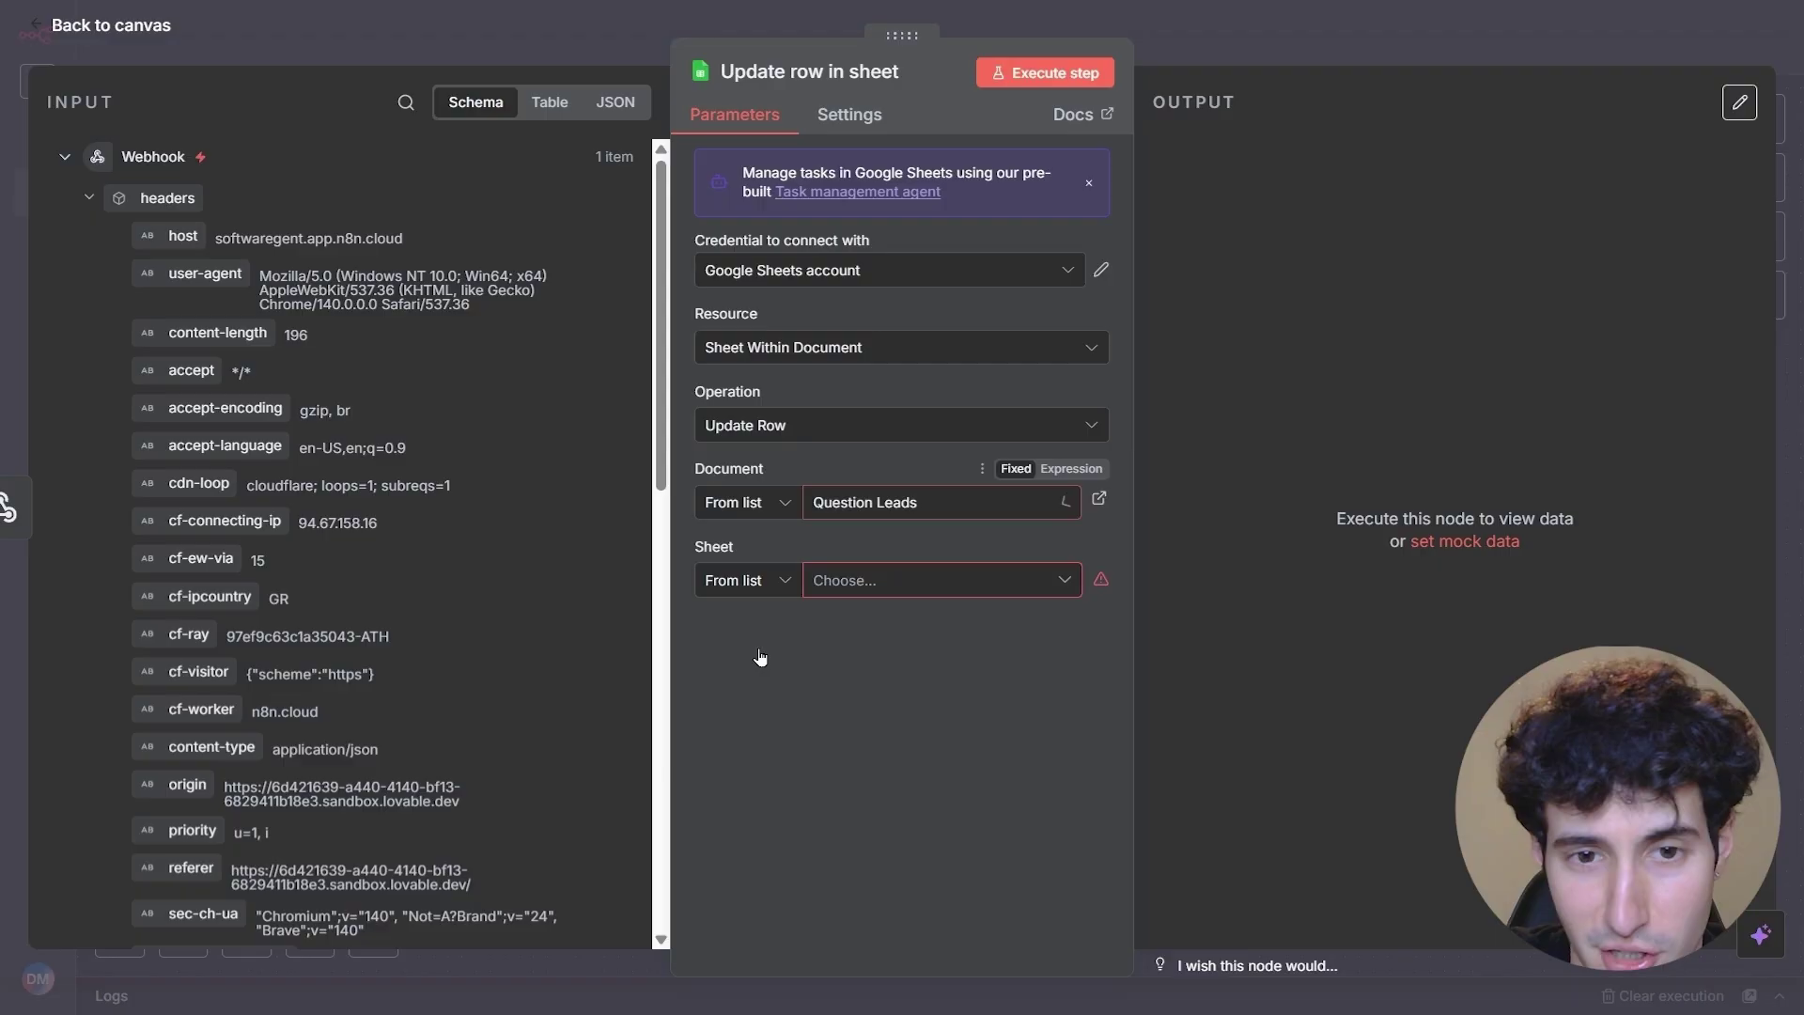
click(846, 584)
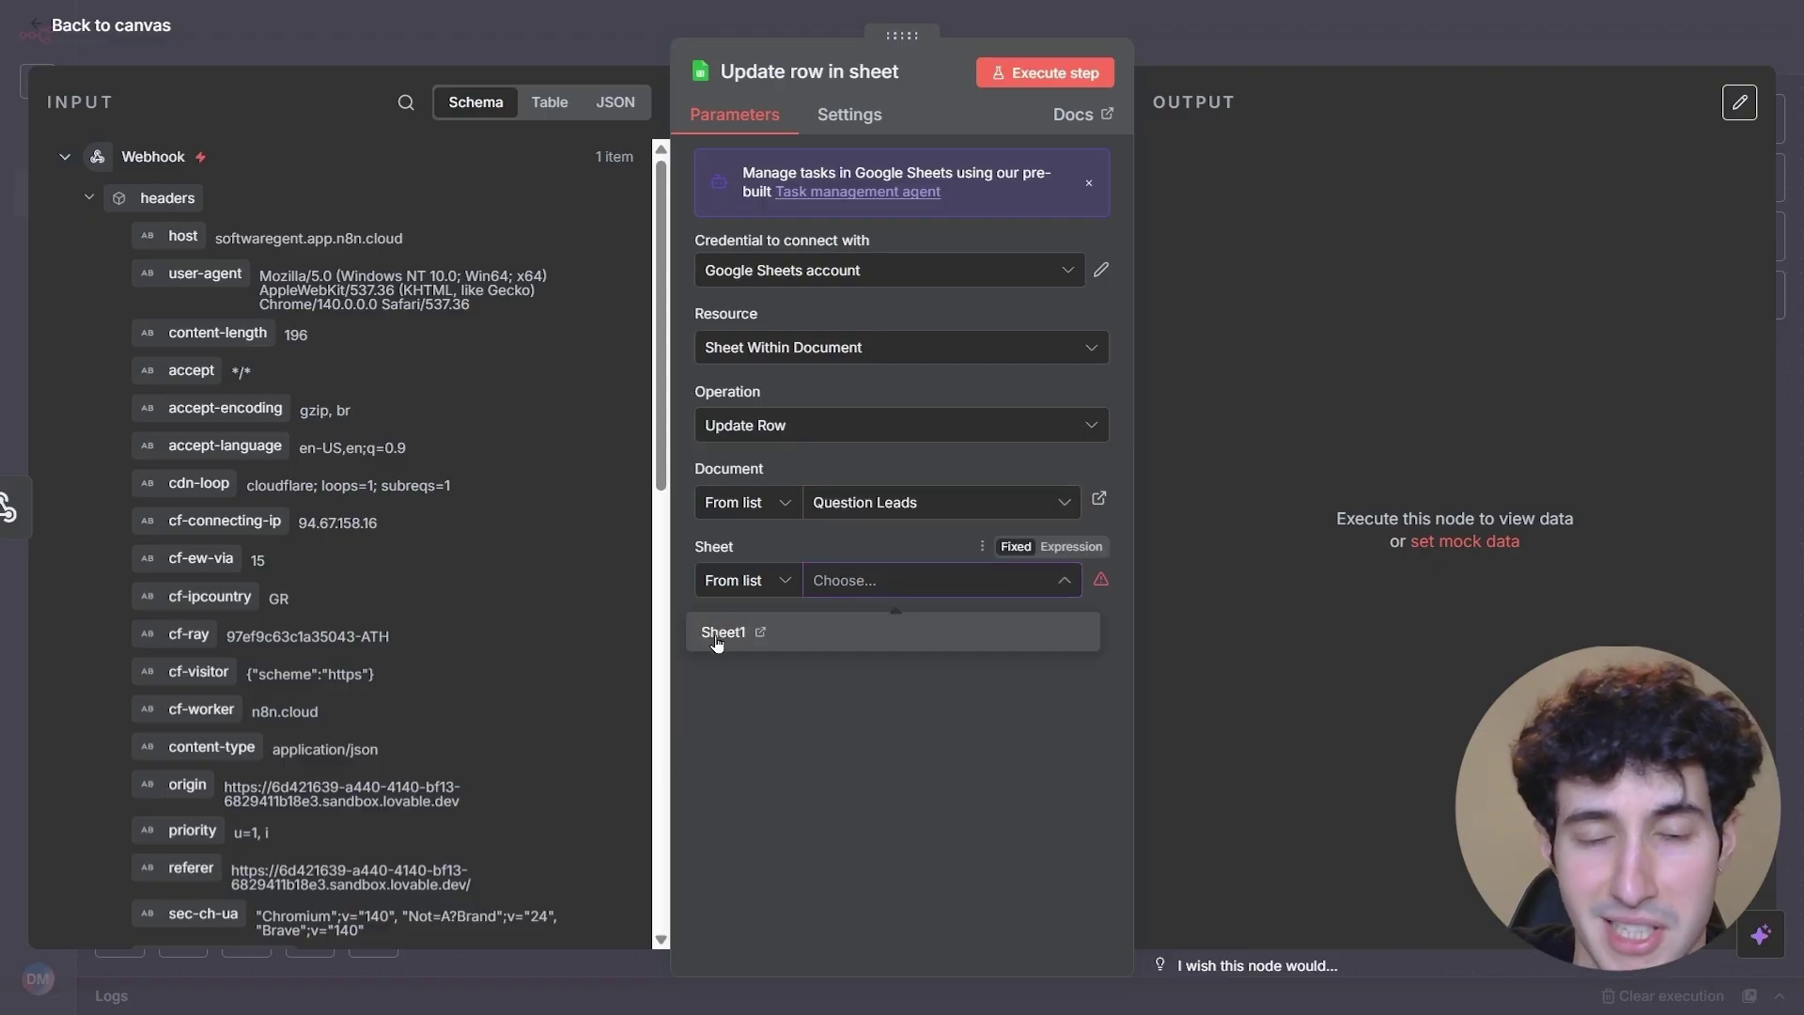
click(719, 631)
scroll(753, 575, down, 3)
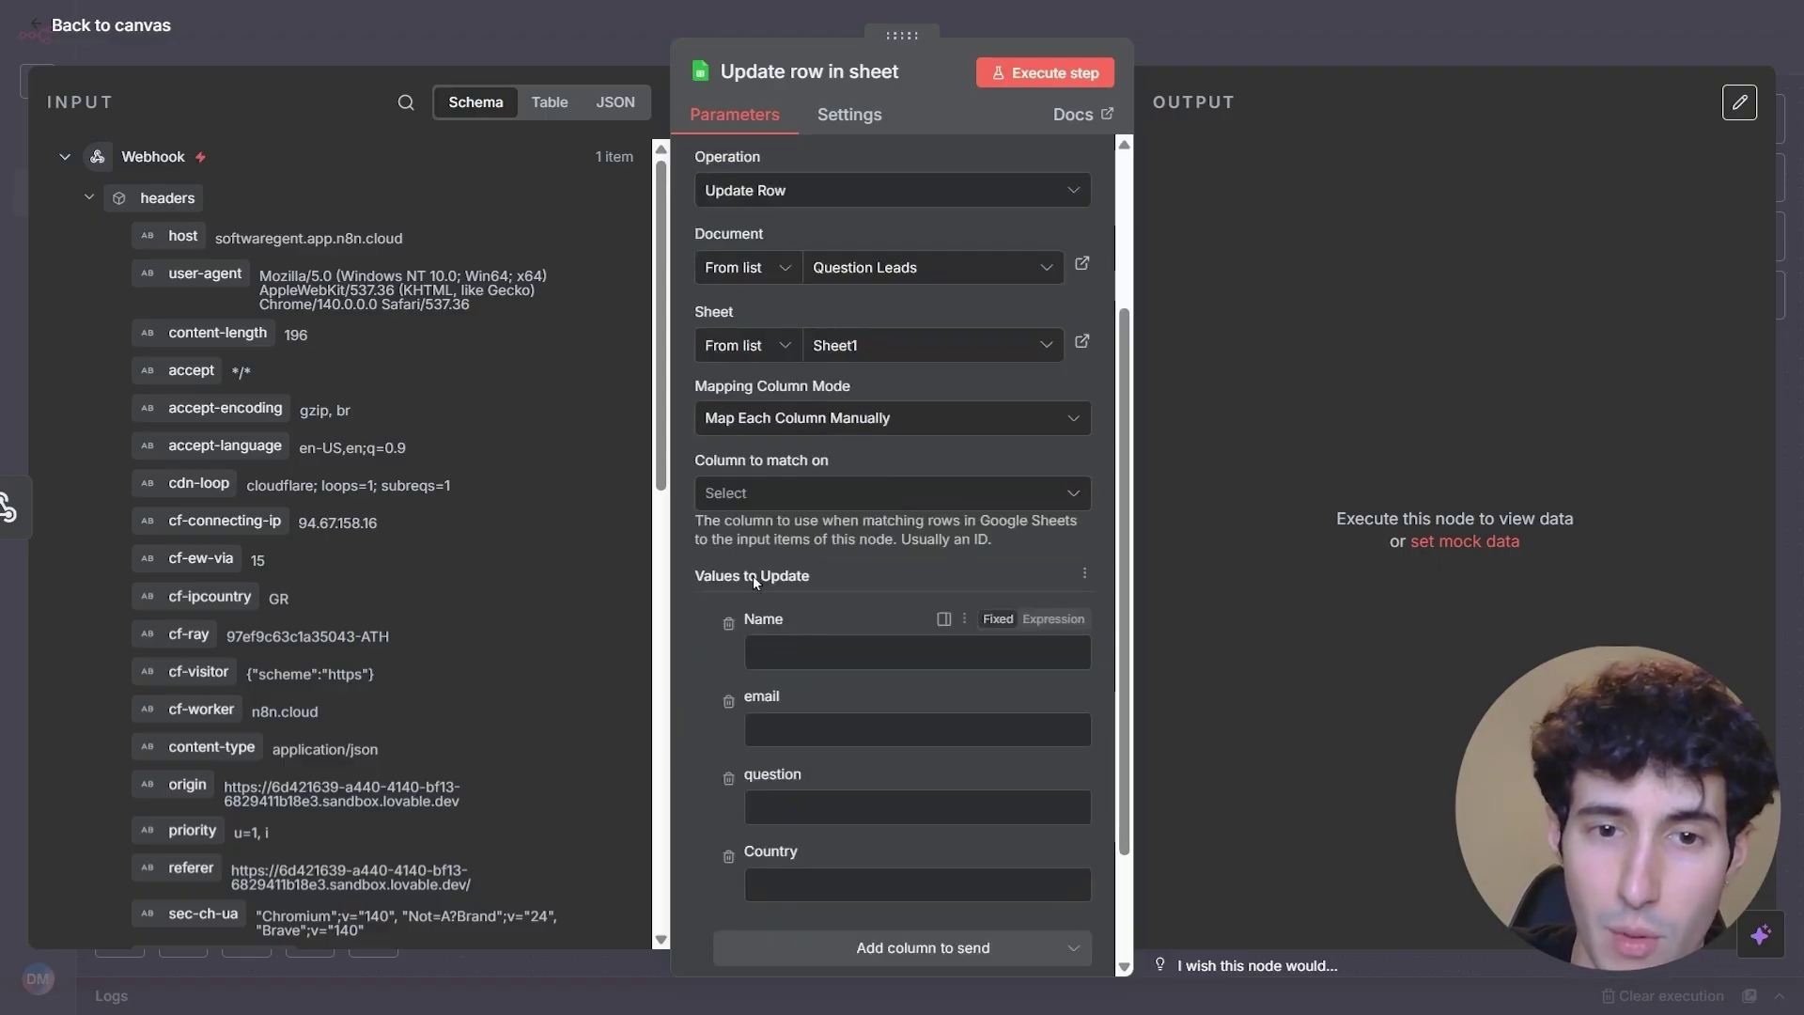
click(742, 506)
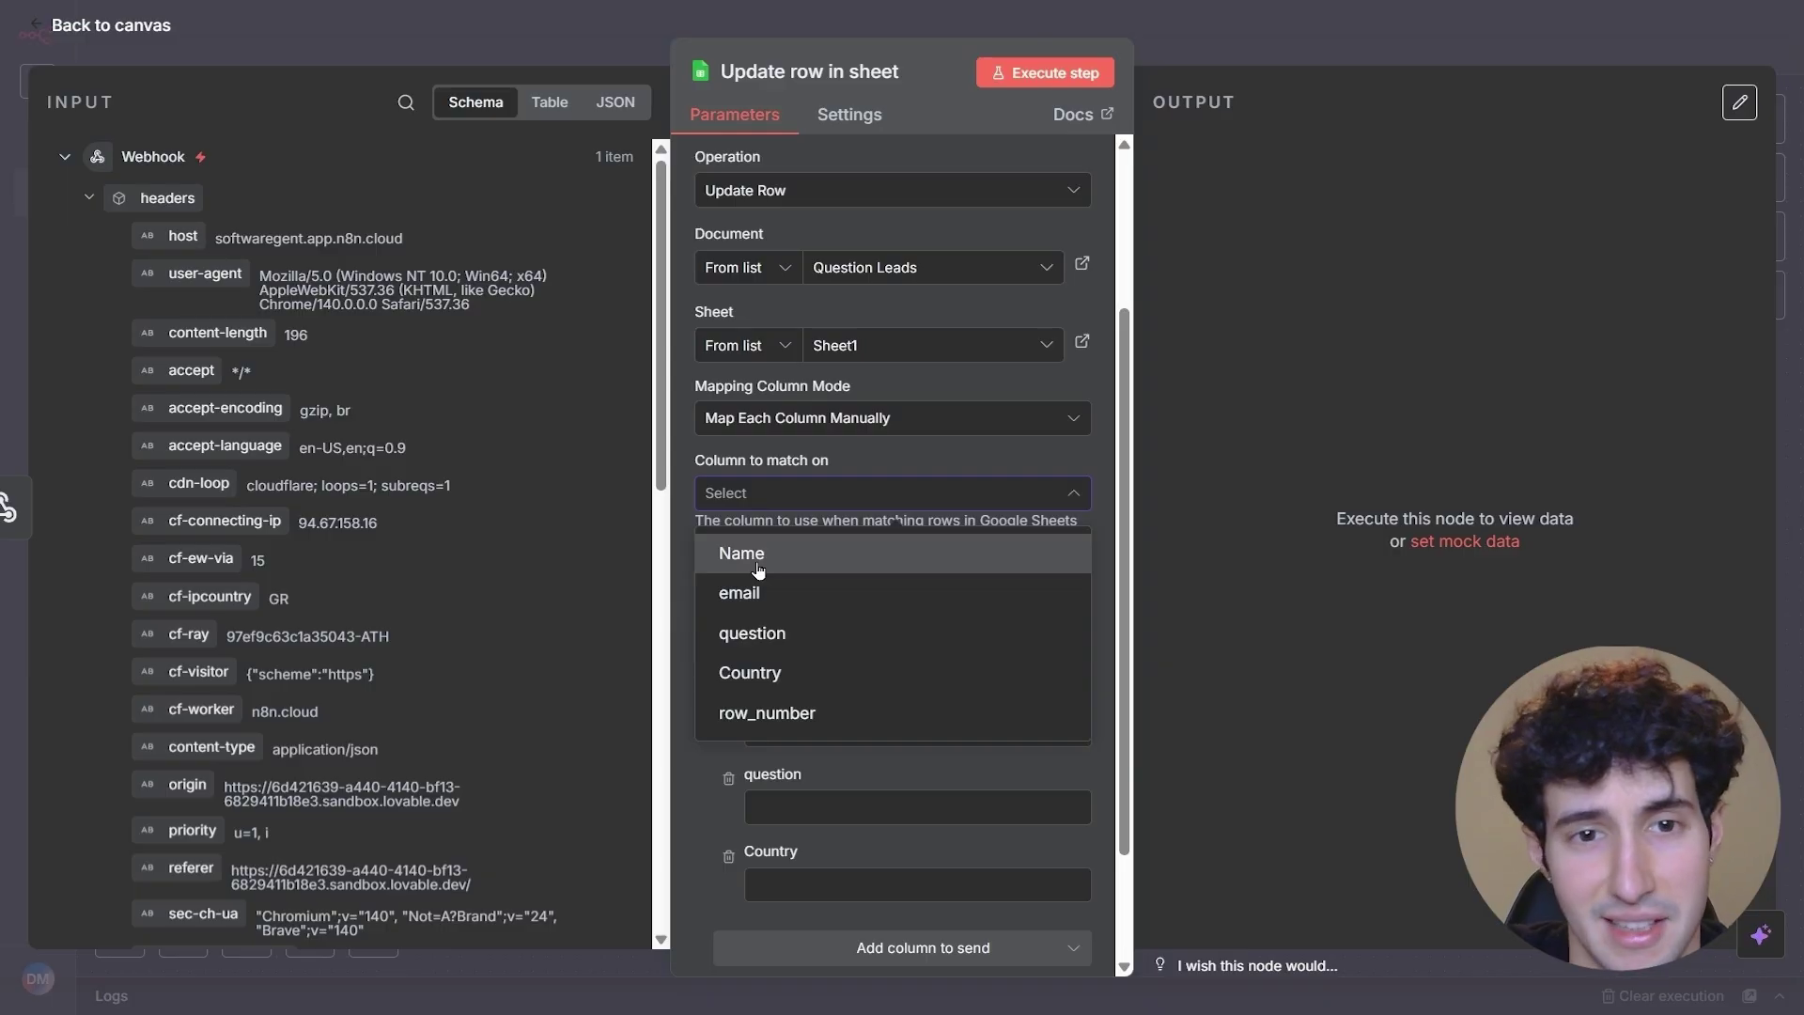
click(741, 554)
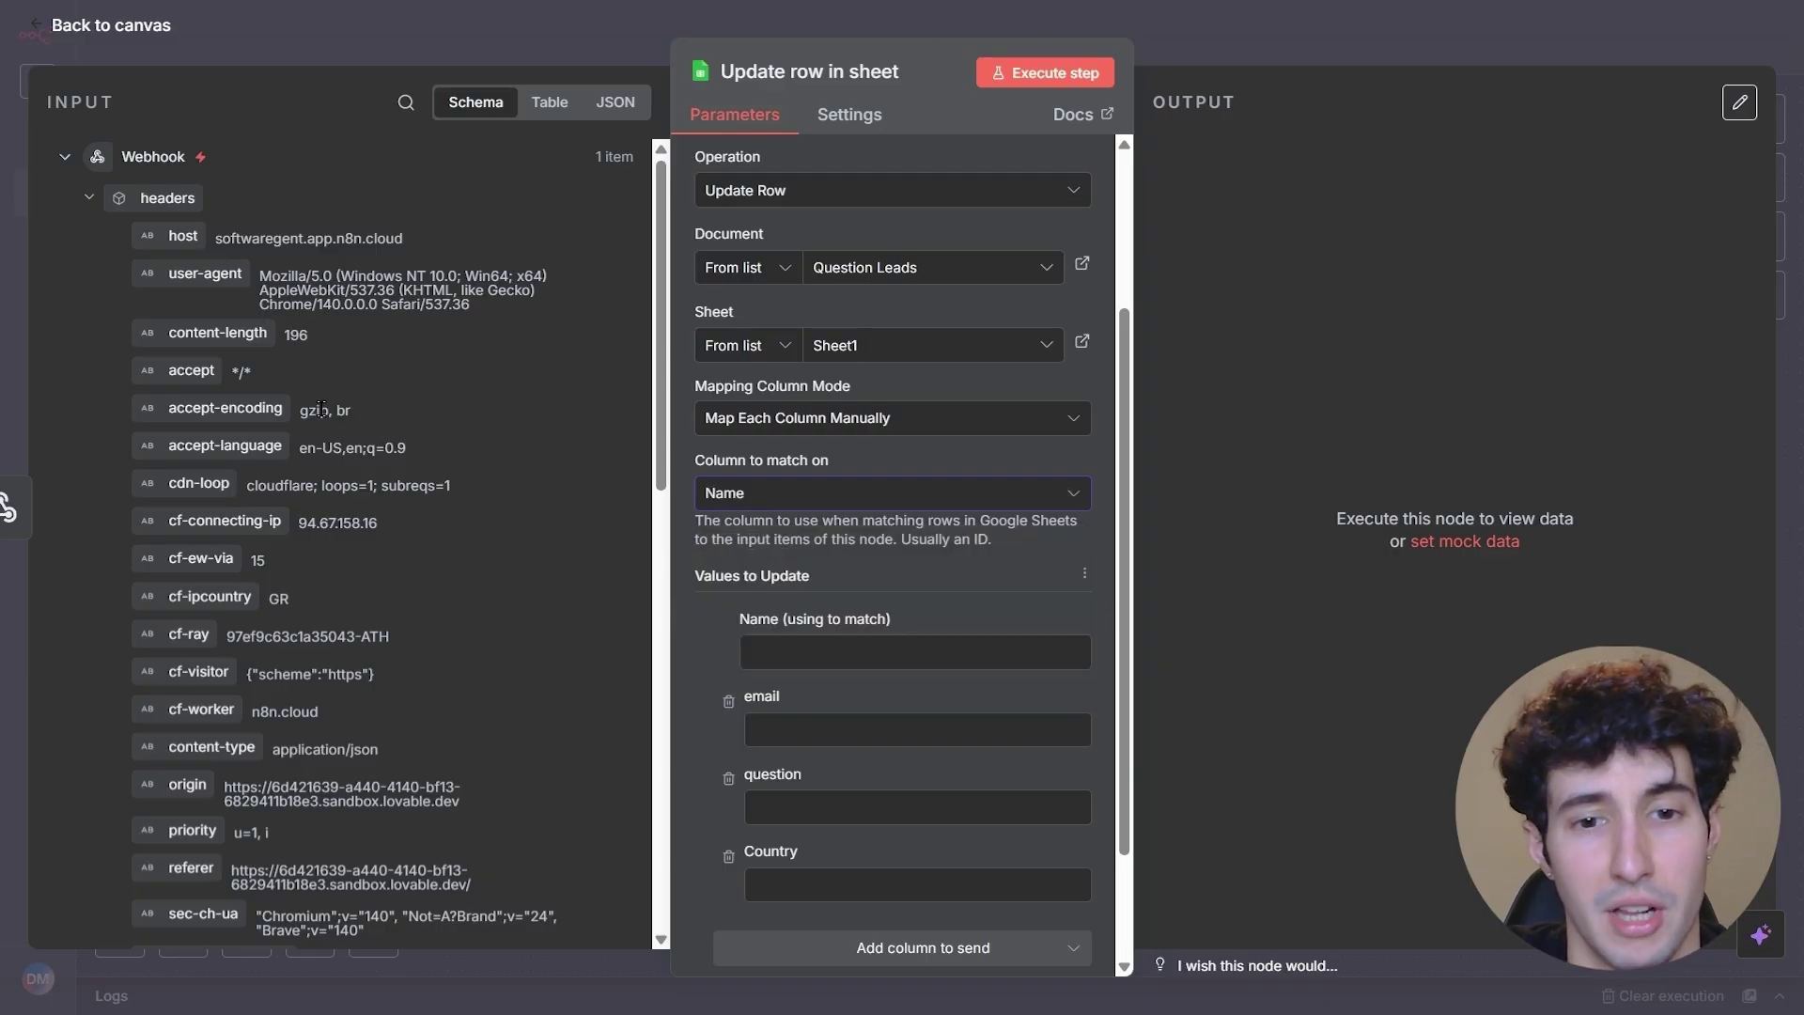
- Map the incoming name, email, question and country into the values, then run the step
scroll(306, 507, down, 10)
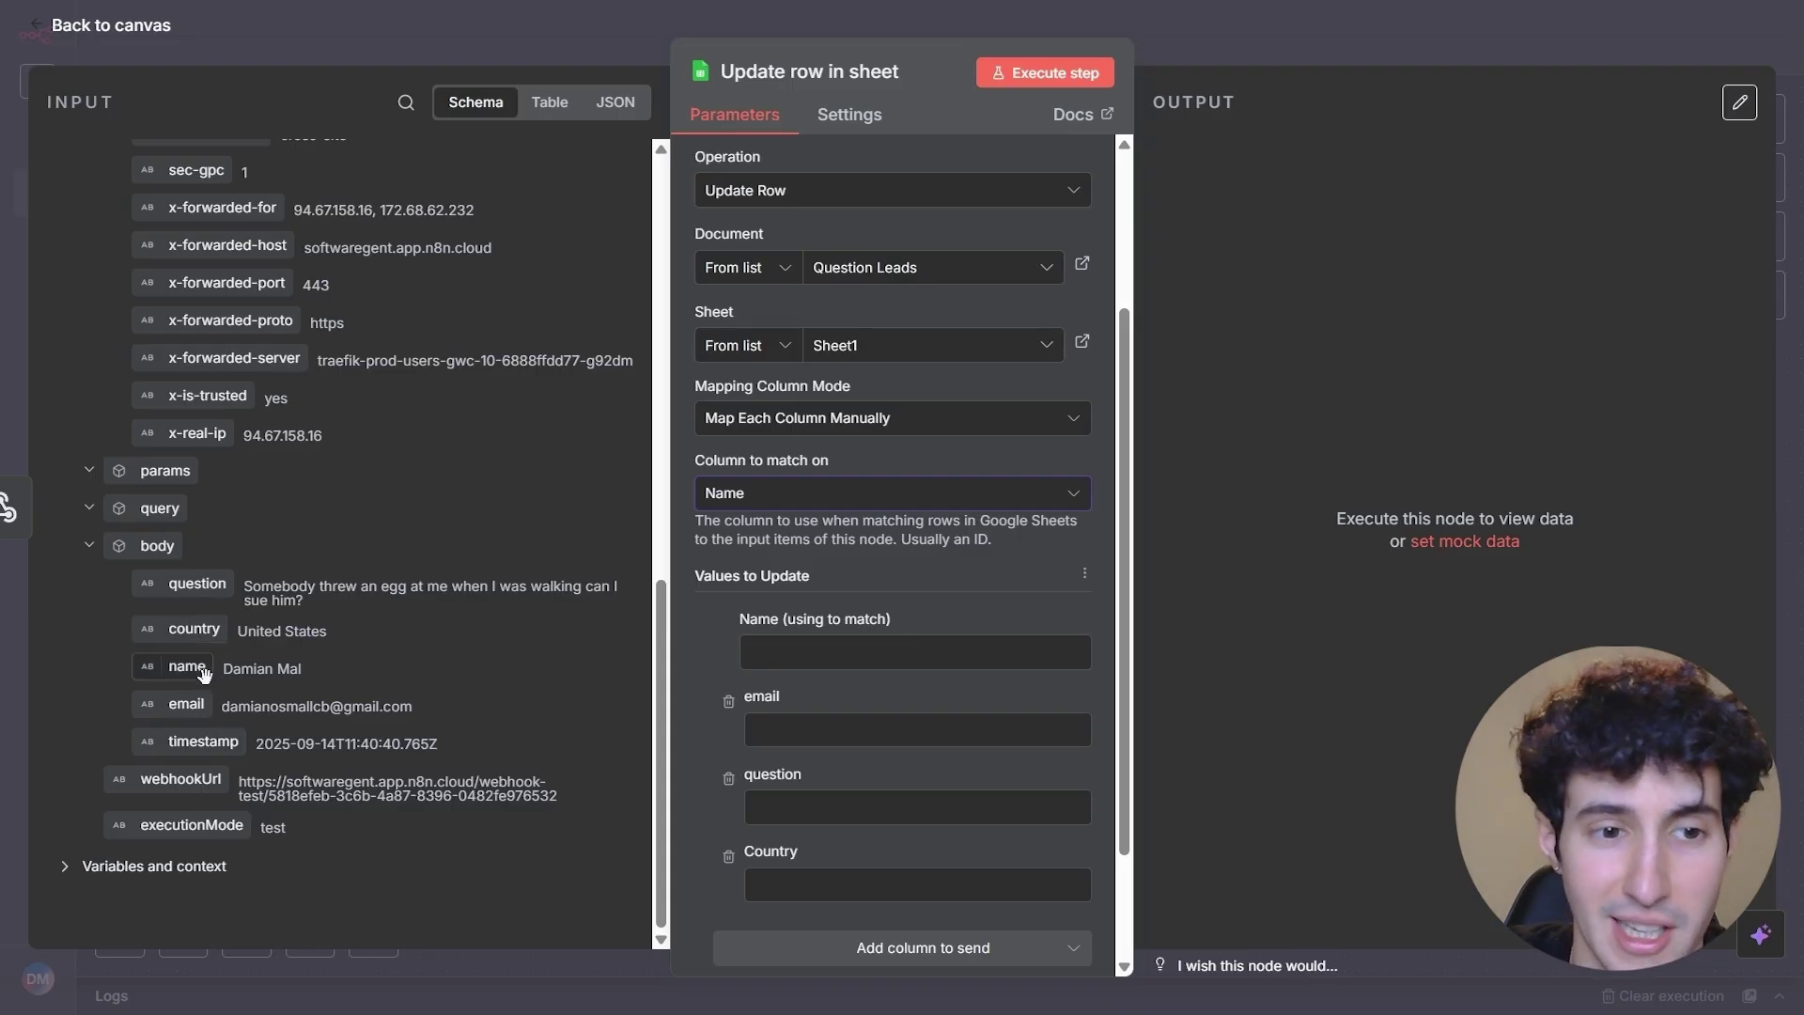
drag(204, 676, 825, 653)
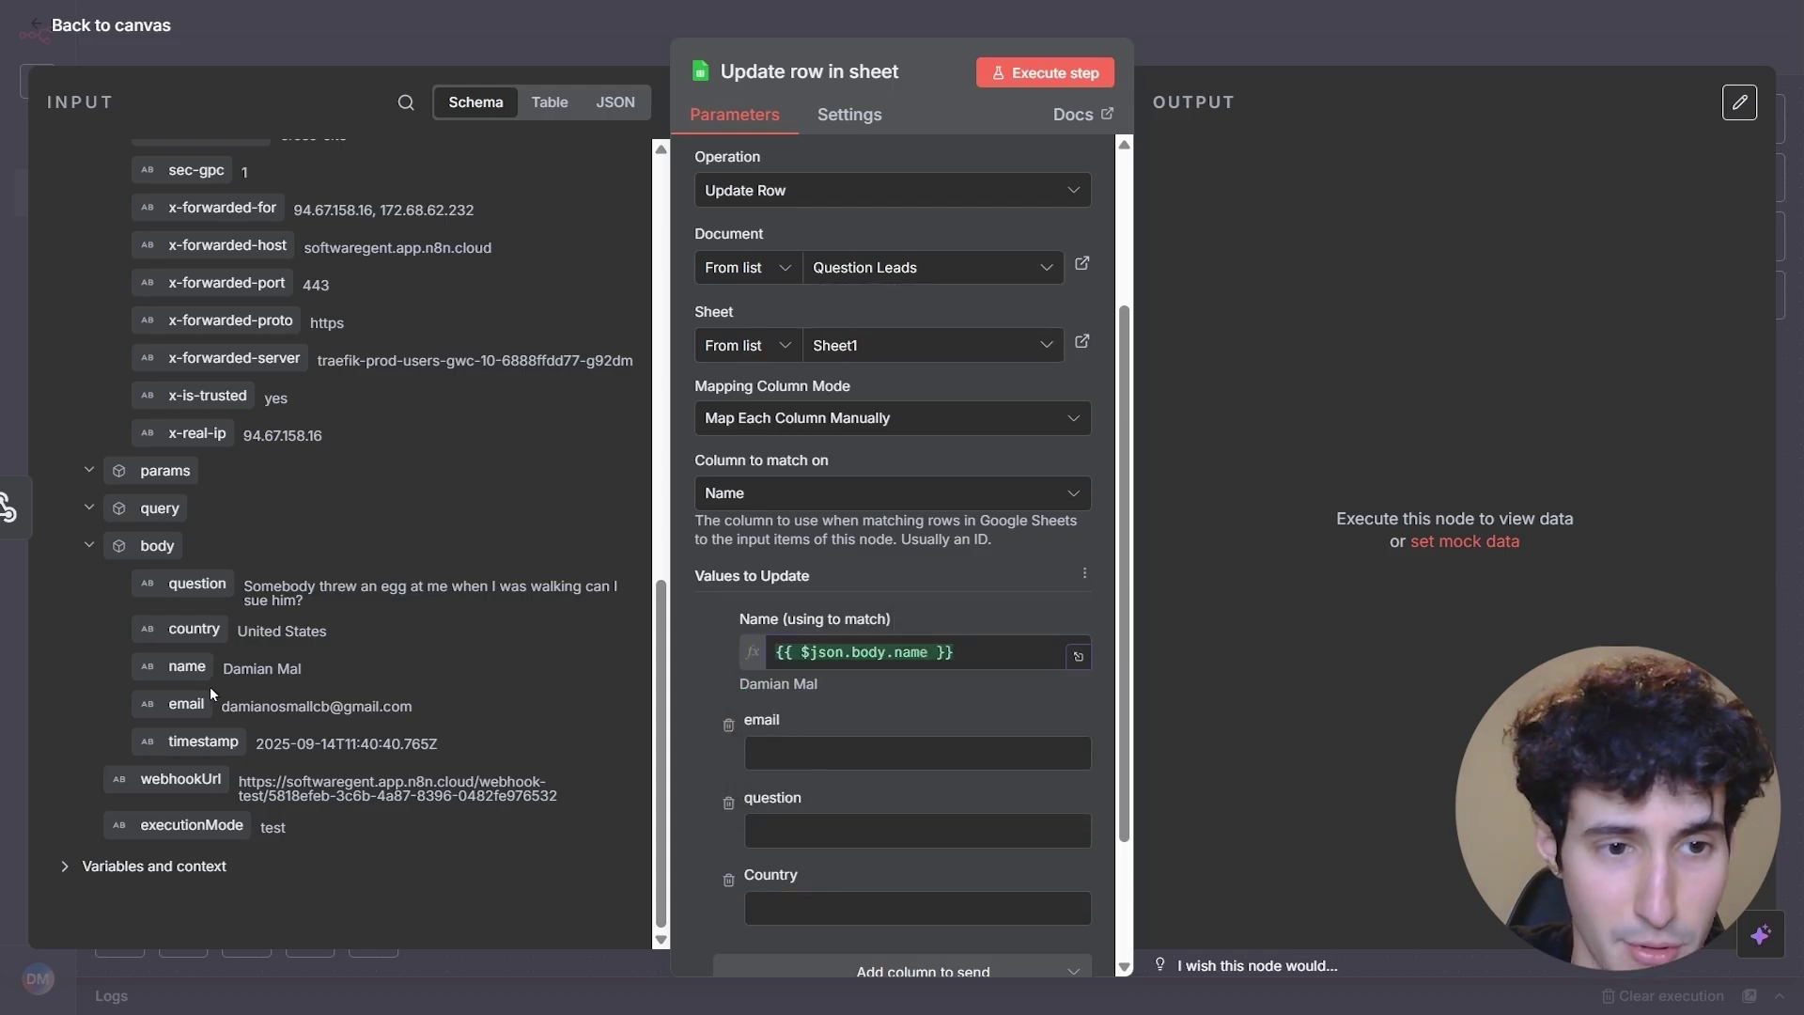
drag(185, 703, 812, 752)
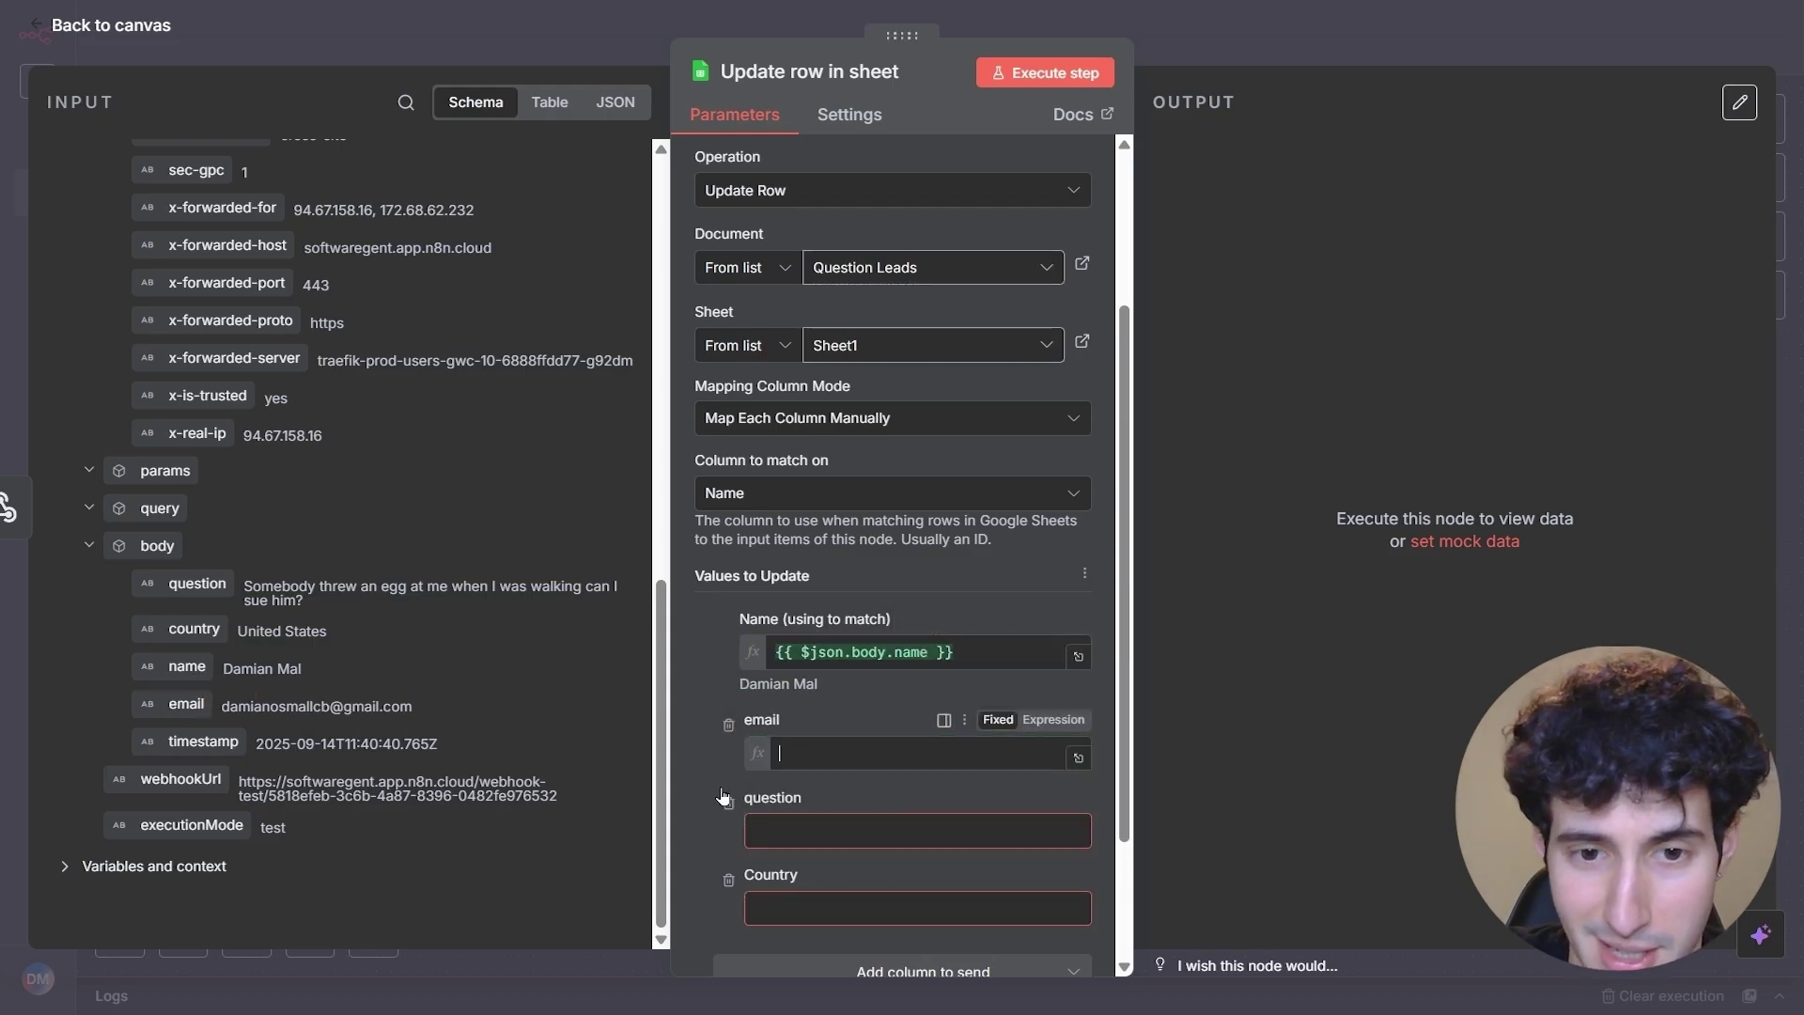
scroll(718, 767, down, 3)
drag(197, 583, 874, 655)
drag(192, 630, 795, 755)
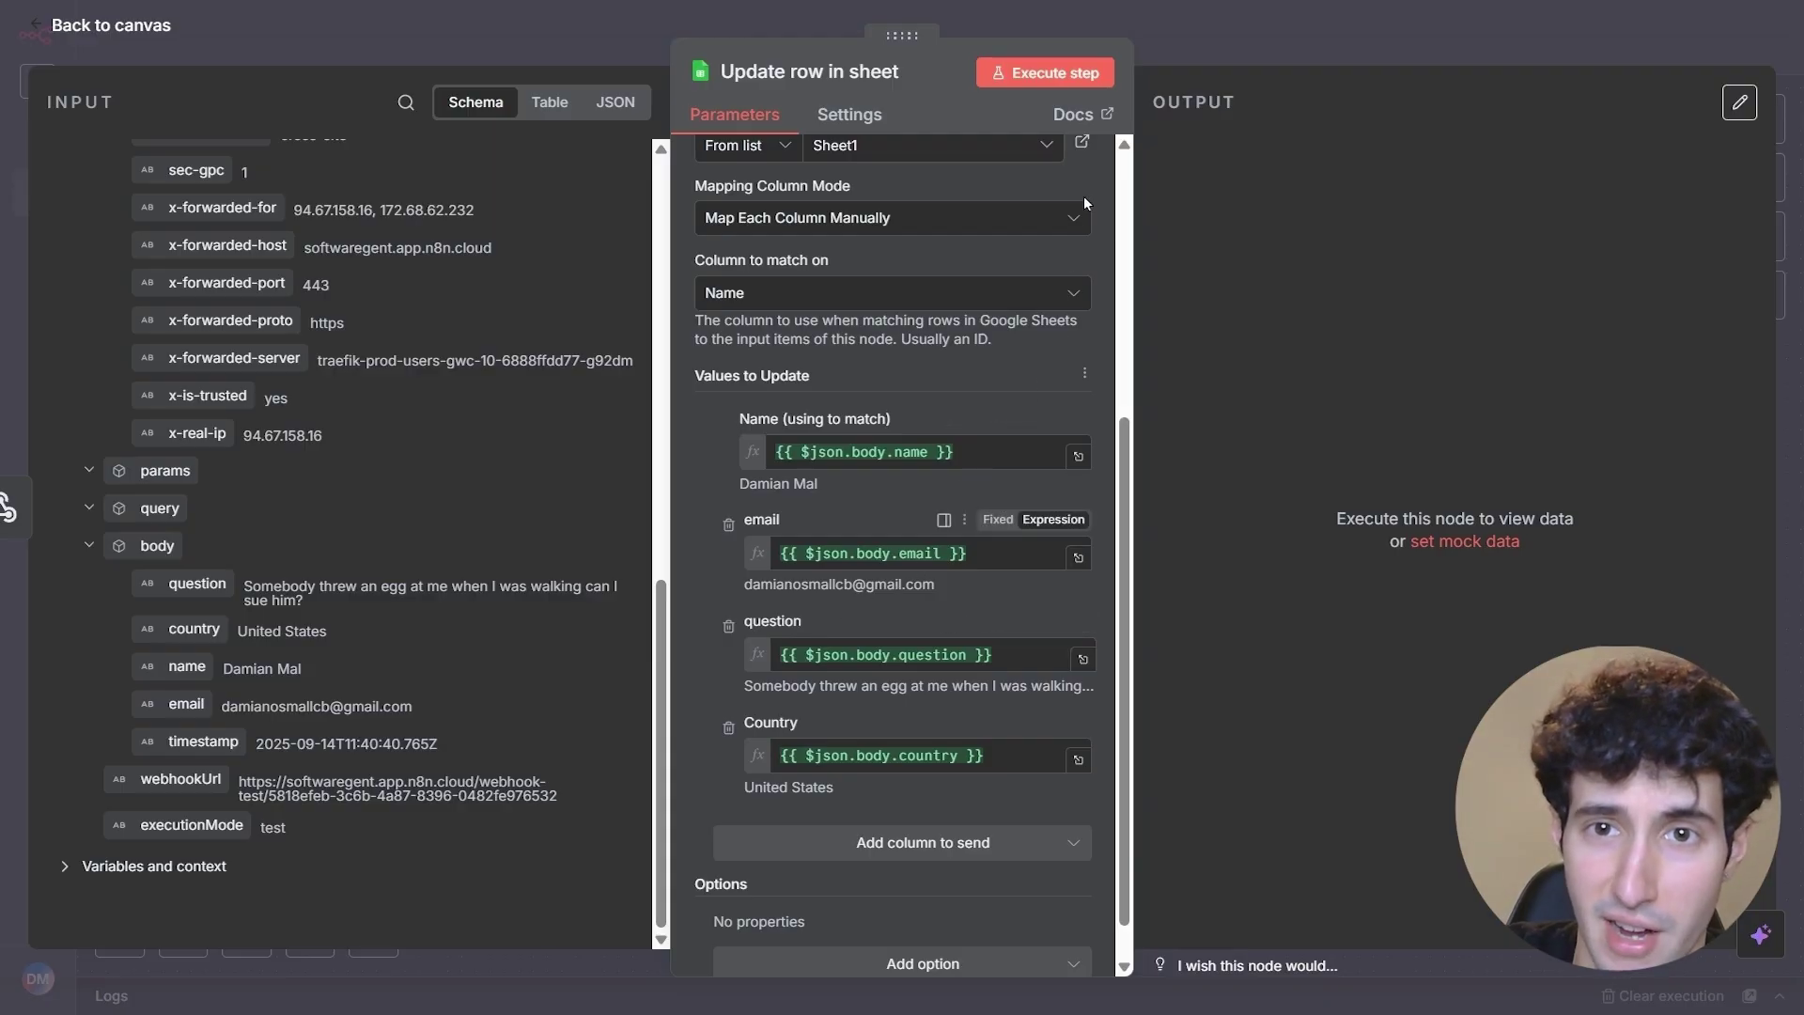
click(1075, 81)
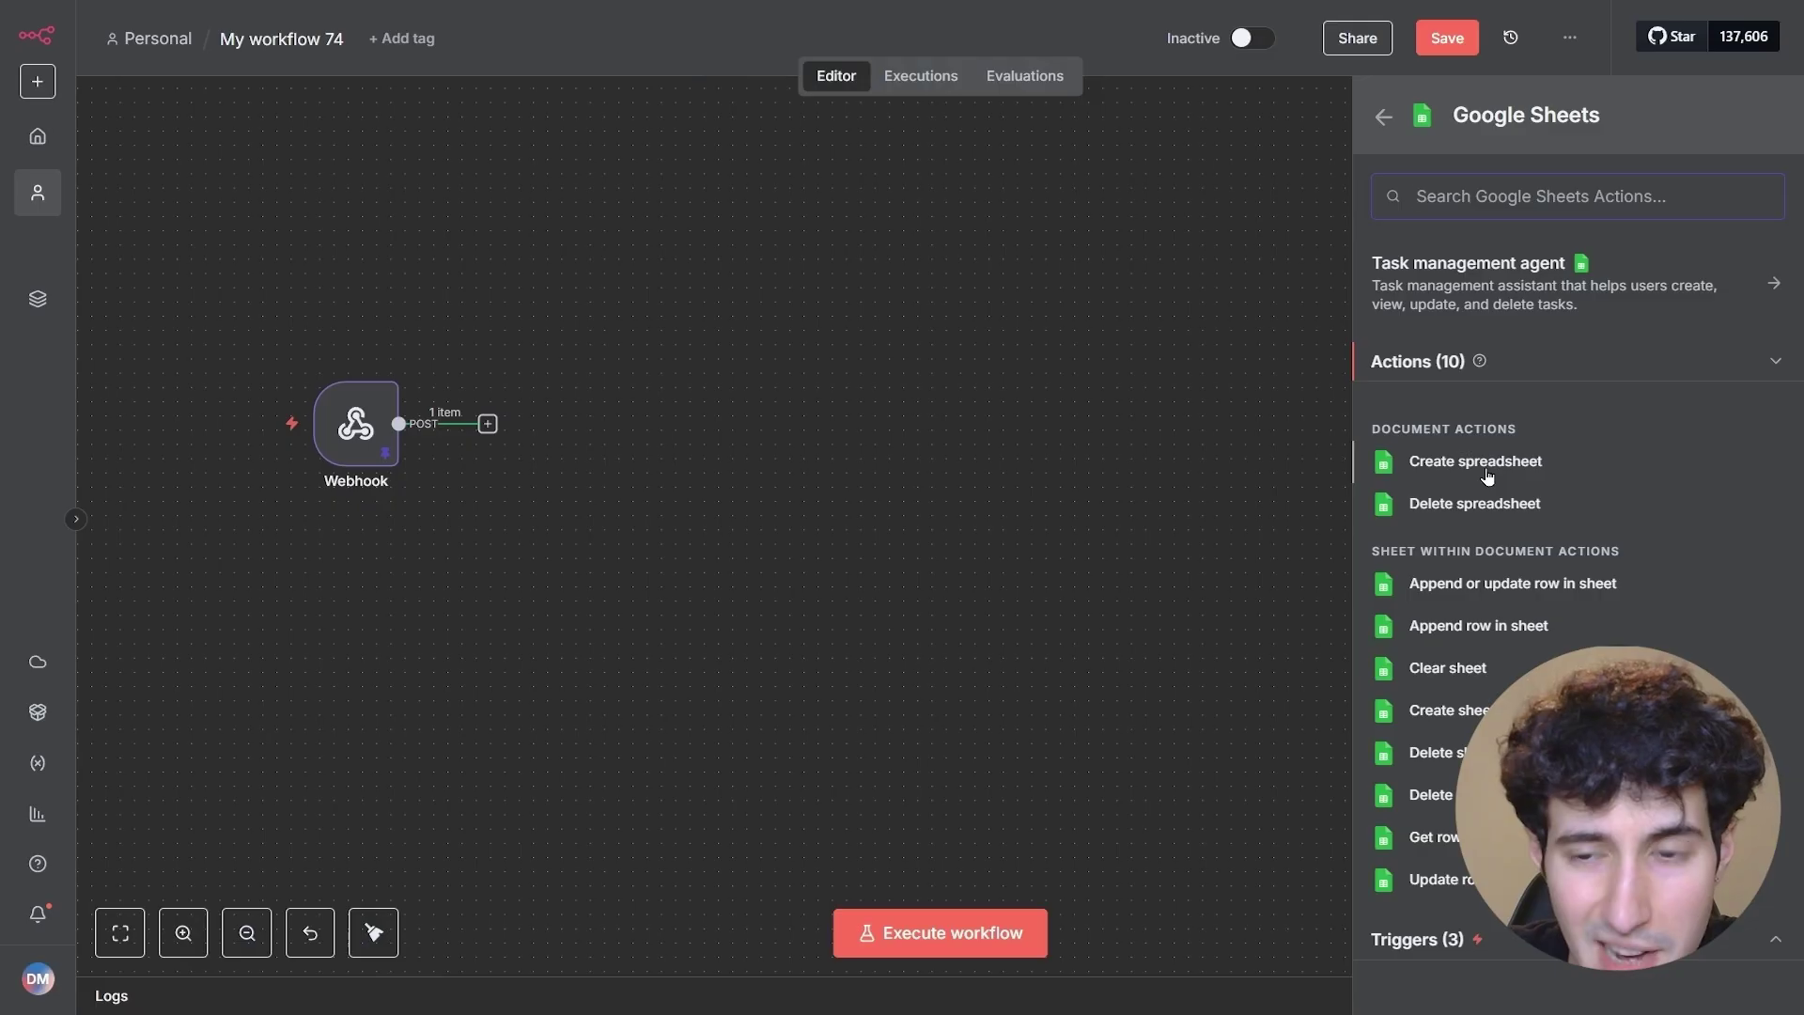
- Add an 'Append row in sheet' action writing to Sheet1 of Question Leads
click(1497, 629)
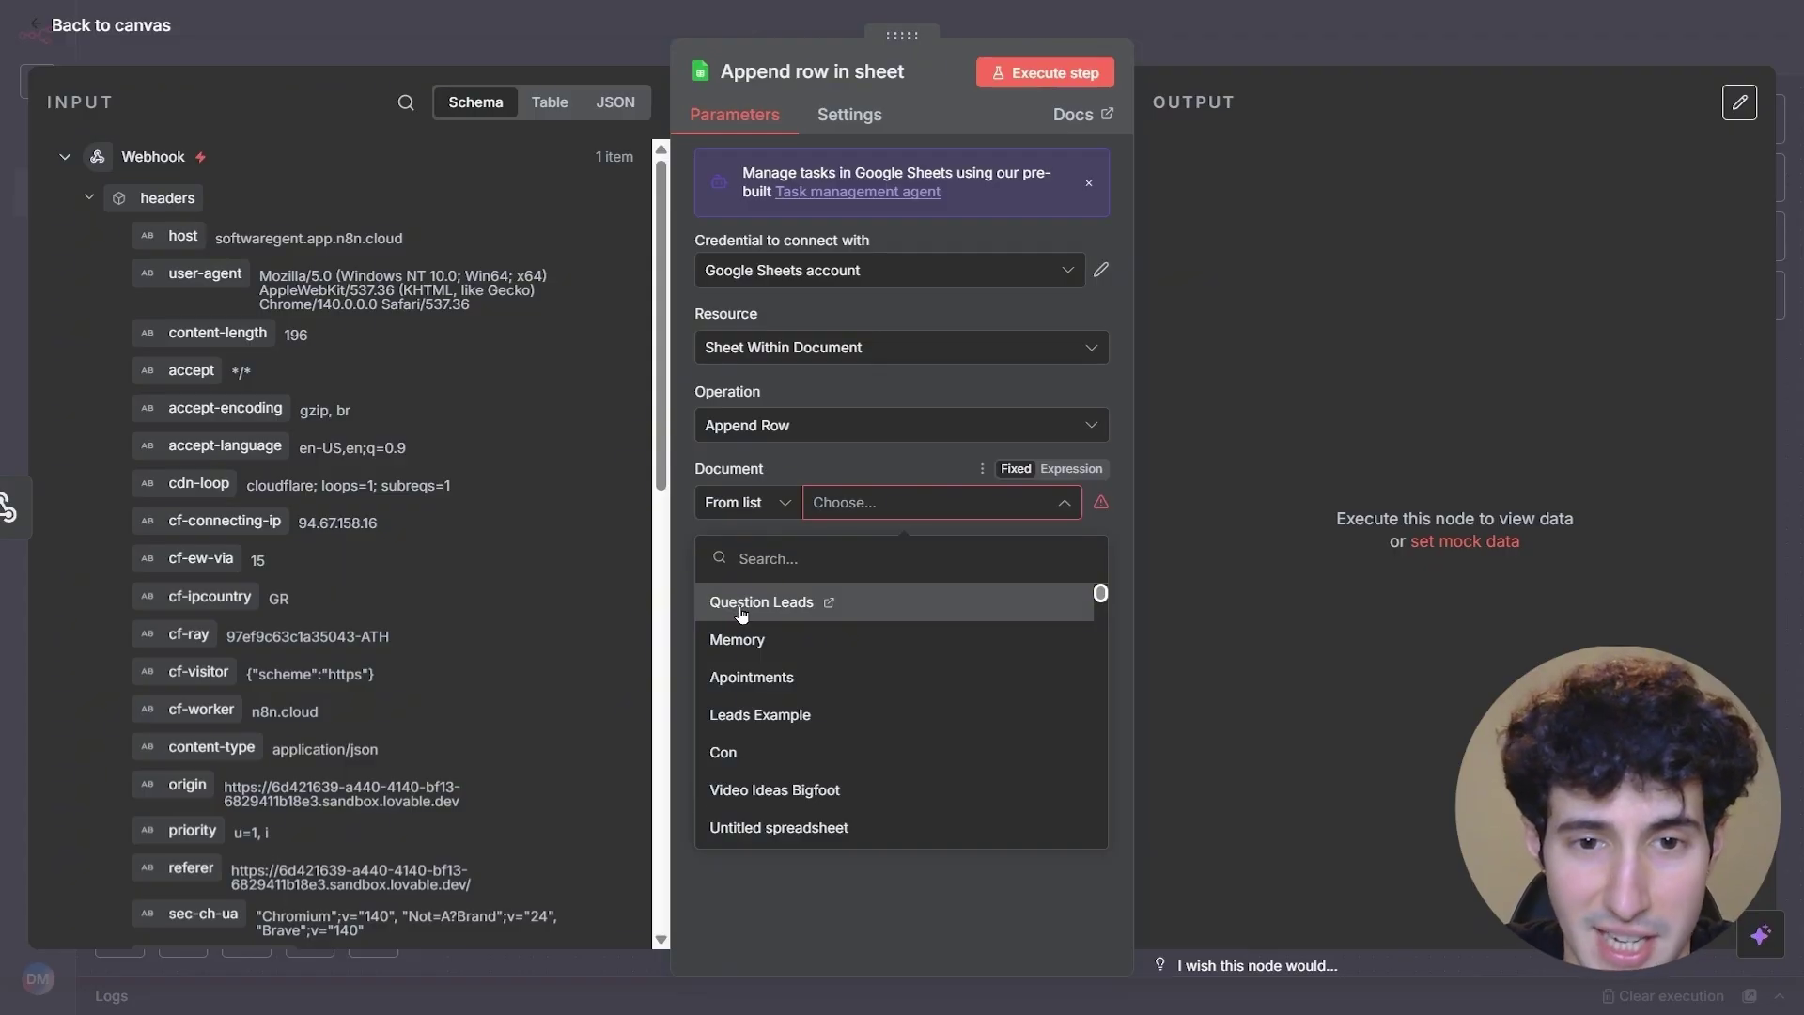
click(741, 611)
click(817, 582)
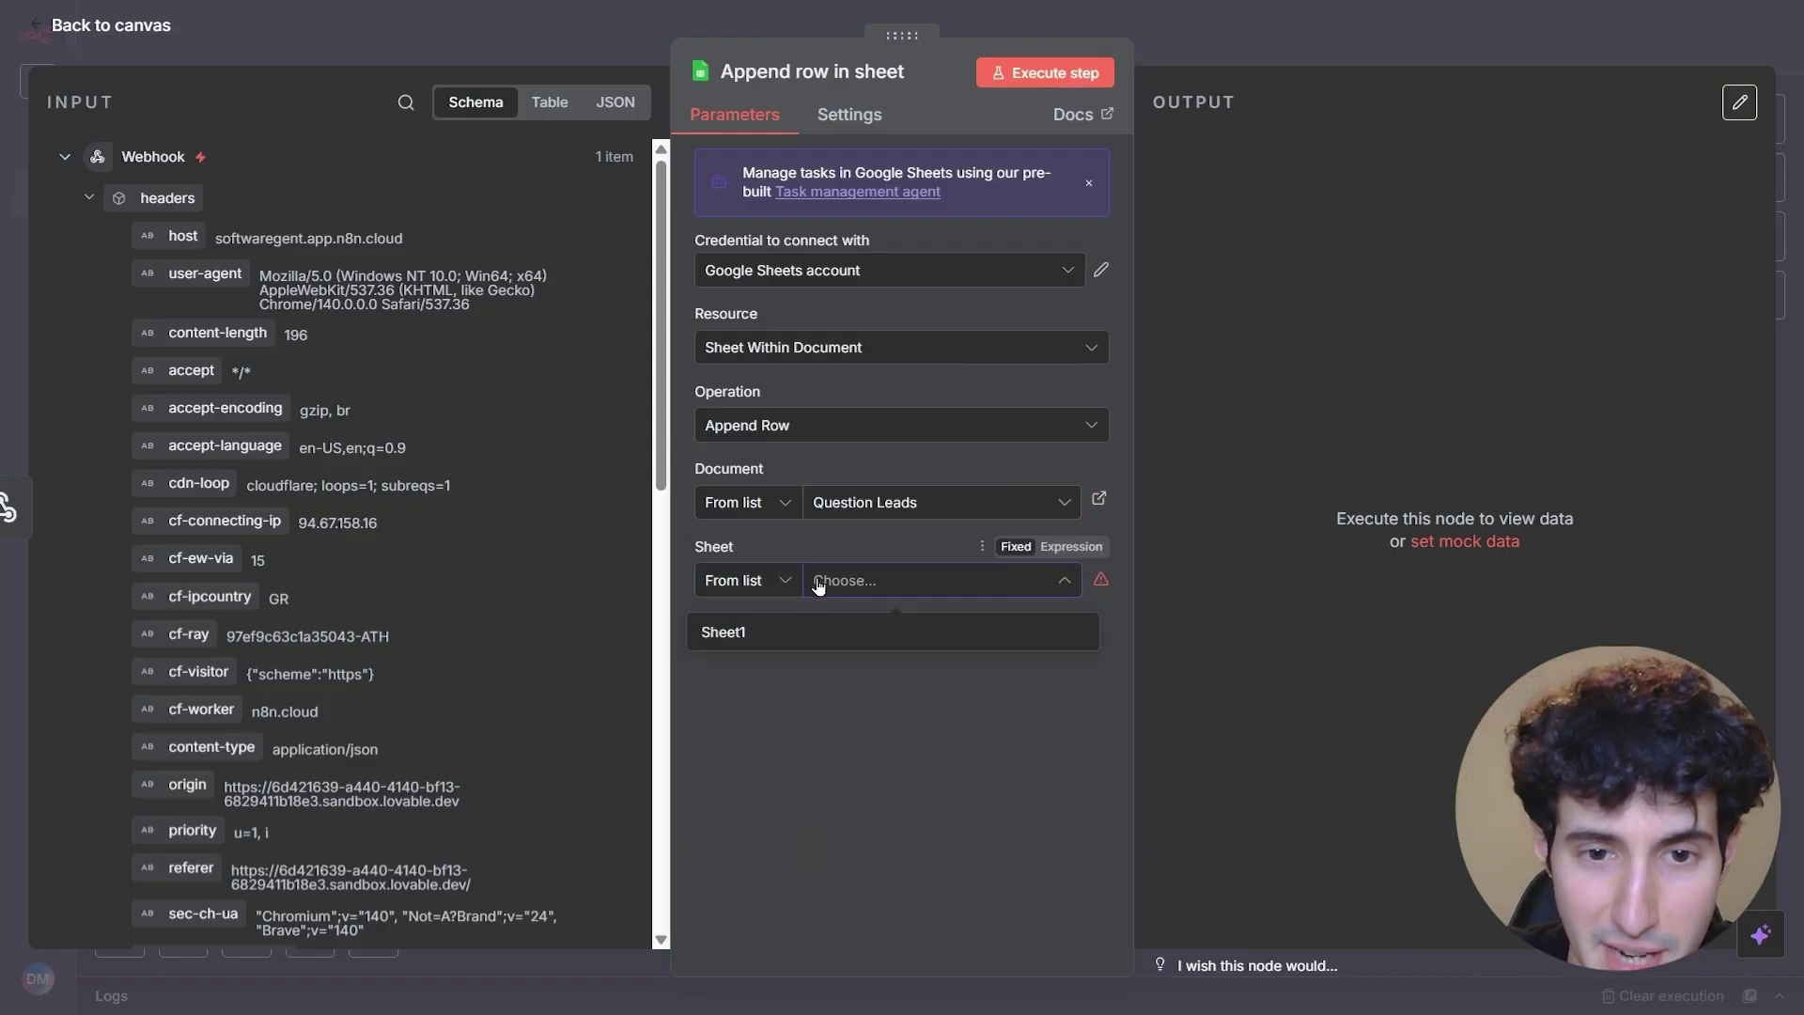
click(727, 649)
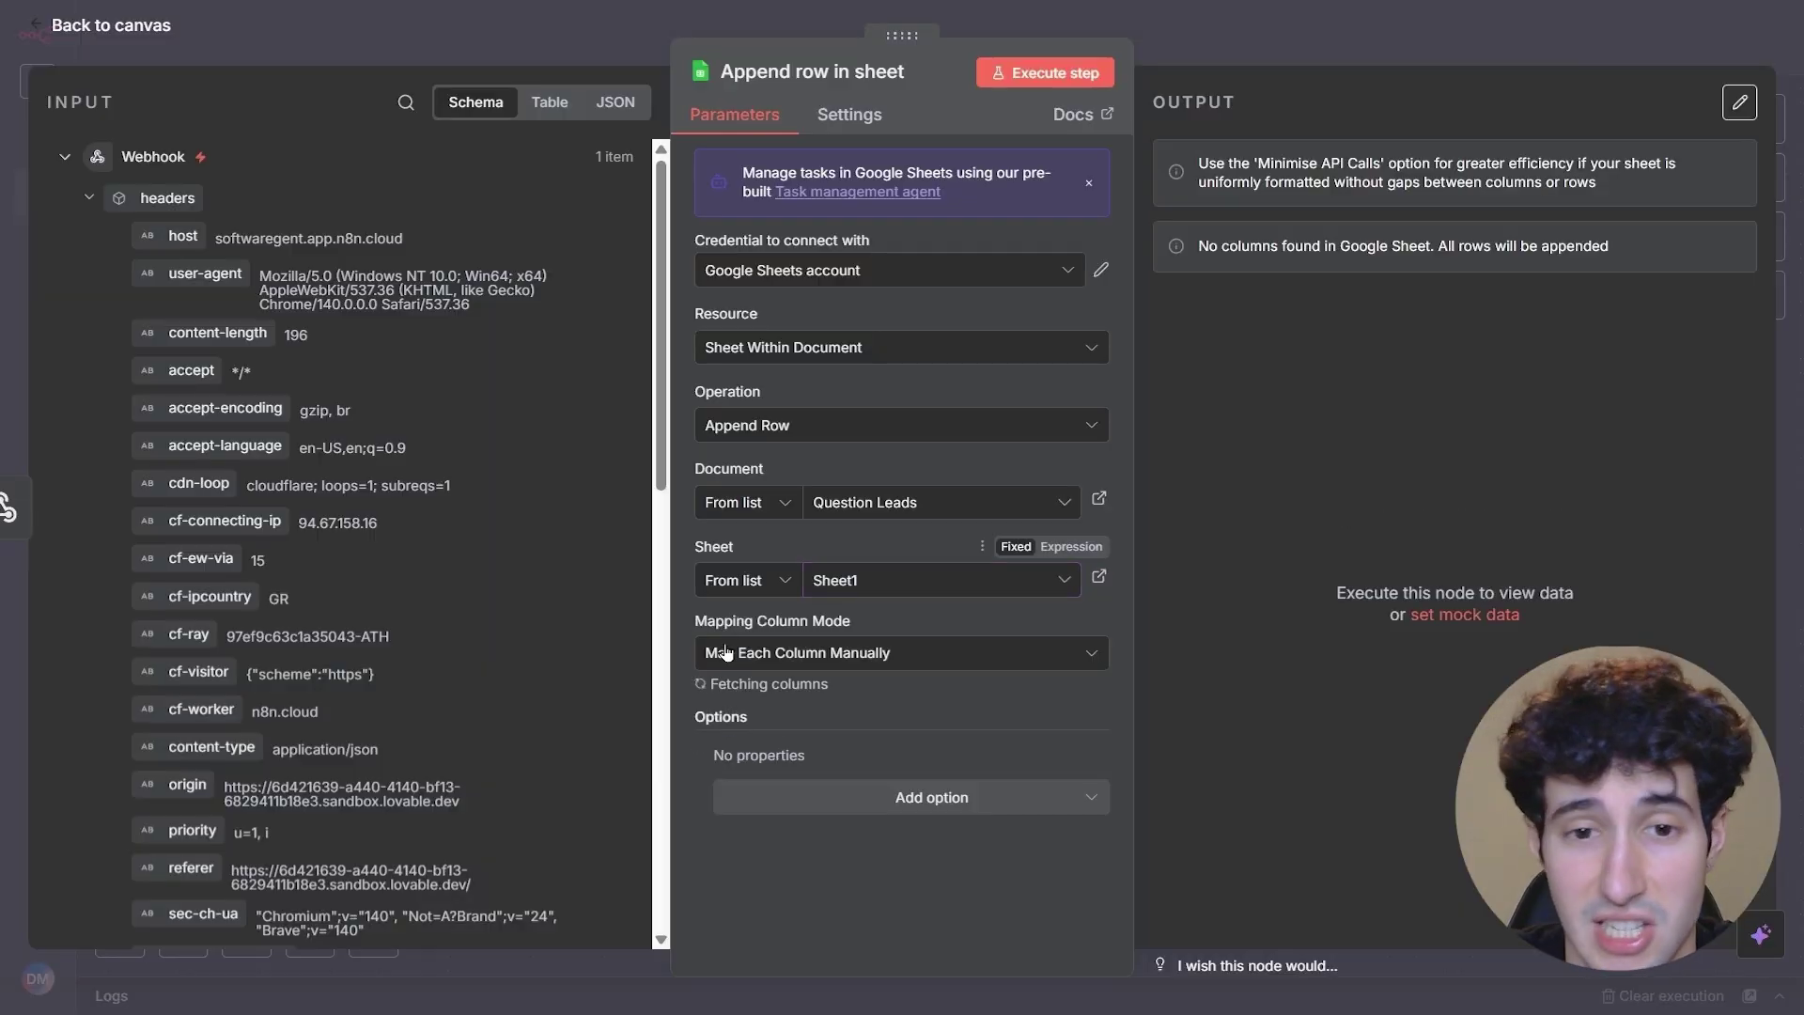
scroll(846, 545, down, 3)
- Map the lead's name, email, question and country into their columns and run the append step
click(844, 546)
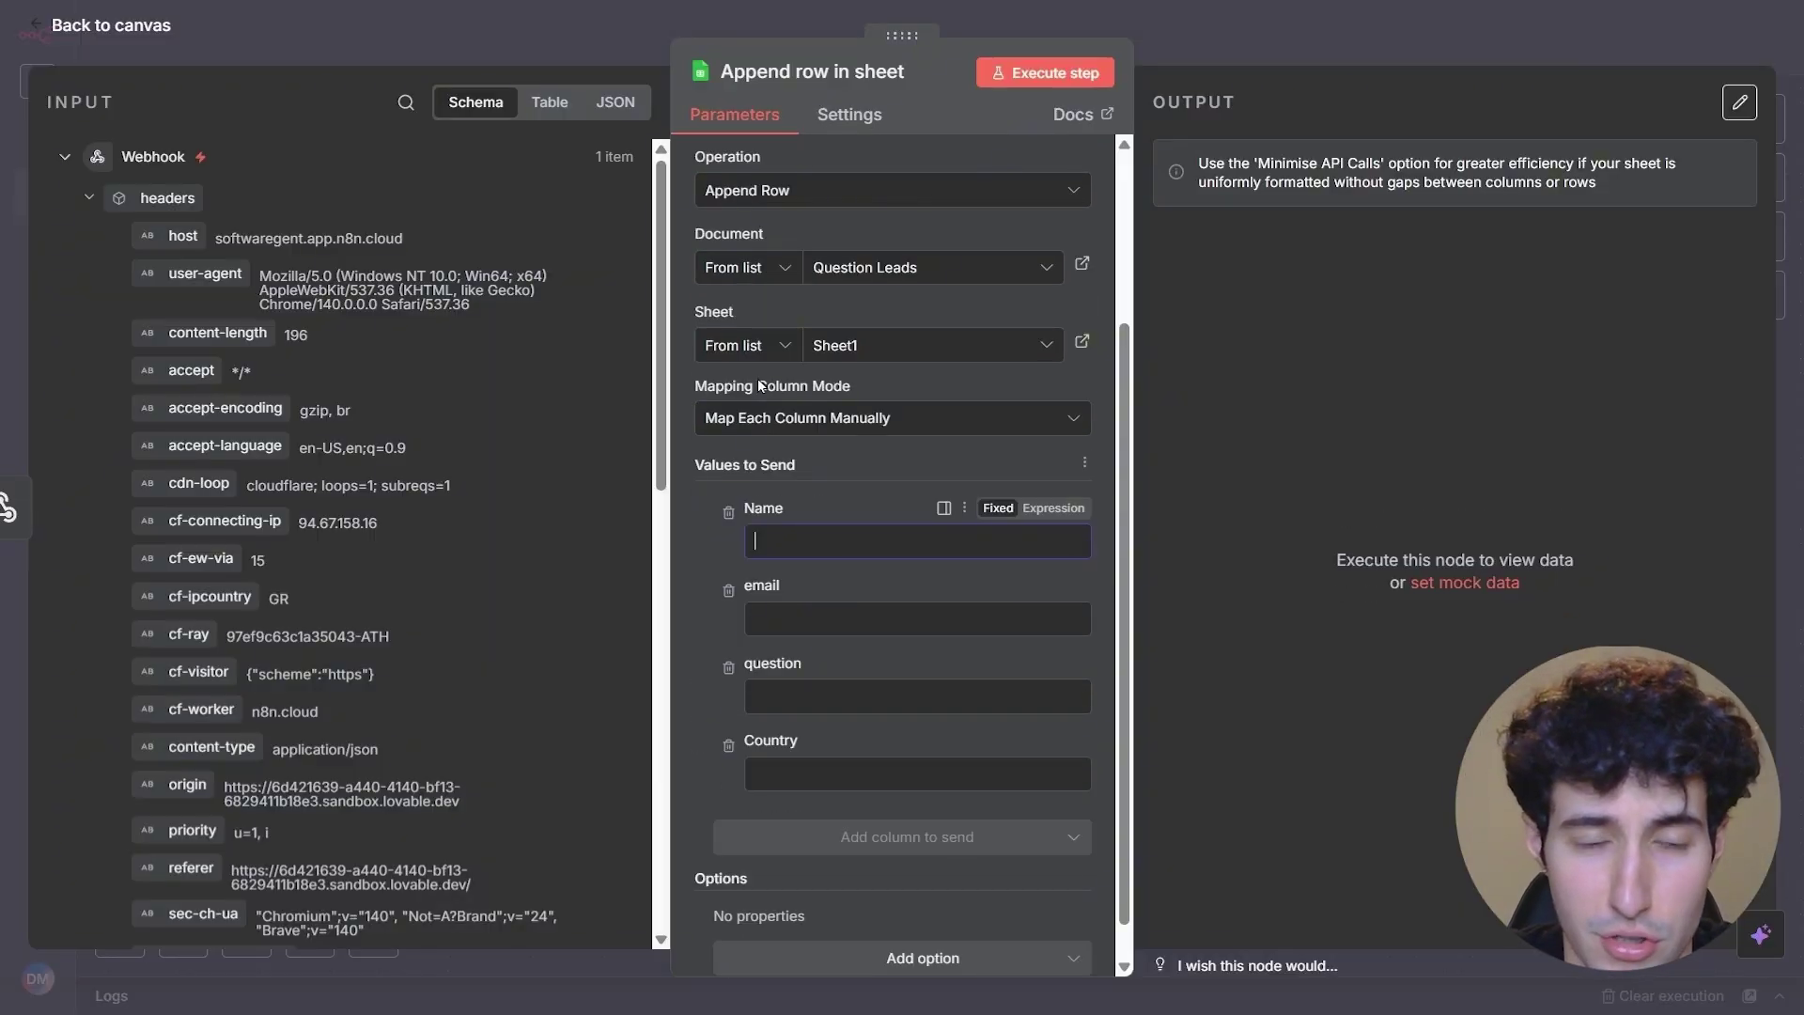
scroll(413, 387, down, 10)
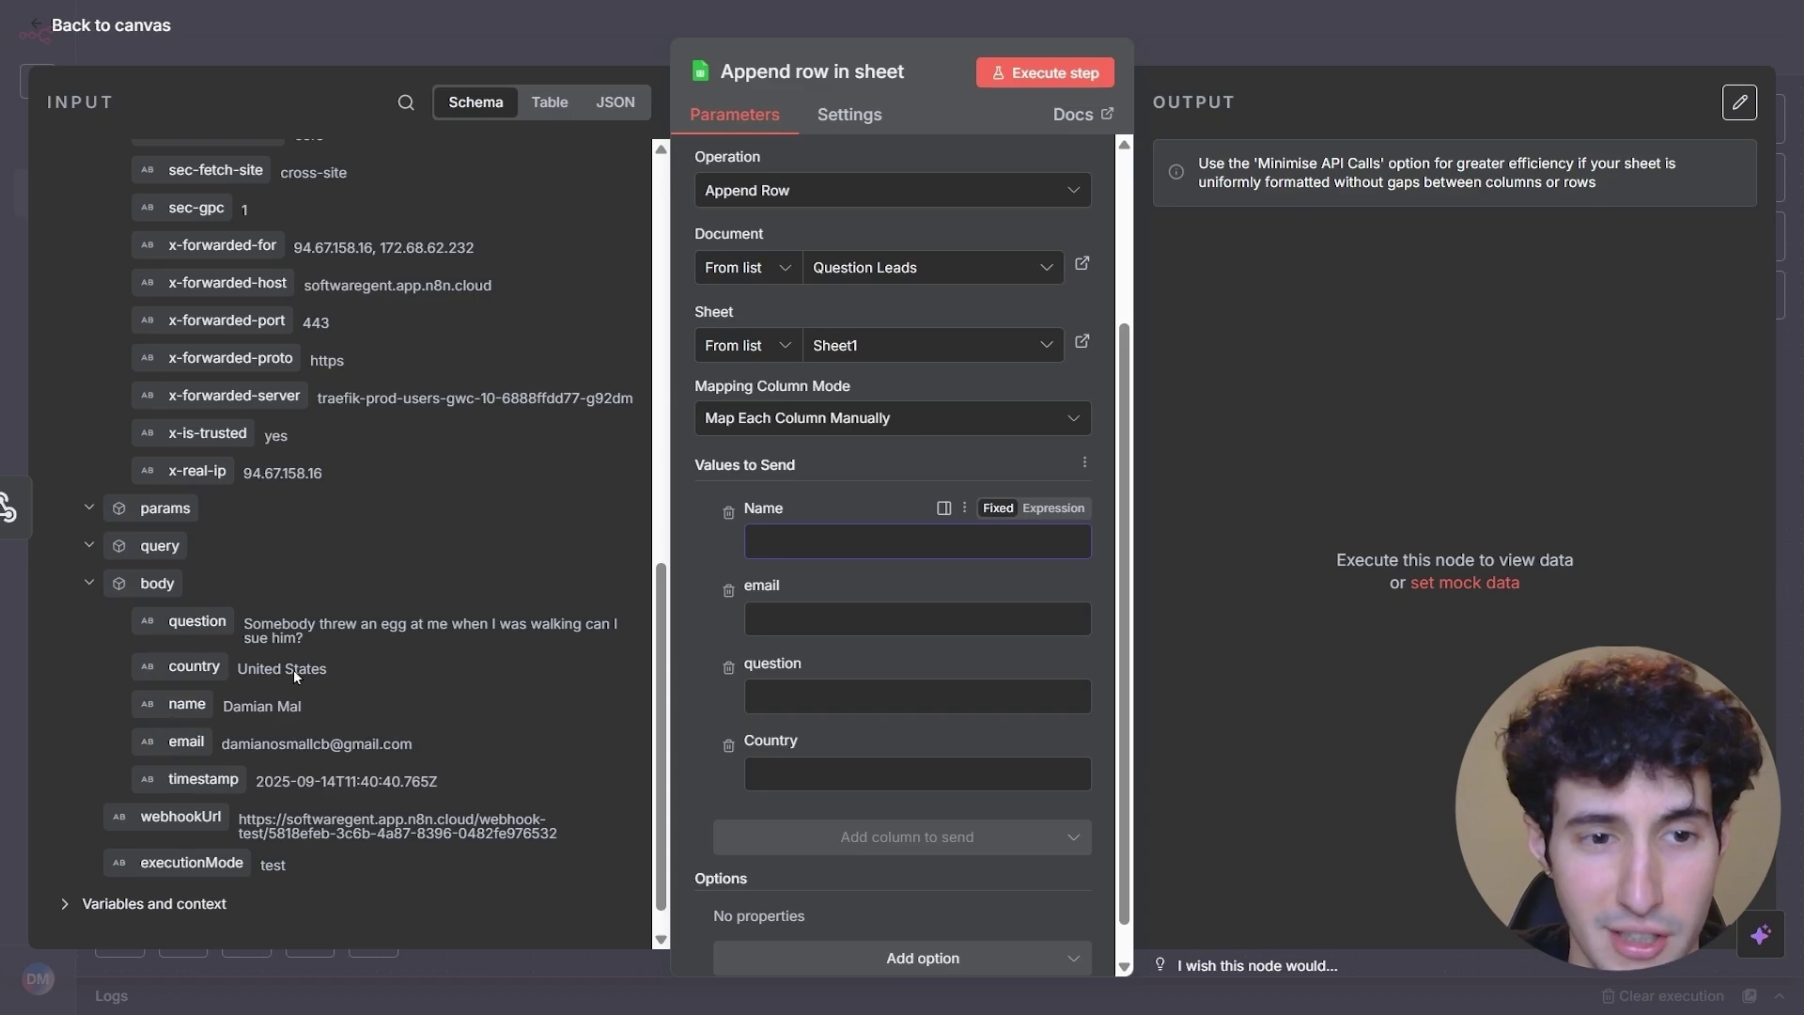
drag(187, 704, 798, 543)
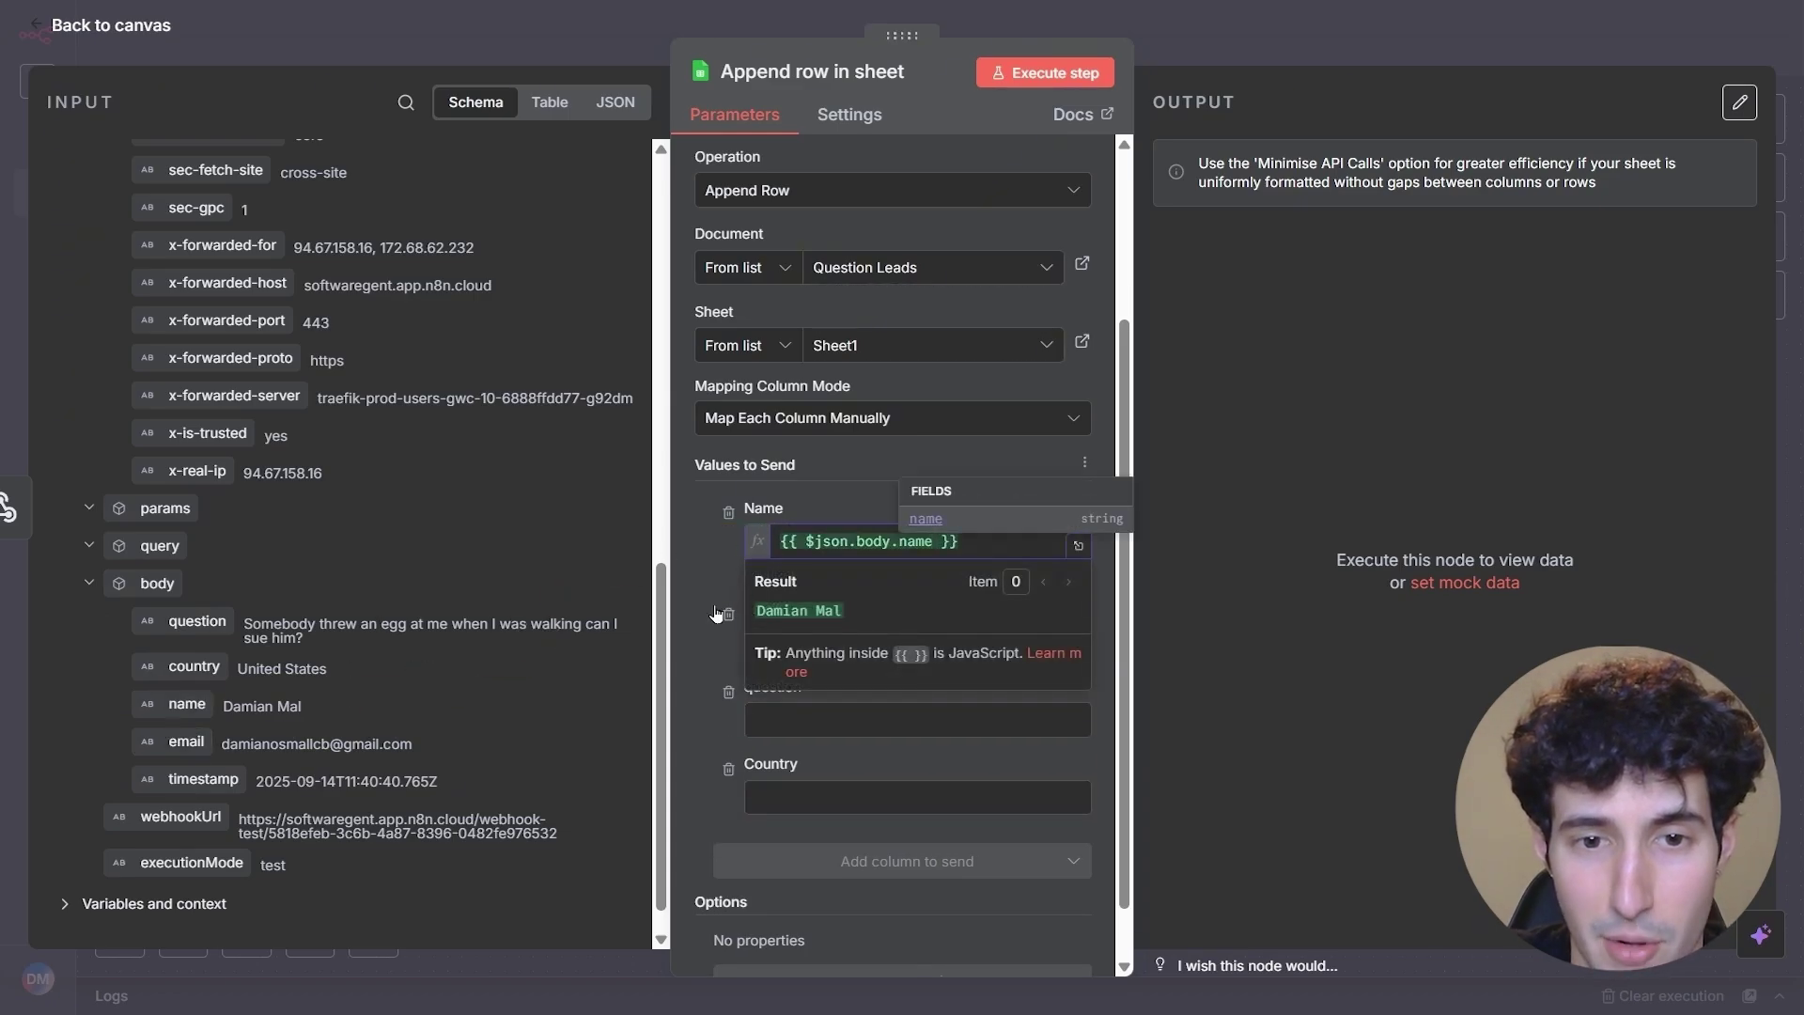
drag(186, 741, 874, 643)
drag(769, 689, 768, 689)
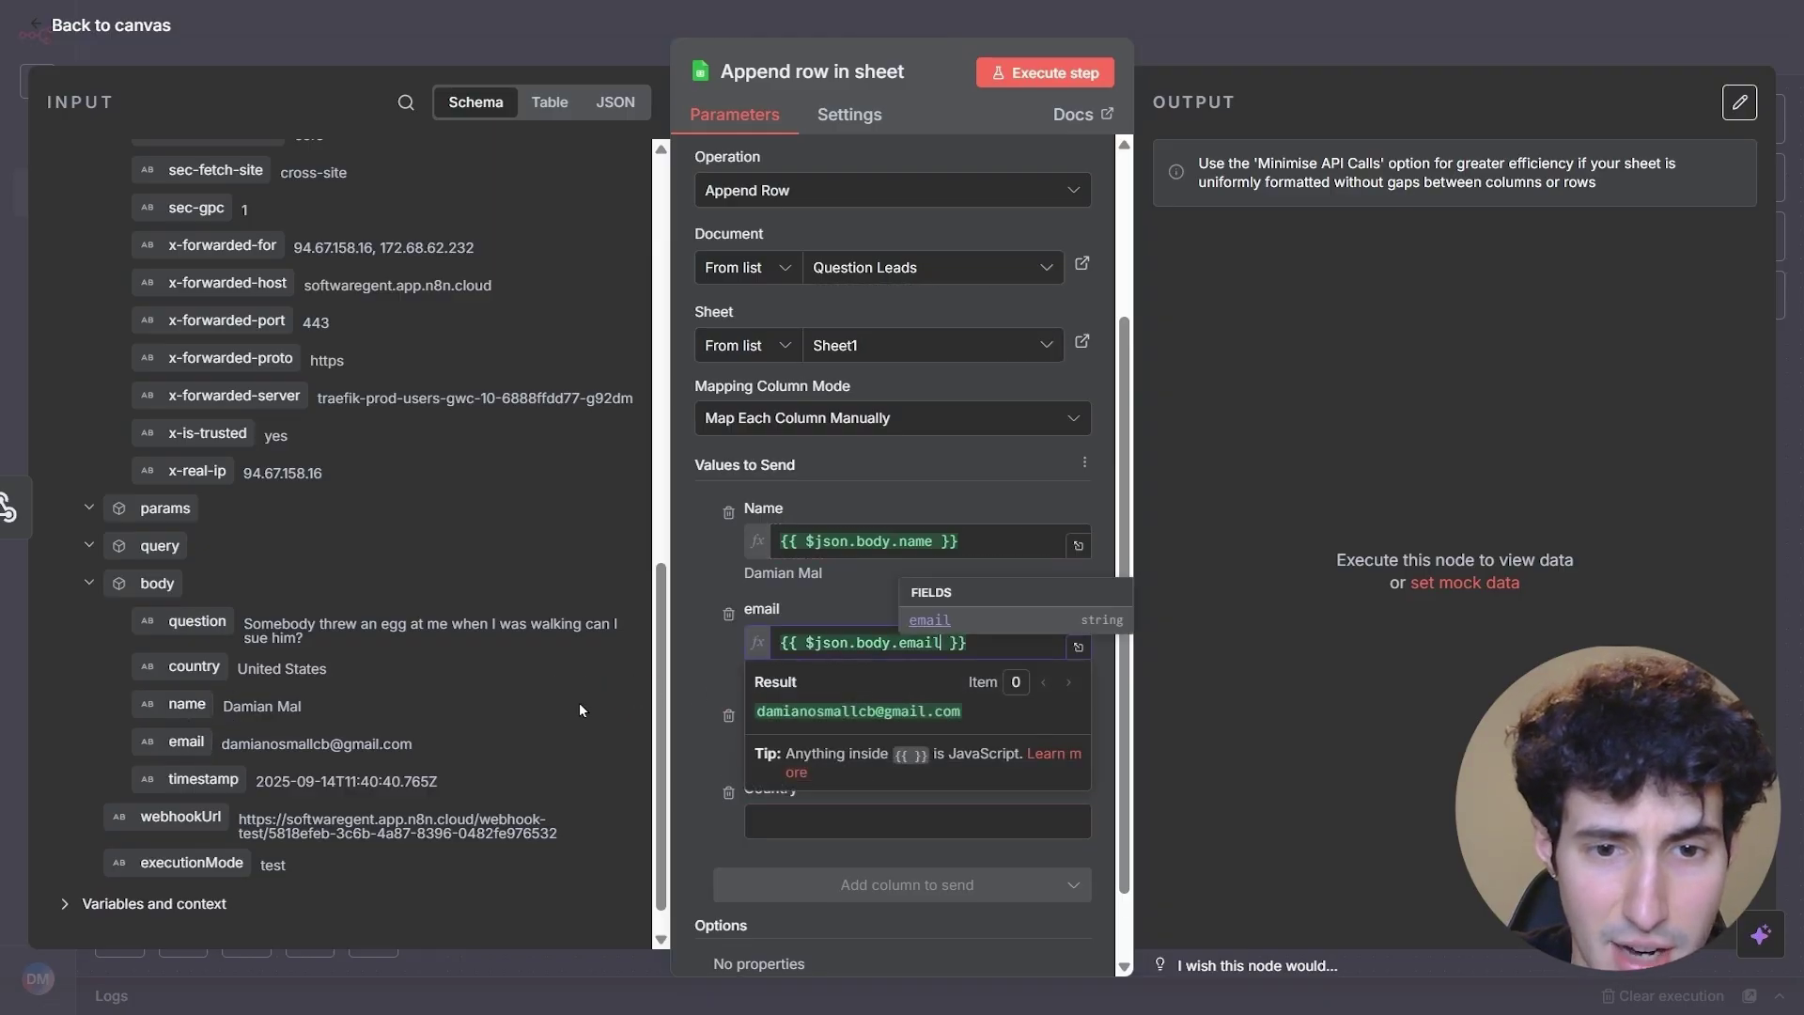
click(688, 663)
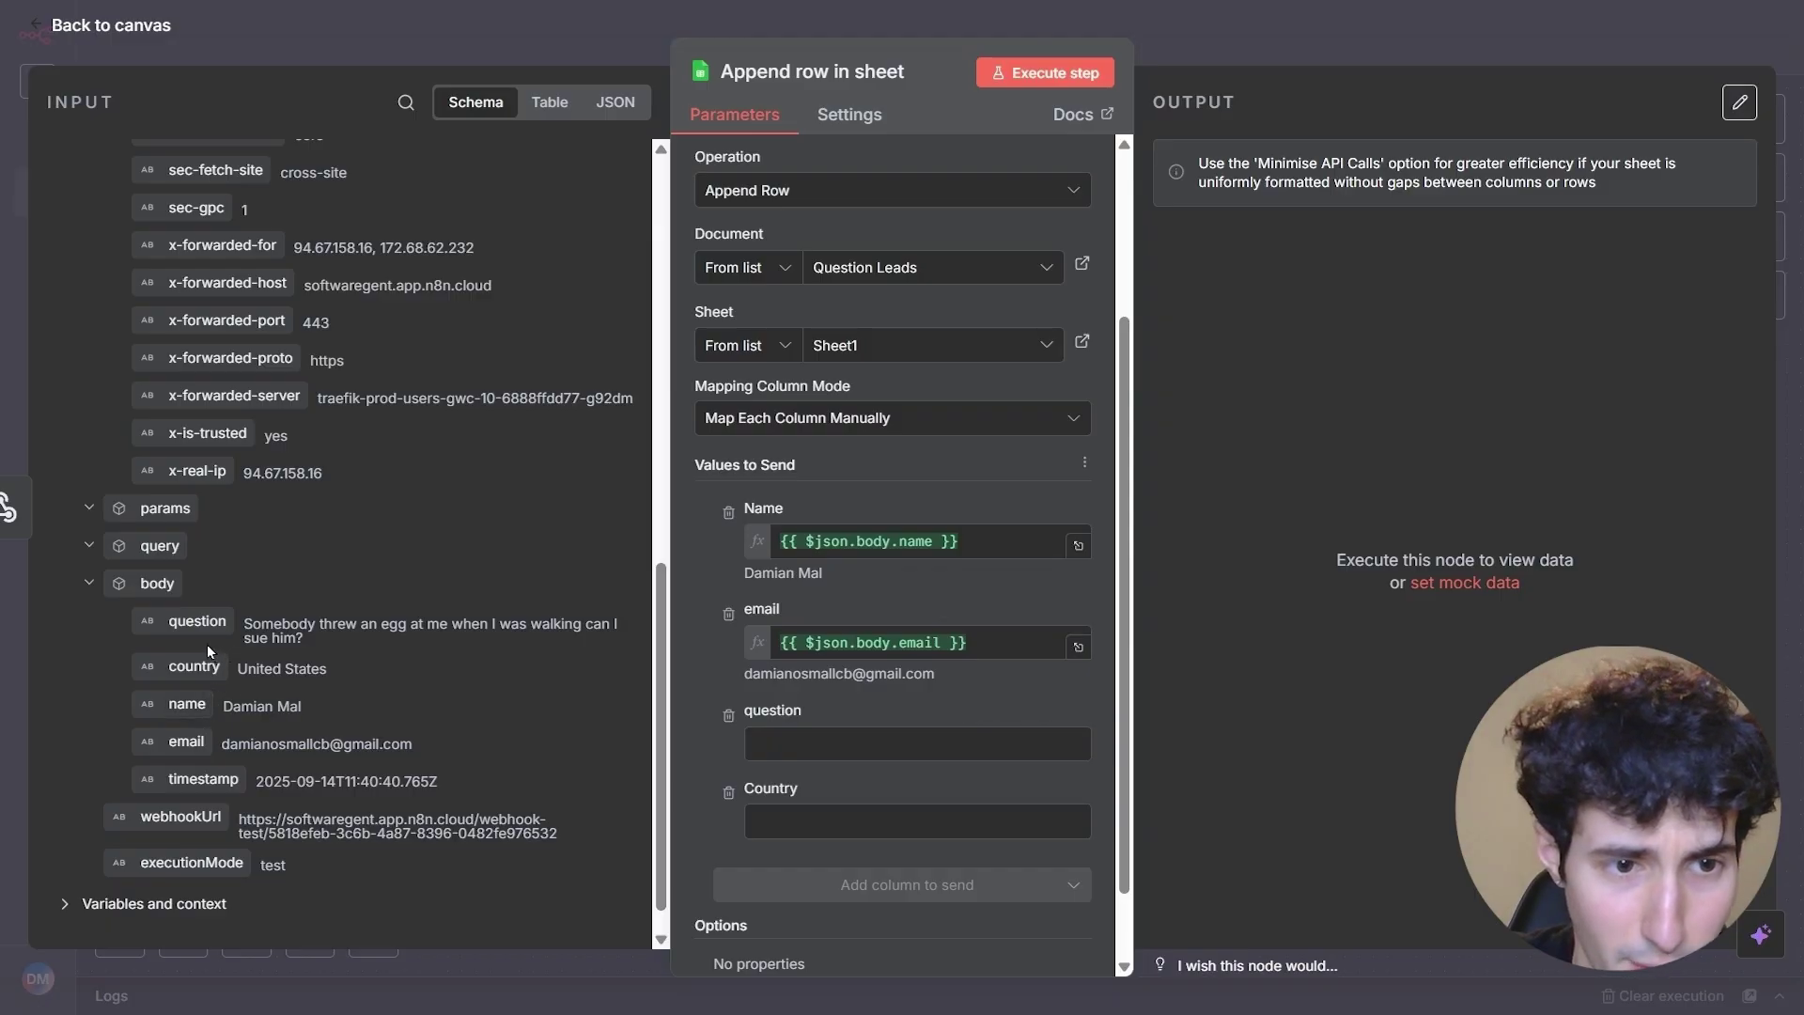
drag(197, 622, 846, 744)
drag(197, 666, 827, 845)
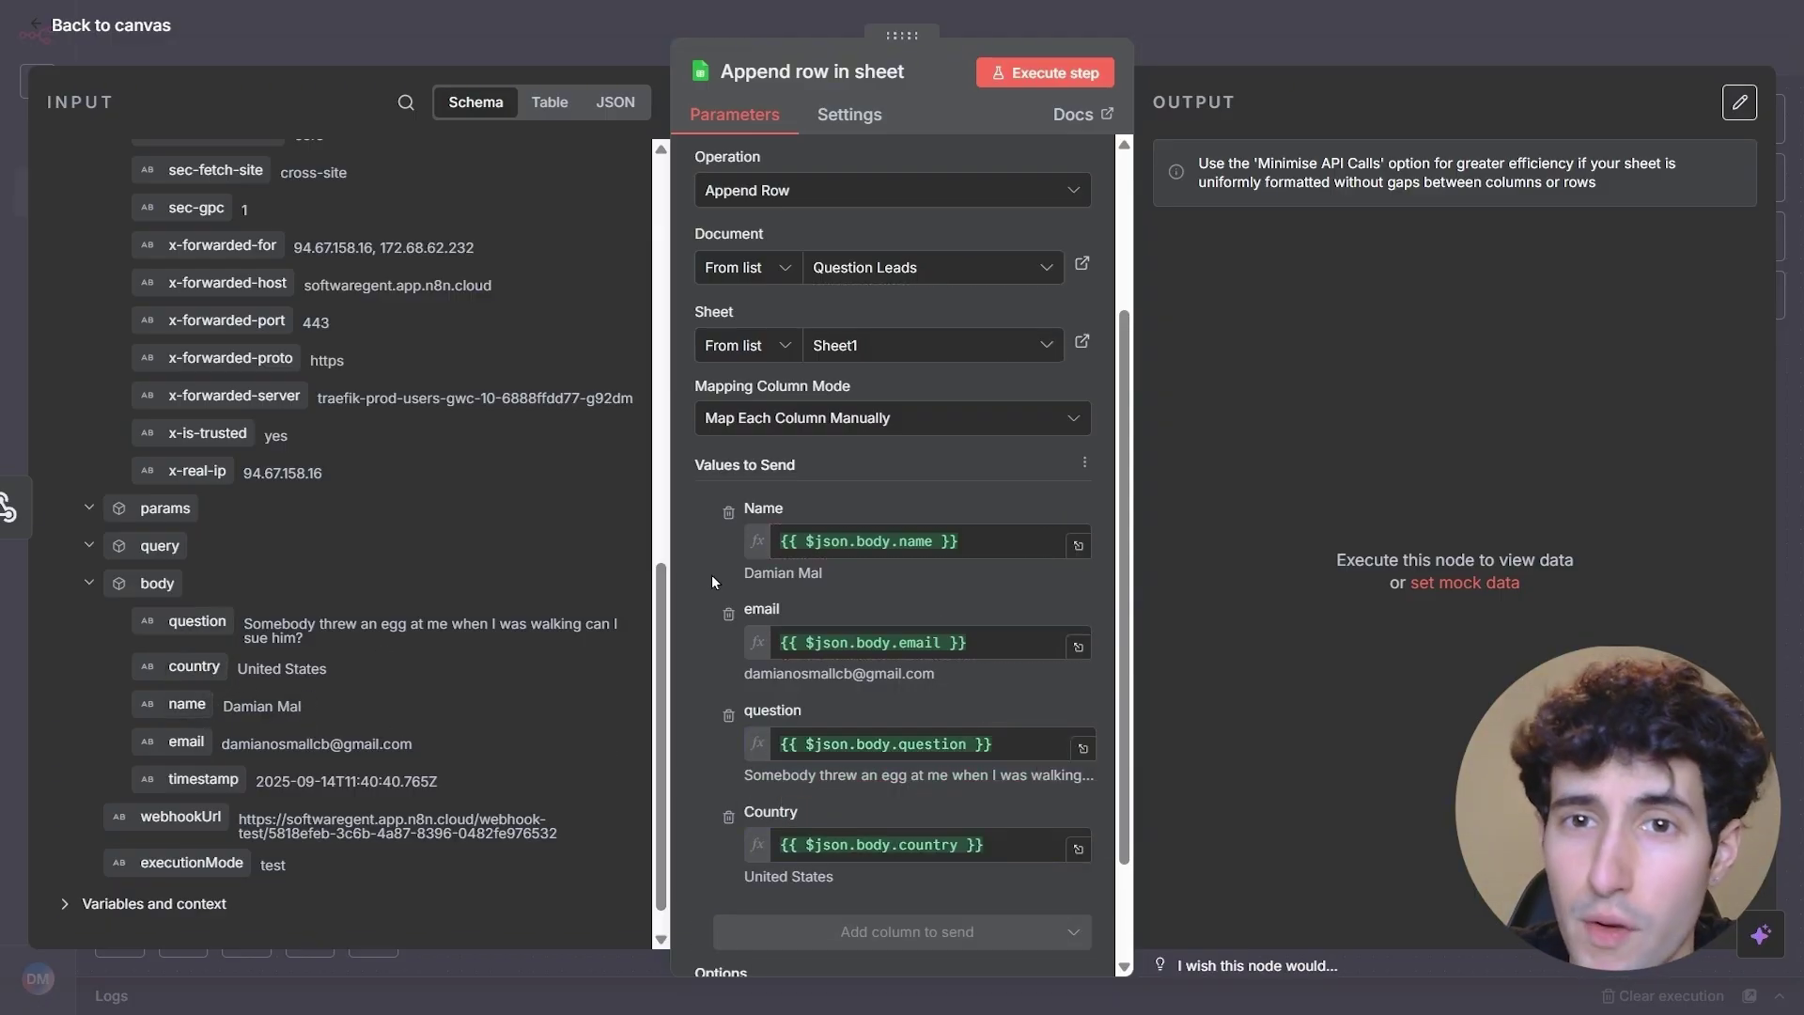
click(1058, 66)
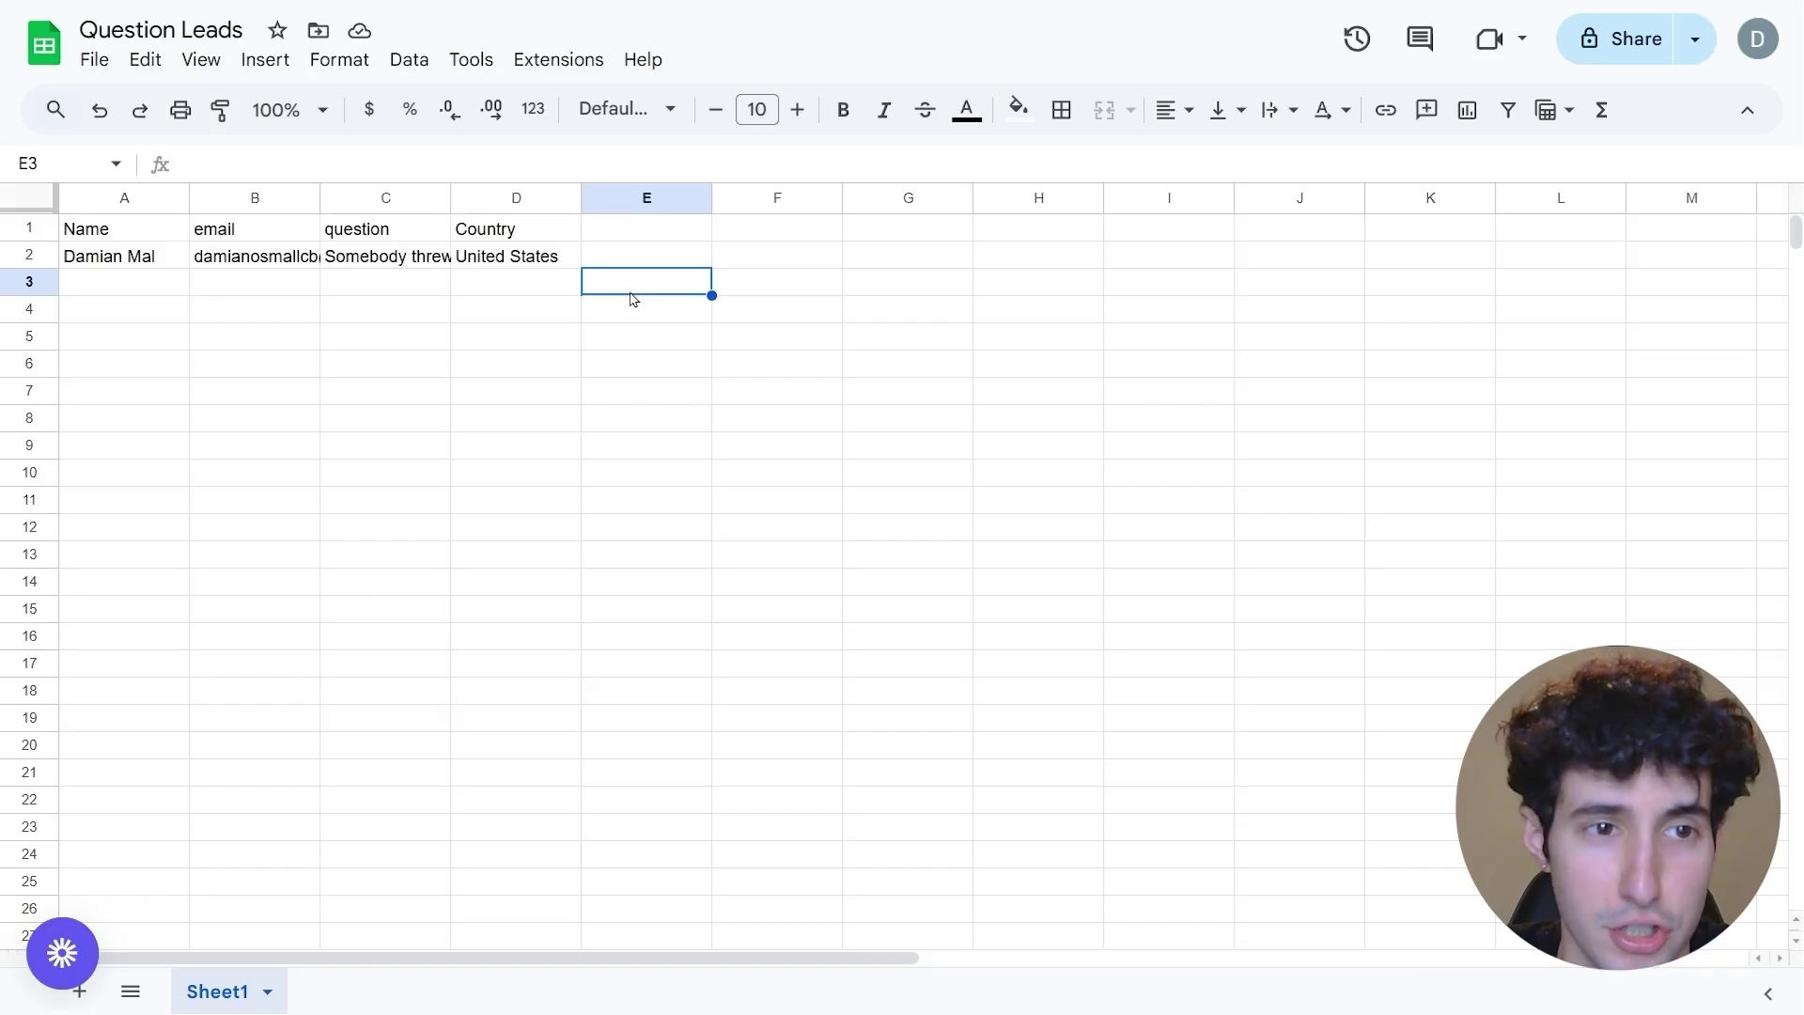
click(108, 285)
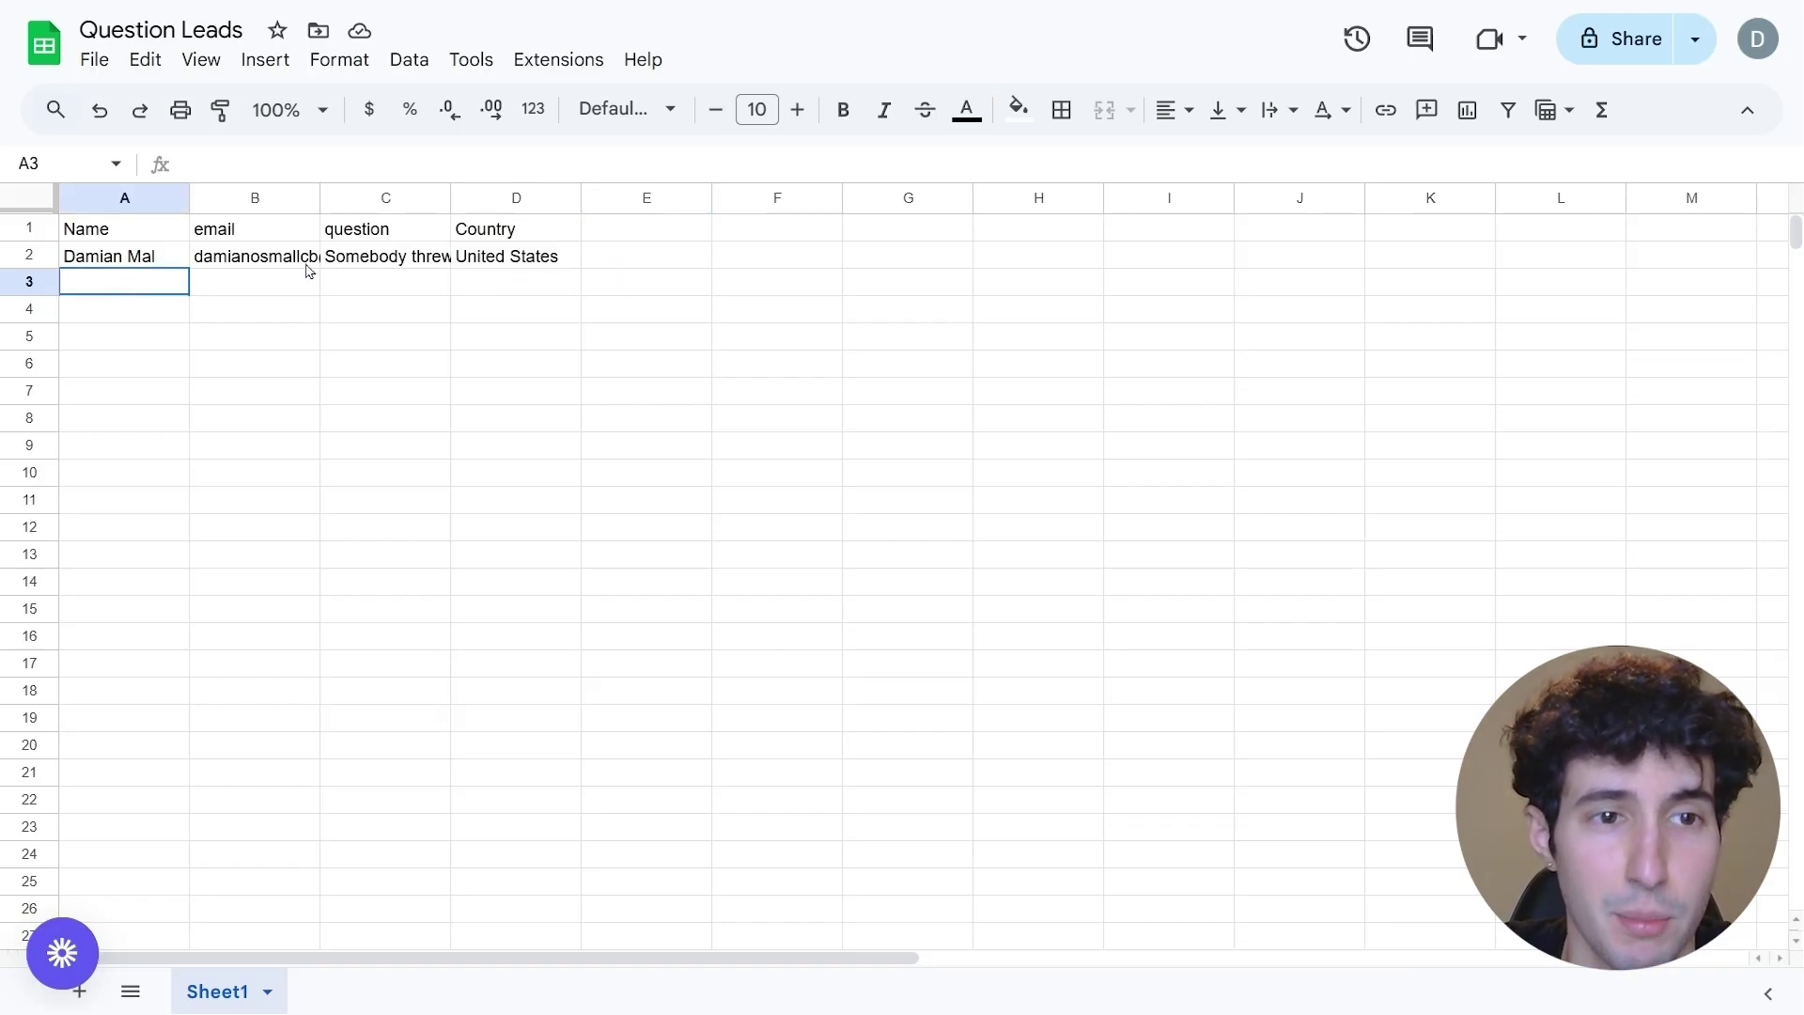
drag(308, 271, 517, 259)
click(134, 281)
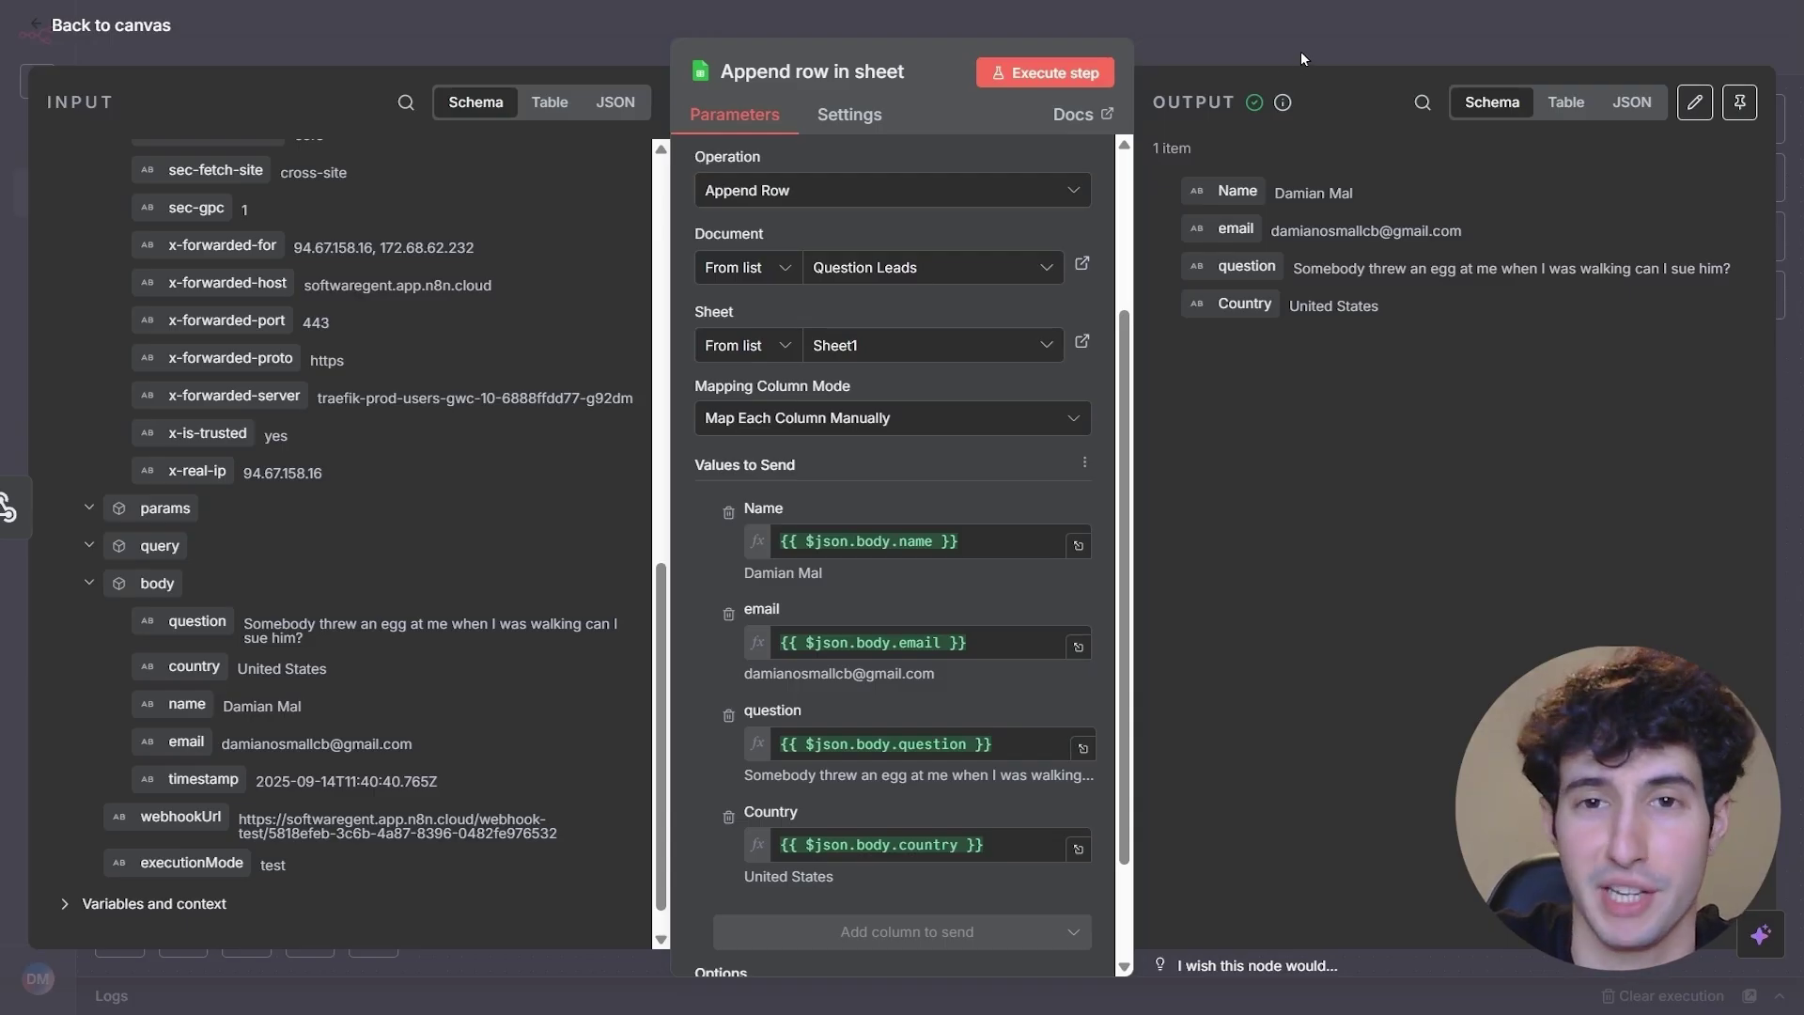
- Add a Basic LLM Chain node after Append row in sheet, found by searching 'llm'
click(1301, 51)
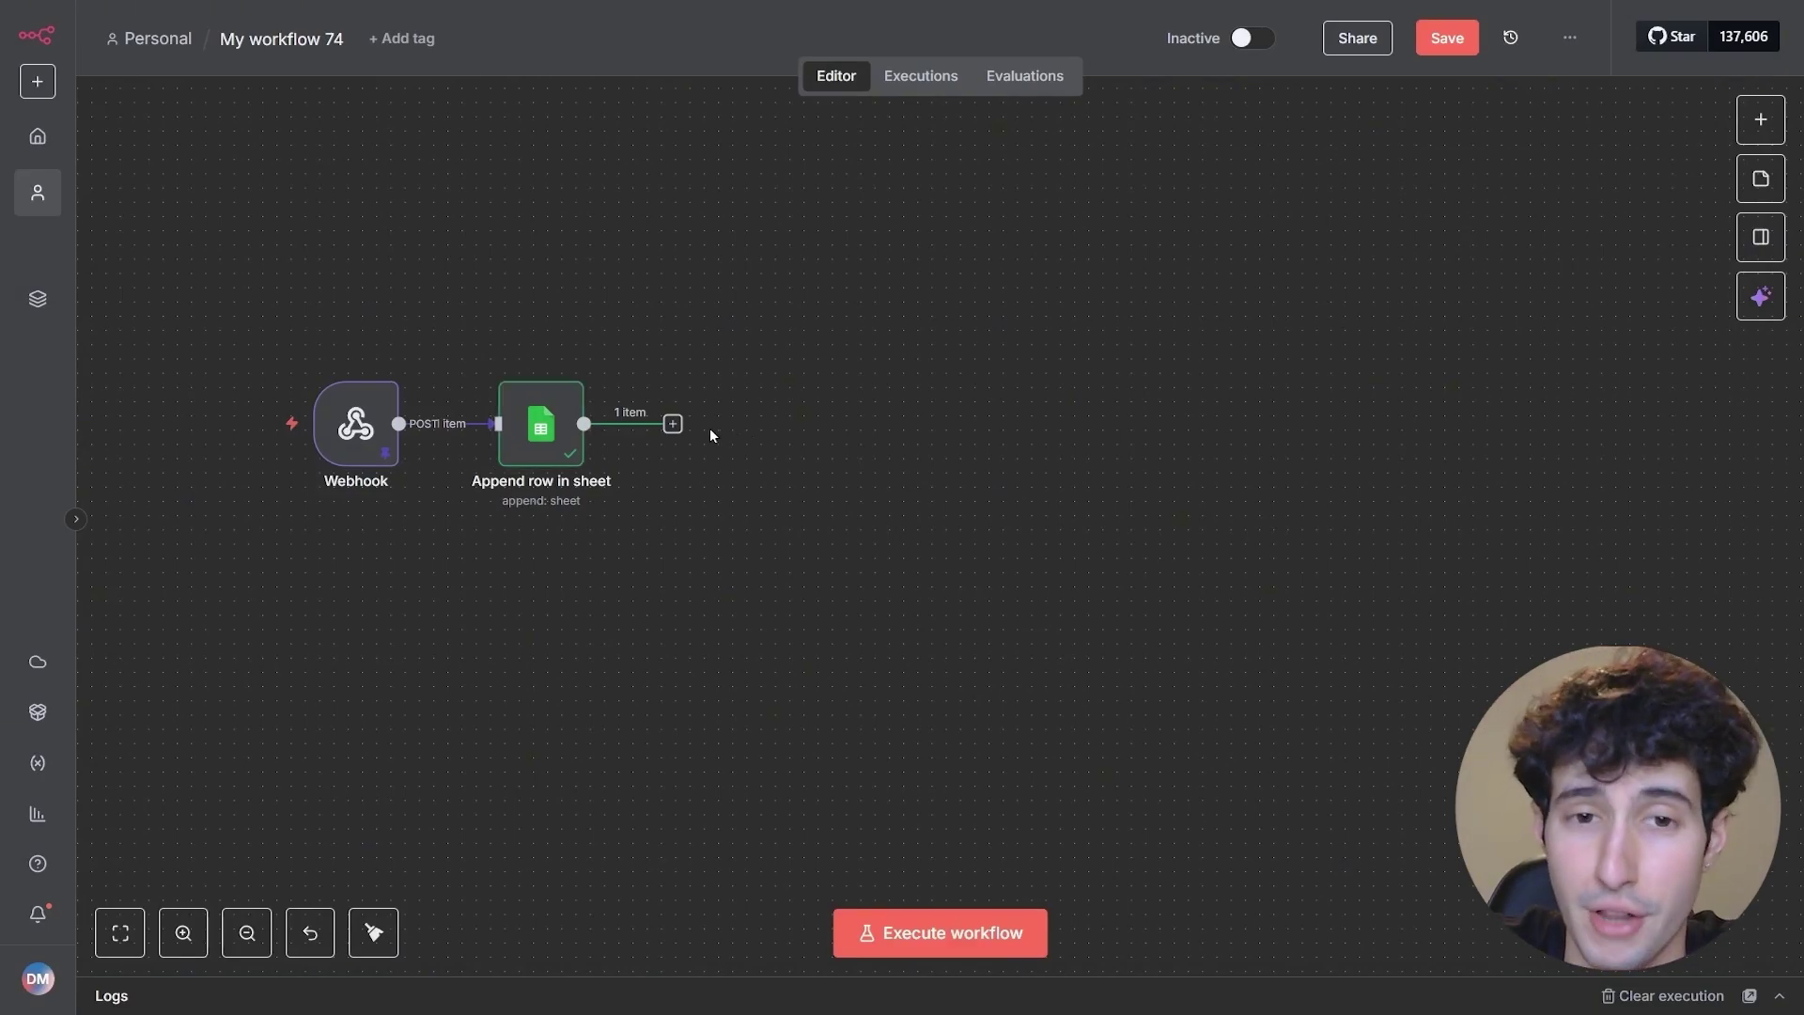
click(672, 425)
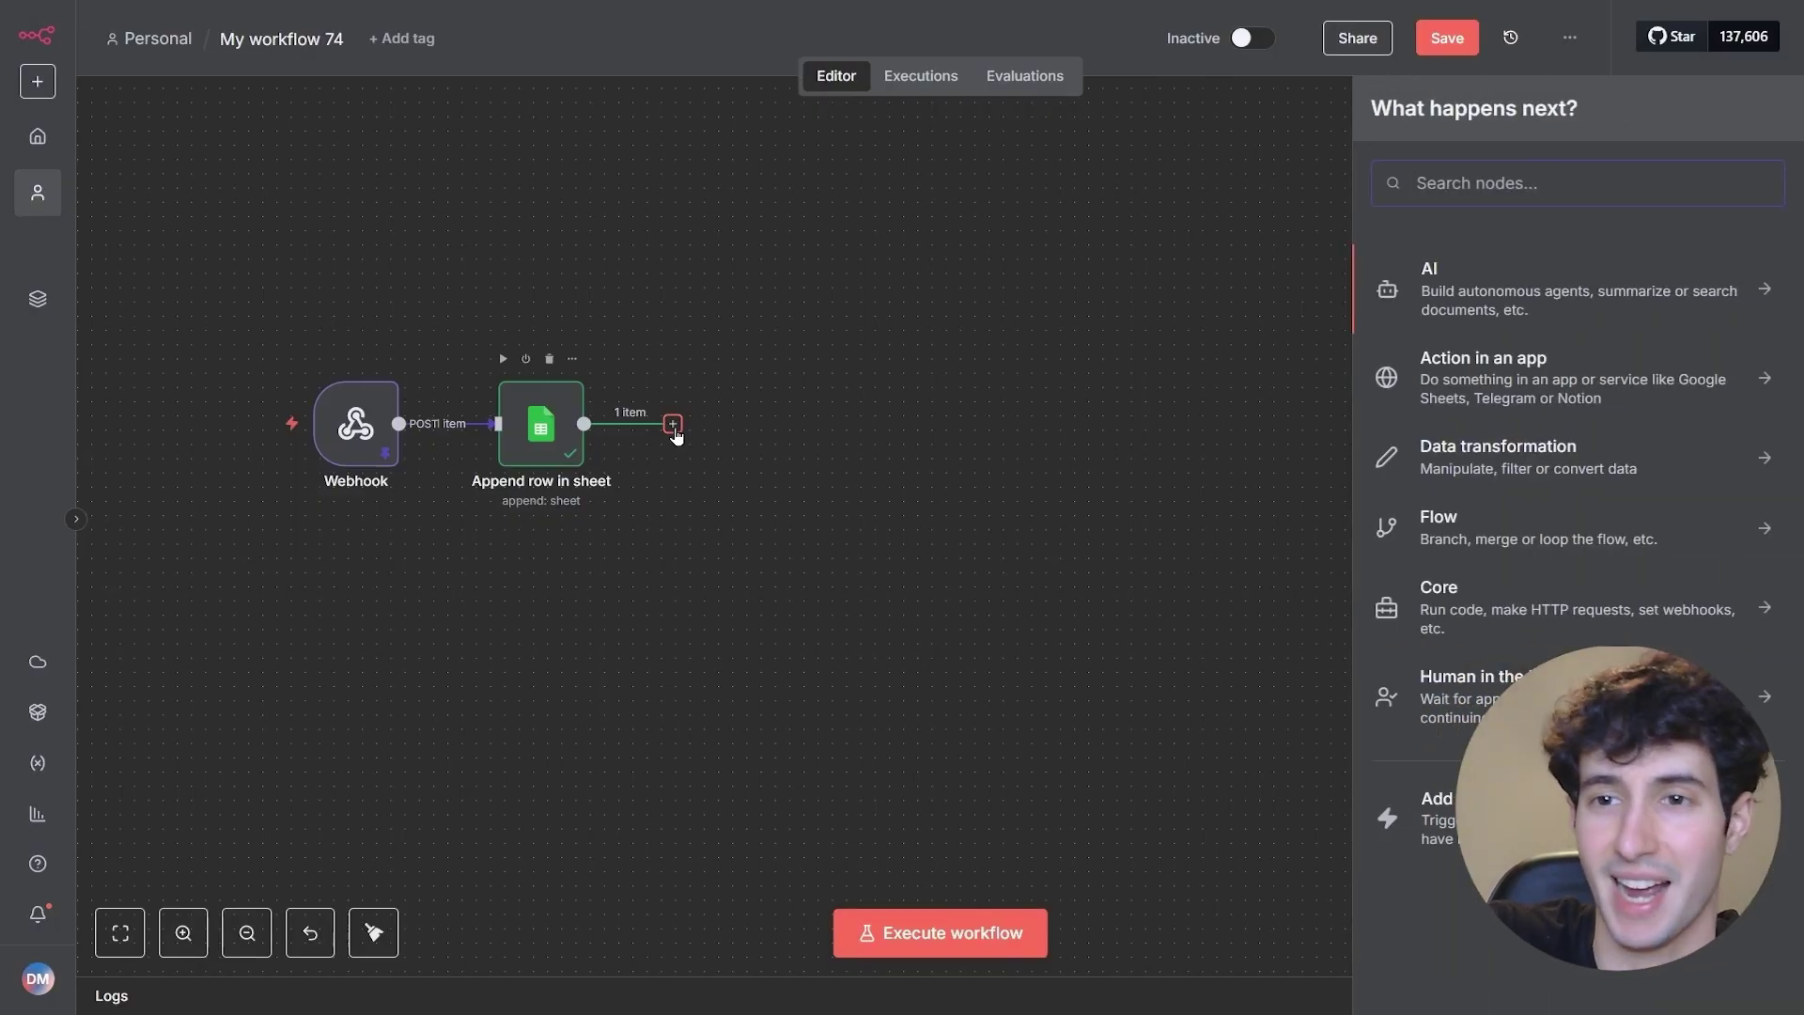
text(llm)
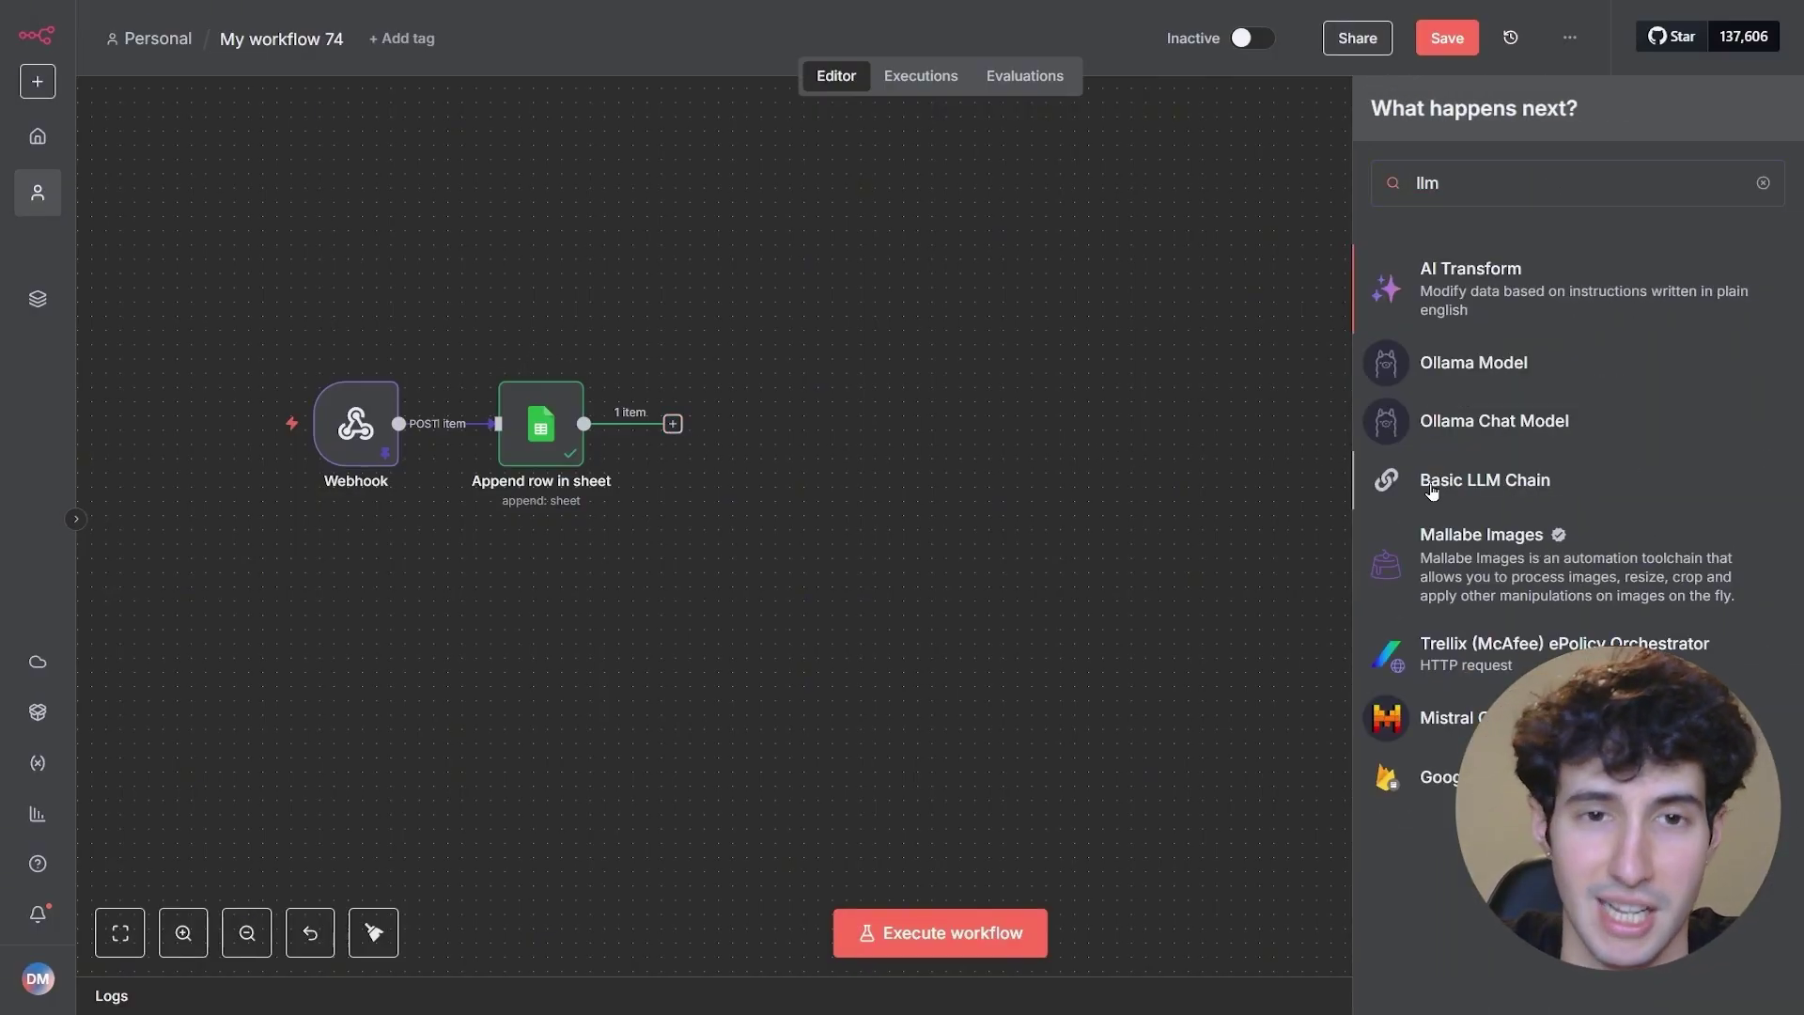
click(1432, 489)
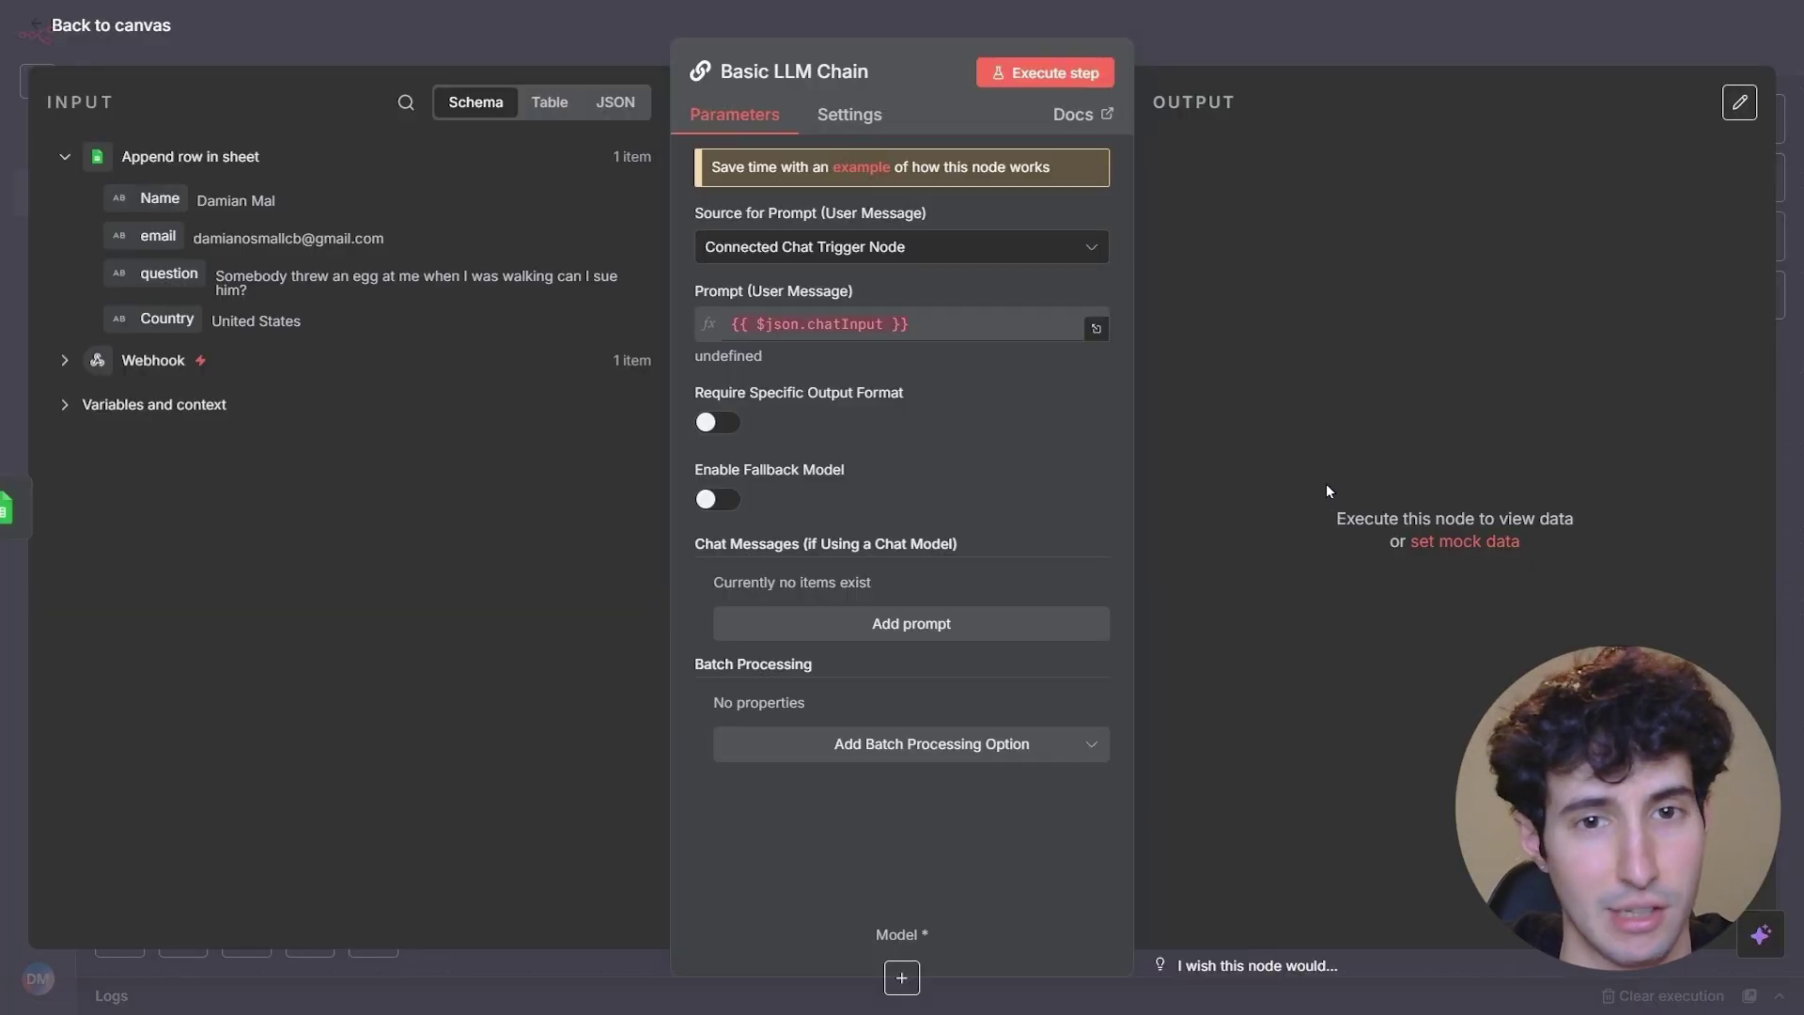
- Set the prompt source to 'Define below' and open the prompt as an expression in the full editor
click(893, 248)
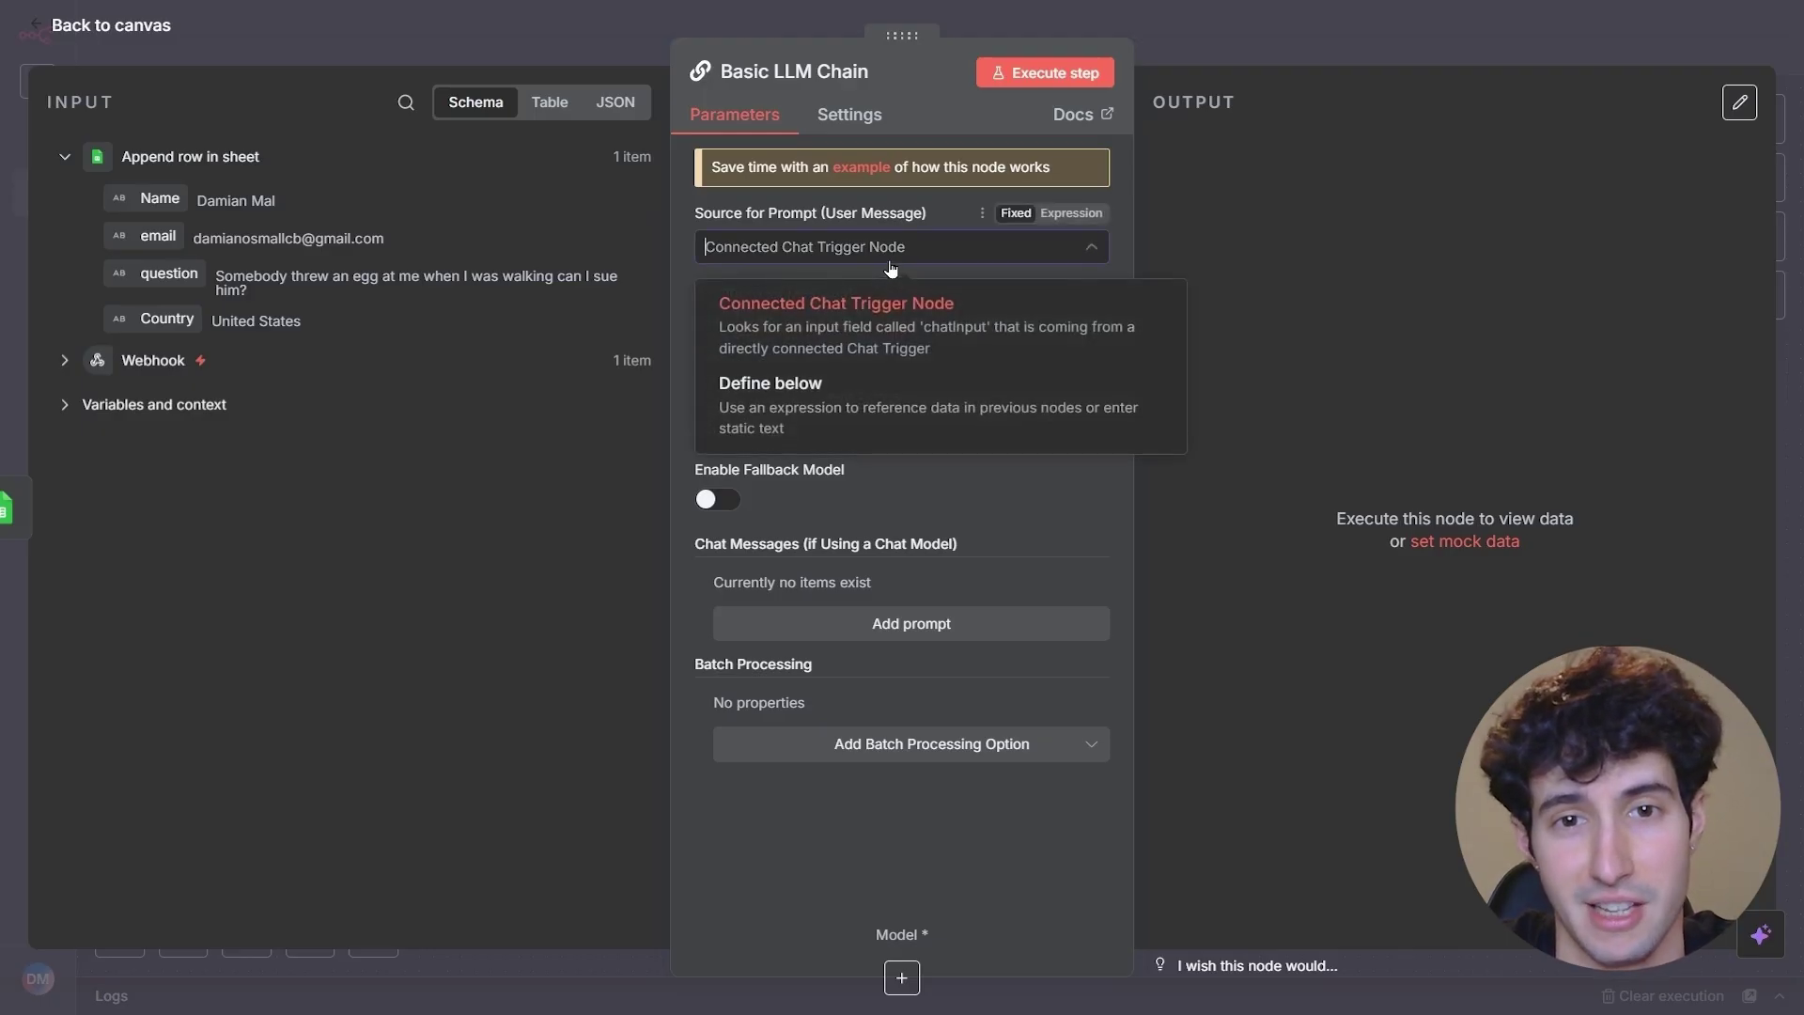
click(776, 414)
click(784, 333)
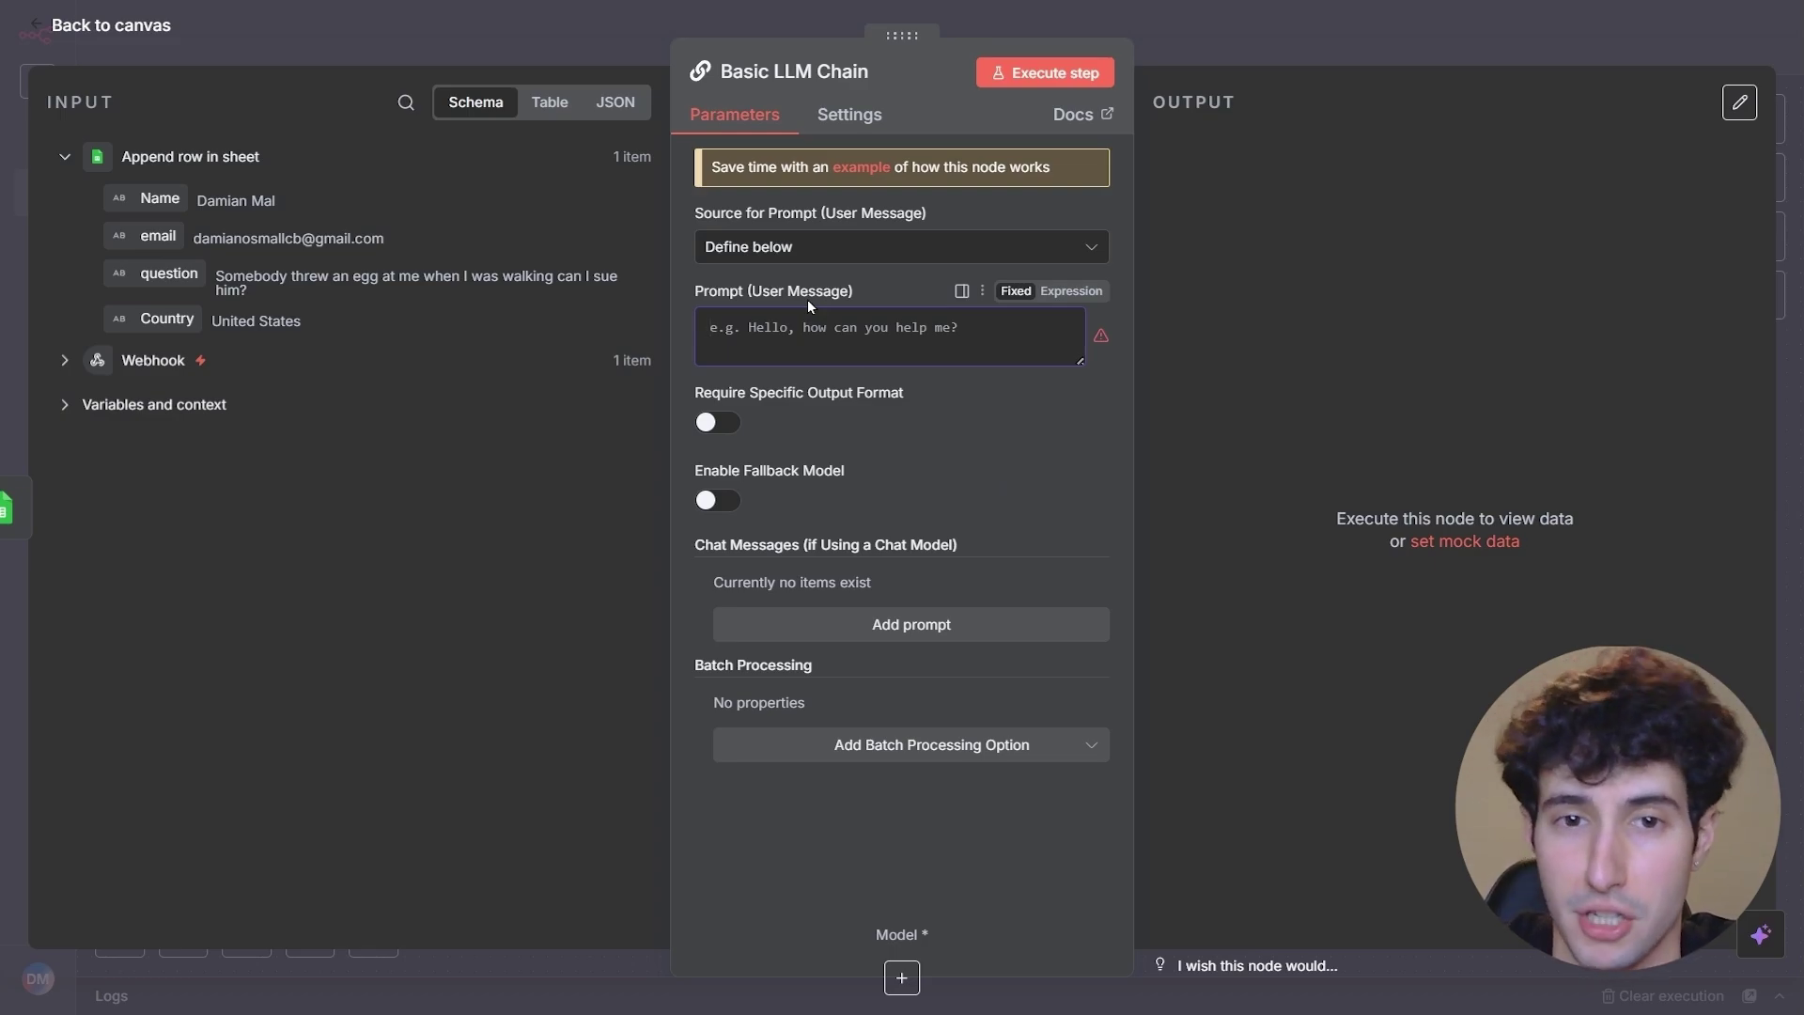
click(1072, 290)
click(1096, 328)
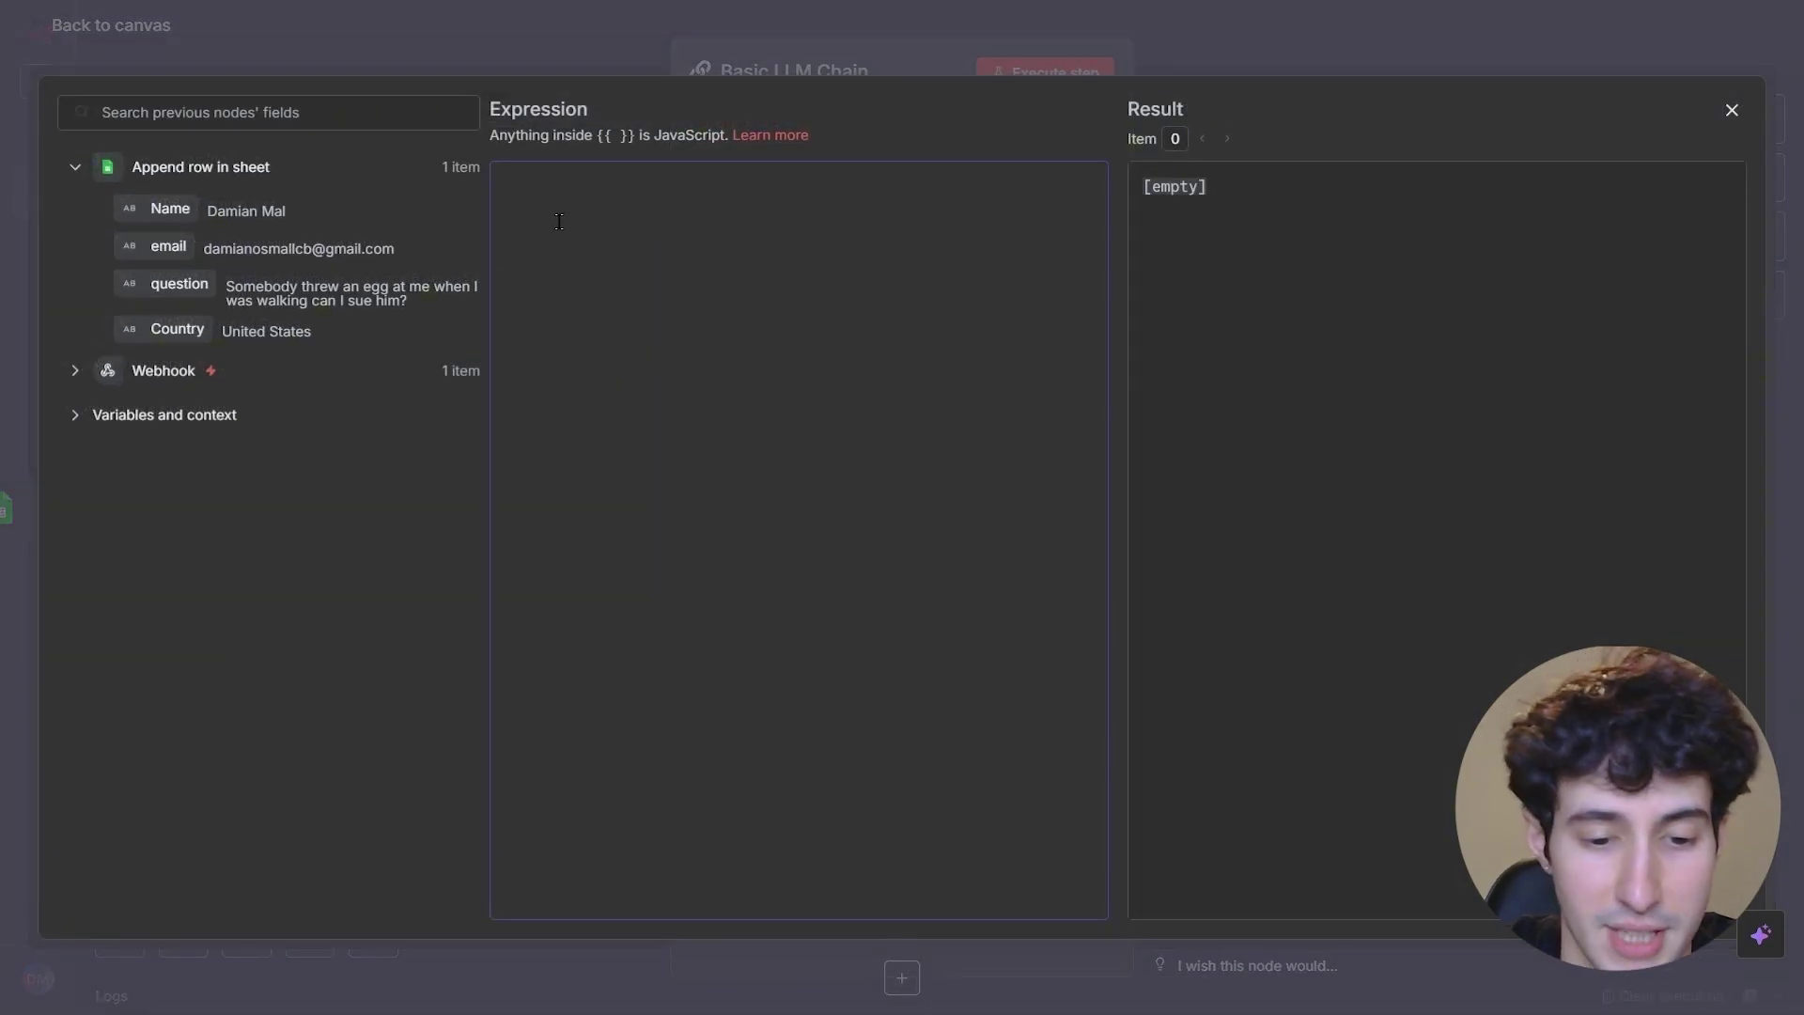
- Paste the government-websites prompt, inserting the lead's question and, after 'This is the countries as well:', the Country
text(Take this question and only return me a list of only official government websites that answer this question that I can then go and scrape.  Here is the question:)
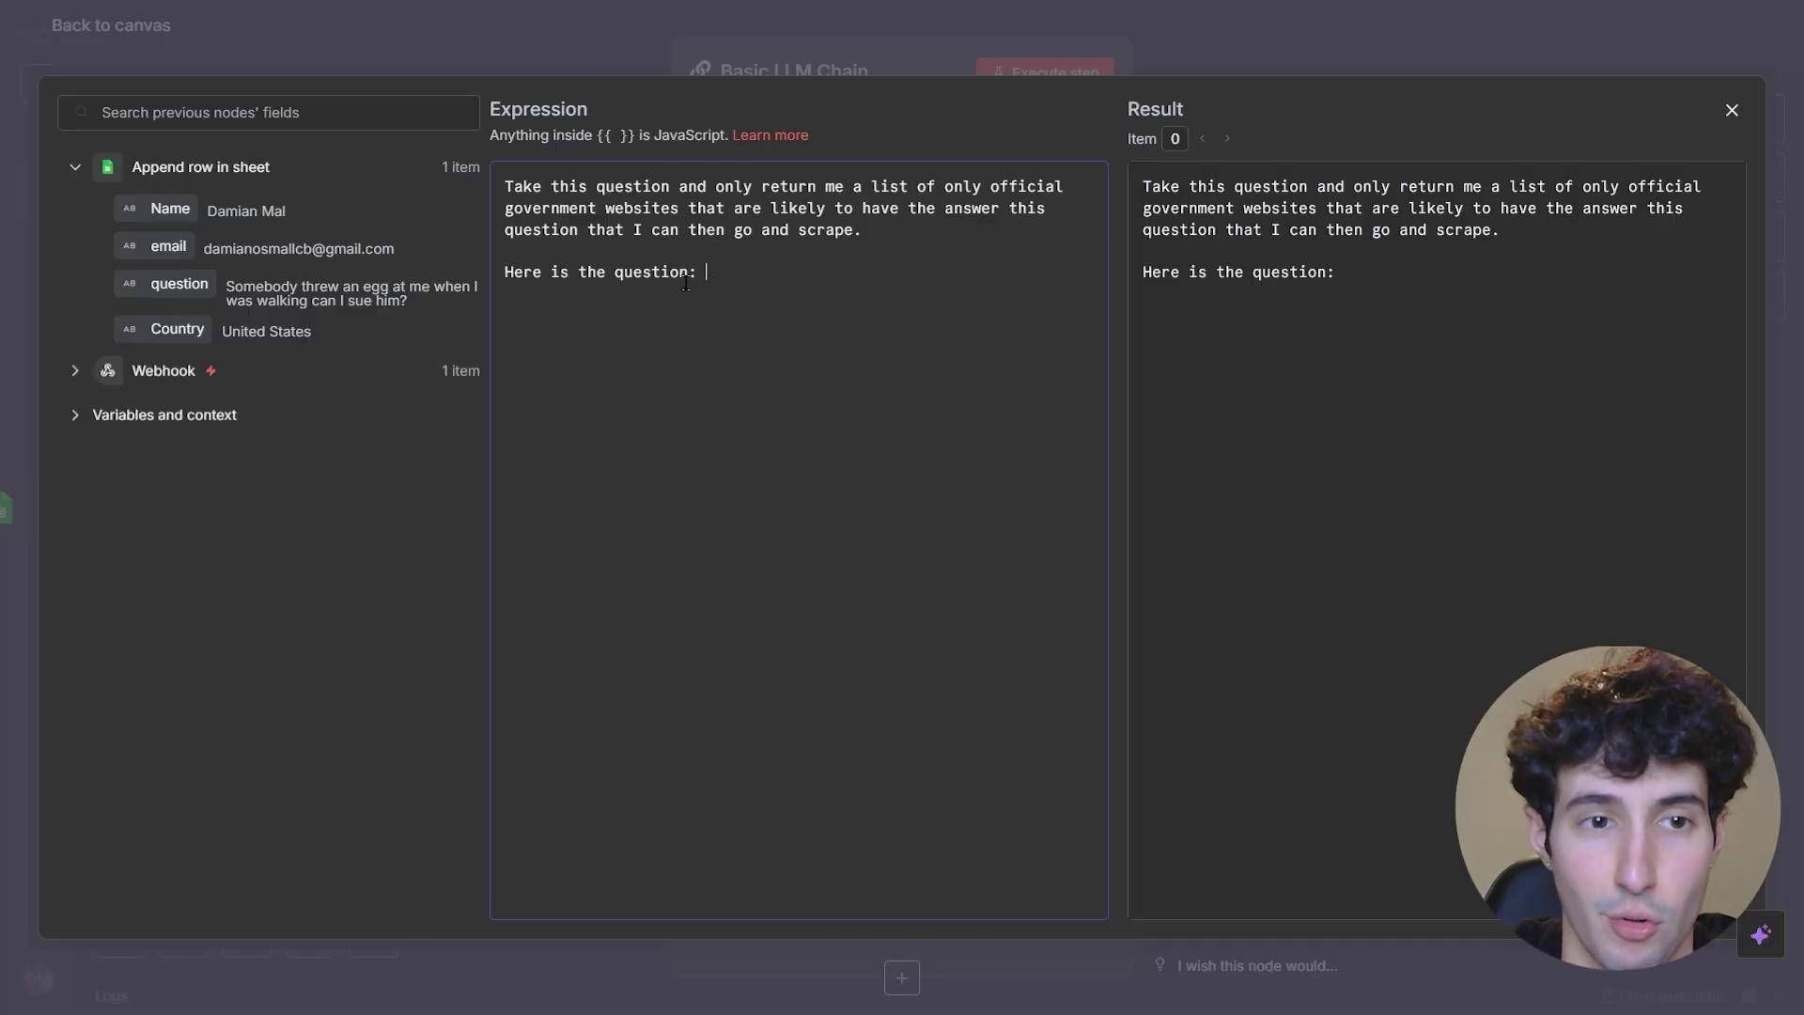
drag(173, 288, 760, 291)
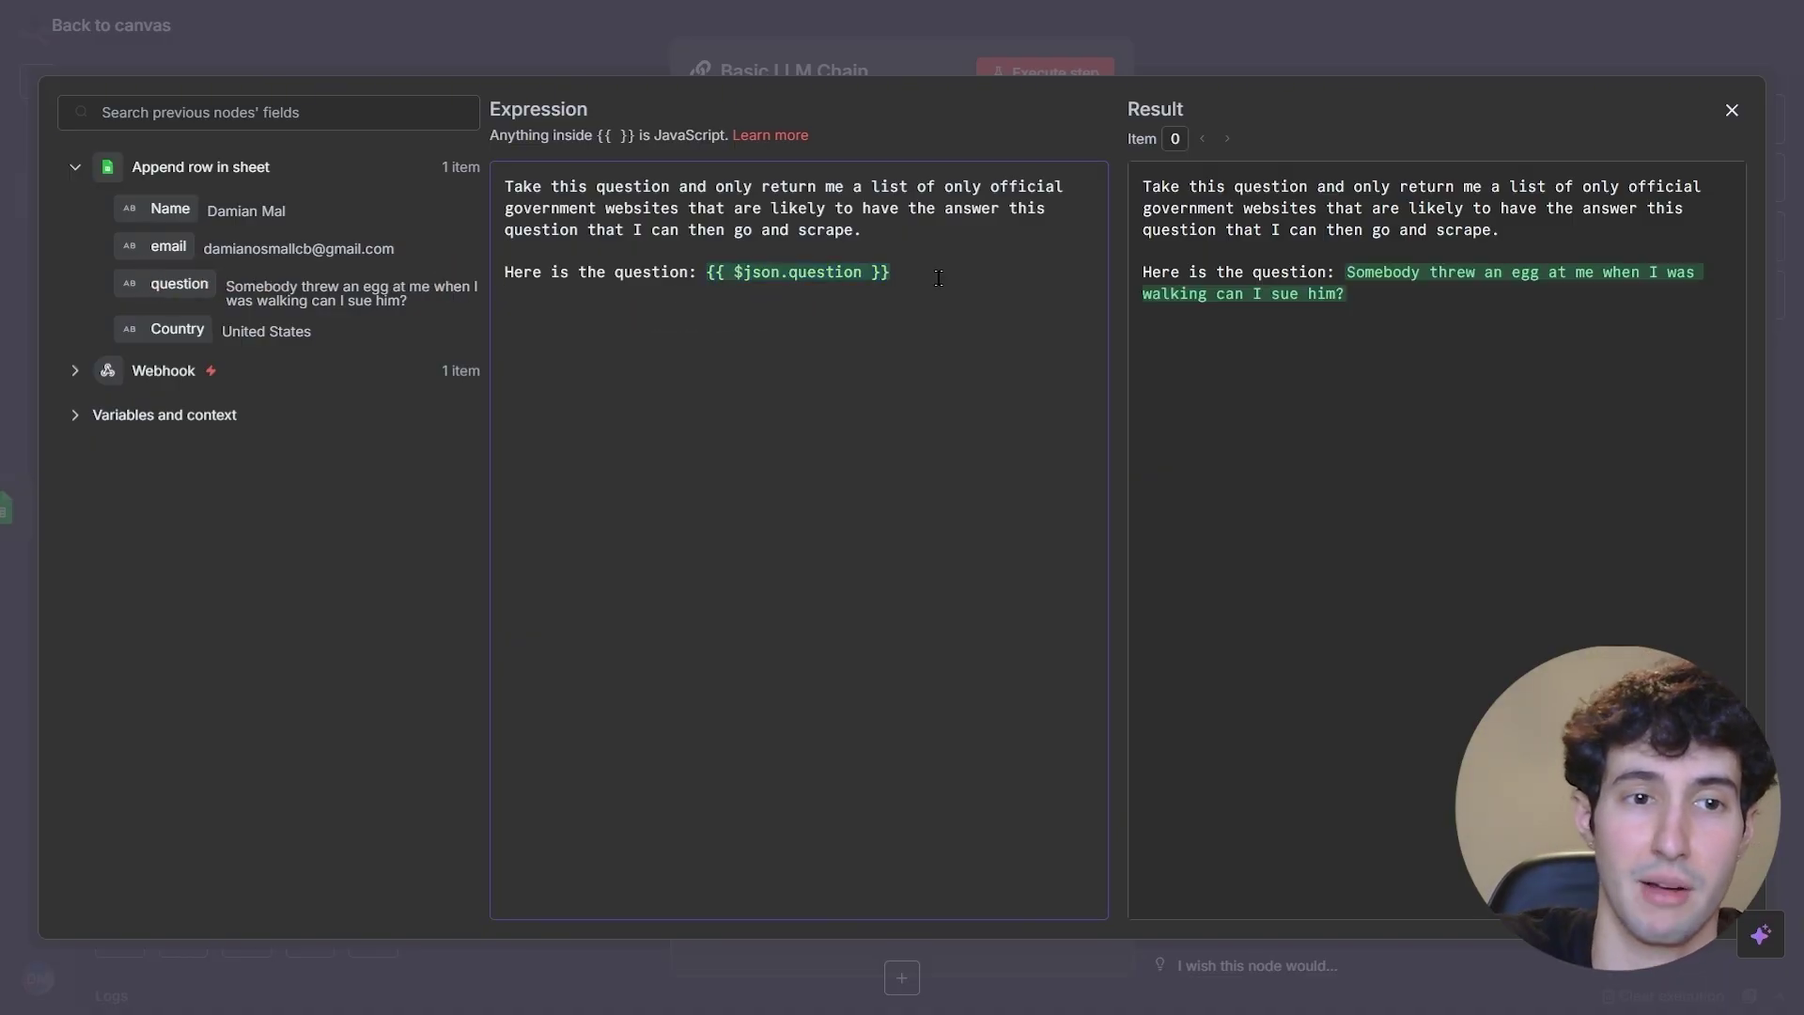
text(This is the countries as well:)
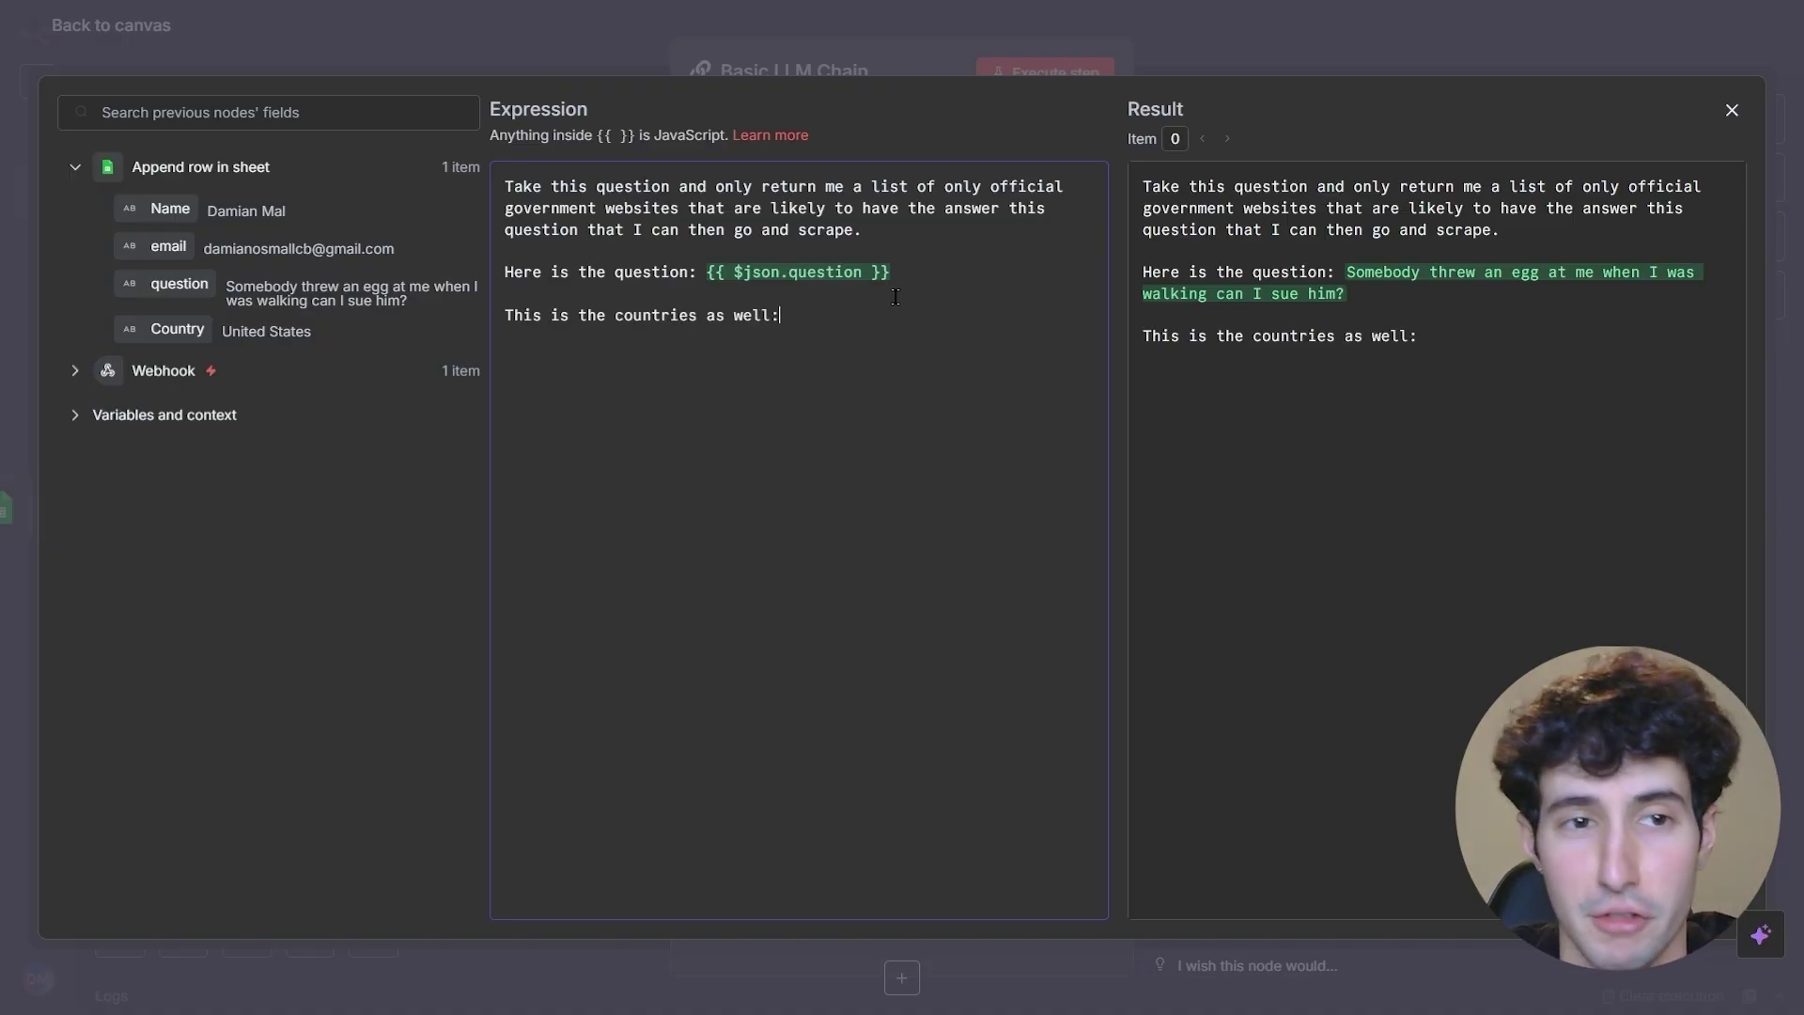
drag(210, 318, 816, 320)
click(802, 365)
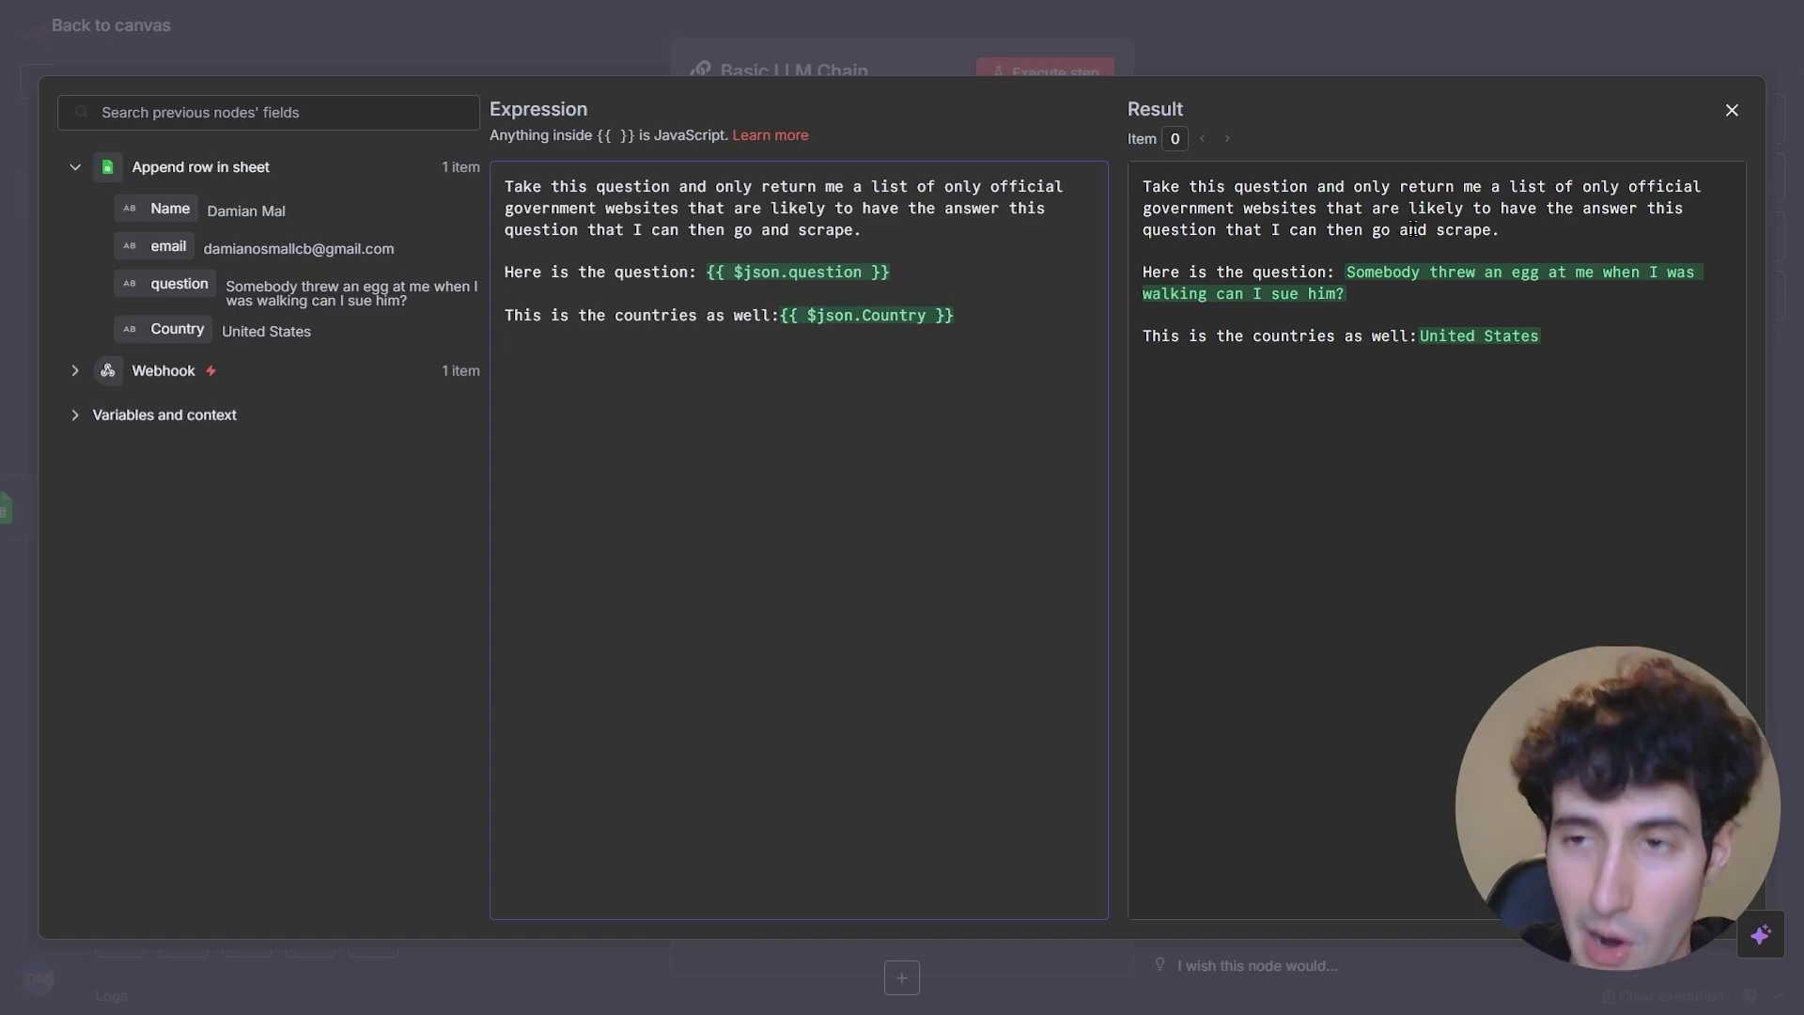
click(1723, 122)
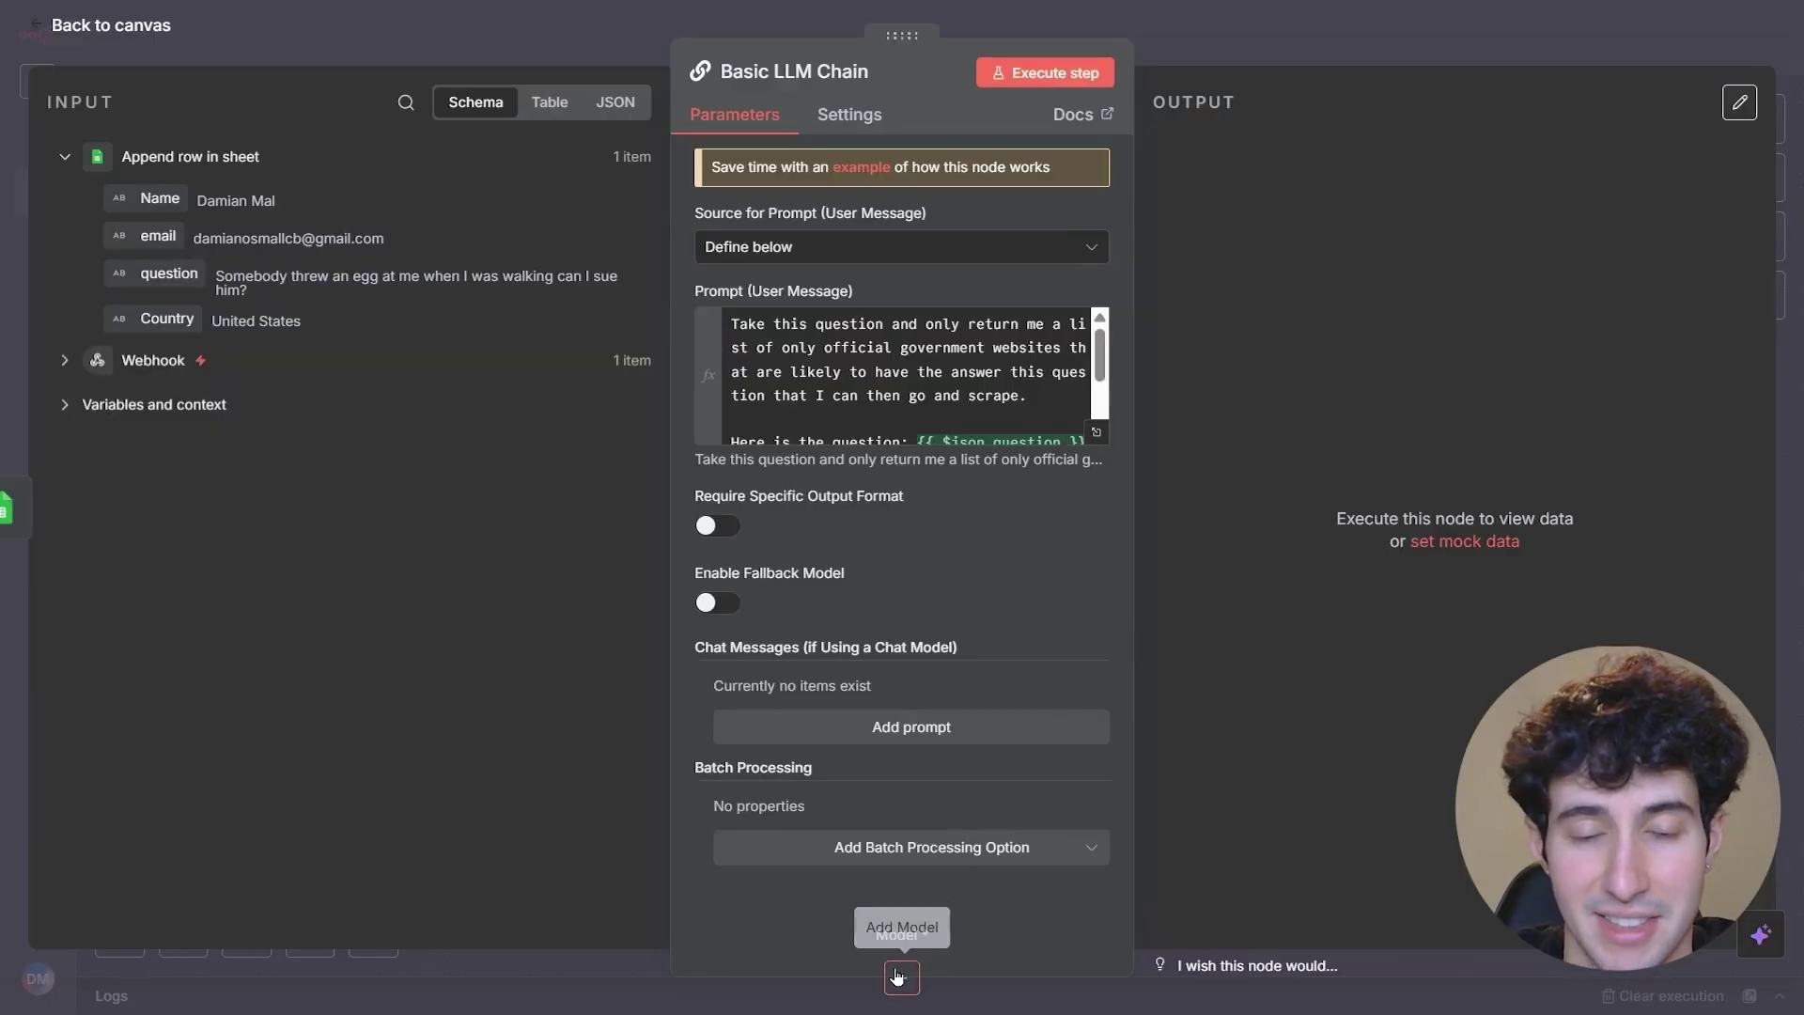
- Attach an OpenAI Chat Model to the chain and start creating a new OpenAI credential
click(897, 978)
text(ope)
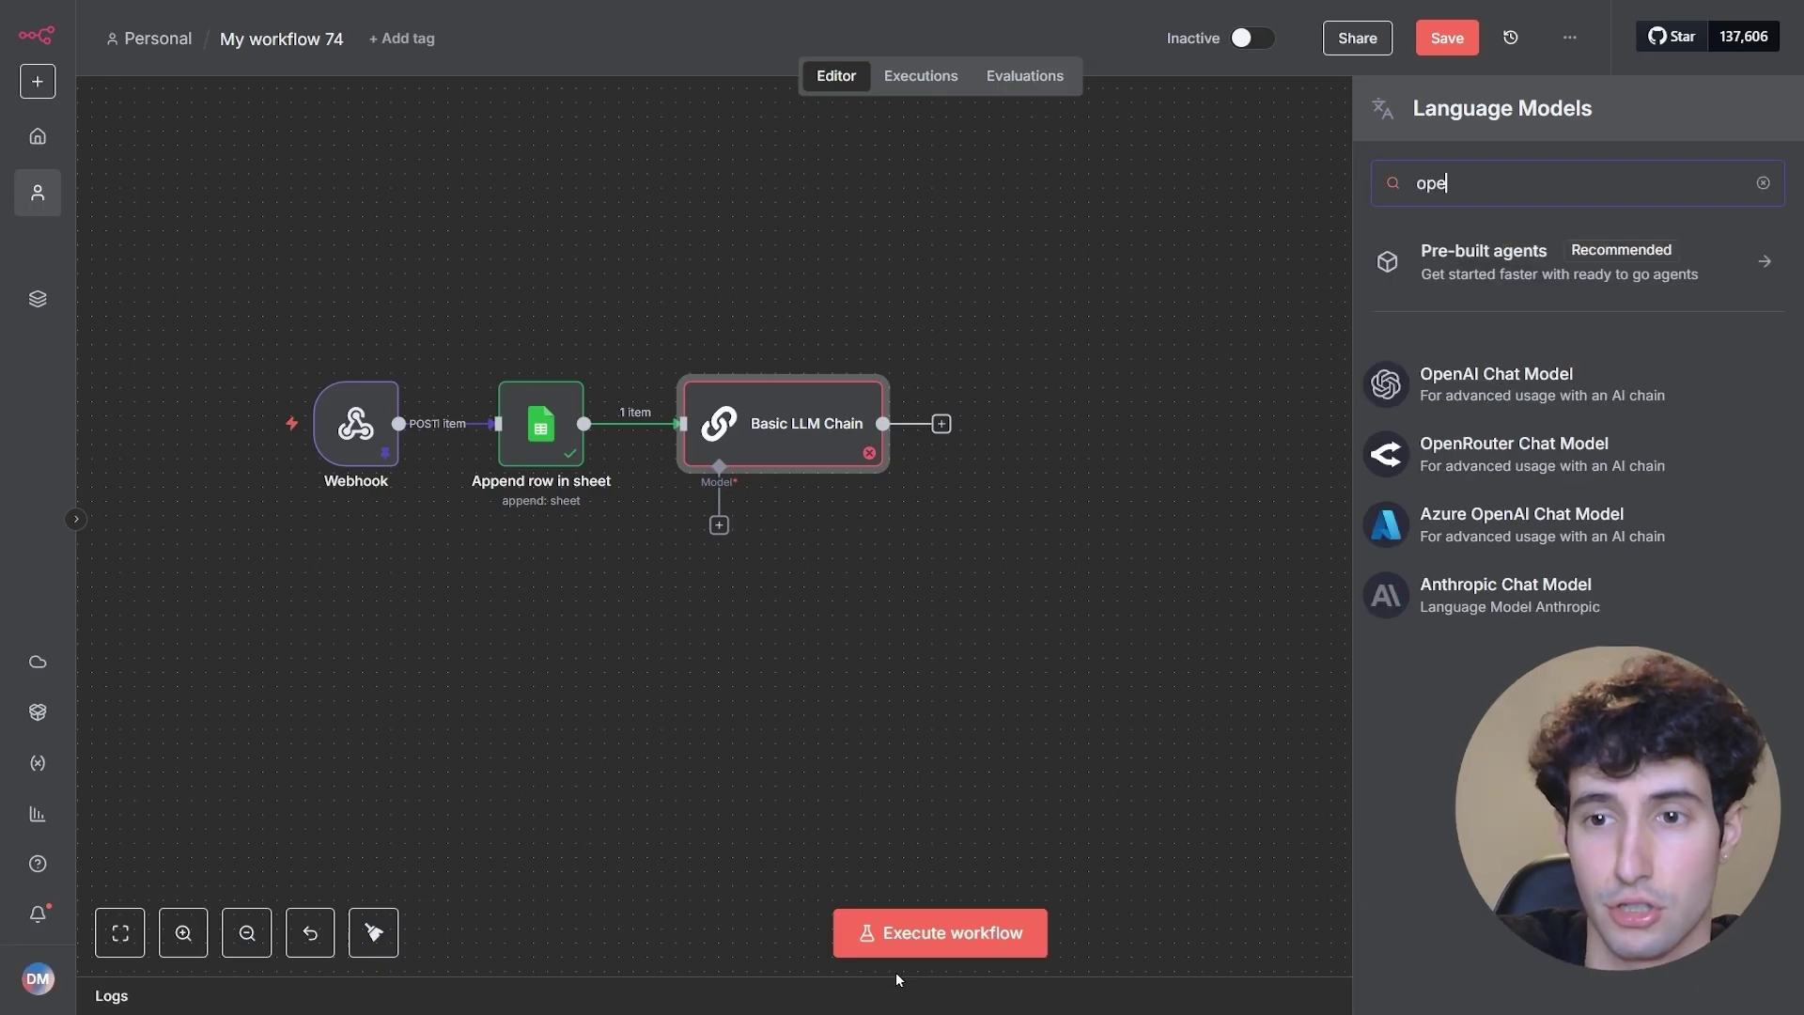
click(1449, 402)
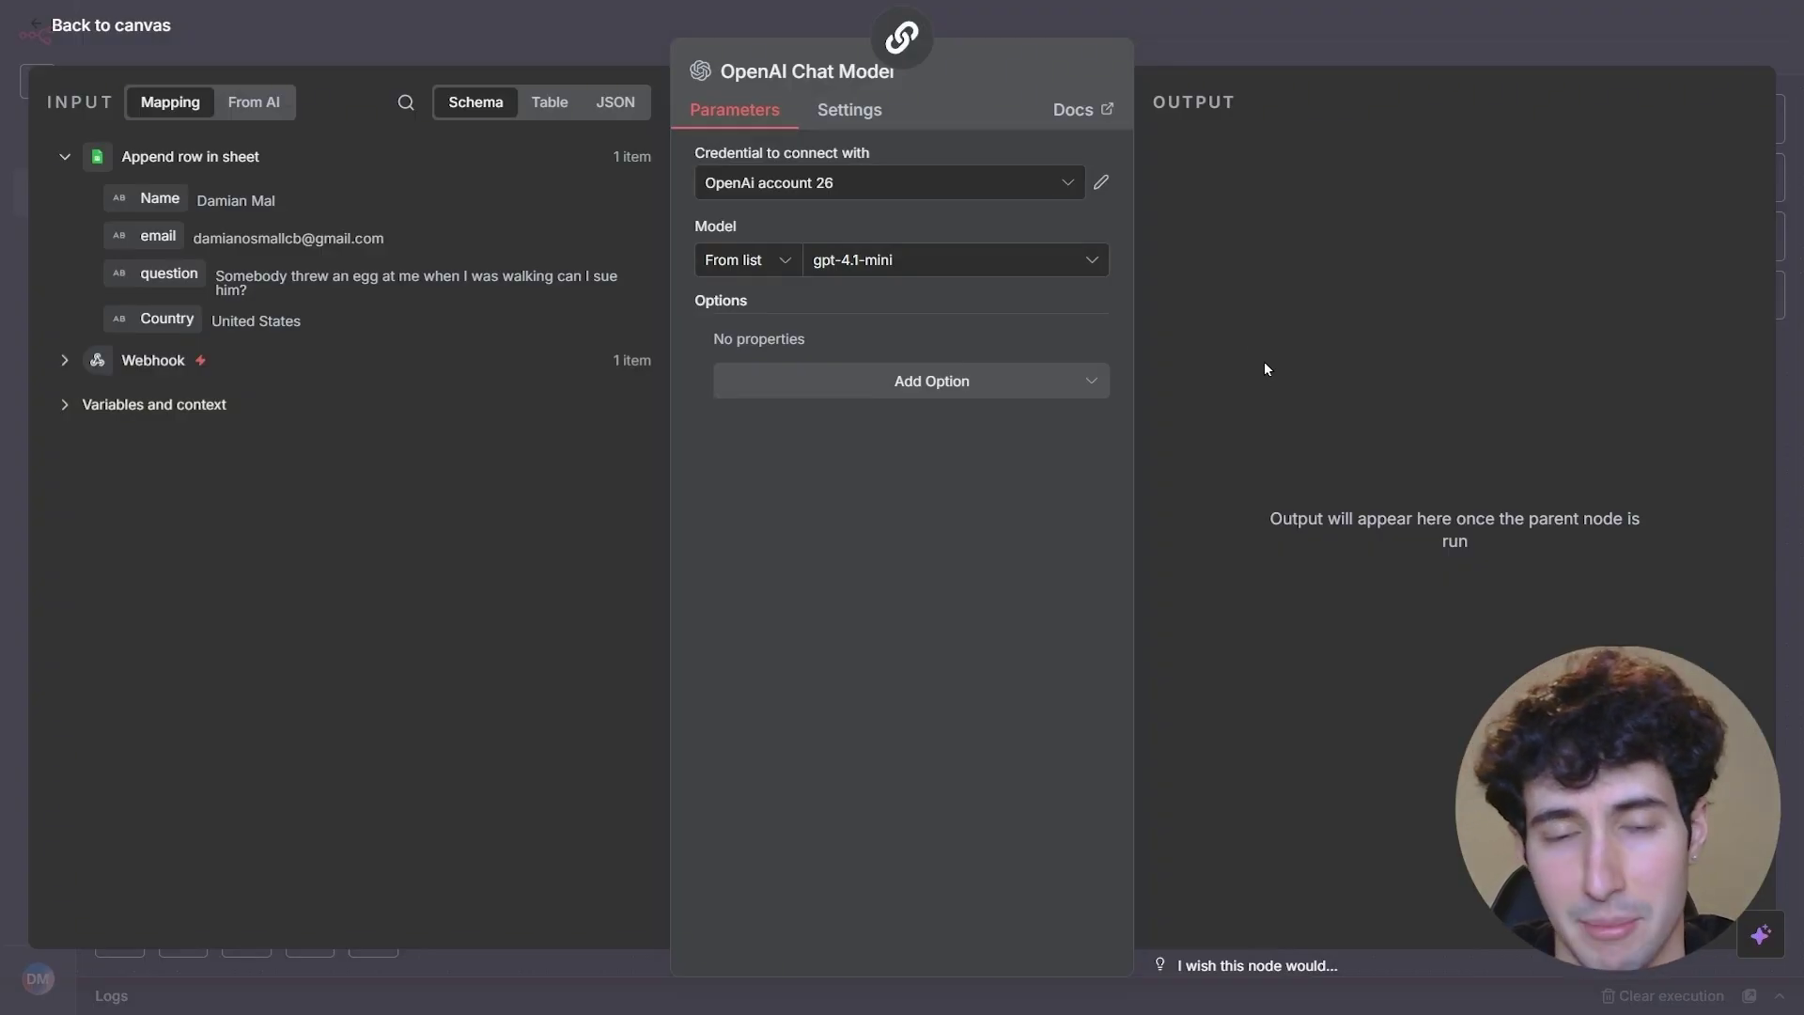
click(808, 190)
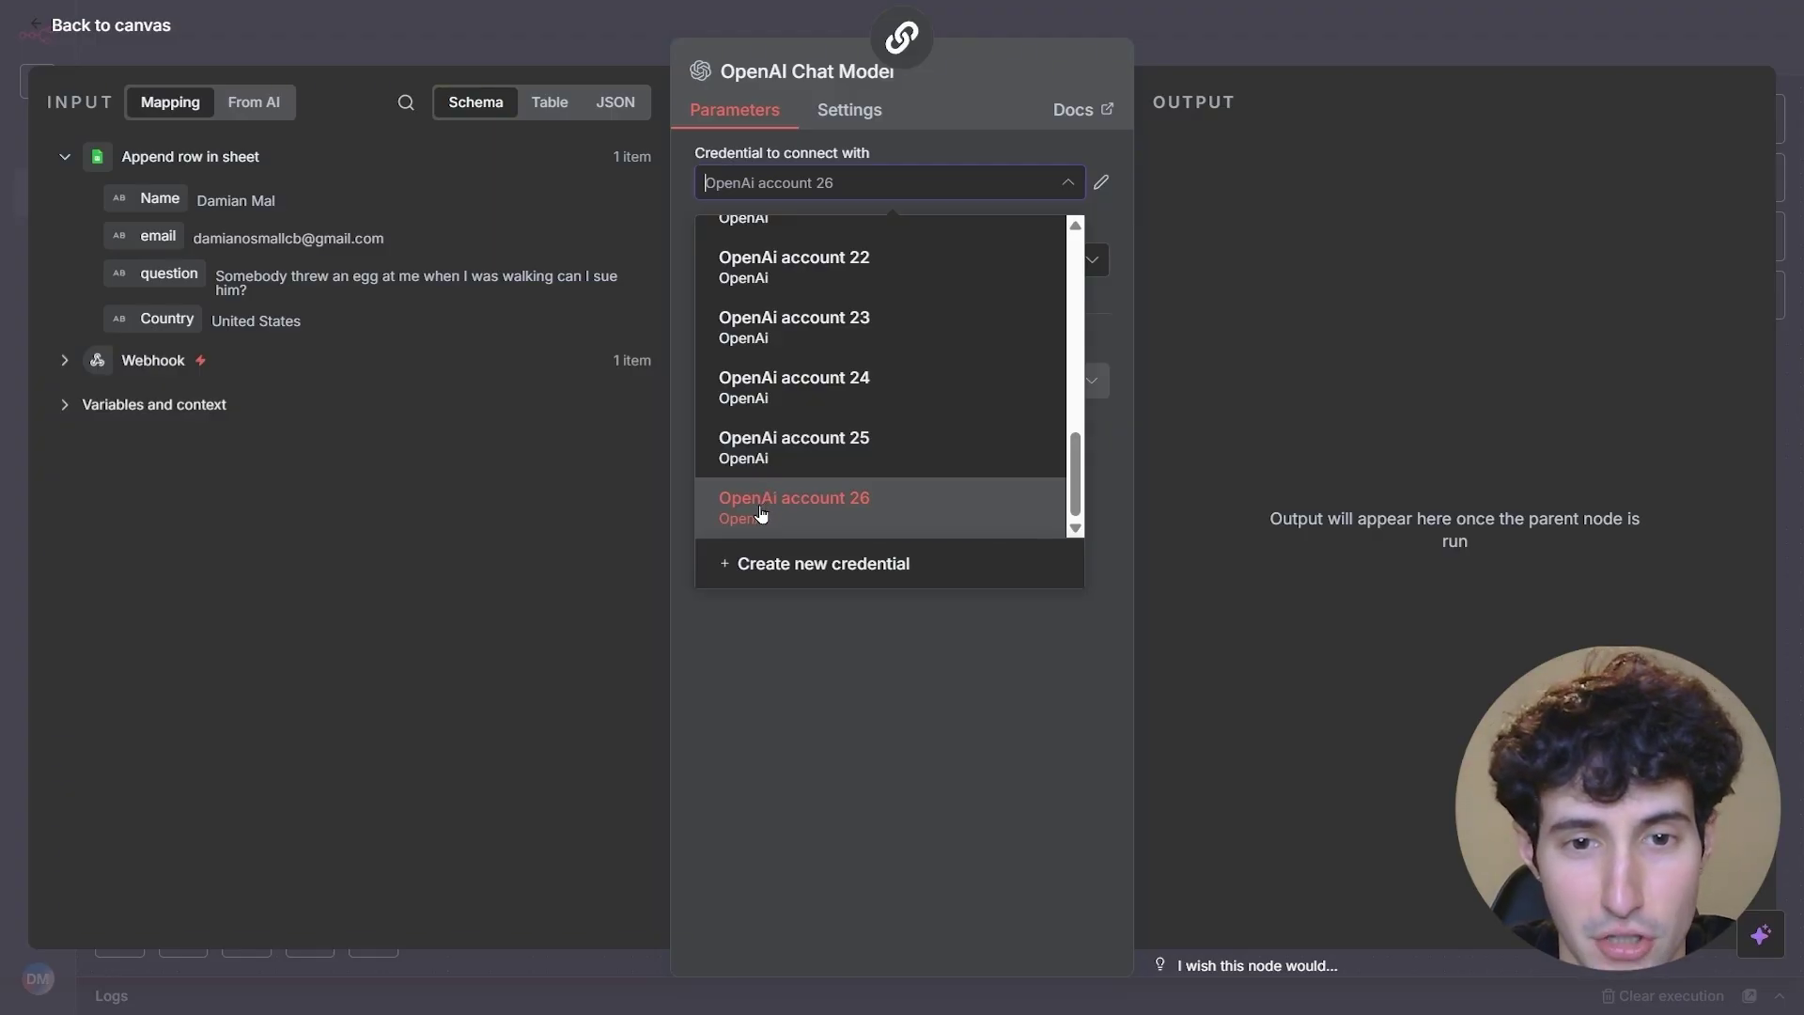
click(770, 568)
click(541, 393)
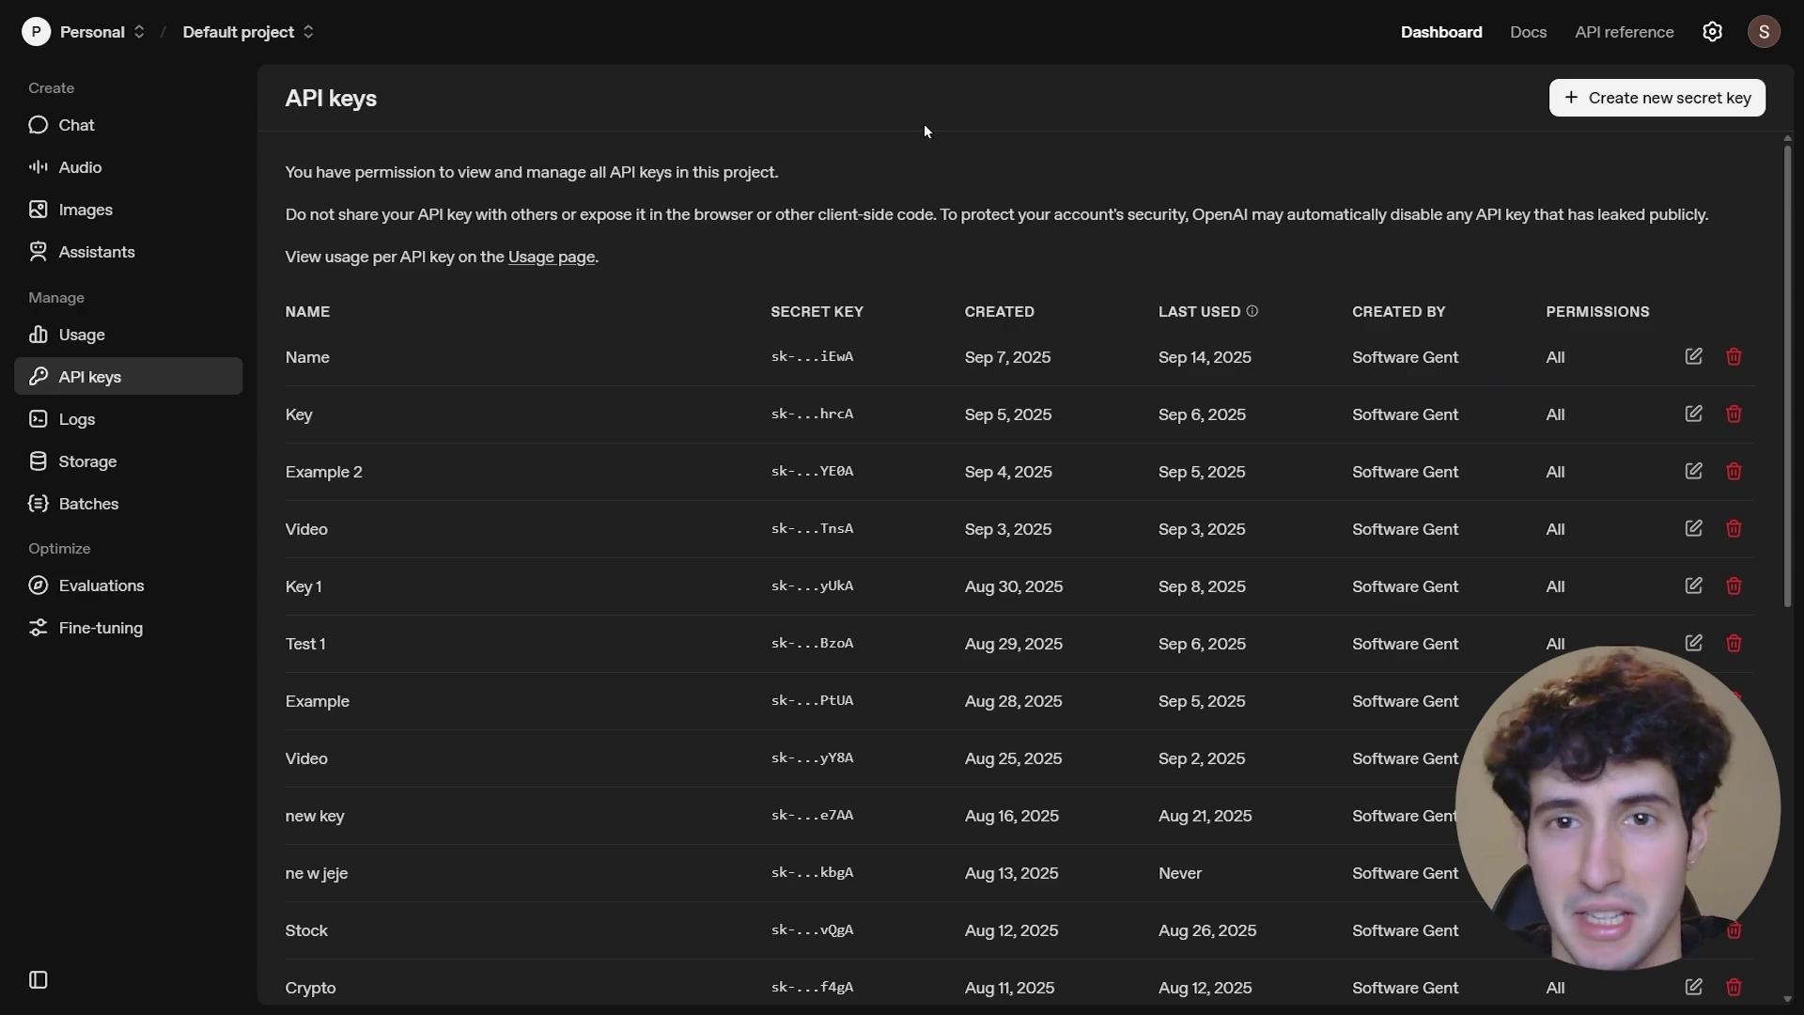
- Generate a new named secret API key on OpenAI Platform and copy it
click(1603, 111)
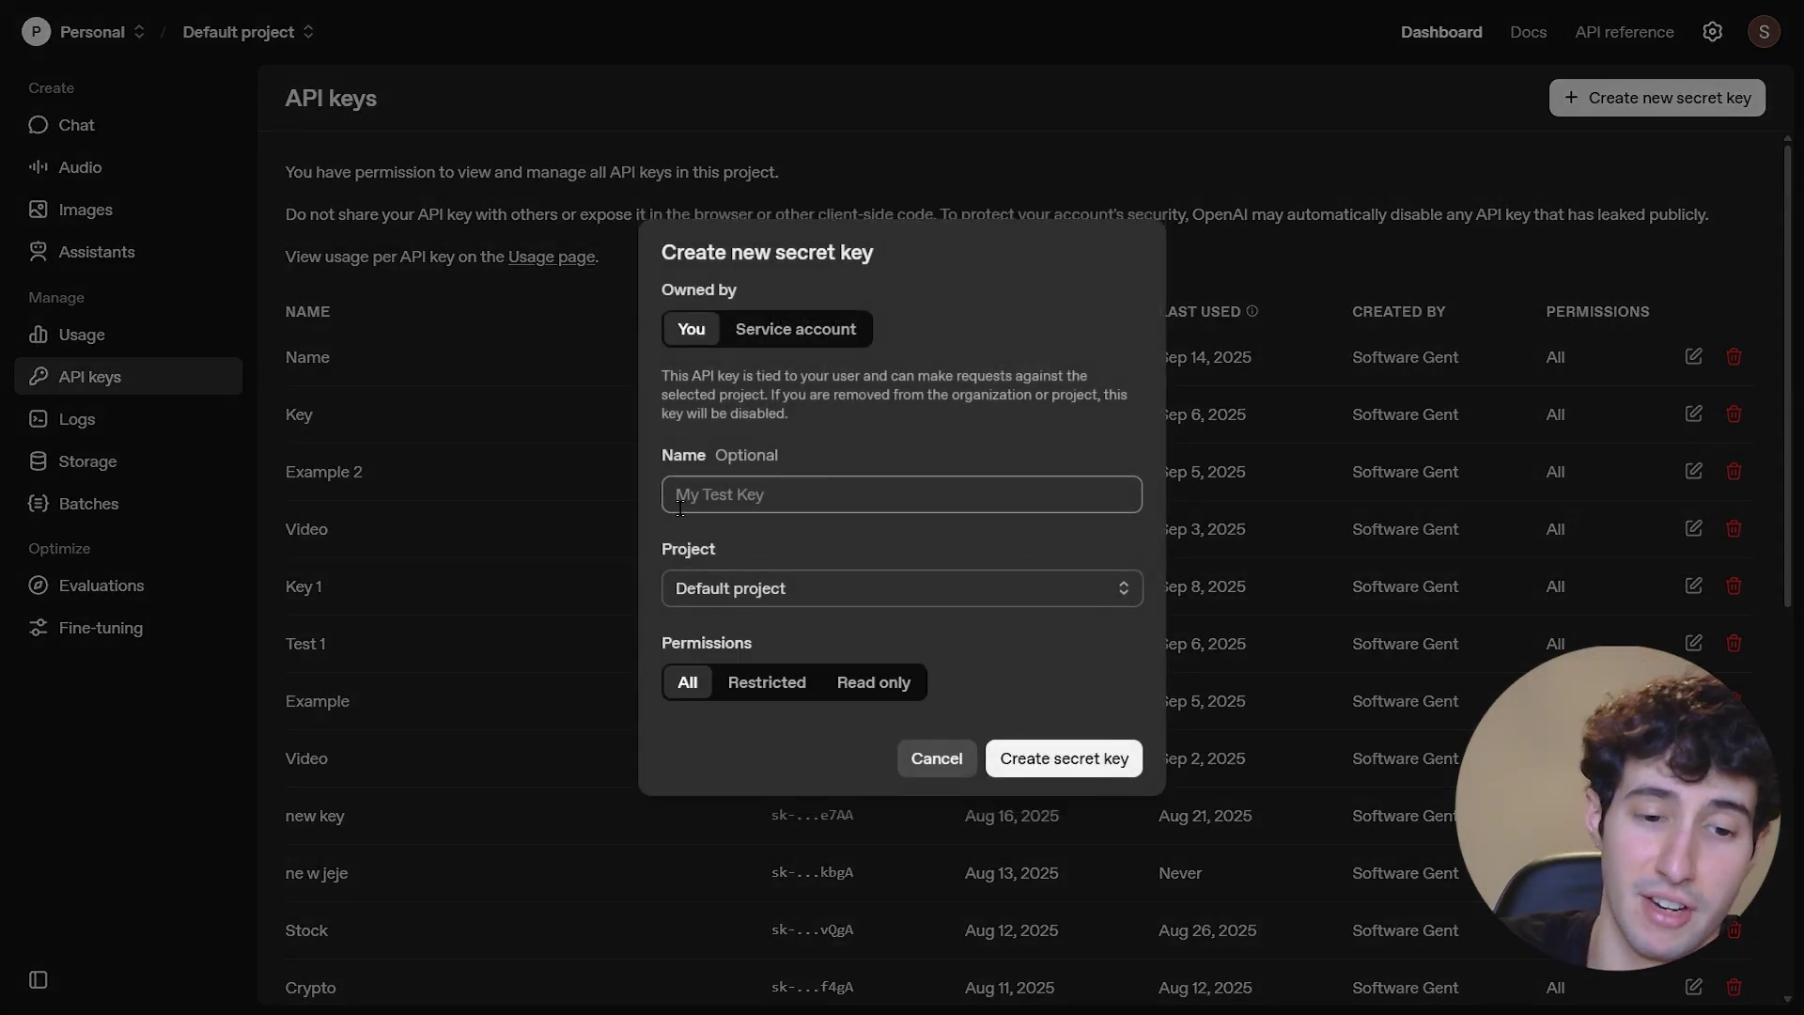
text(Damian)
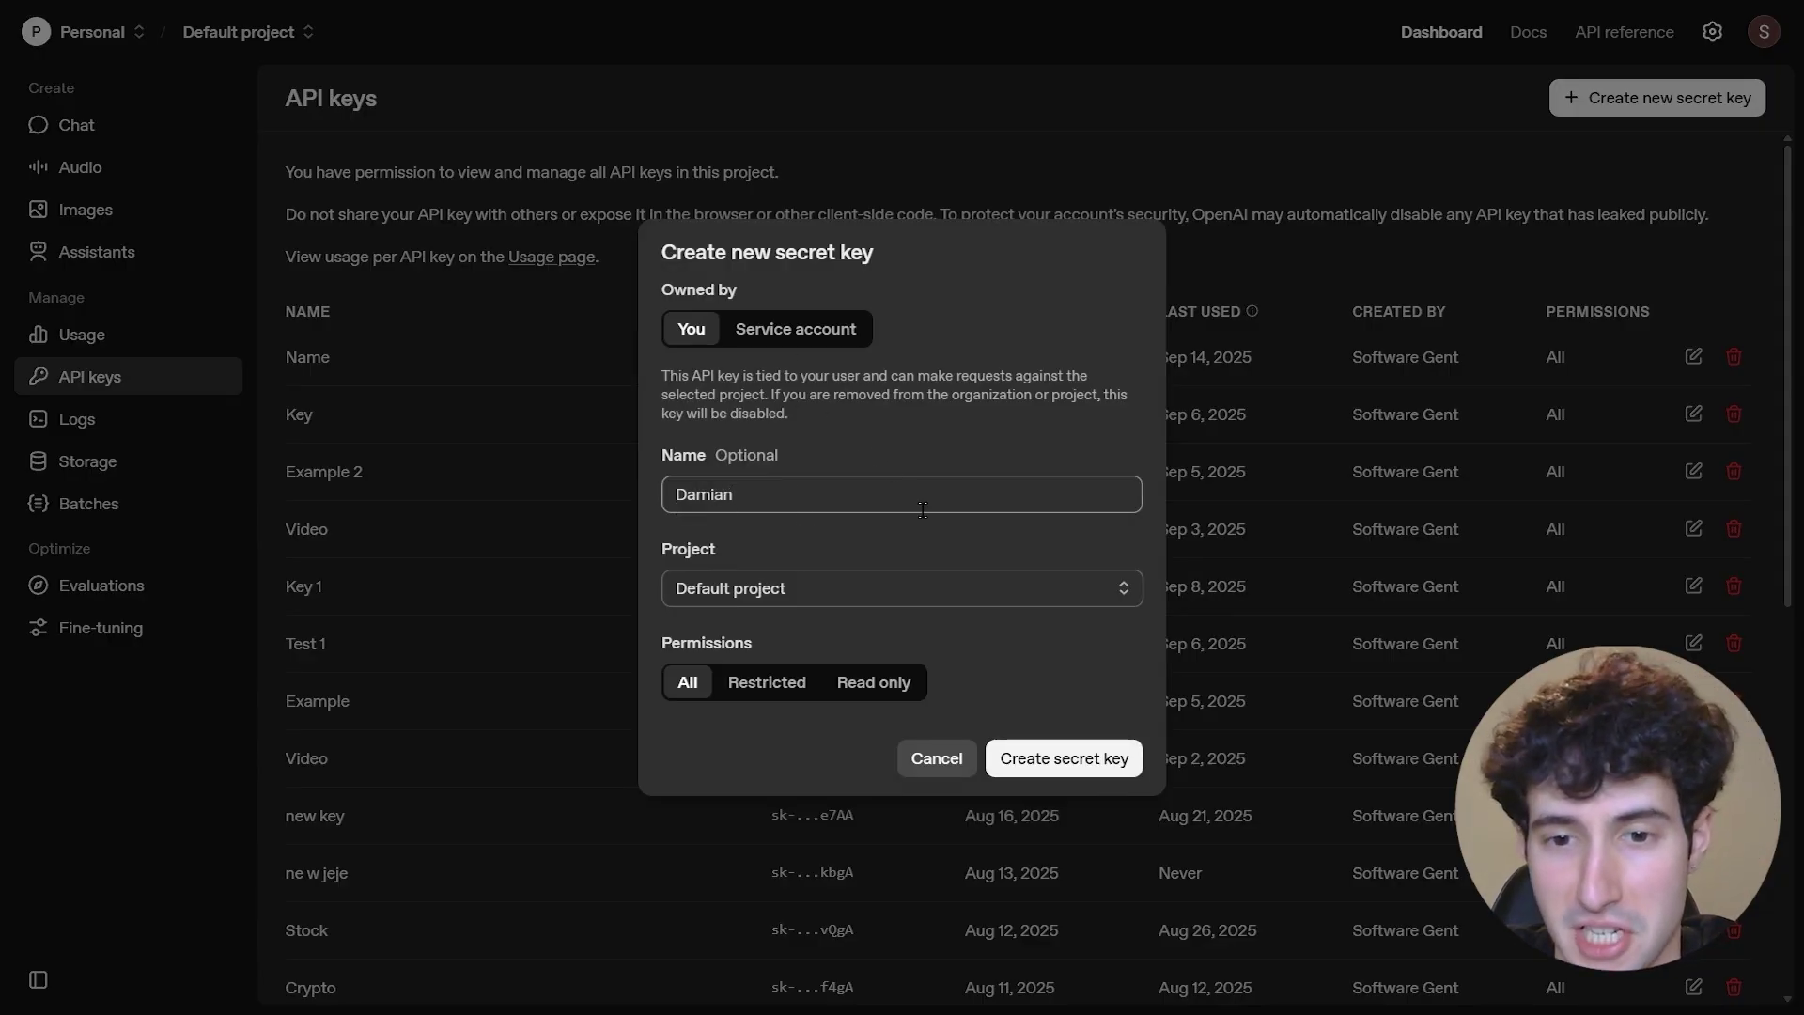
click(1041, 759)
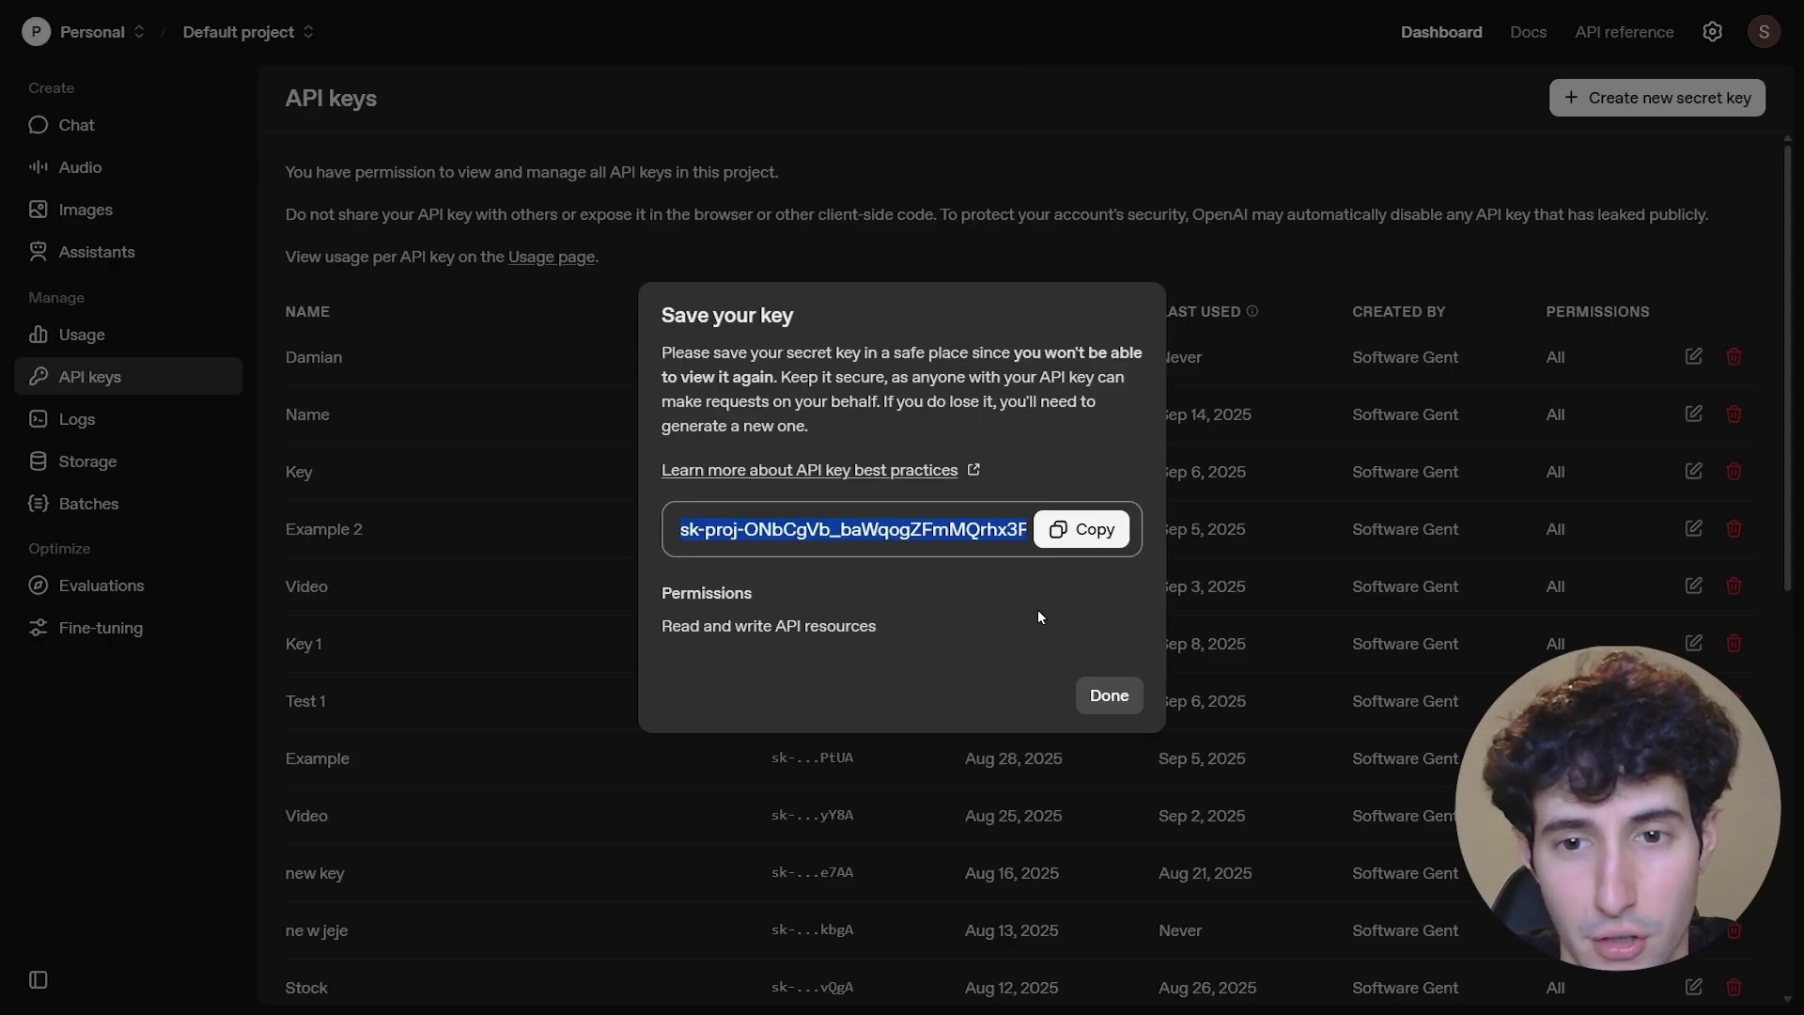
click(1060, 536)
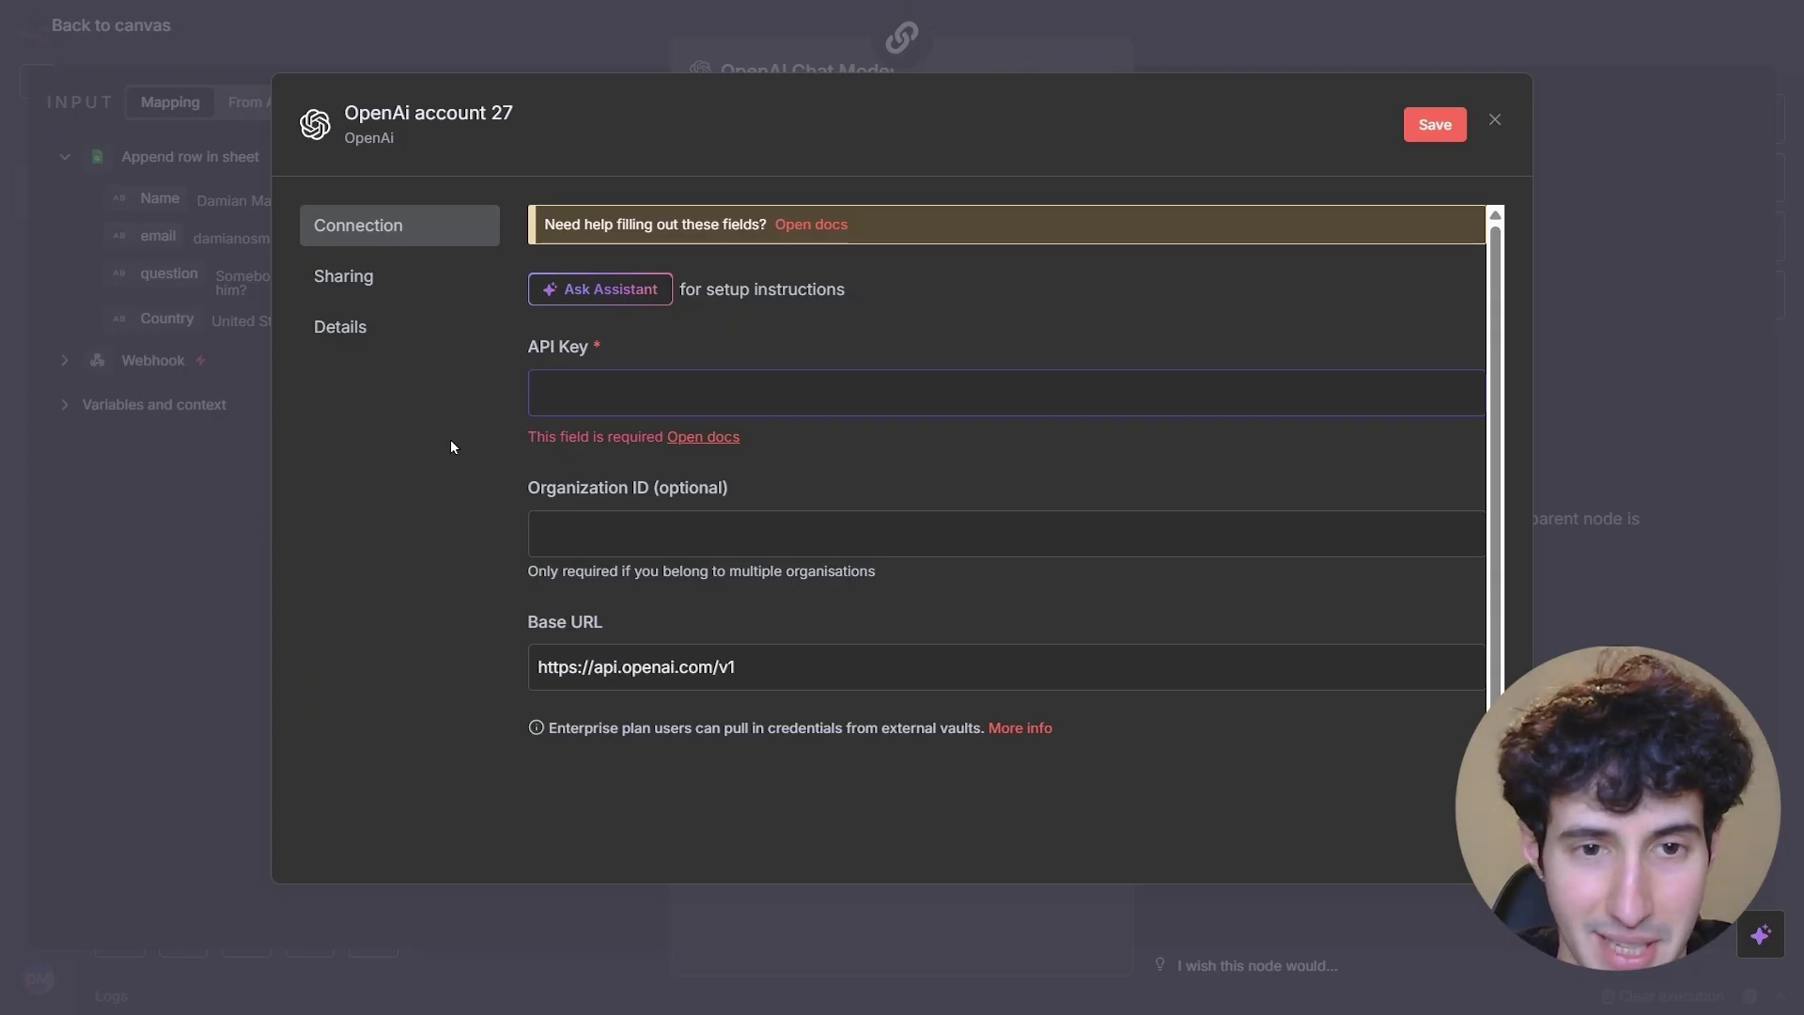
- Save the new API key in the OpenAi account 27 credential and test it successfully
key(ctrl+v)
click(1077, 237)
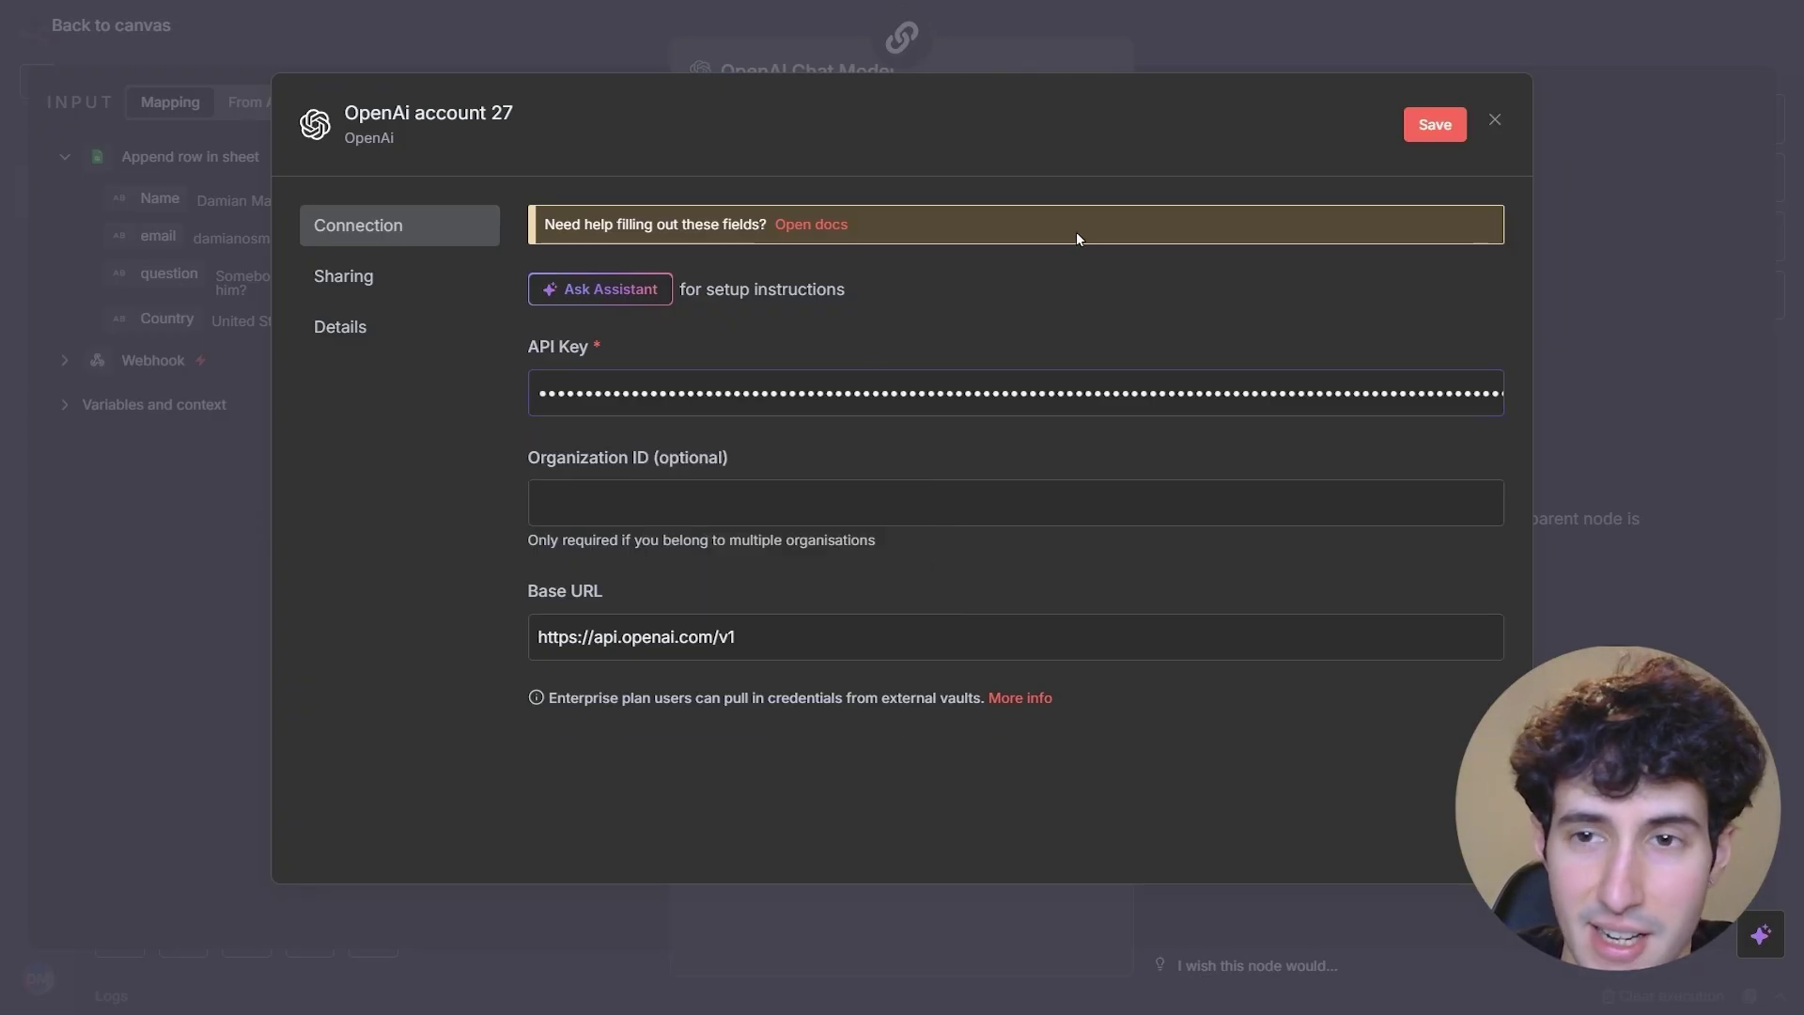
click(1424, 125)
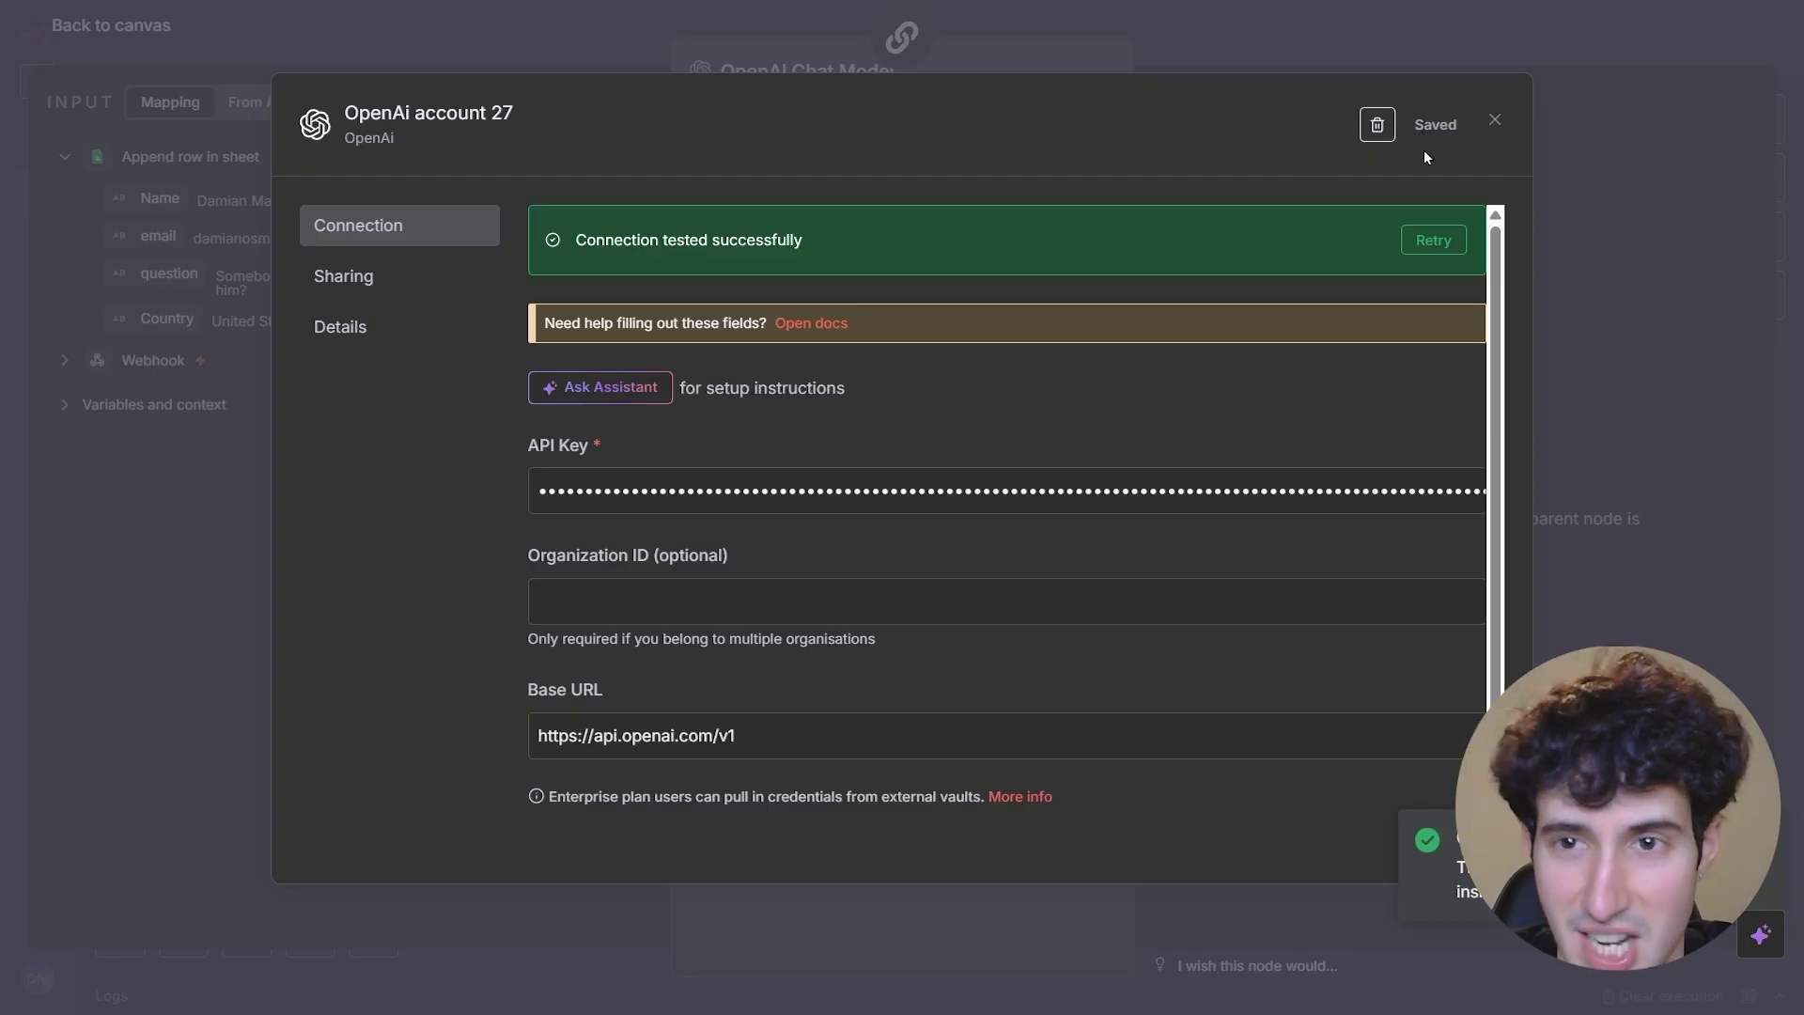
click(1495, 120)
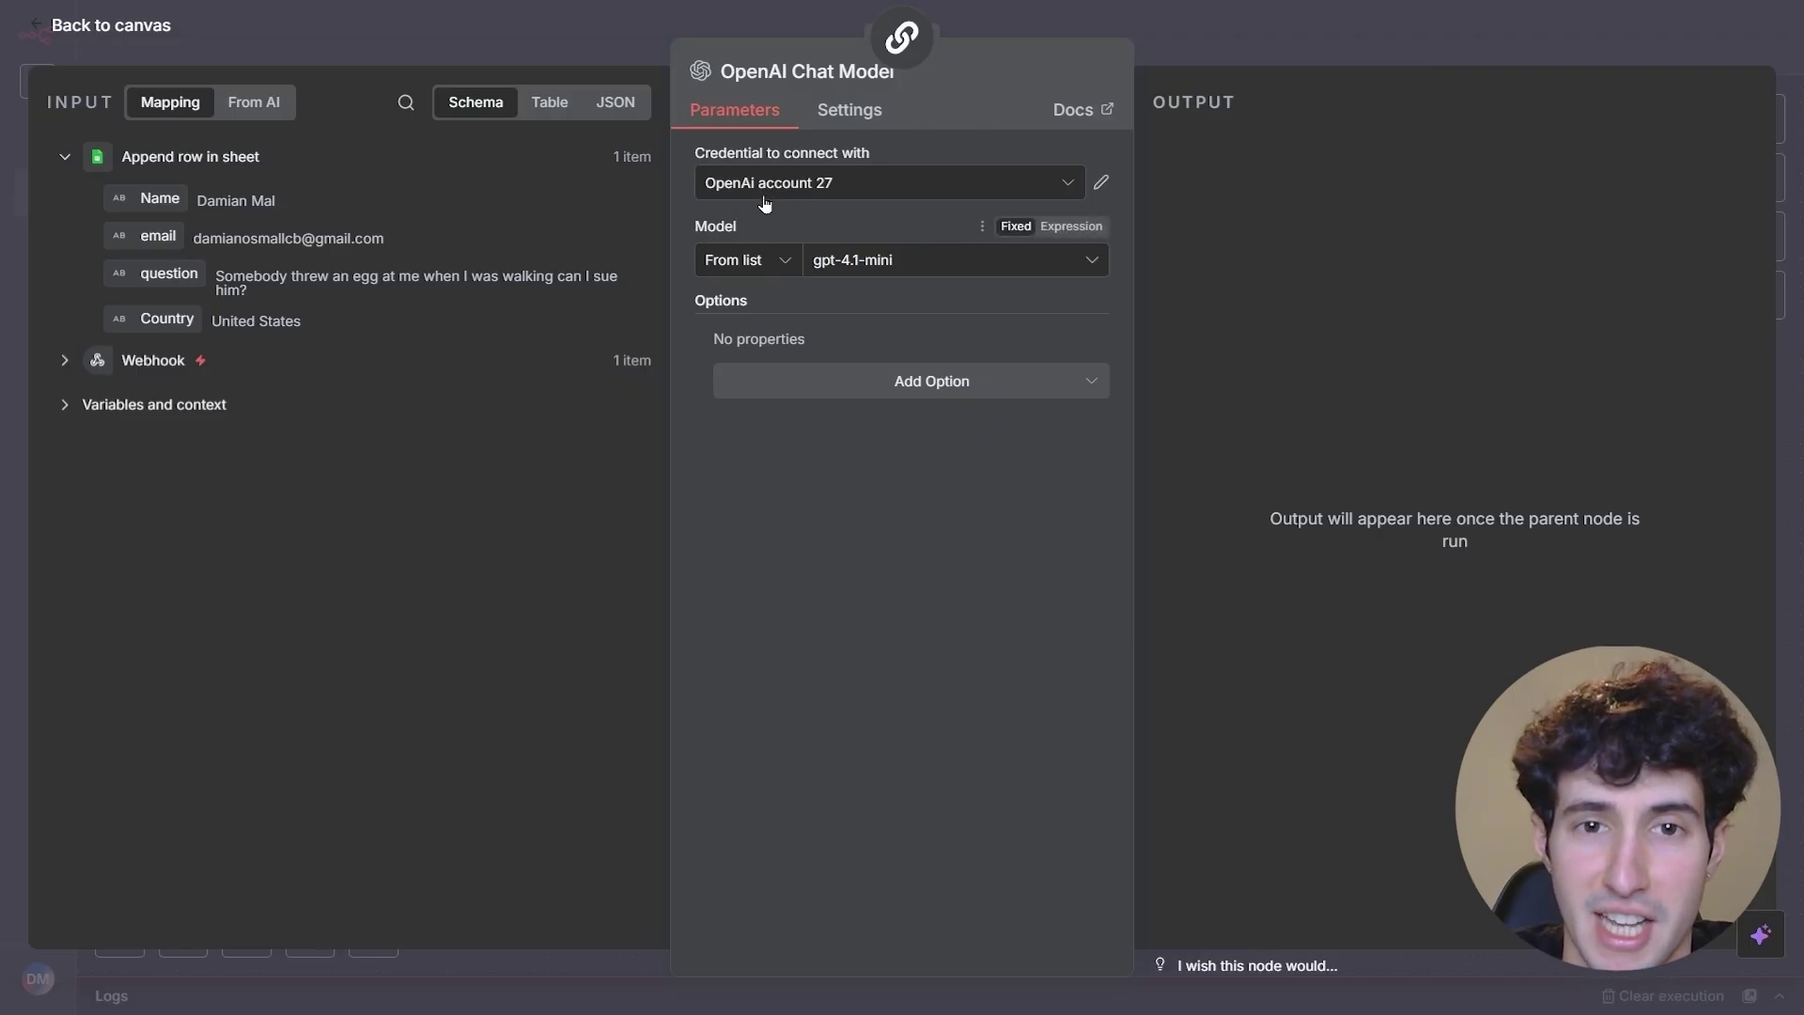
- Switch the OpenAI Chat Model to gpt-4o-mini-search-preview
click(846, 267)
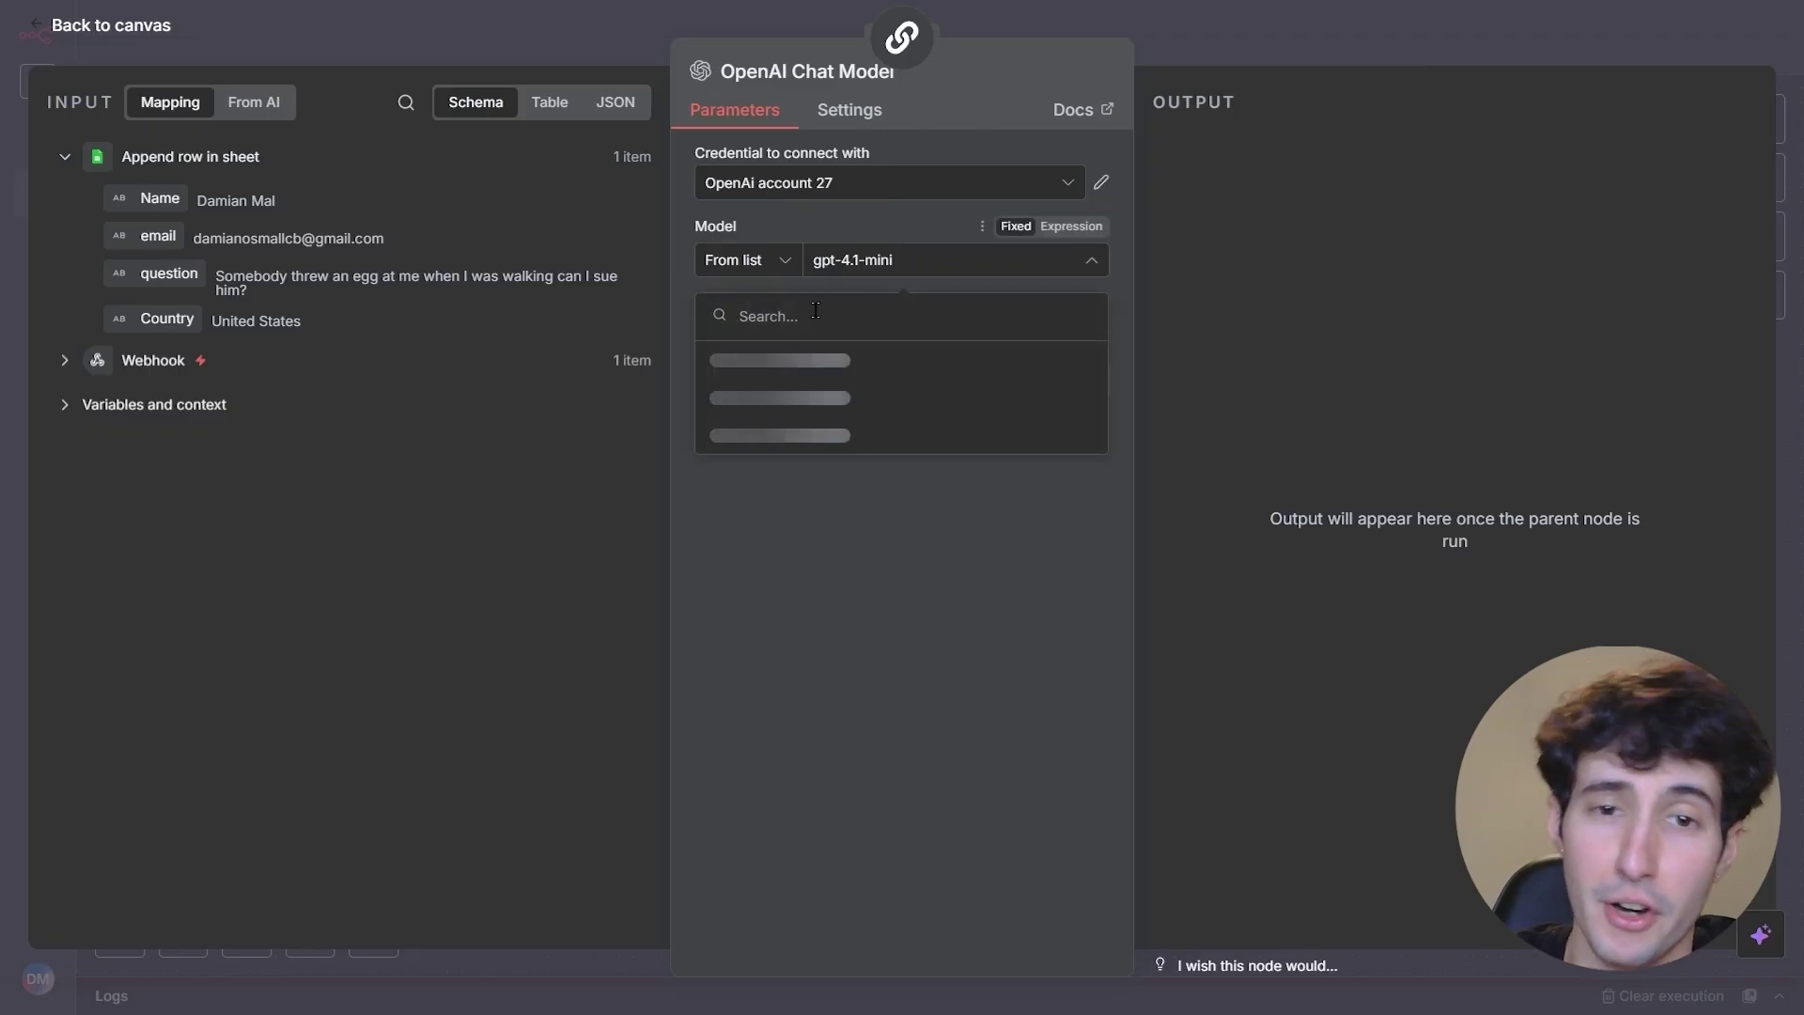
text(search)
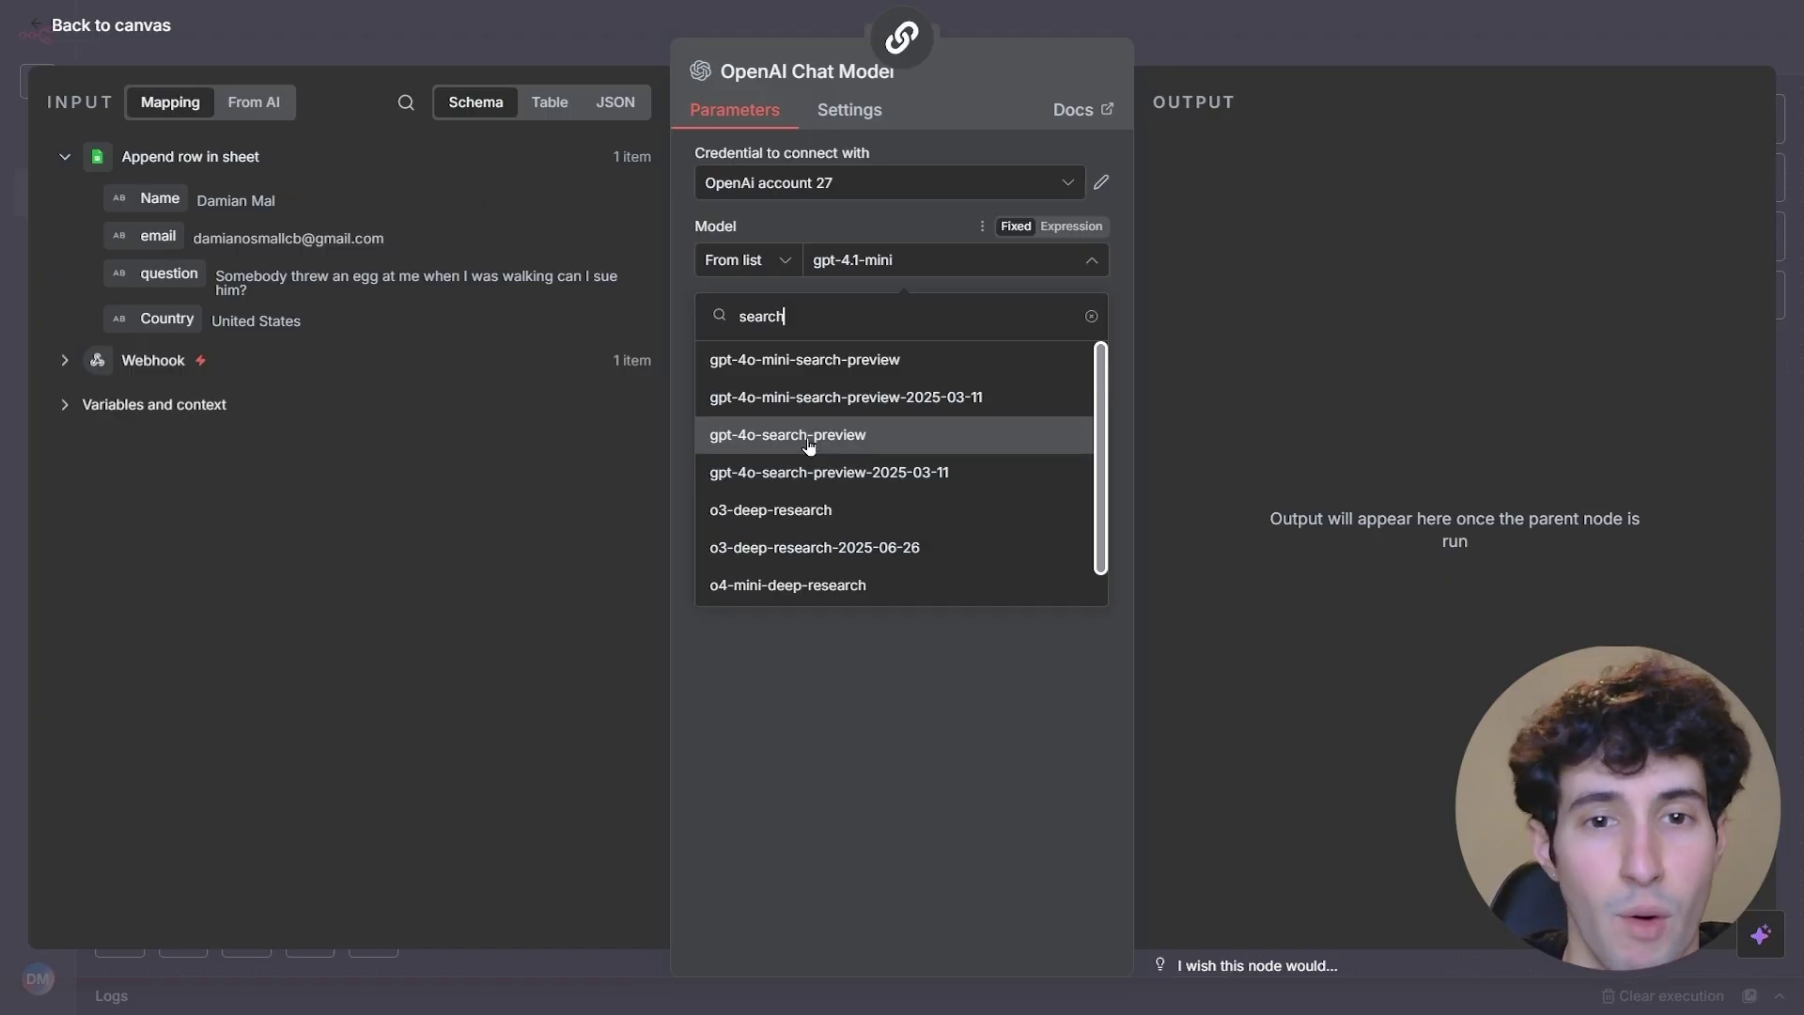
click(777, 362)
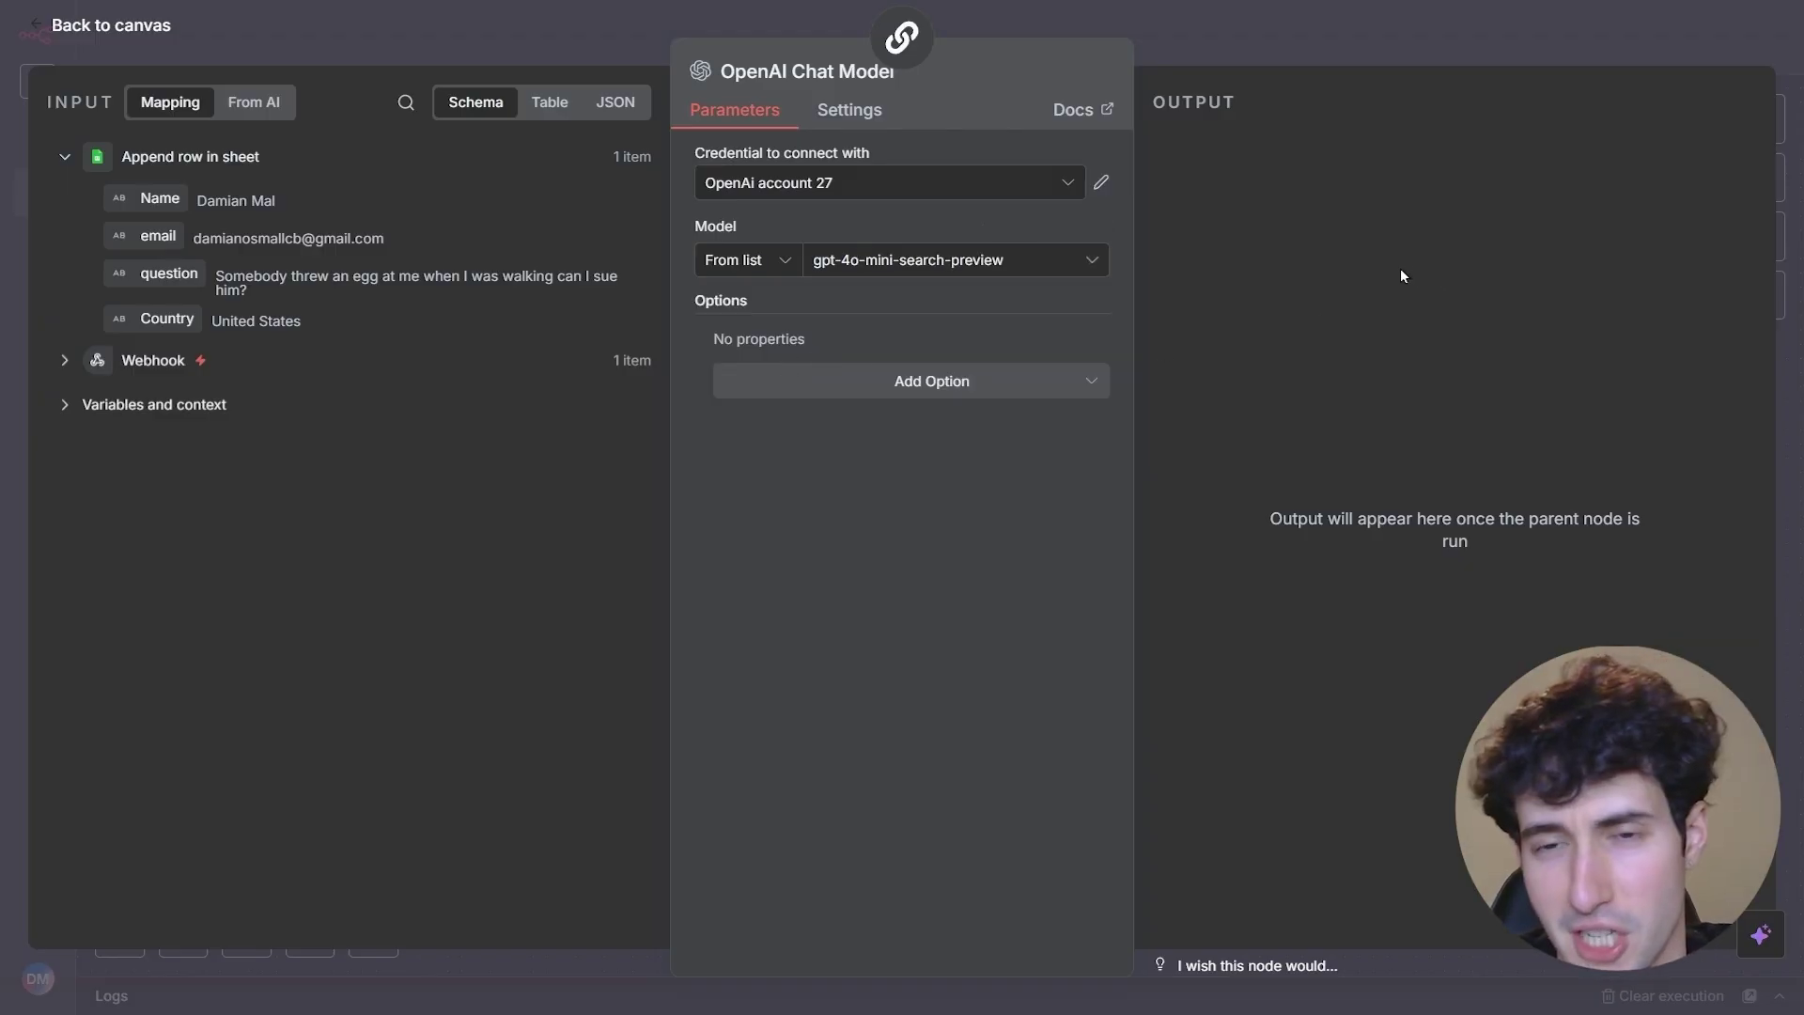
click(1393, 48)
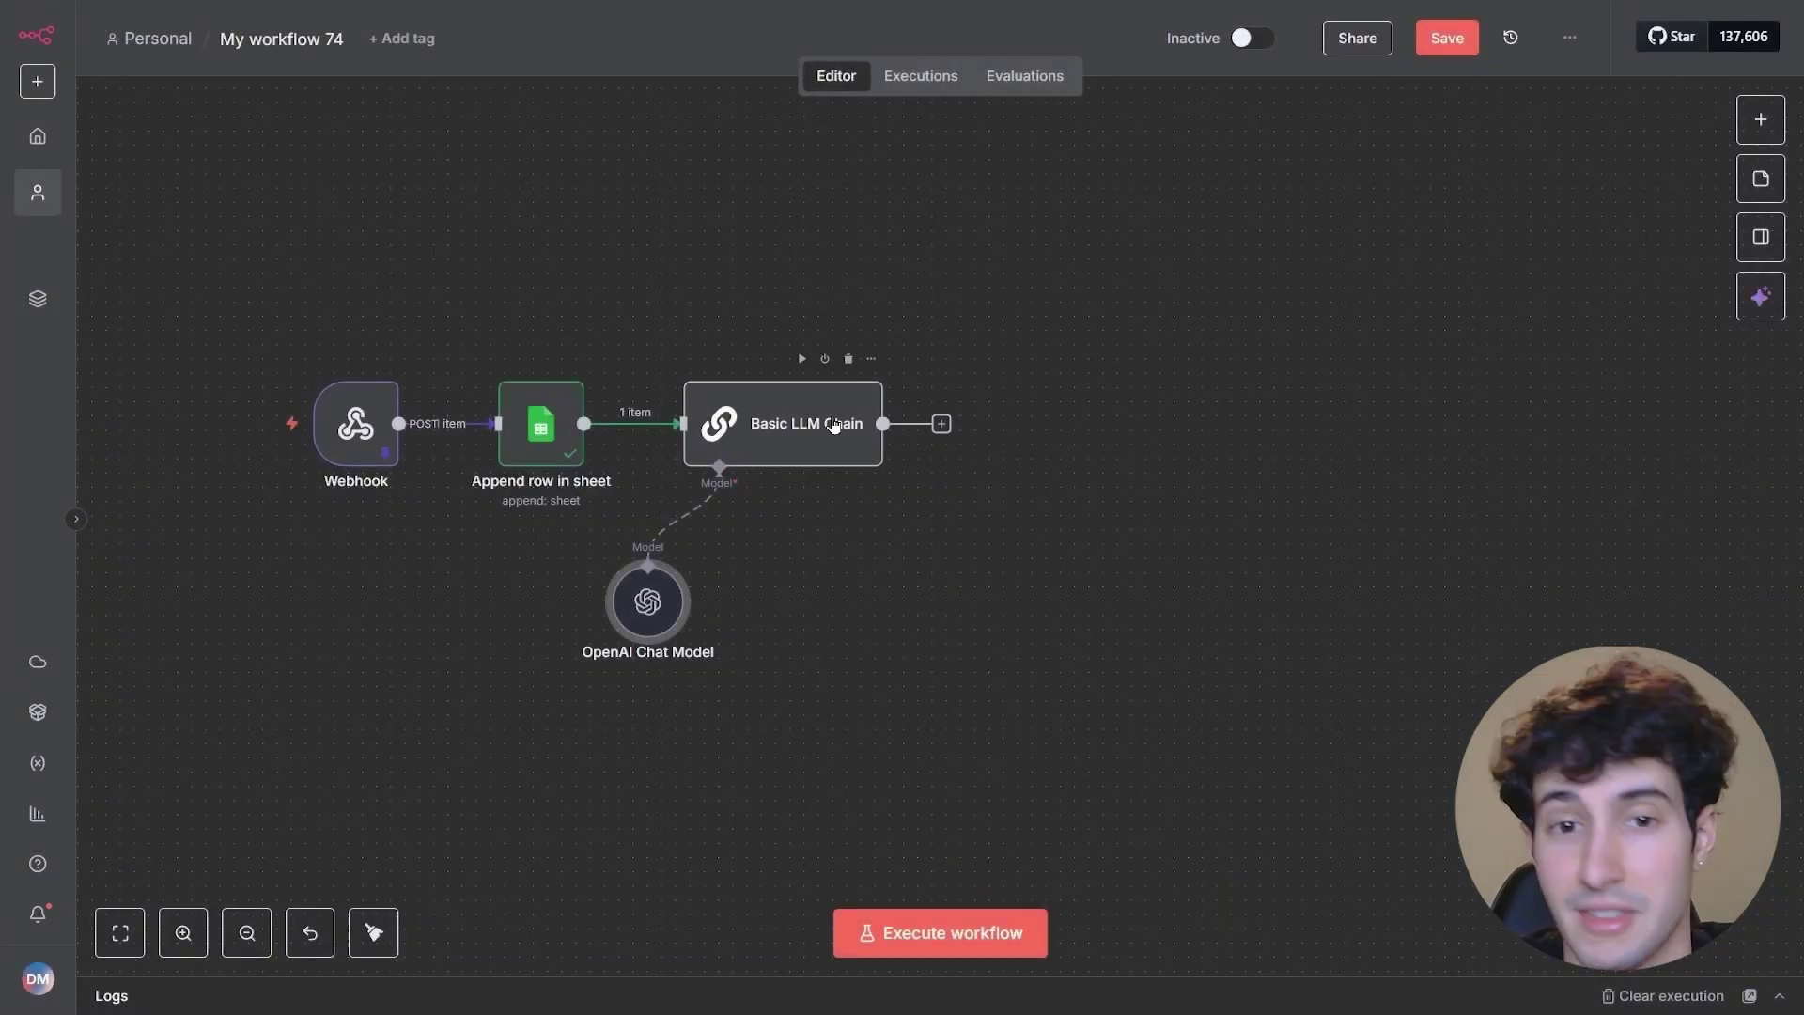
- Turn on Require Specific Output Format in the Basic LLM Chain
click(830, 429)
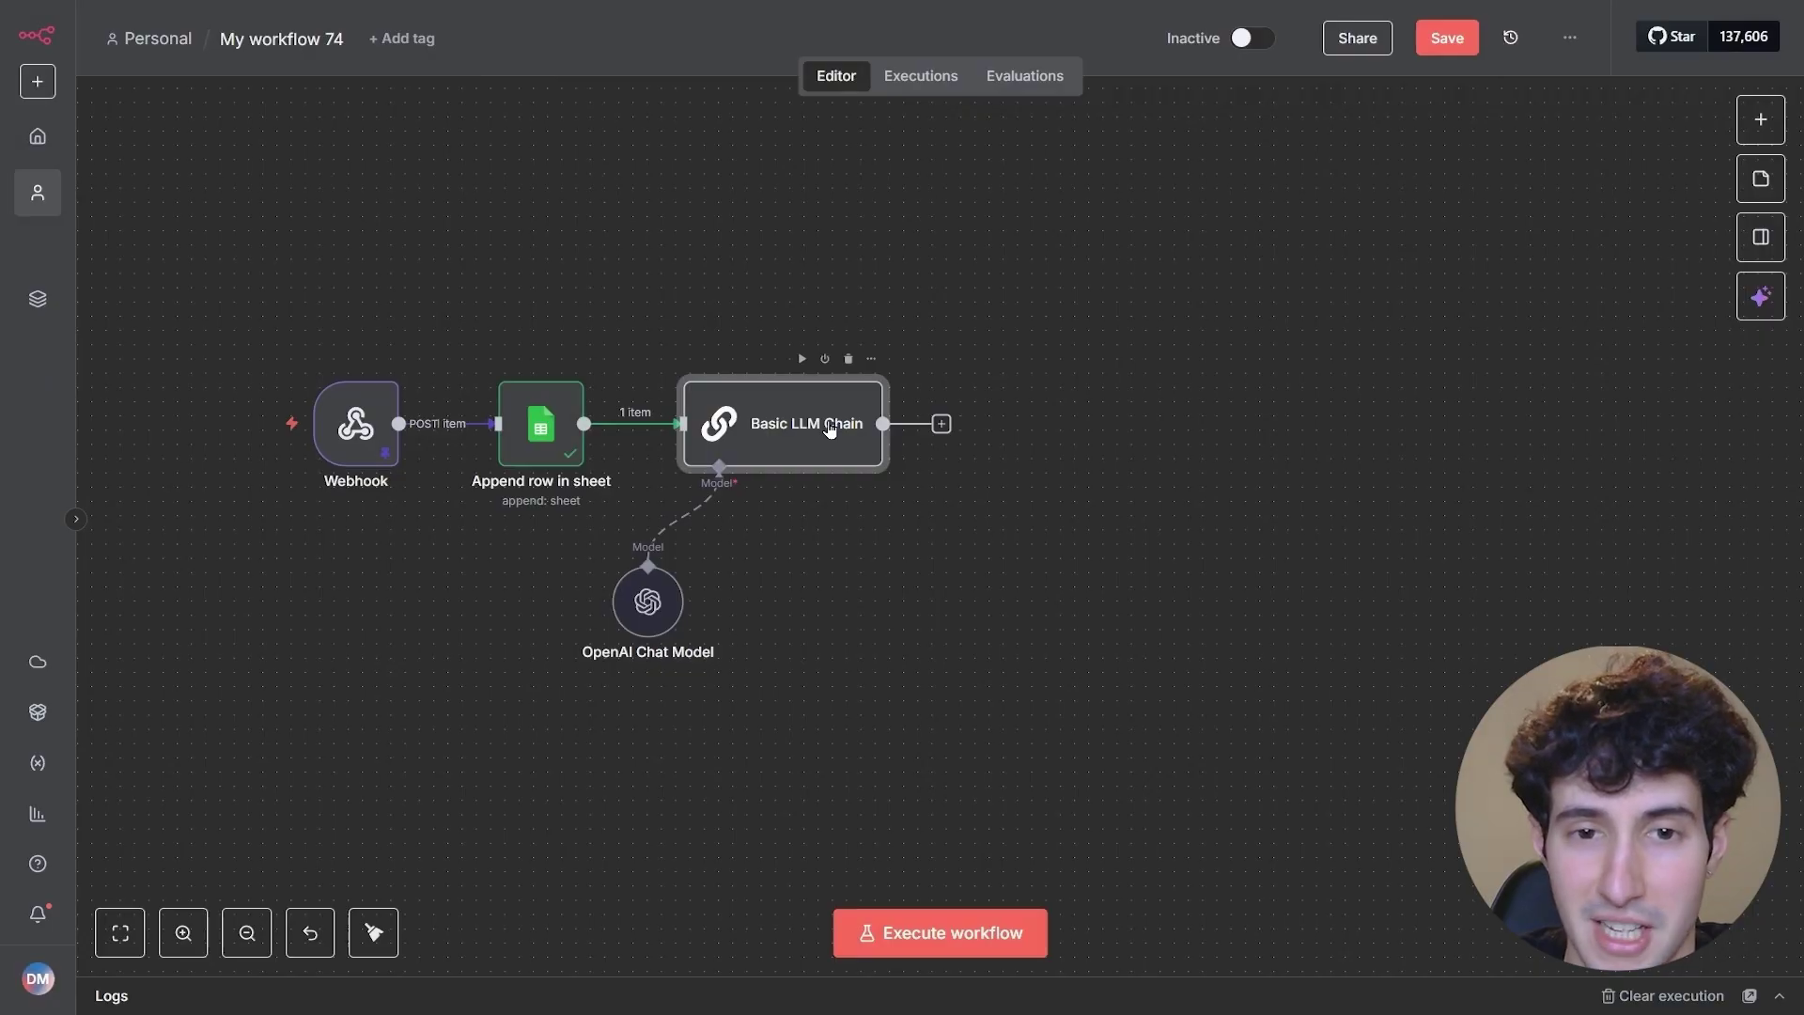
double_click(830, 429)
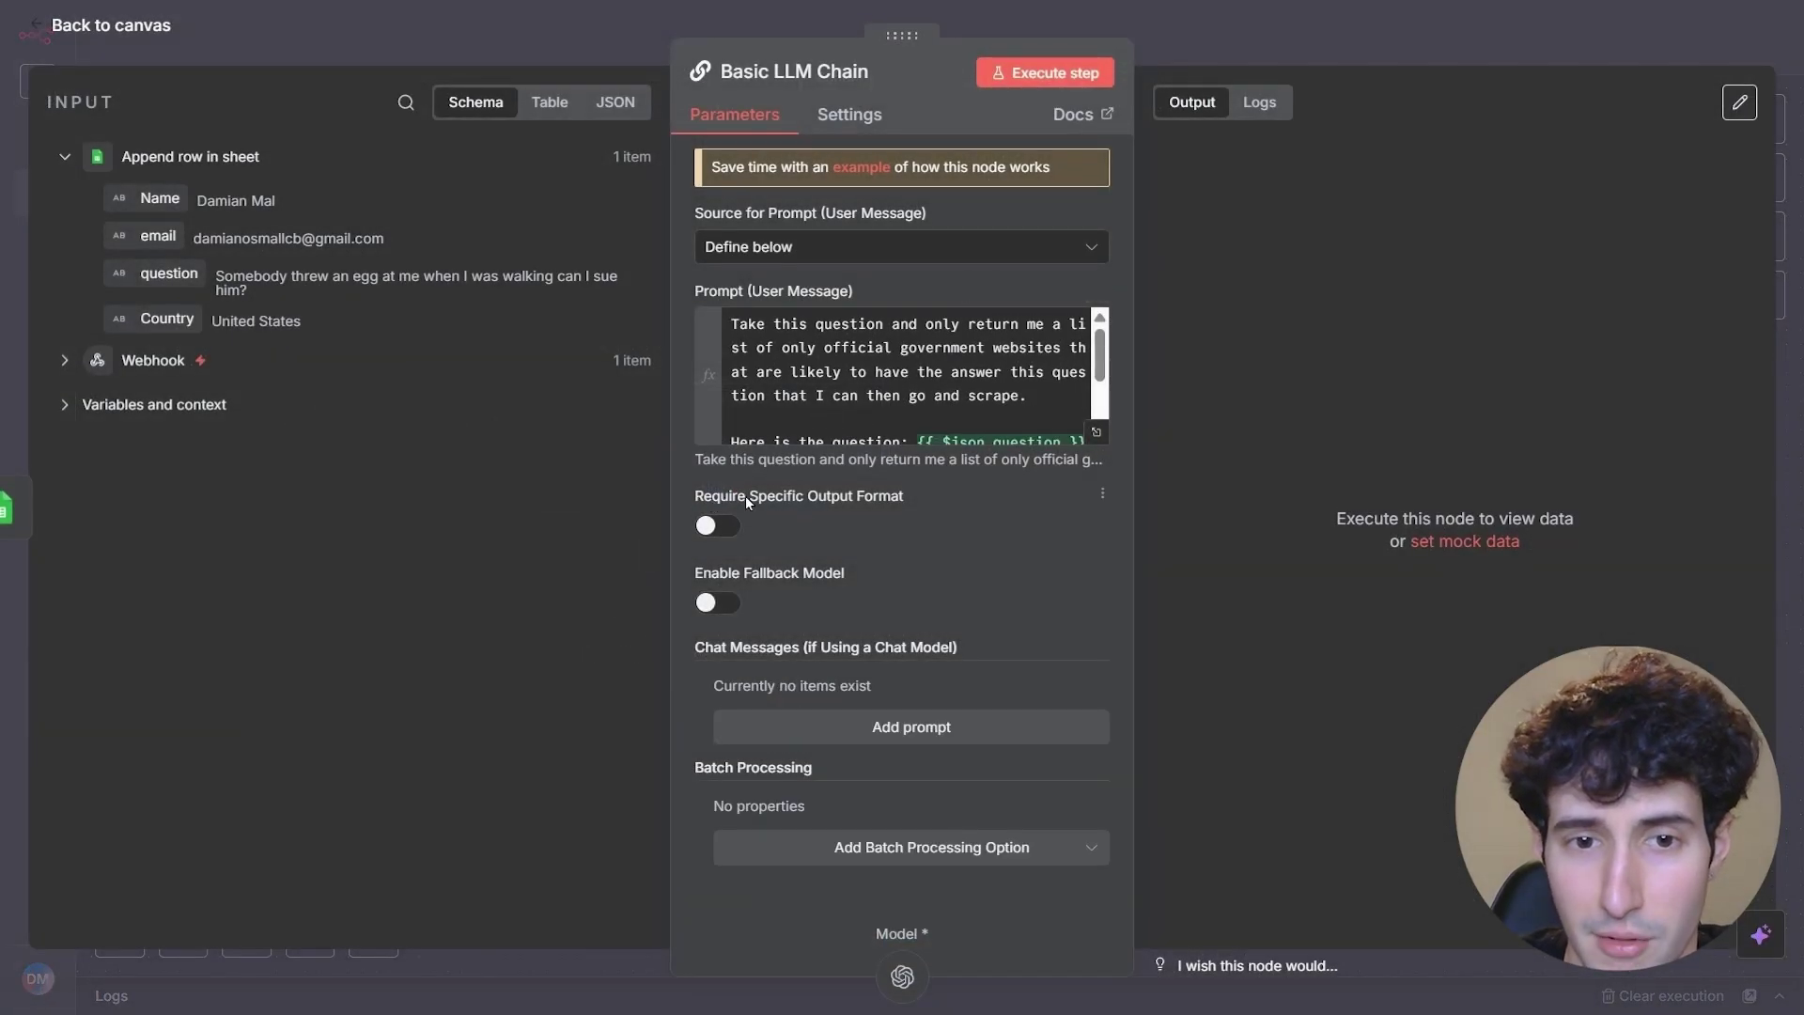
click(719, 528)
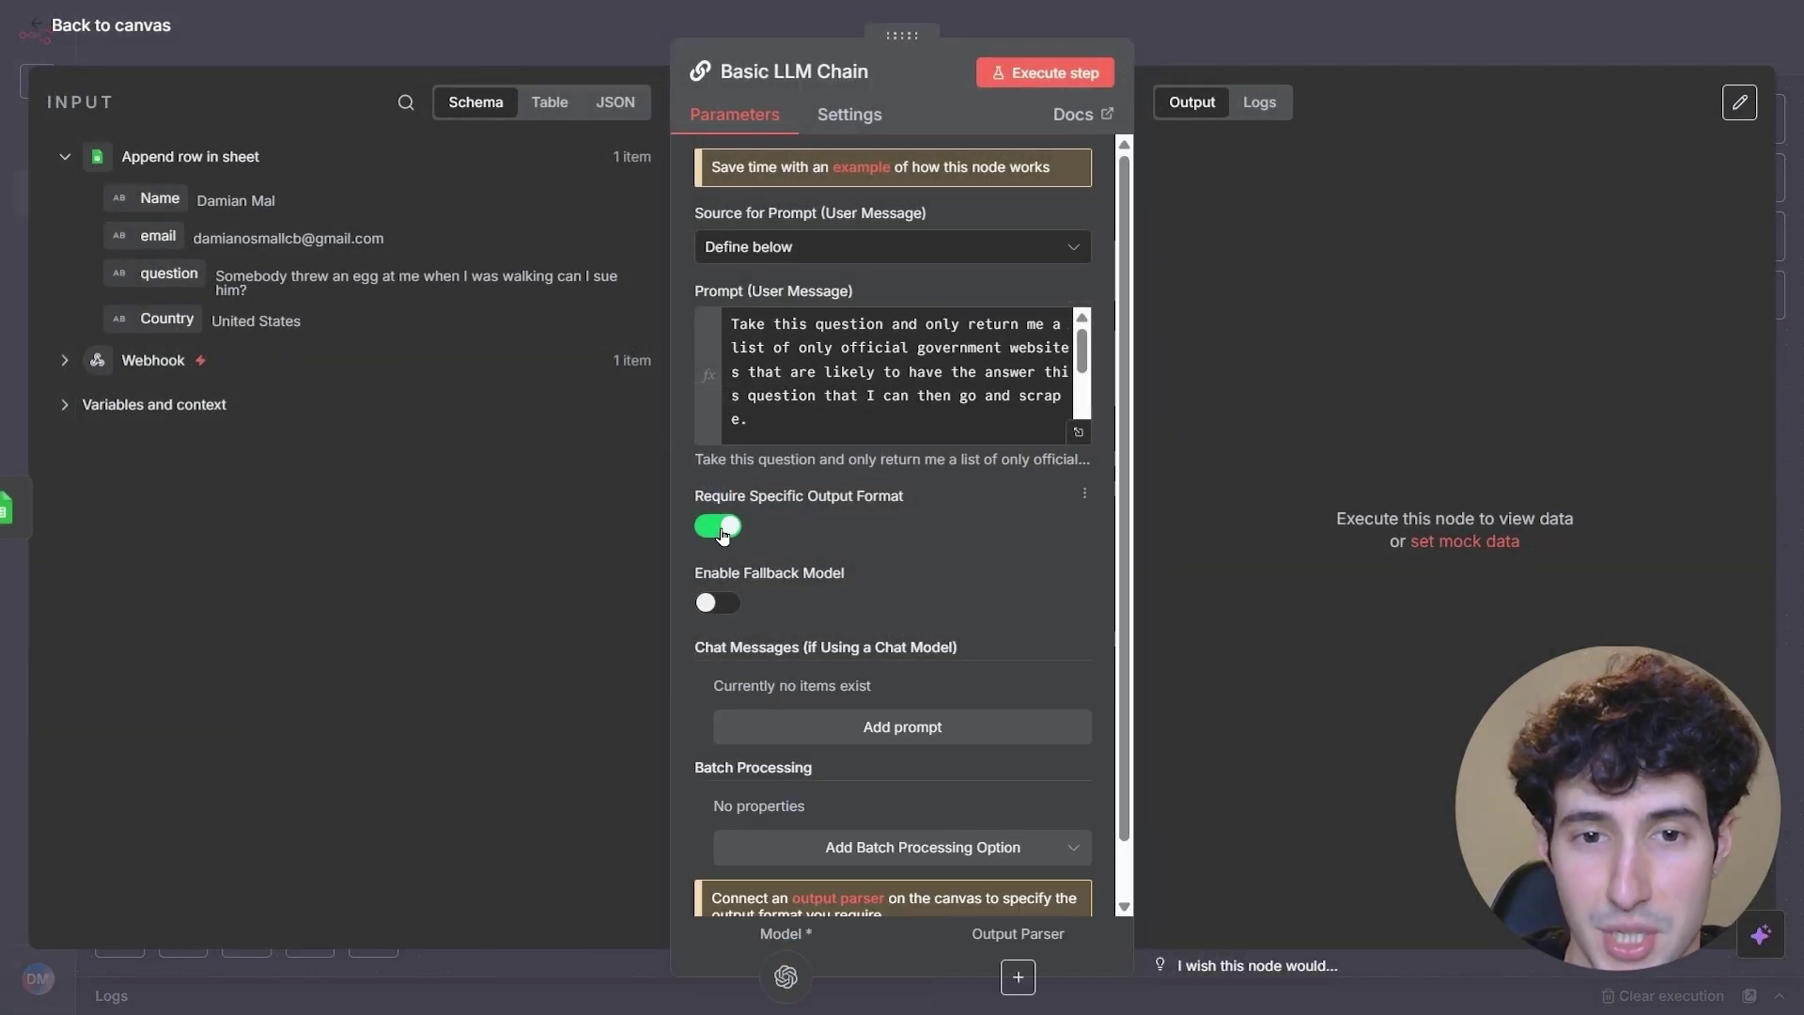
key(Escape)
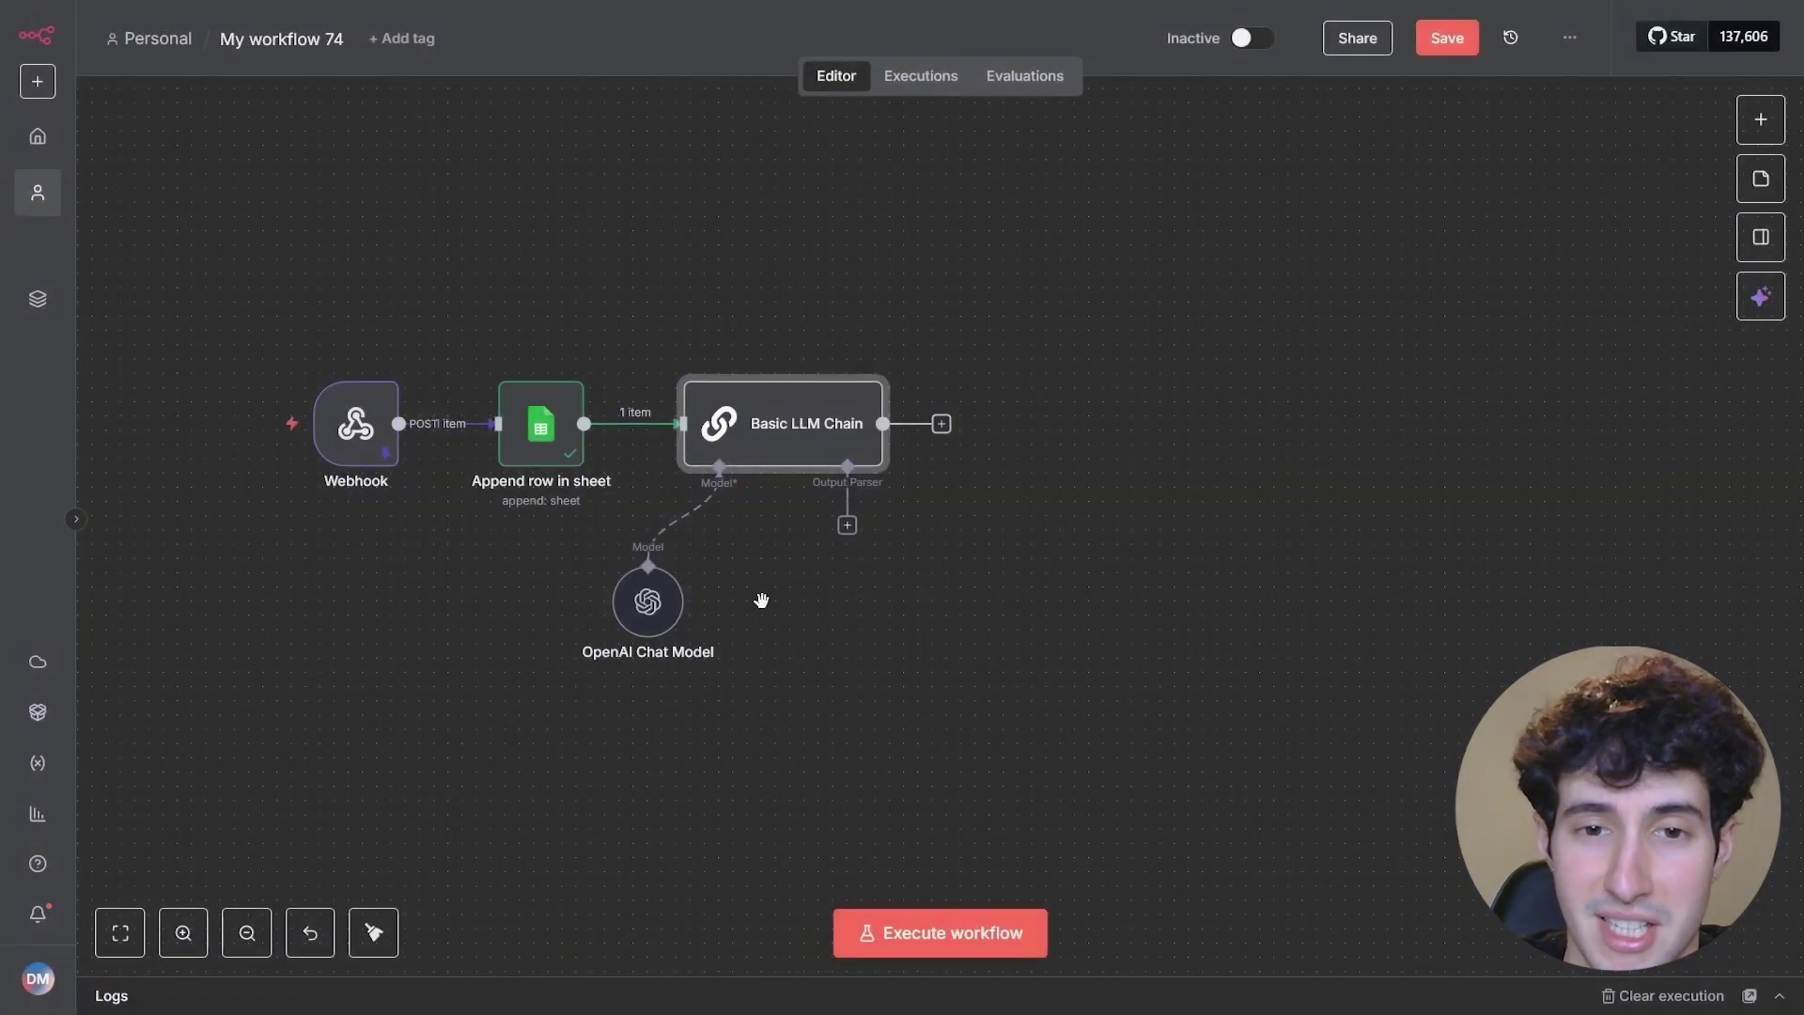
scroll(778, 592, up, 3)
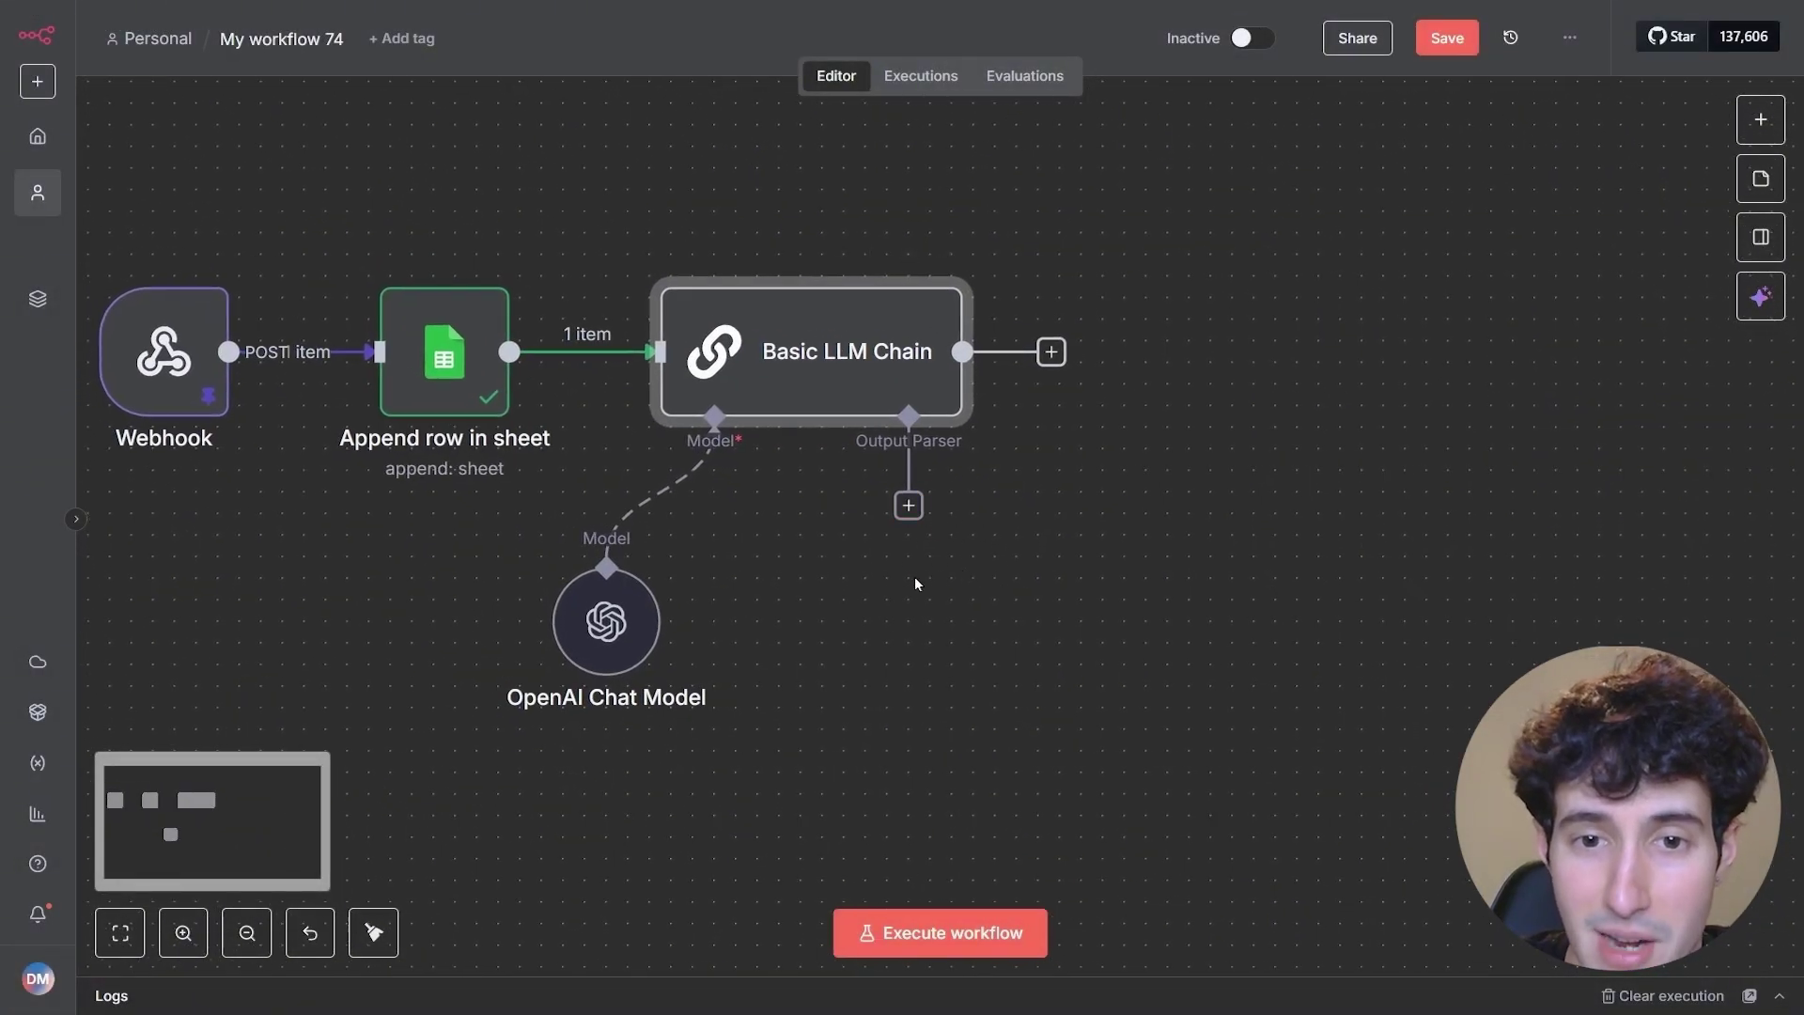
- Attach a Structured Output Parser whose JSON example is a 'websites' array of four URLs
click(909, 508)
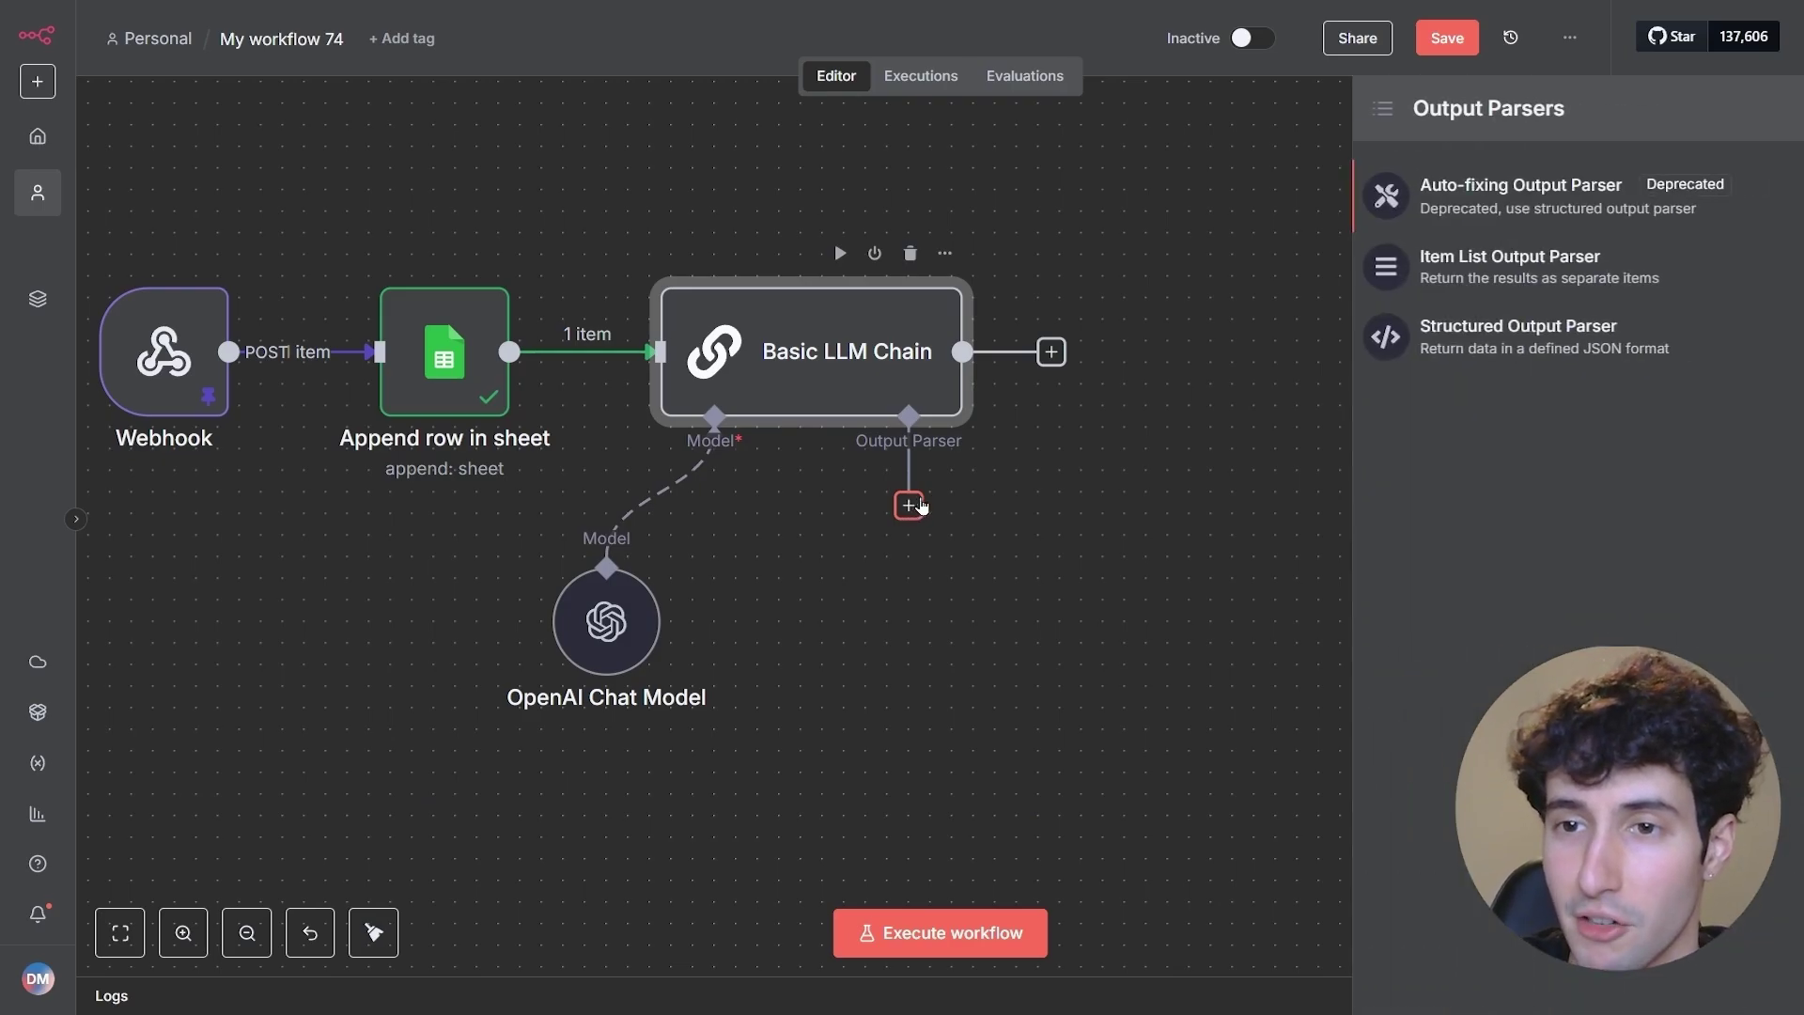
click(1415, 356)
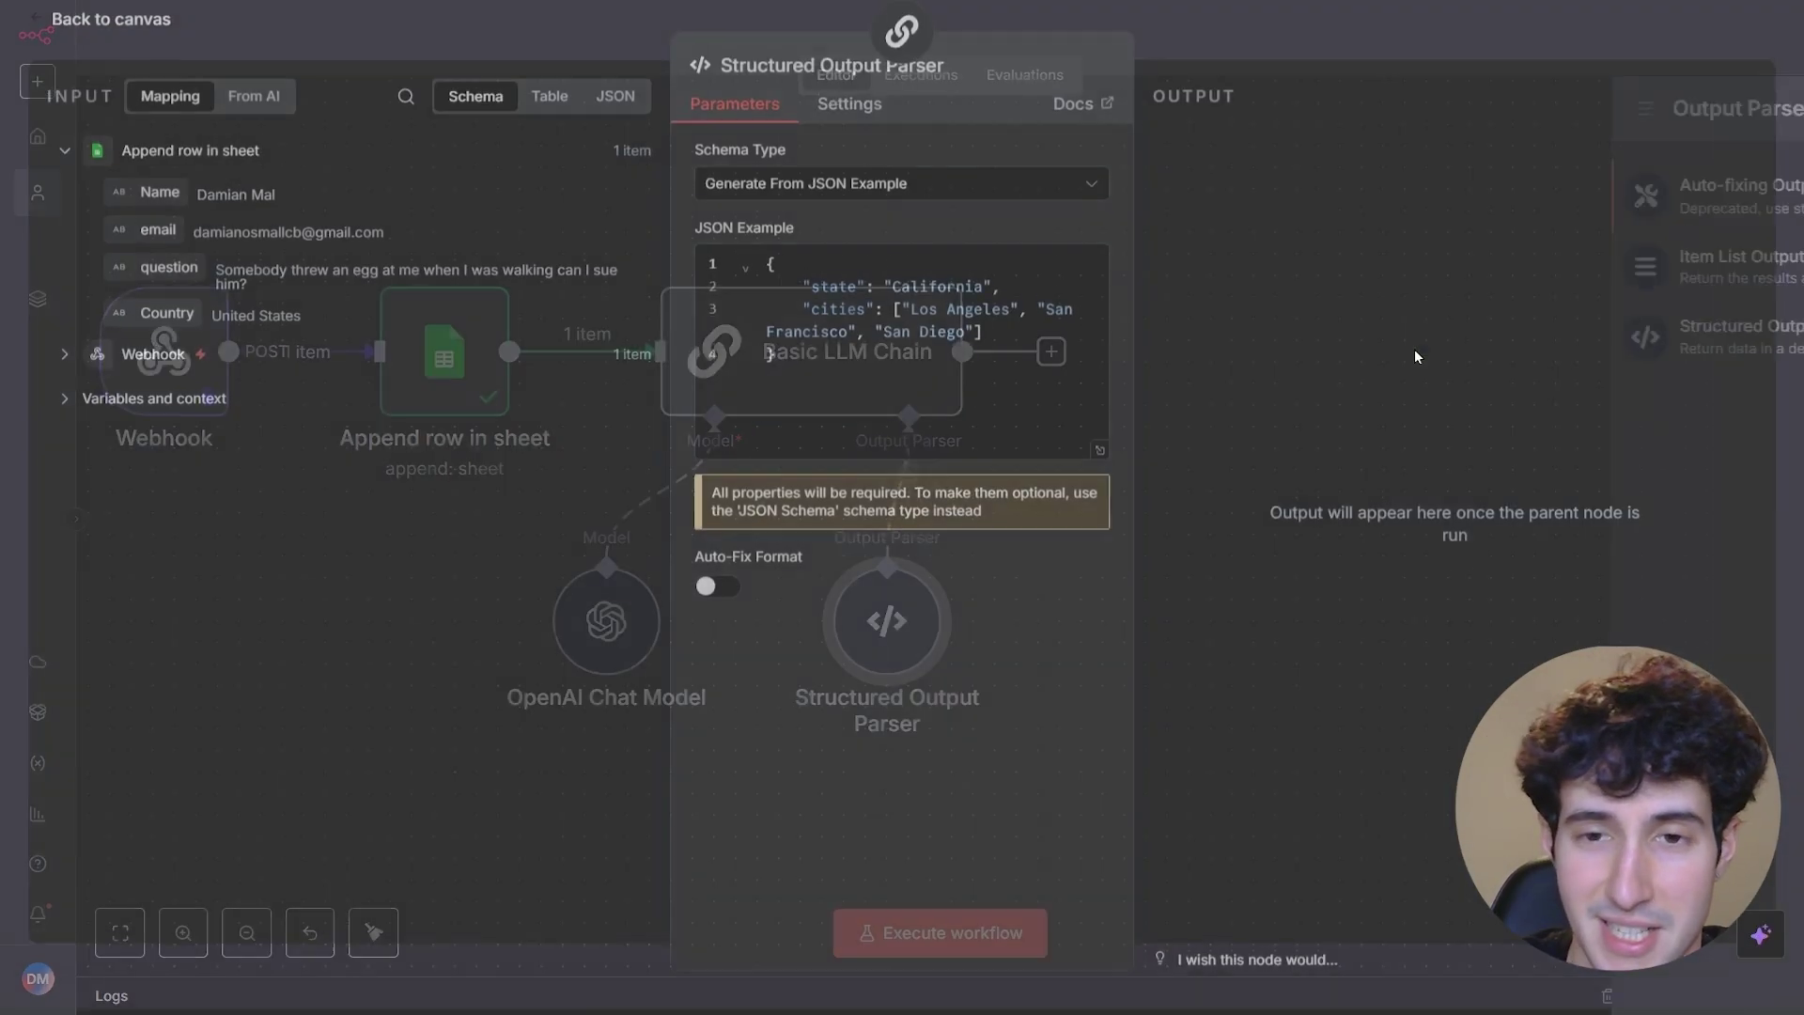
drag(778, 361, 754, 272)
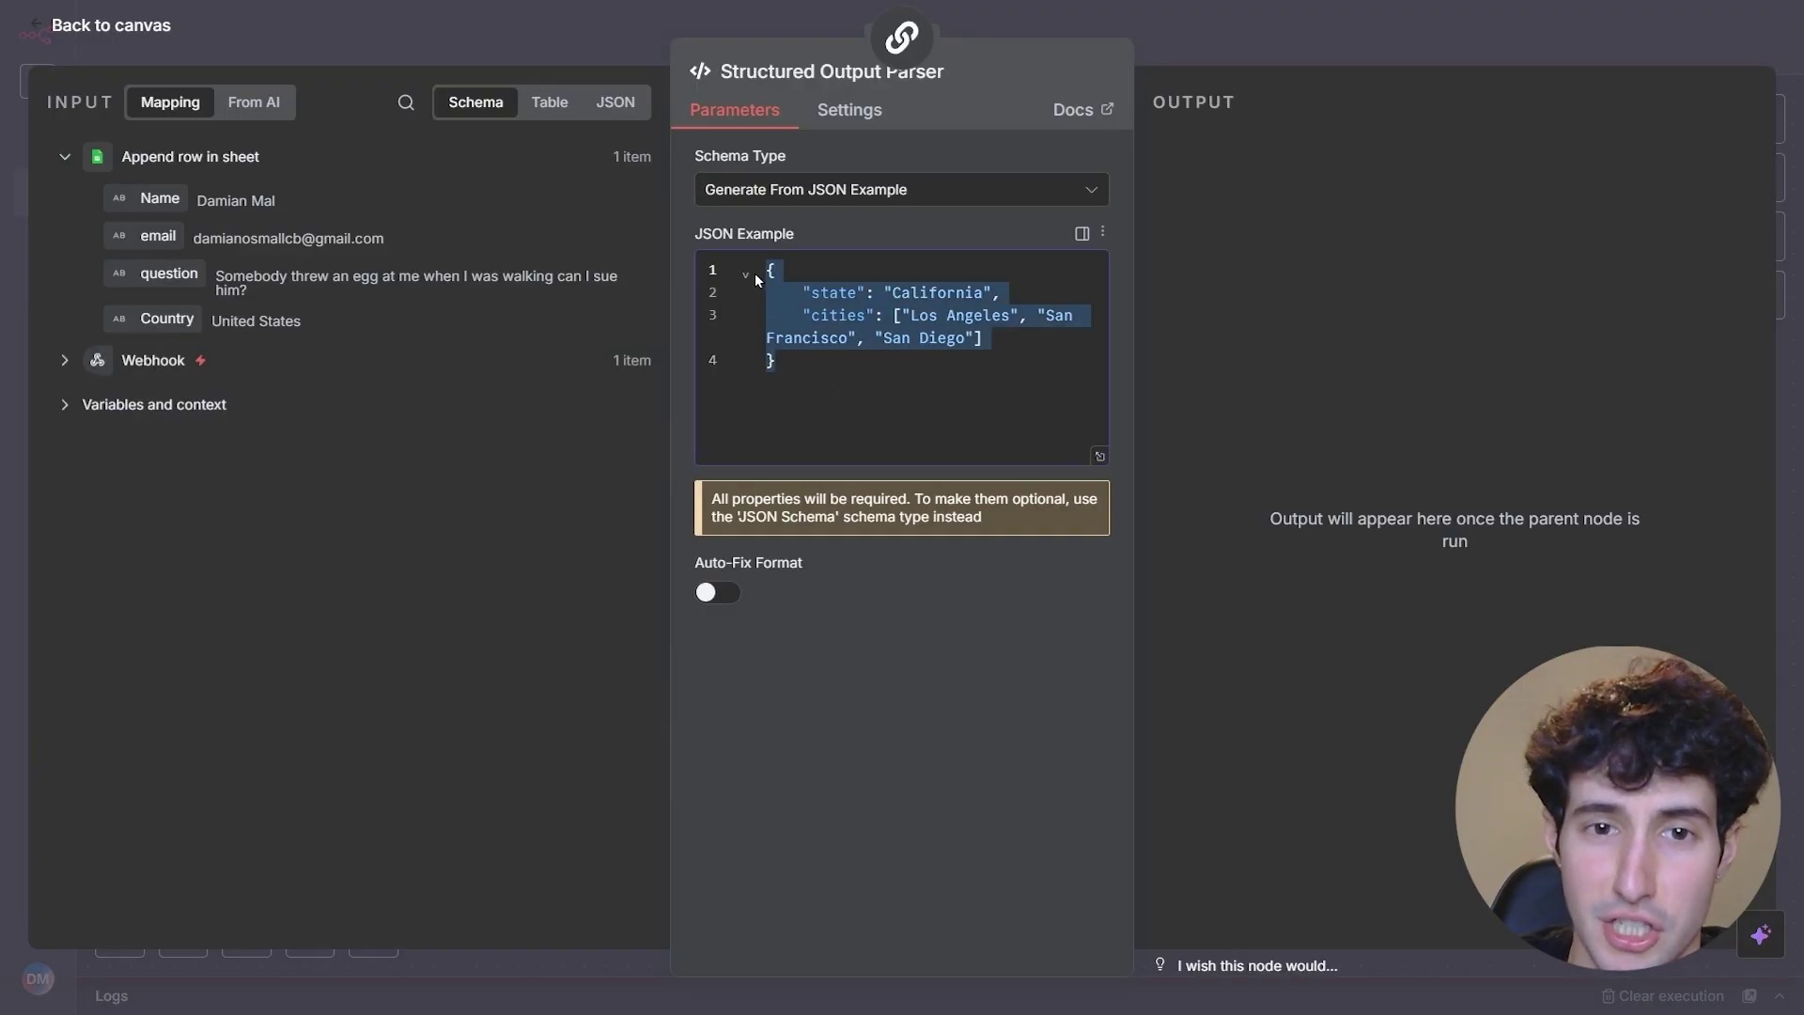
click(817, 363)
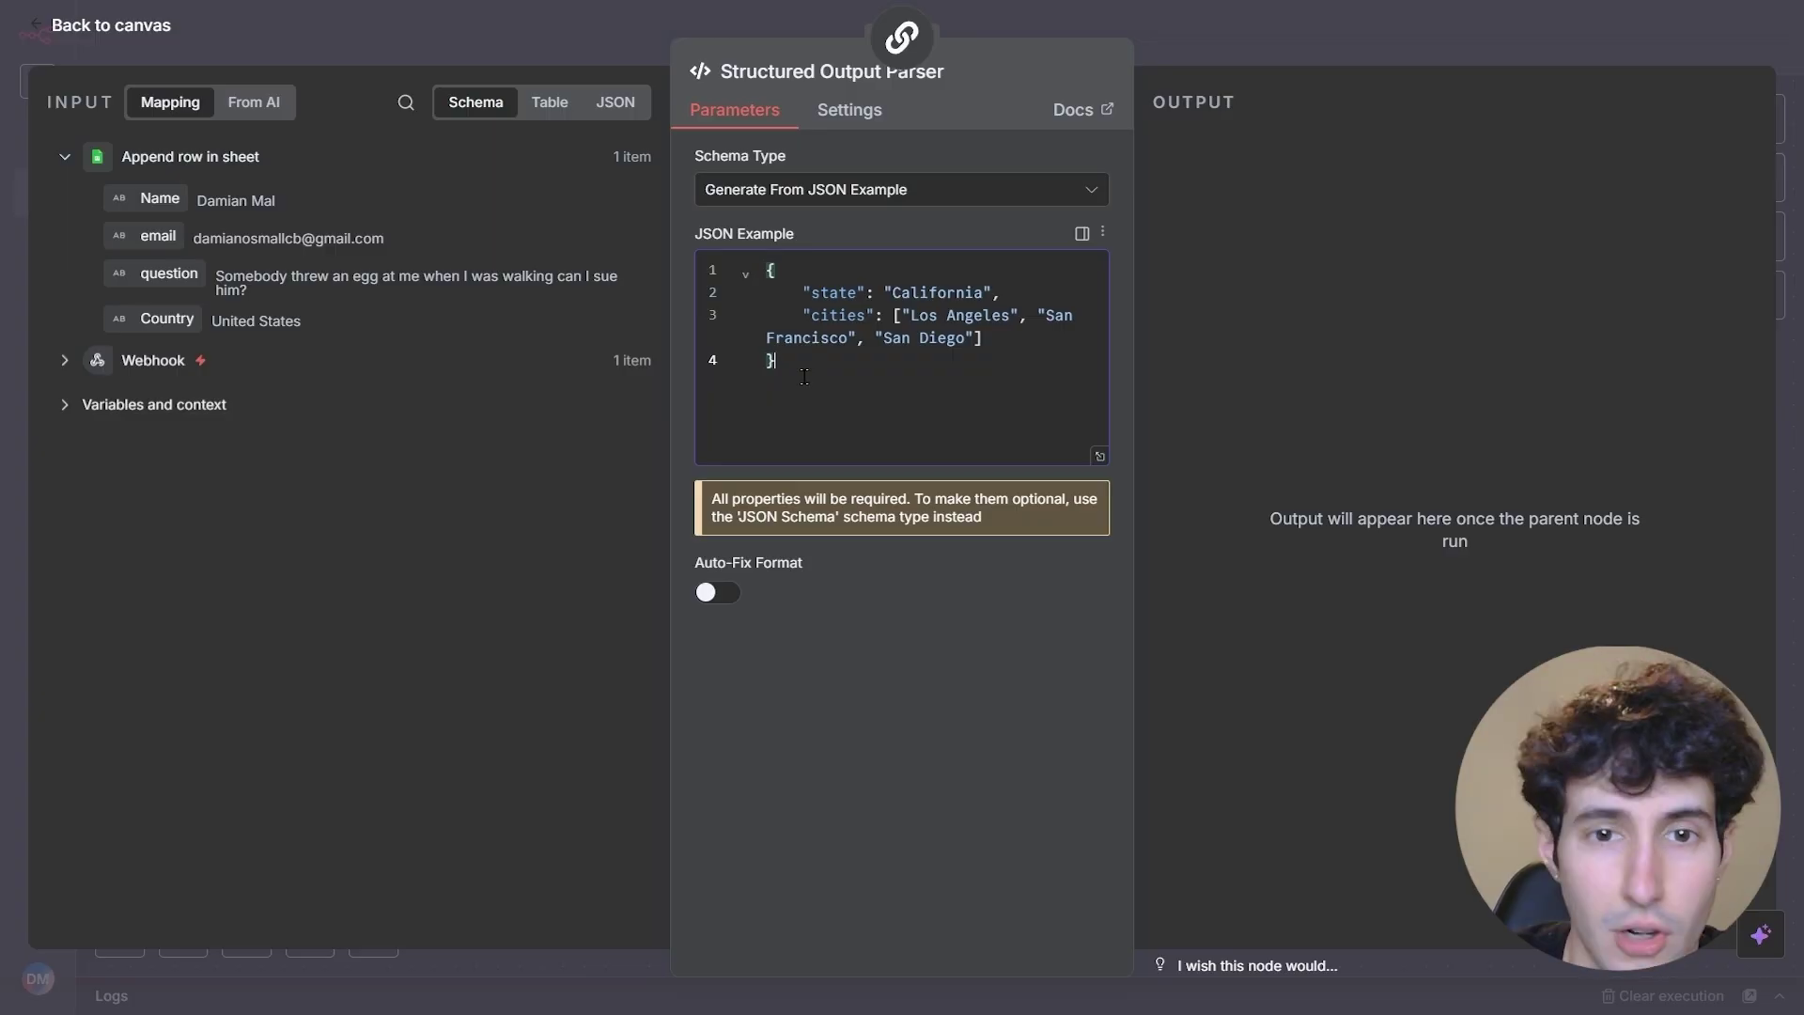
drag(809, 371, 758, 239)
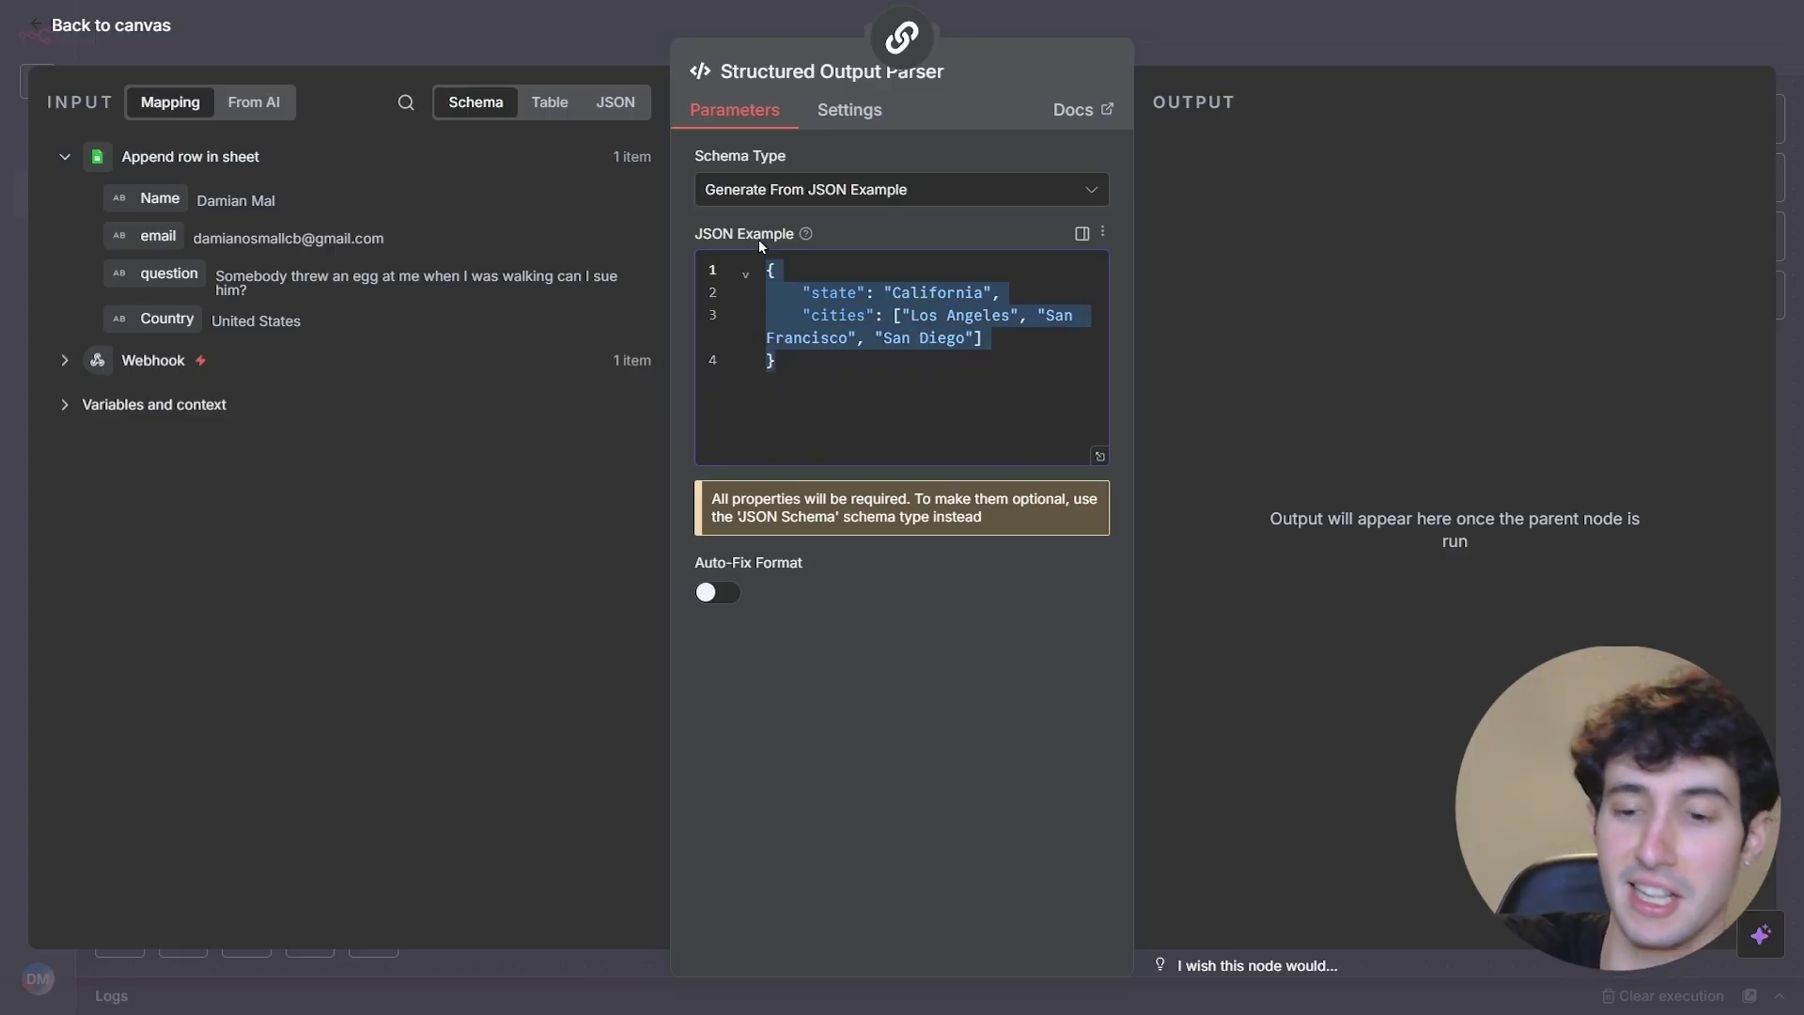
key(BackSpace)
text({   "websites": [     "https://www.ca.gov/",     "https://www.lacity.gov/",     "https://sfgov.org/",     "https://www.sandiego.gov/"   ] })
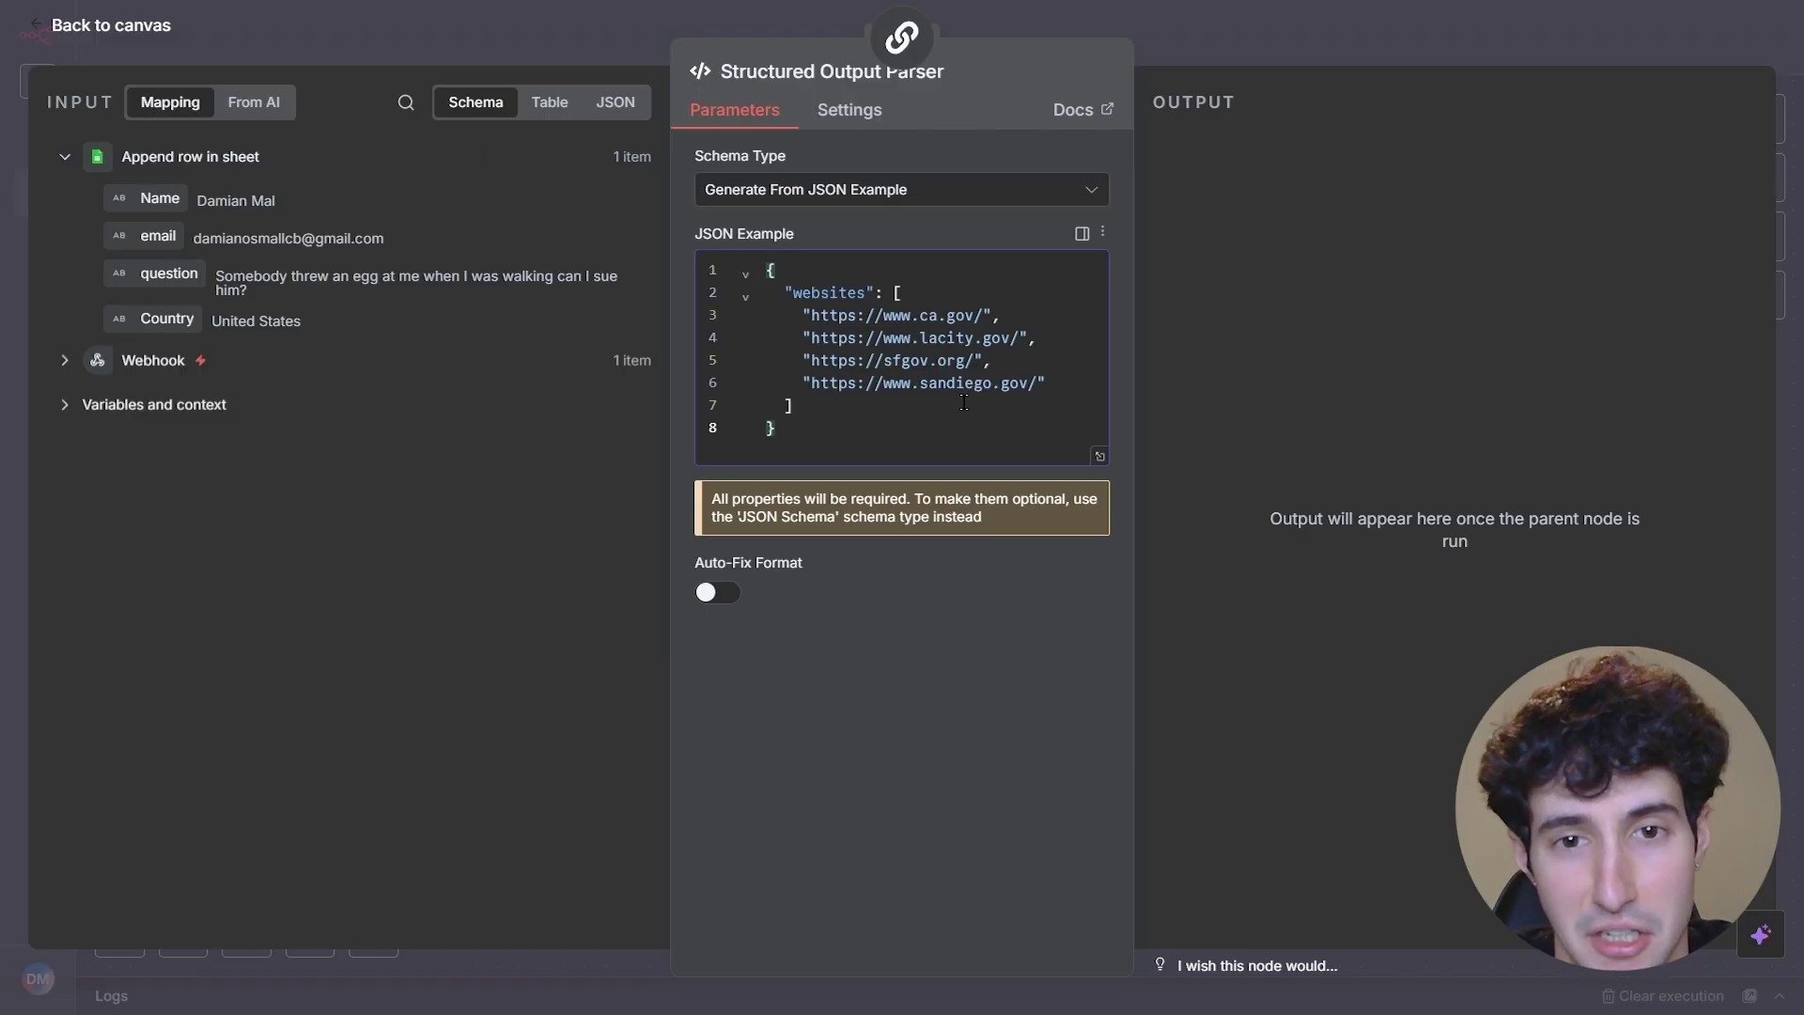
- Run the Basic LLM Chain and check the website URLs it returns
click(1434, 33)
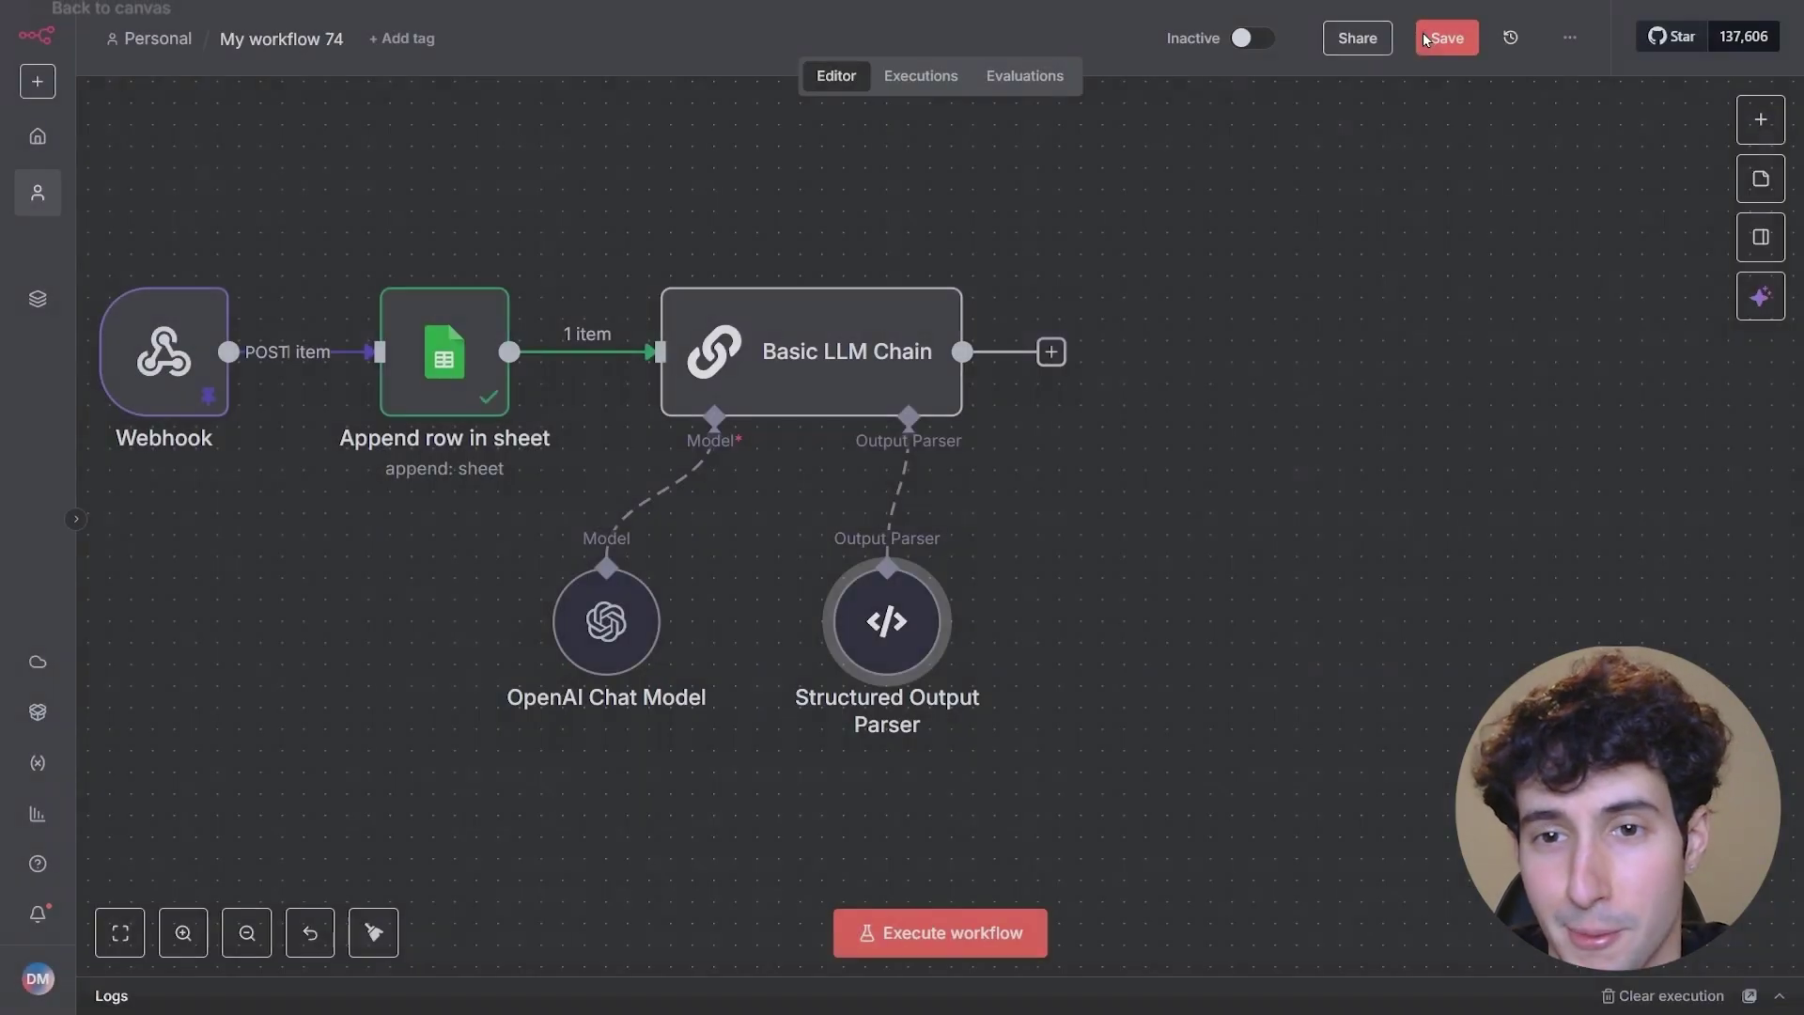
scroll(1071, 484, left, 5)
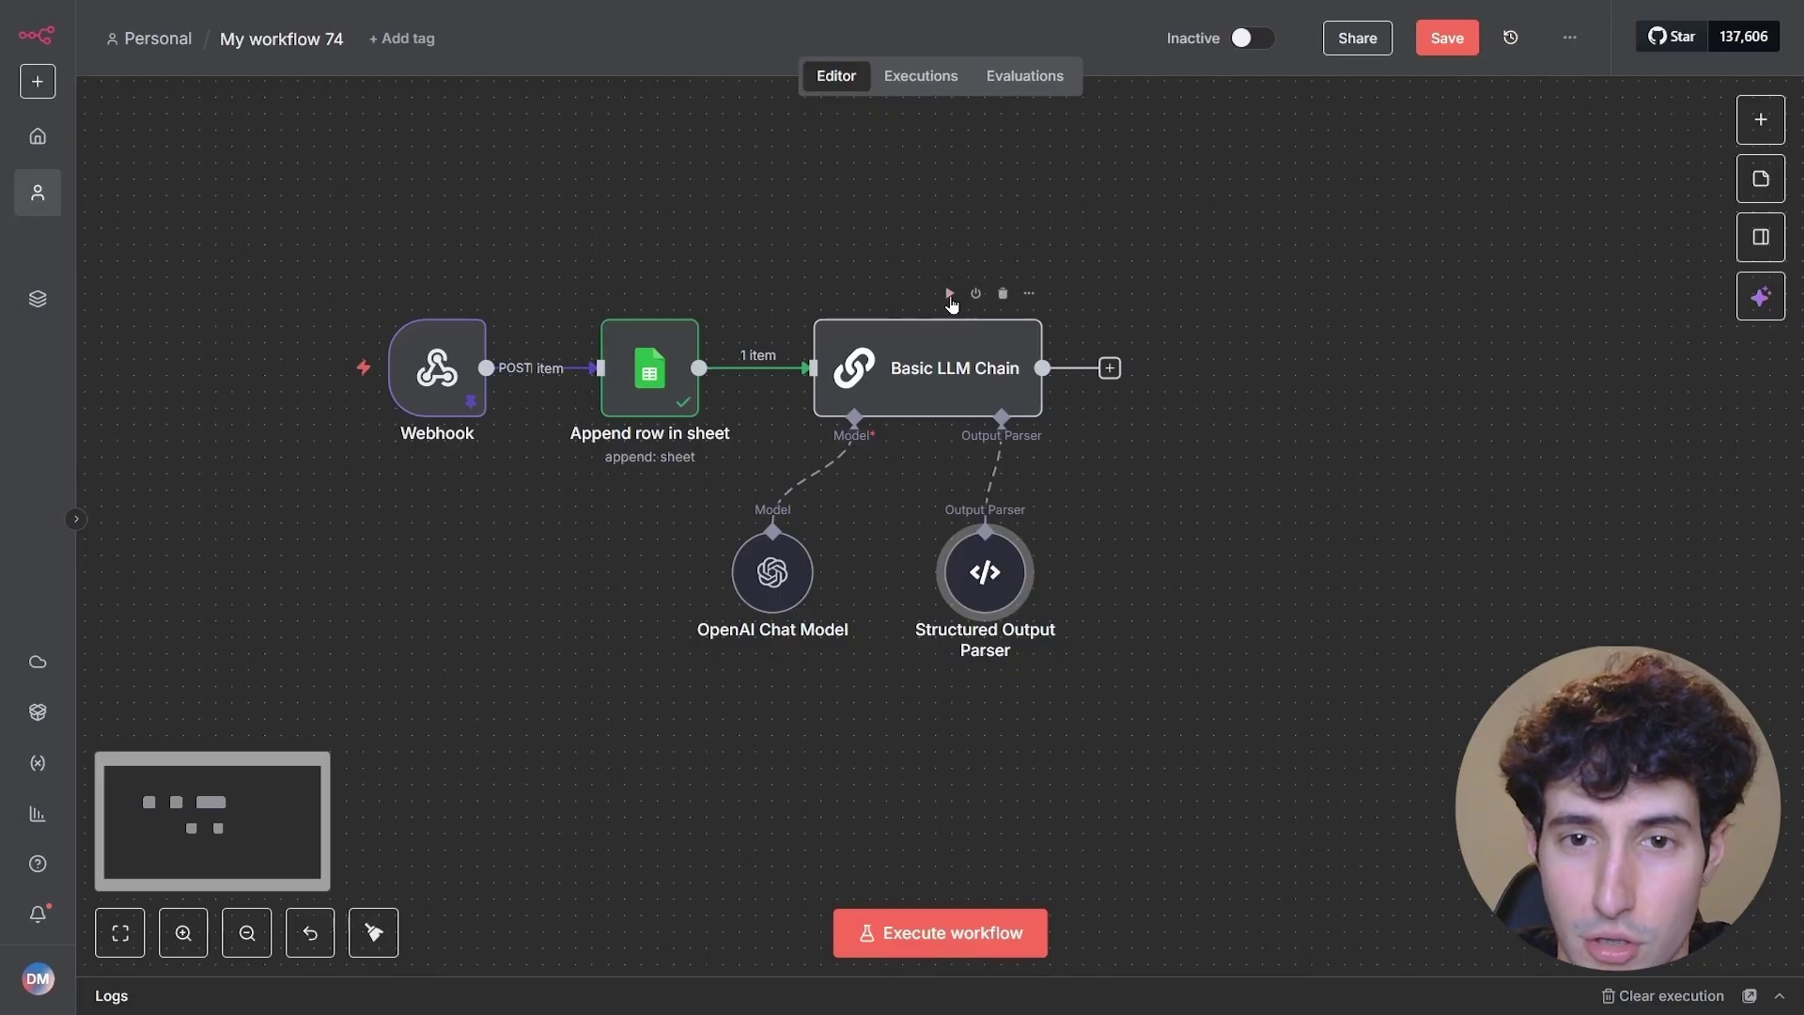
click(949, 297)
click(949, 297)
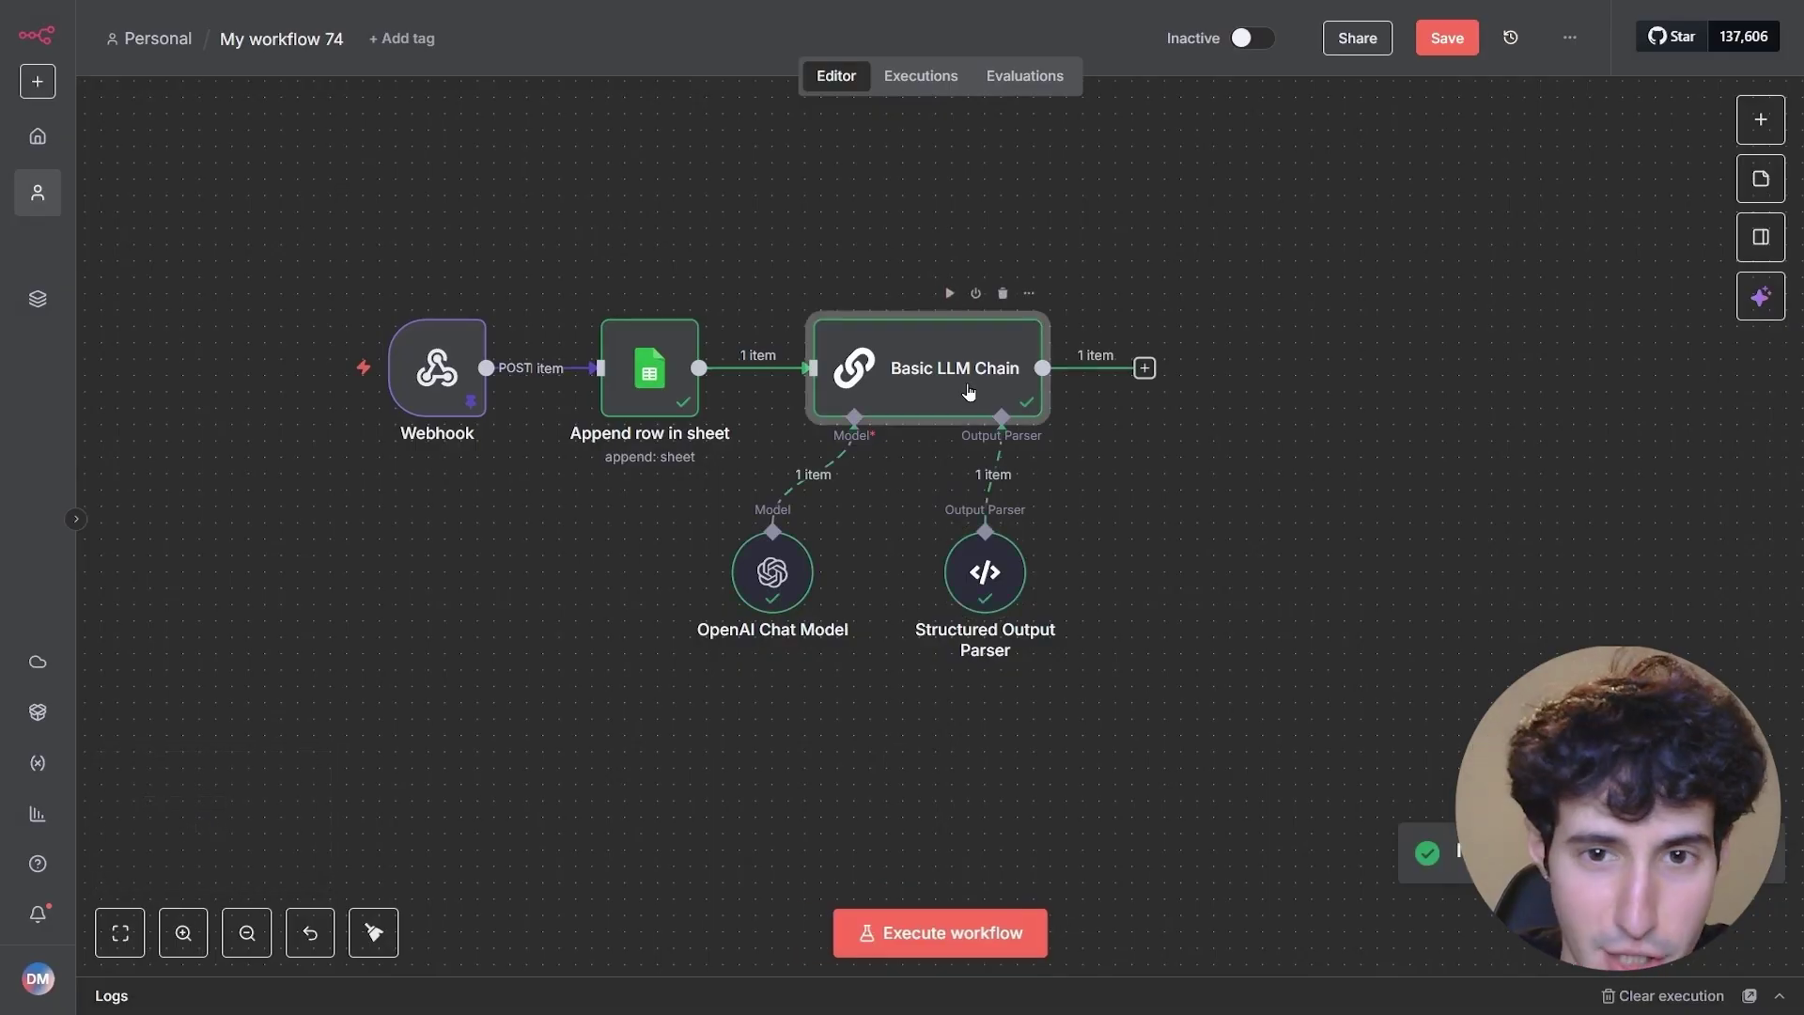
double_click(969, 380)
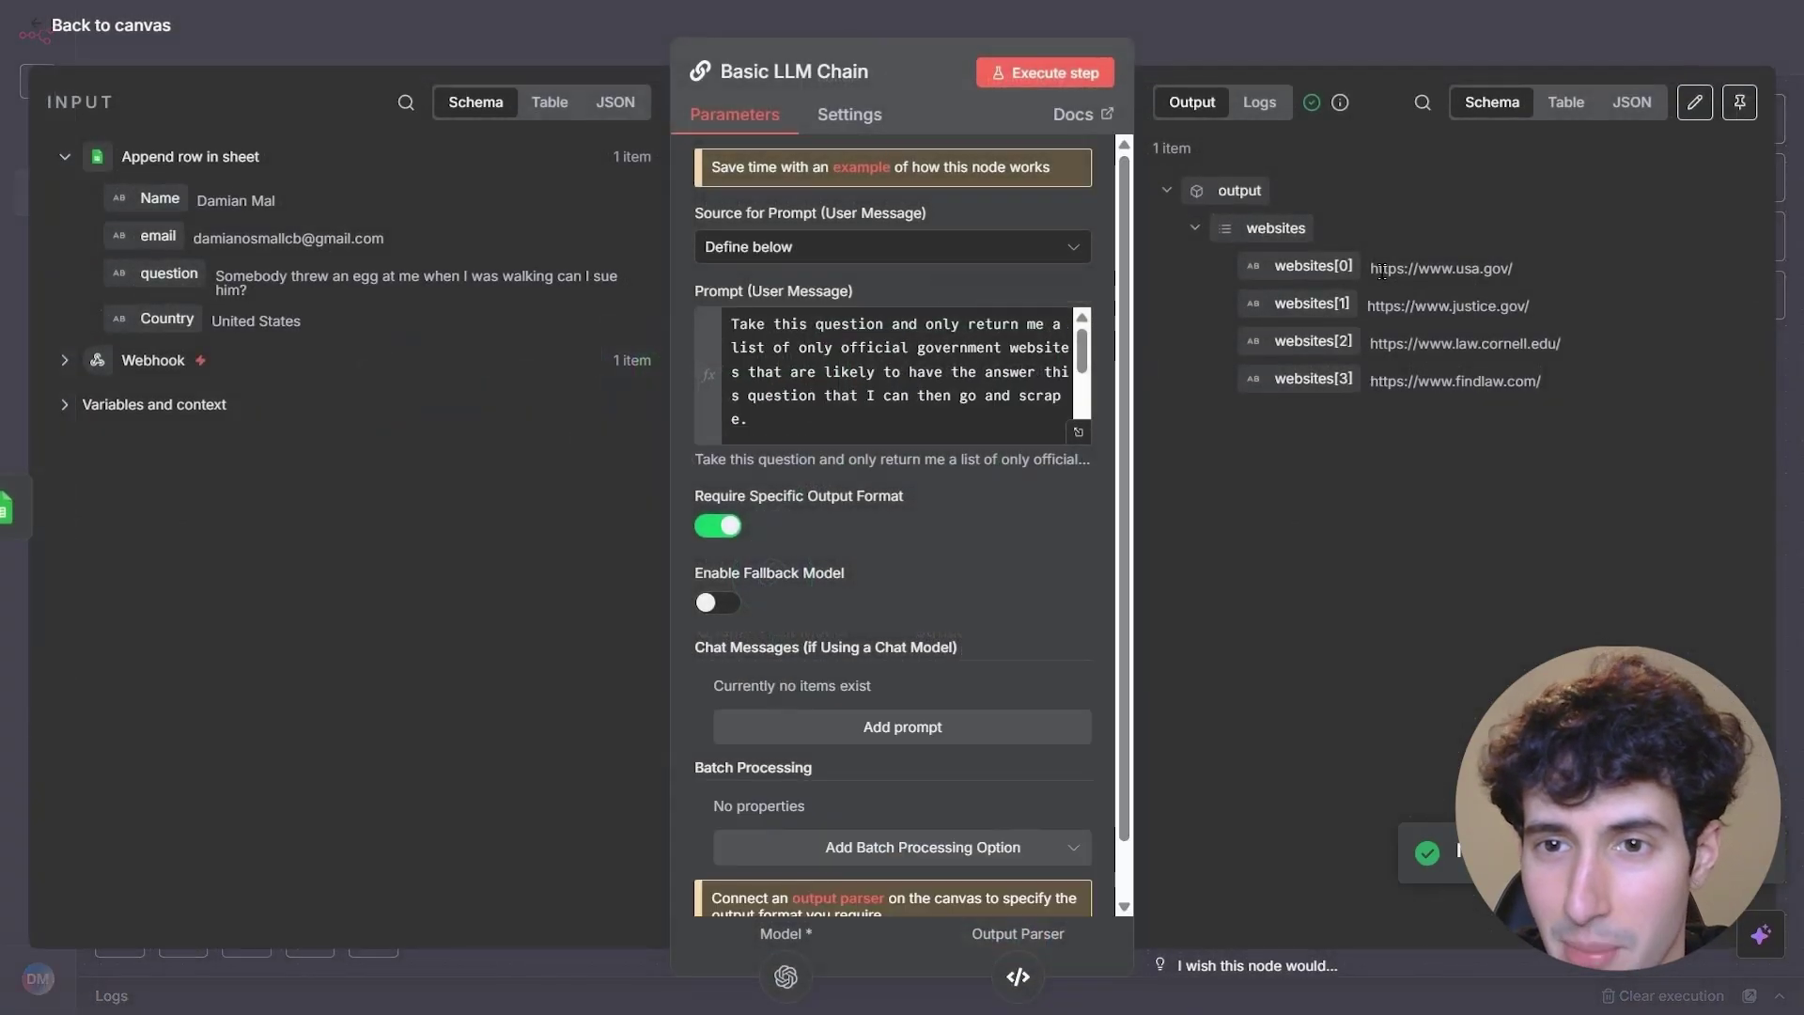
drag(1370, 268, 1477, 266)
click(1479, 267)
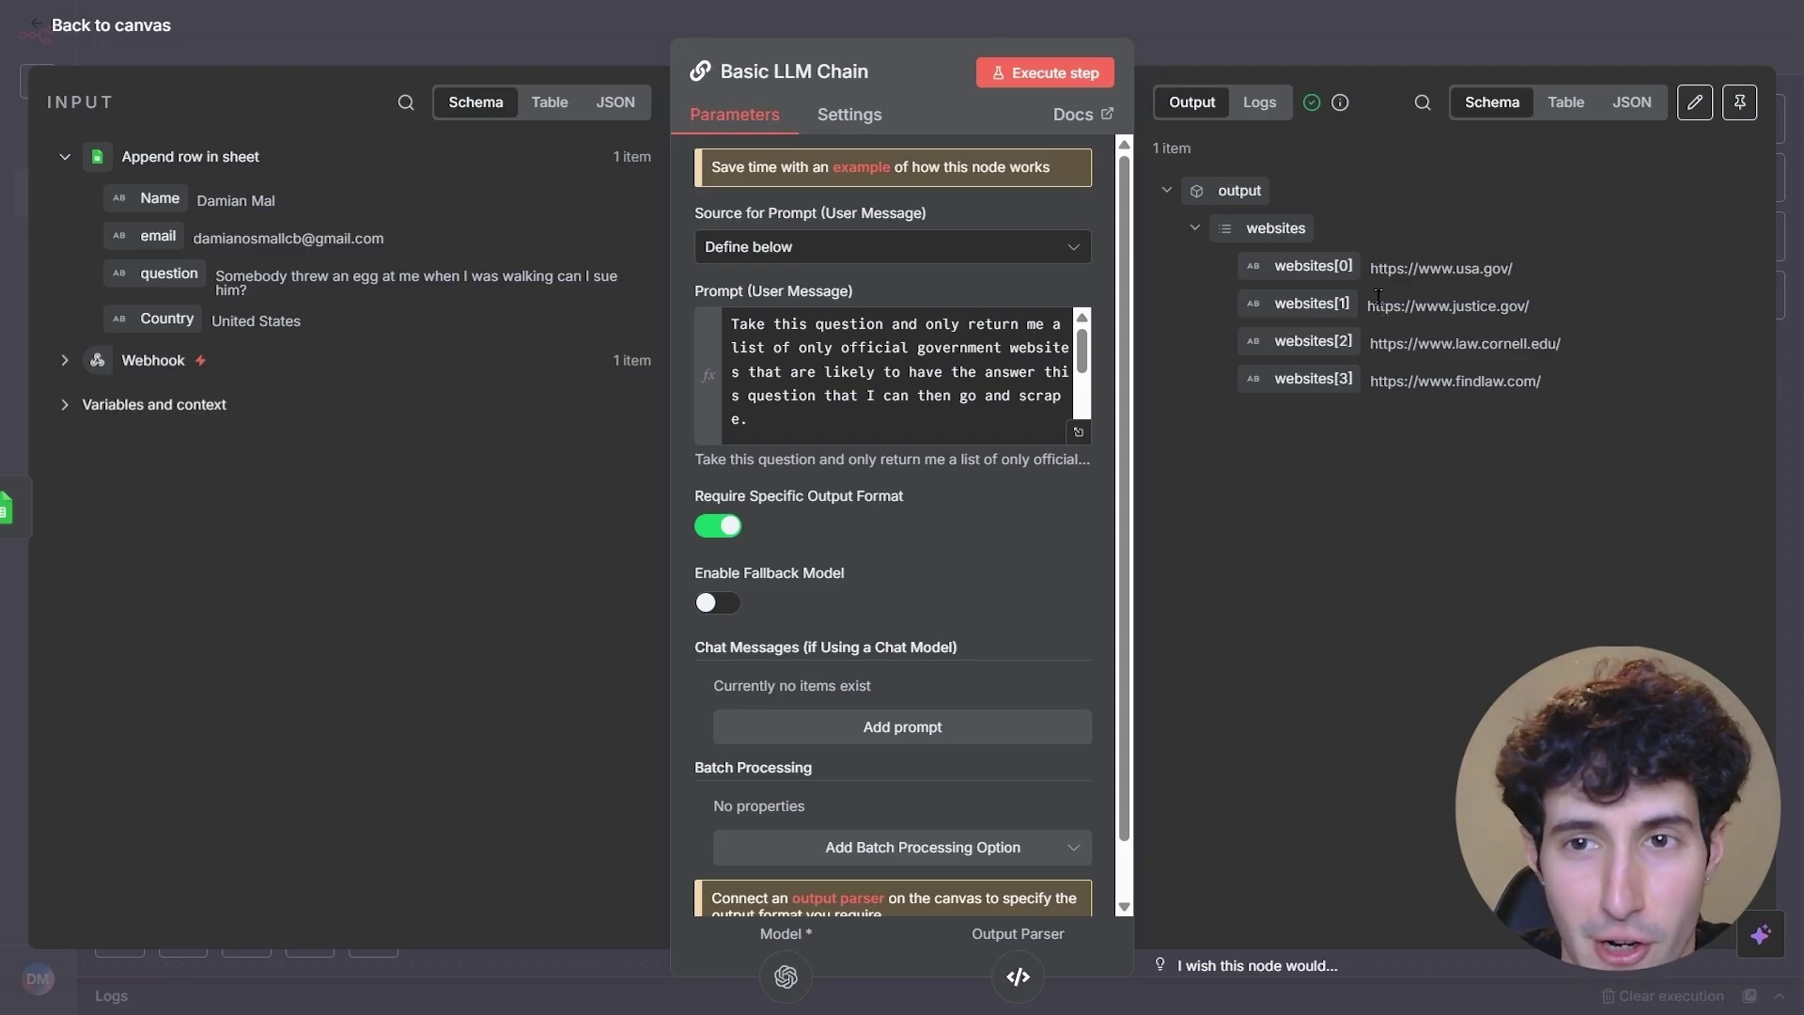
key(Escape)
- Add a Split Out node on output.websites and run it to get 4 items
click(1145, 368)
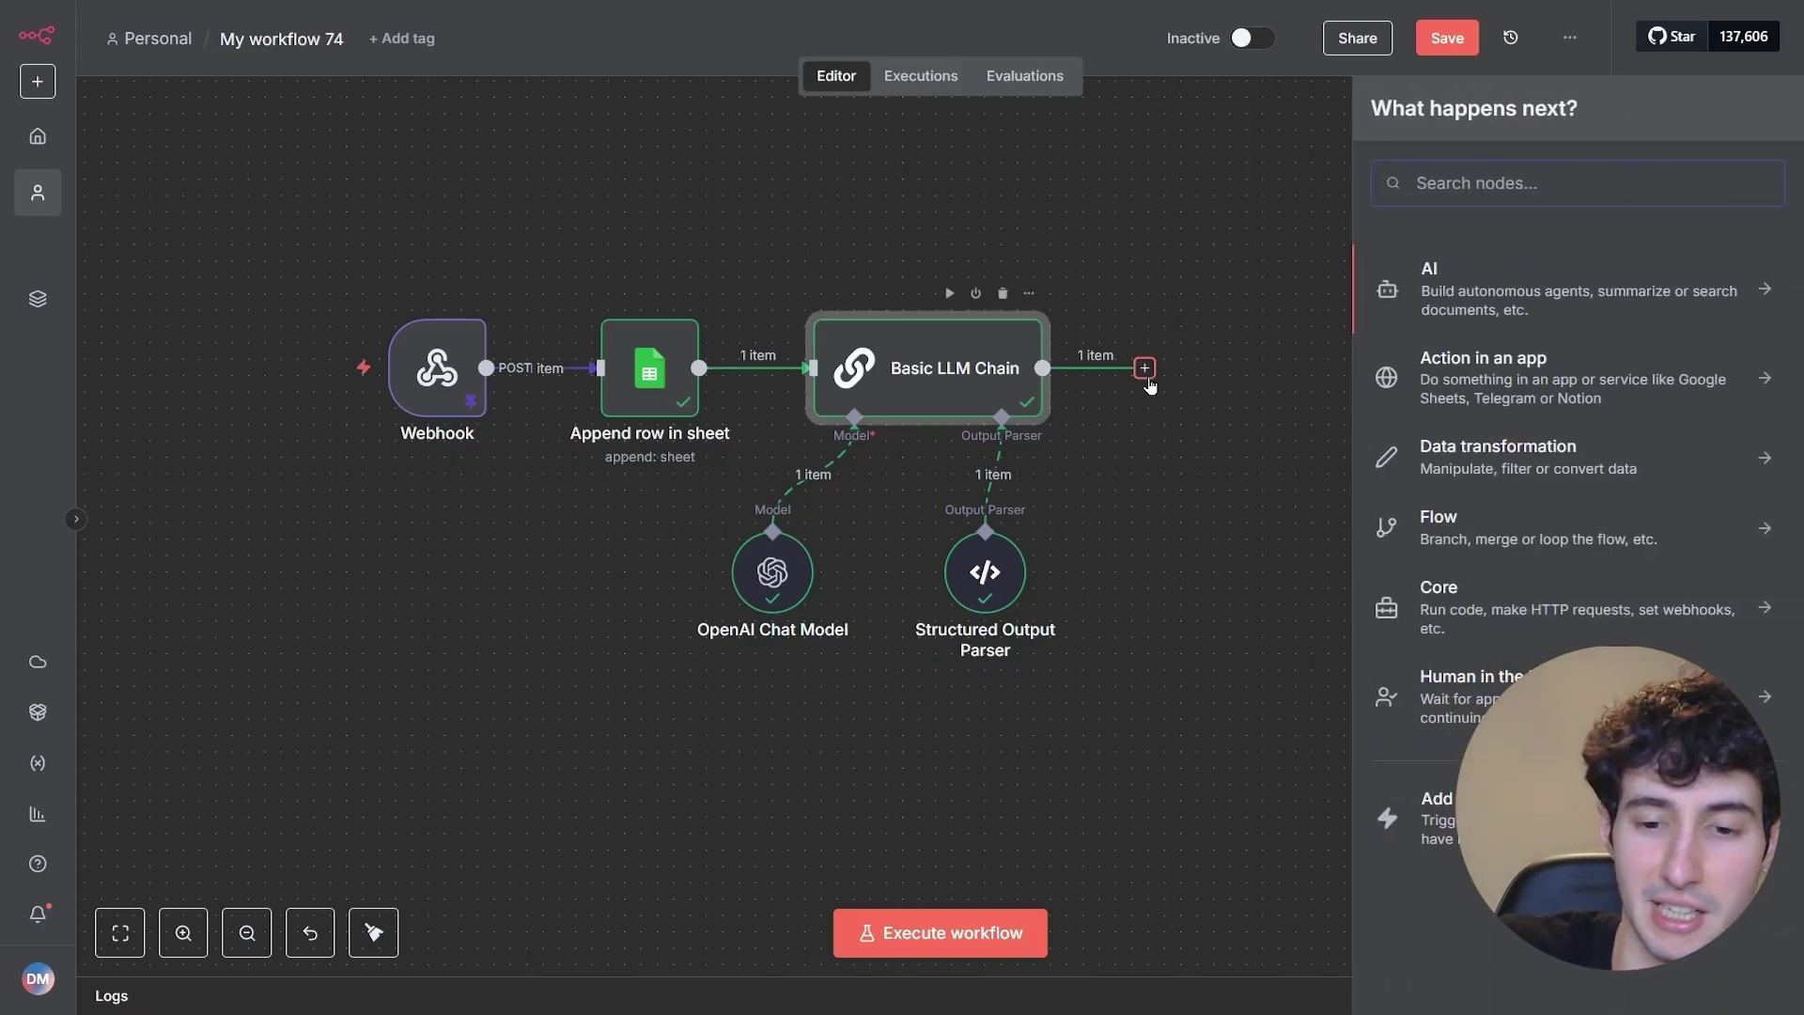
text(split)
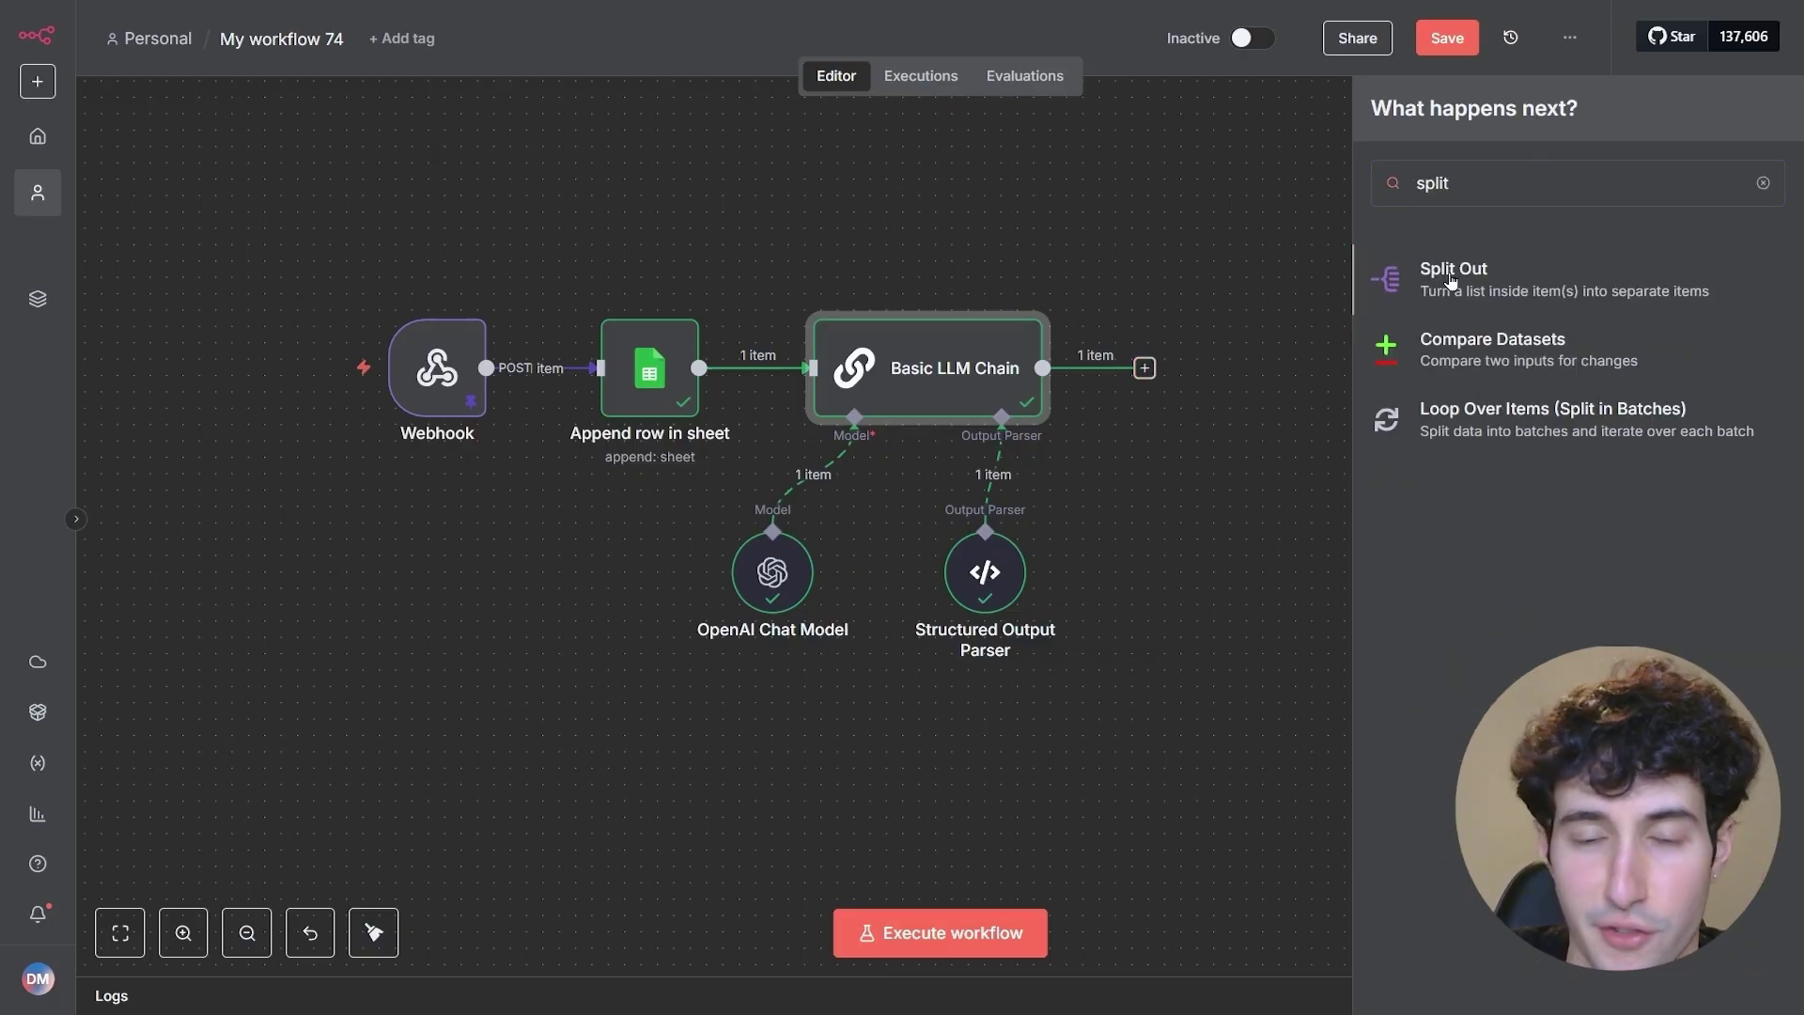
click(1447, 282)
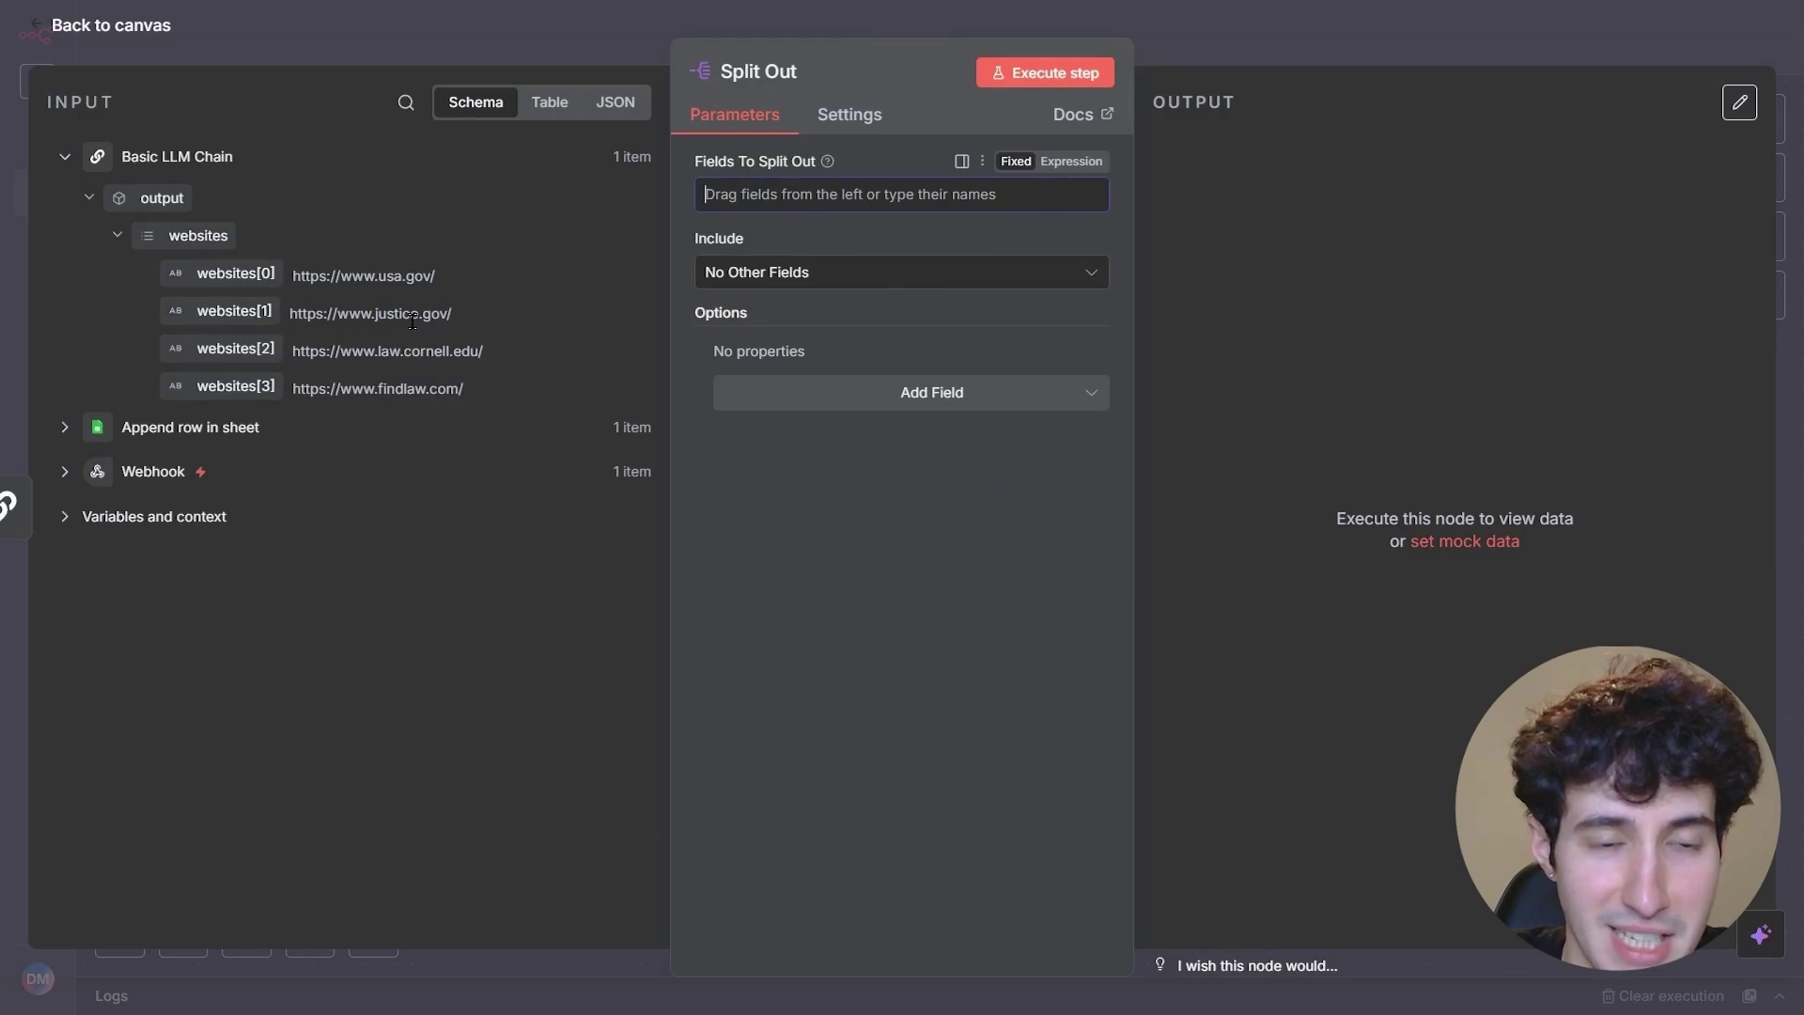
drag(202, 236, 762, 194)
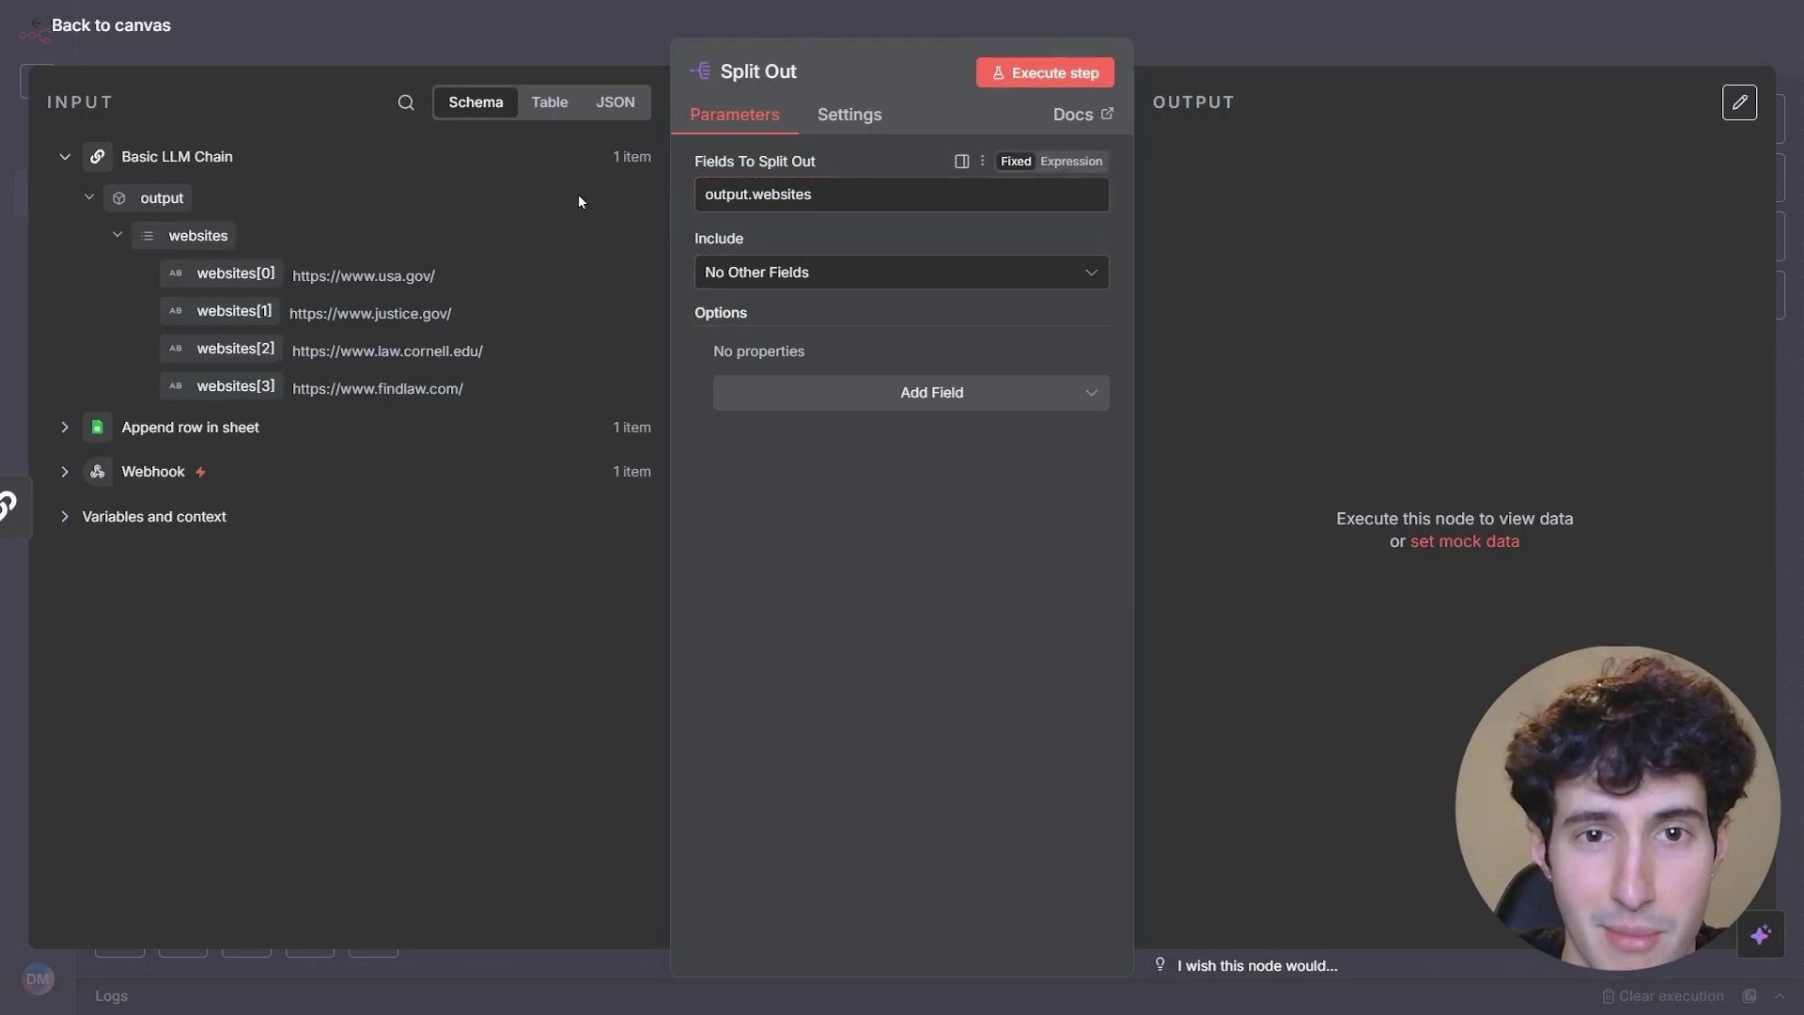
mouse_move(167, 232)
mouse_down()
mouse_move(906, 197)
mouse_move(429, 276)
mouse_move(164, 233)
mouse_up()
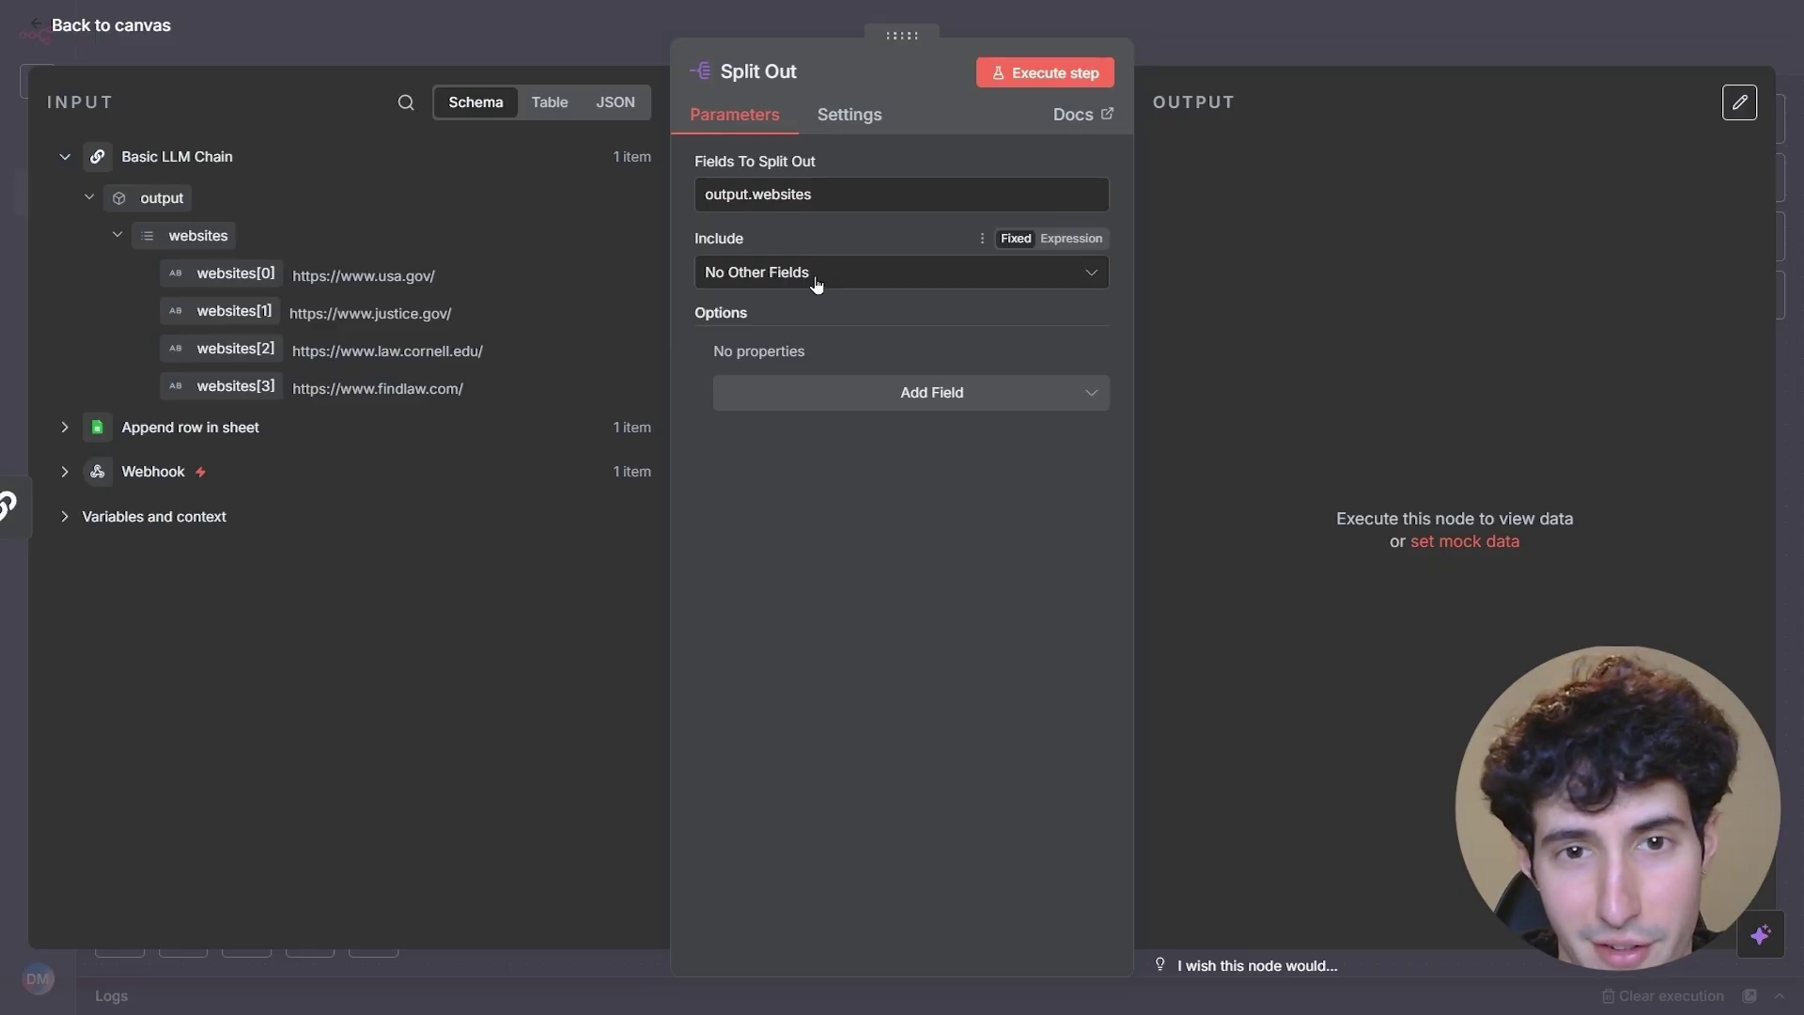
click(1056, 75)
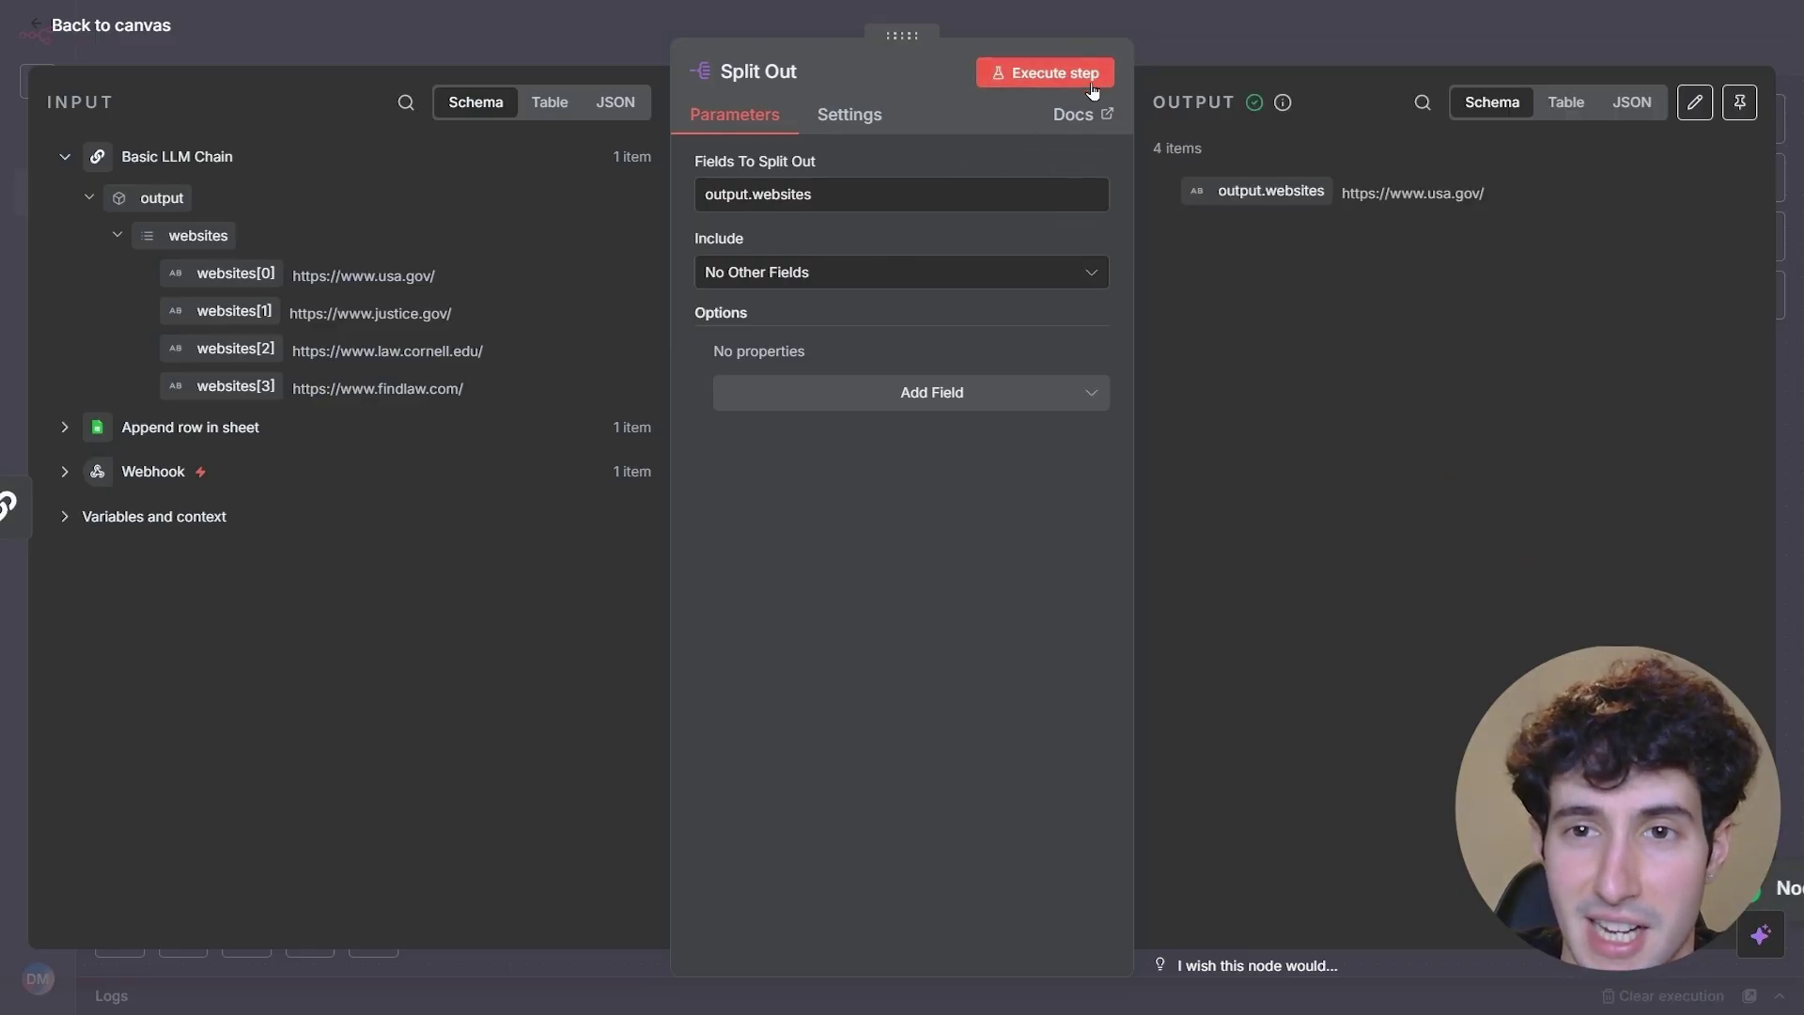
click(1338, 190)
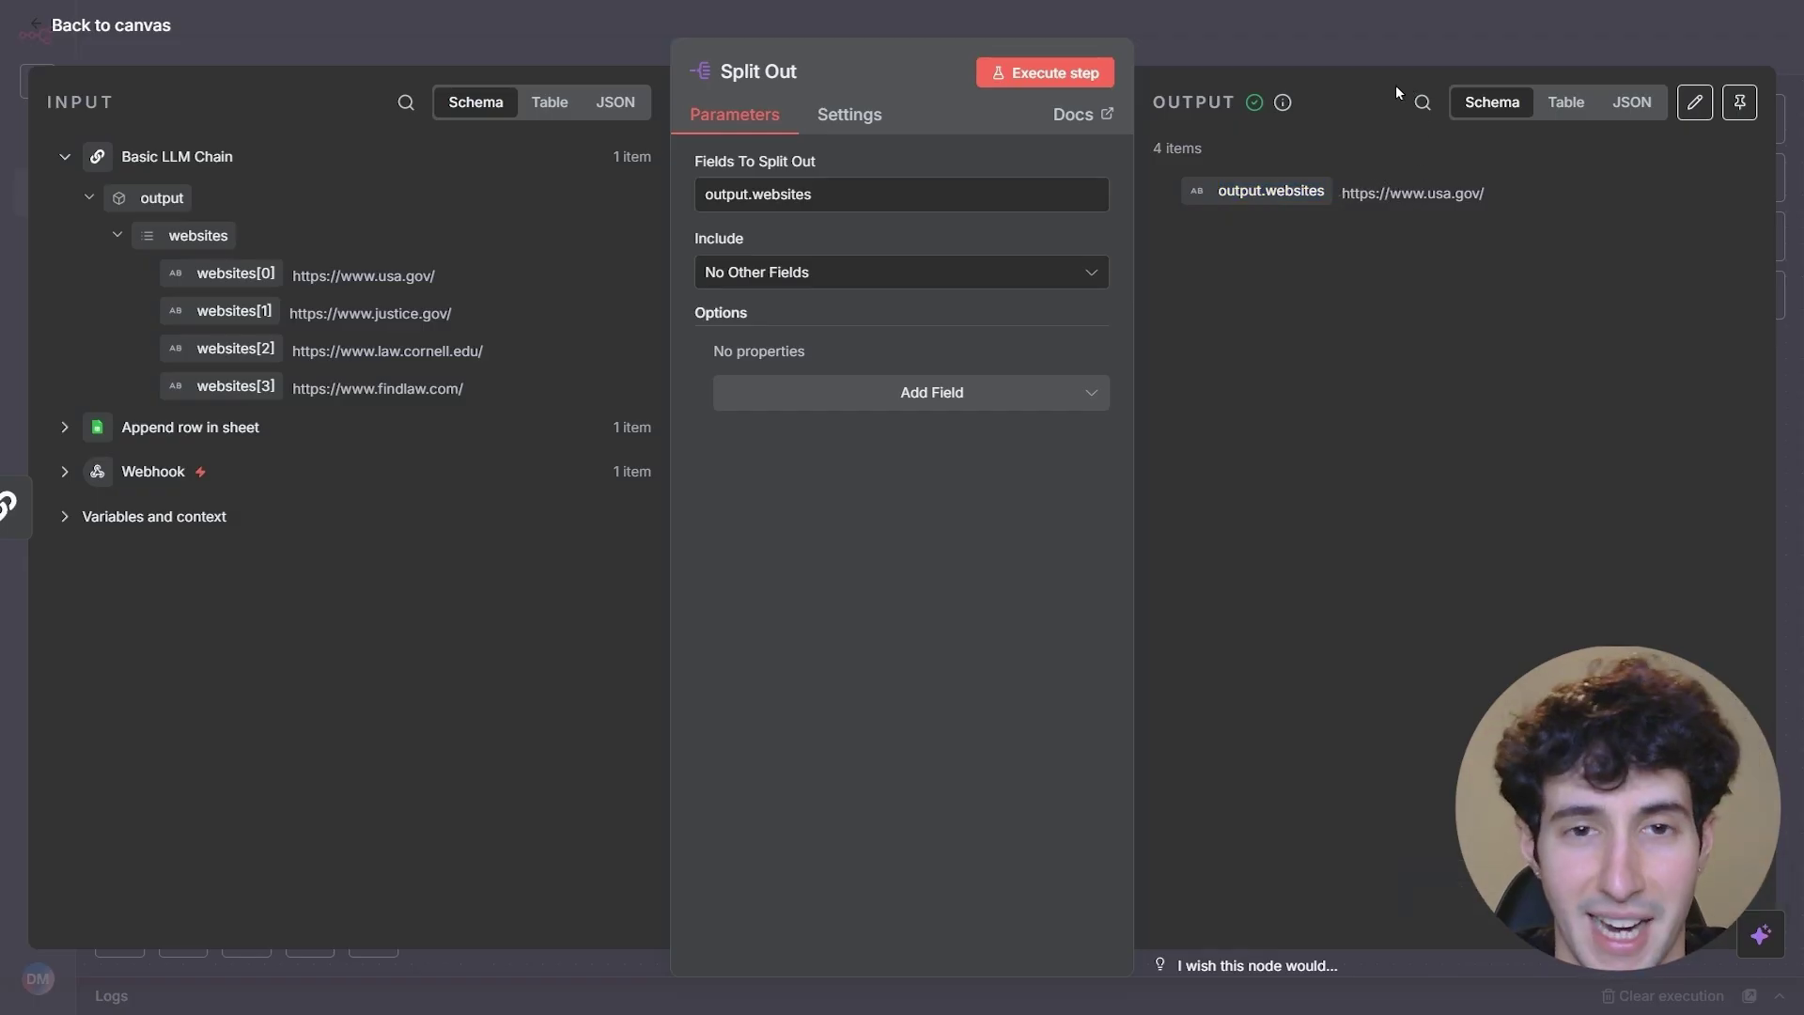
click(1369, 60)
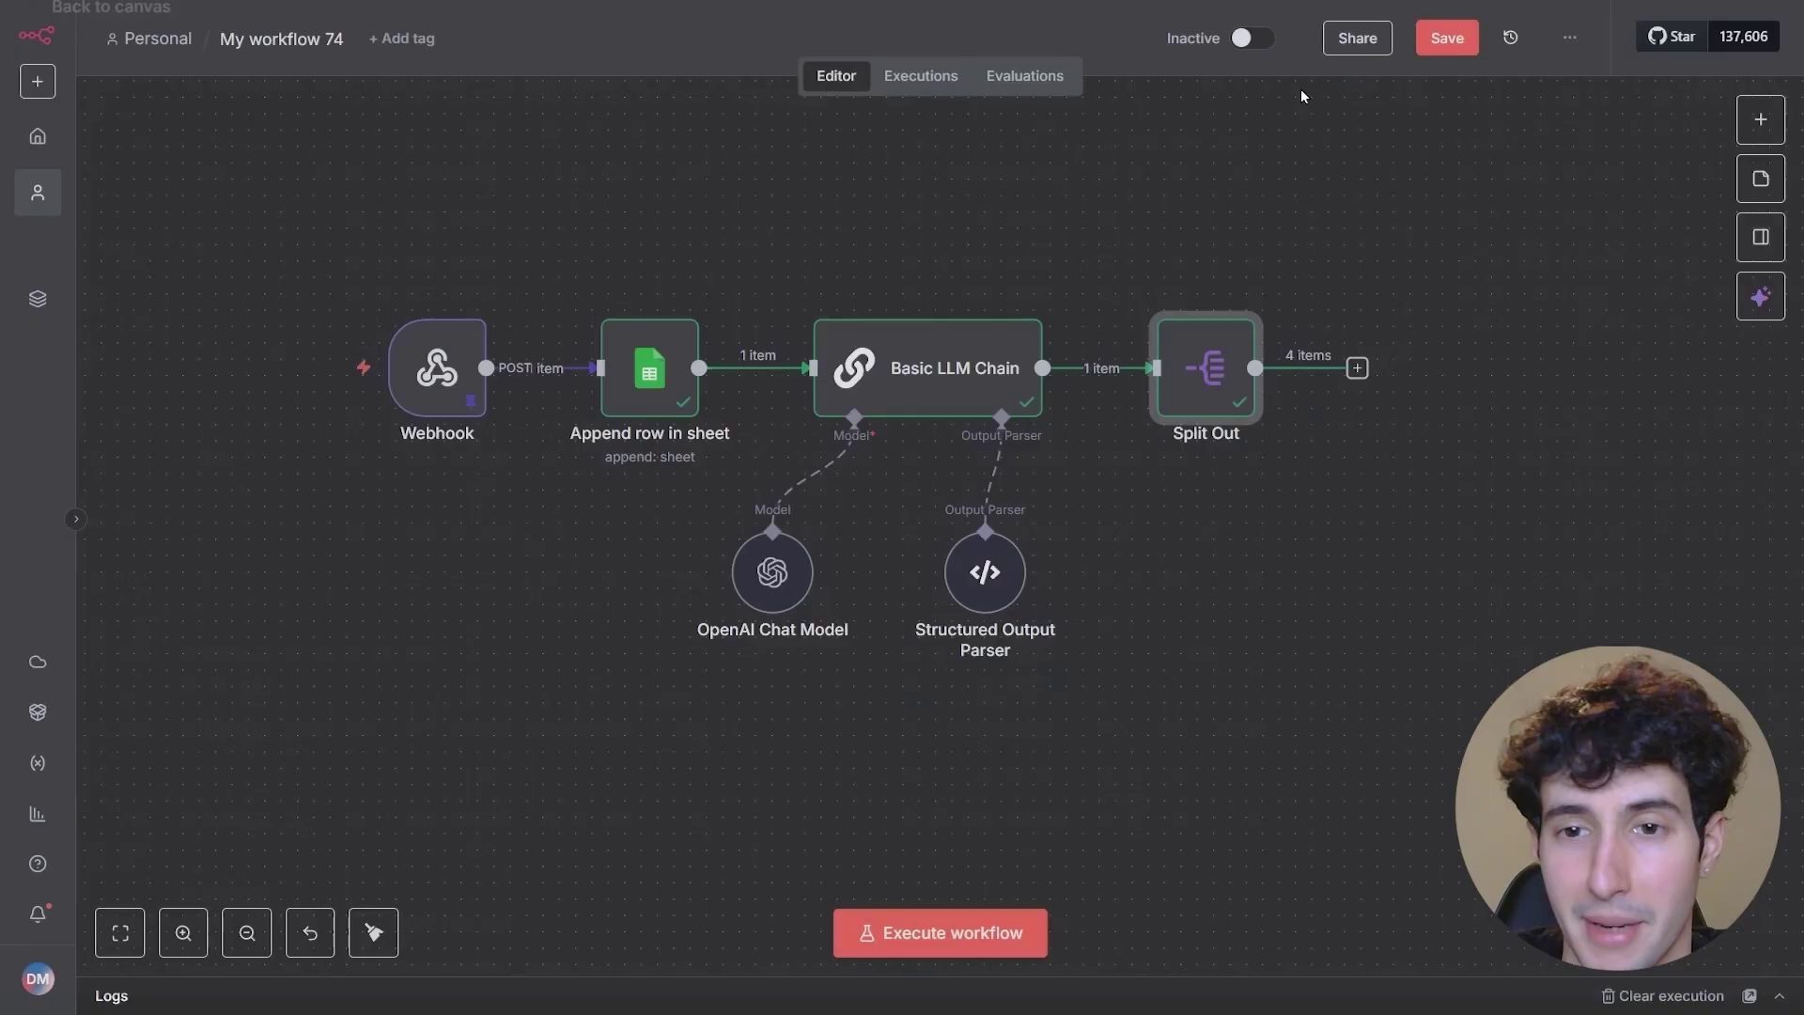
- Add an AI Agent node after Split Out
click(1358, 368)
text(ai)
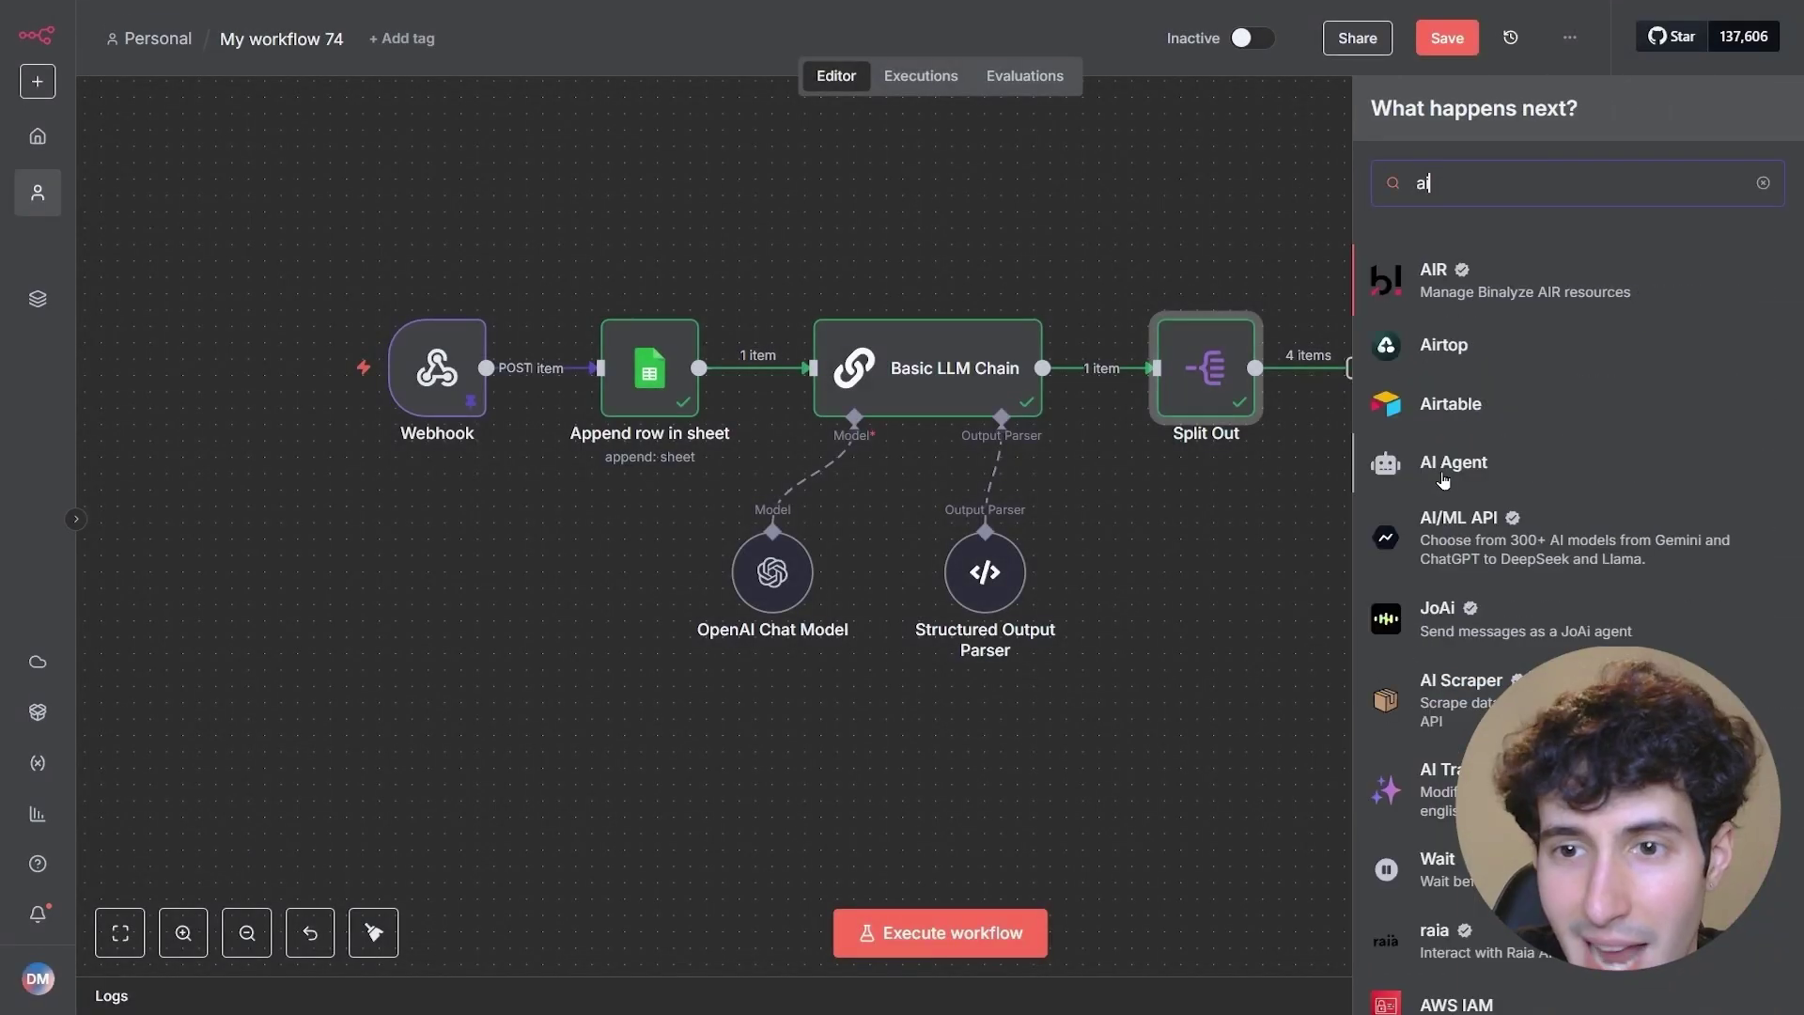
click(1442, 477)
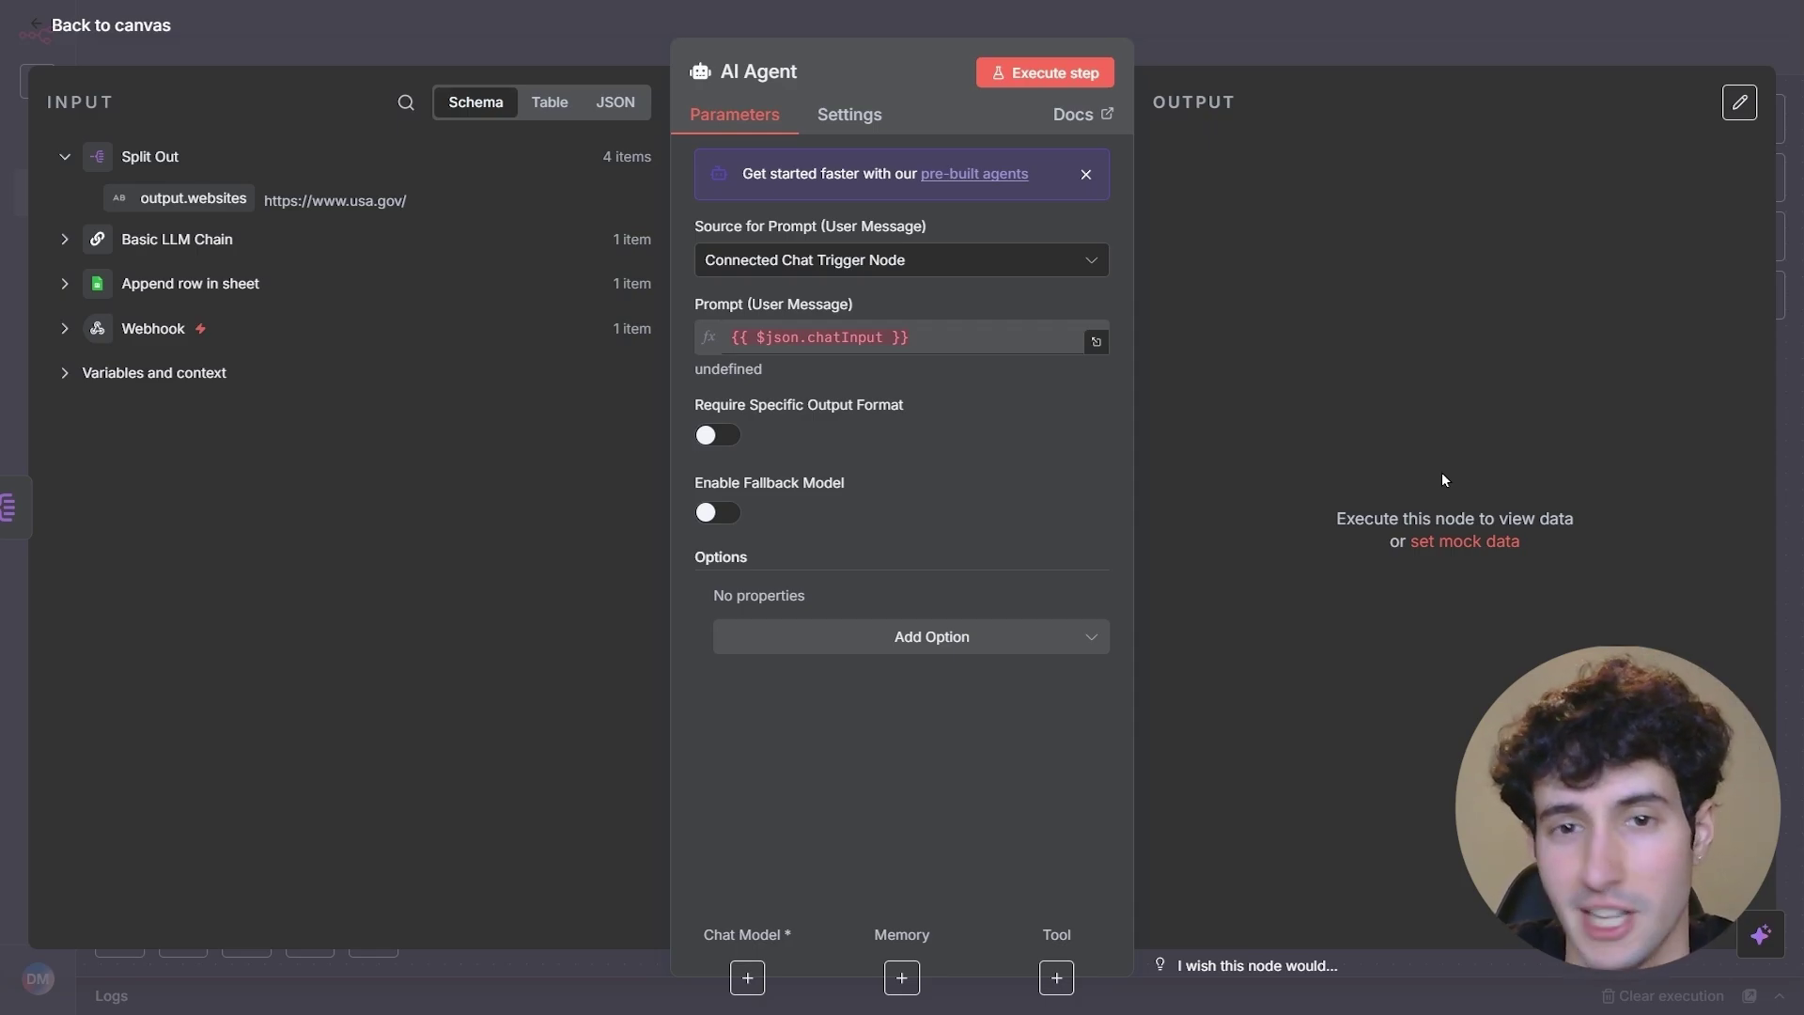
- Set the agent's prompt source to Define below as an expression in the full editor
click(818, 260)
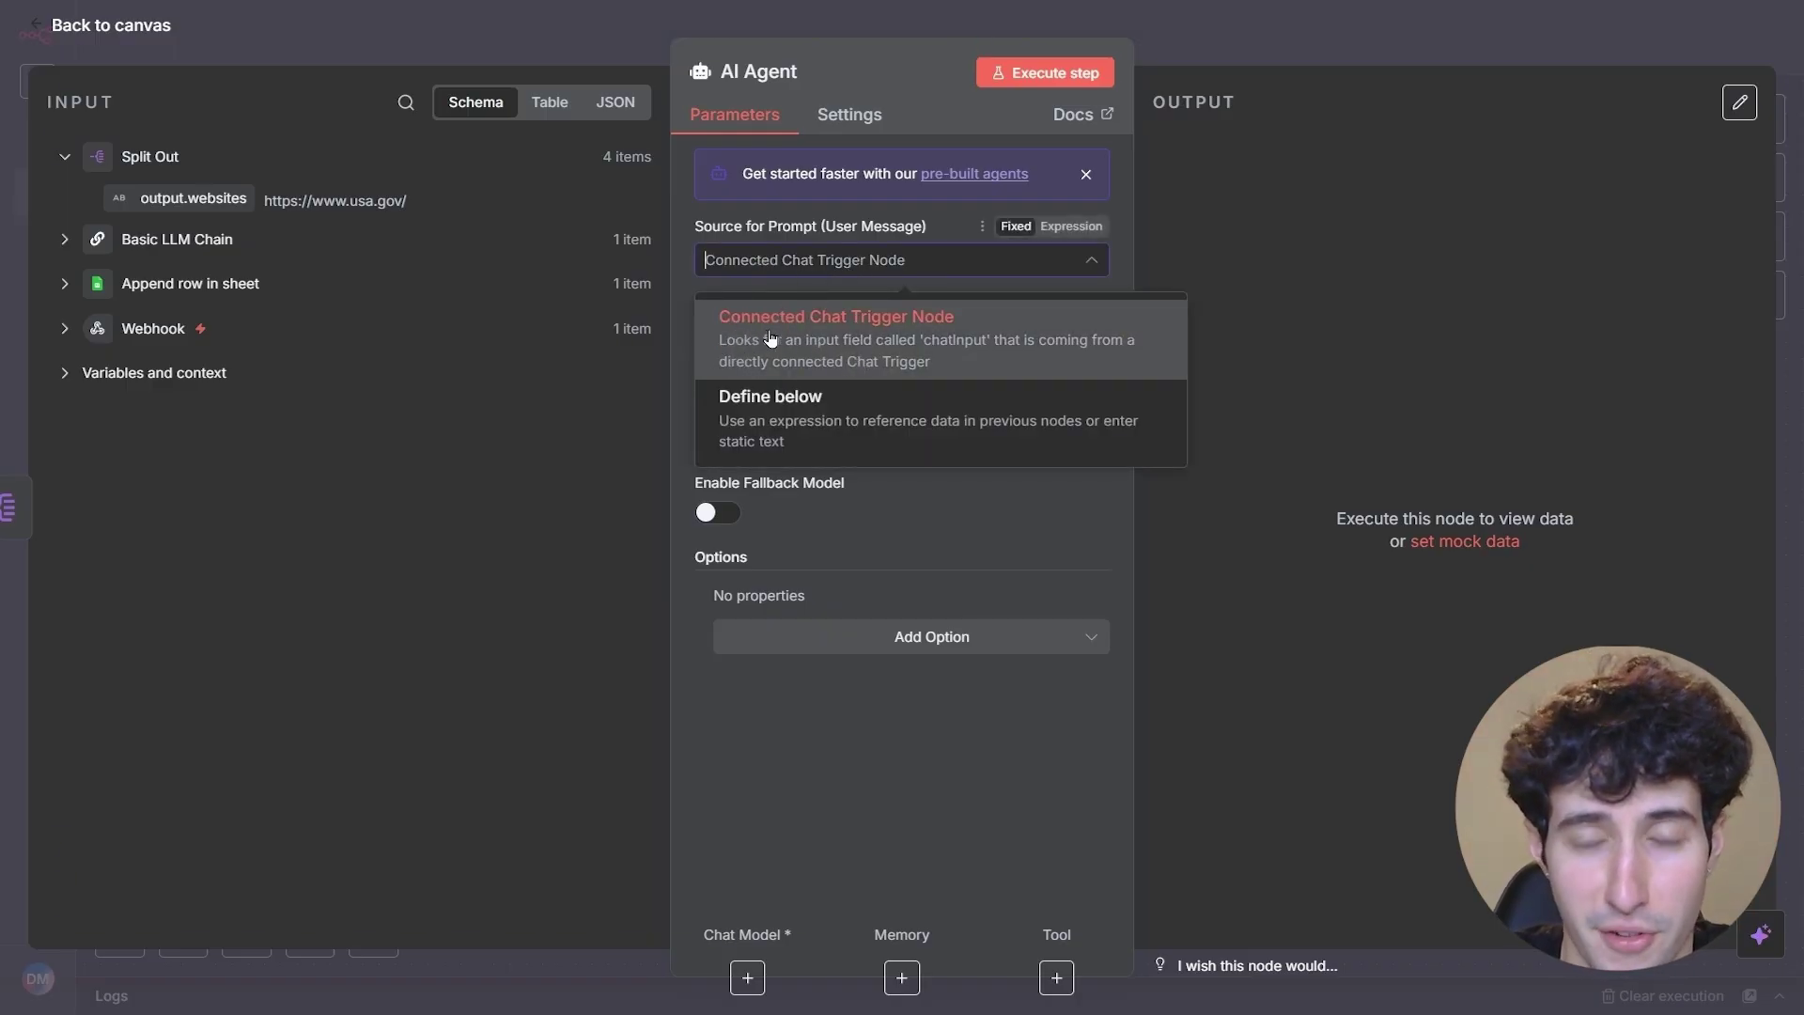
click(757, 401)
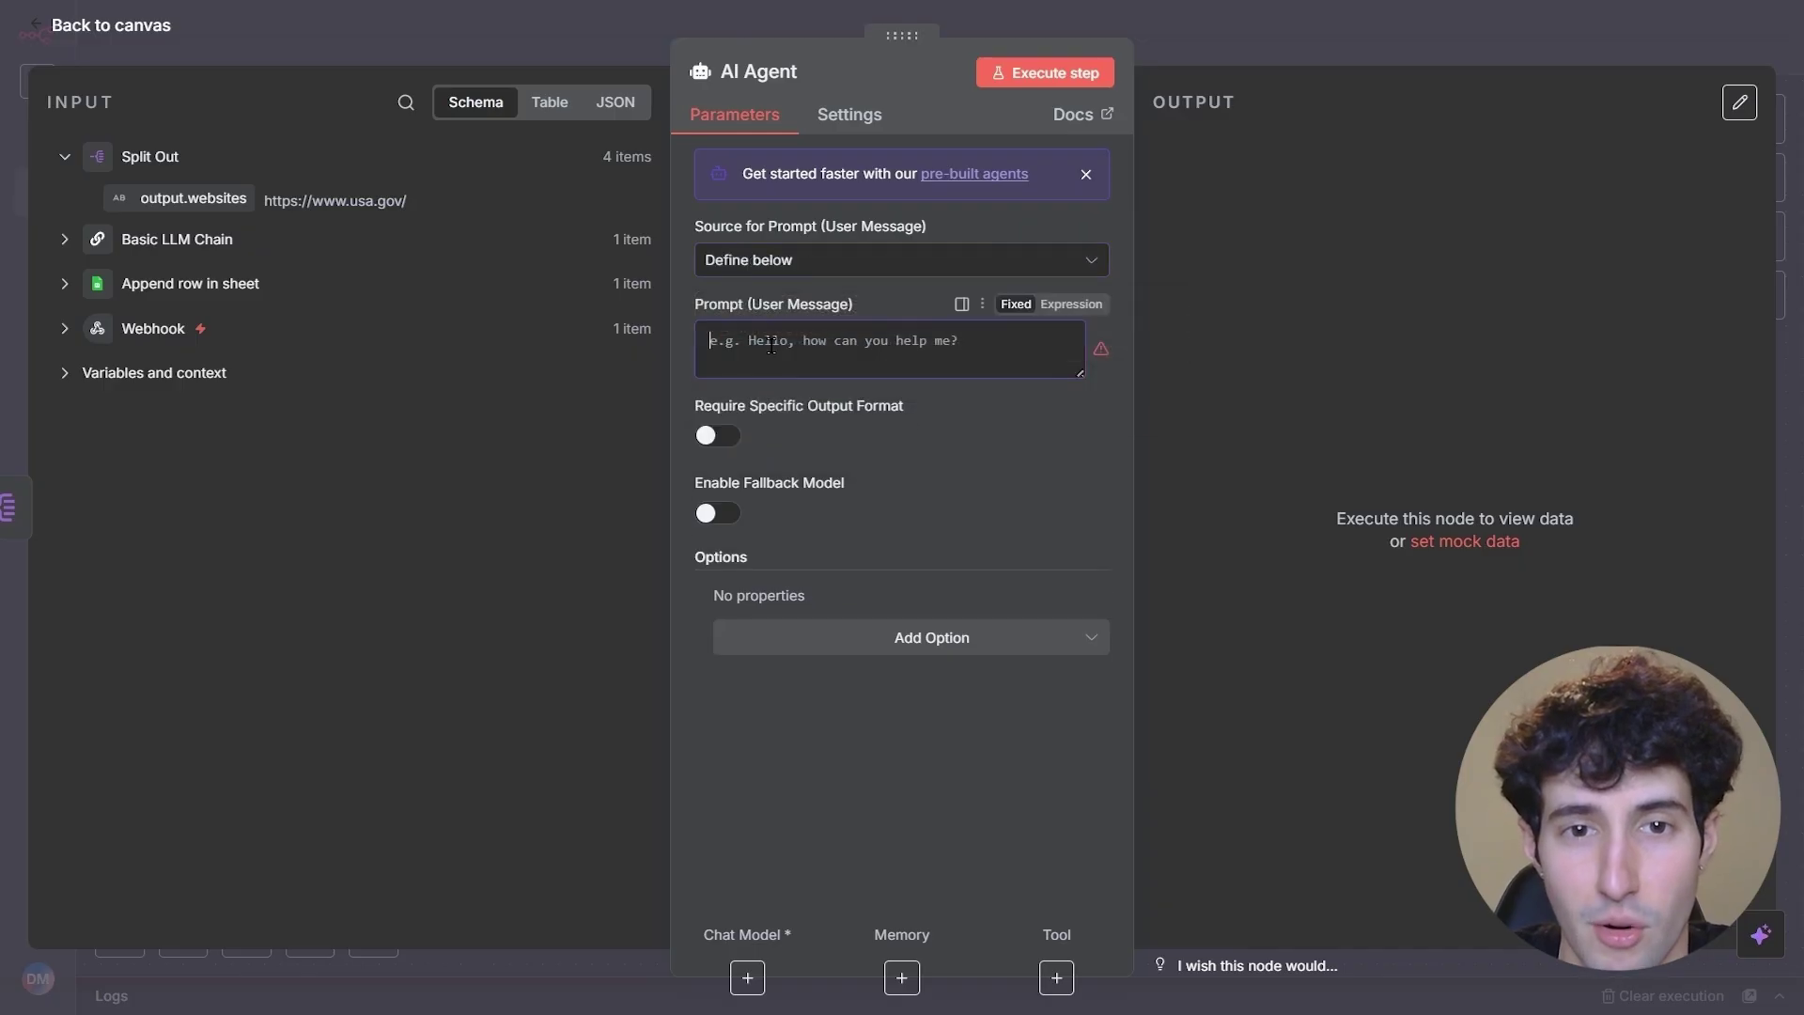
click(1067, 304)
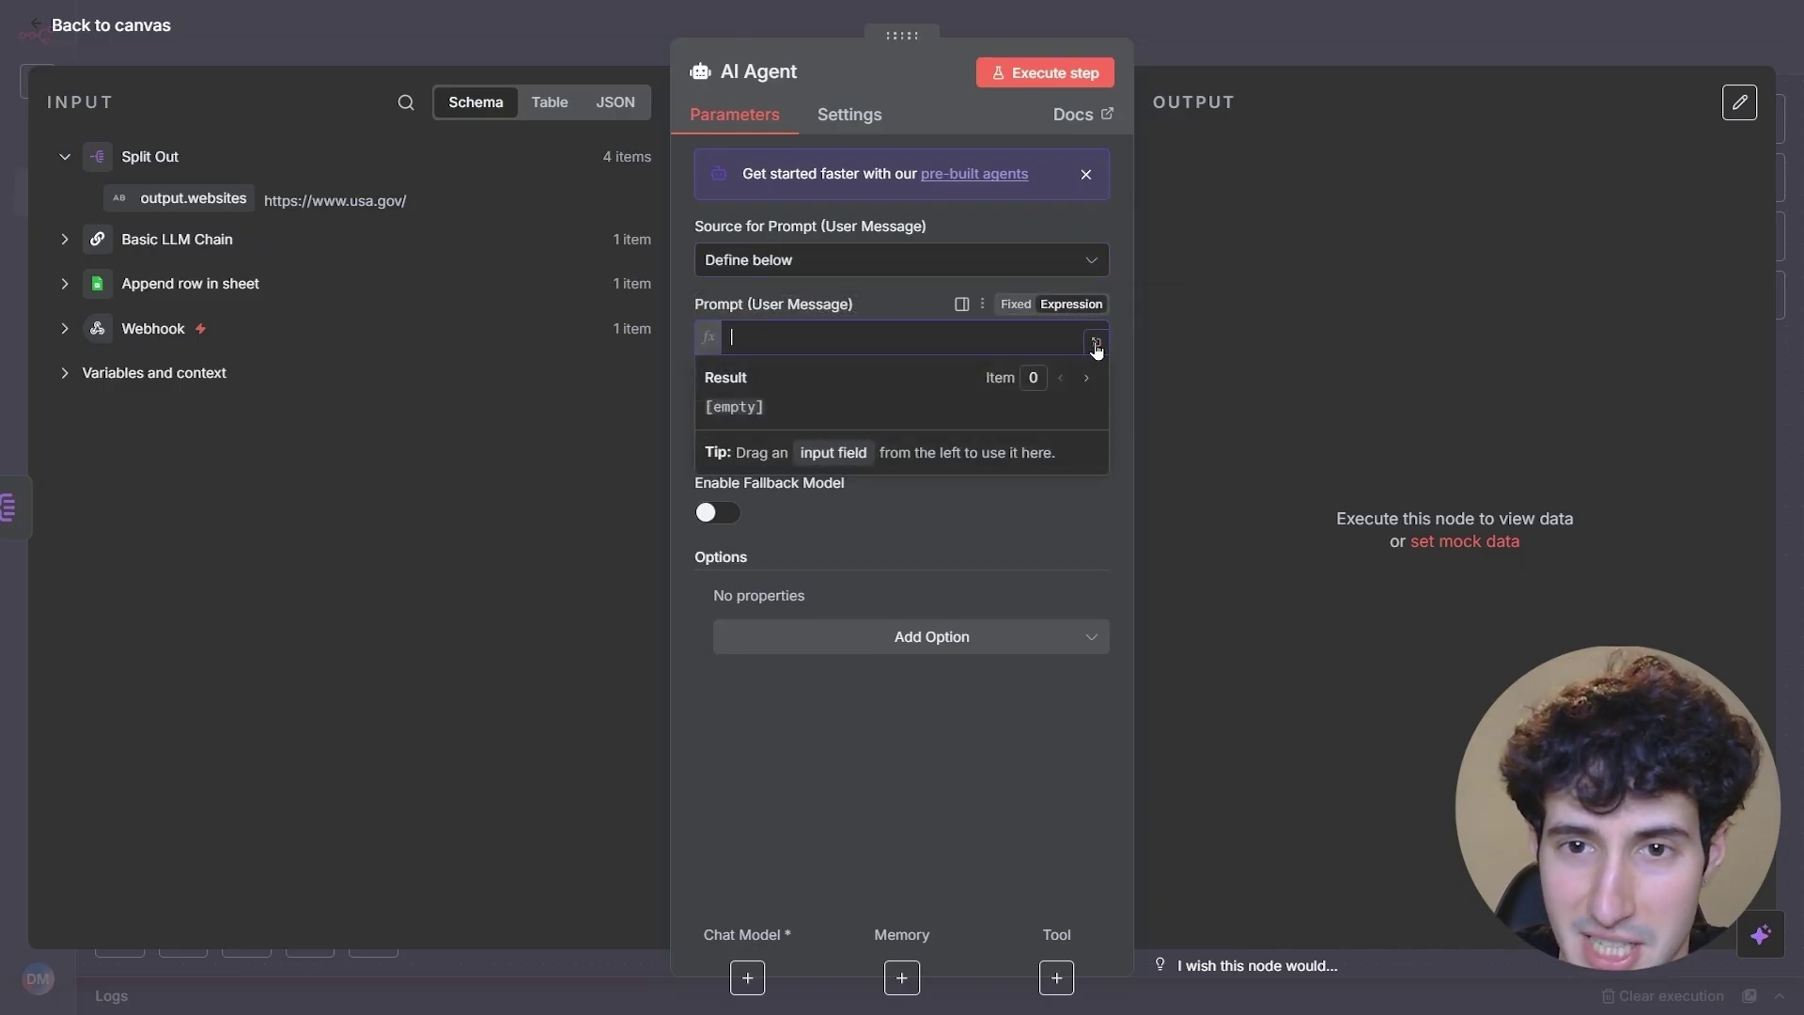
click(1096, 341)
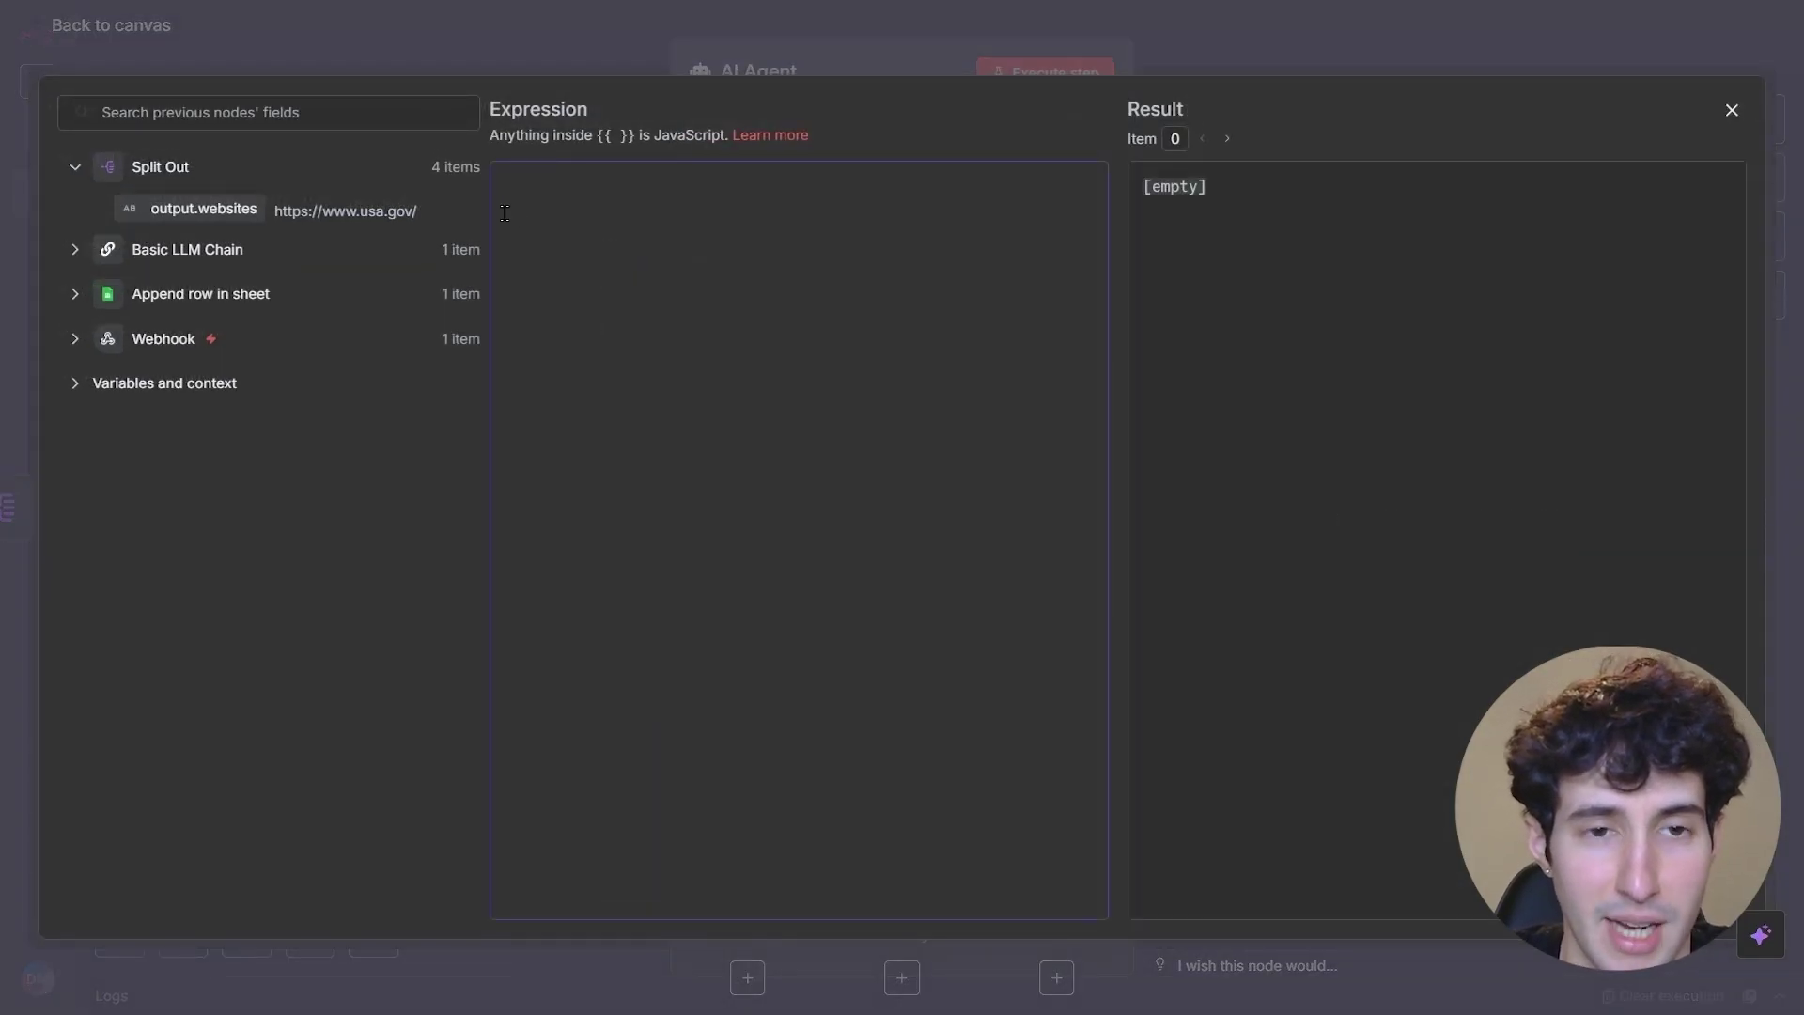
- Paste the crawling prompt and insert the Webhook body question field after the user asked line
text(You got asked this question:   And you have access to the crawling tool tavily, which crawls goverments websites to find official answers to the auestion the user asks.   This is the country:   Use the tool to  crawl the websites and find relevant information about the question and then format a propoer response that you can give to that user, don't say thing like: Here is your response just immmidietly give the repsposnse and also give the relavant link undernith as where you drew this information from.)
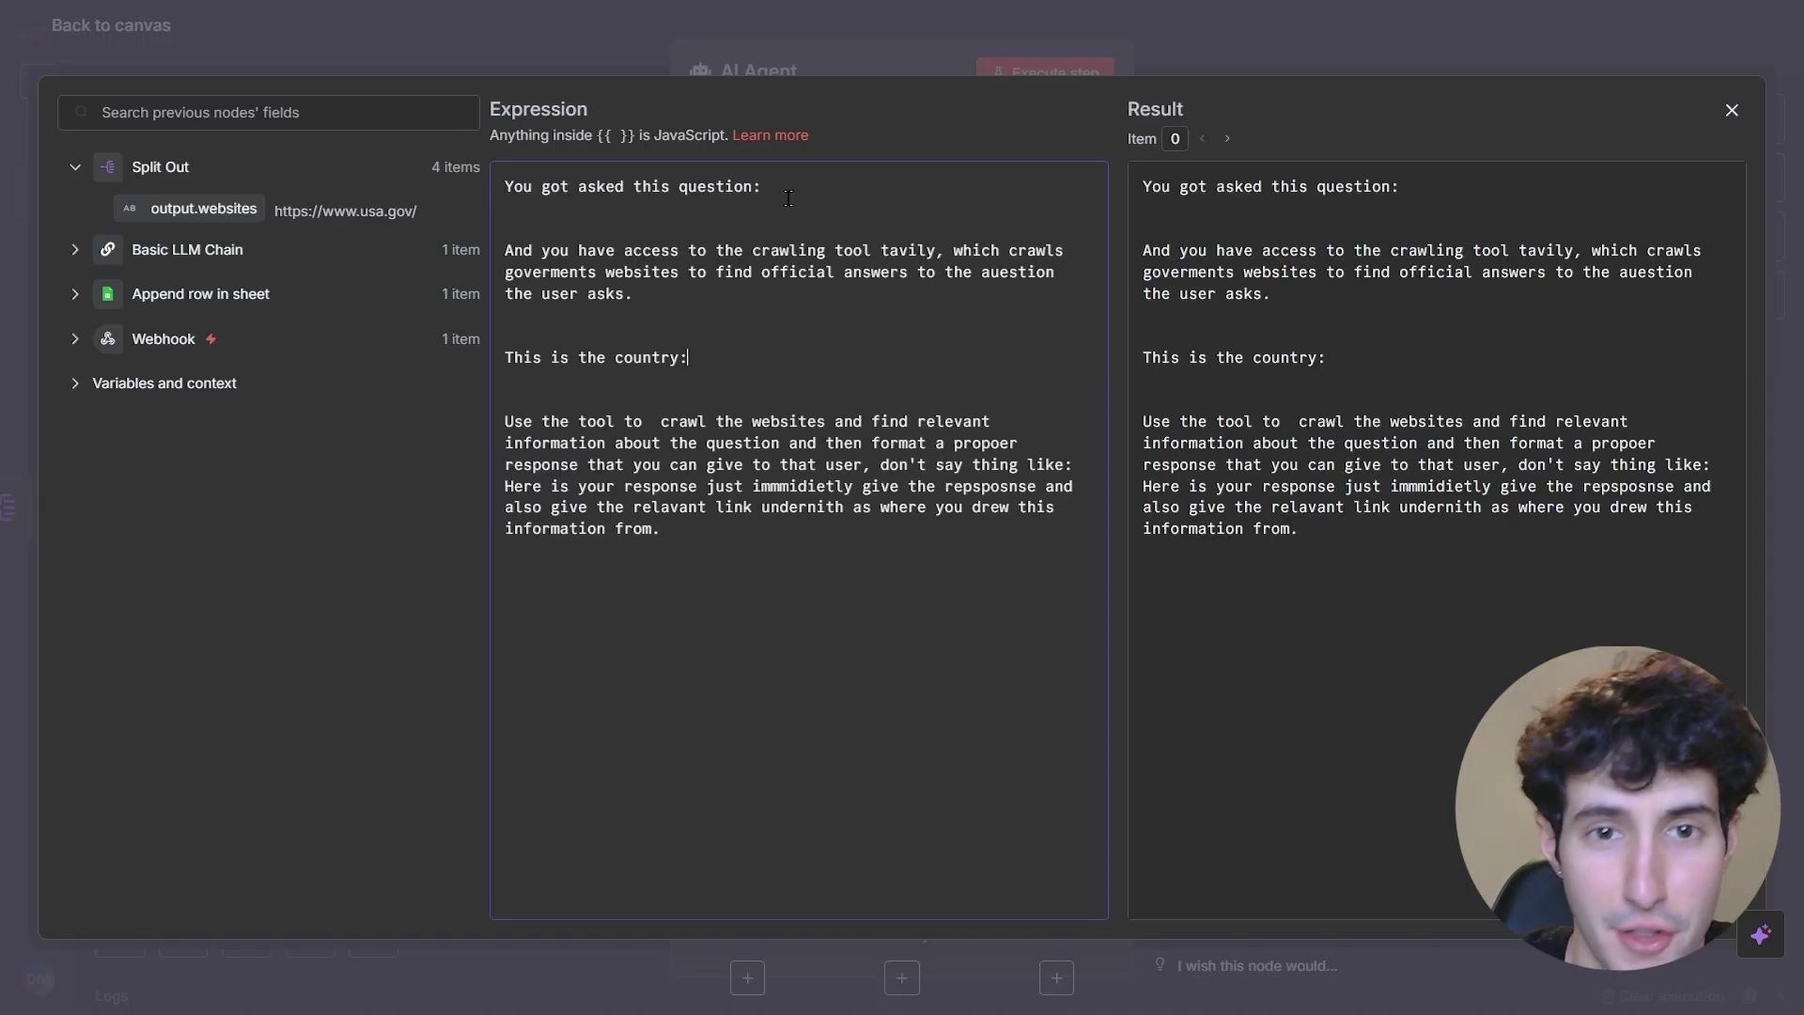
click(771, 203)
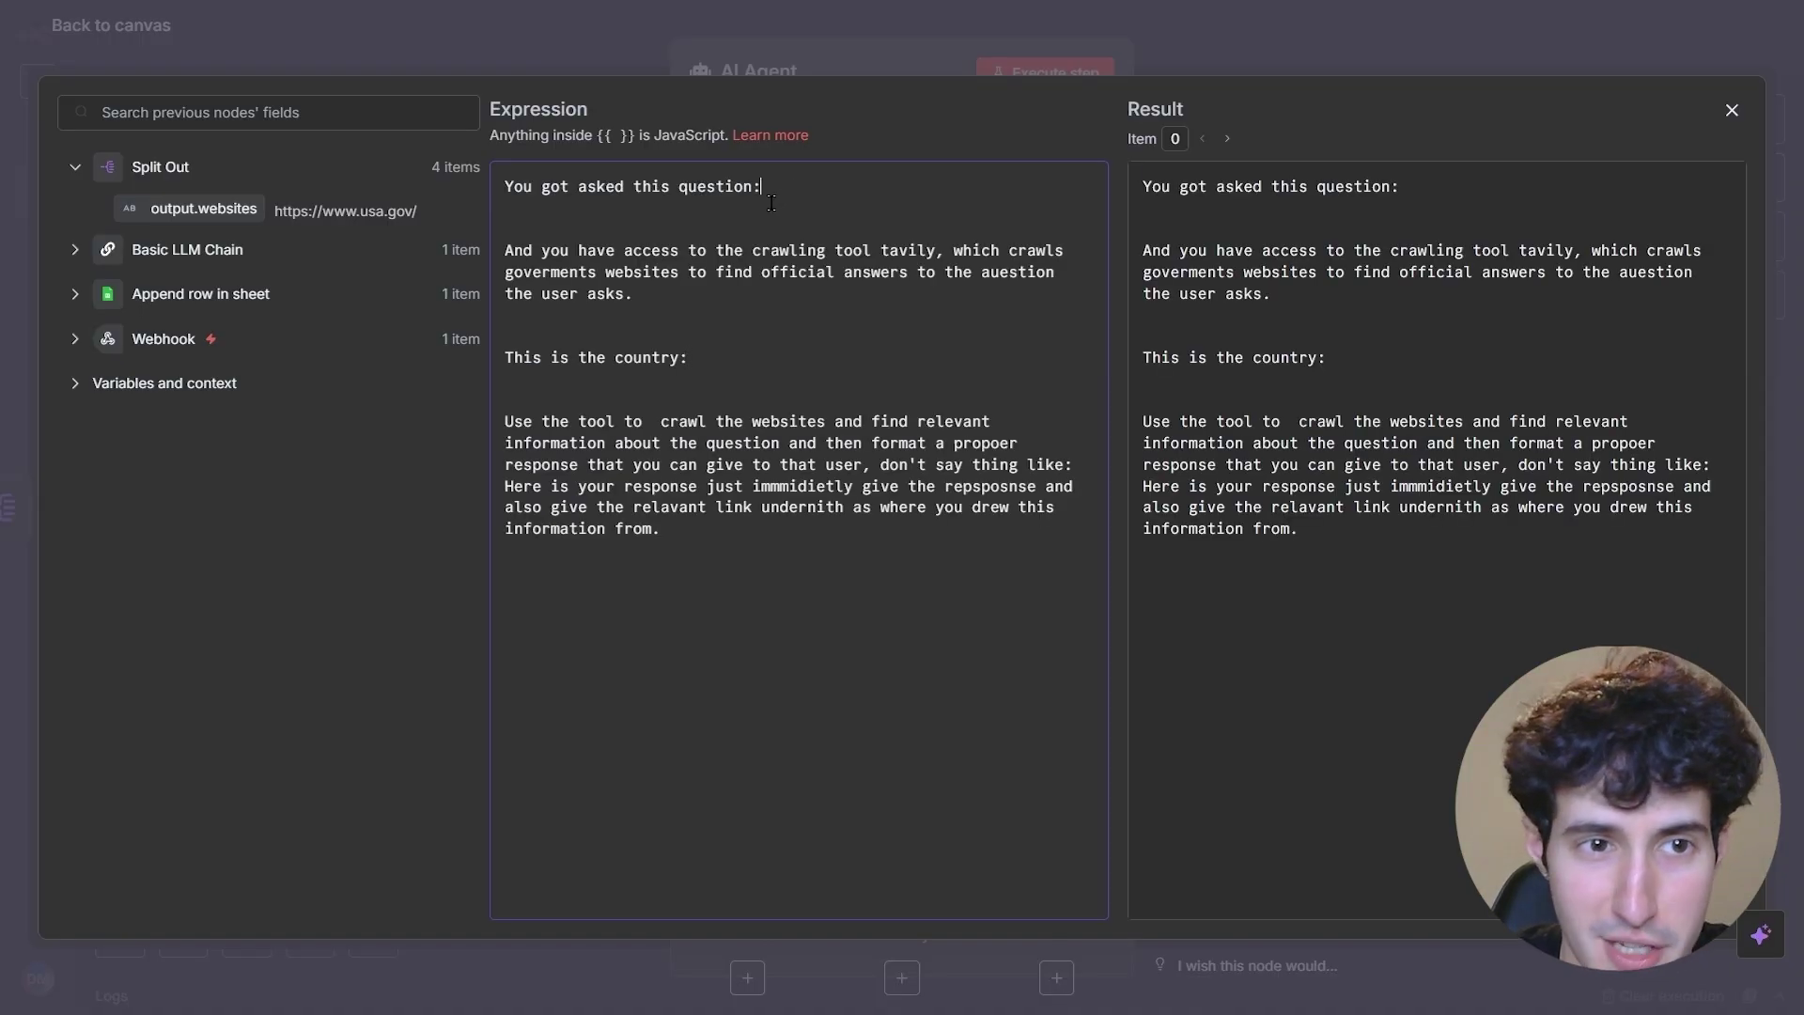
click(76, 339)
scroll(246, 527, down, 10)
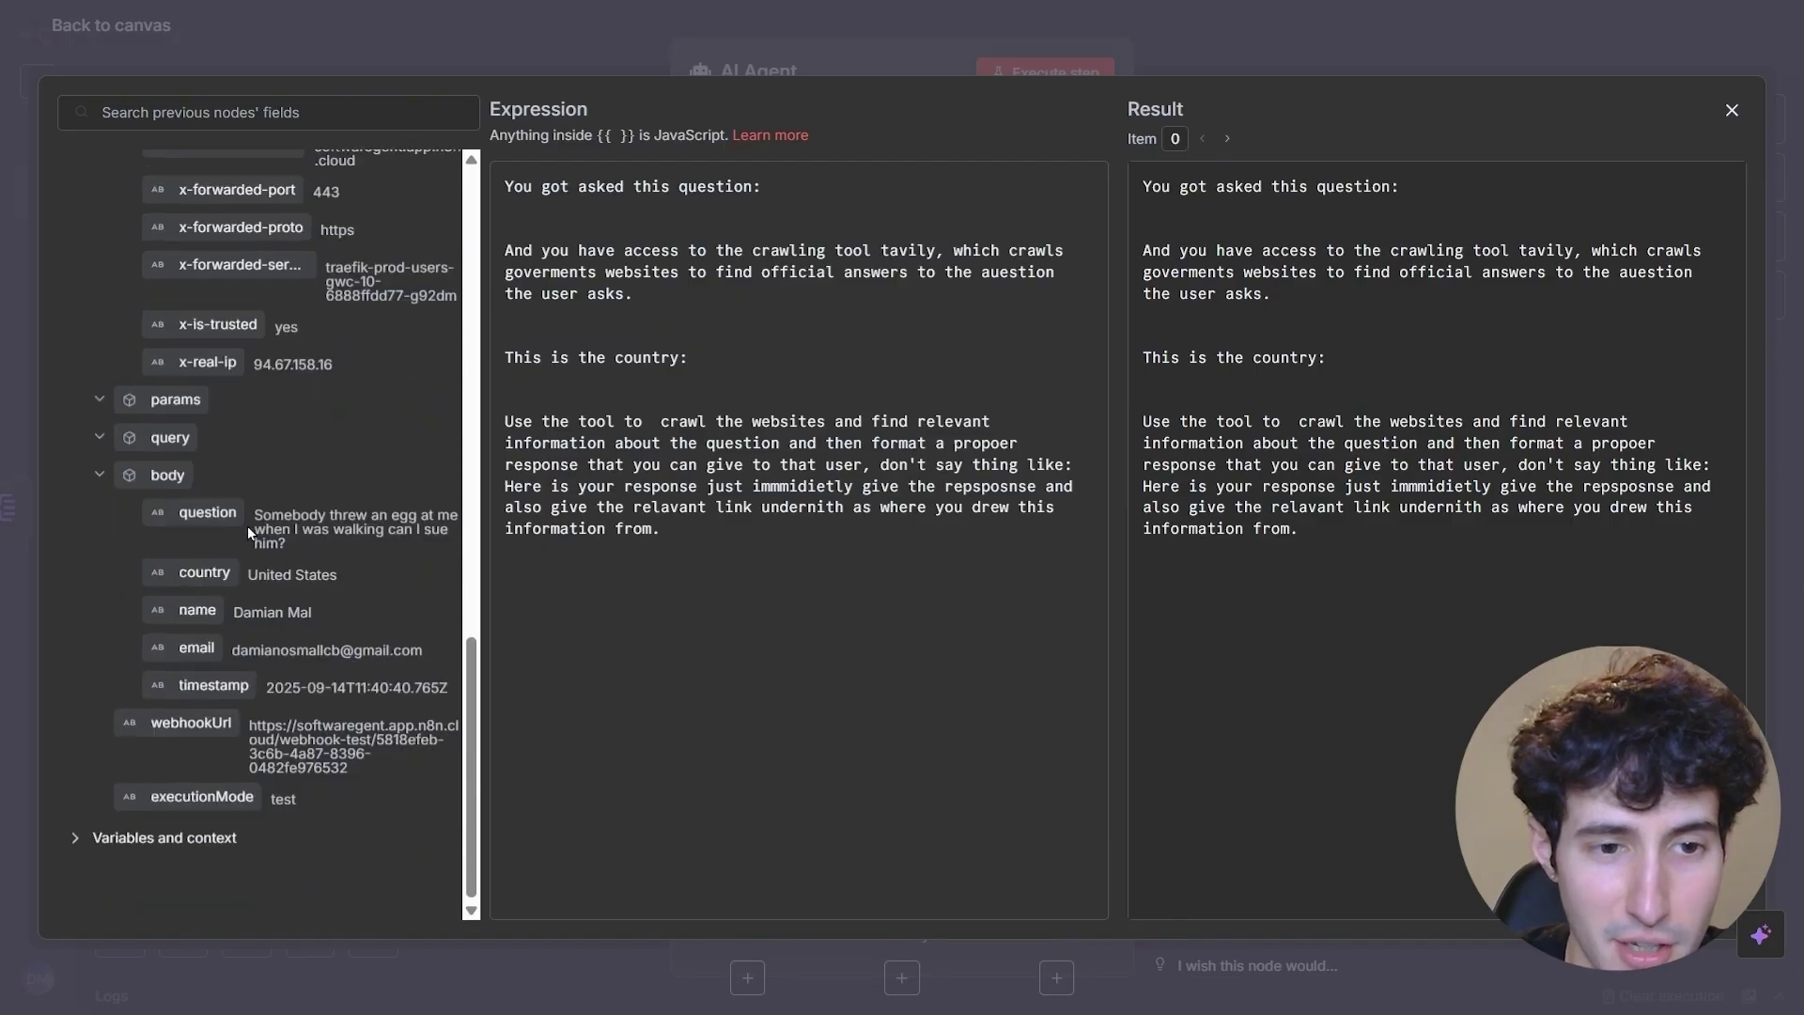
drag(209, 513, 801, 186)
click(651, 310)
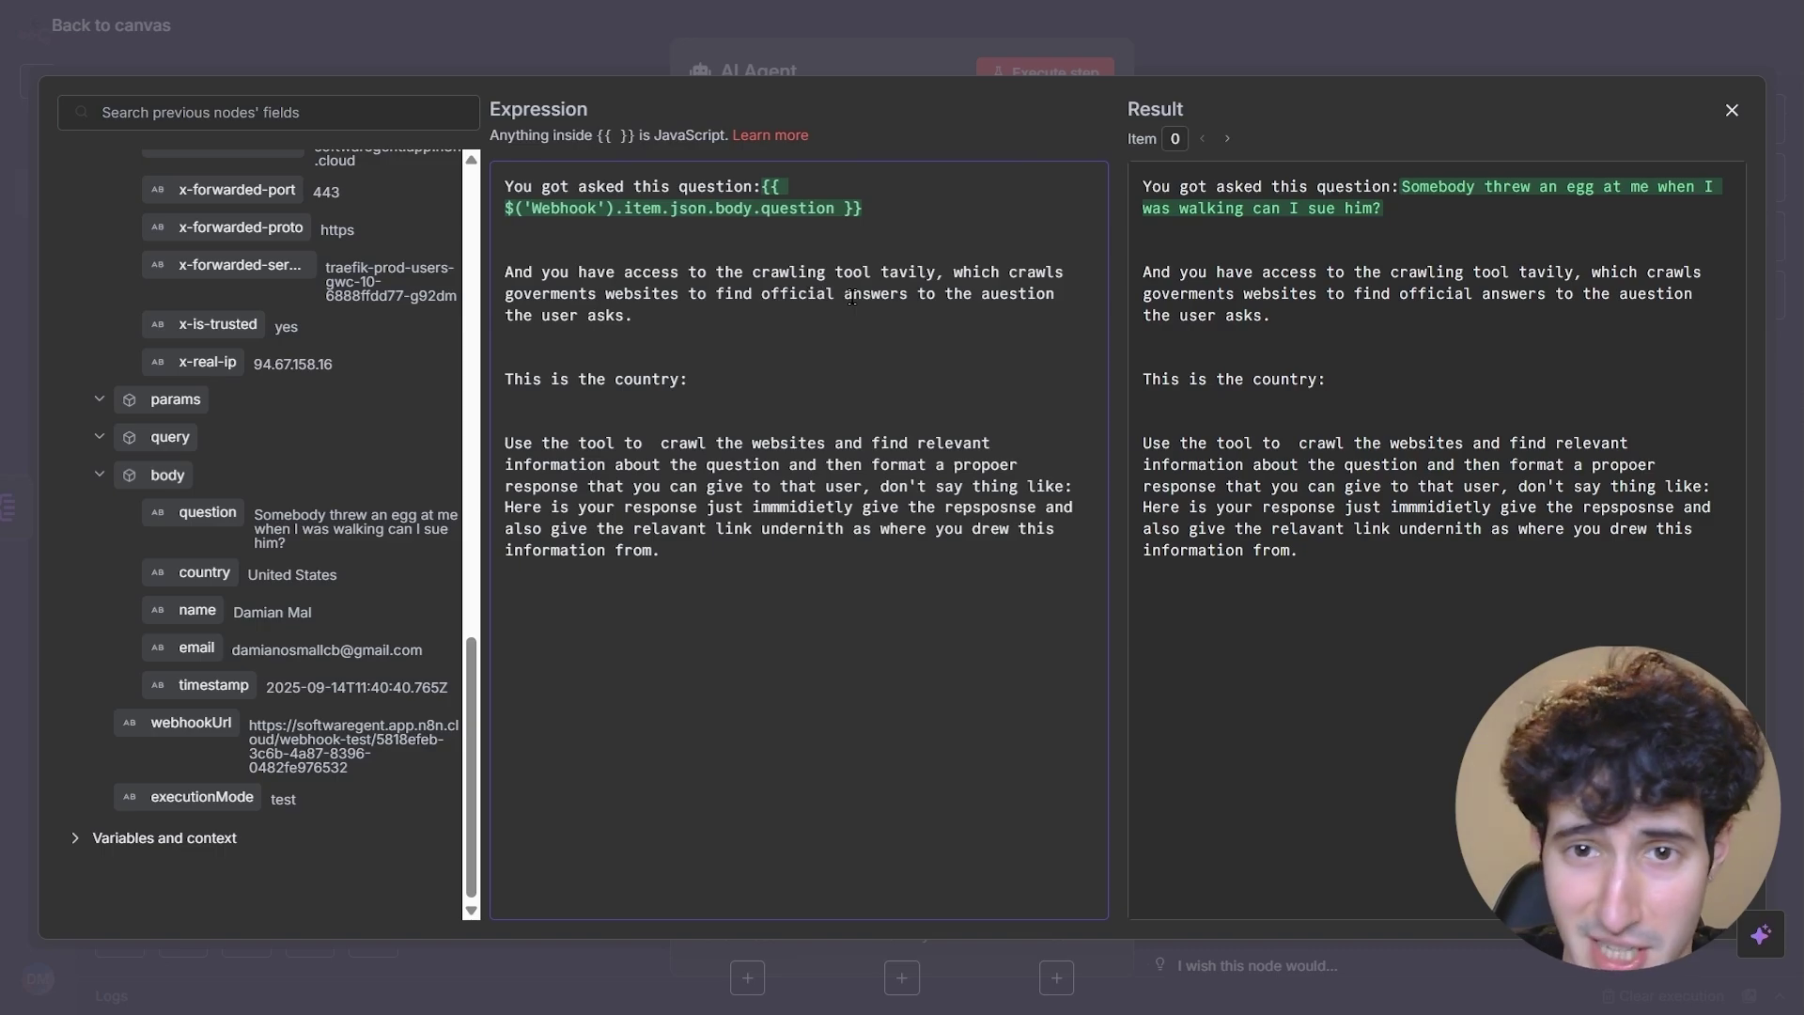
text(ed)
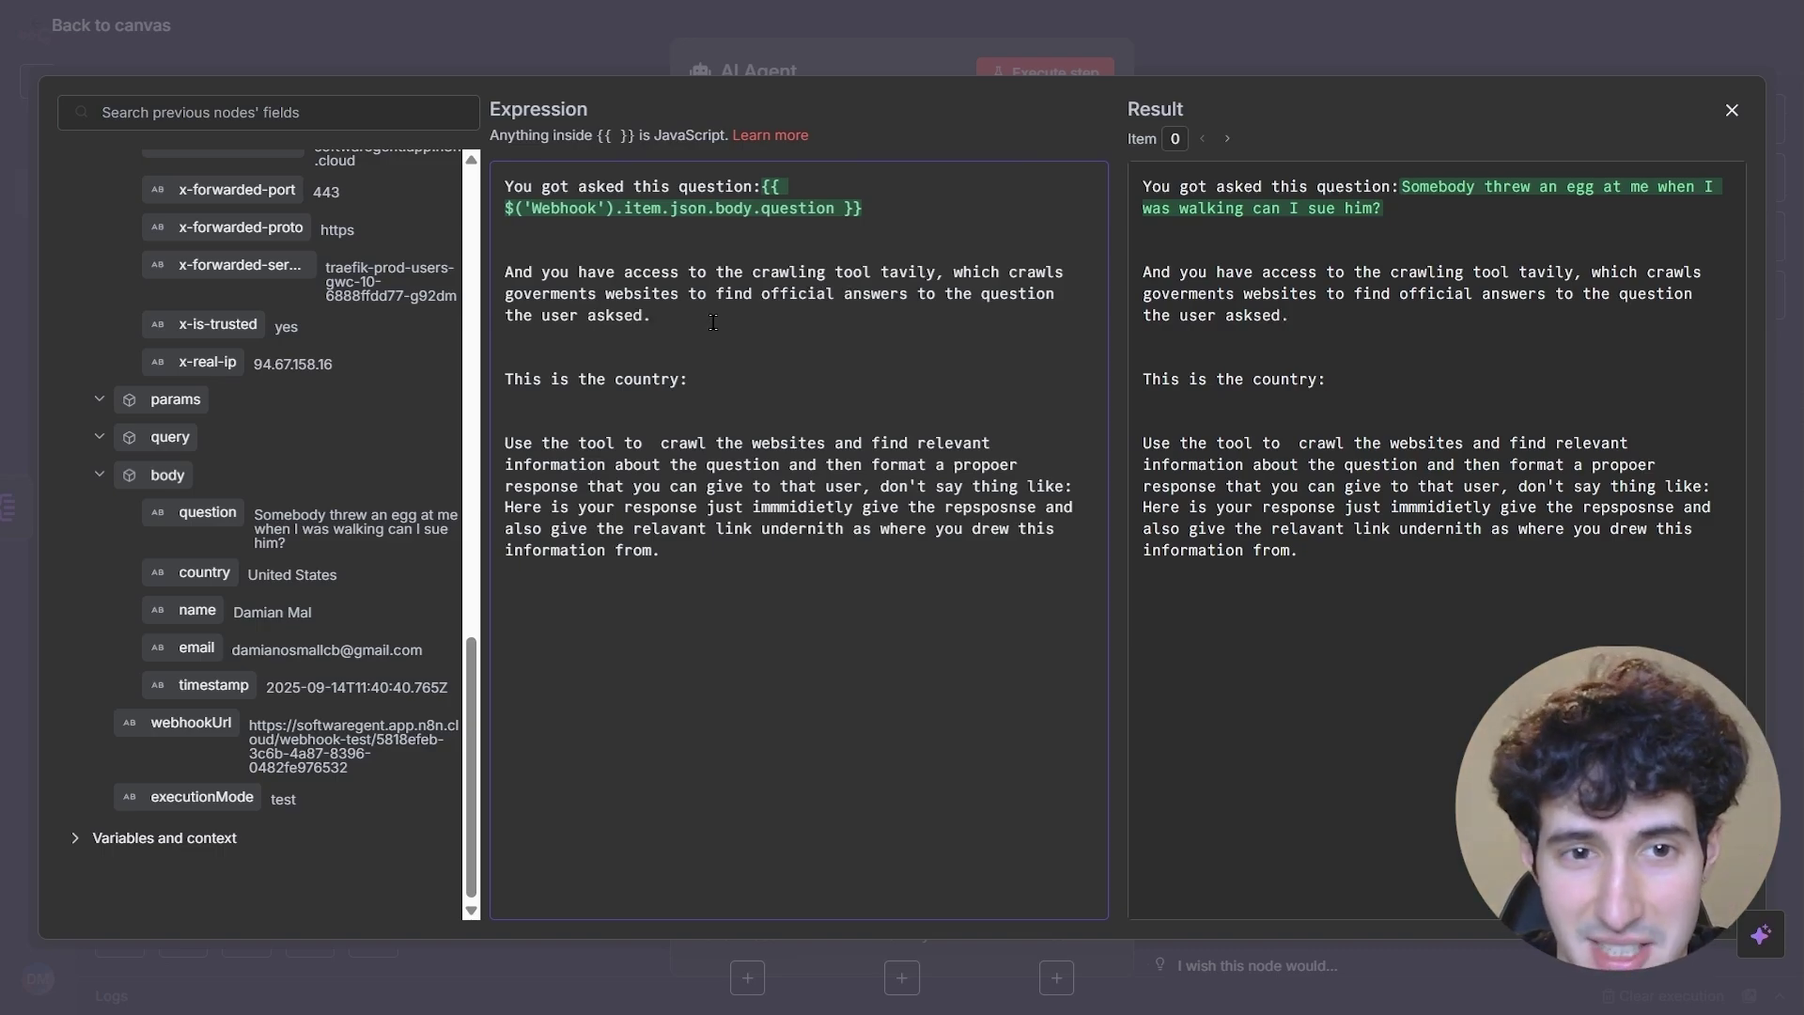
- Insert the Webhook country field and put 'don't say things like' on its own paragraph
click(698, 386)
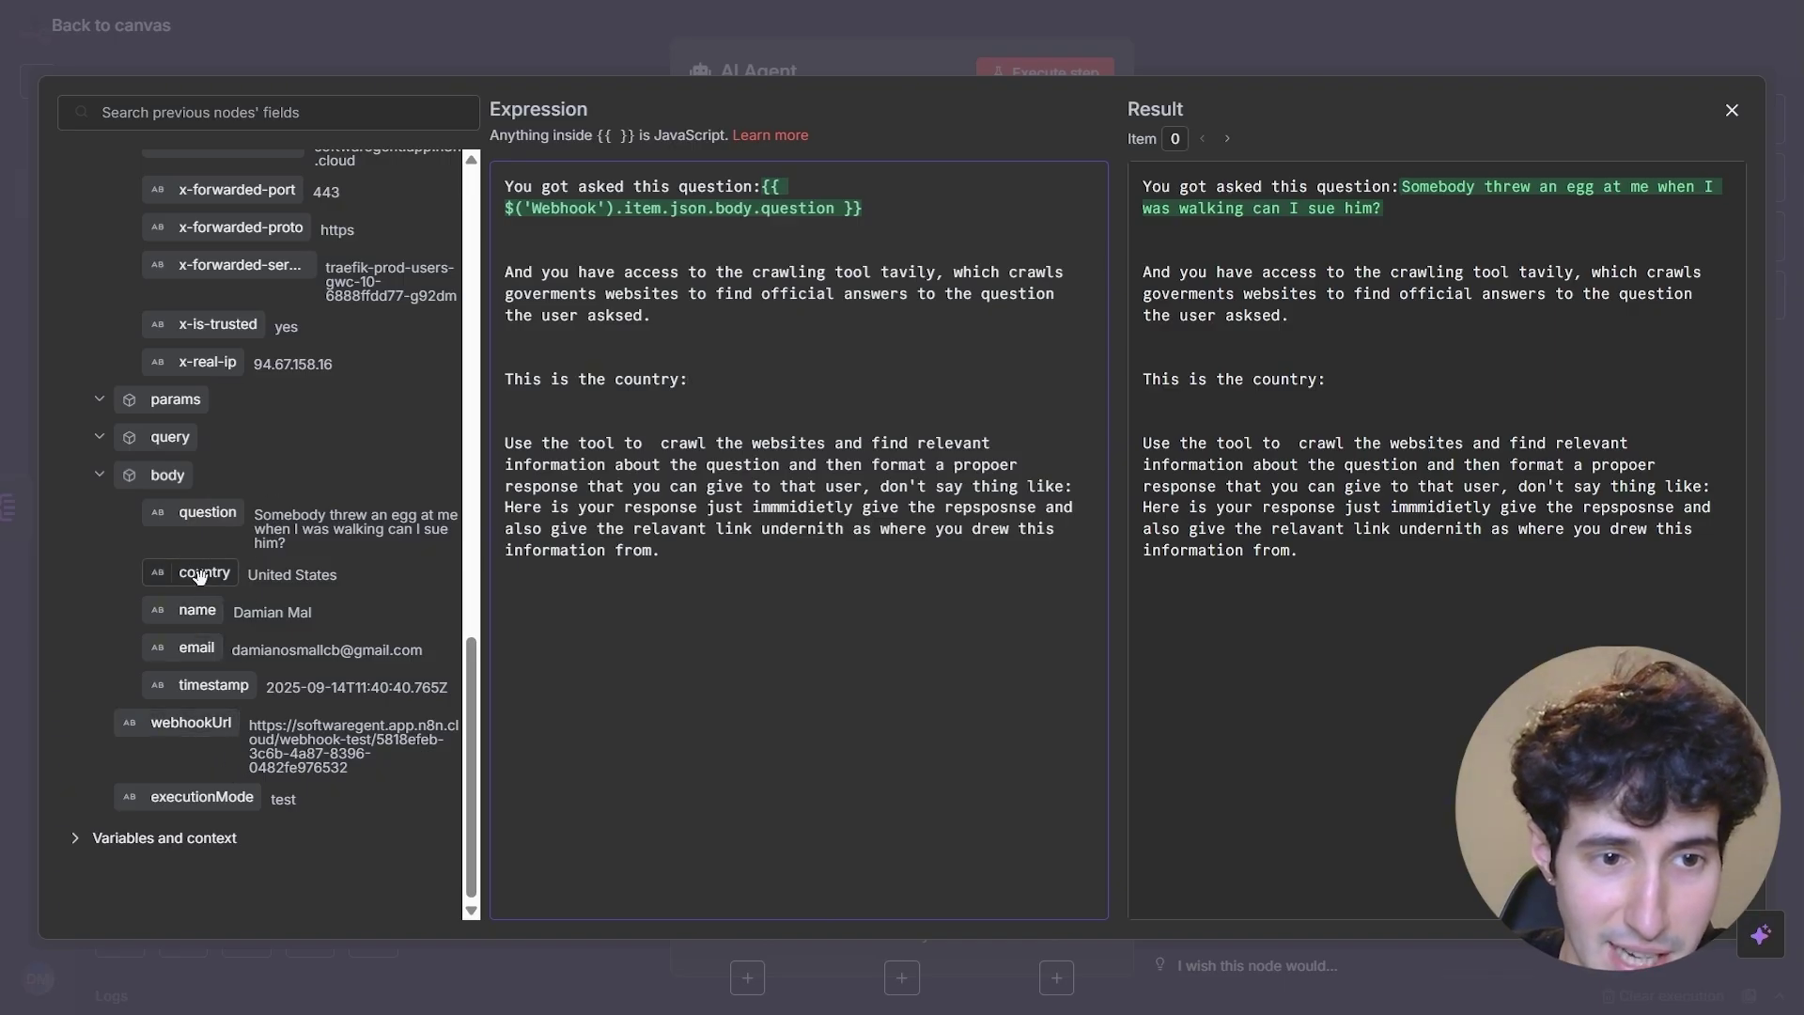
drag(199, 576, 700, 422)
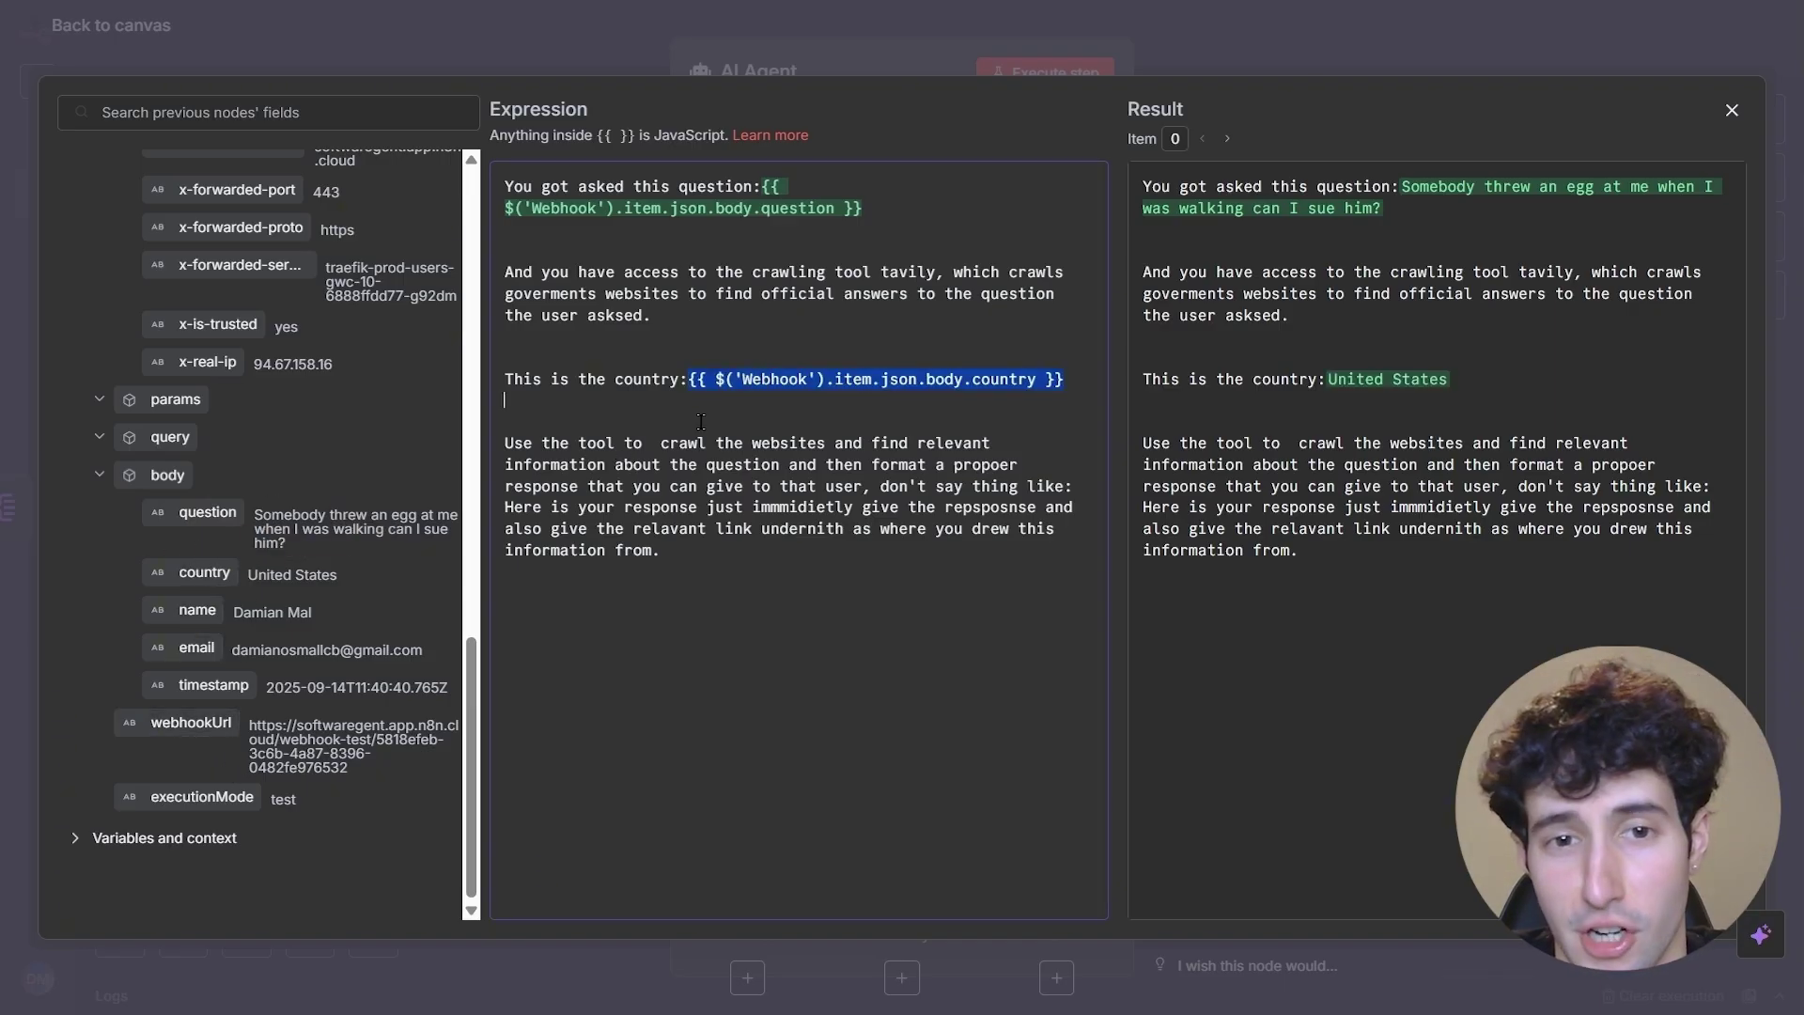
drag(505, 443, 611, 445)
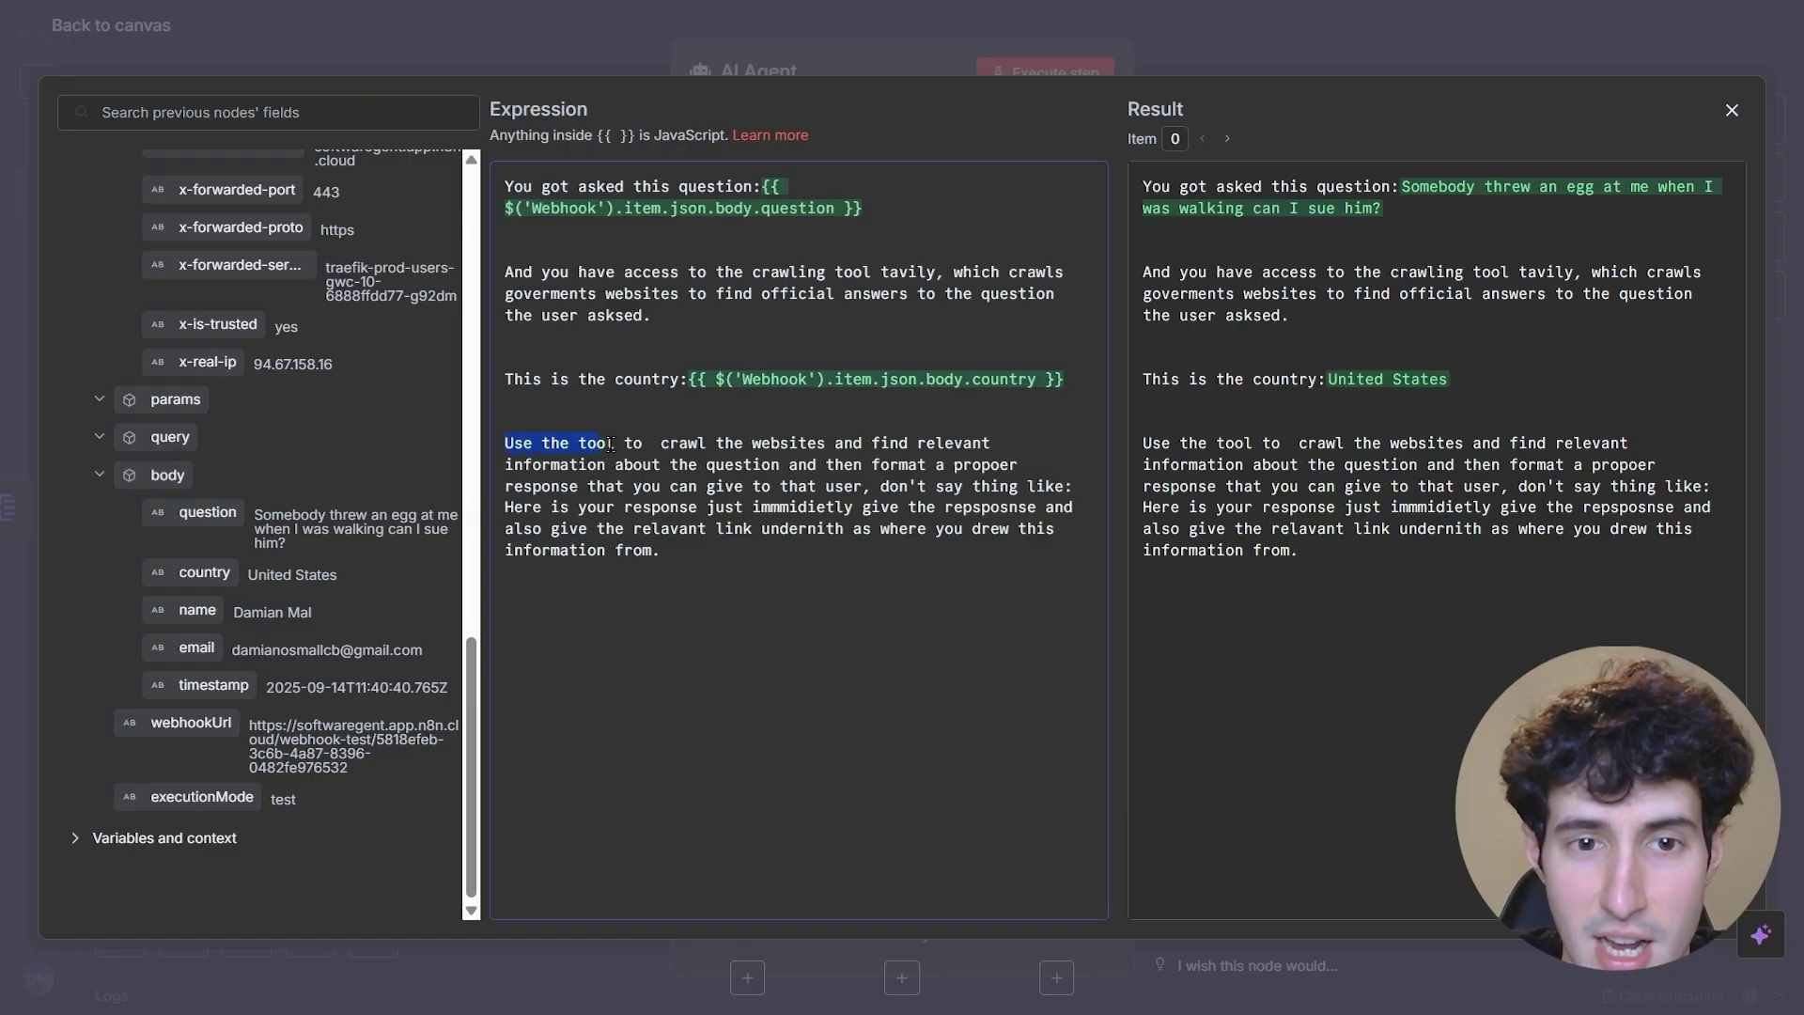
click(690, 443)
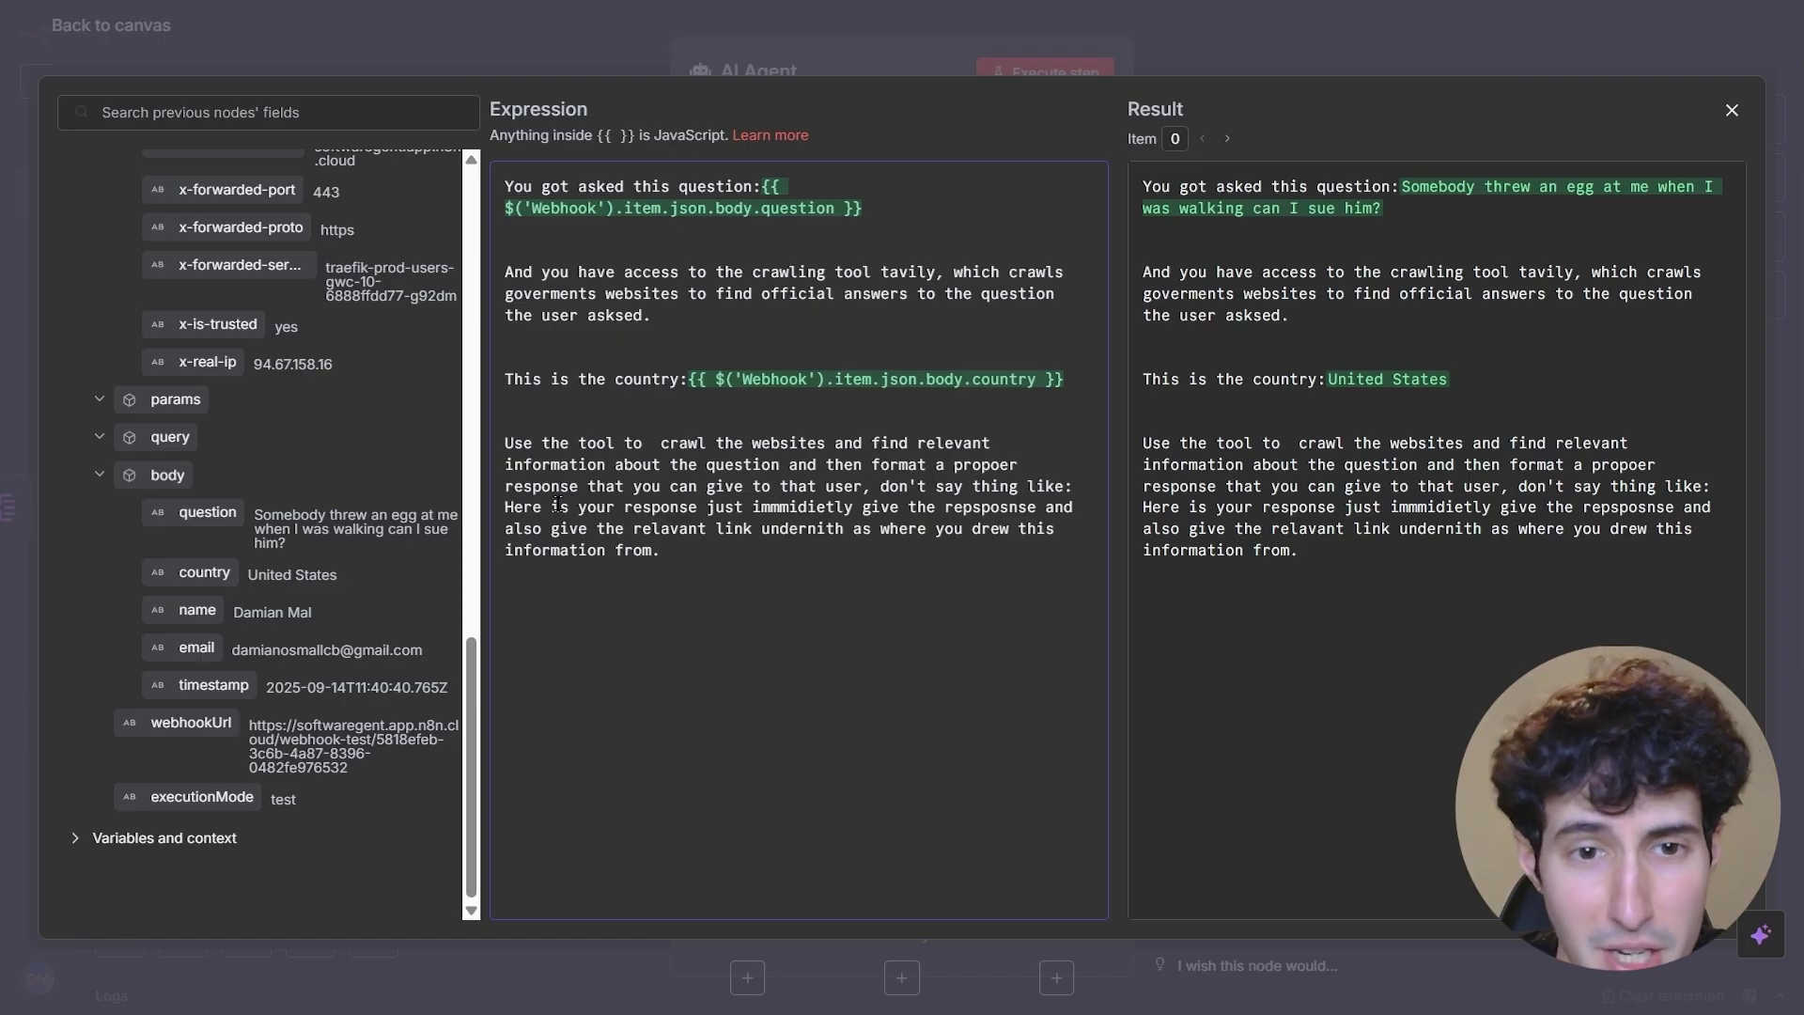
click(858, 482)
key(Return)
key(Return)
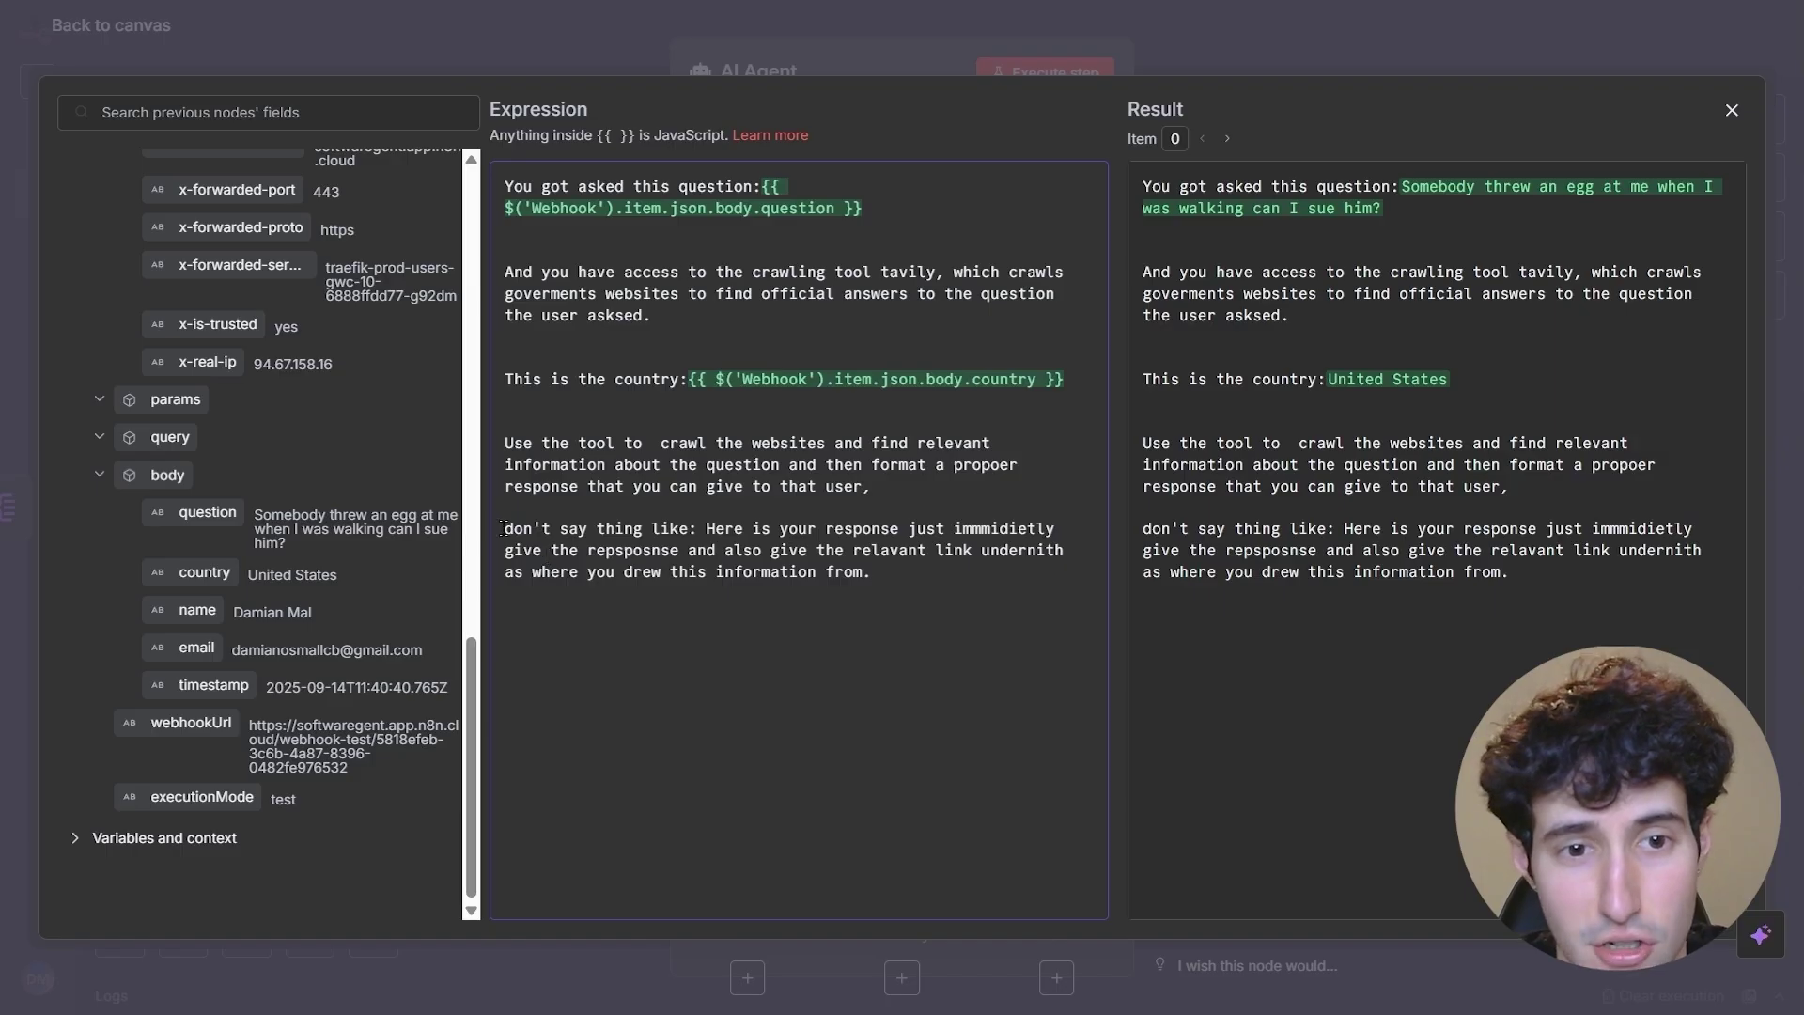
drag(502, 528, 626, 523)
click(692, 525)
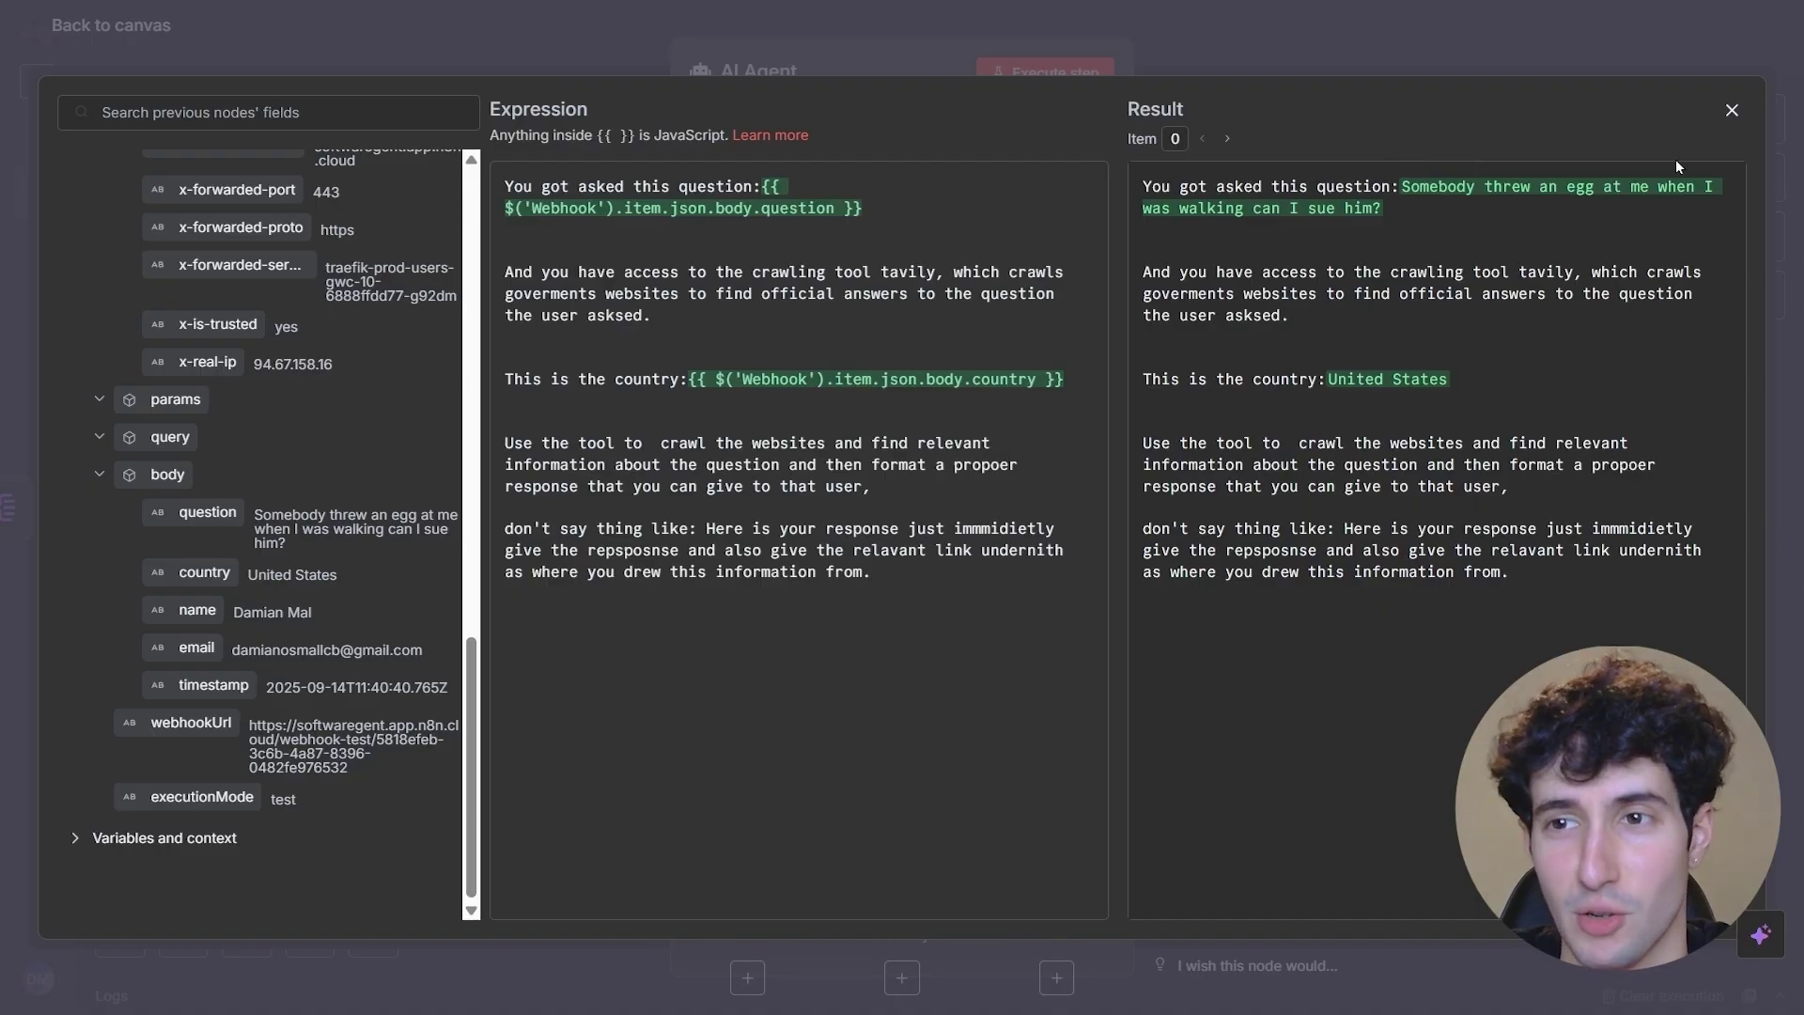
click(1732, 112)
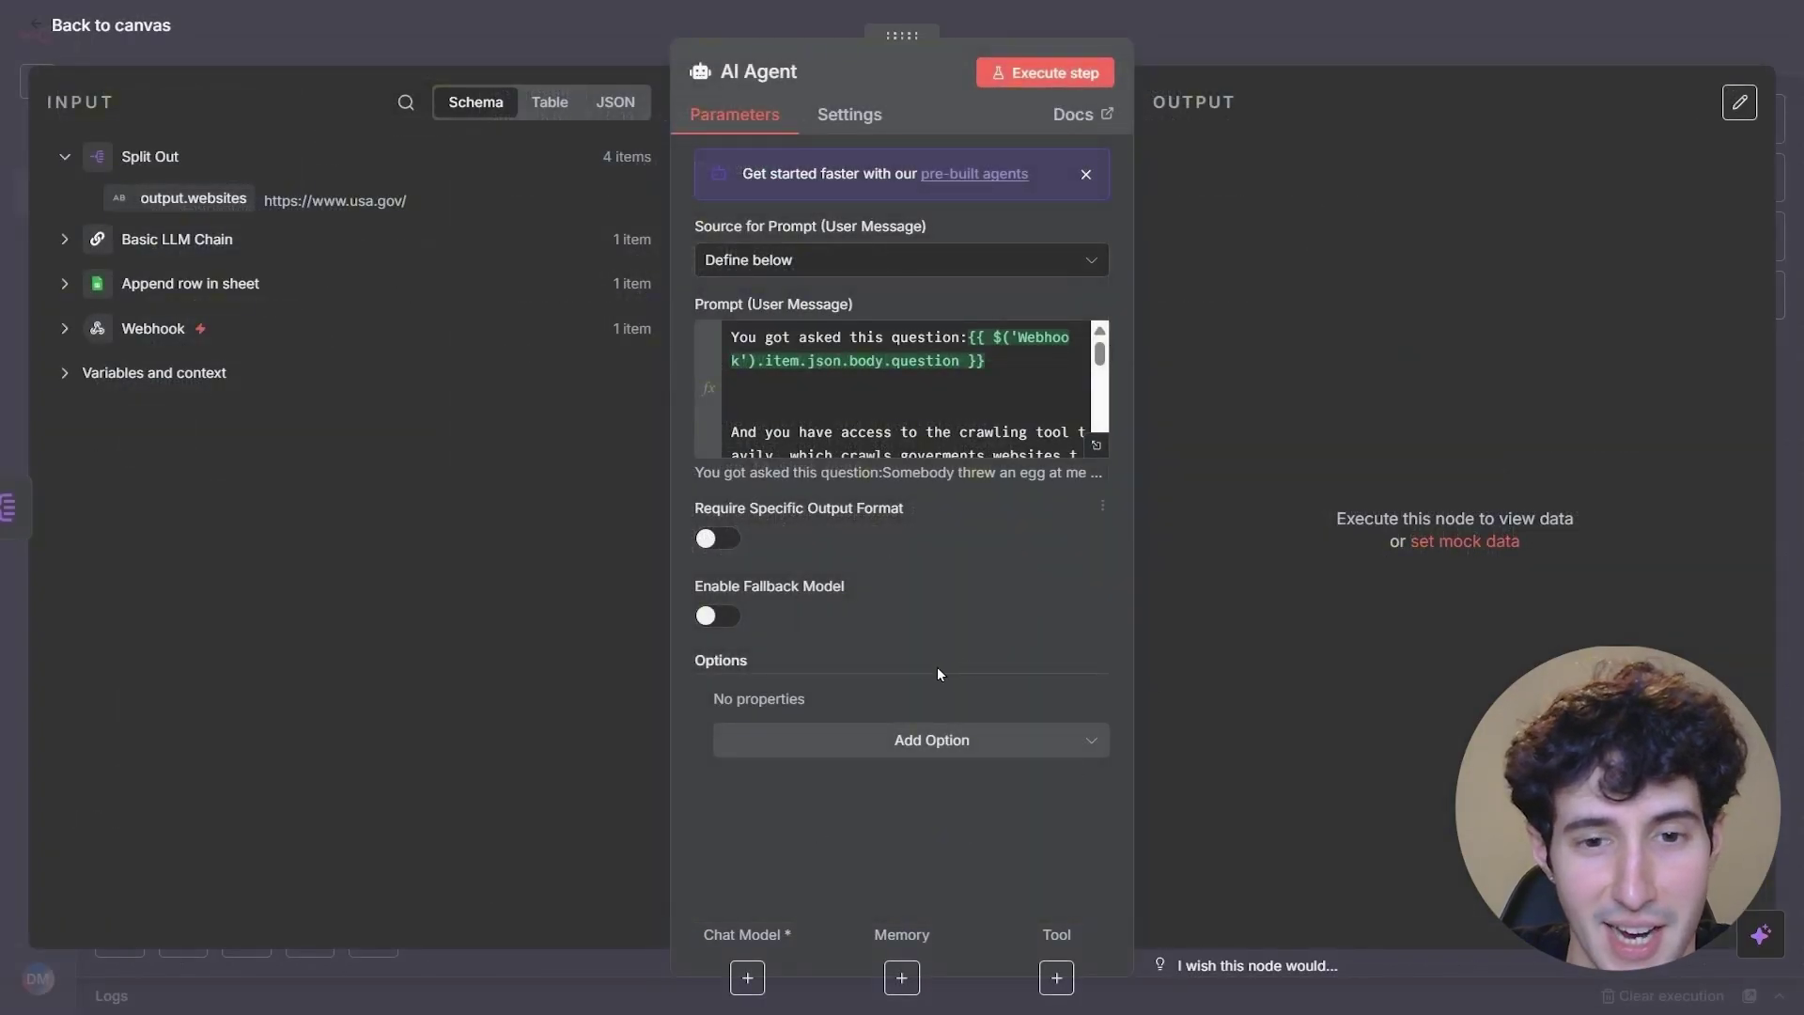
- Attach OpenAI Chat Model1 as the AI Agent's chat model
click(1287, 26)
scroll(1289, 623, right, 5)
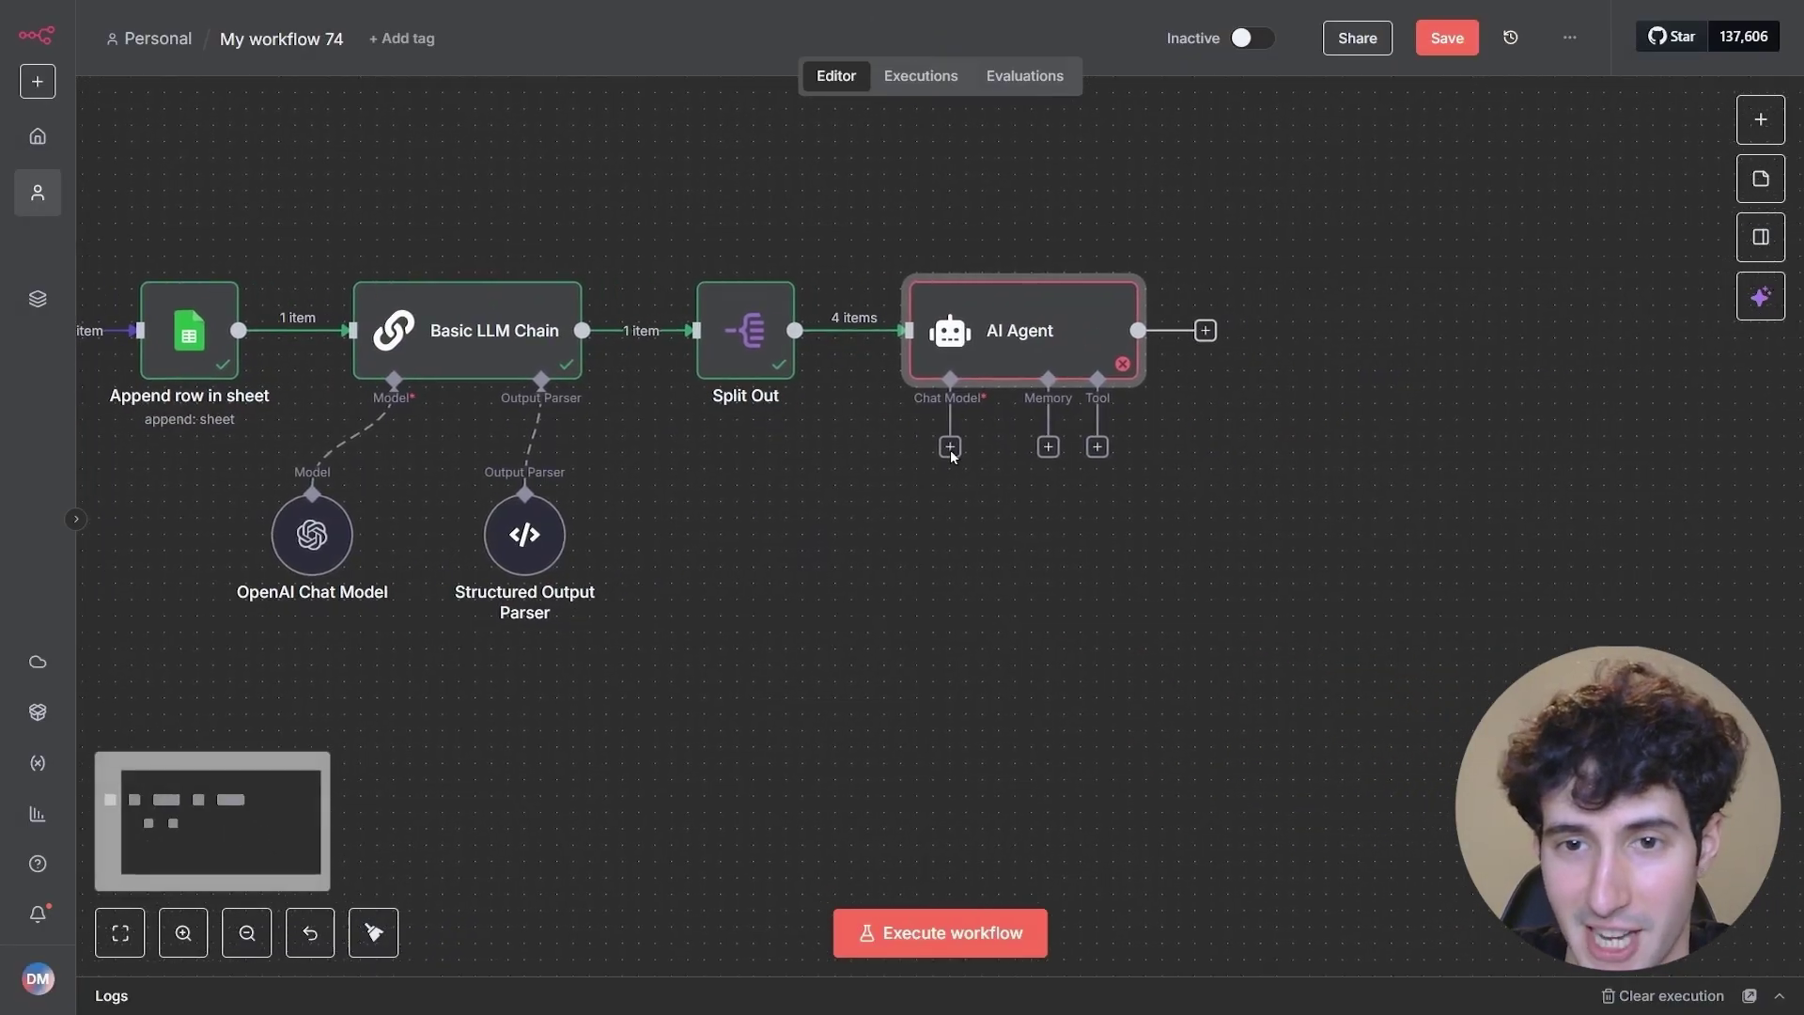
click(951, 446)
text(open)
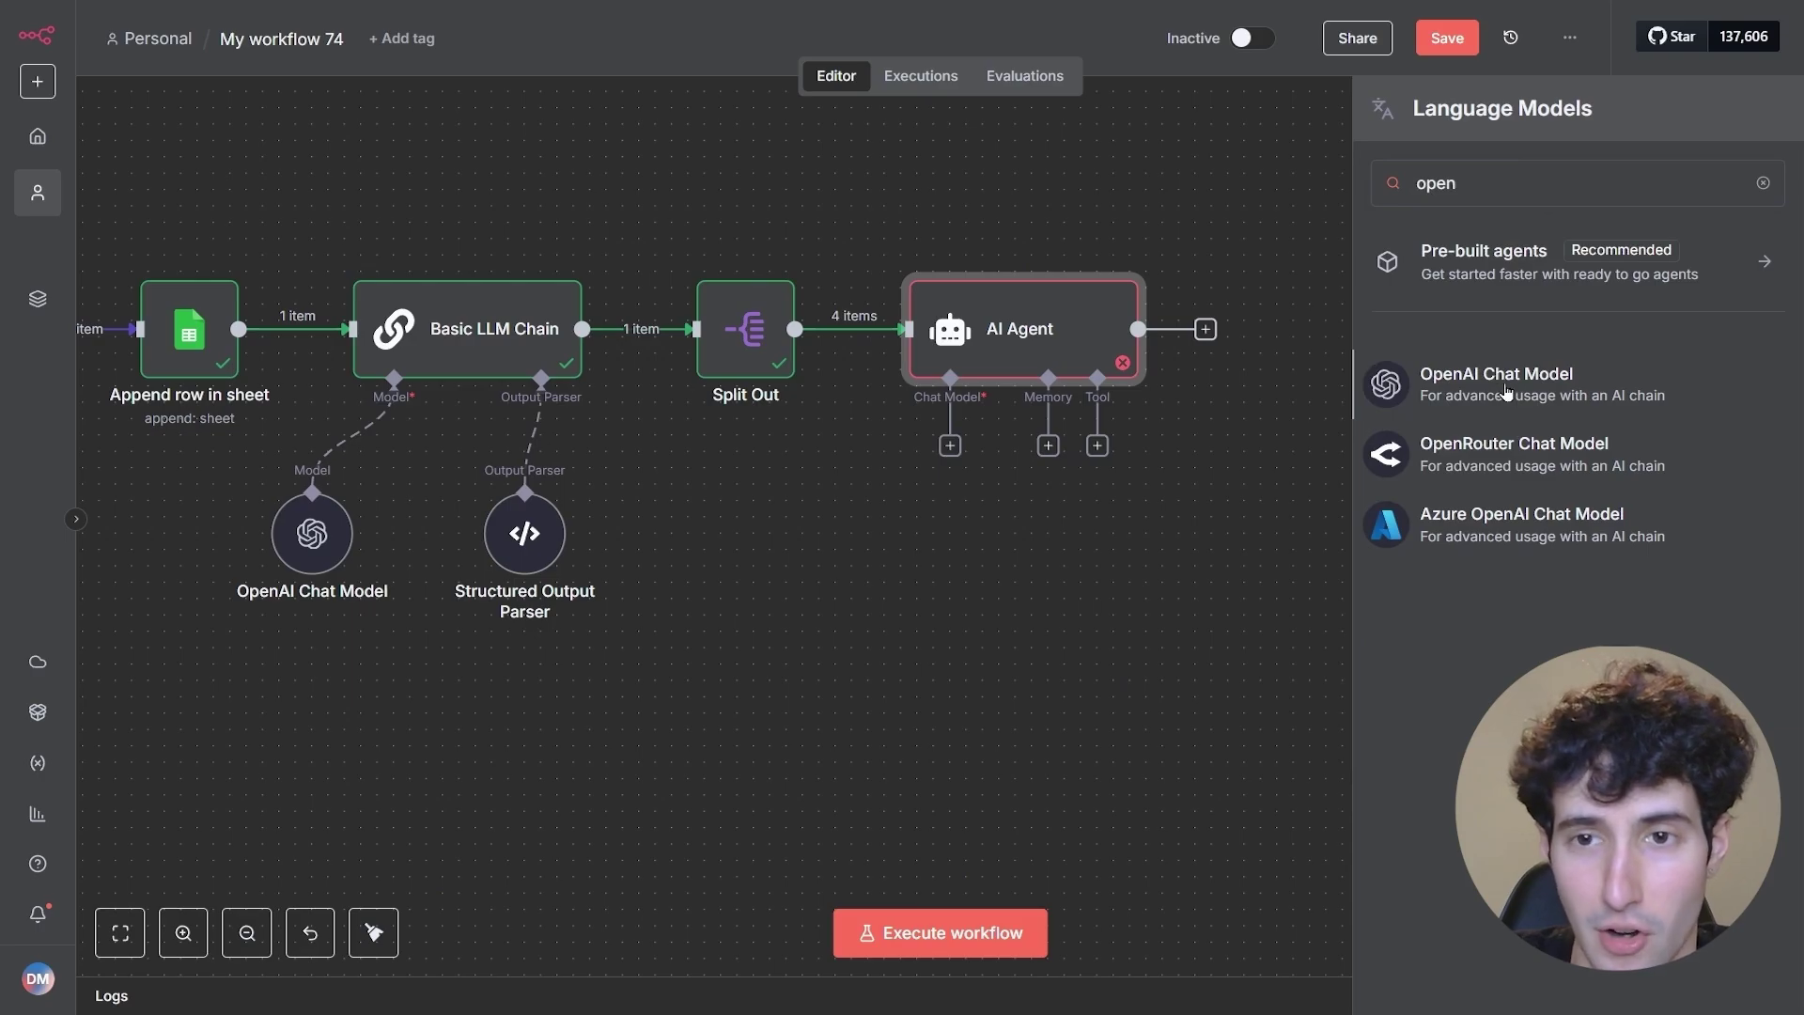
click(1507, 389)
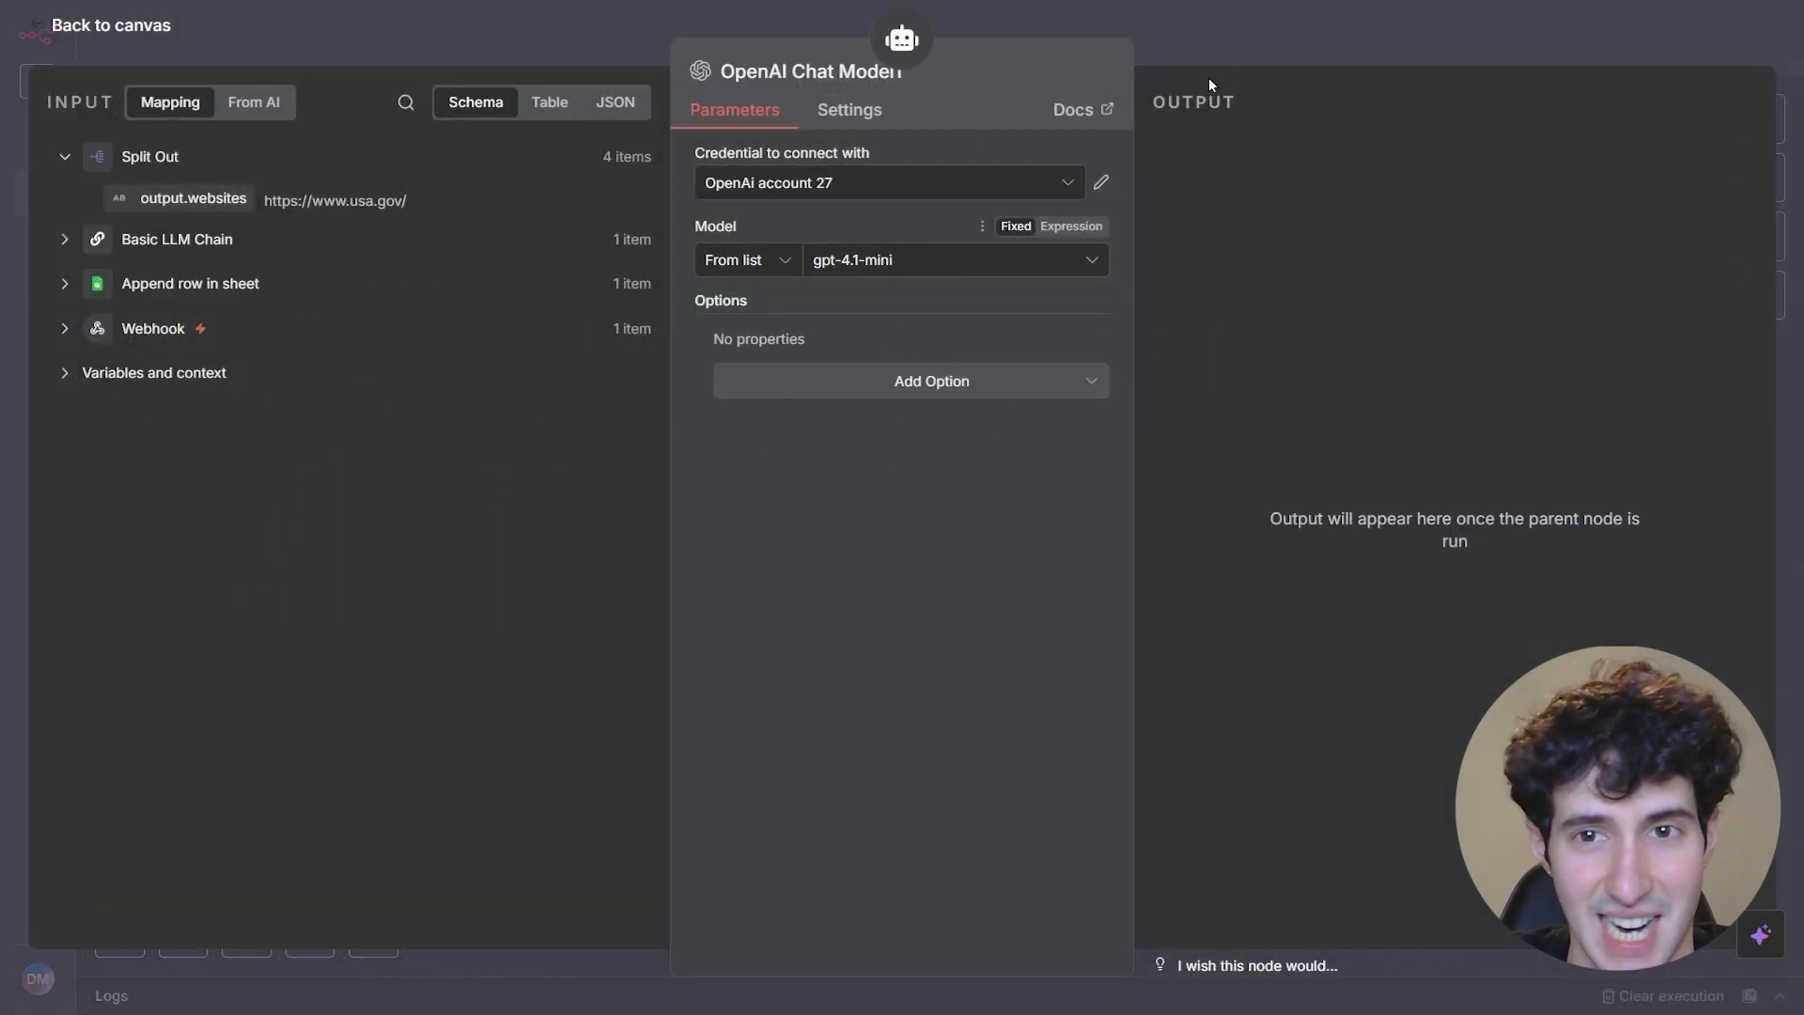
click(1241, 44)
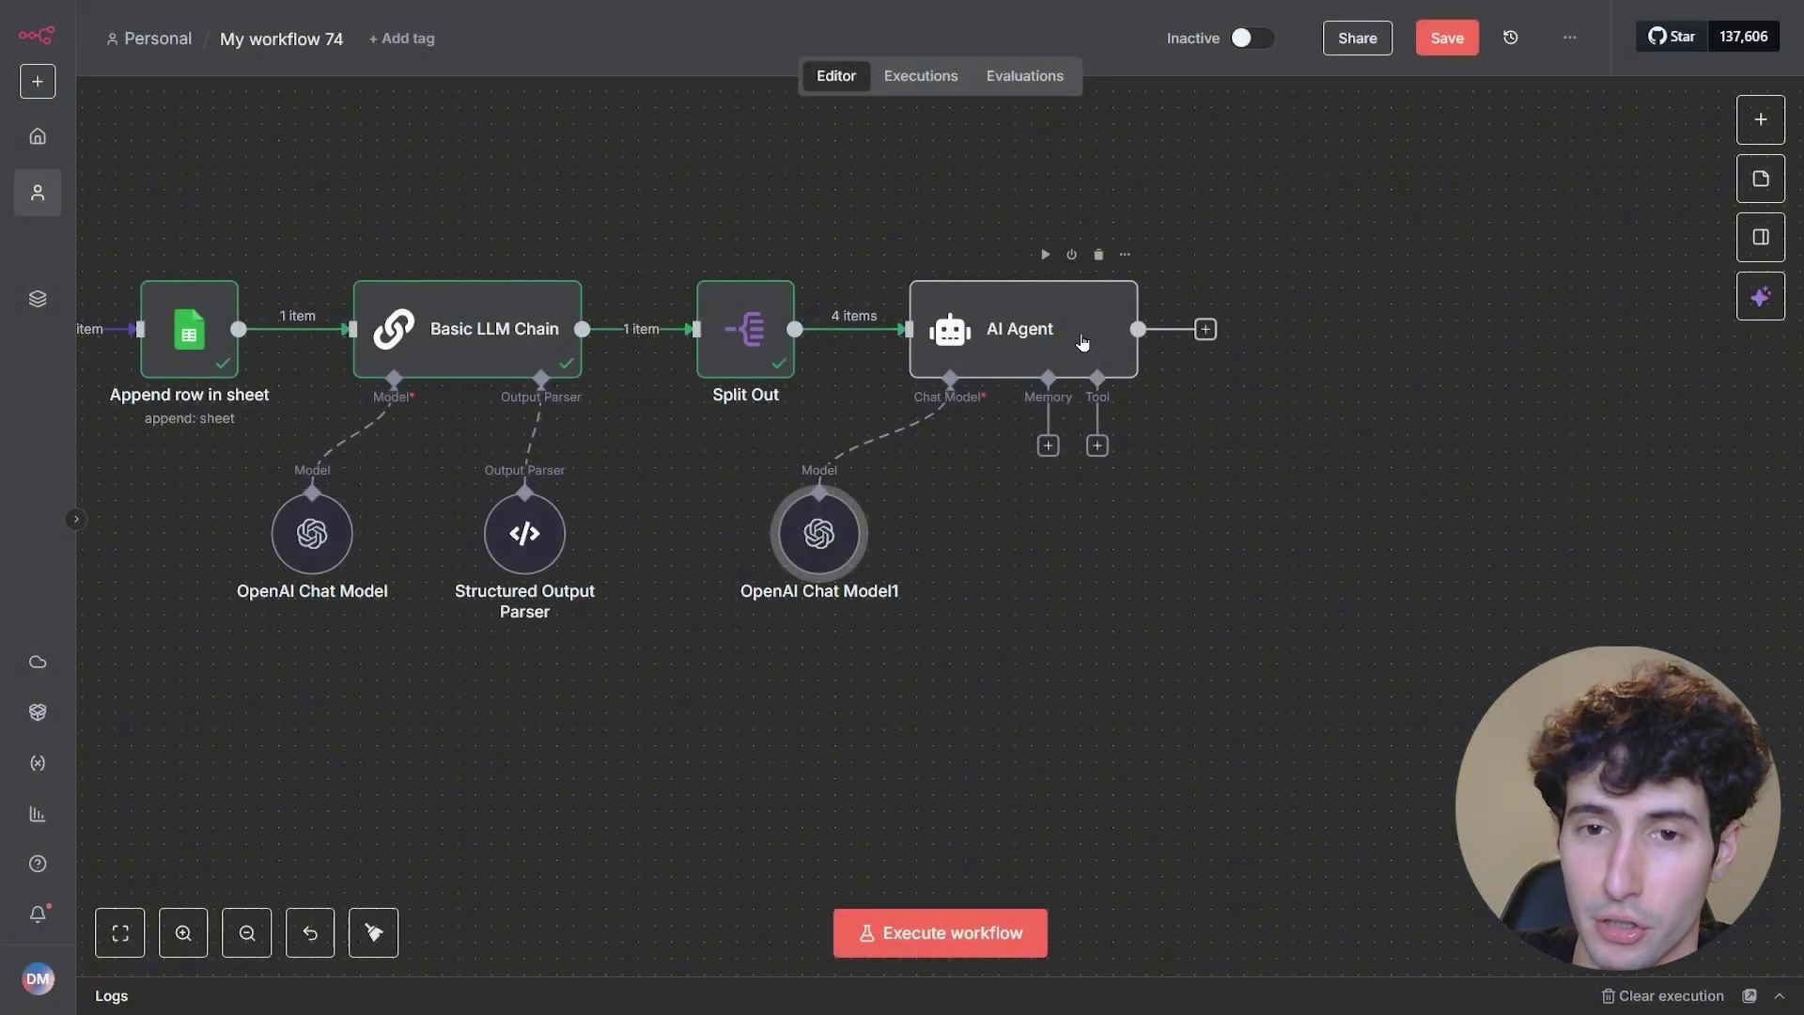
- Add a Think tool to the AI Agent and place it beside the chat model
click(1096, 448)
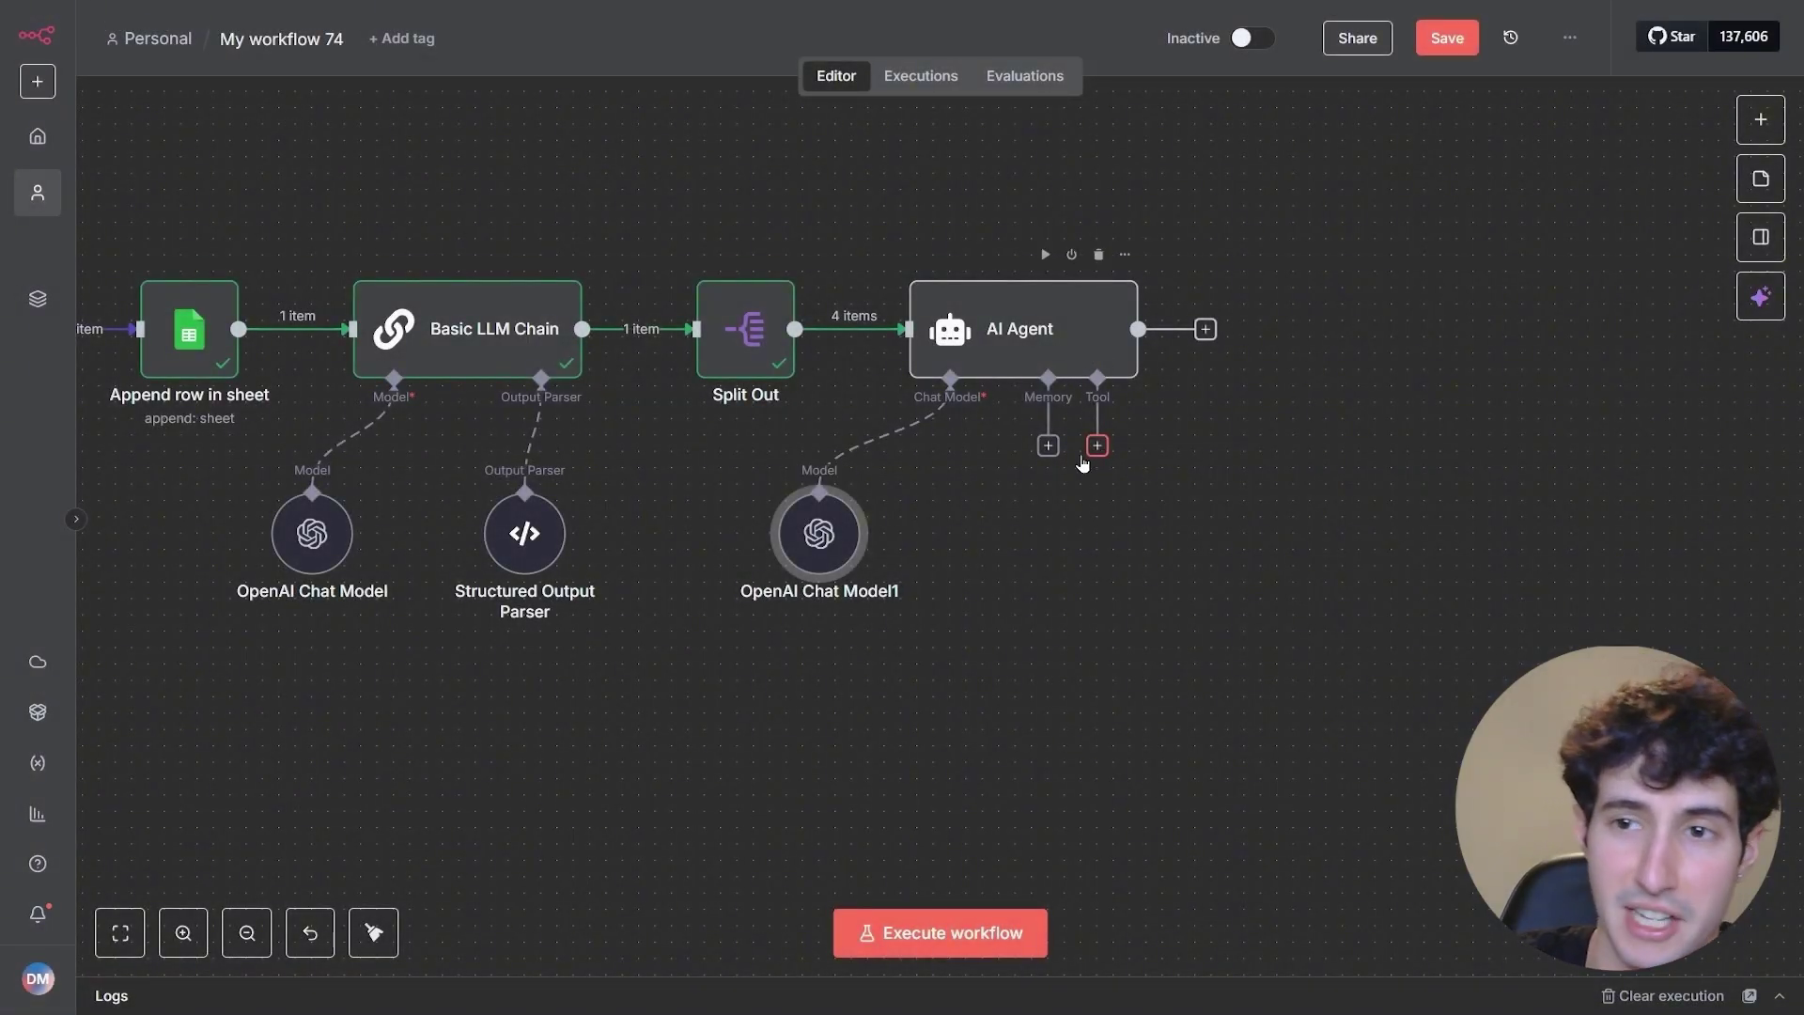
text(think)
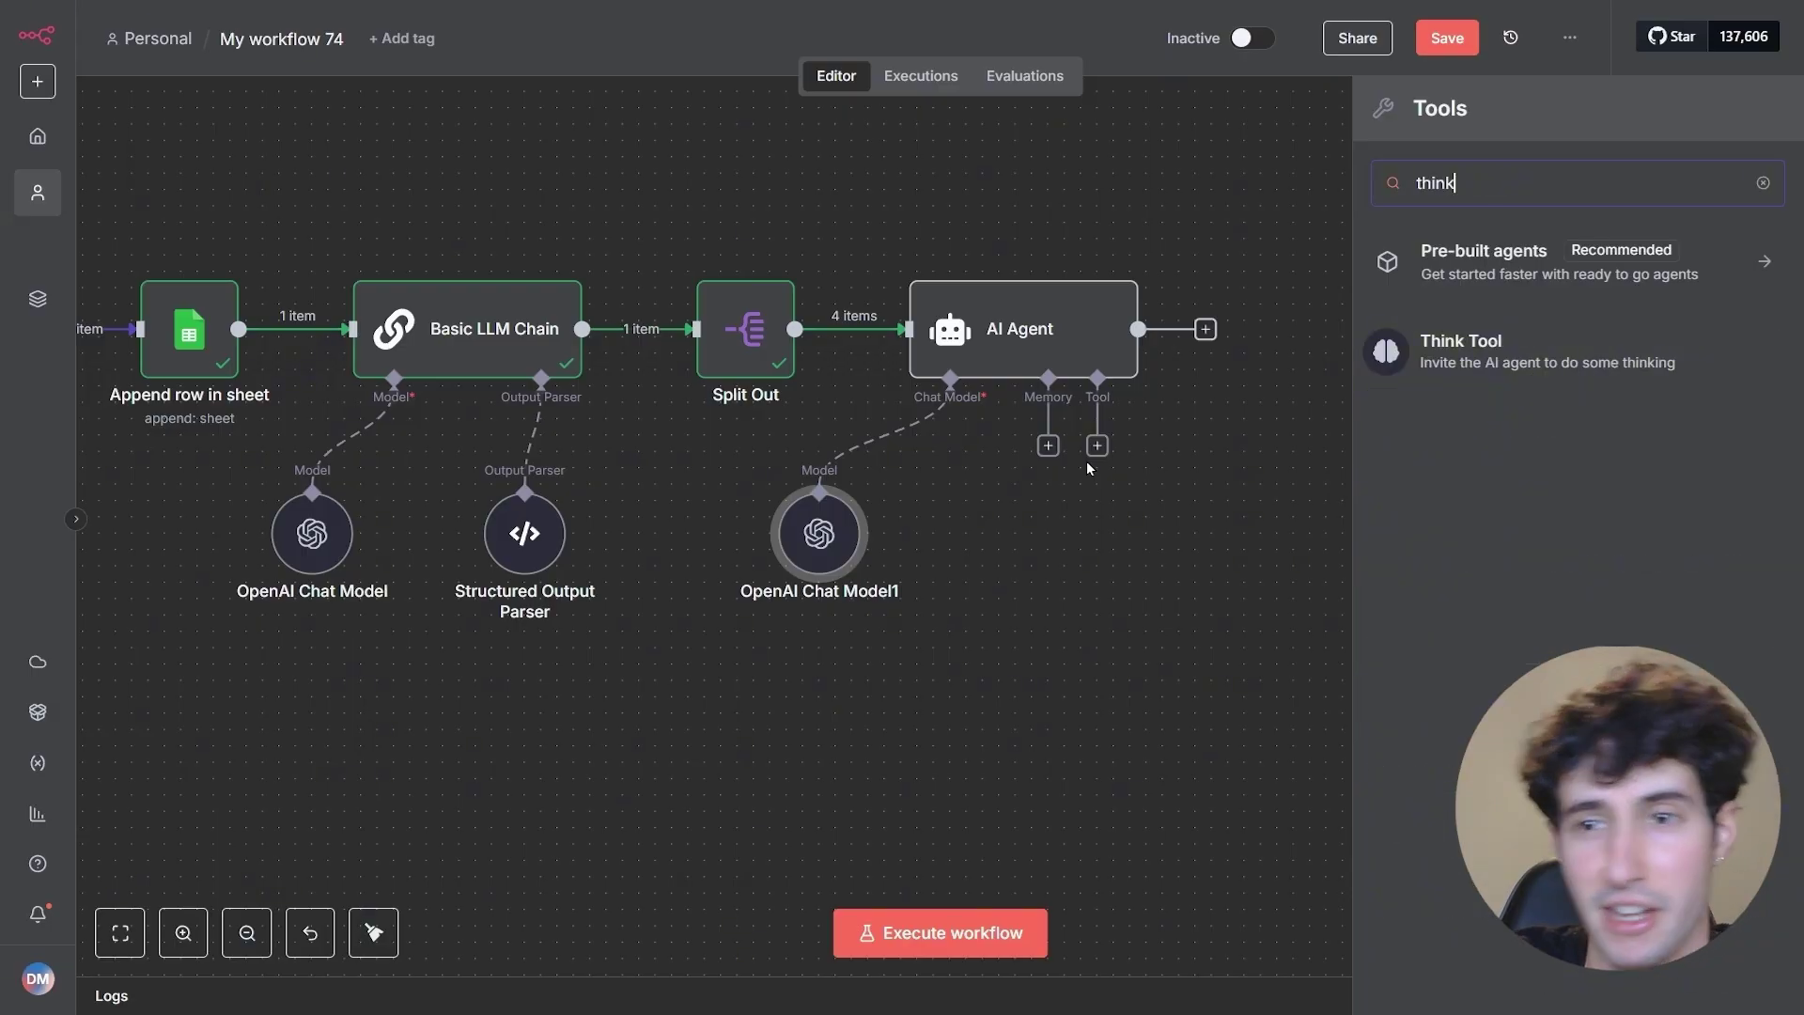
click(1526, 341)
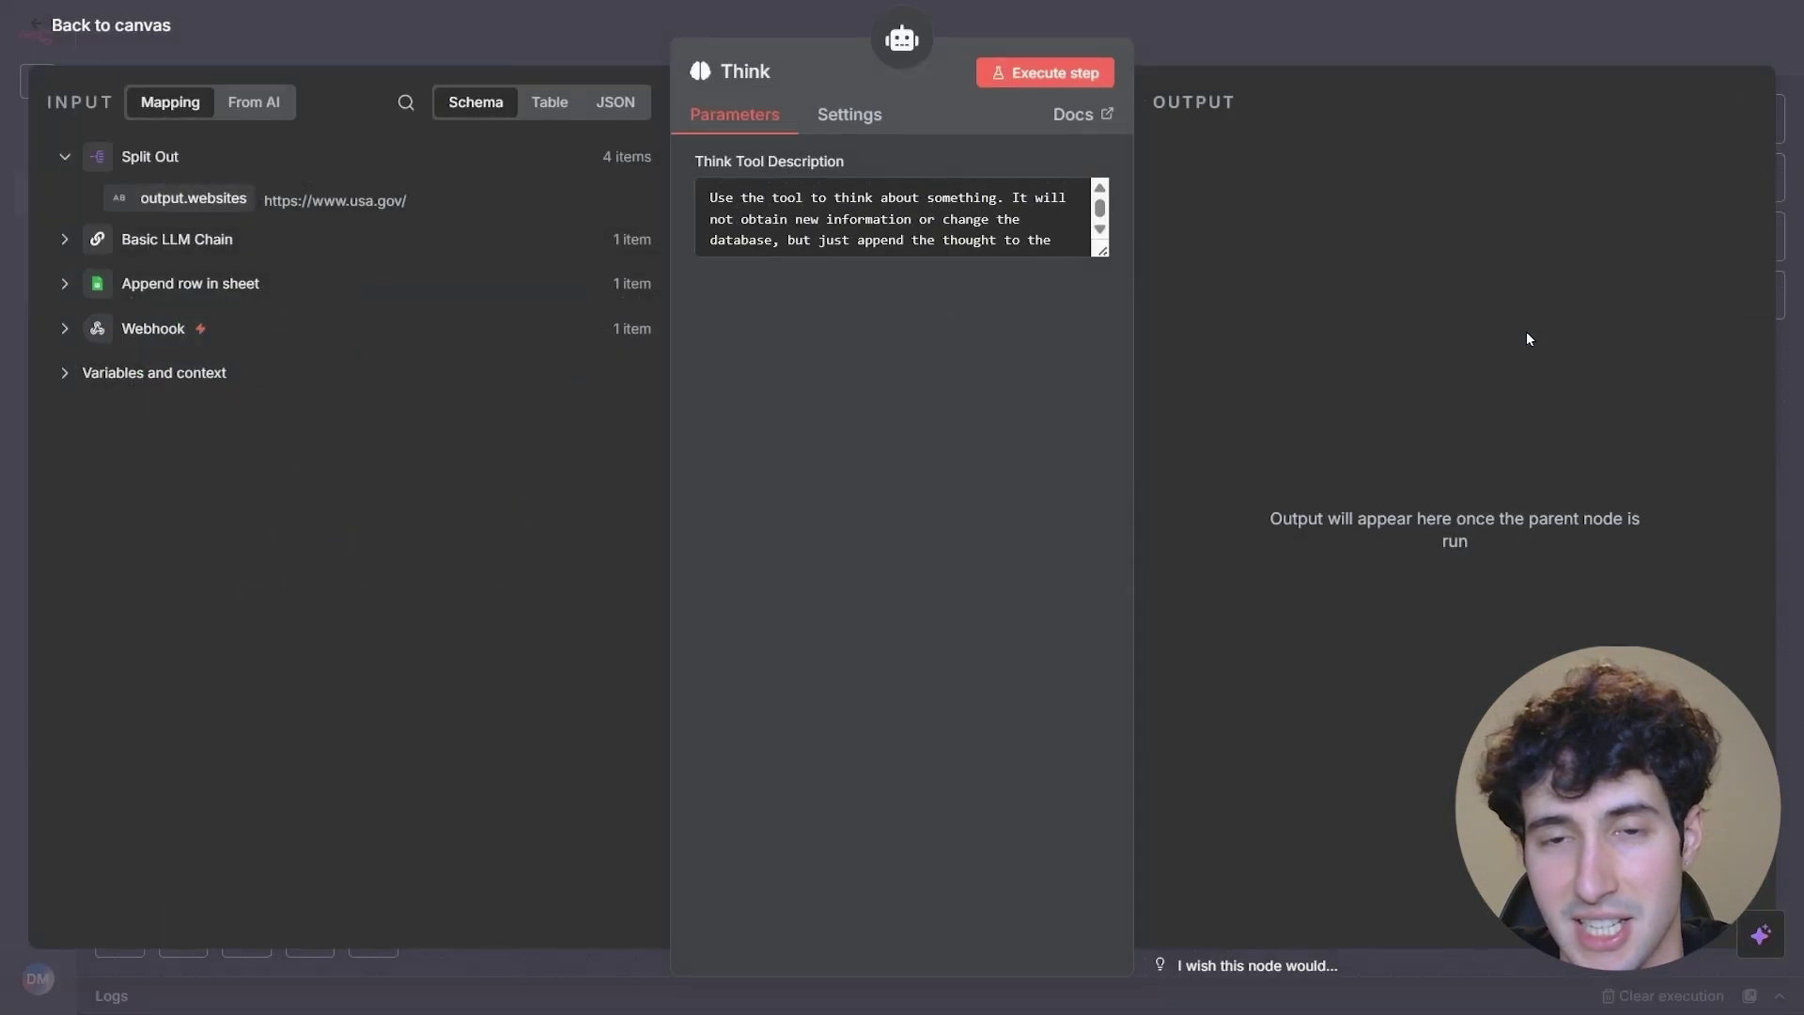
click(1303, 42)
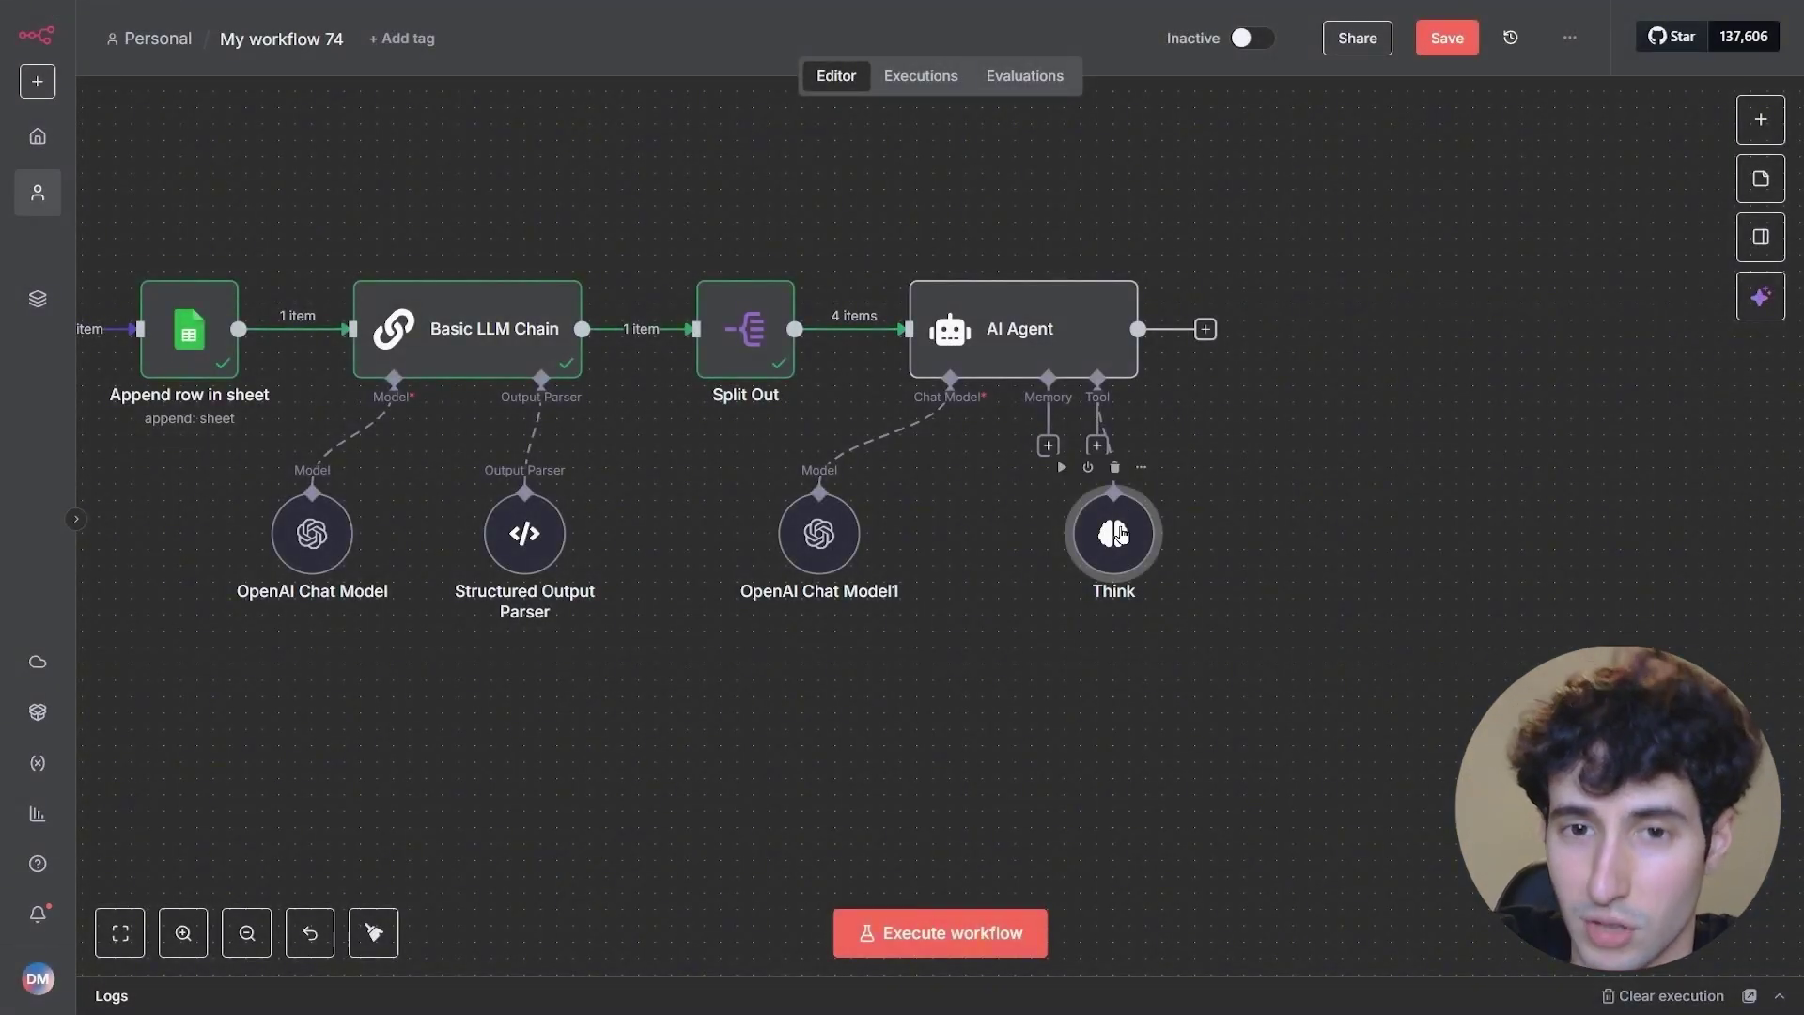
drag(1054, 526, 971, 534)
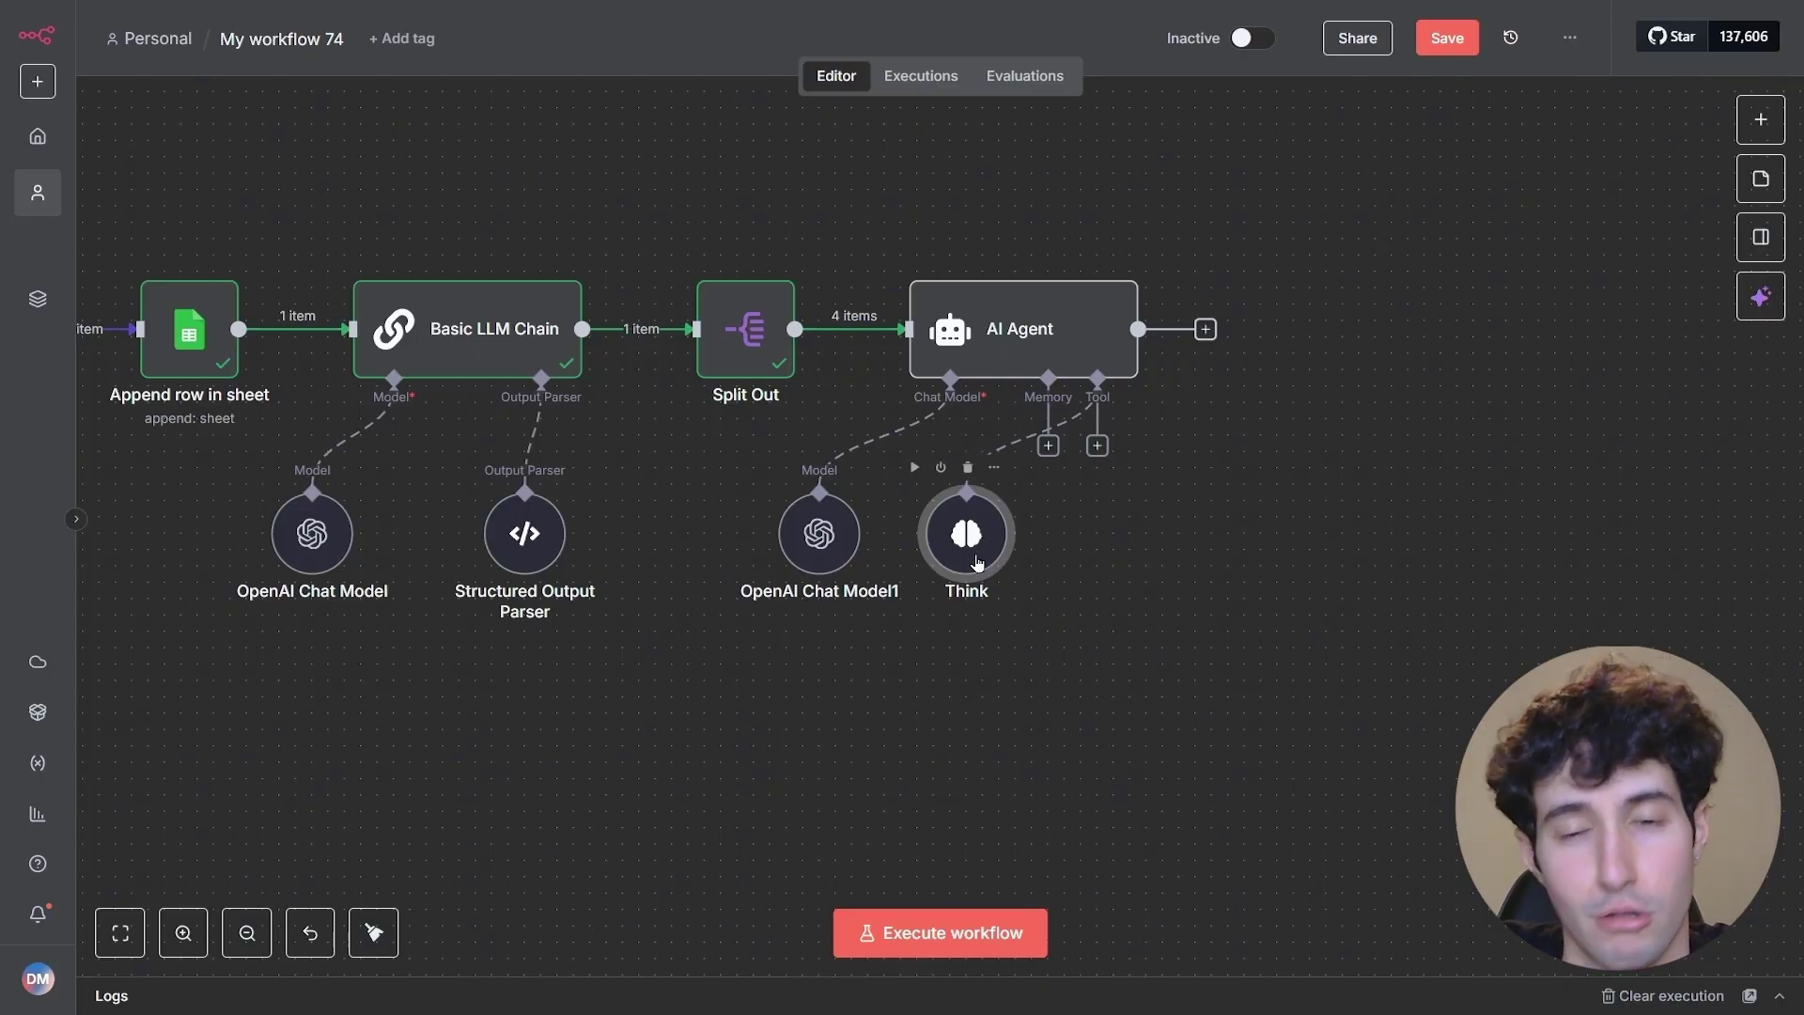
- Add the Tavily tool to the AI Agent and begin creating a new Tavily credential
click(1094, 449)
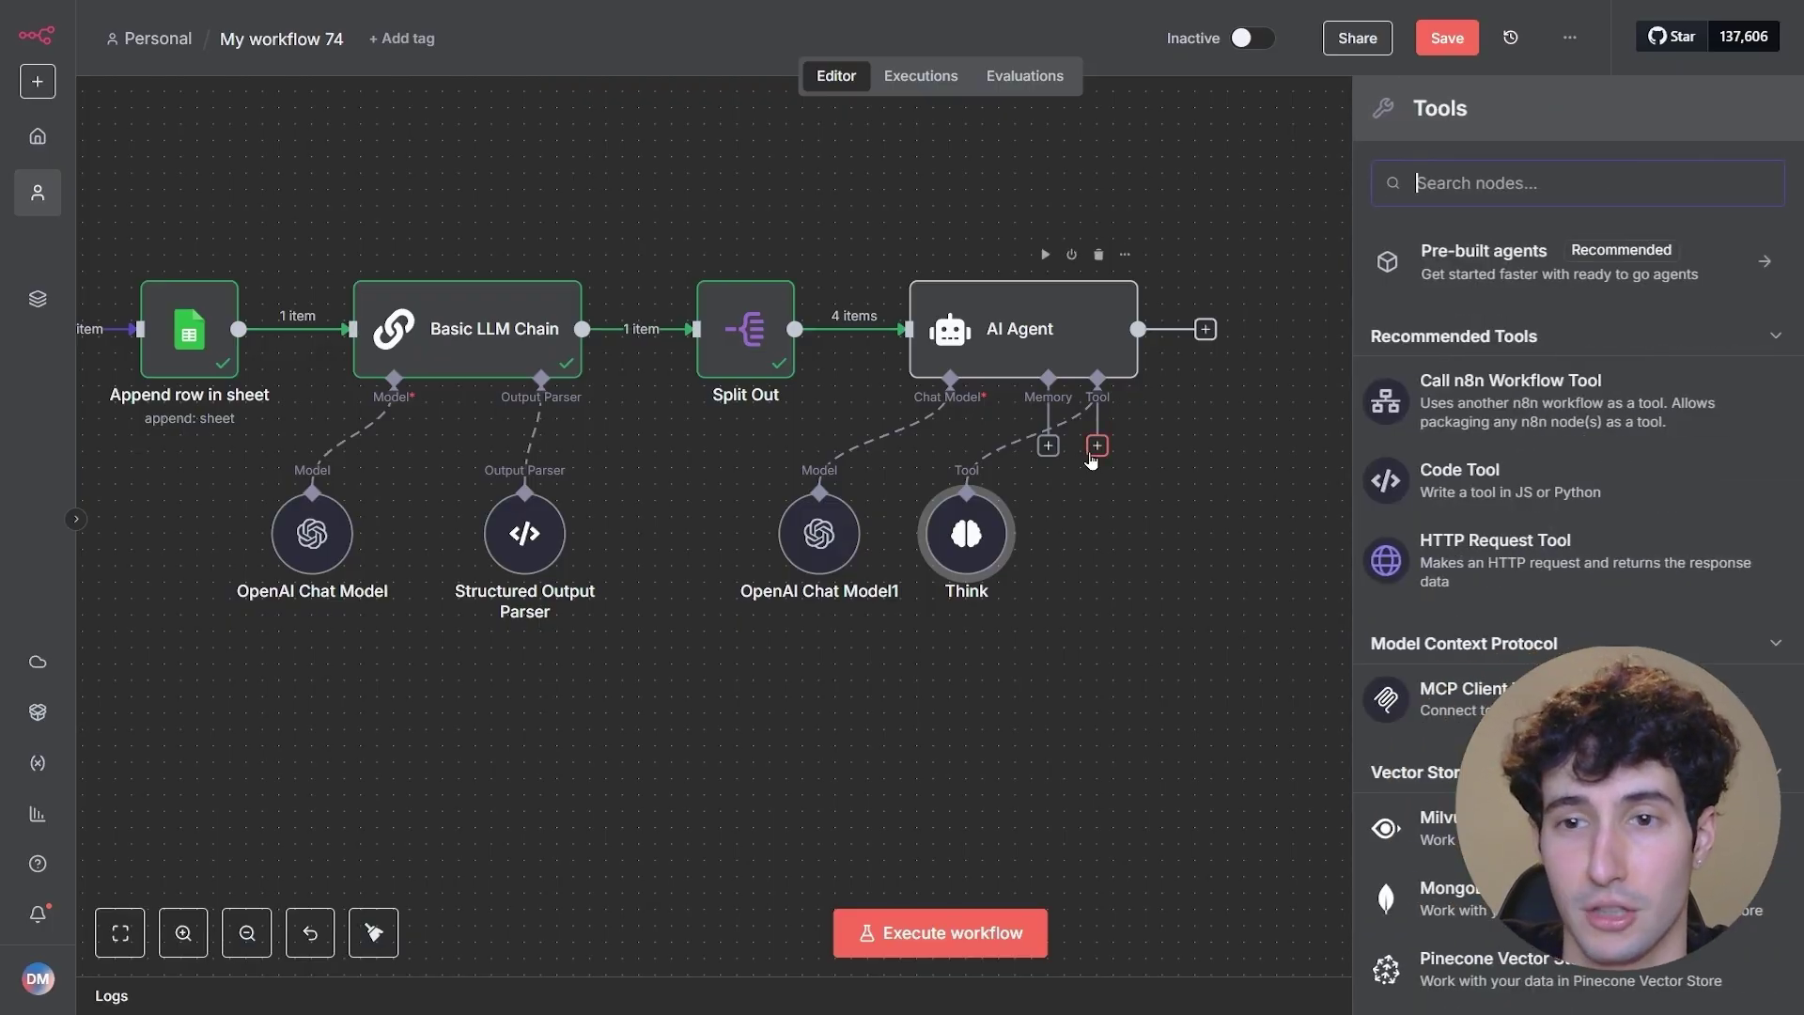
text(tavily)
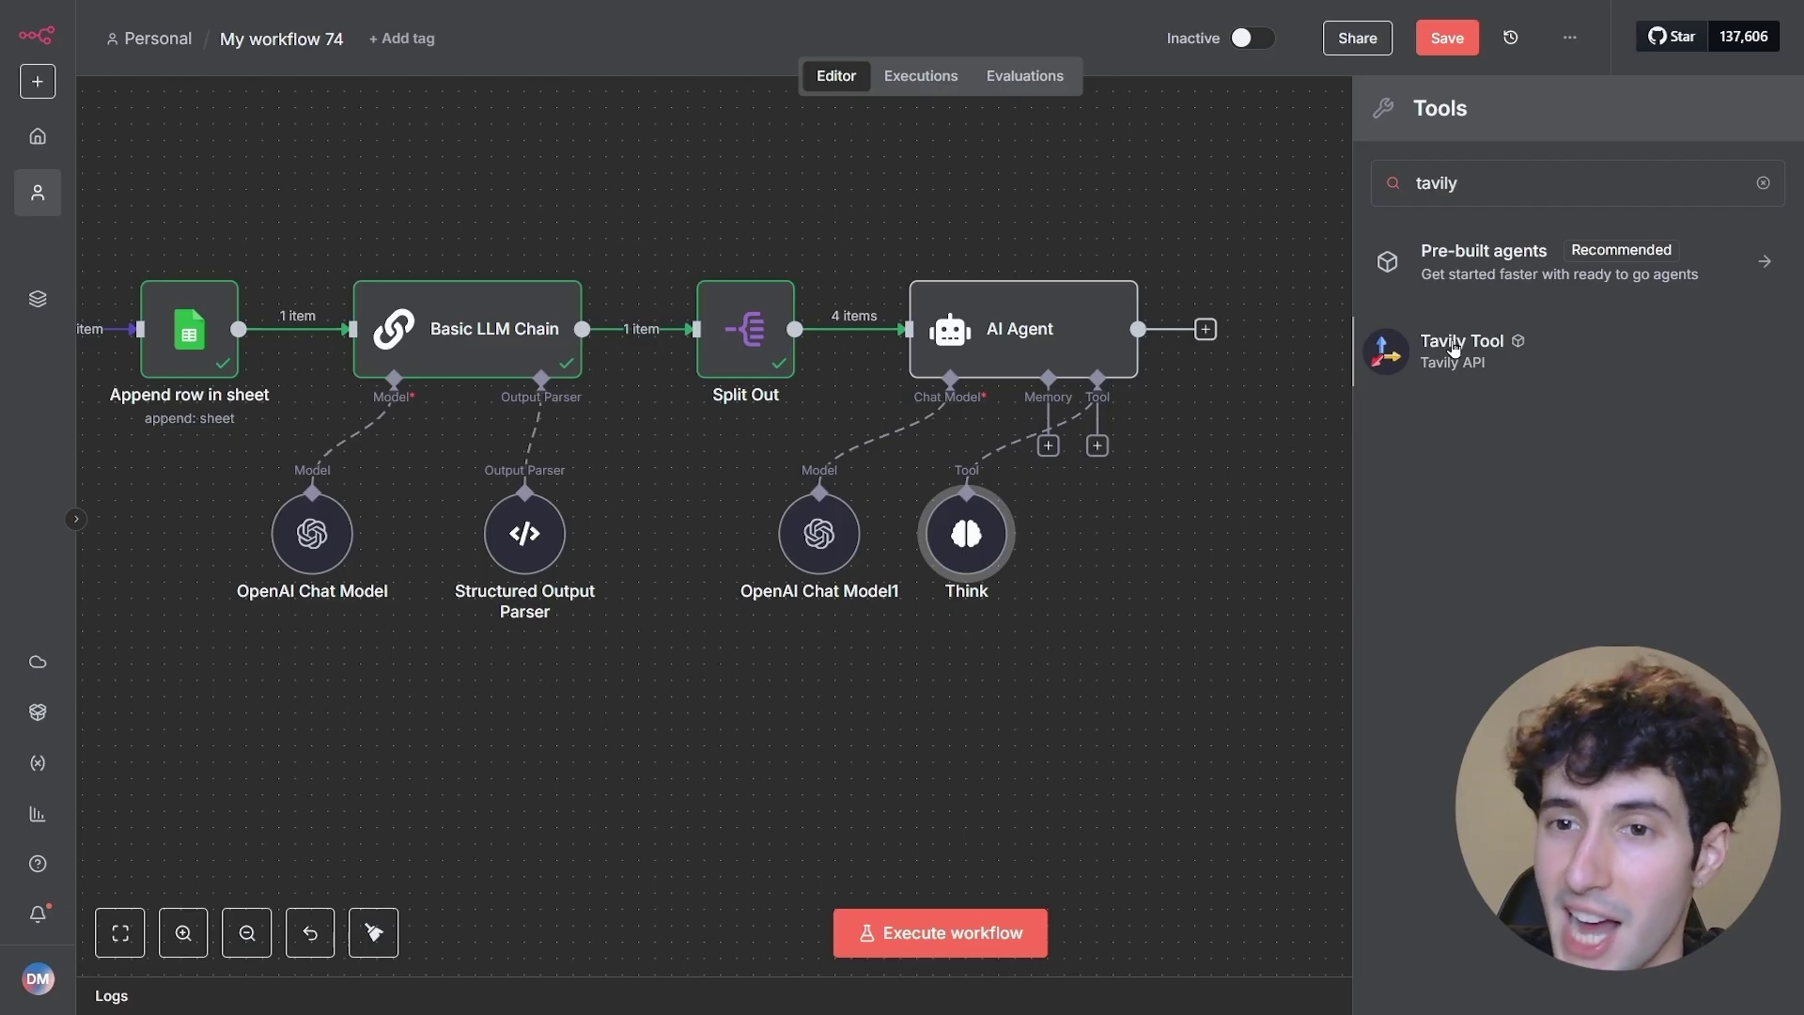
click(1453, 348)
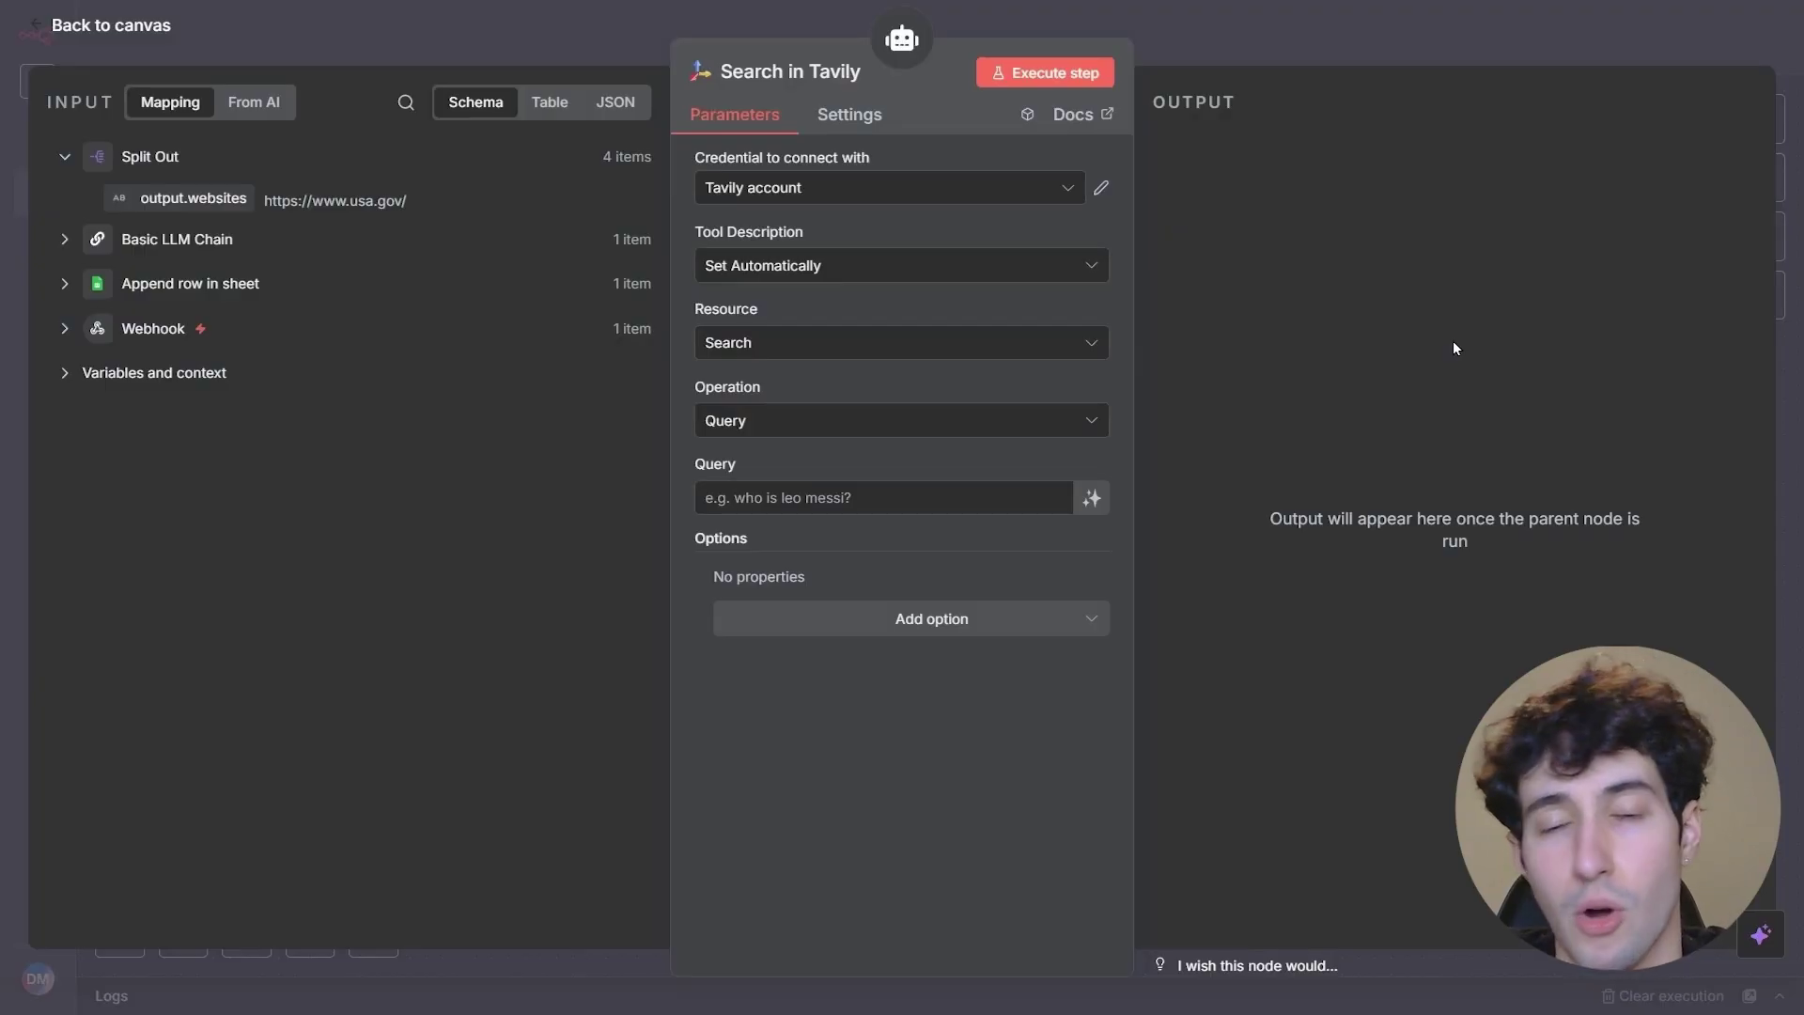
click(834, 188)
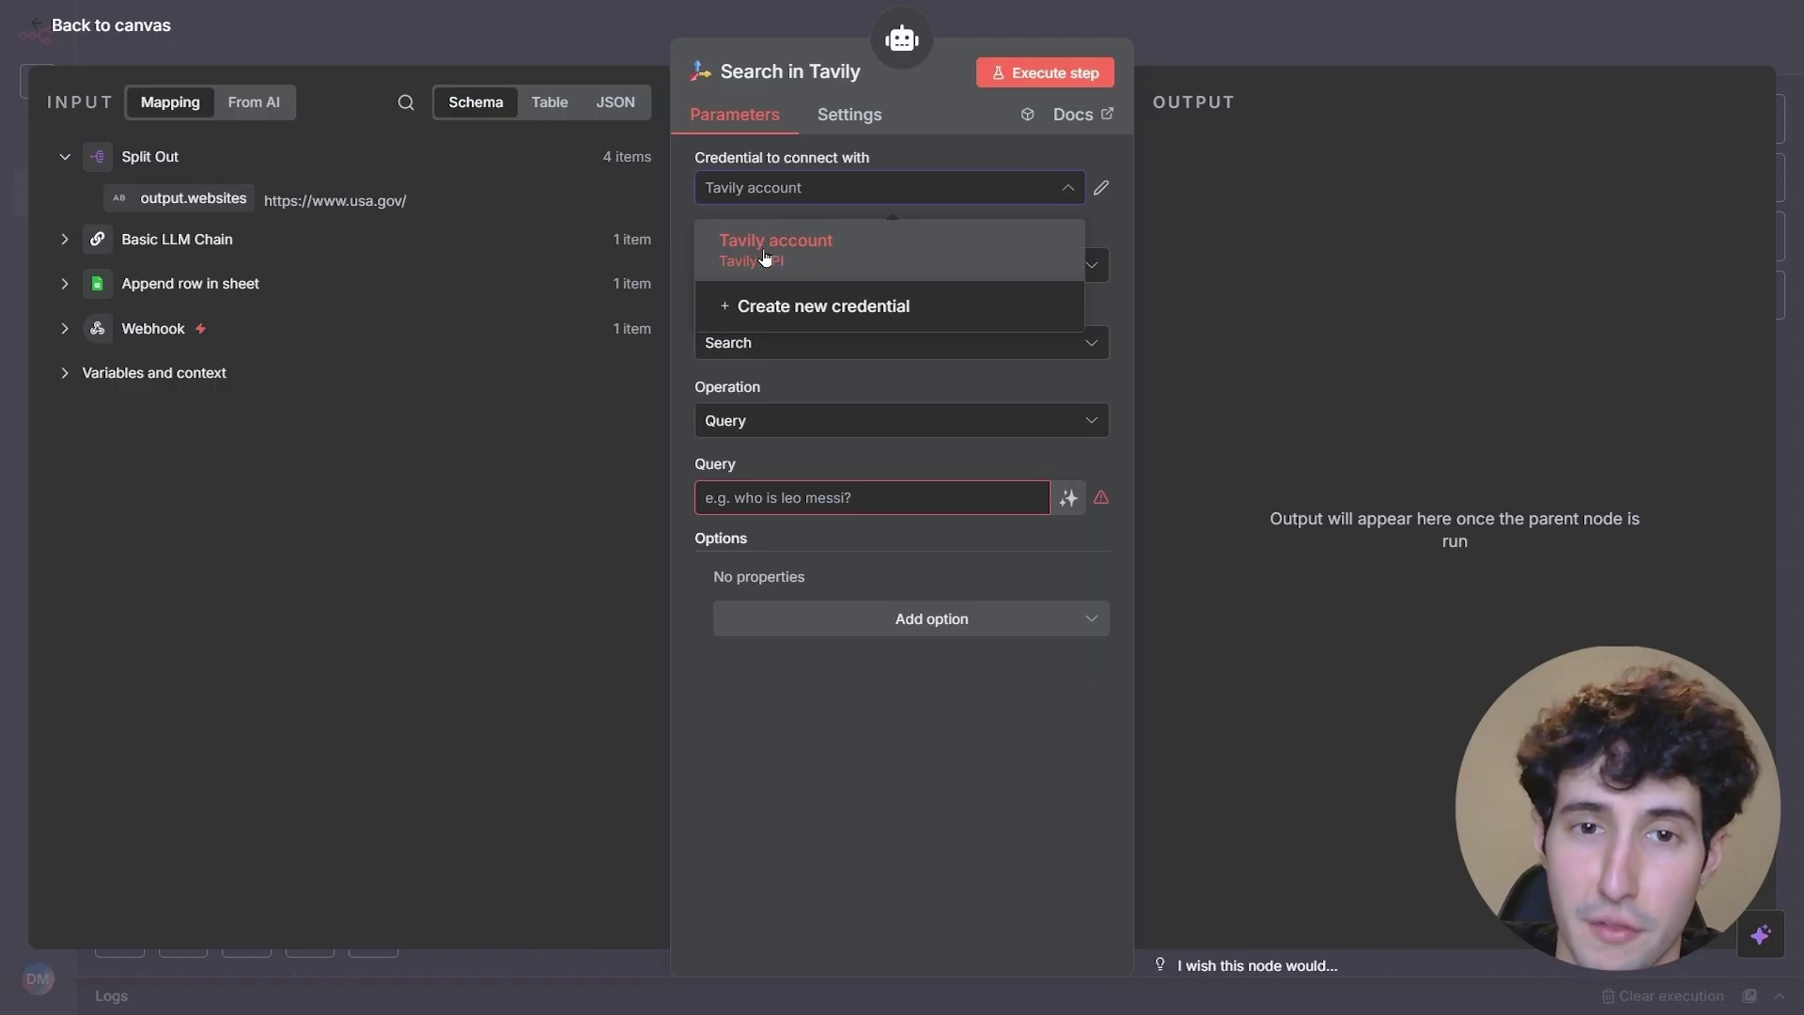
click(794, 313)
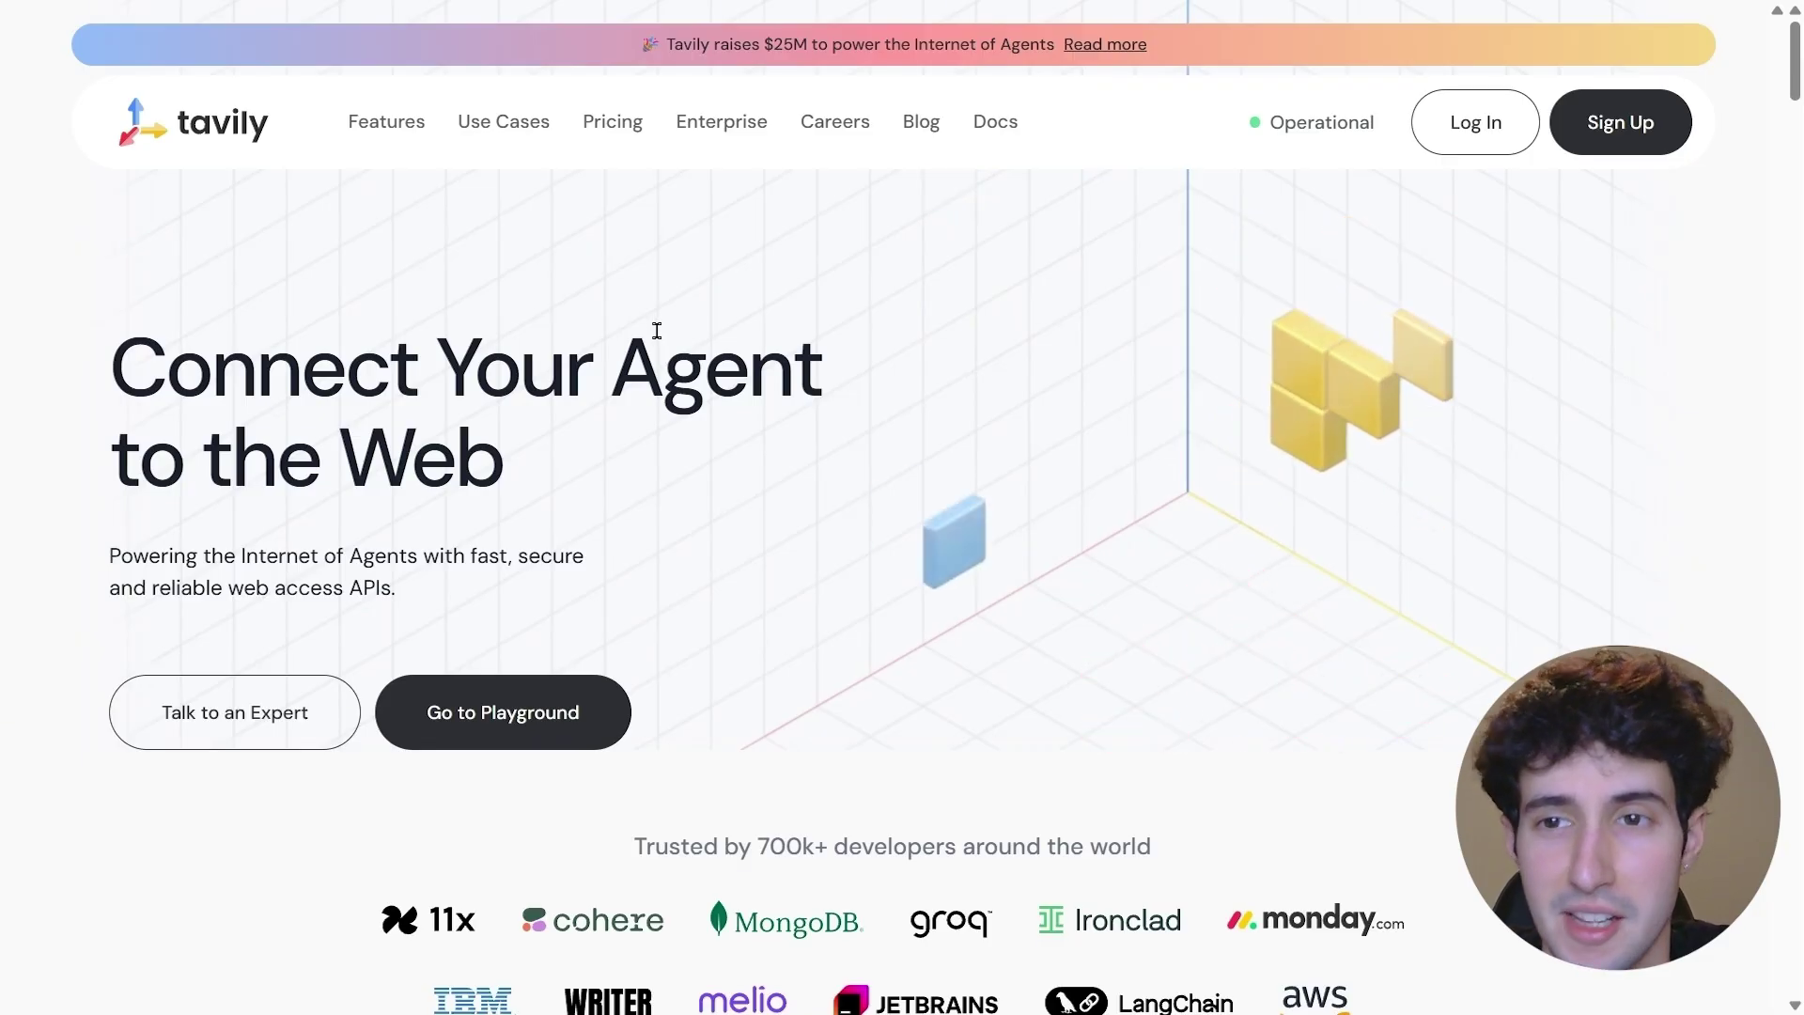
- Create a new named development API key on the Tavily dashboard and copy the default key
click(1609, 141)
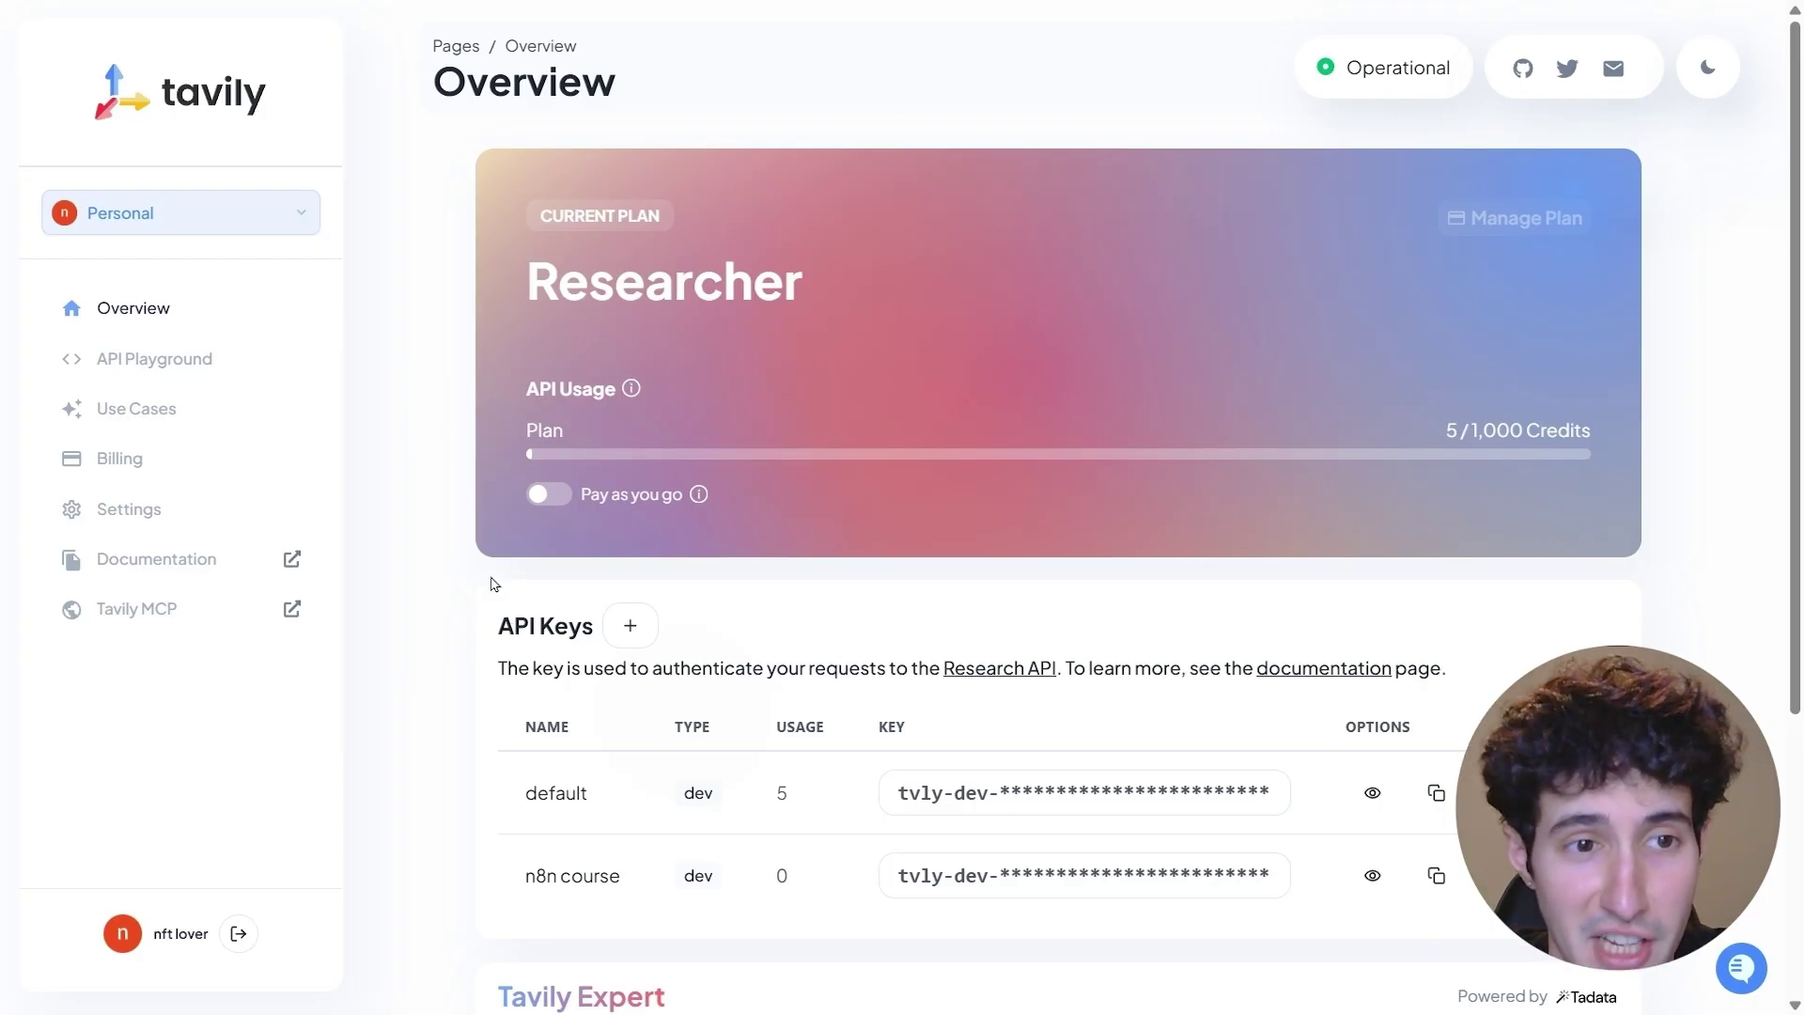
click(630, 625)
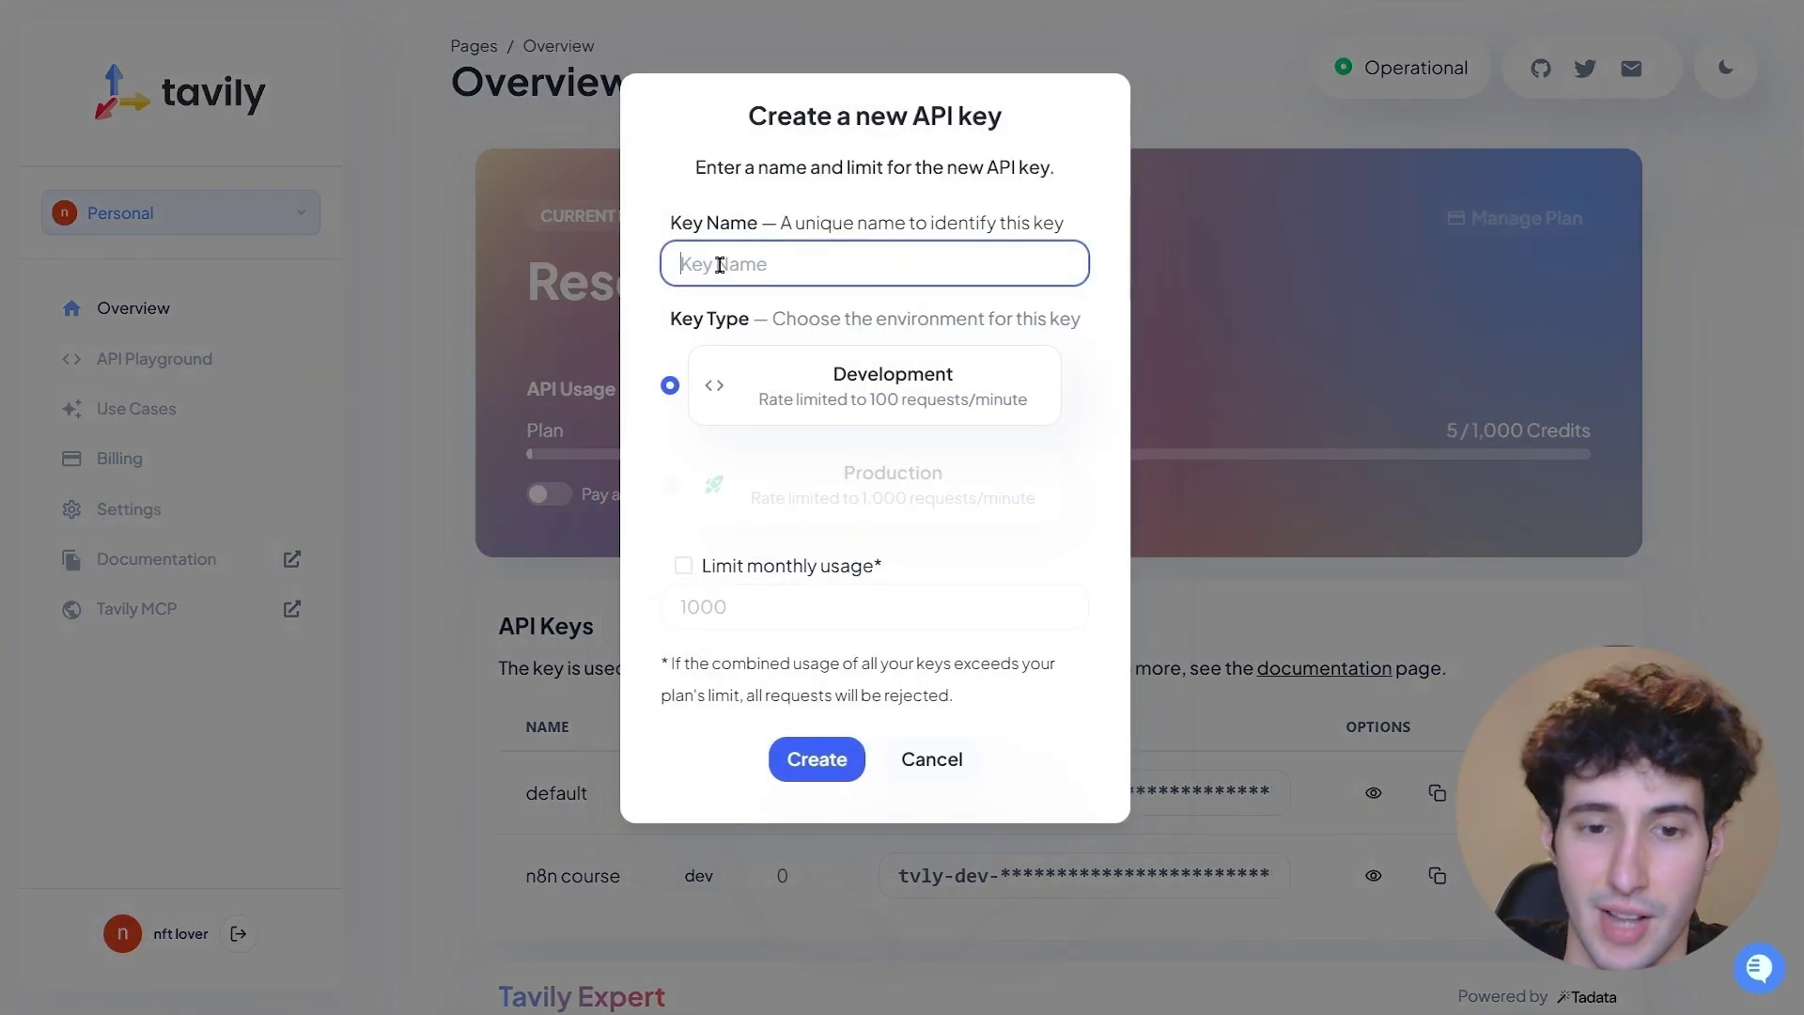
text(damian)
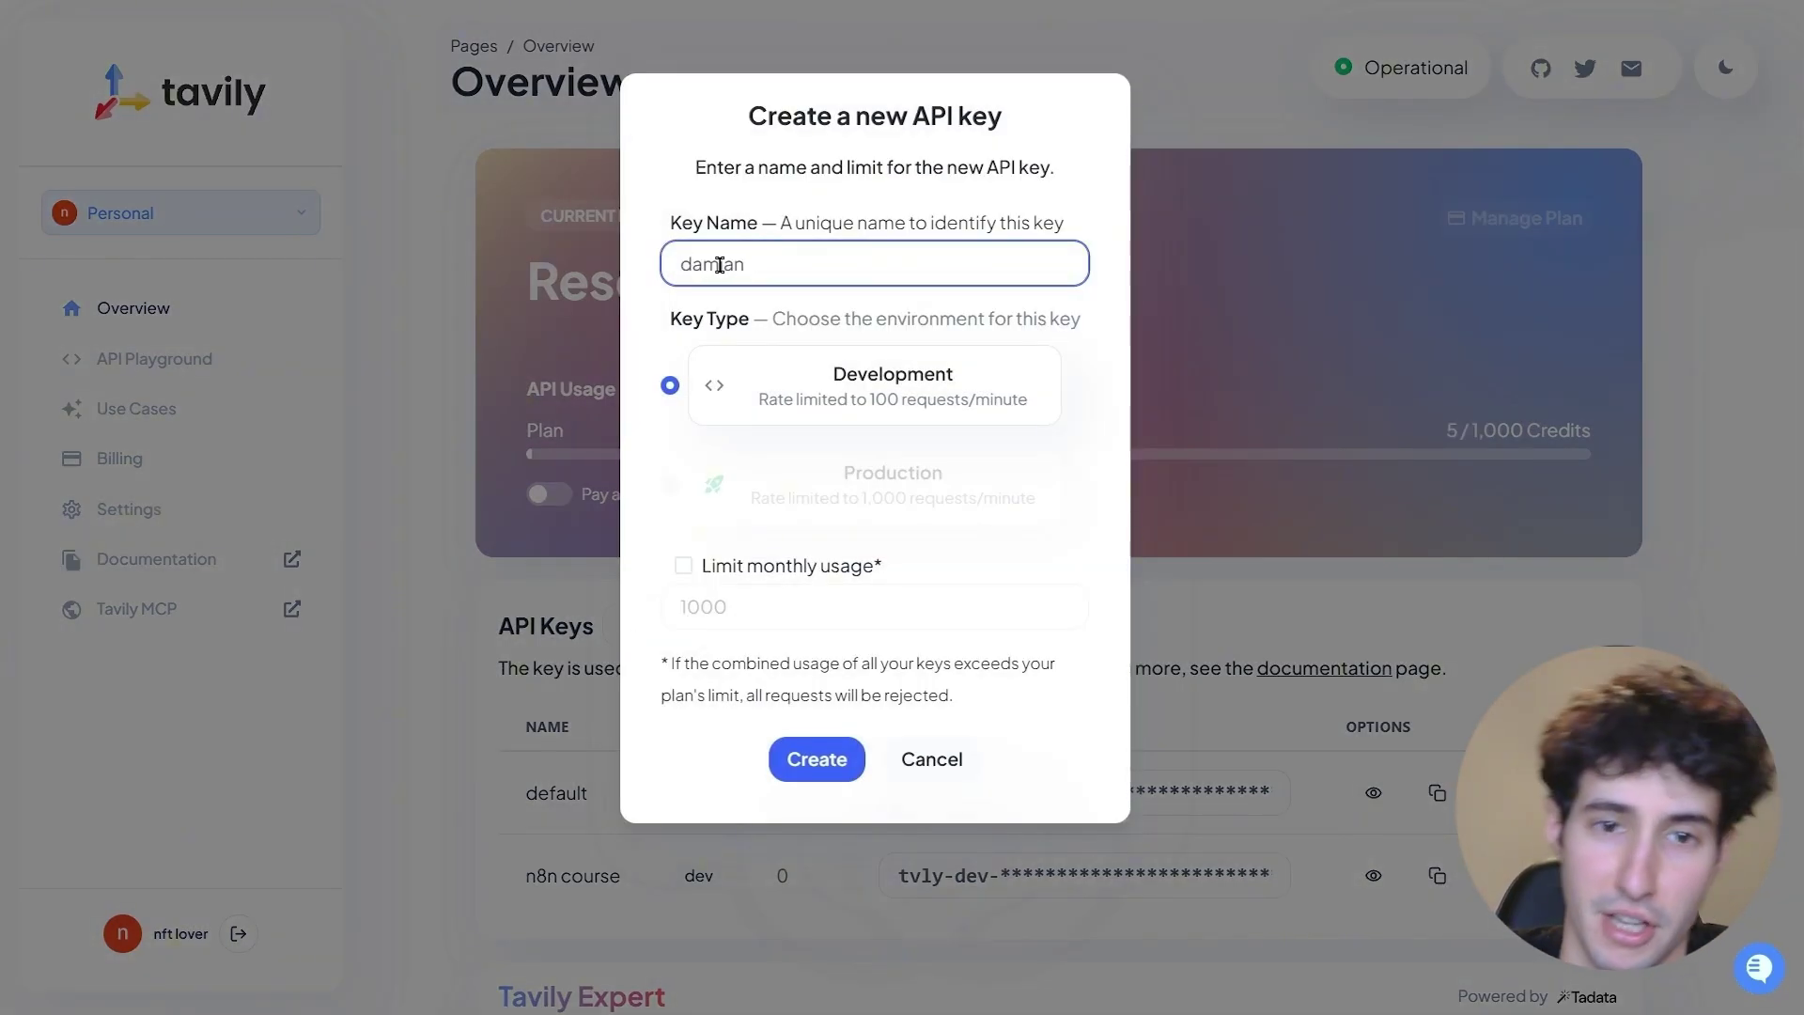
click(802, 758)
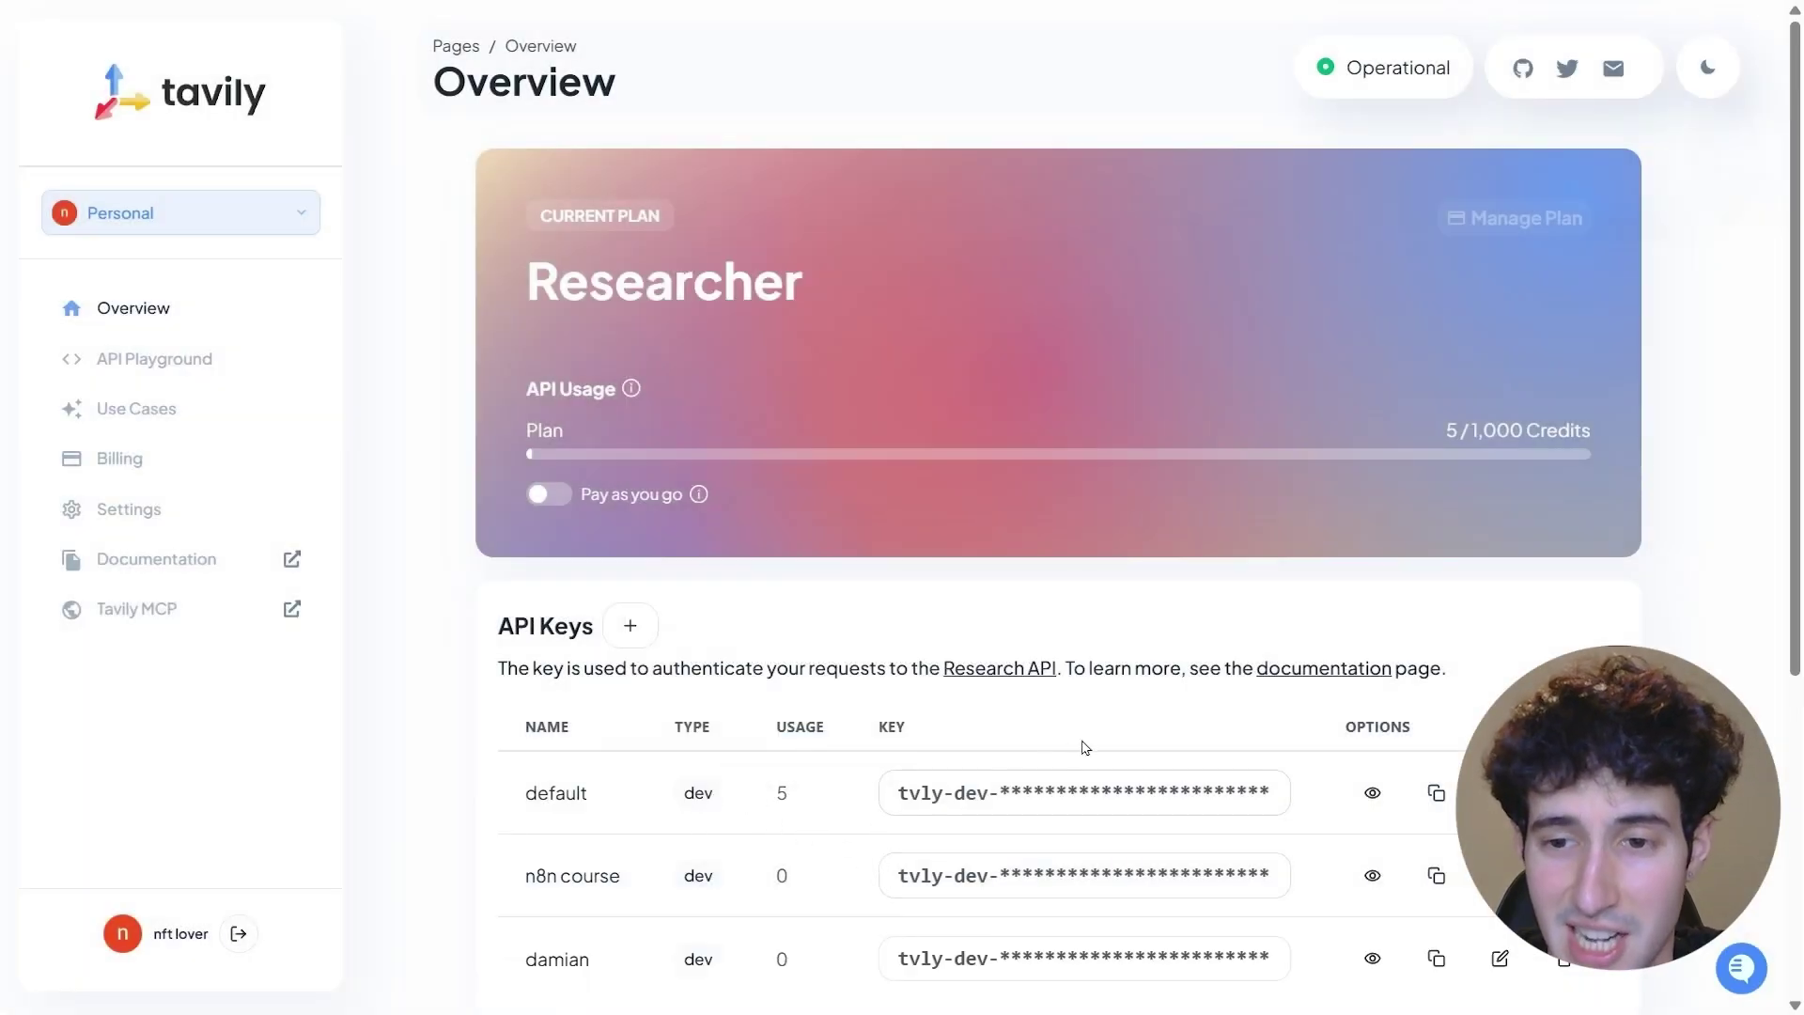
scroll(1100, 733, down, 1)
click(1436, 681)
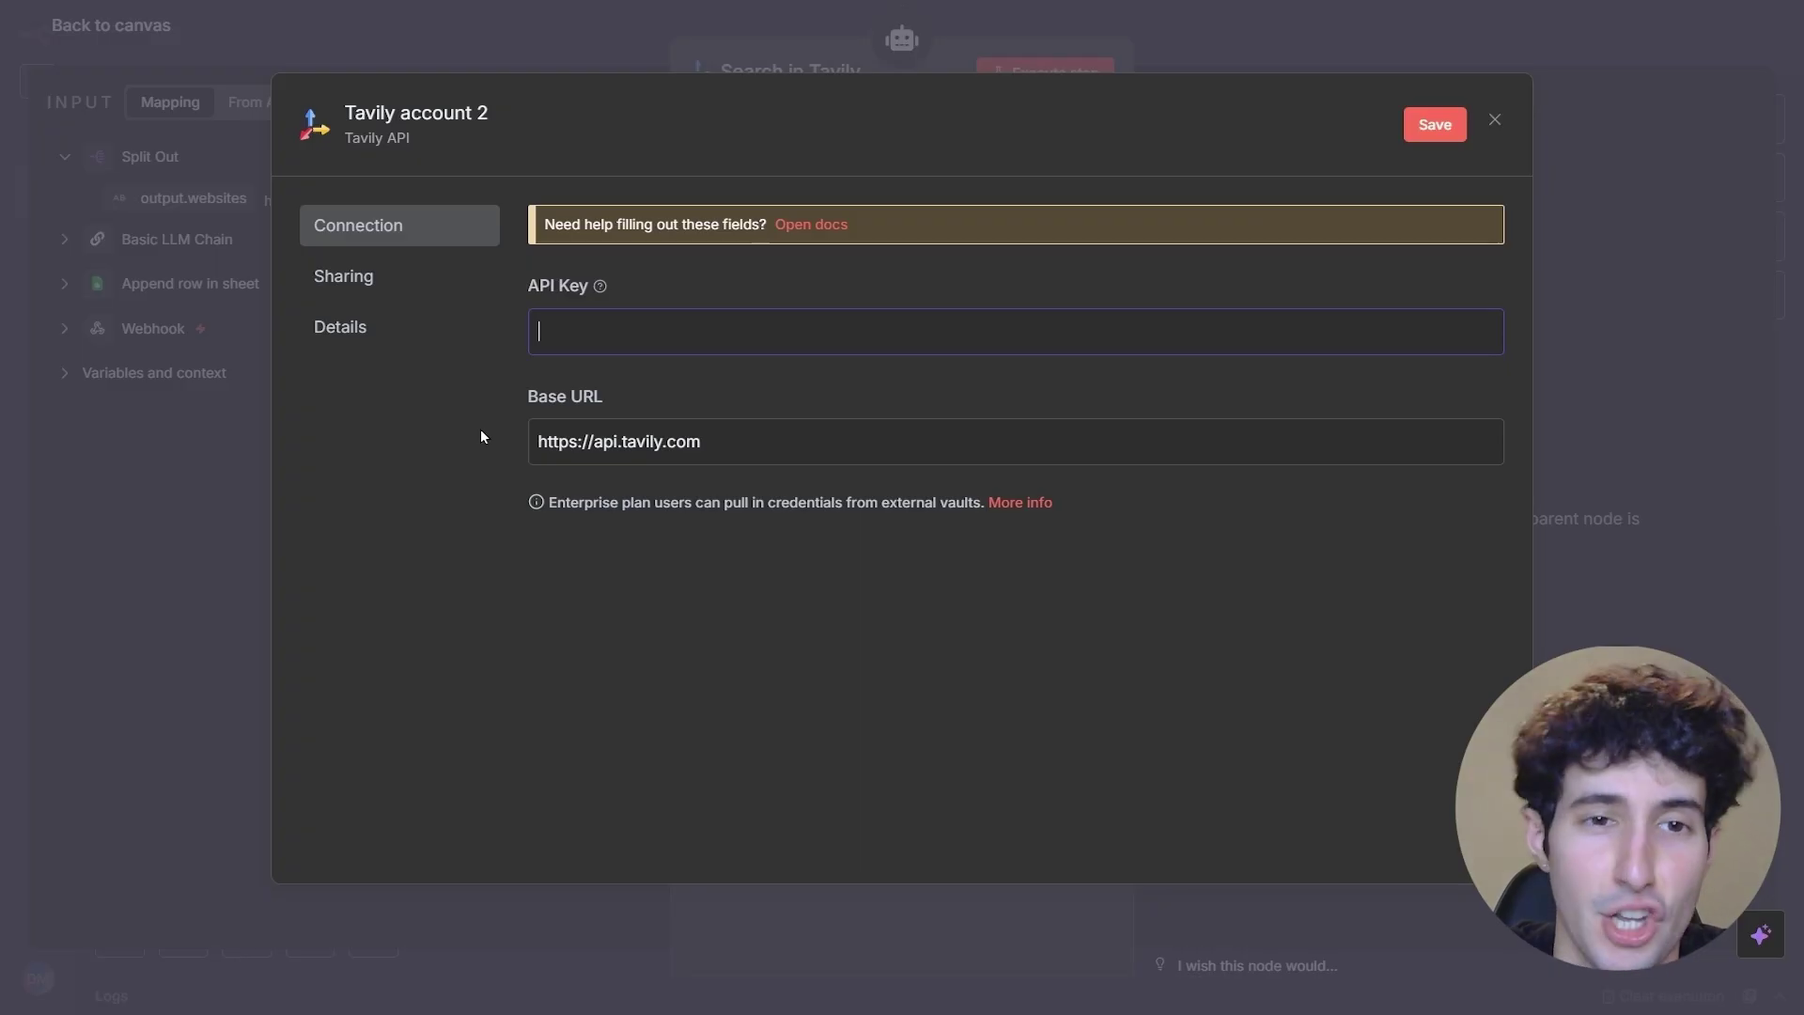
- Save the pasted API key as the Tavily account 2 credential and test it
key(ctrl+v)
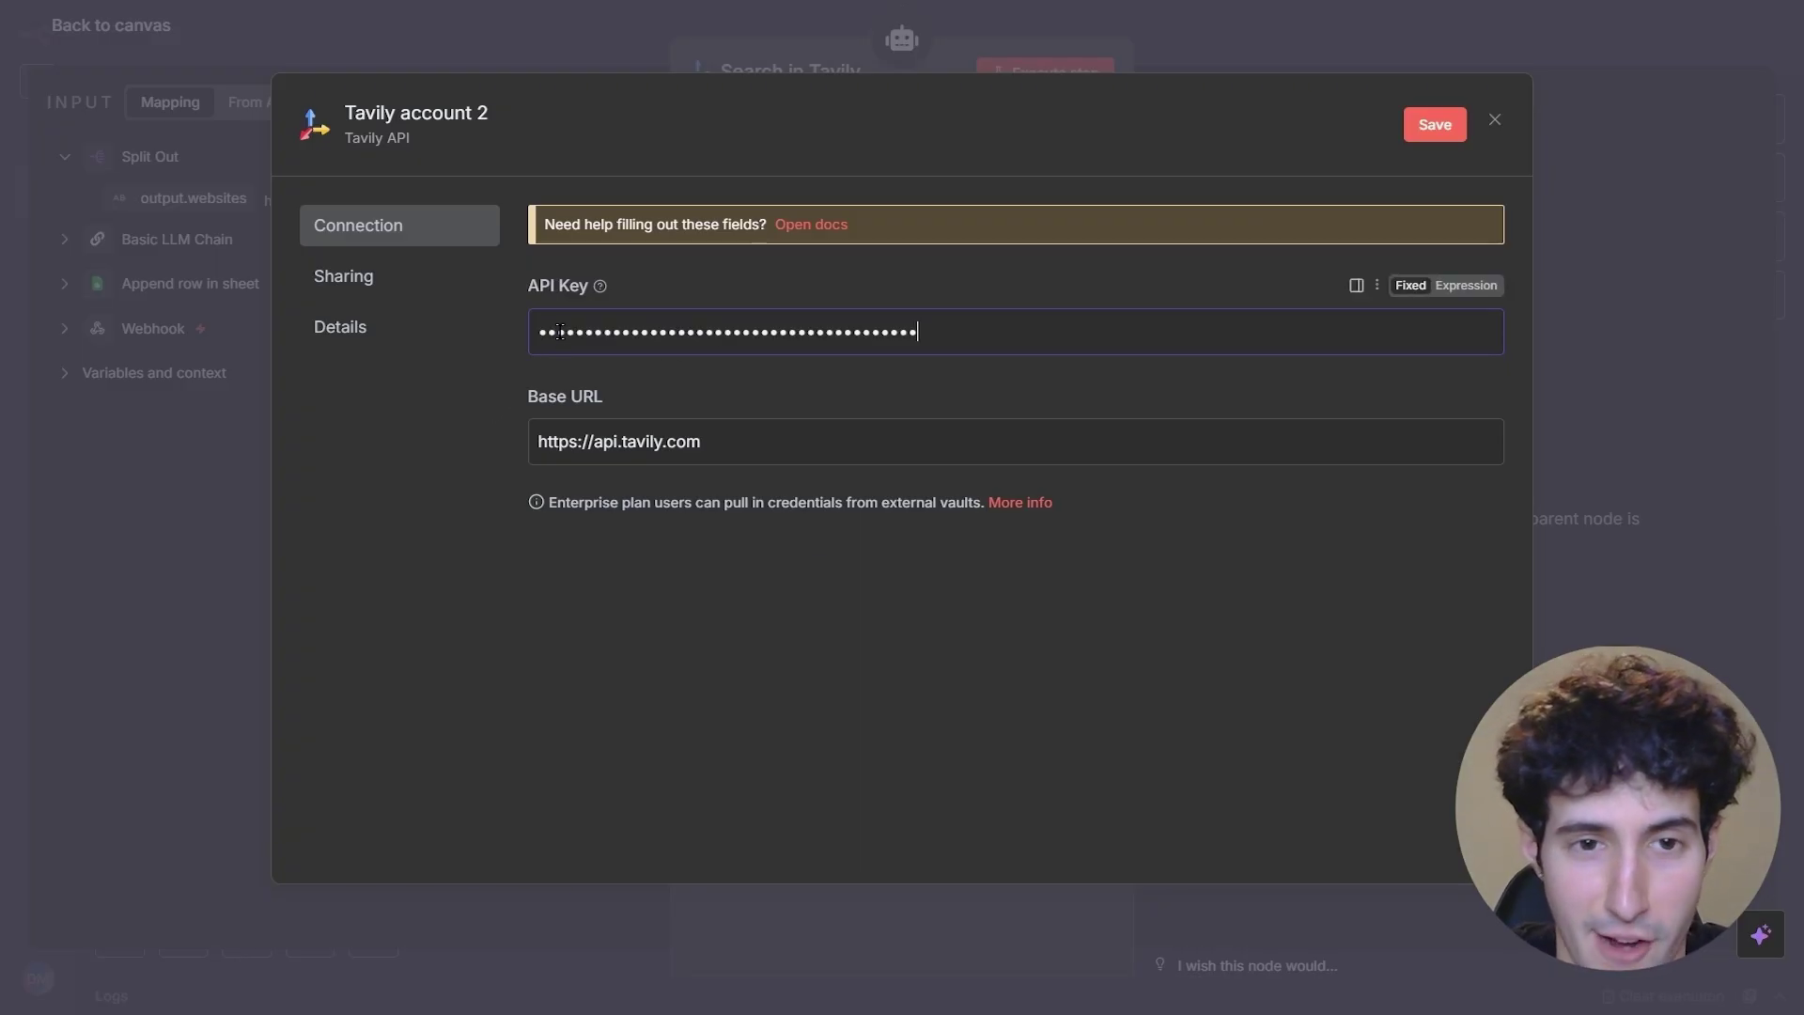
click(1429, 129)
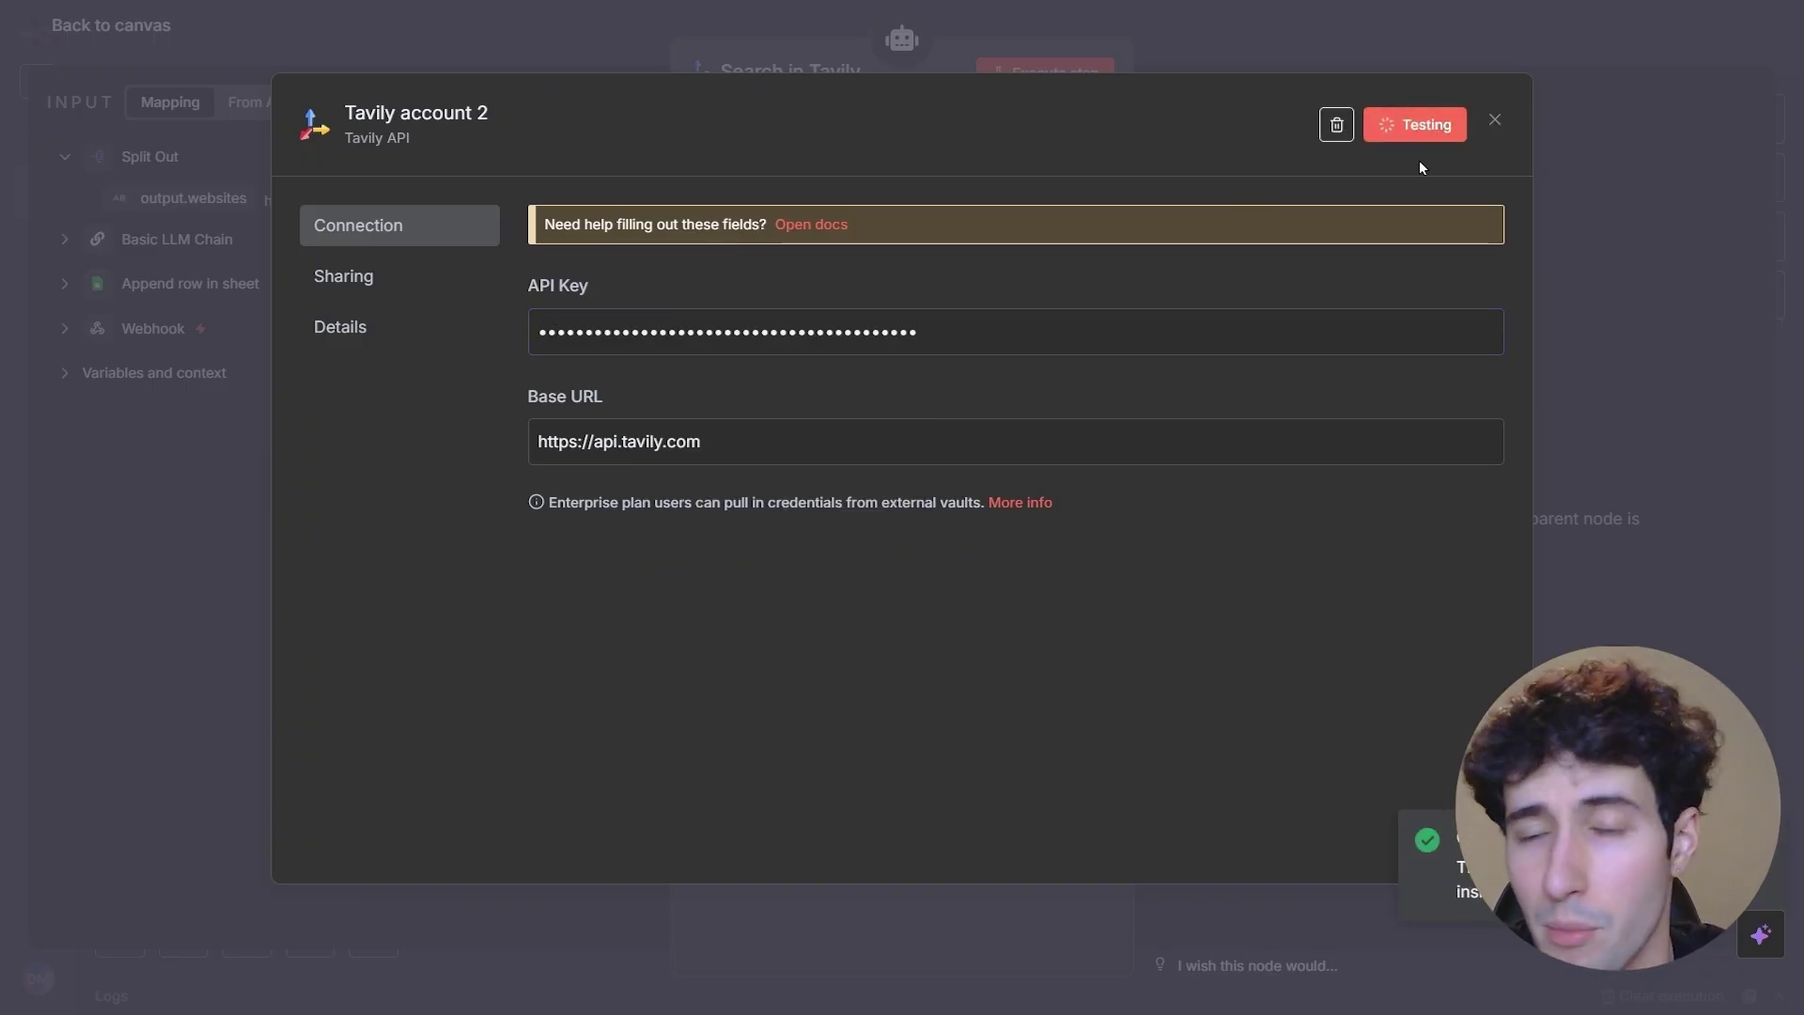
click(1494, 127)
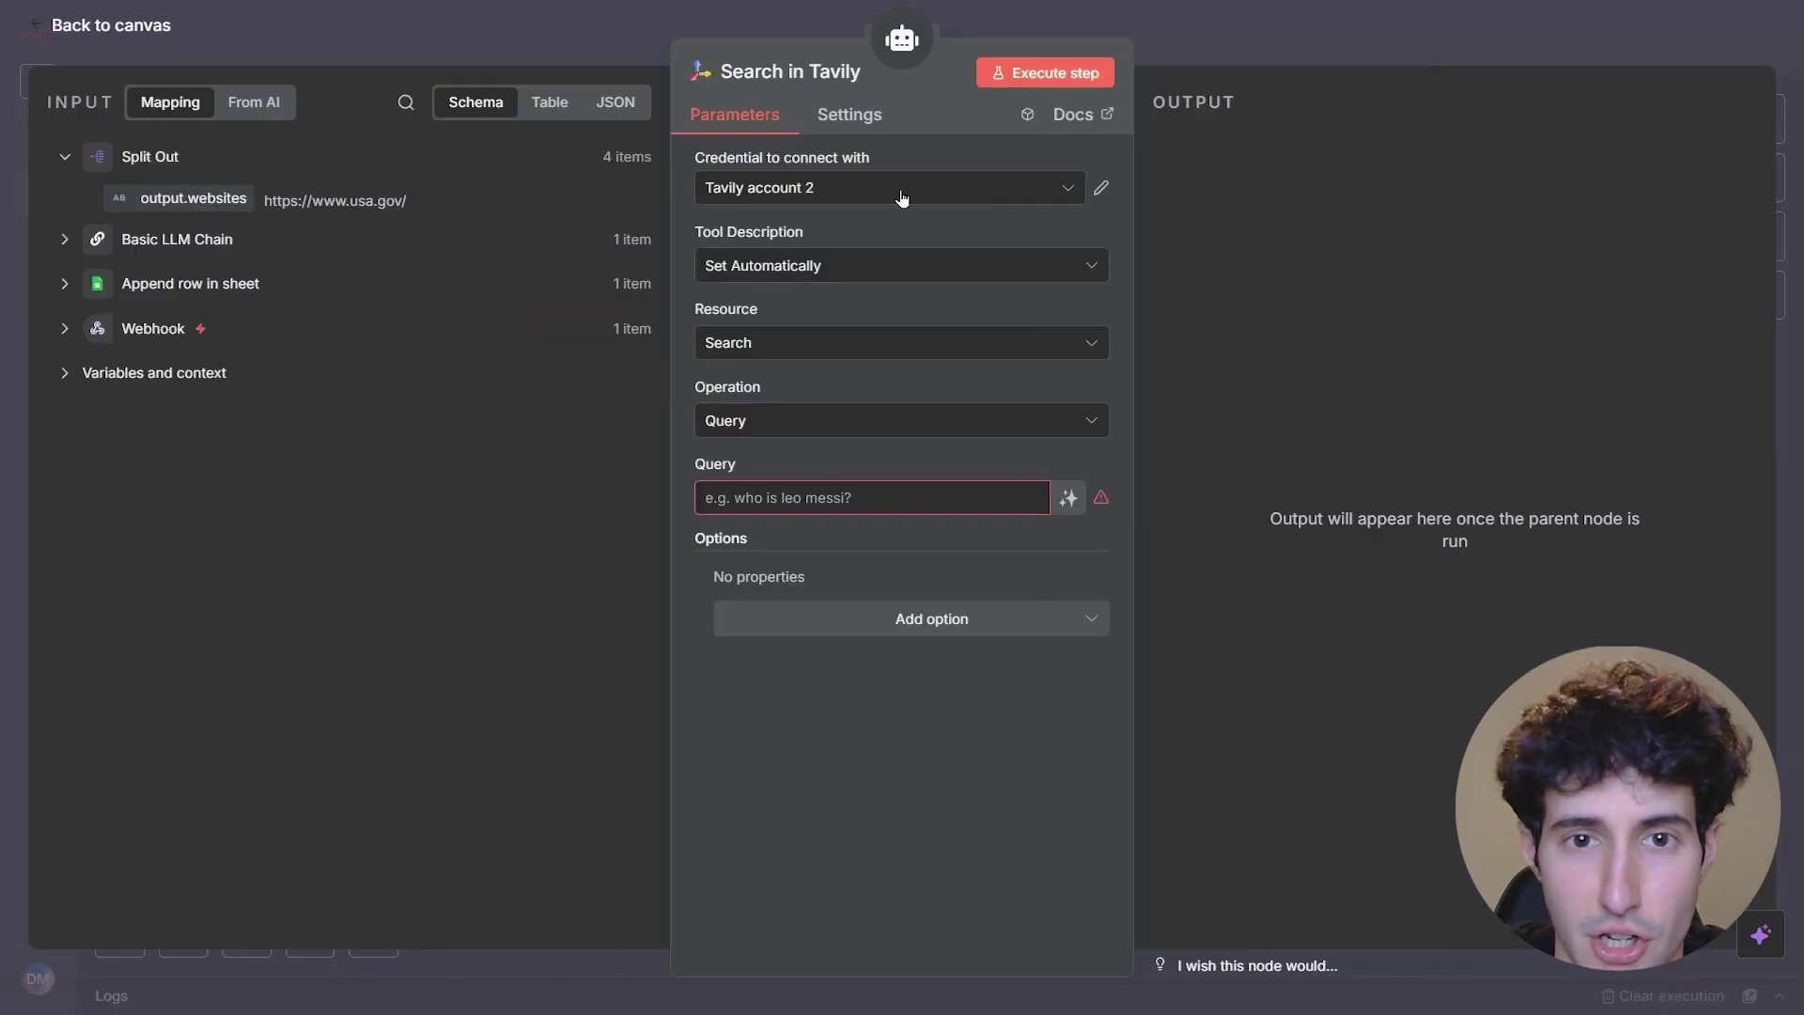
- Use Tavily account 2, set the resource to Crawl, and map the URL to output.websites
click(902, 193)
click(902, 190)
click(901, 189)
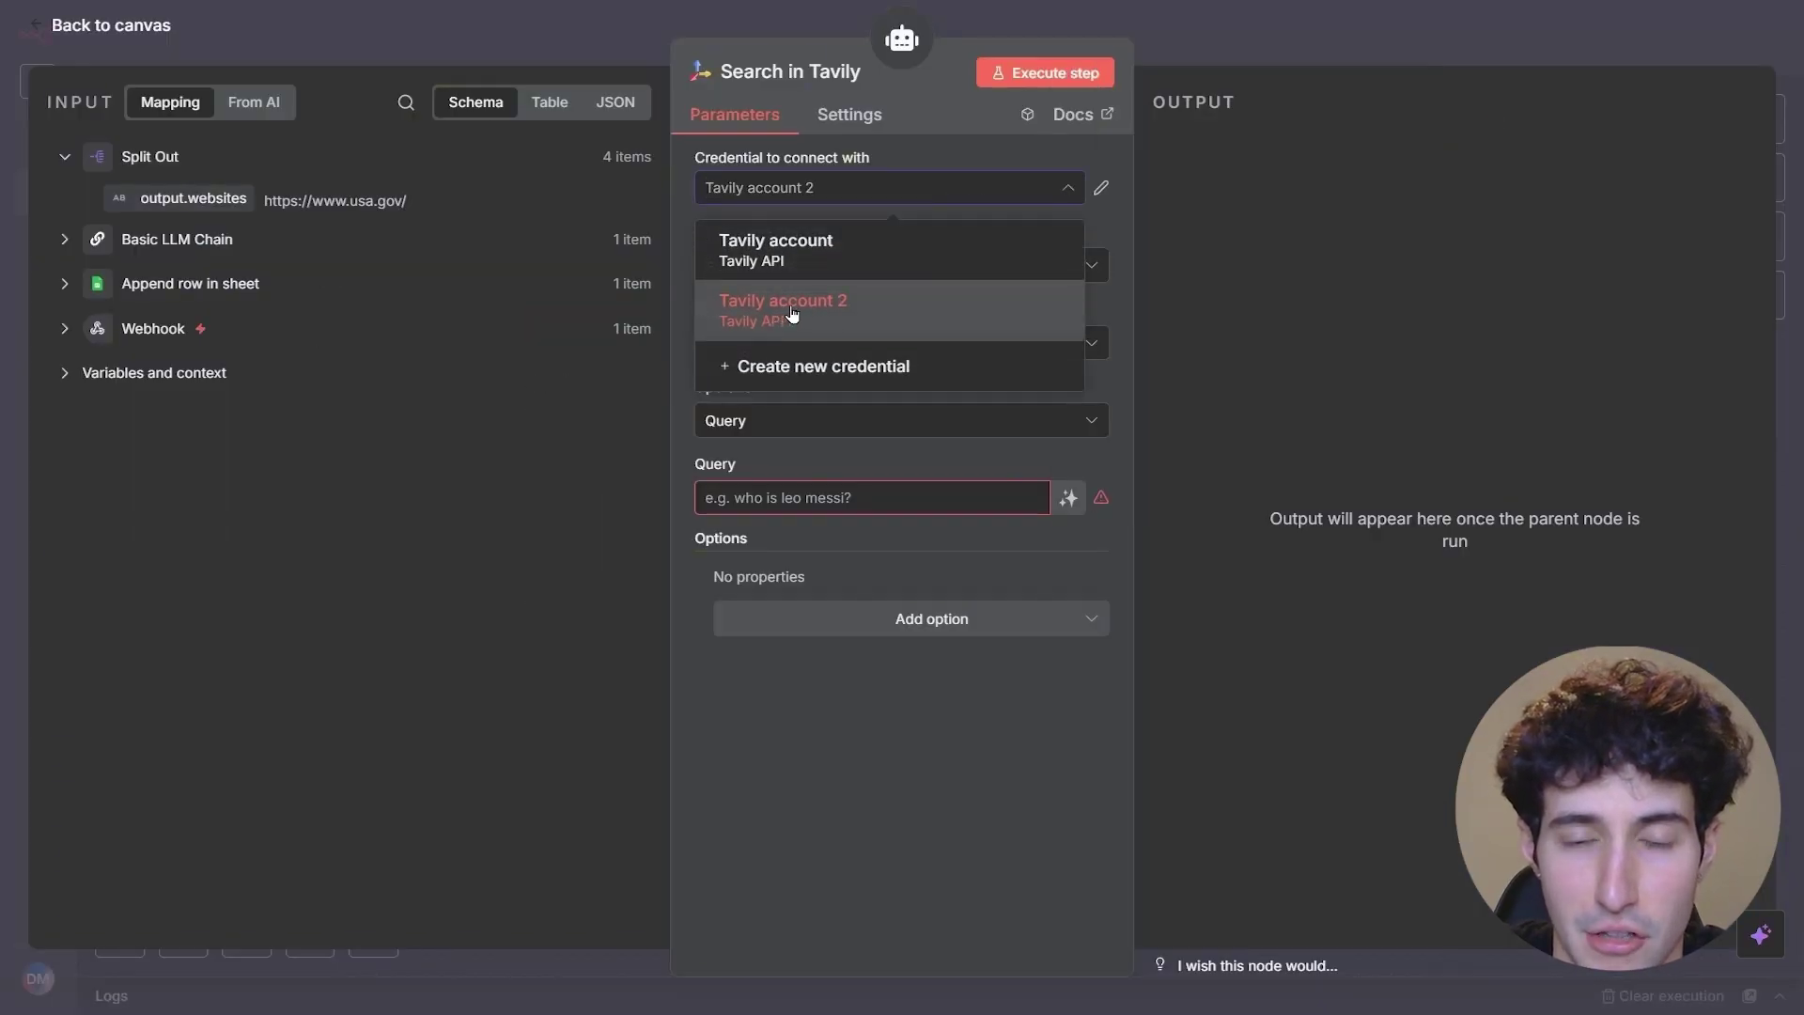
click(797, 308)
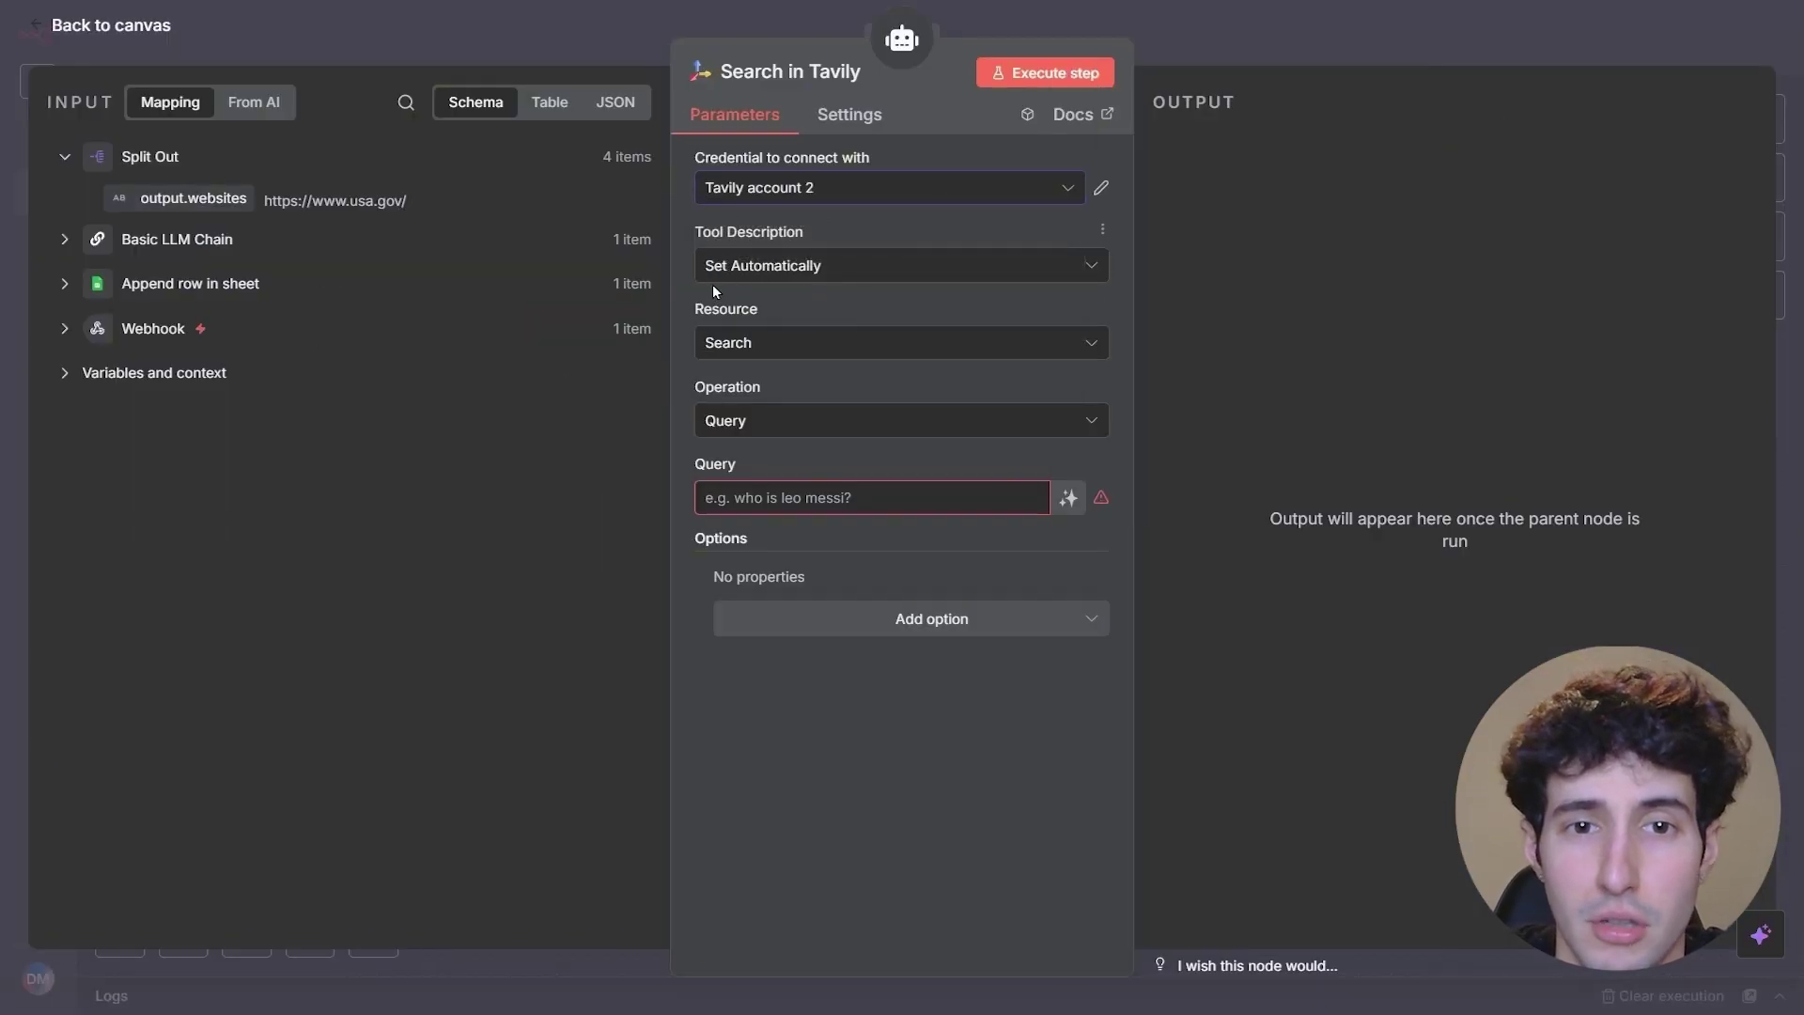
click(736, 346)
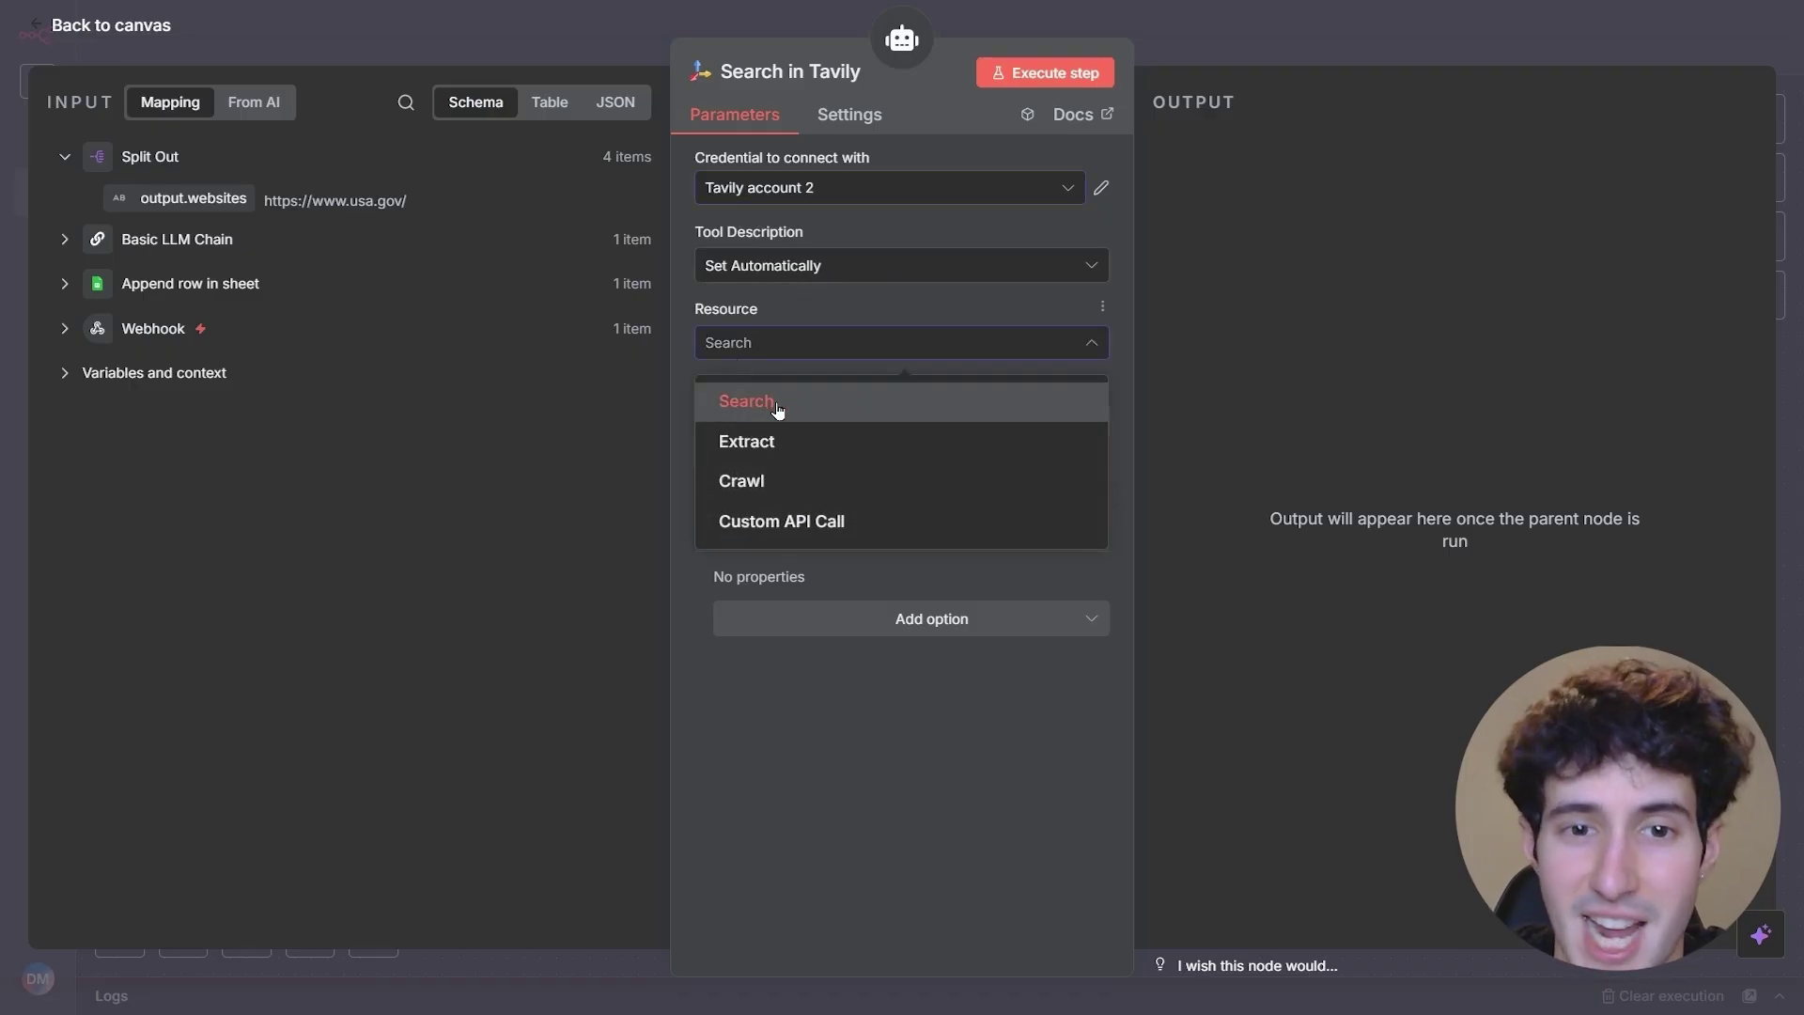
click(758, 480)
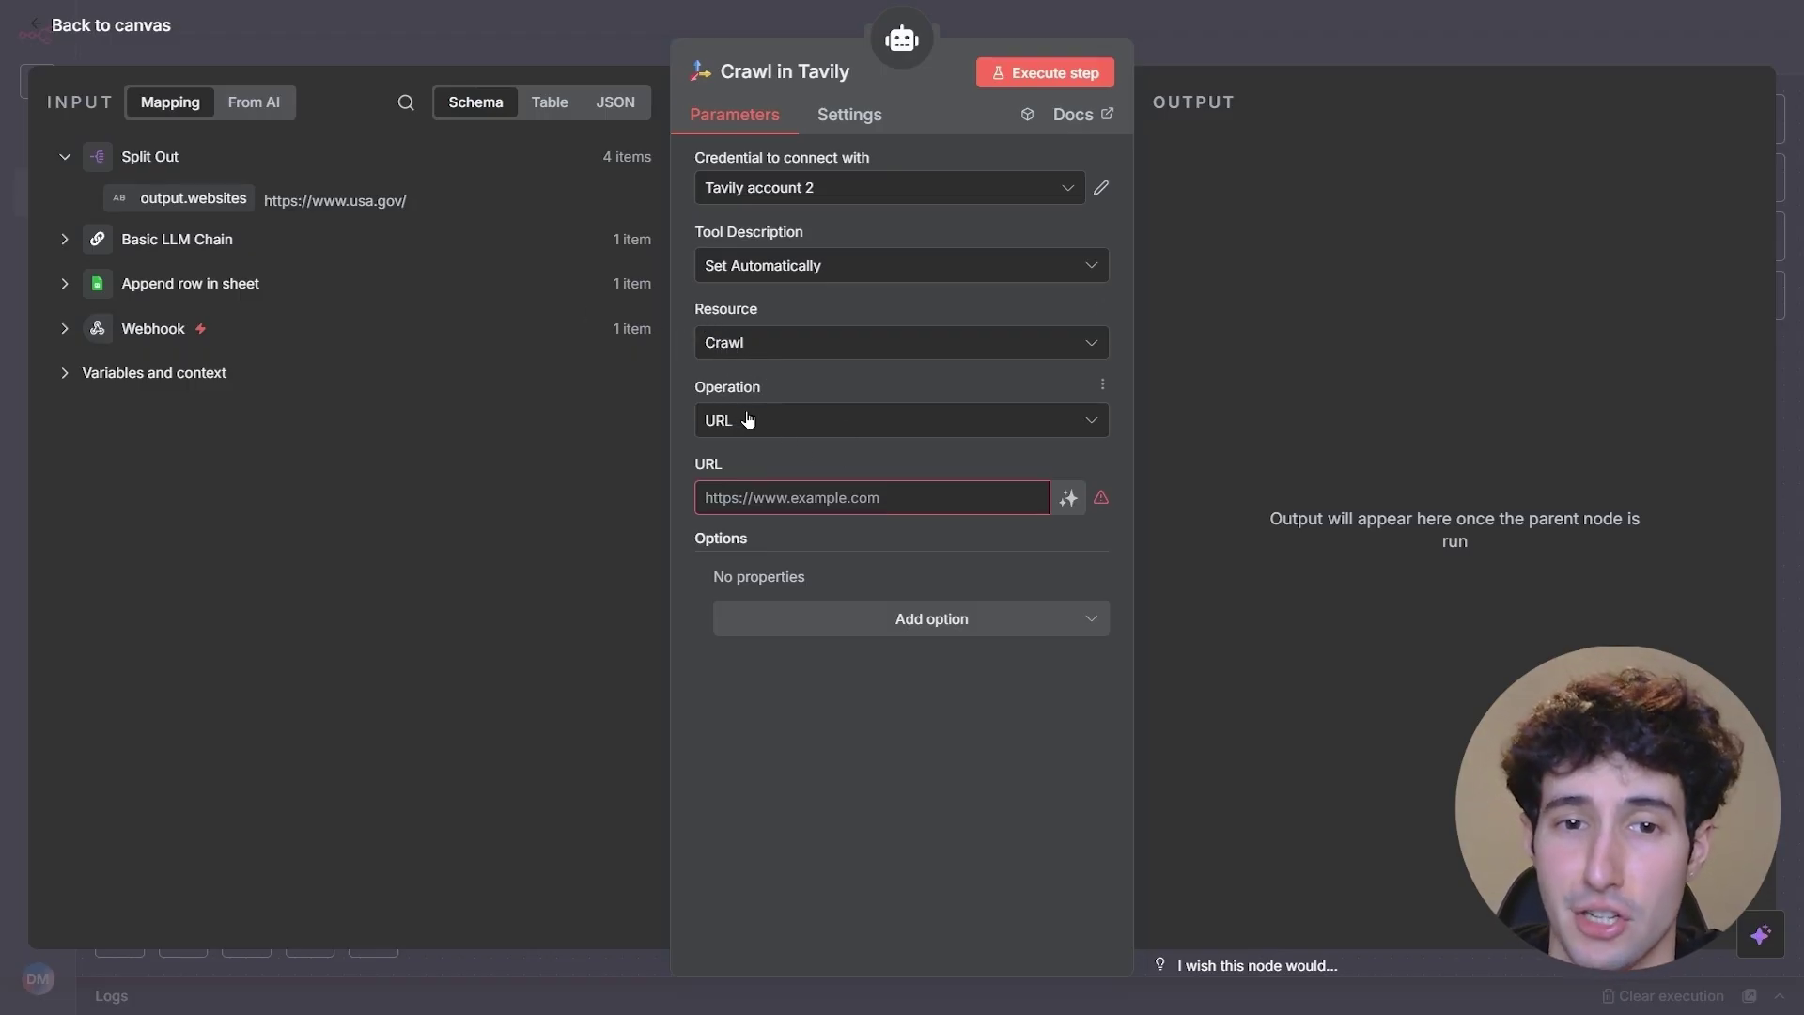
click(743, 497)
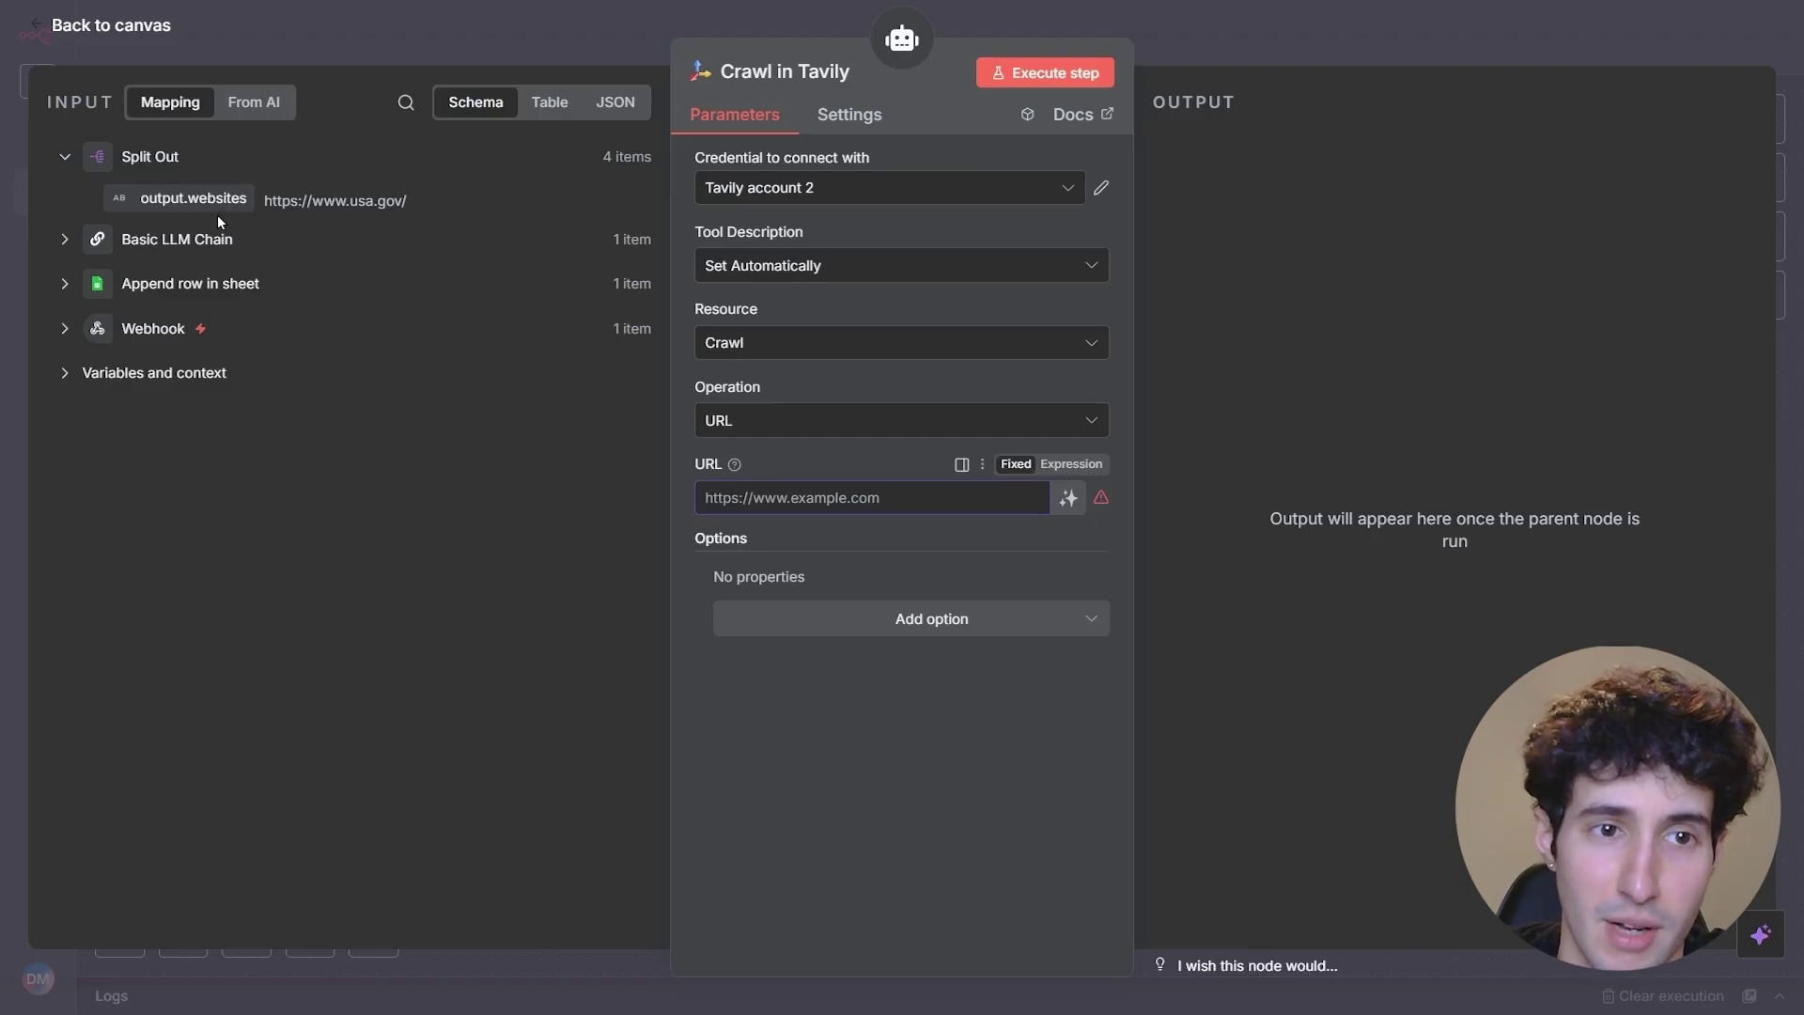
drag(198, 193, 714, 494)
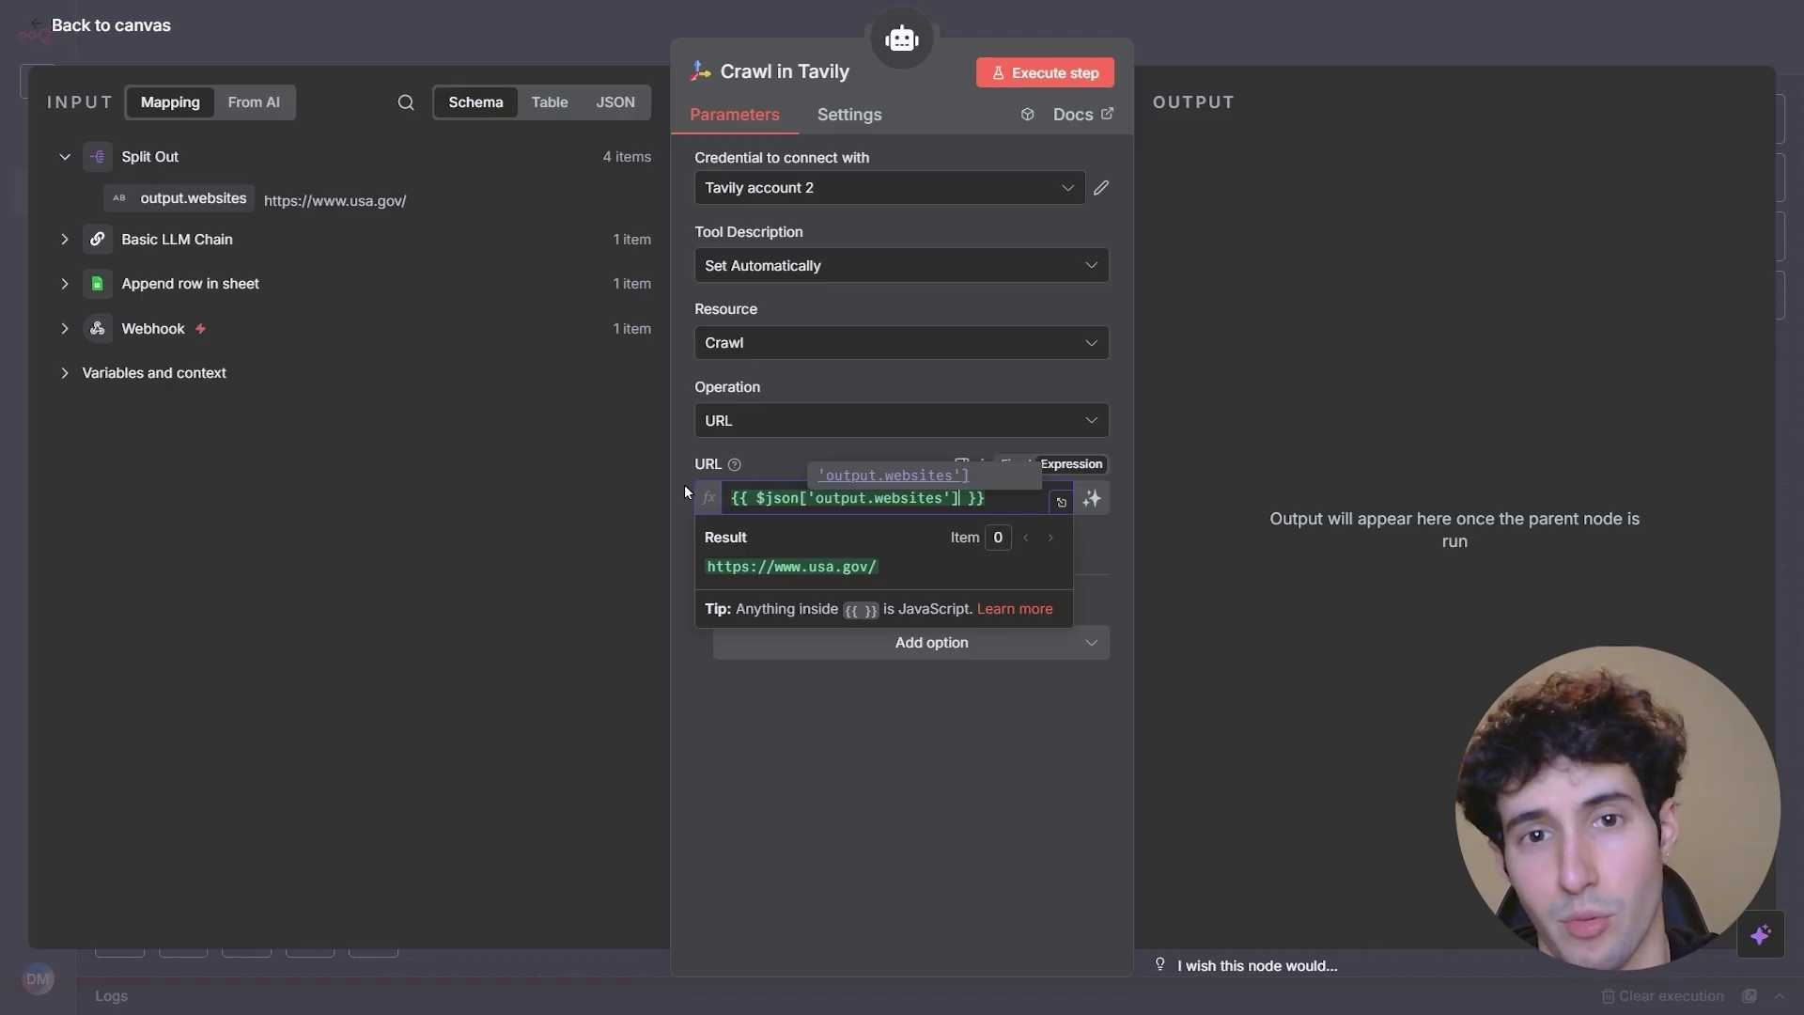
- Run the AI Agent on the 4 items and review its answers citing USA.gov
click(1265, 49)
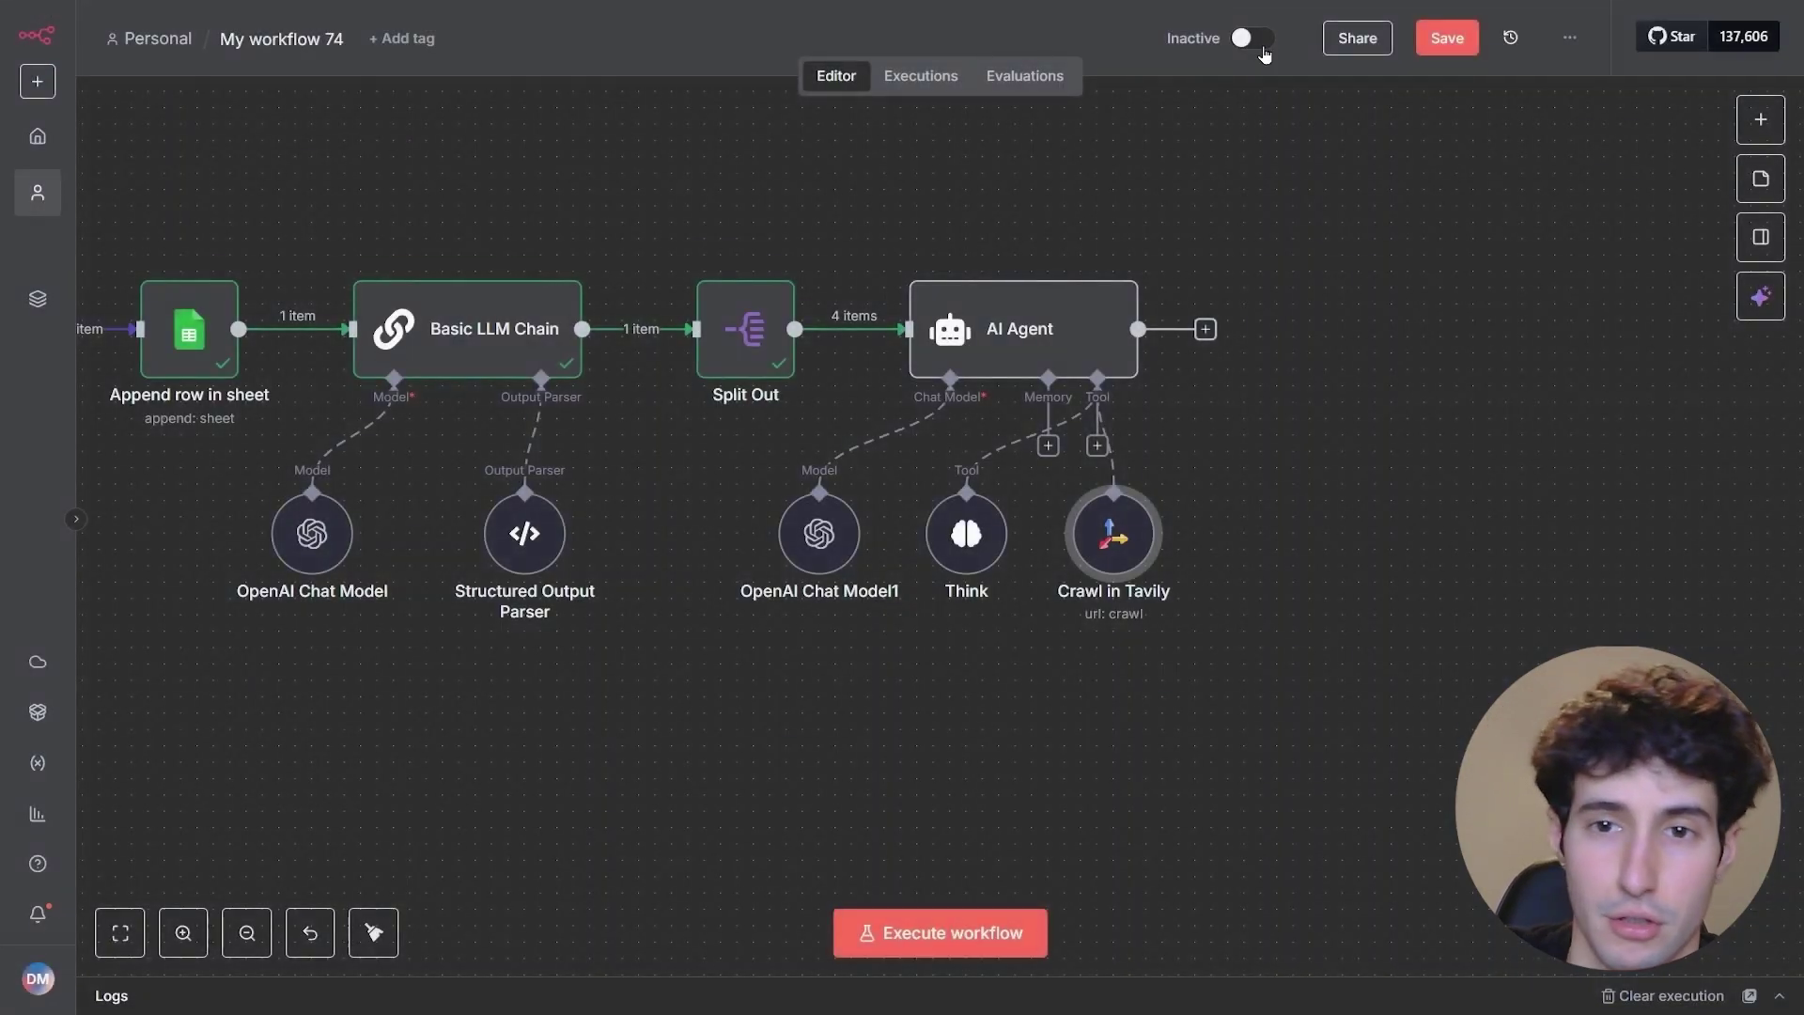
mouse_move(1045, 282)
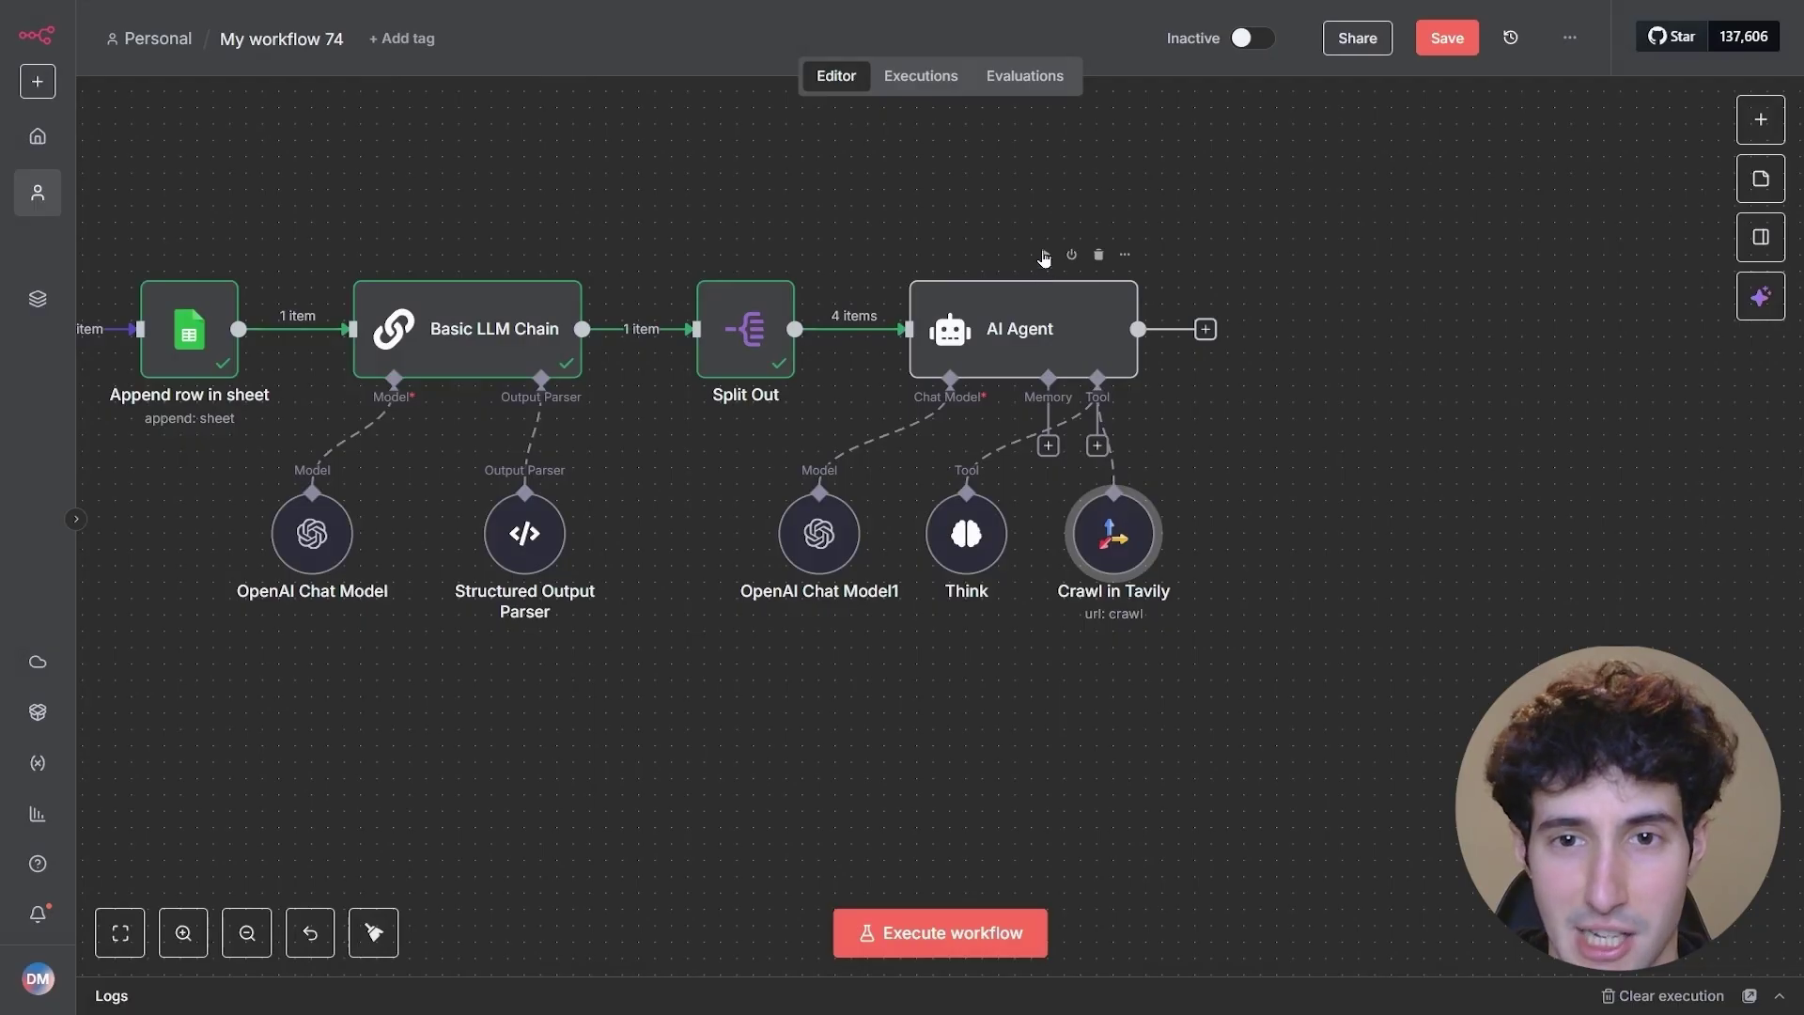
click(1045, 260)
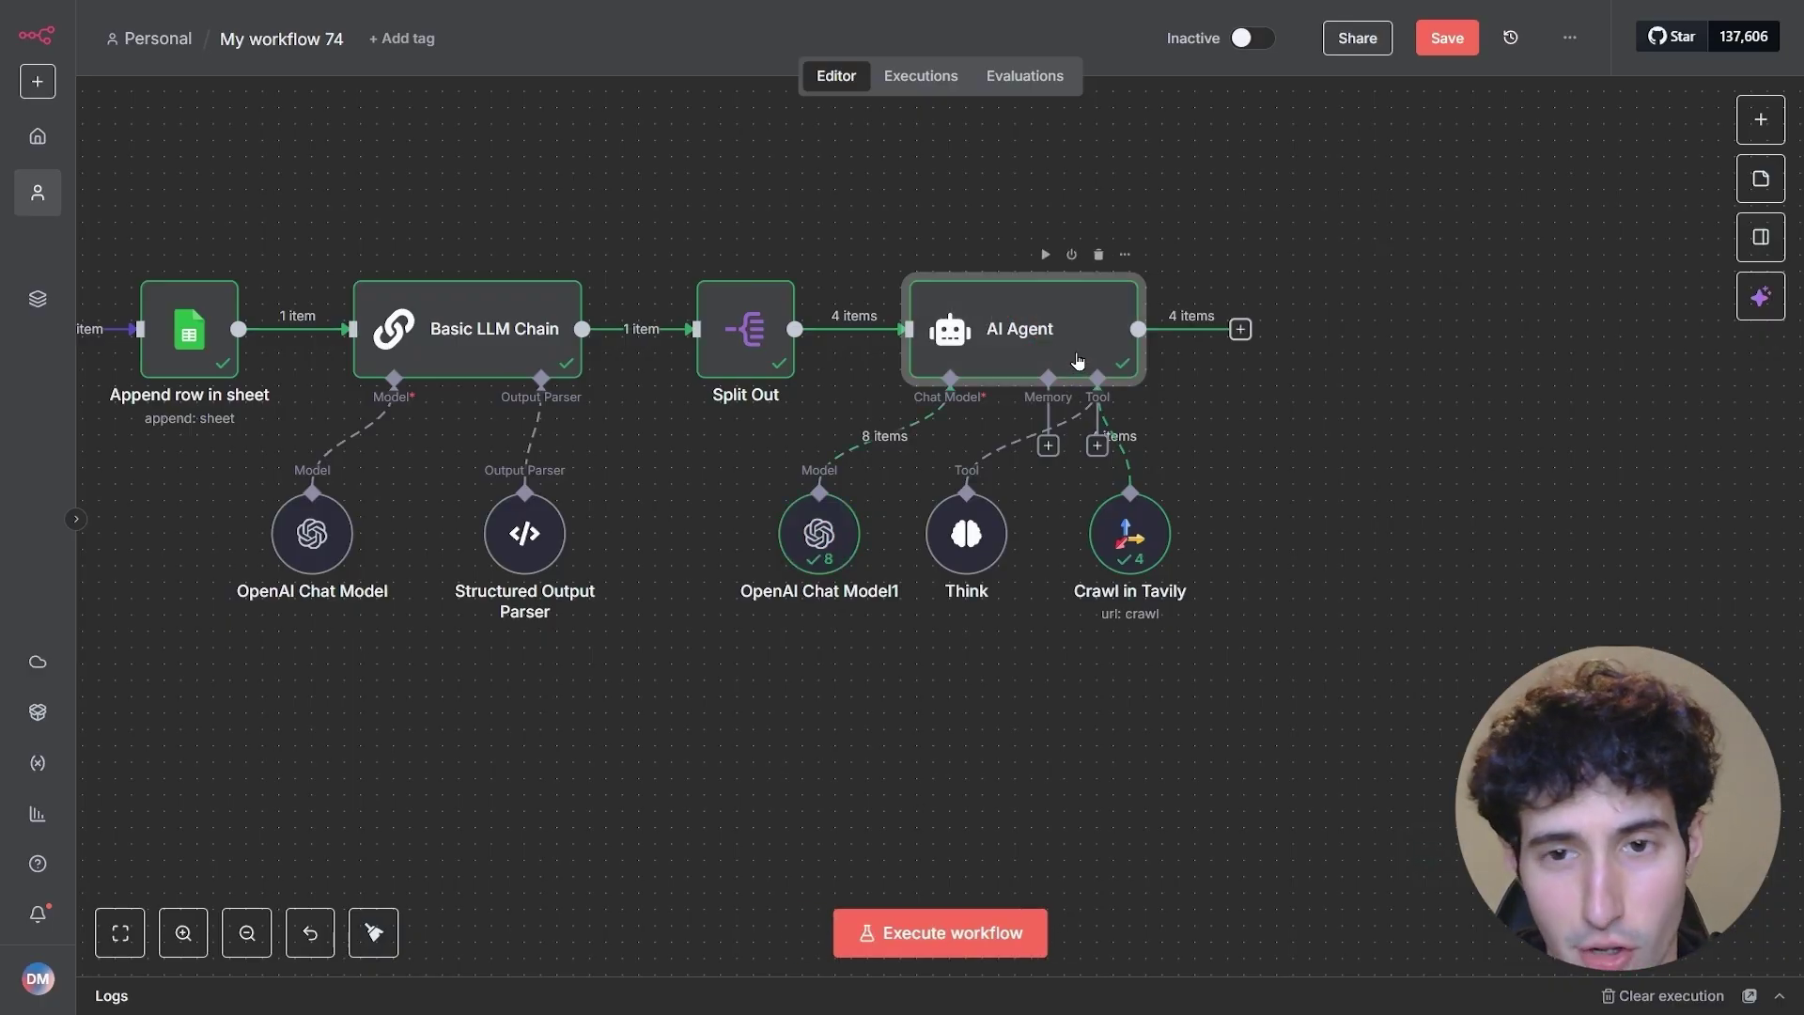
double_click(1077, 362)
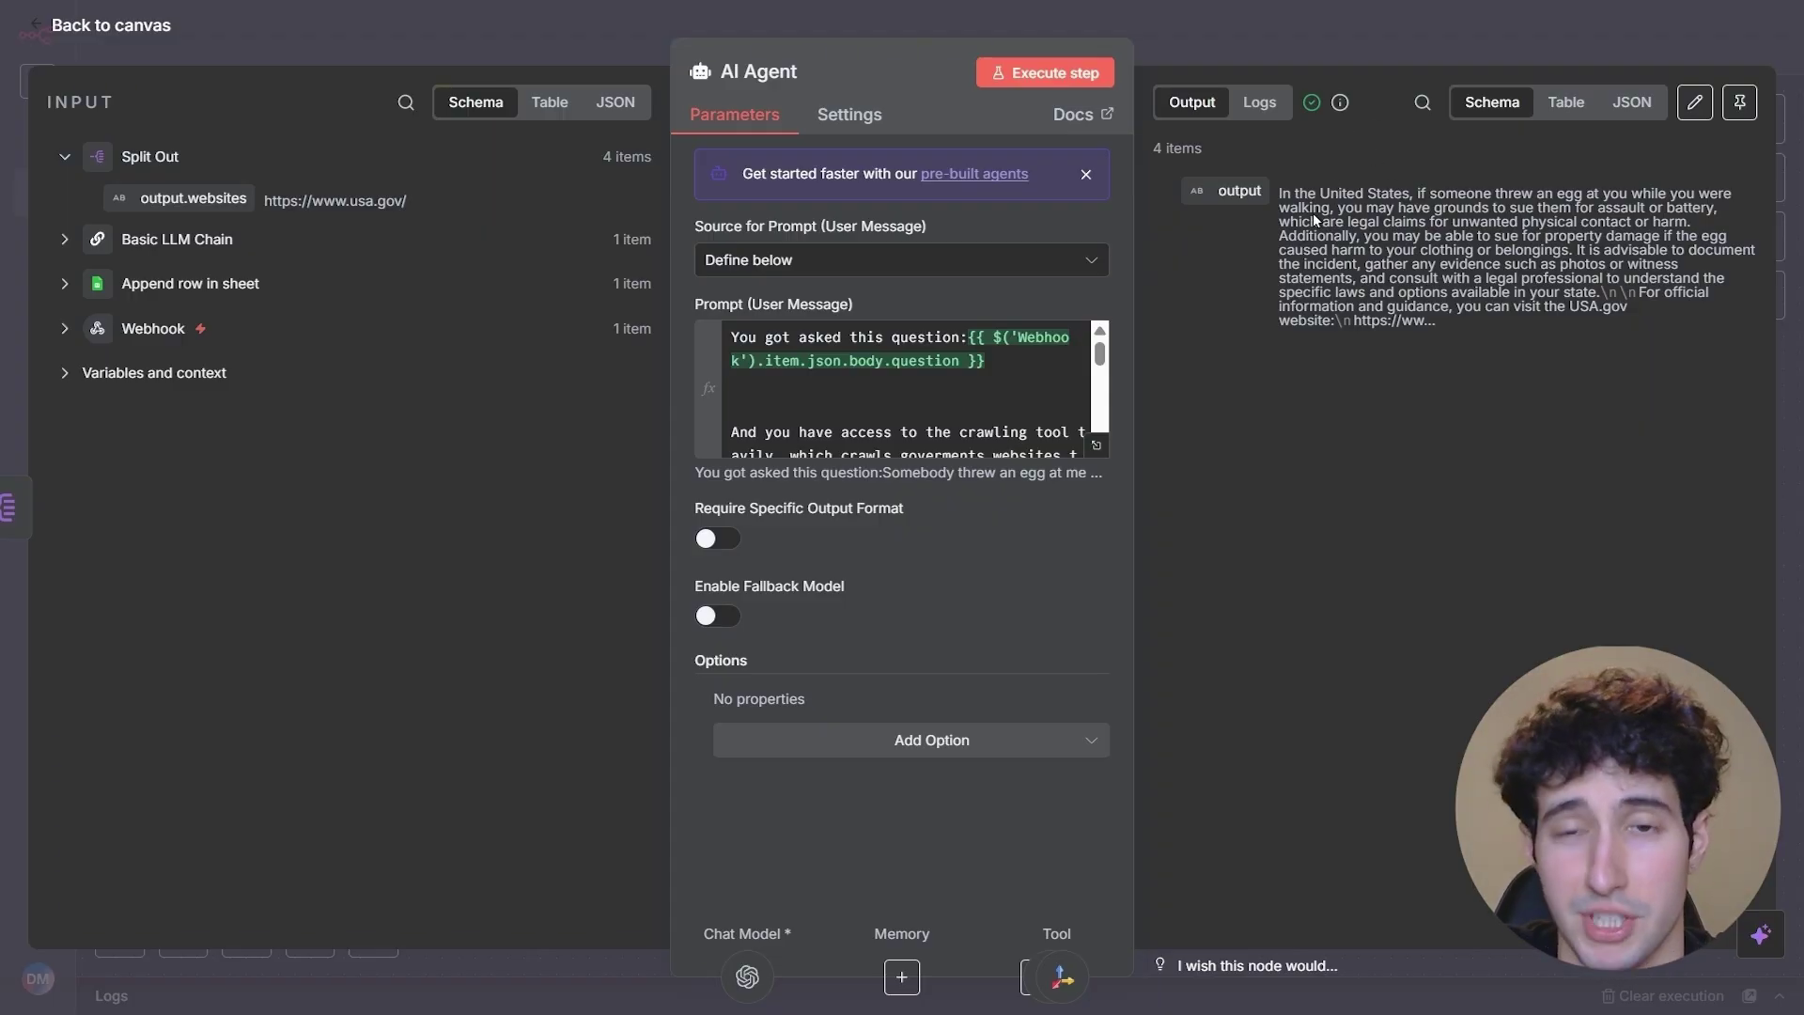
click(1342, 46)
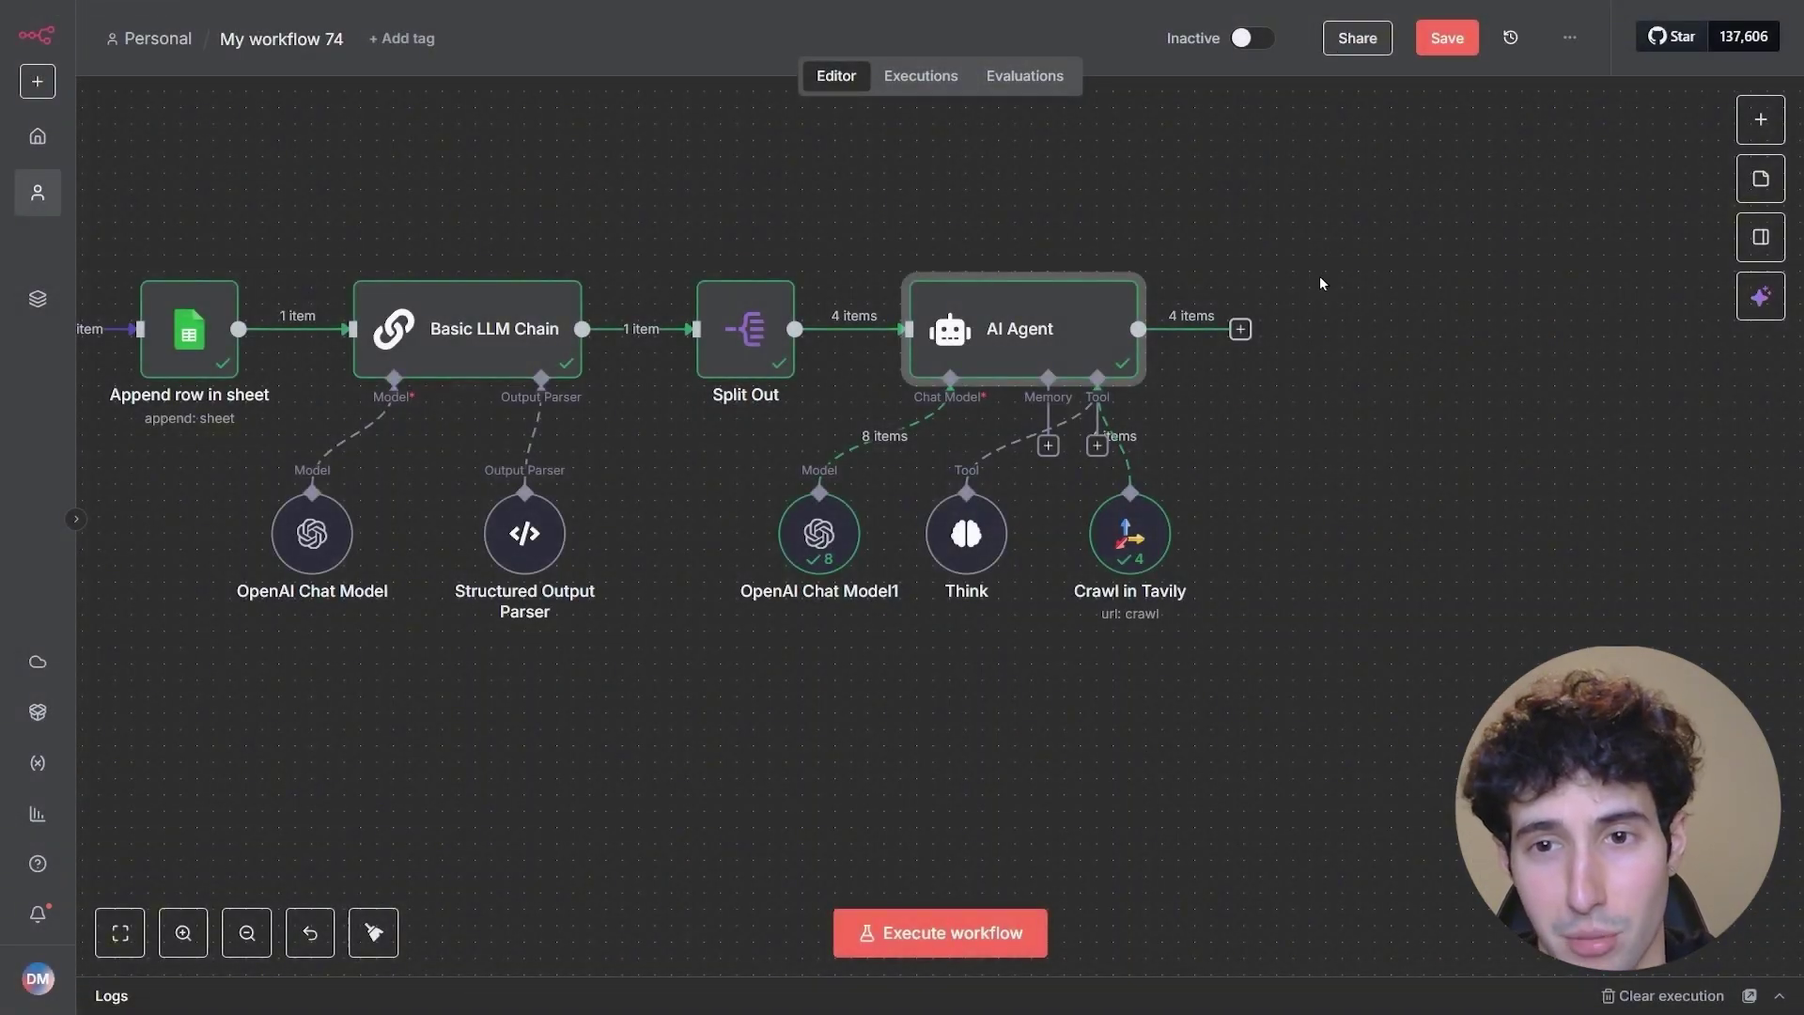
- Add an Aggregate node after the AI Agent's output
click(1241, 329)
click(1261, 305)
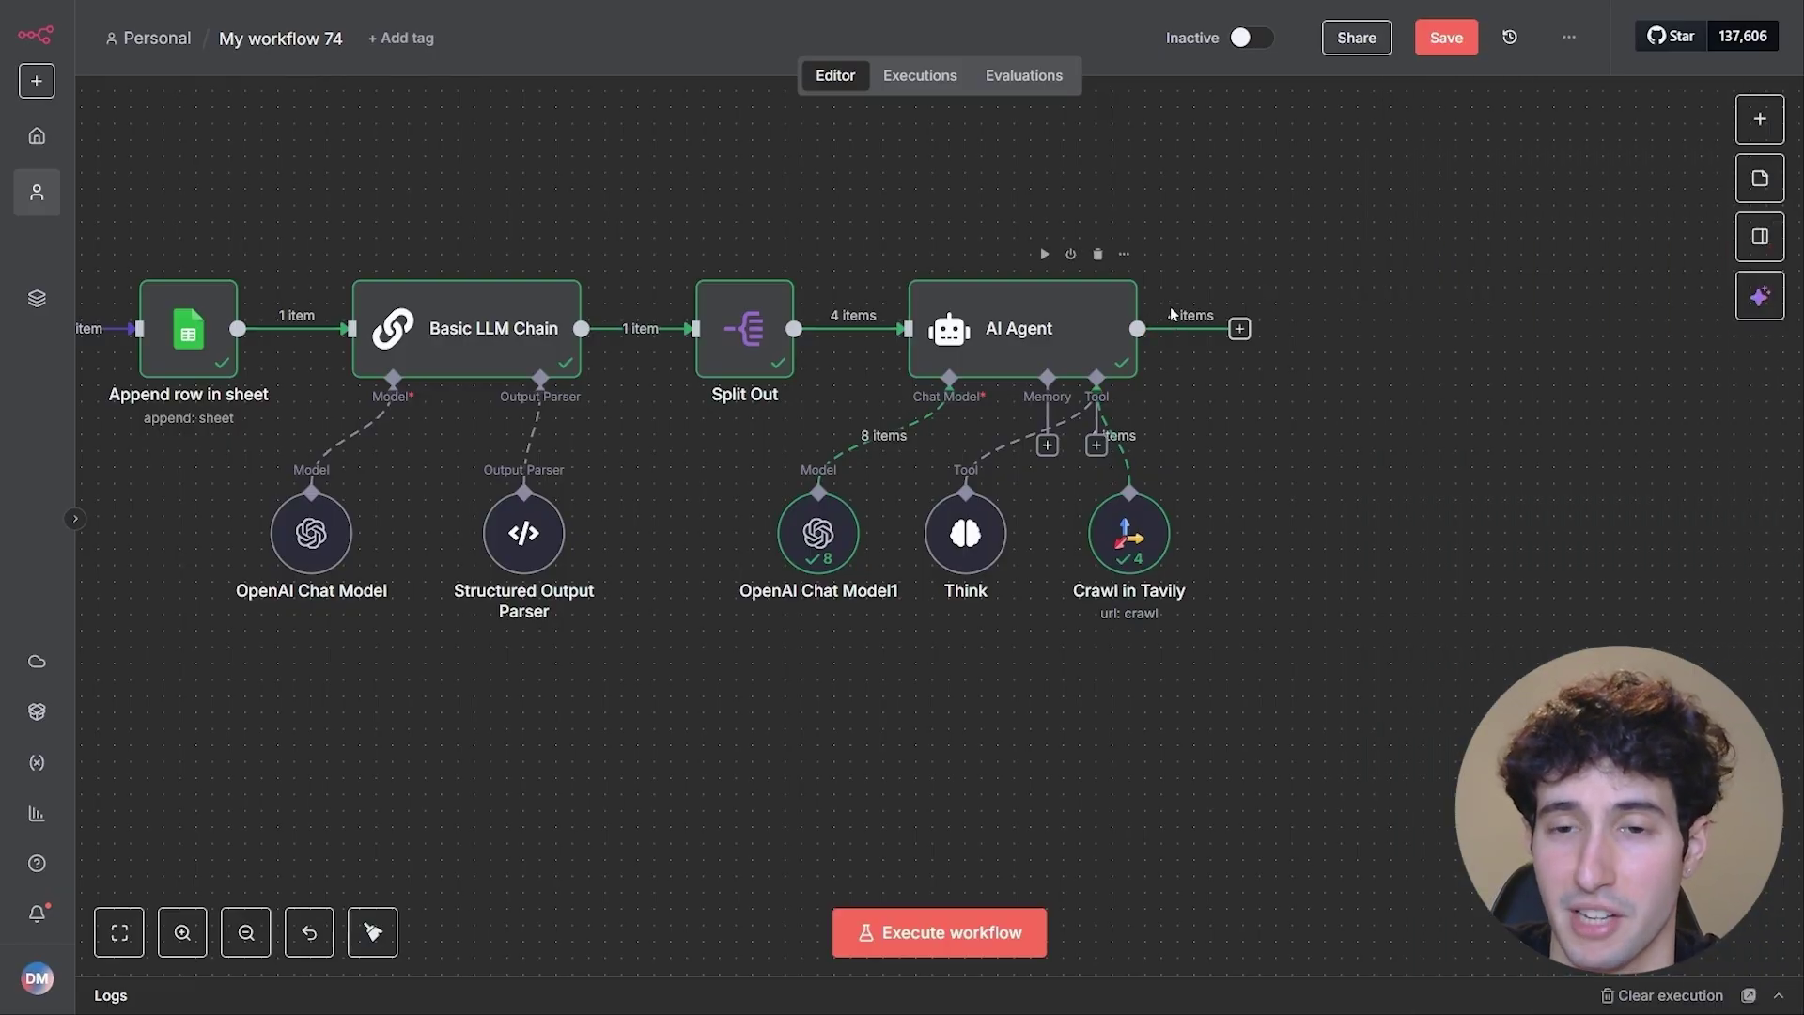
click(1241, 329)
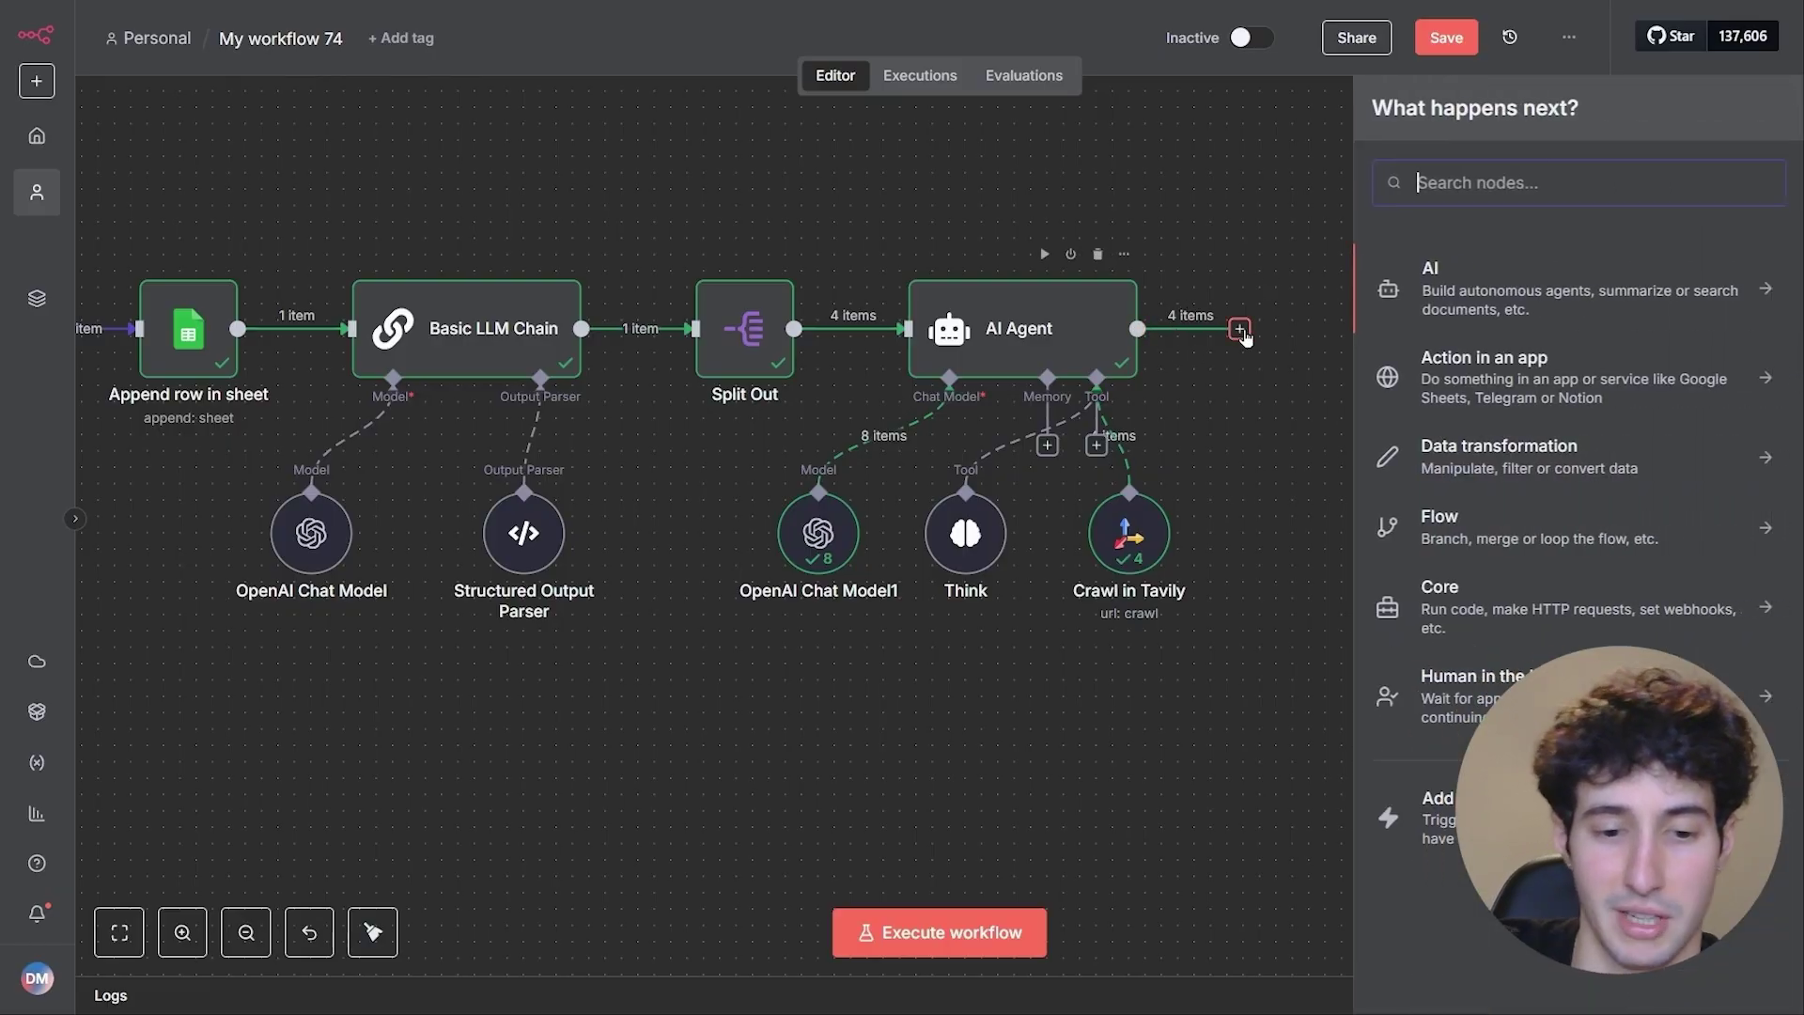
text(aggre)
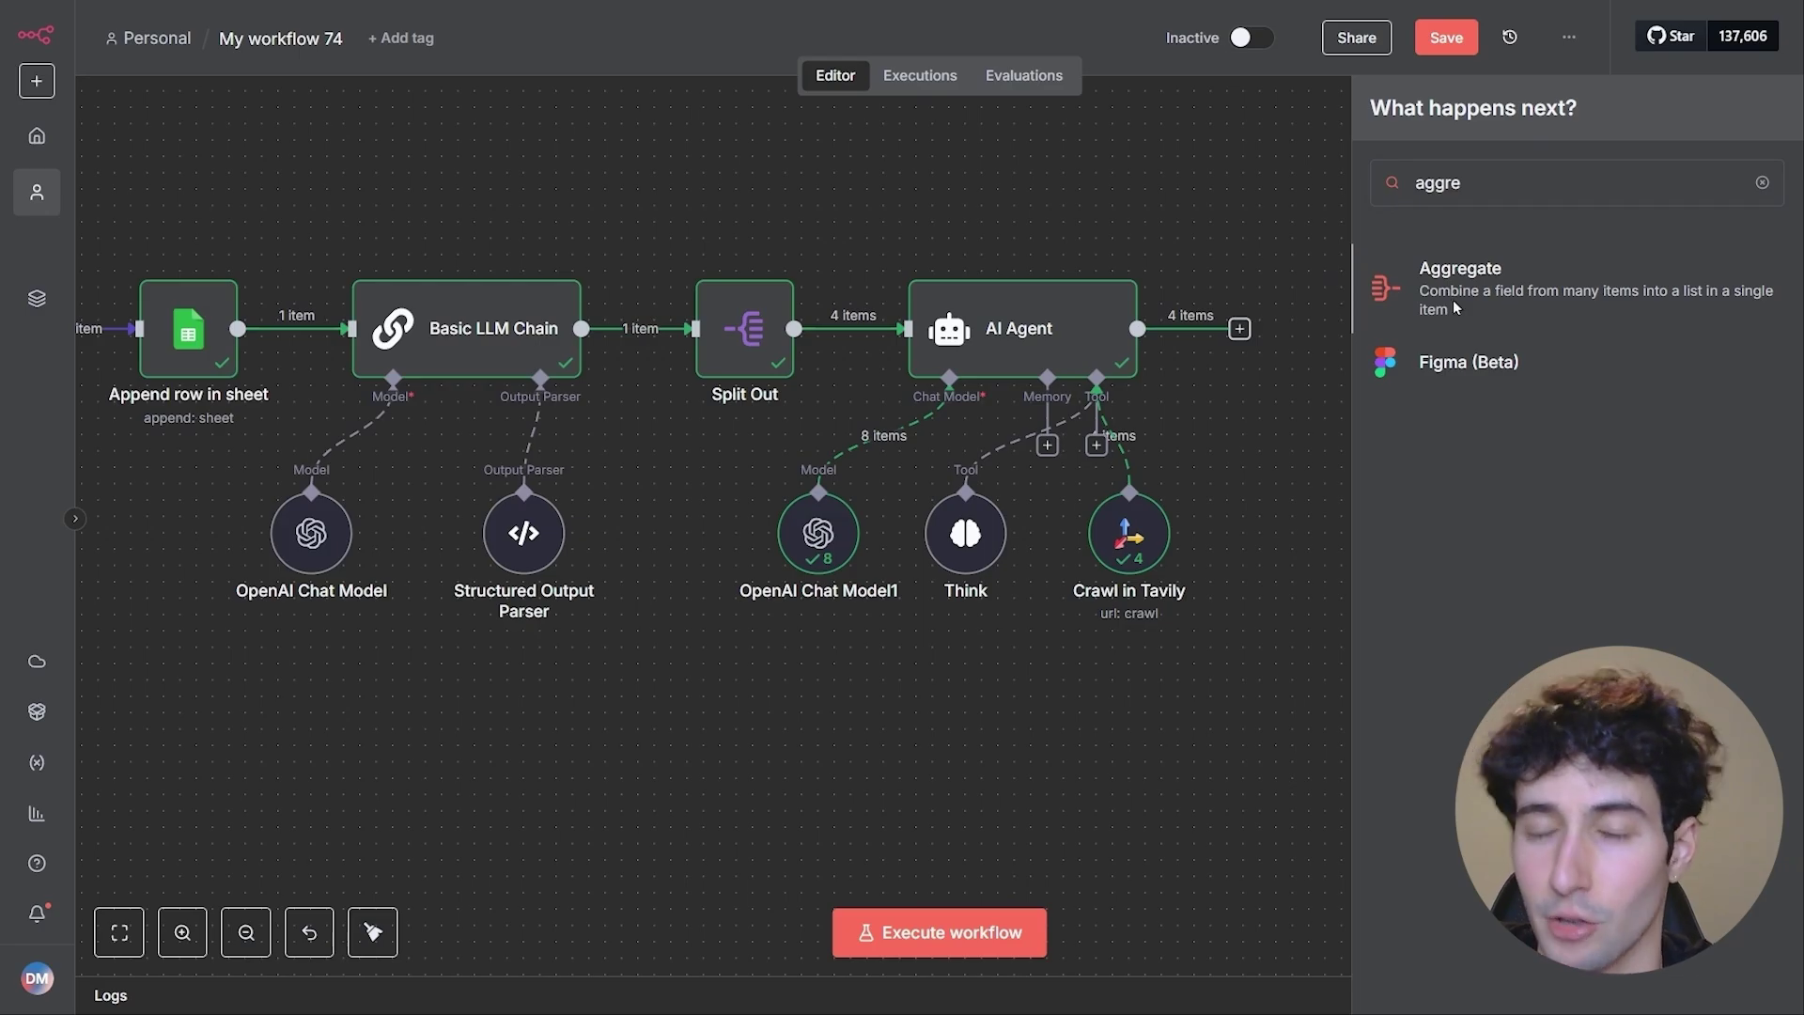
click(1453, 301)
- Set Aggregate to All Item Data (Into a Single List) and run the step
click(788, 205)
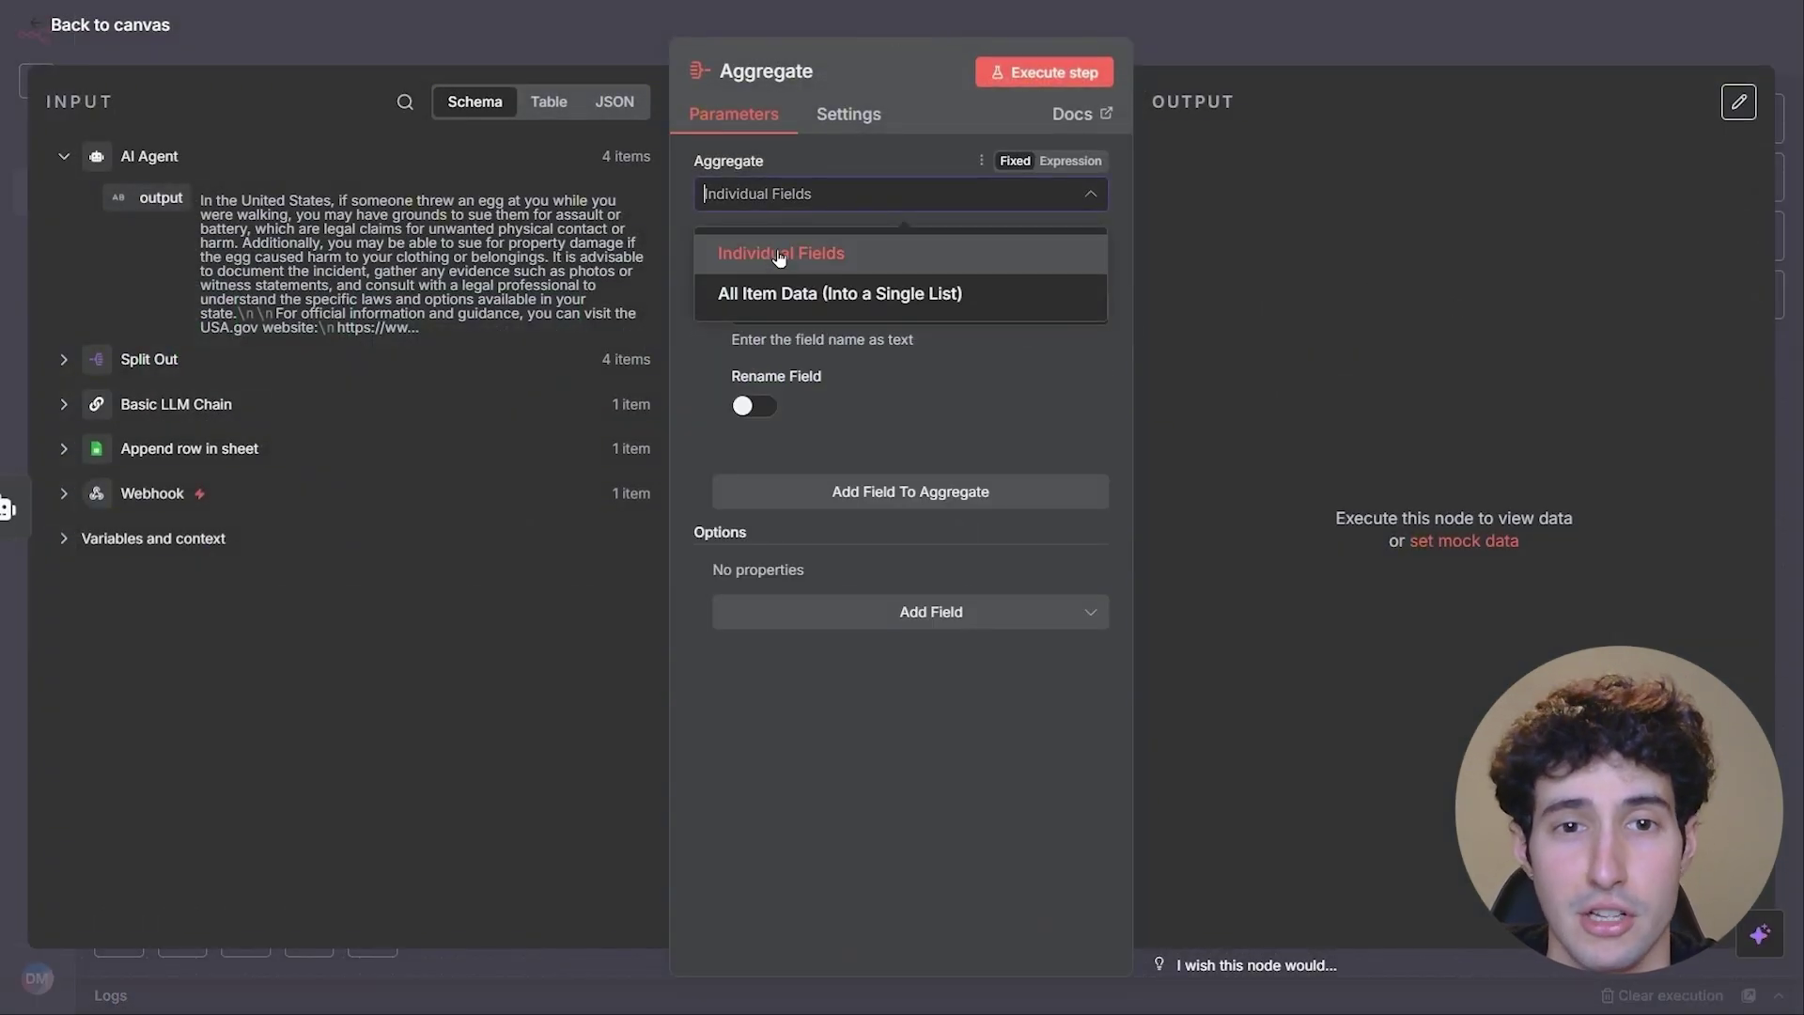
click(798, 297)
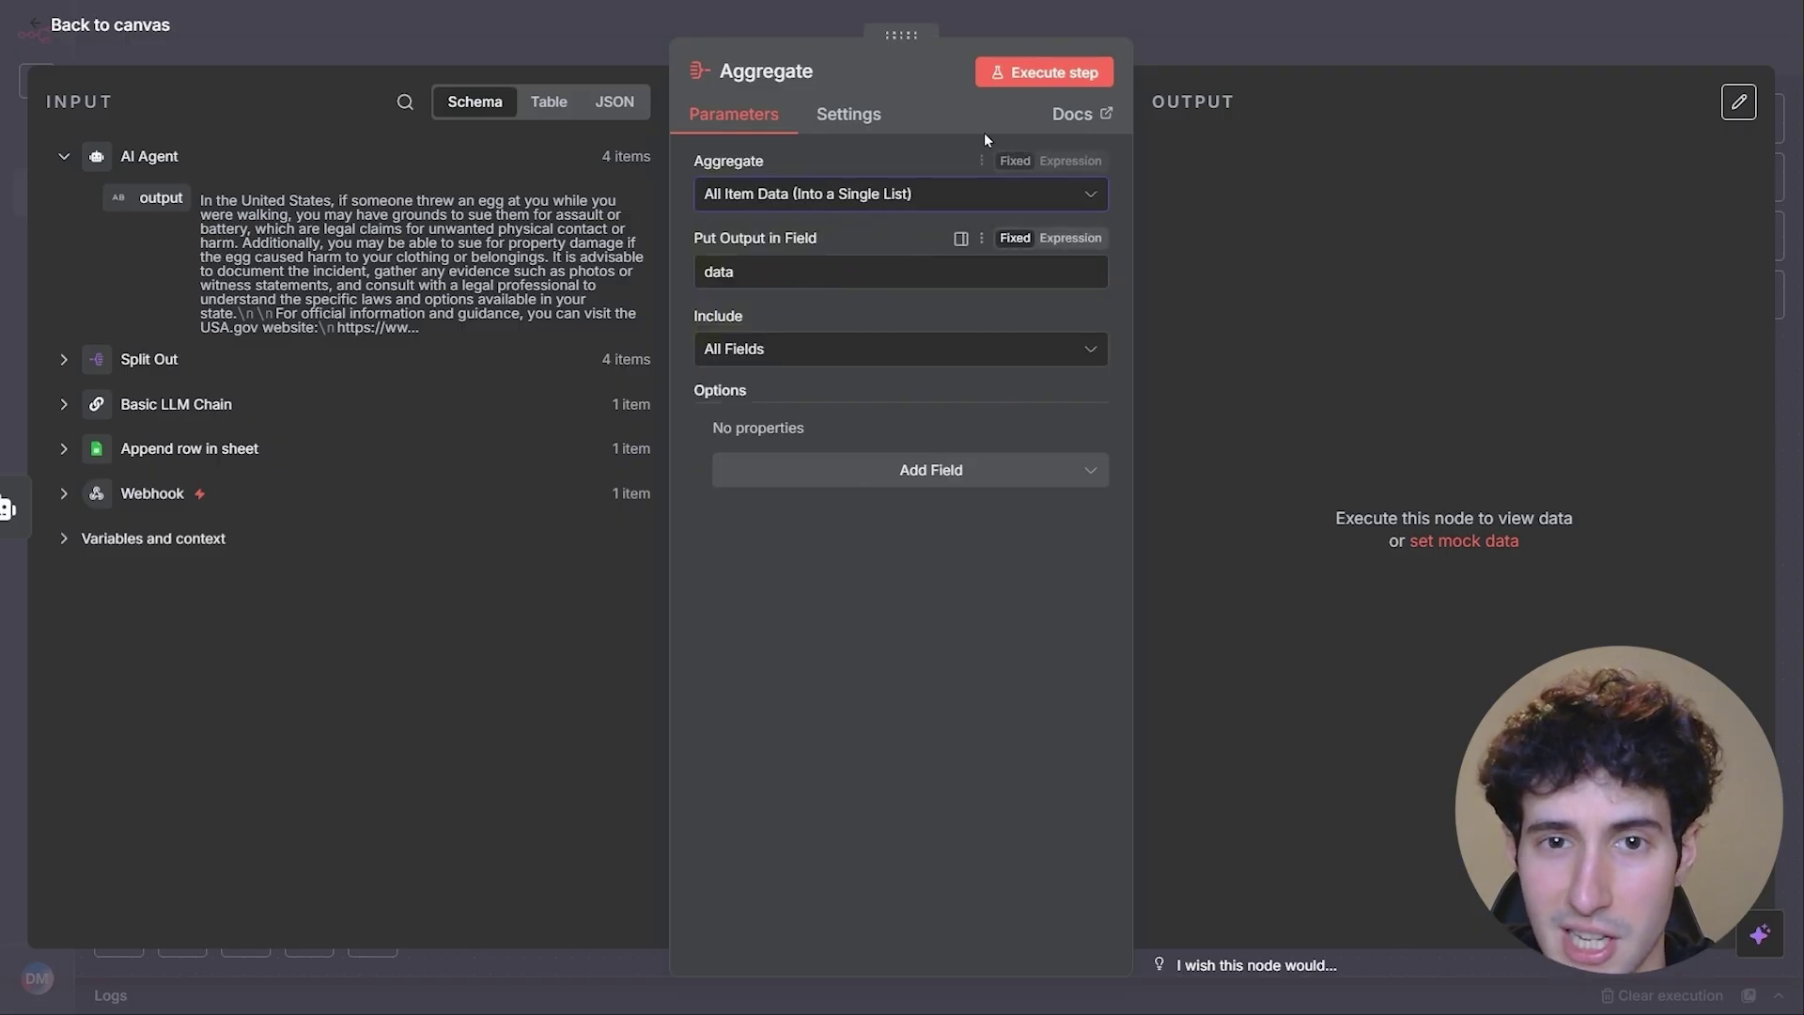
click(1024, 75)
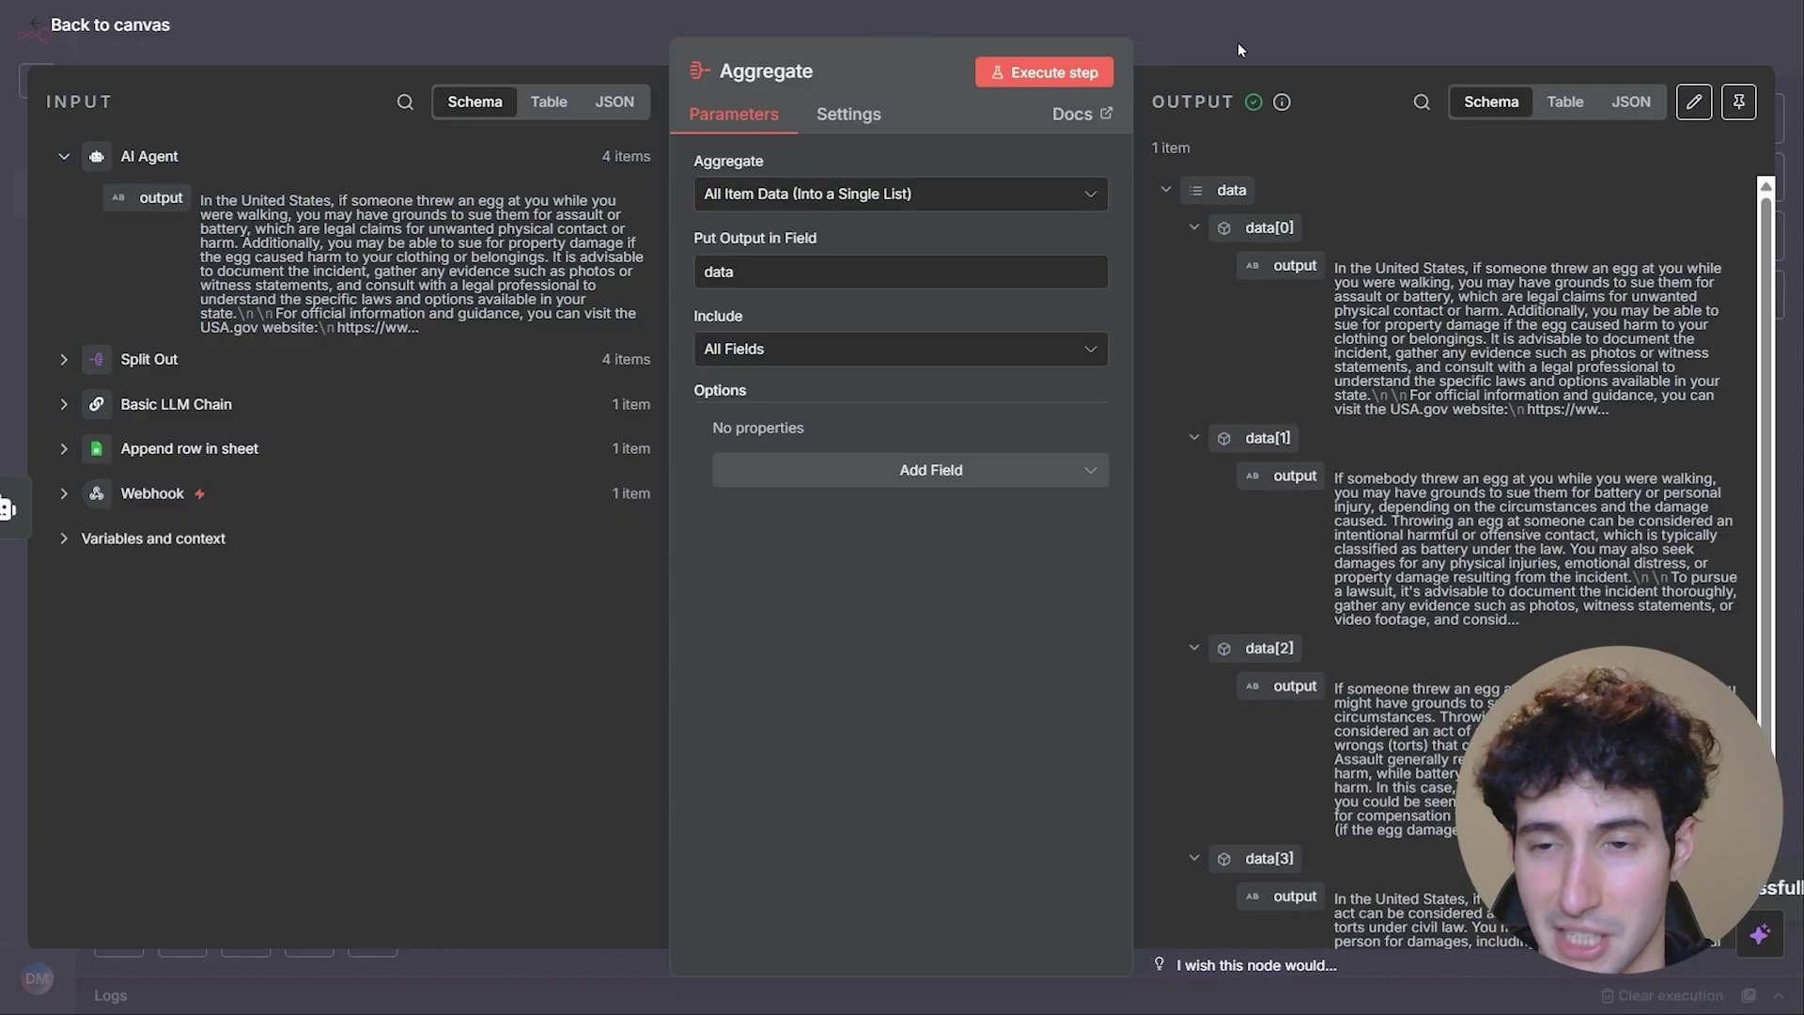
drag(1159, 153, 1203, 159)
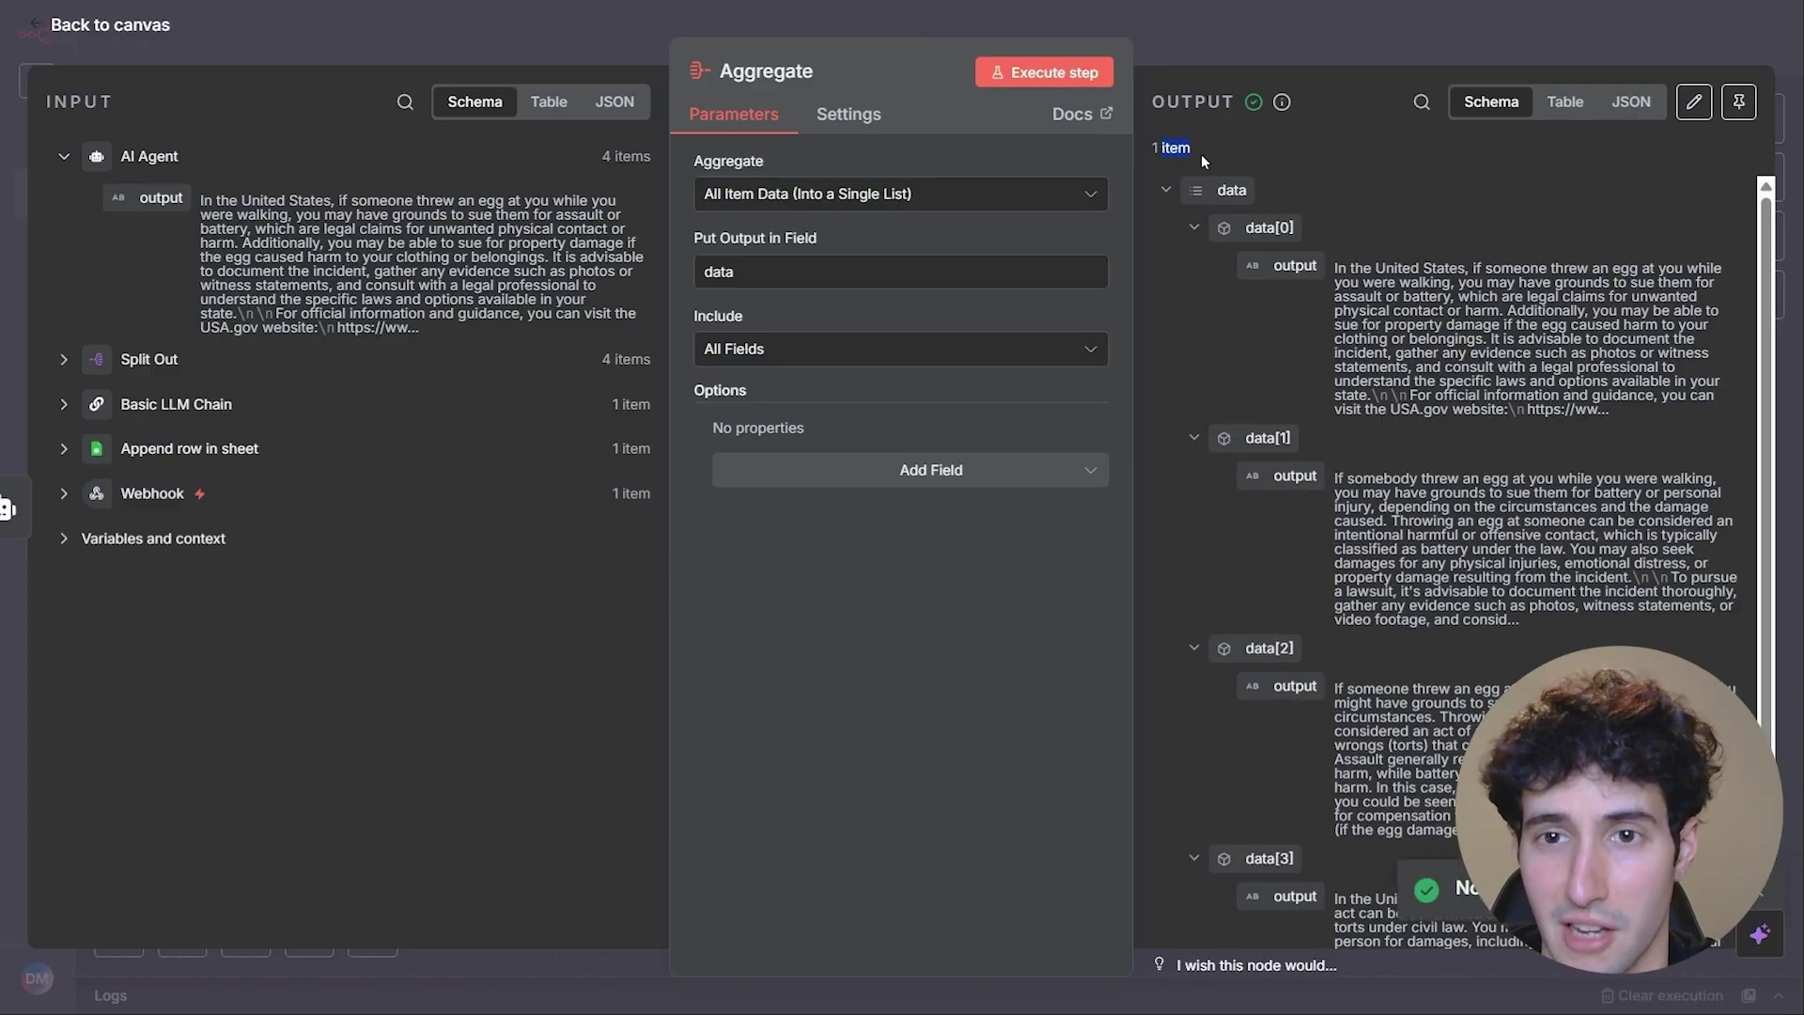
key(Escape)
- Add a Respond to Webhook node after Aggregate
click(1402, 385)
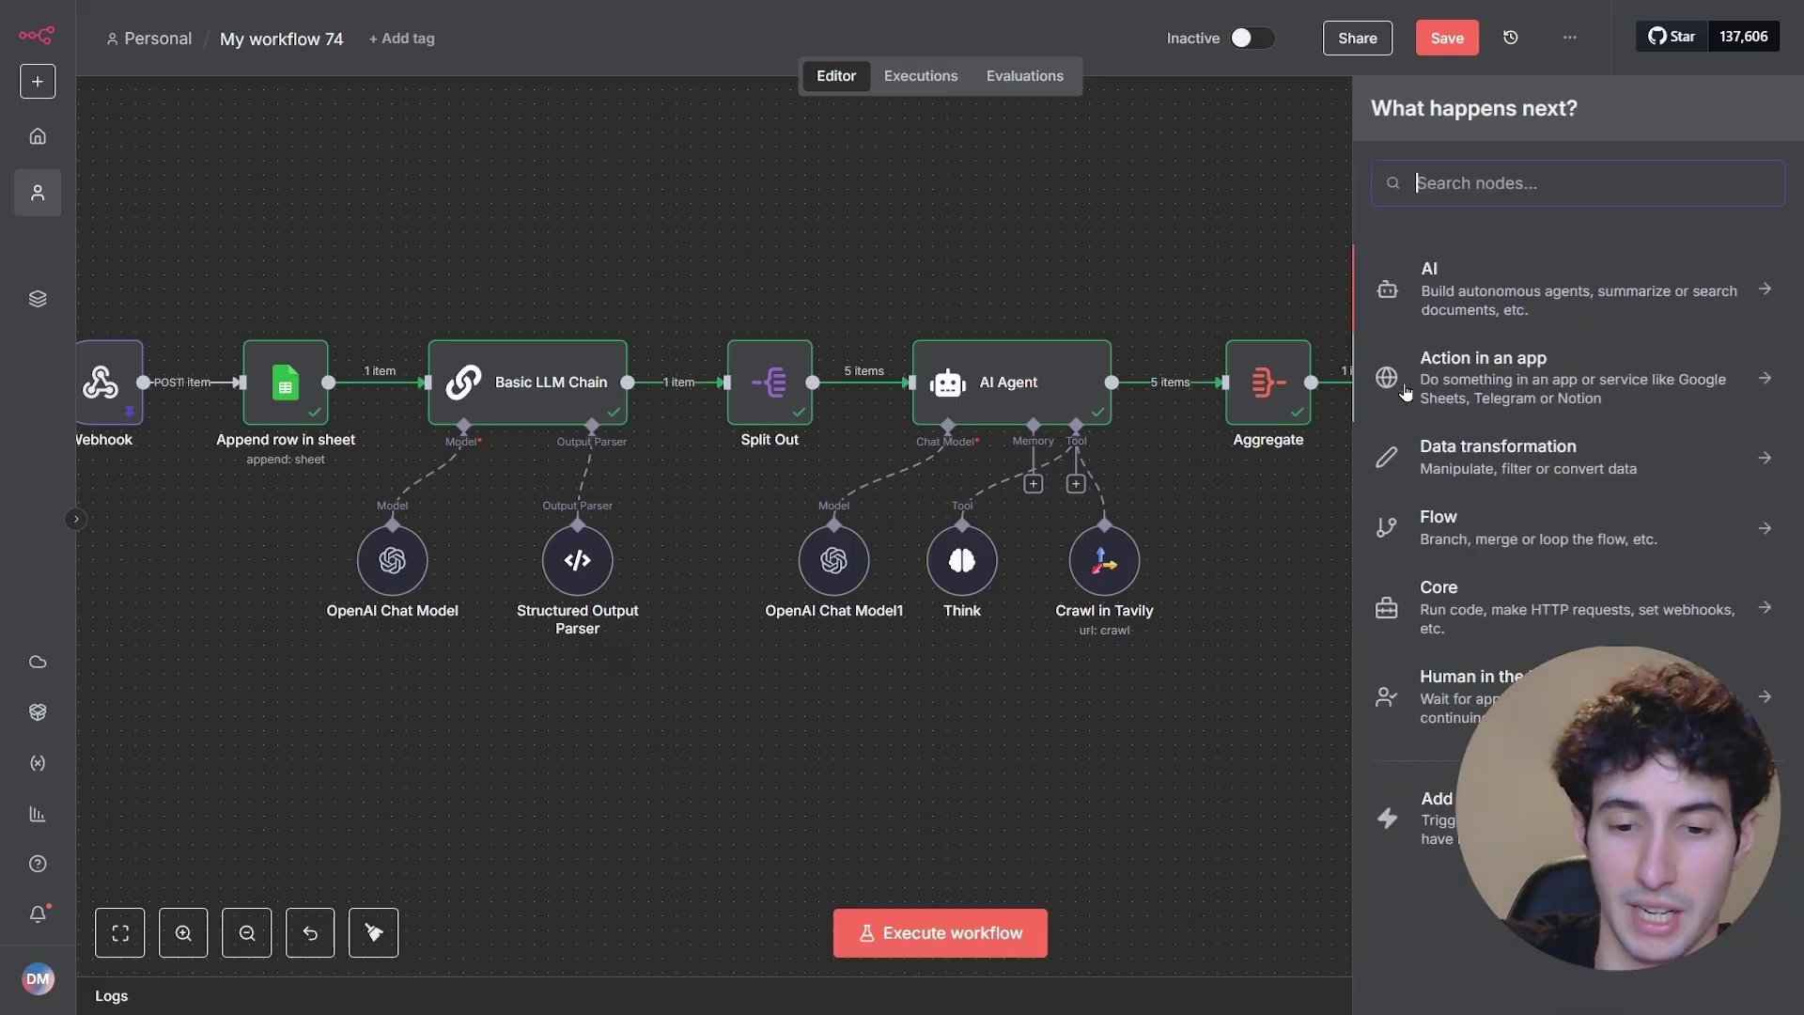
text(respon)
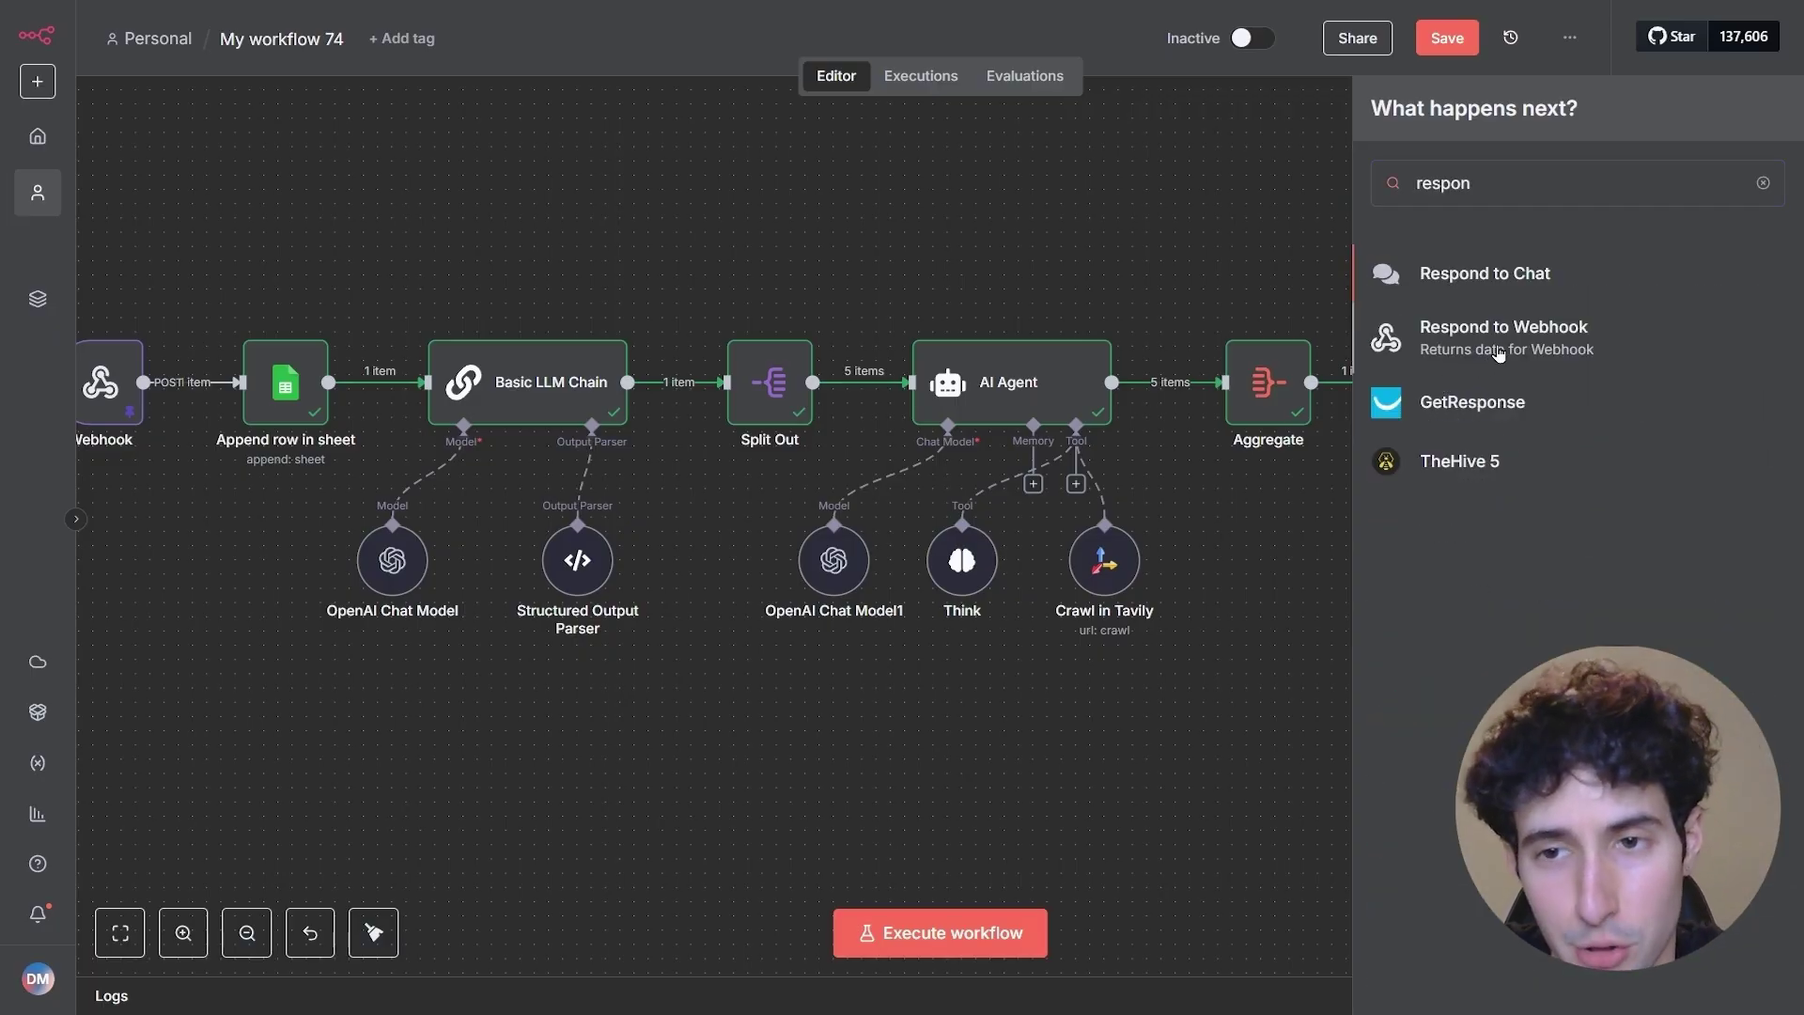
click(1498, 353)
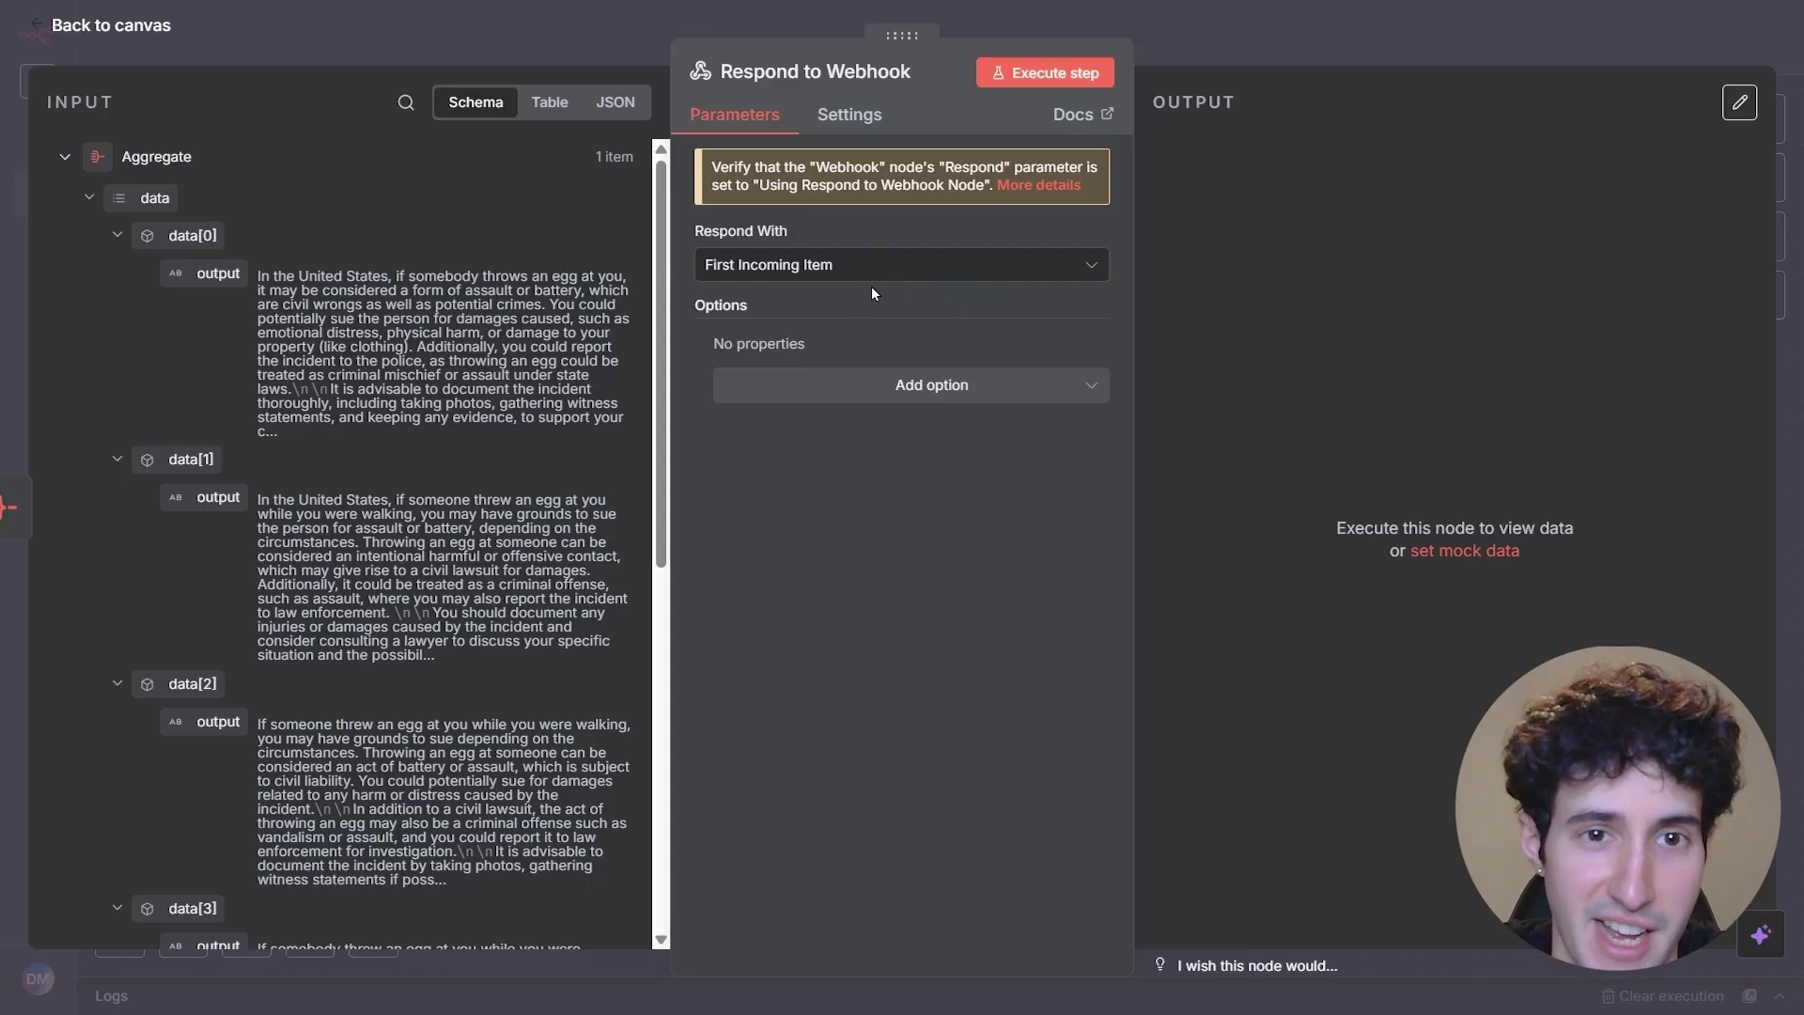
click(1316, 58)
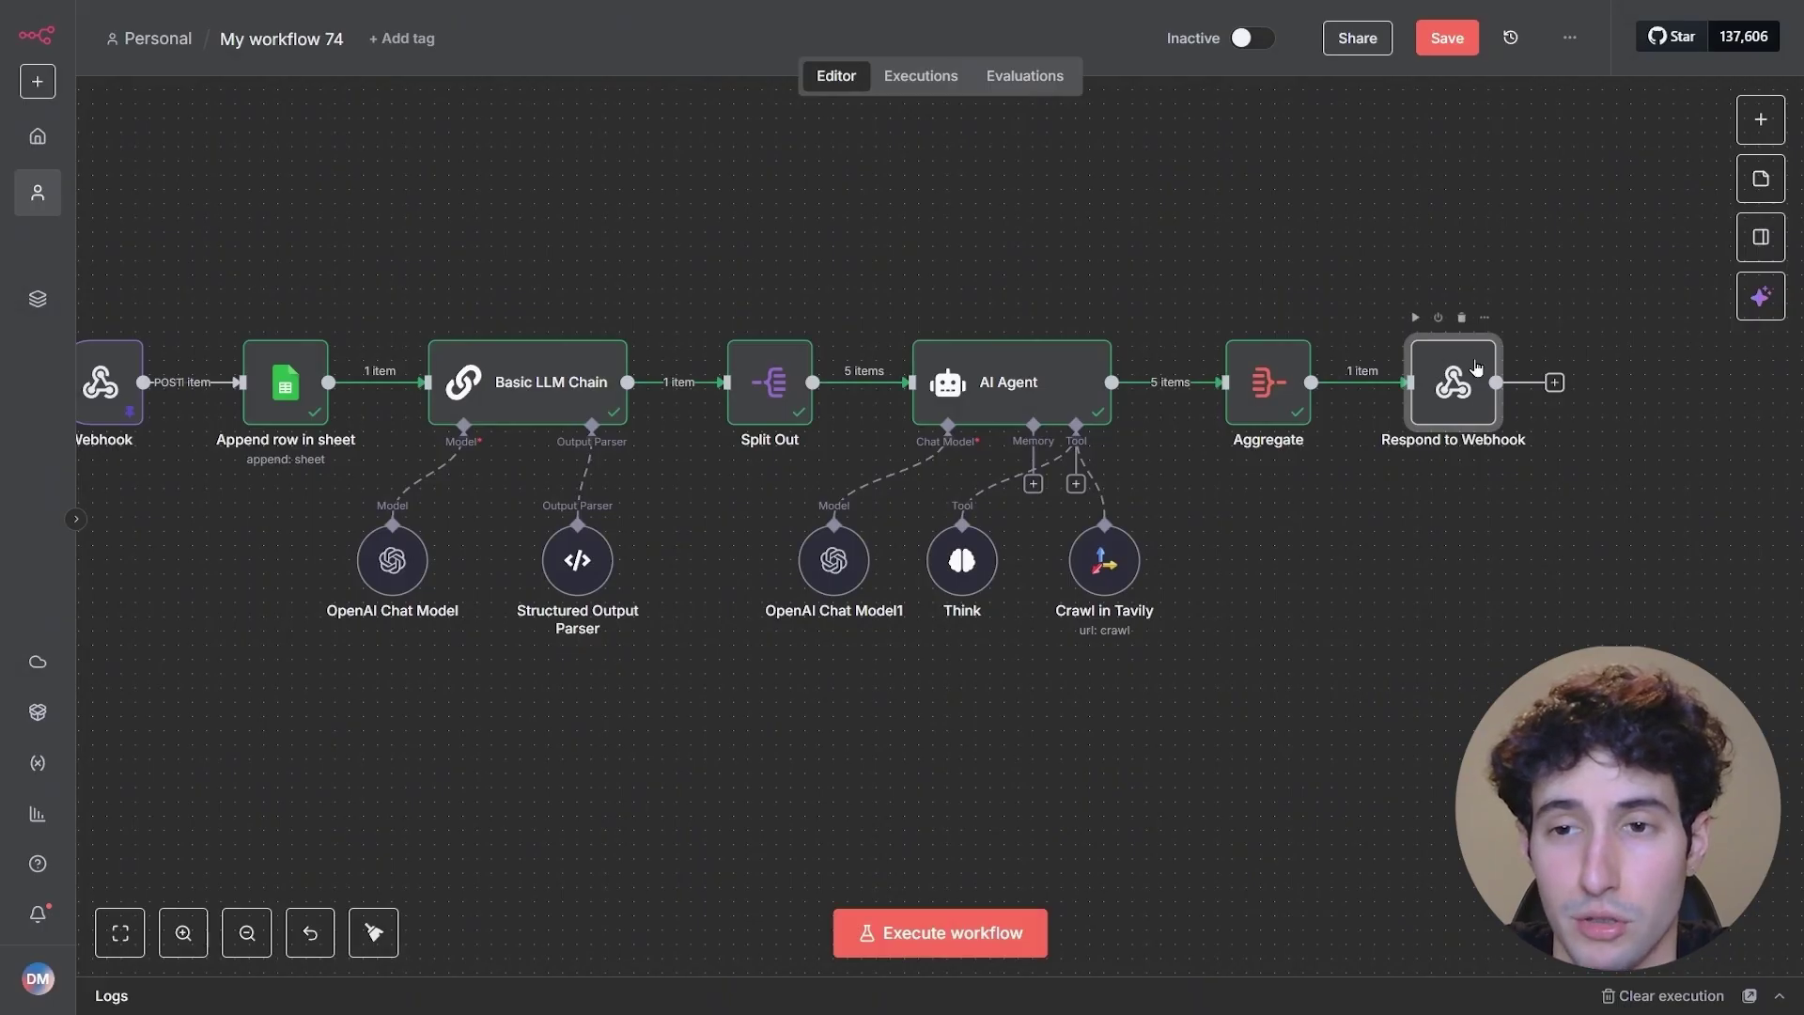
- Set the Webhook trigger to respond Using Respond to Webhook Node
drag(1115, 272, 1202, 266)
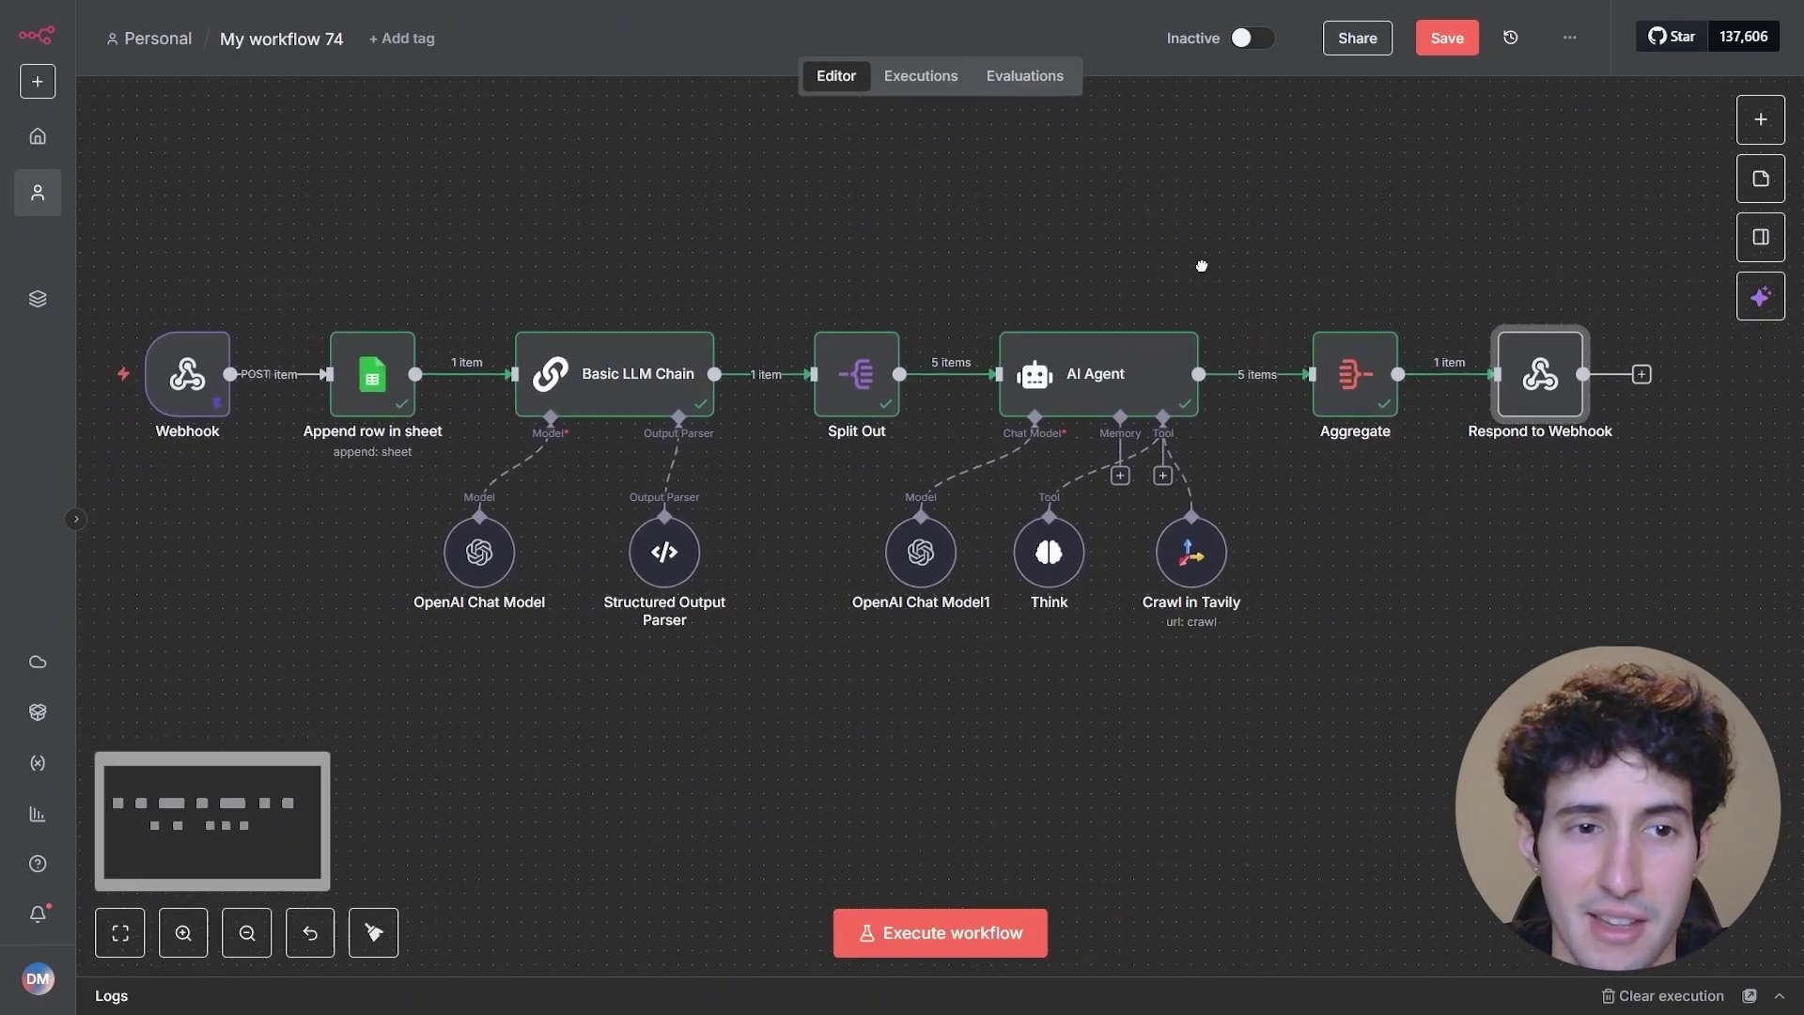
double_click(218, 378)
click(517, 584)
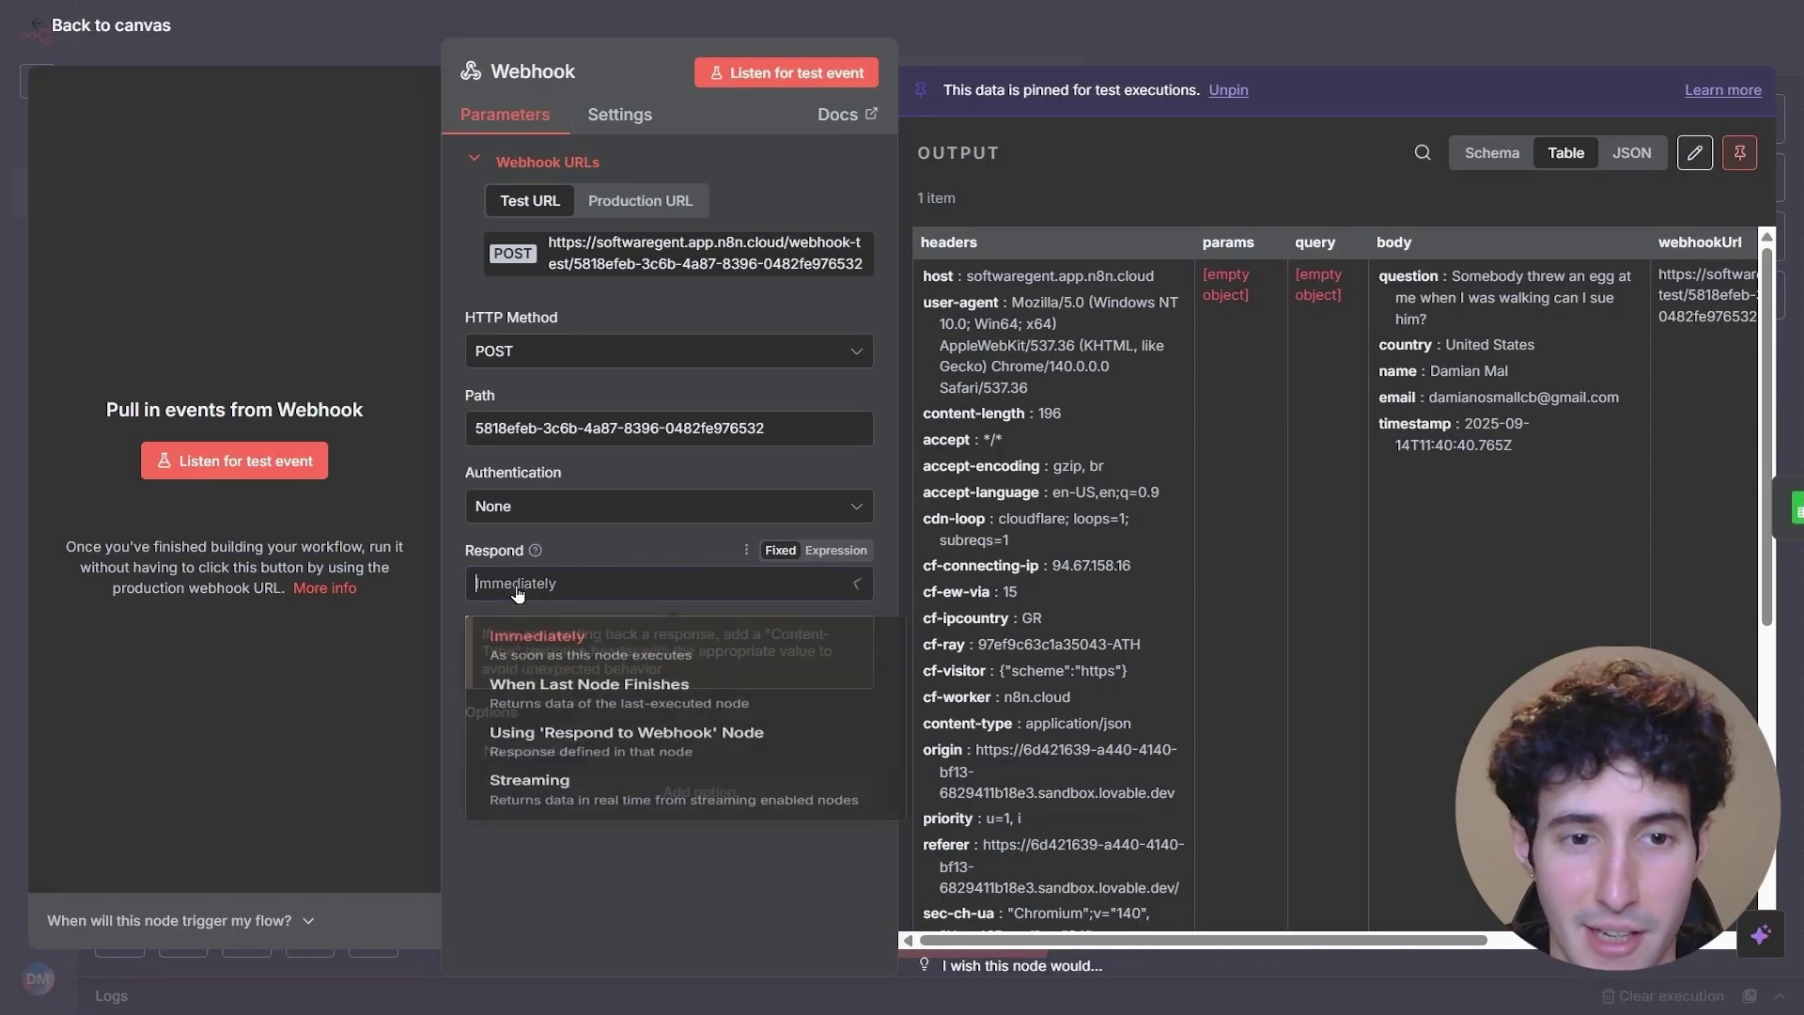
click(594, 770)
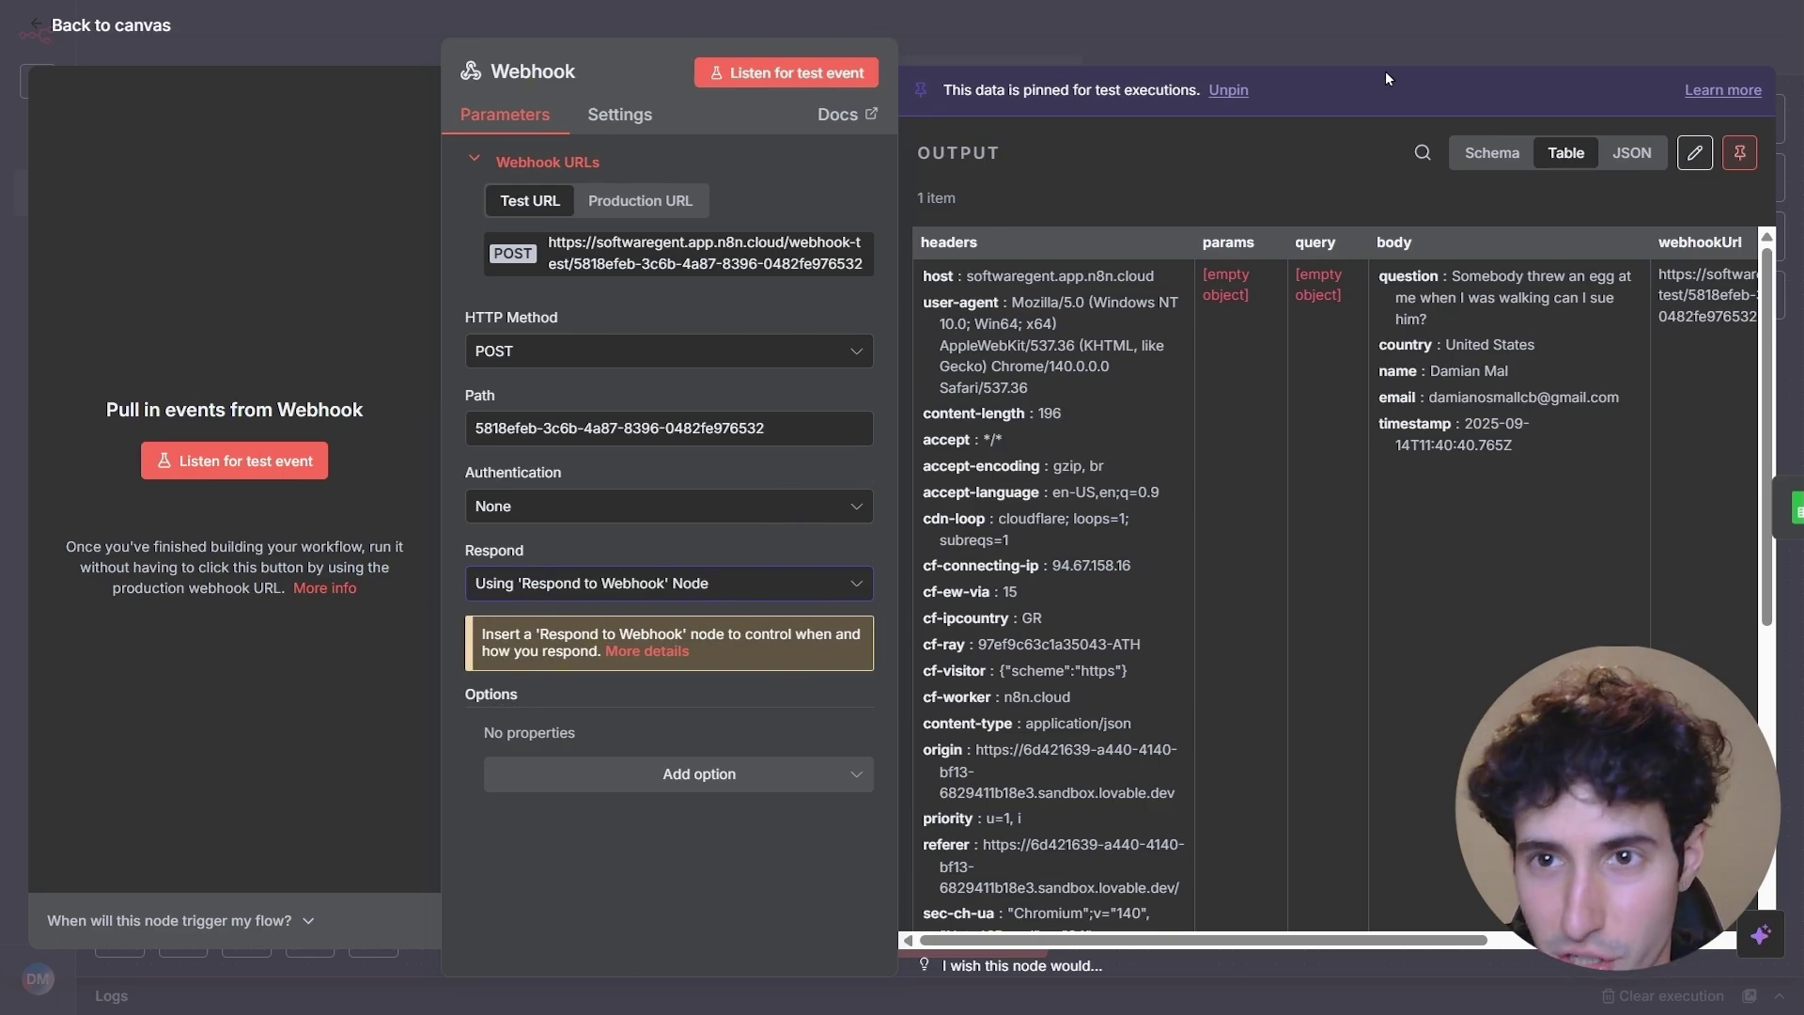
click(1419, 51)
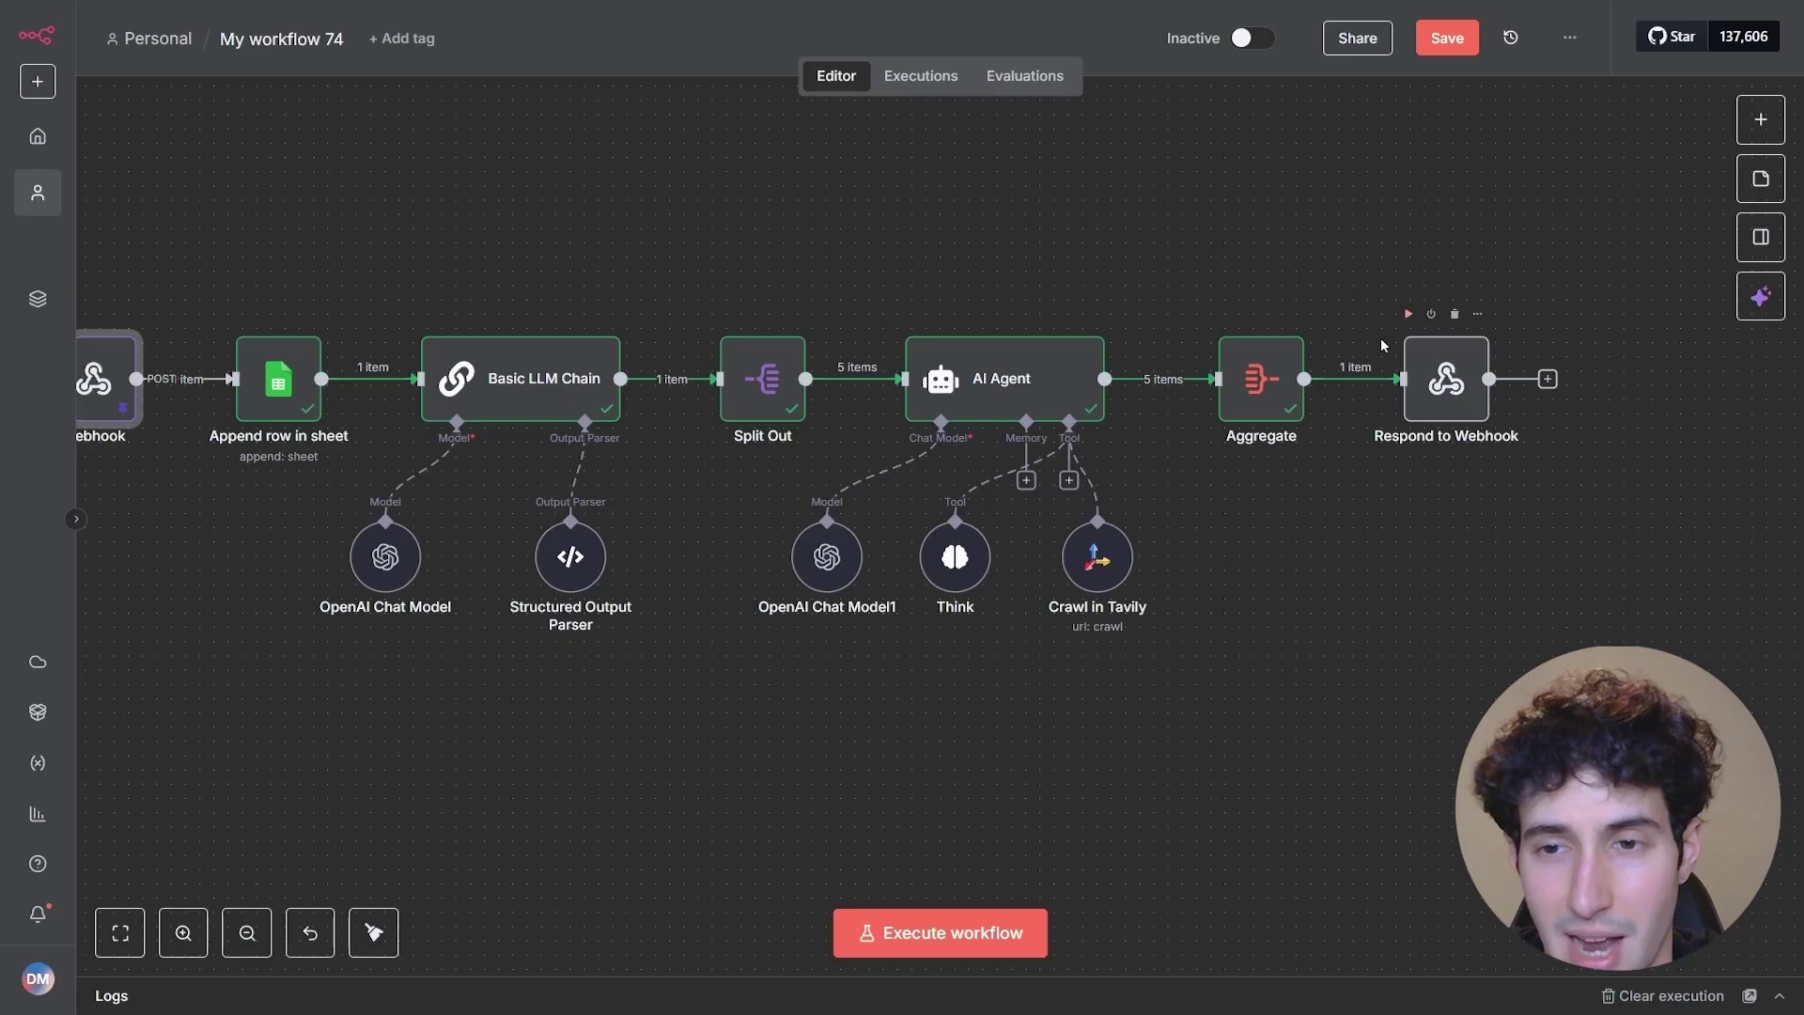
- Run the Respond to Webhook step, returning 1 item
drag(1365, 259, 214, 694)
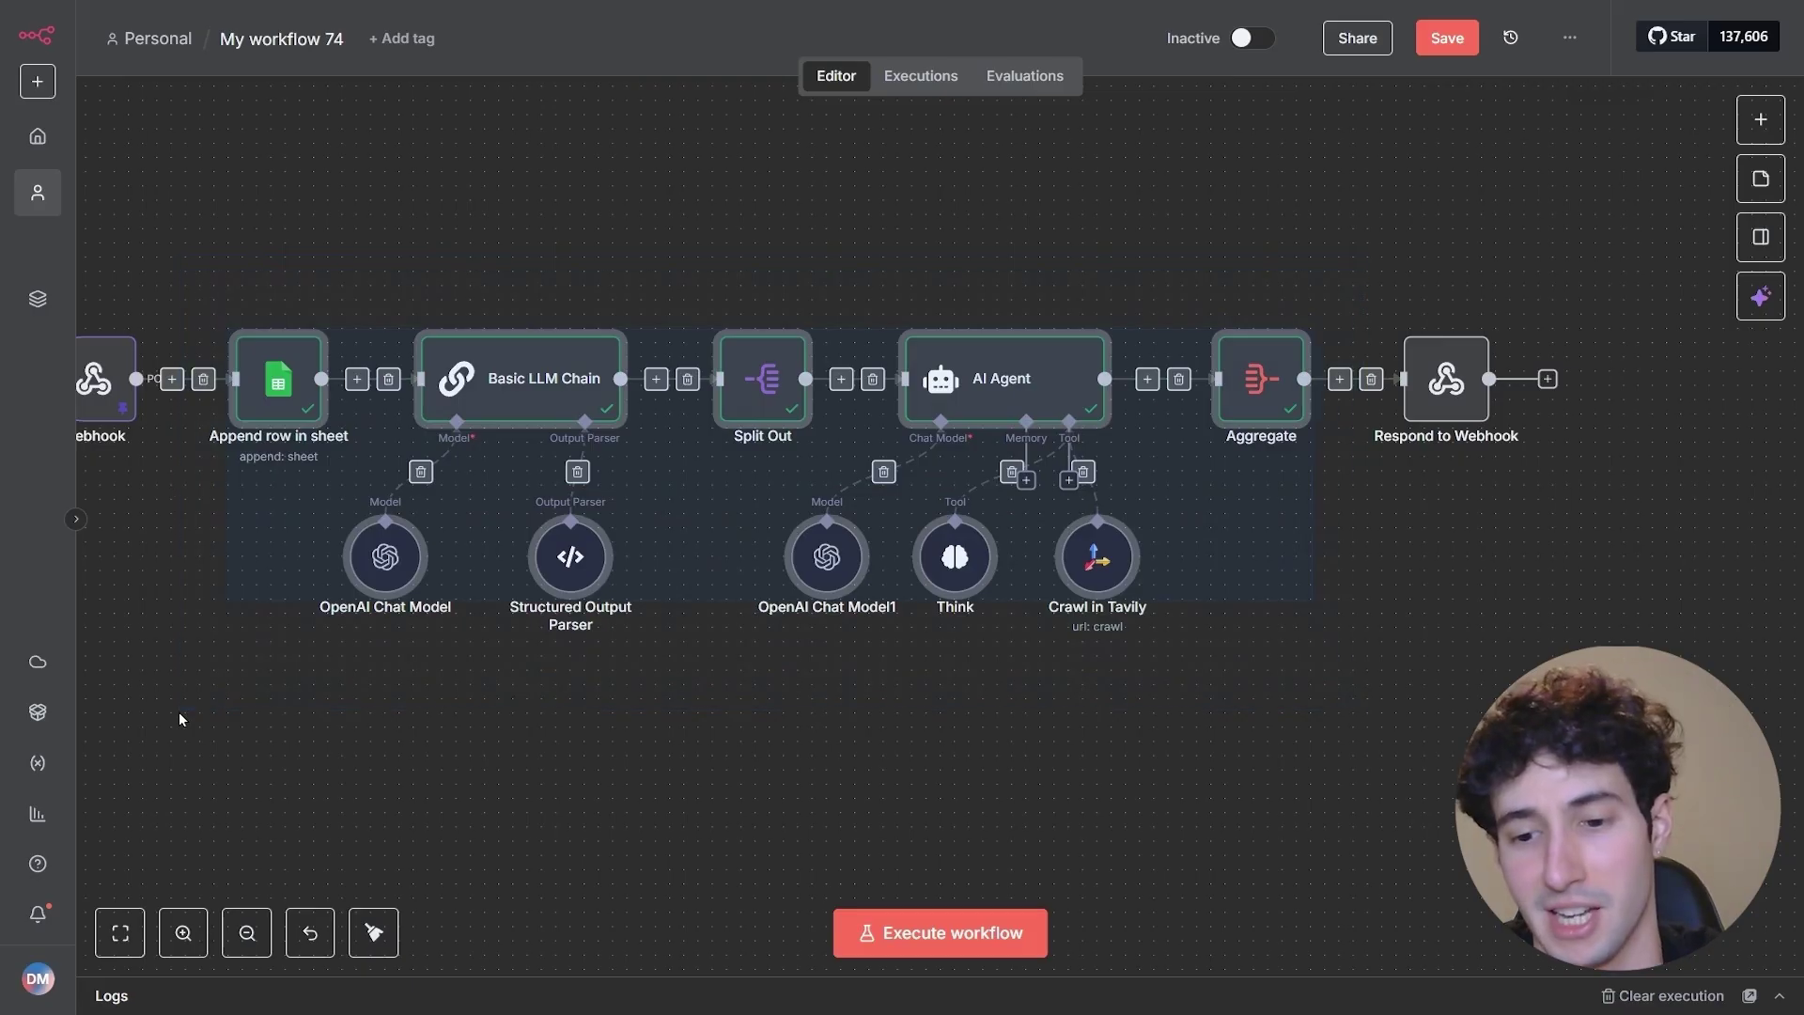
click(1410, 212)
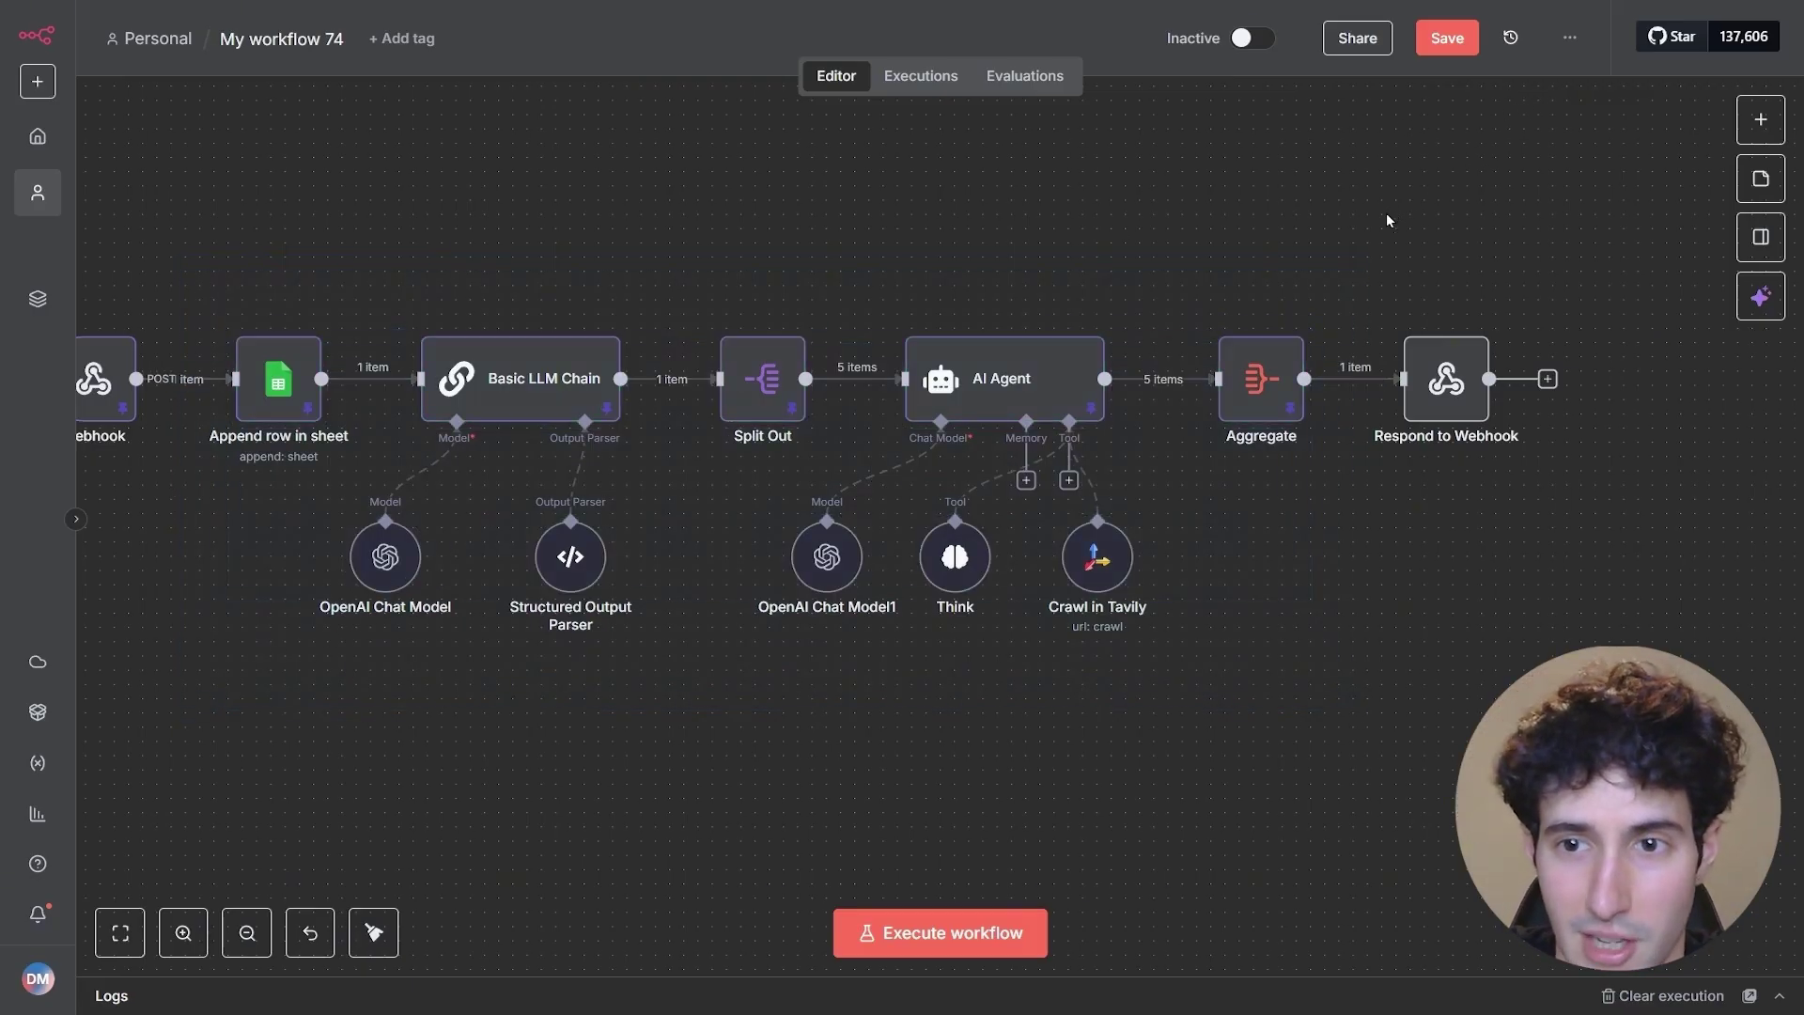
click(1408, 314)
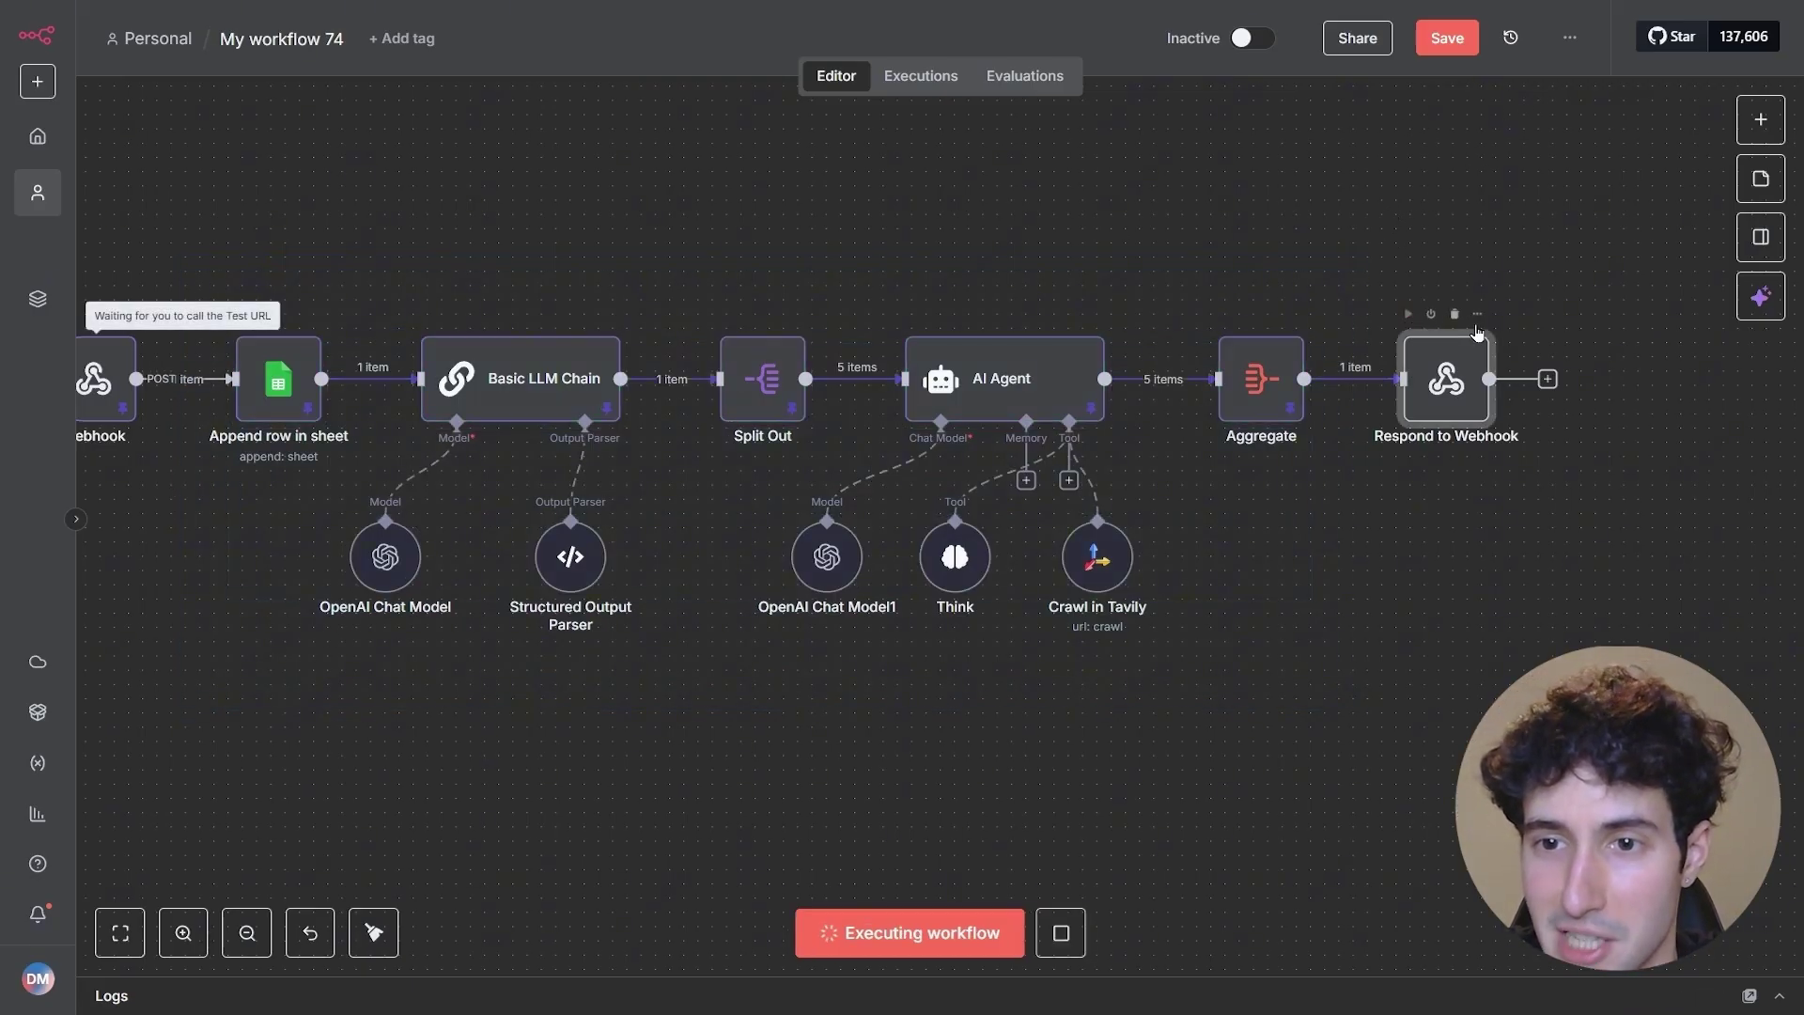
- Ask Lovable to display the webhook response and review the Legal Analysis Response in the preview
double_click(1450, 380)
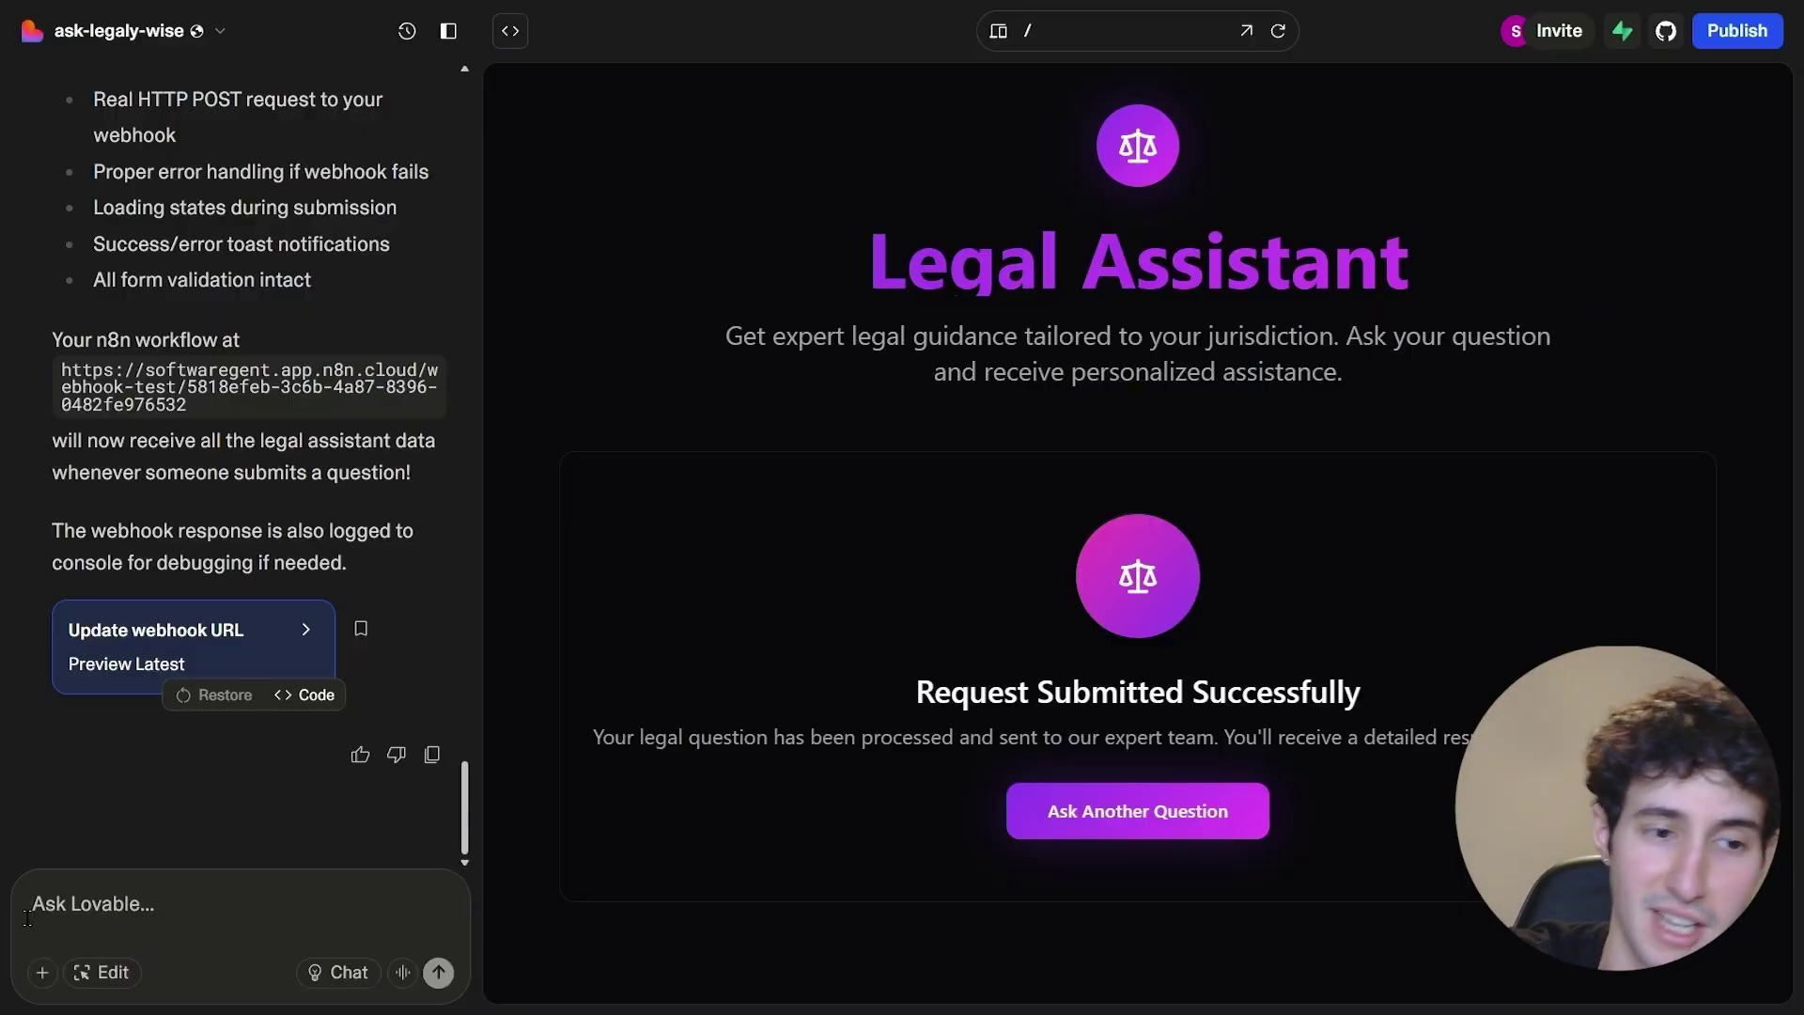
text(Make sure you expect to receive a response from the webhook URL, and you create a section where you can display it.)
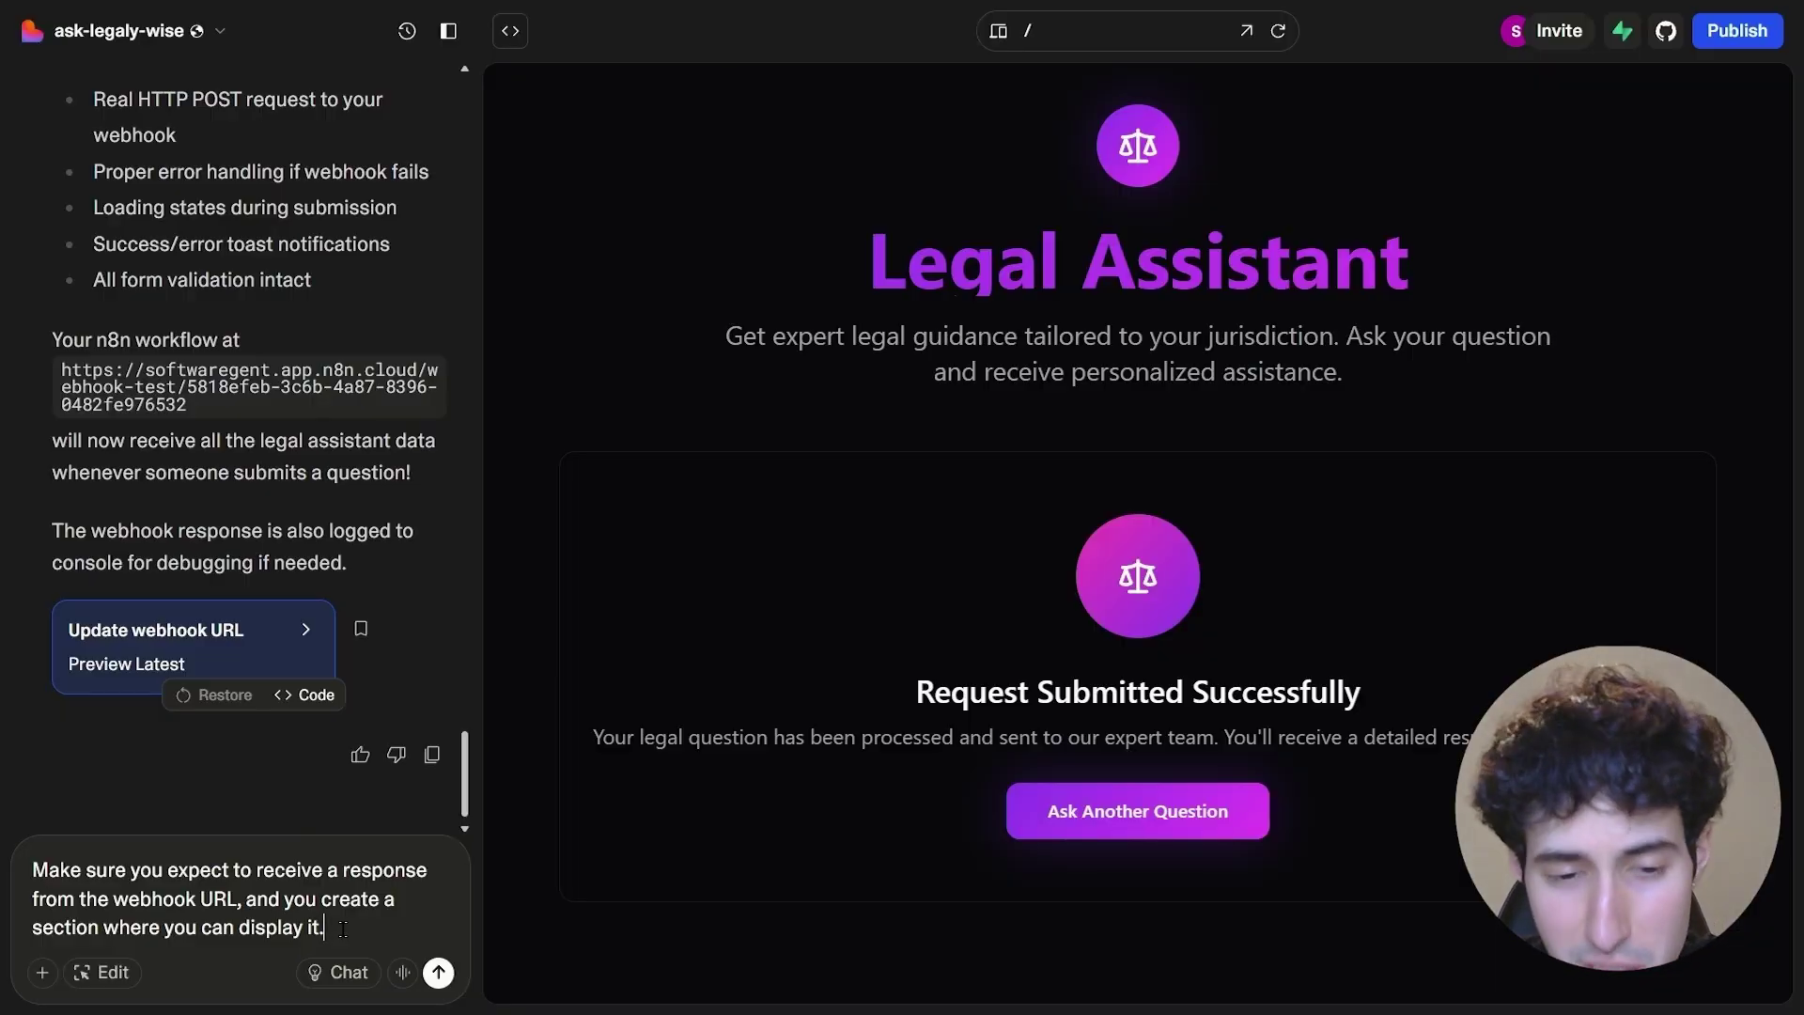
click(439, 972)
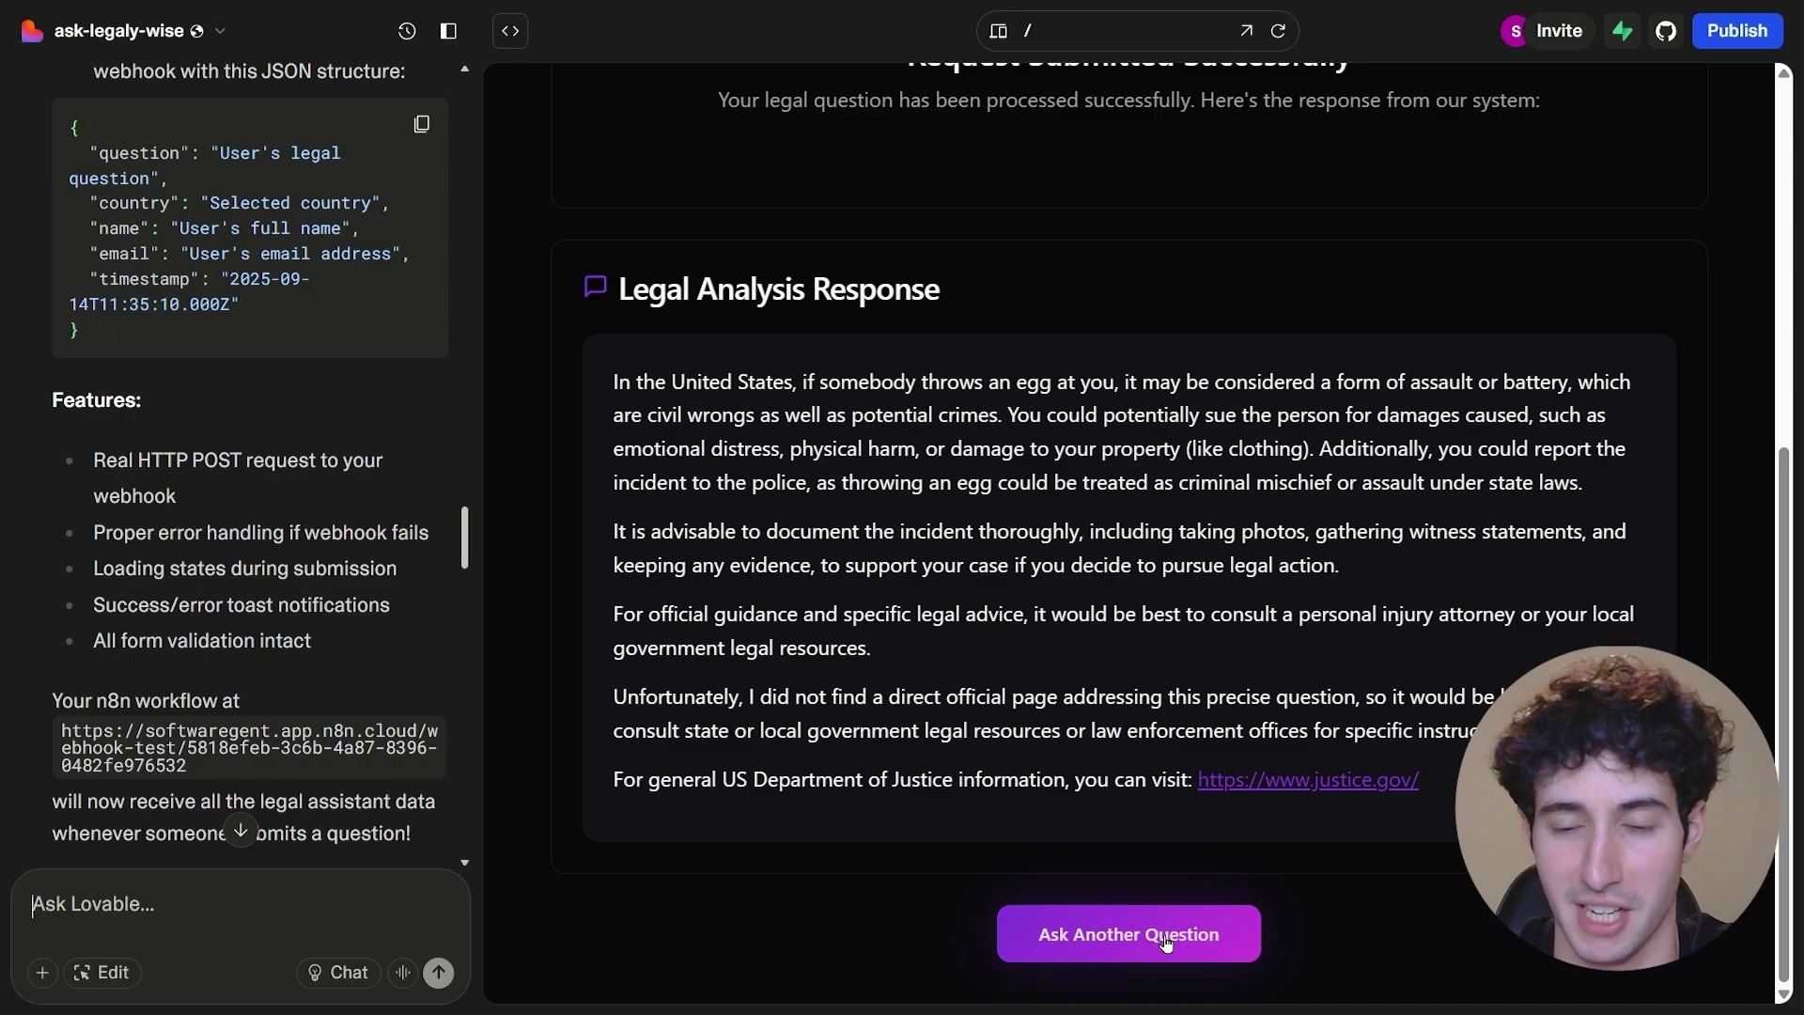
drag(614, 381, 1034, 769)
- Finish inspecting the Respond to Webhook output, then pan the canvas toward its end
click(940, 618)
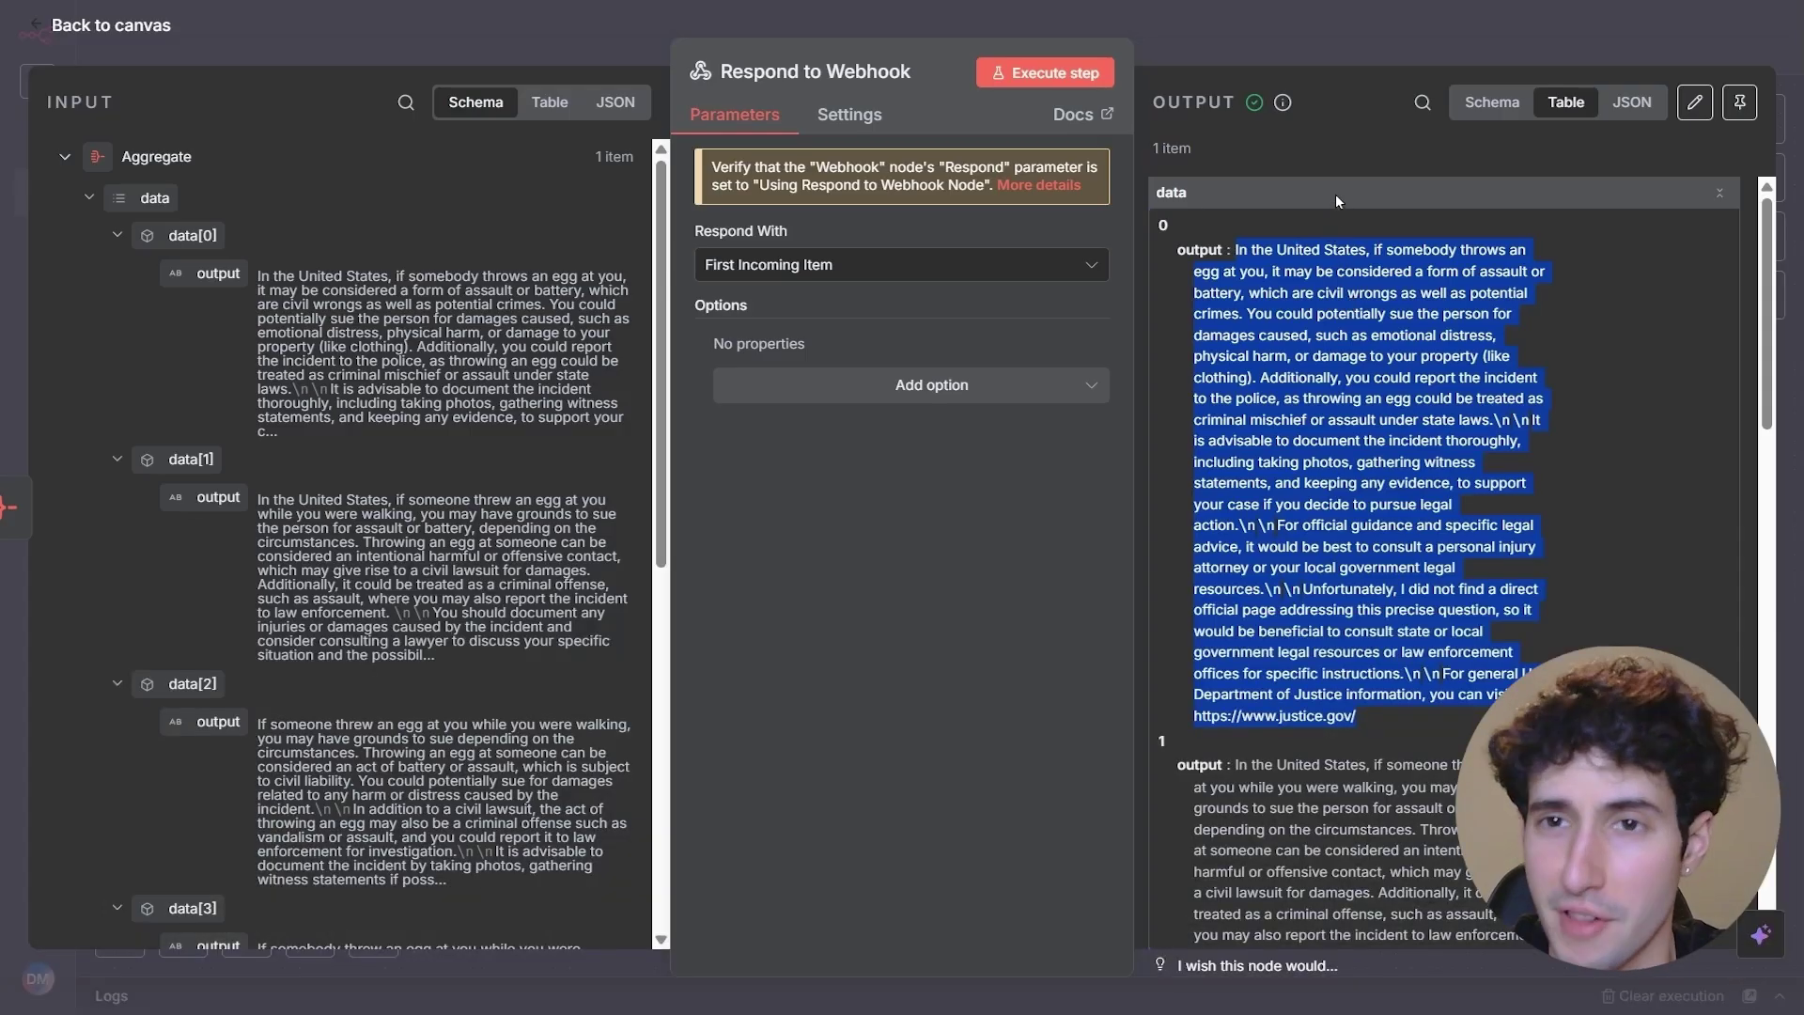
click(1381, 54)
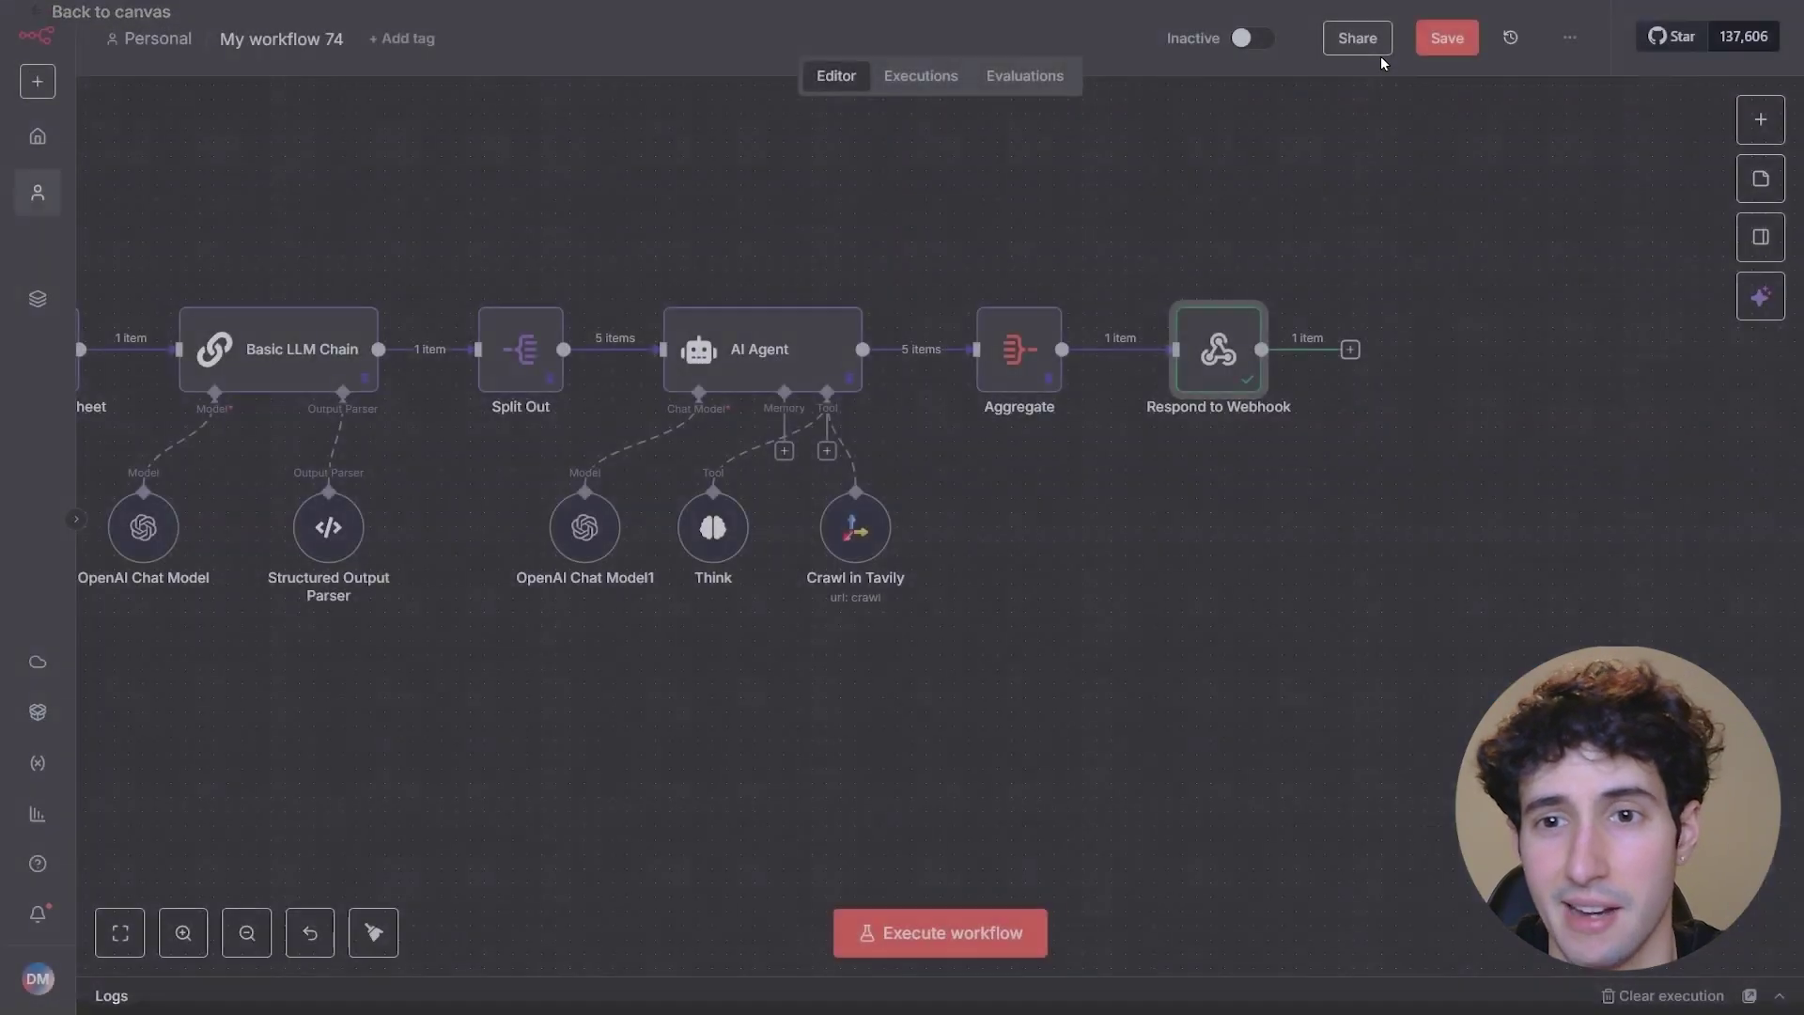
drag(1272, 516, 1050, 502)
- Read through the Offers document's legal service packages and prices, then scroll back up
drag(1154, 240, 1685, 452)
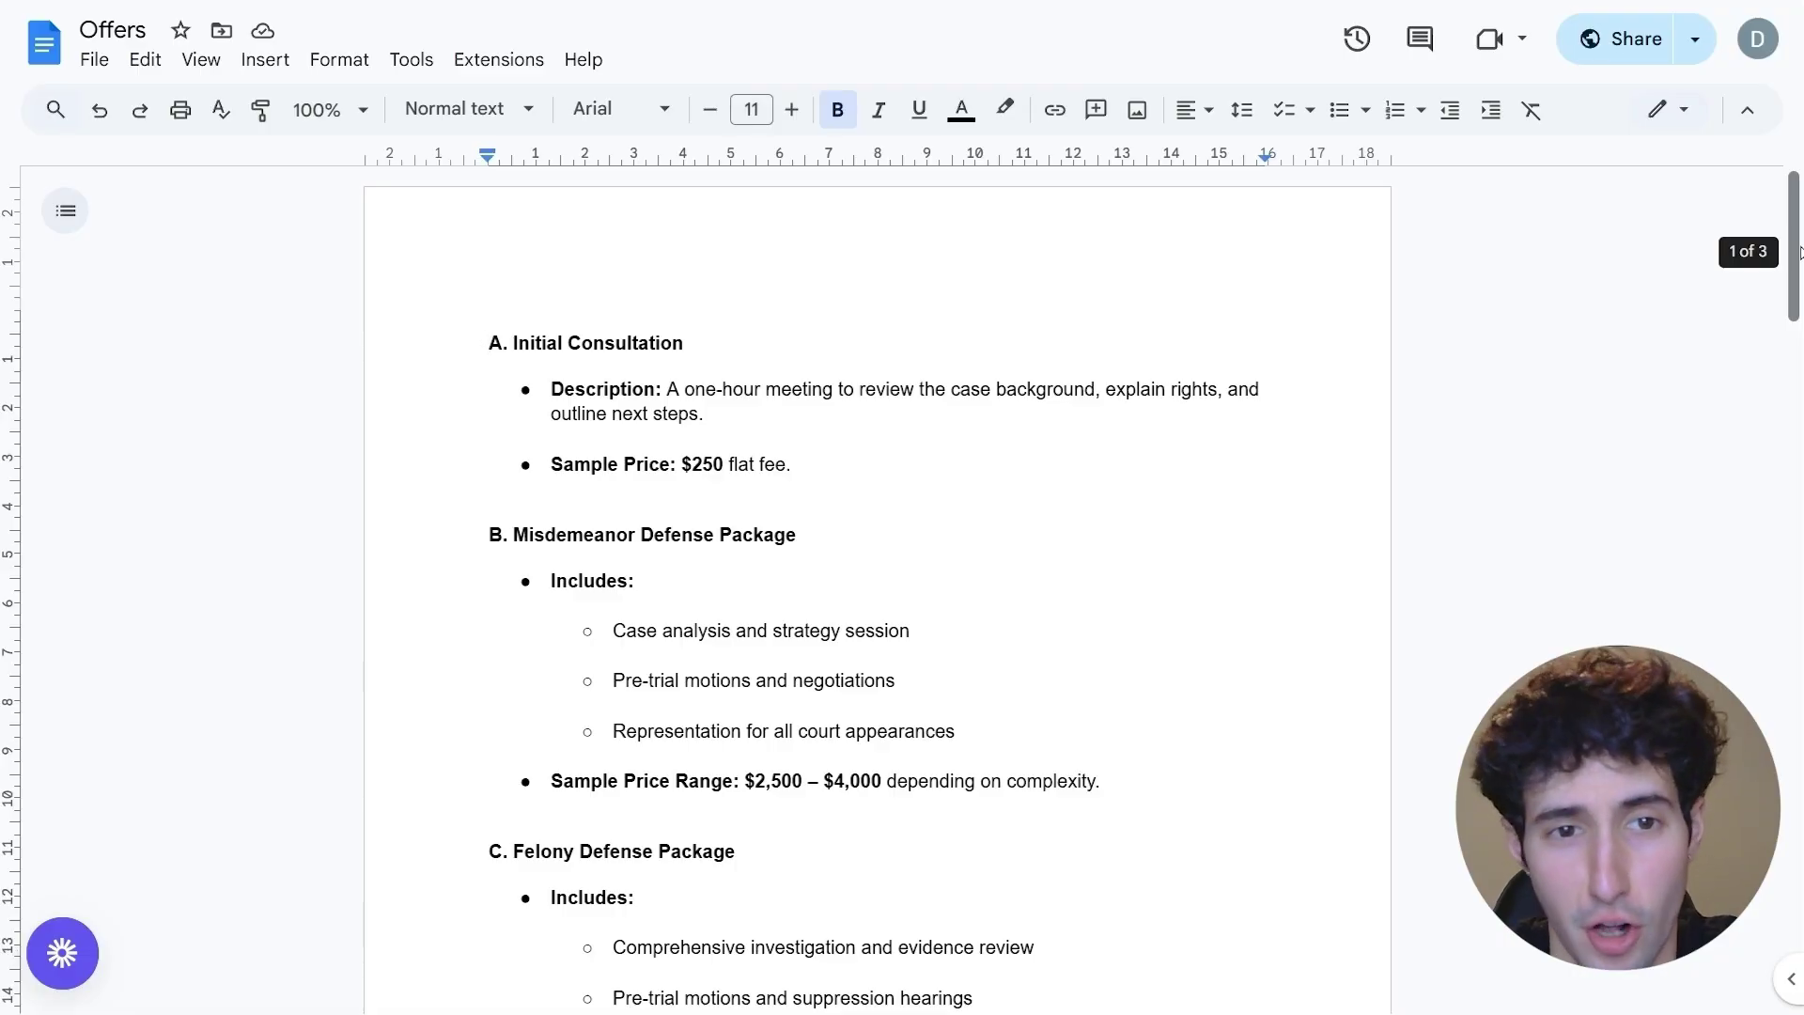
drag(1797, 252, 1789, 331)
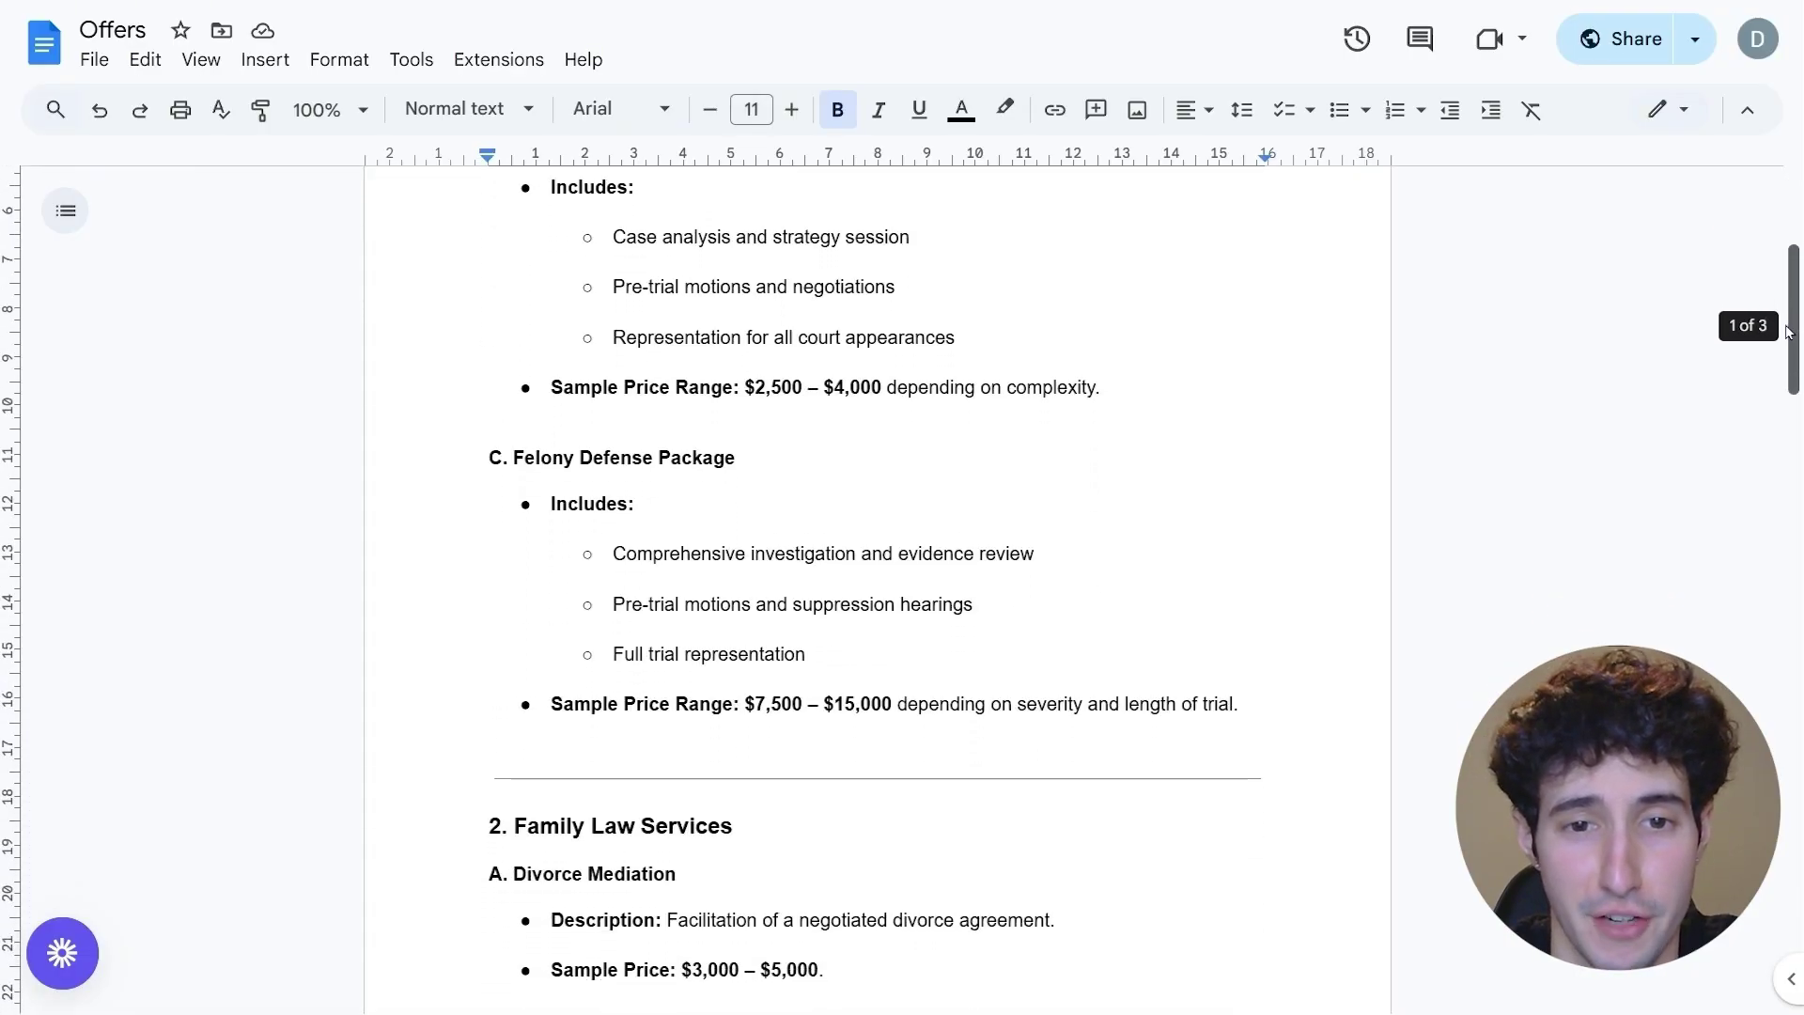
scroll(705, 536, down, 15)
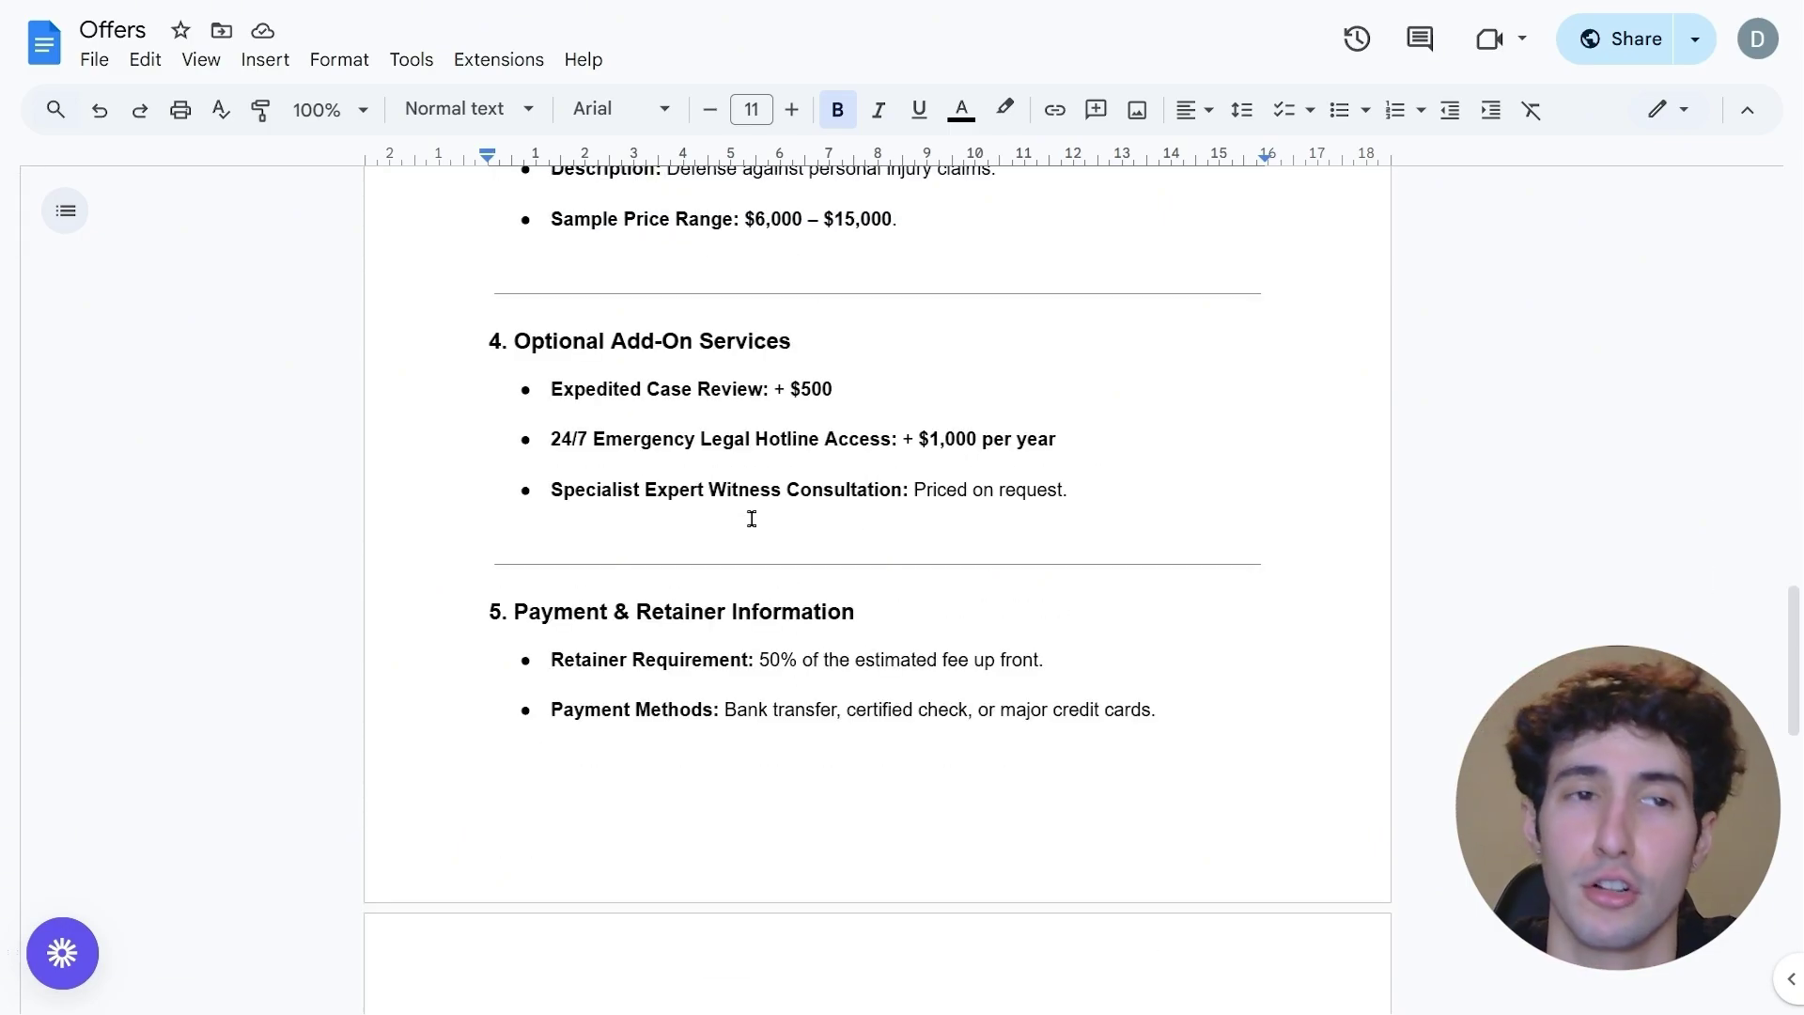
scroll(749, 512, up, 1)
scroll(766, 527, up, 1)
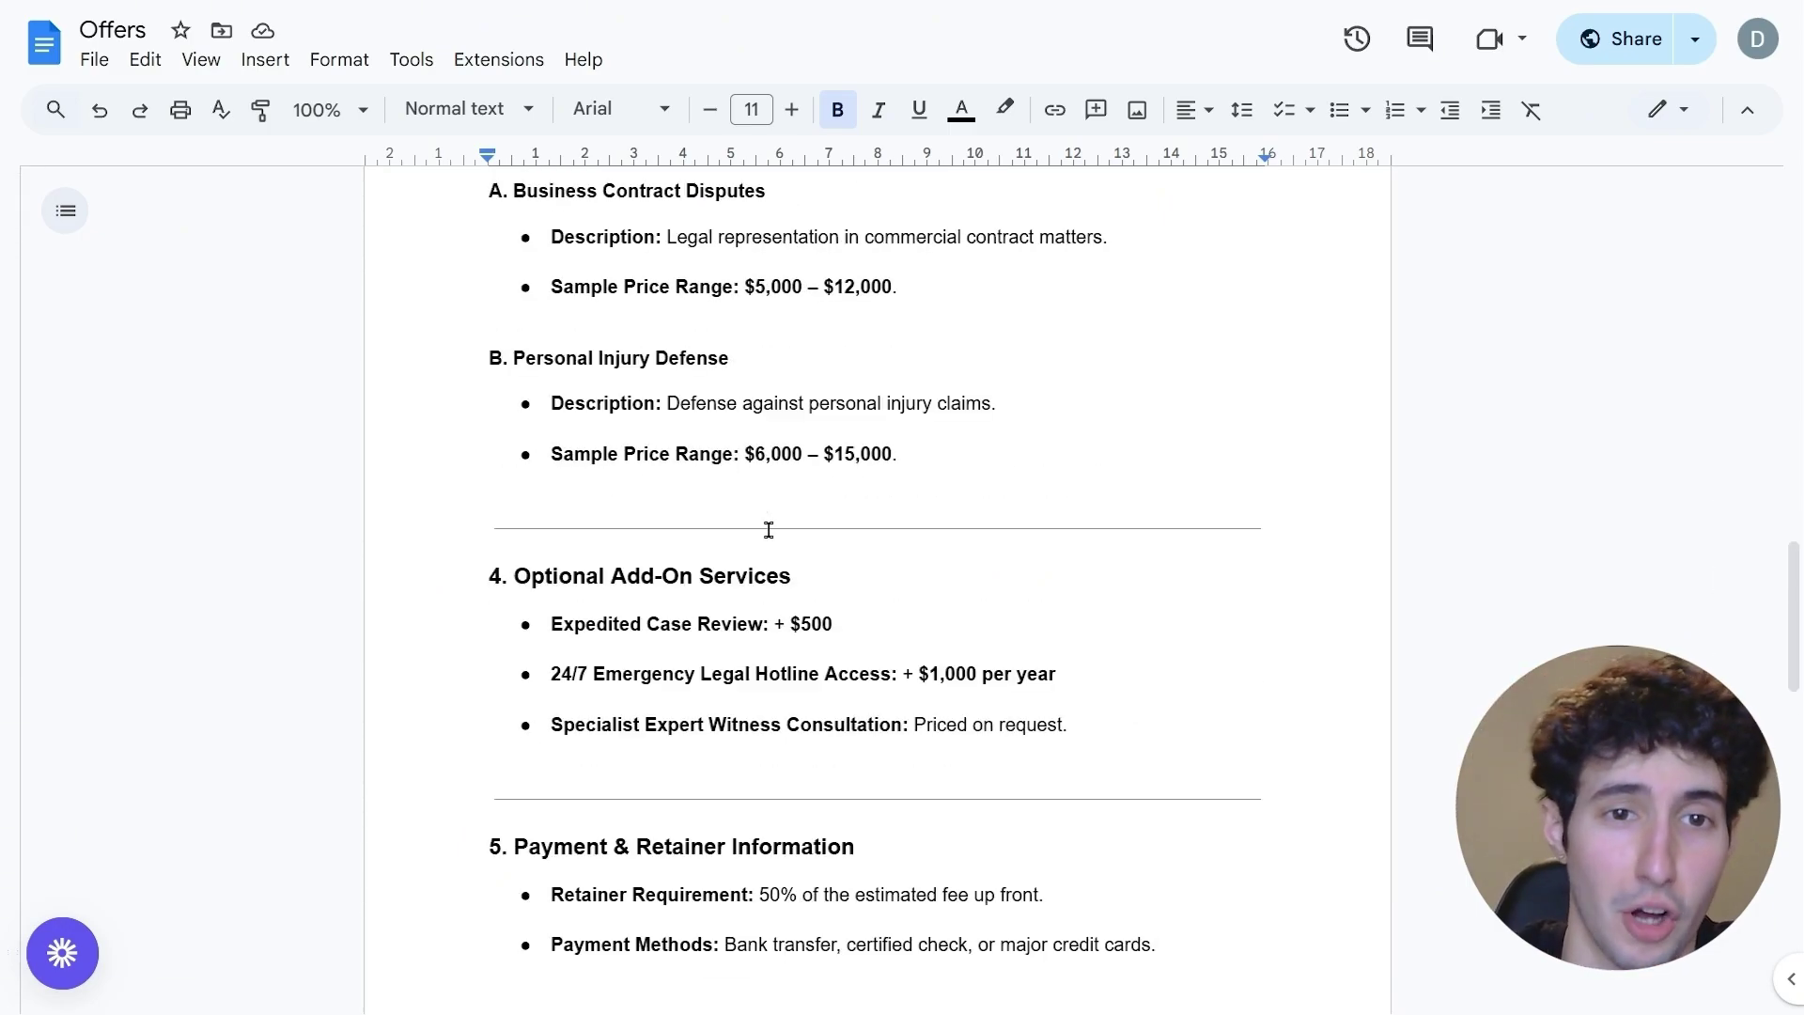
scroll(769, 530, up, 12)
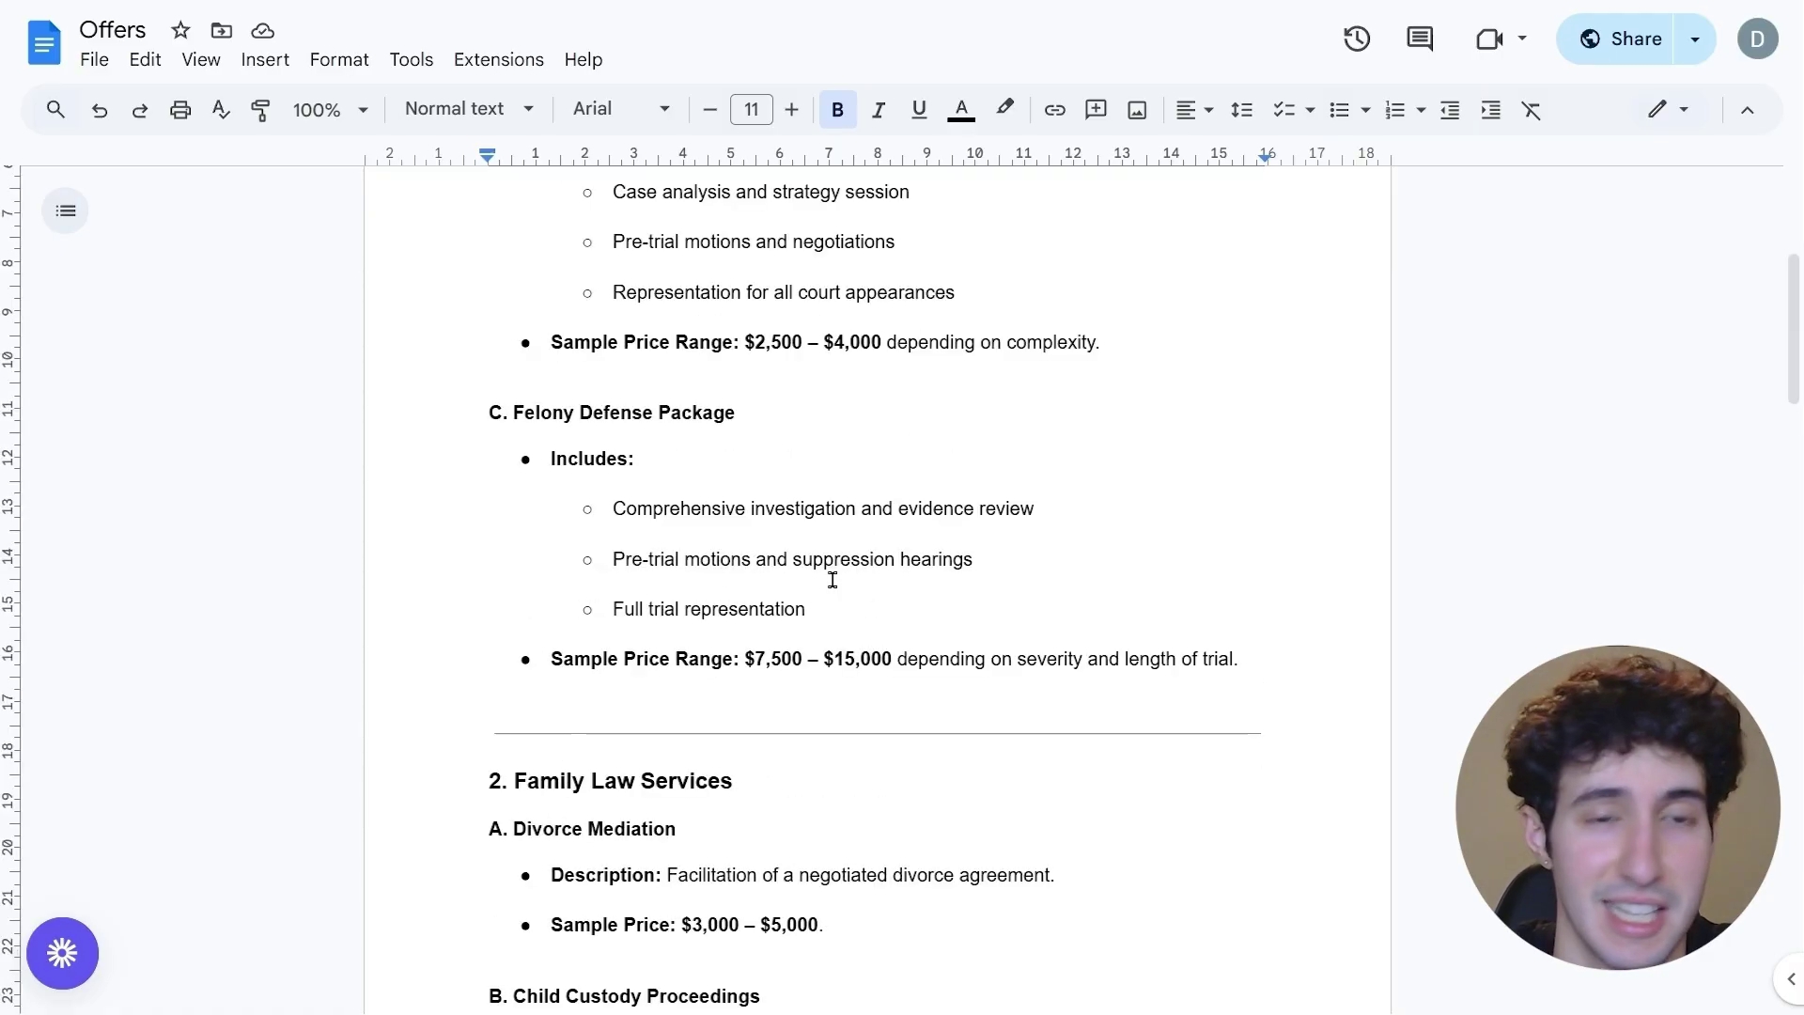
scroll(833, 580, up, 5)
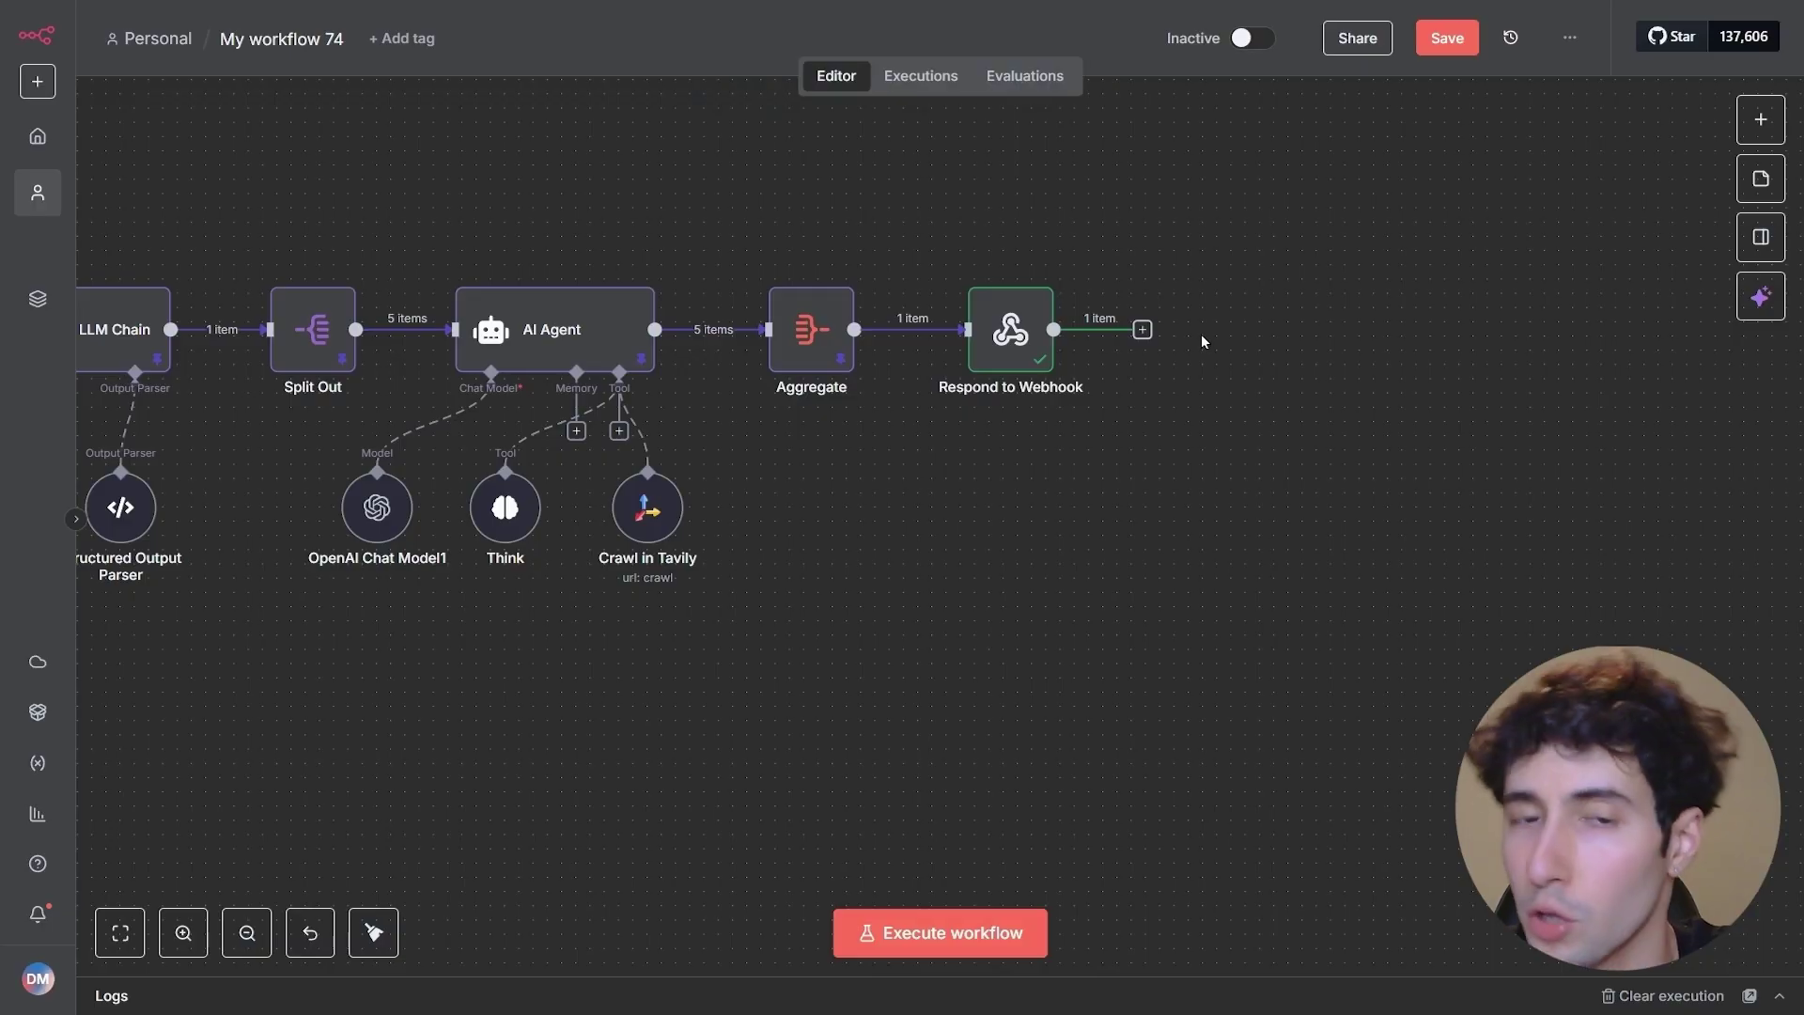
- Add a Google Docs 'Get a document' node after Respond to Webhook, leaving Doc ID empty
click(1143, 330)
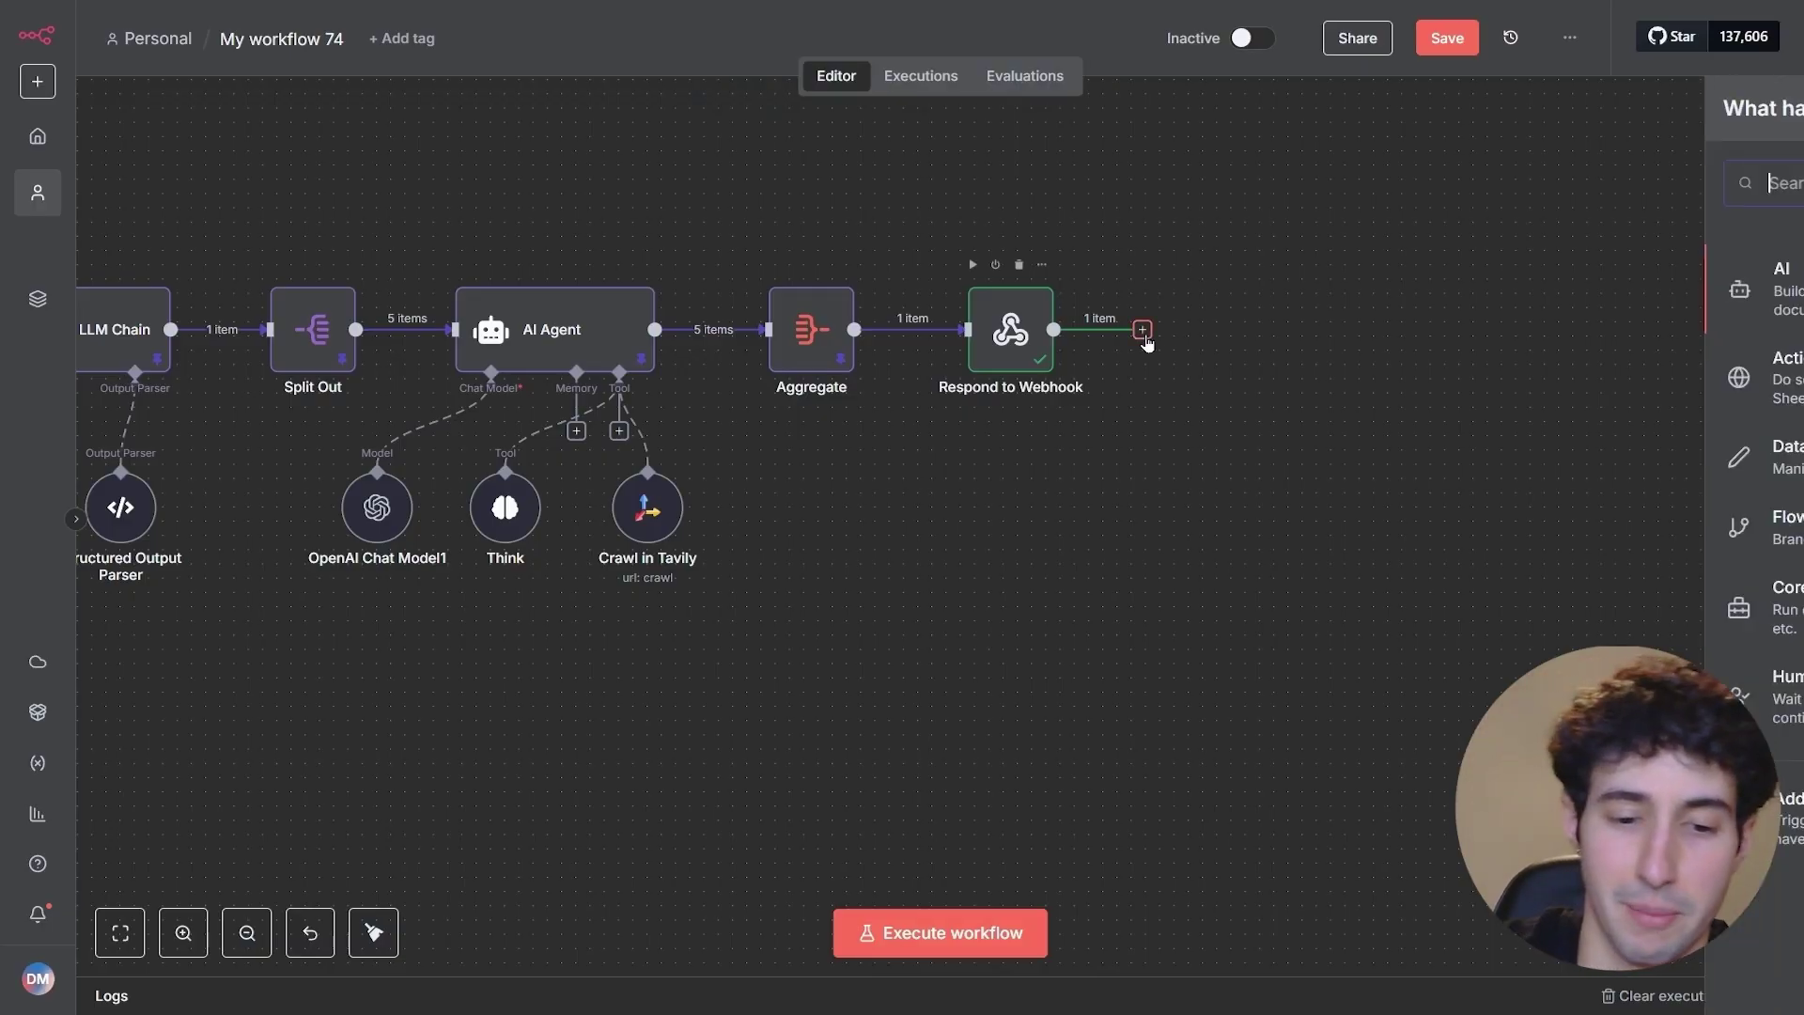
text(google doc)
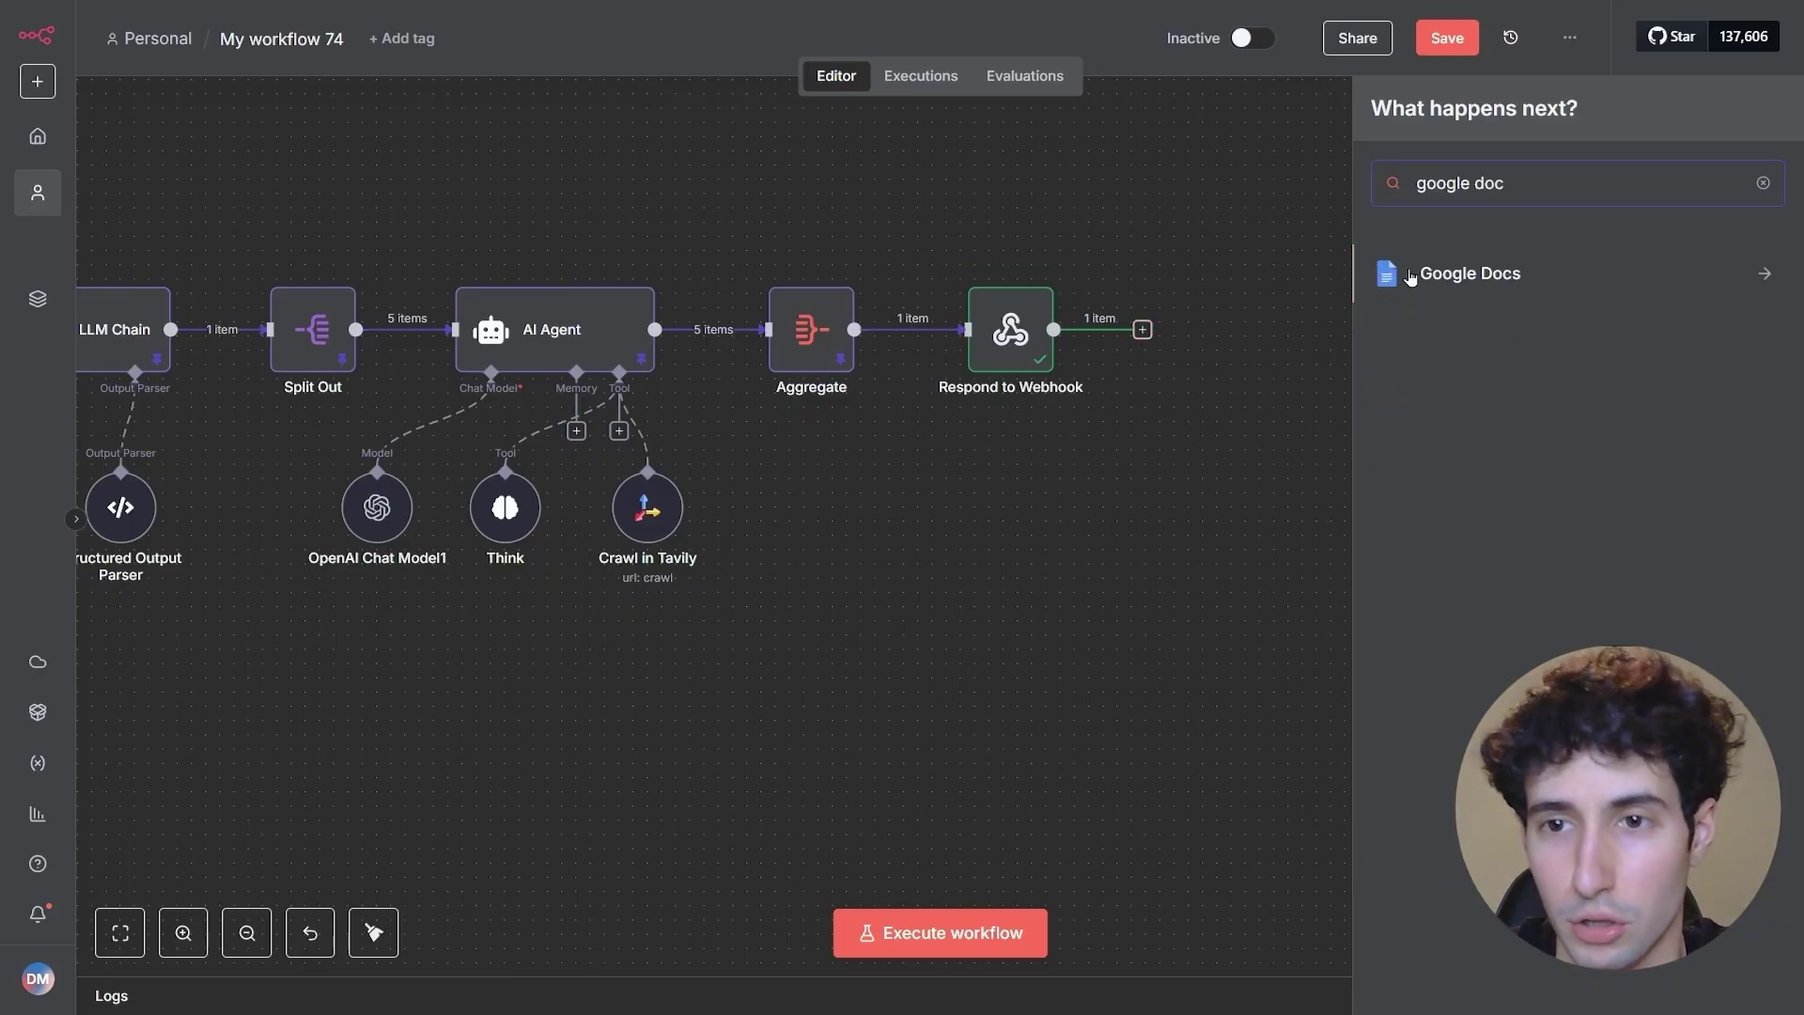
click(1410, 275)
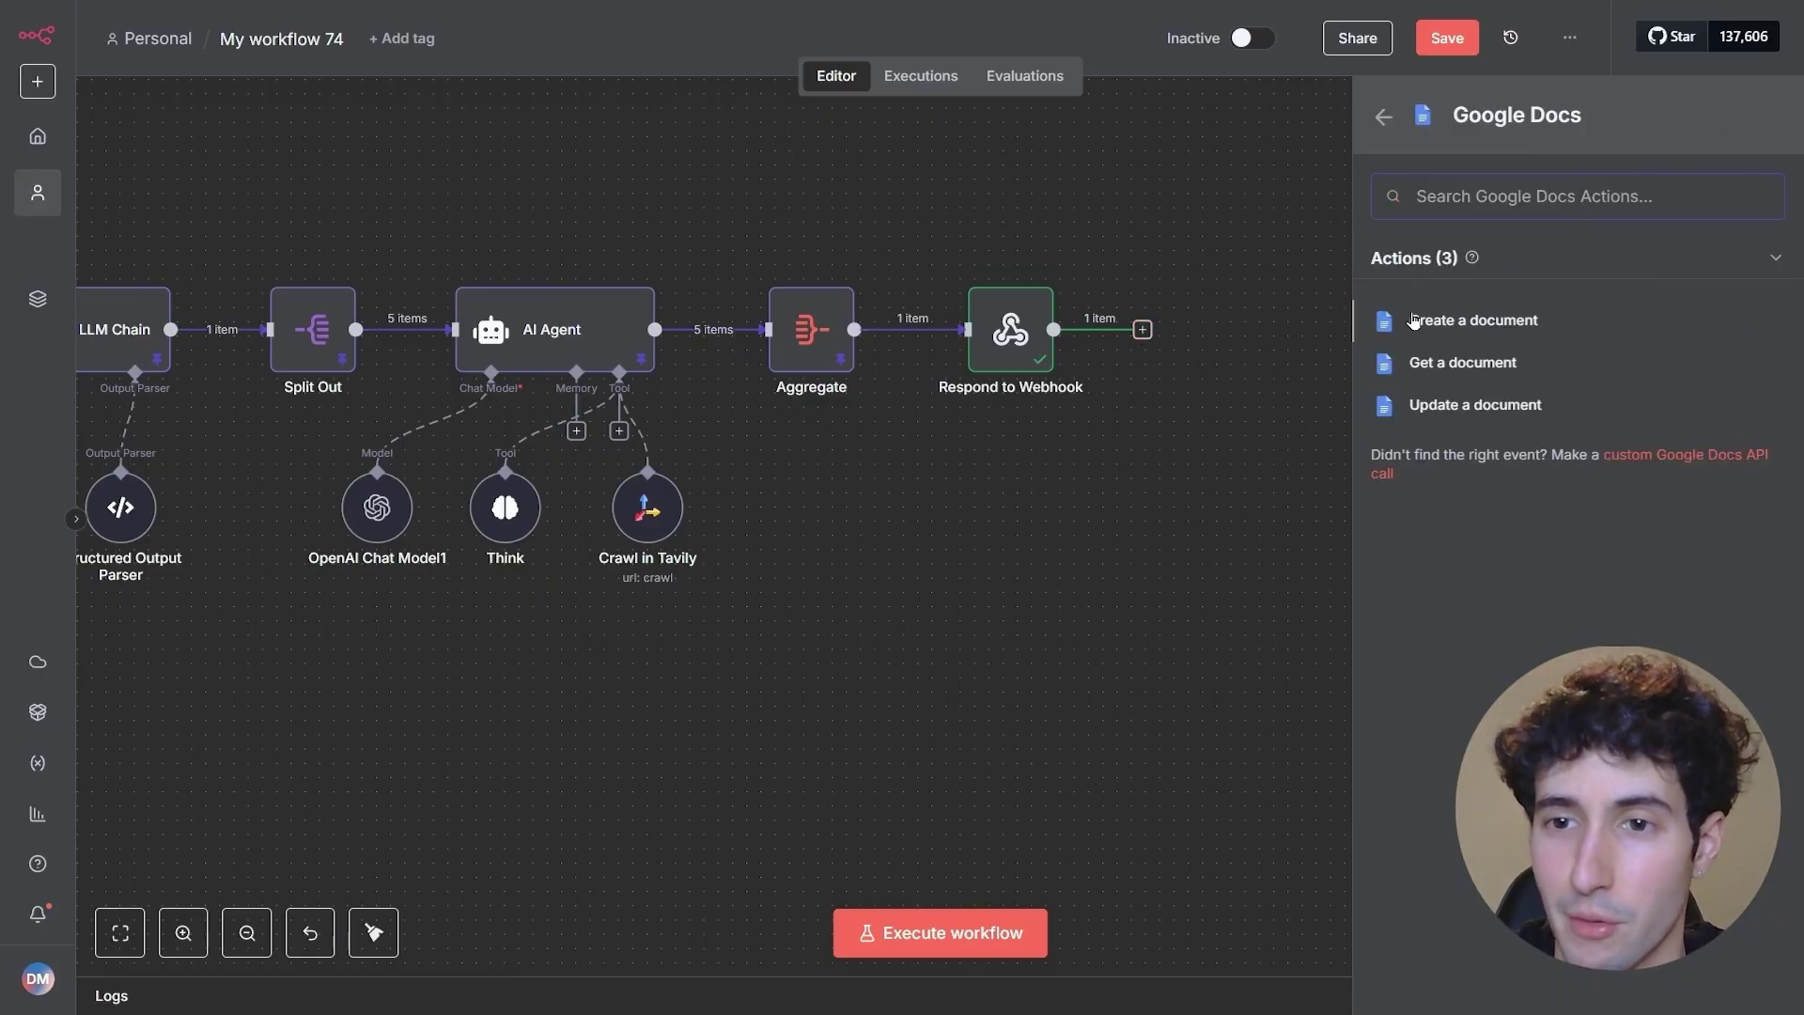
click(1445, 374)
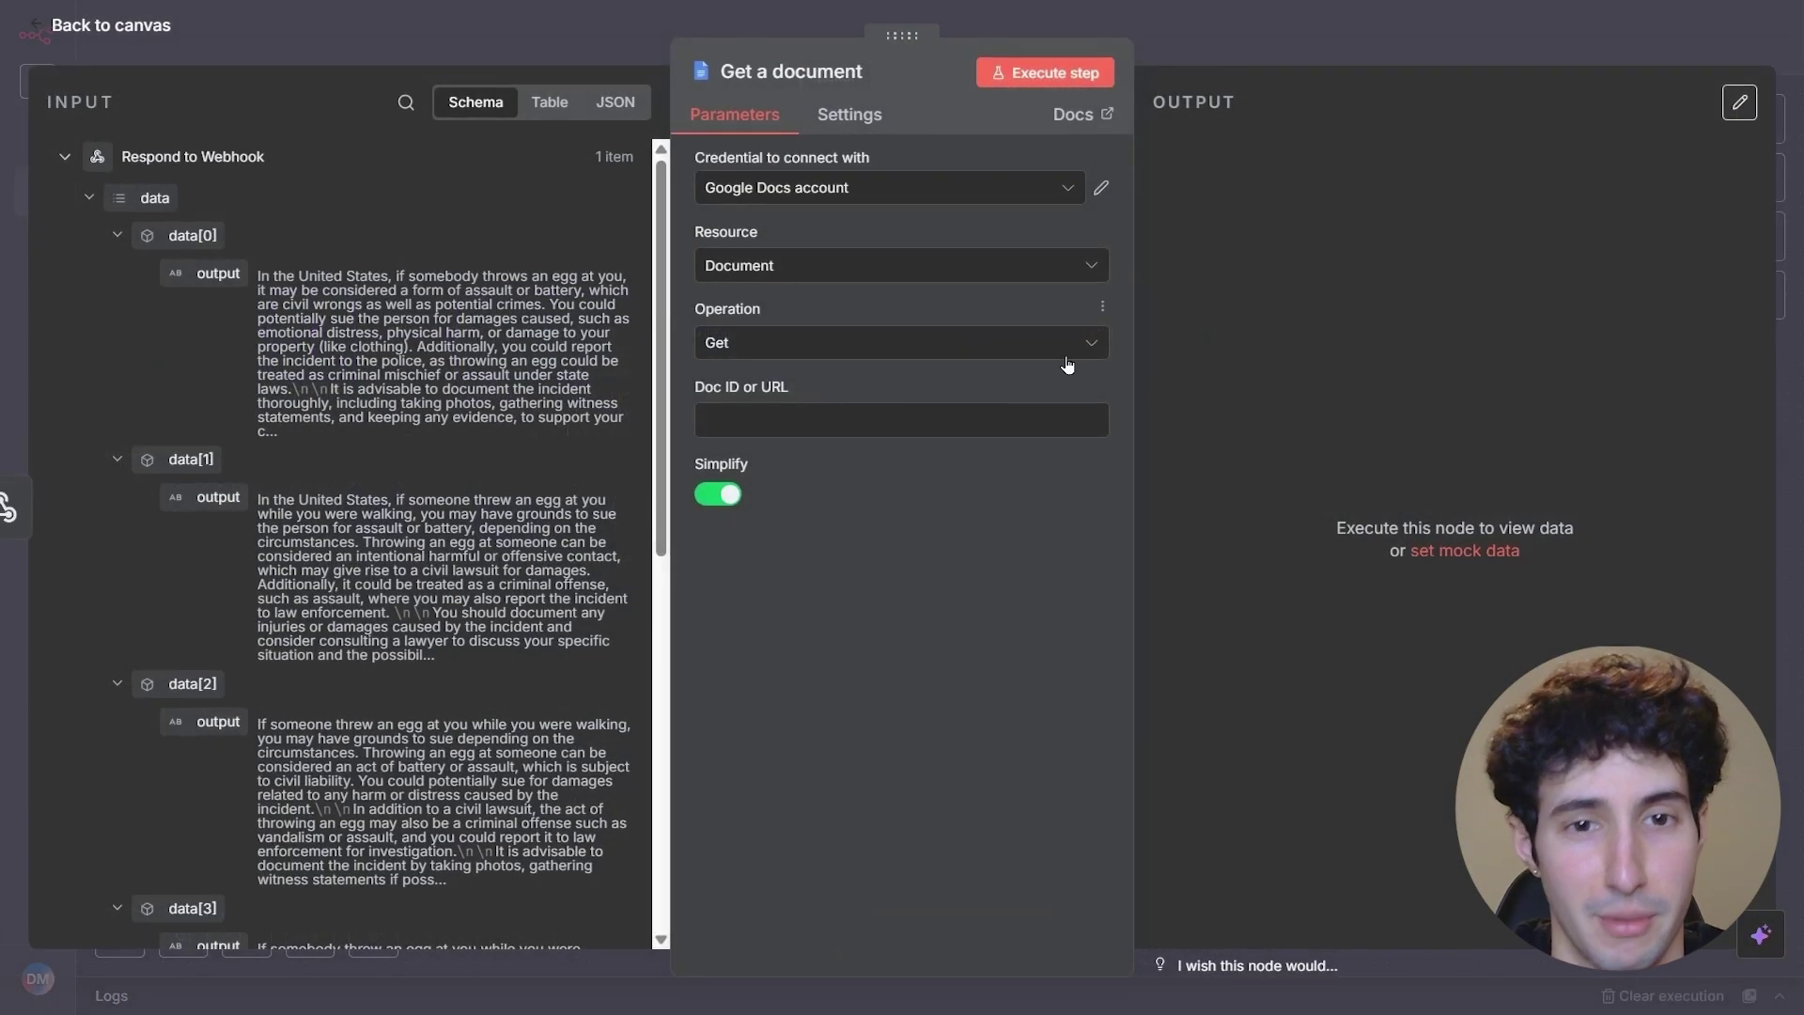
click(700, 429)
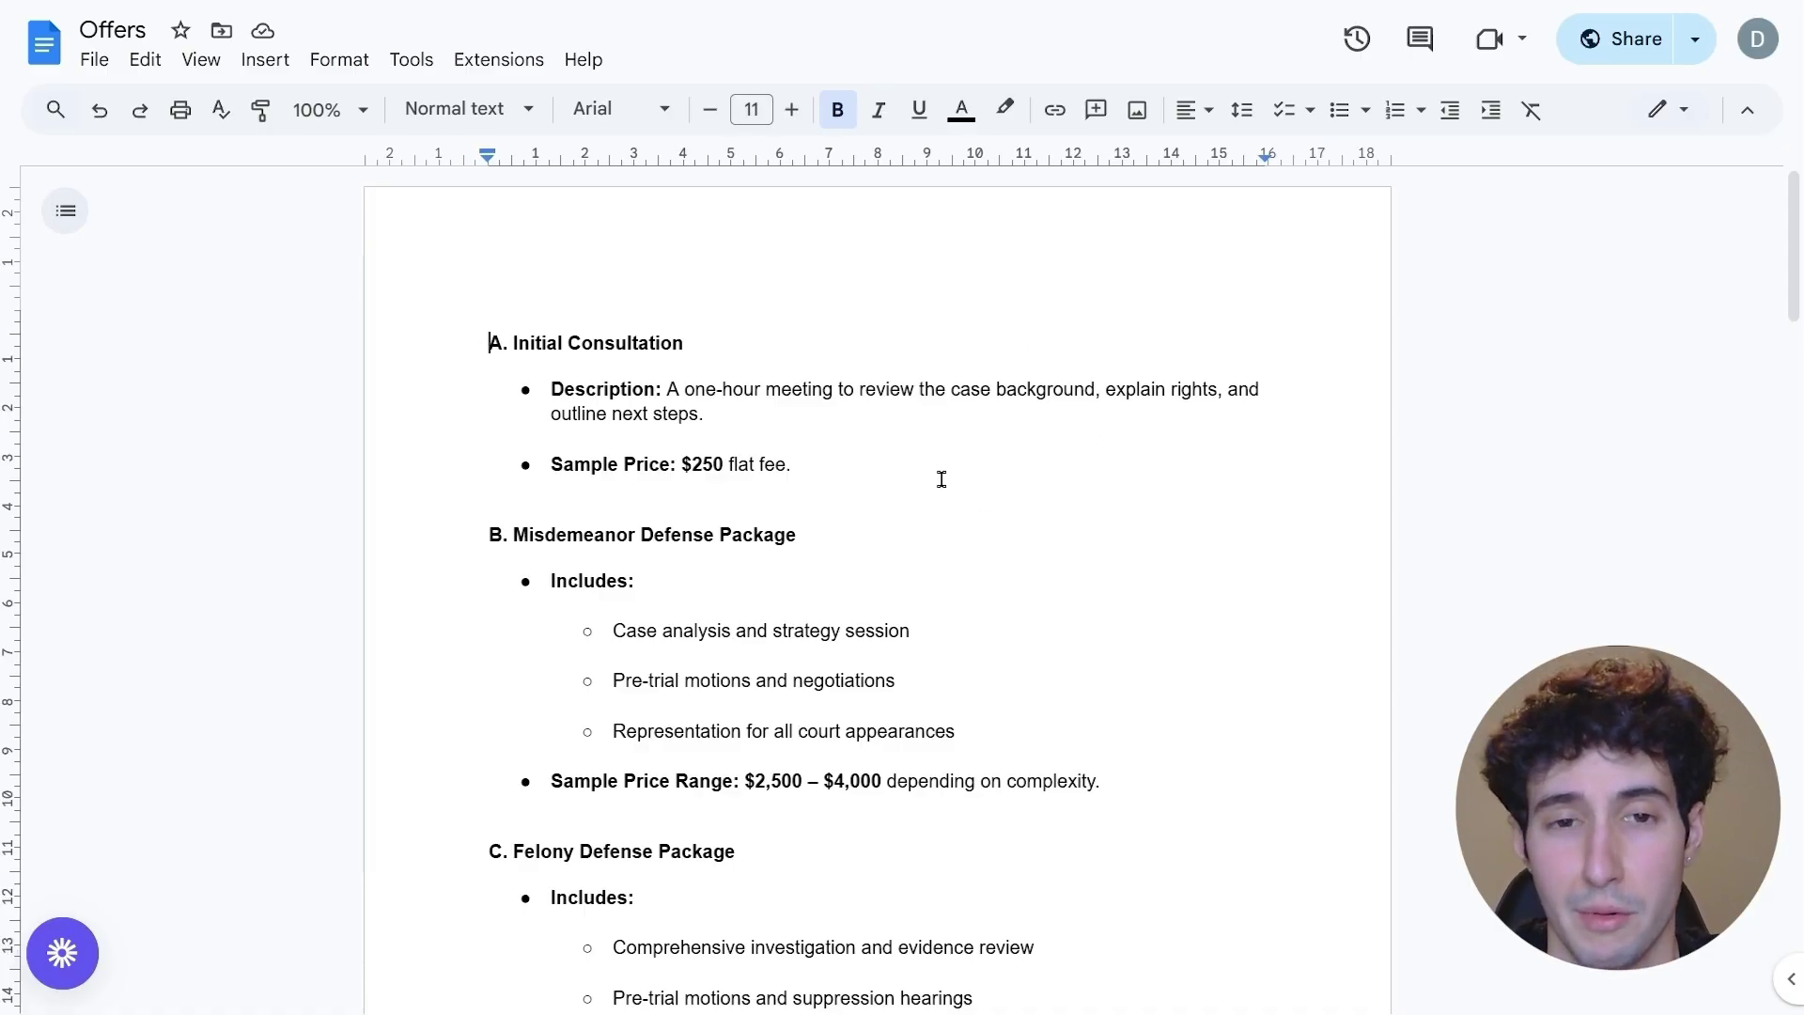
- Share the Offers document with anyone who has the link as Viewer and copy the link
click(1625, 57)
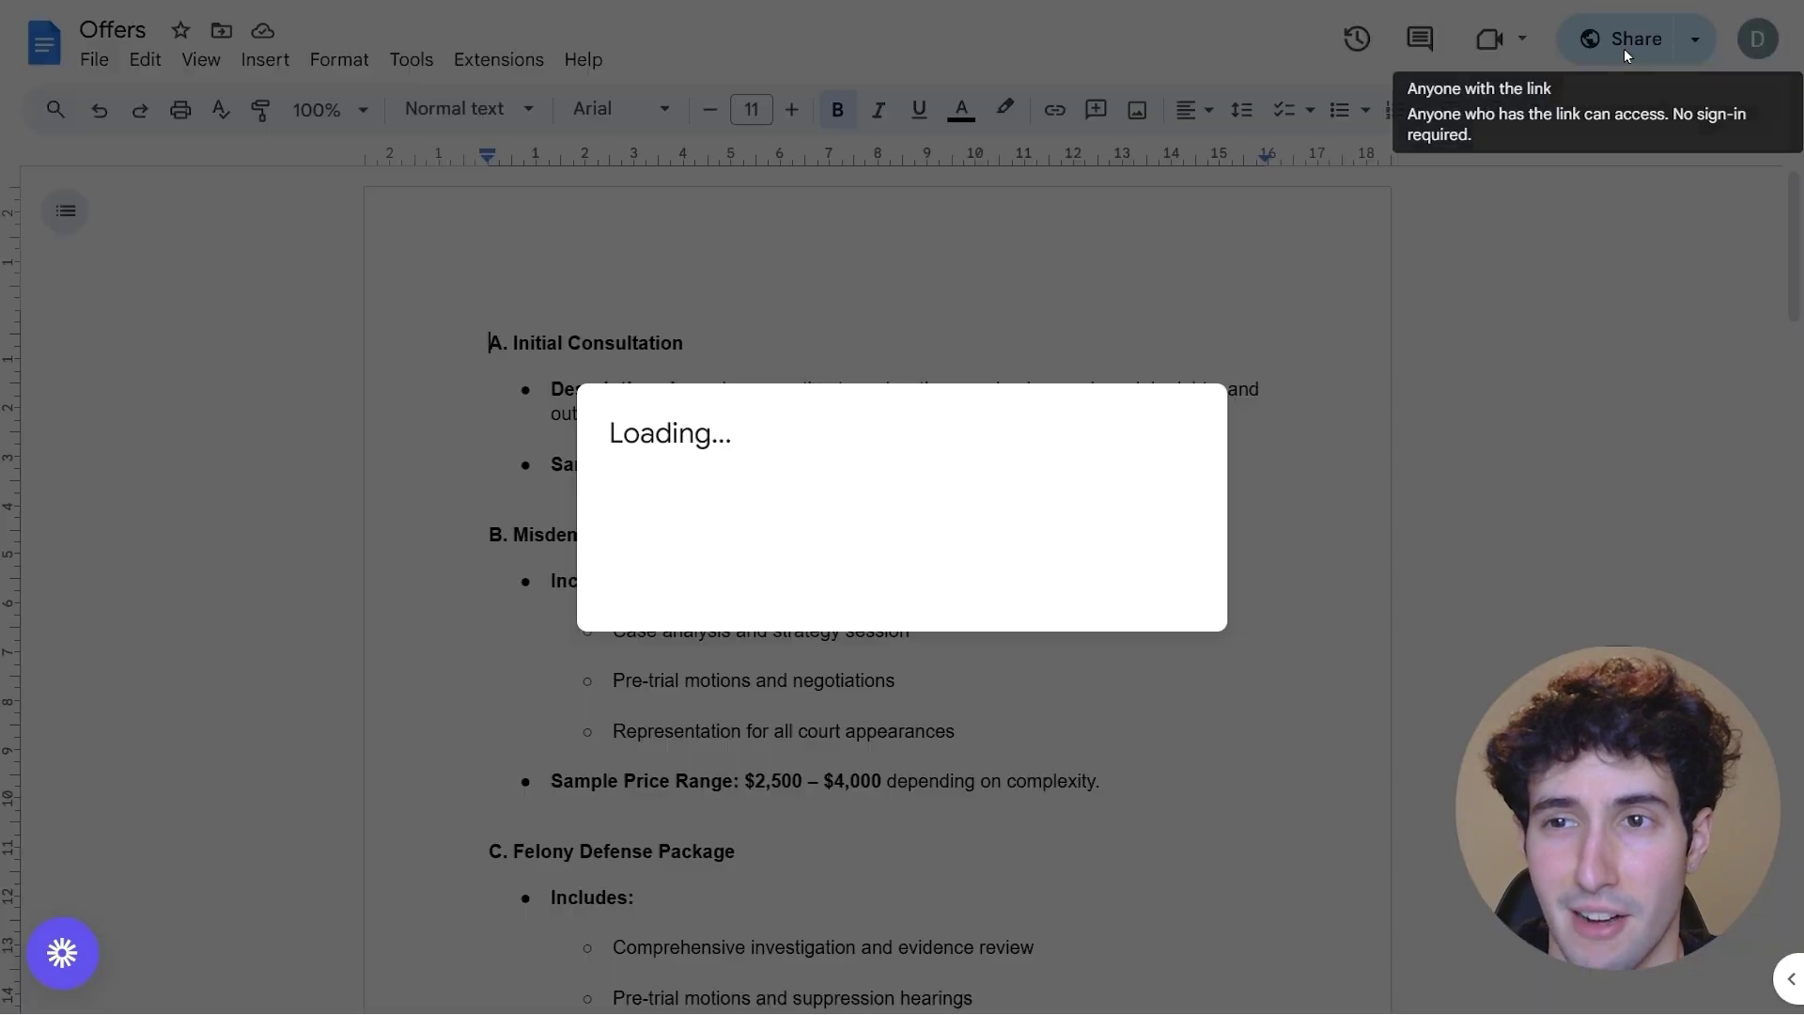
click(724, 616)
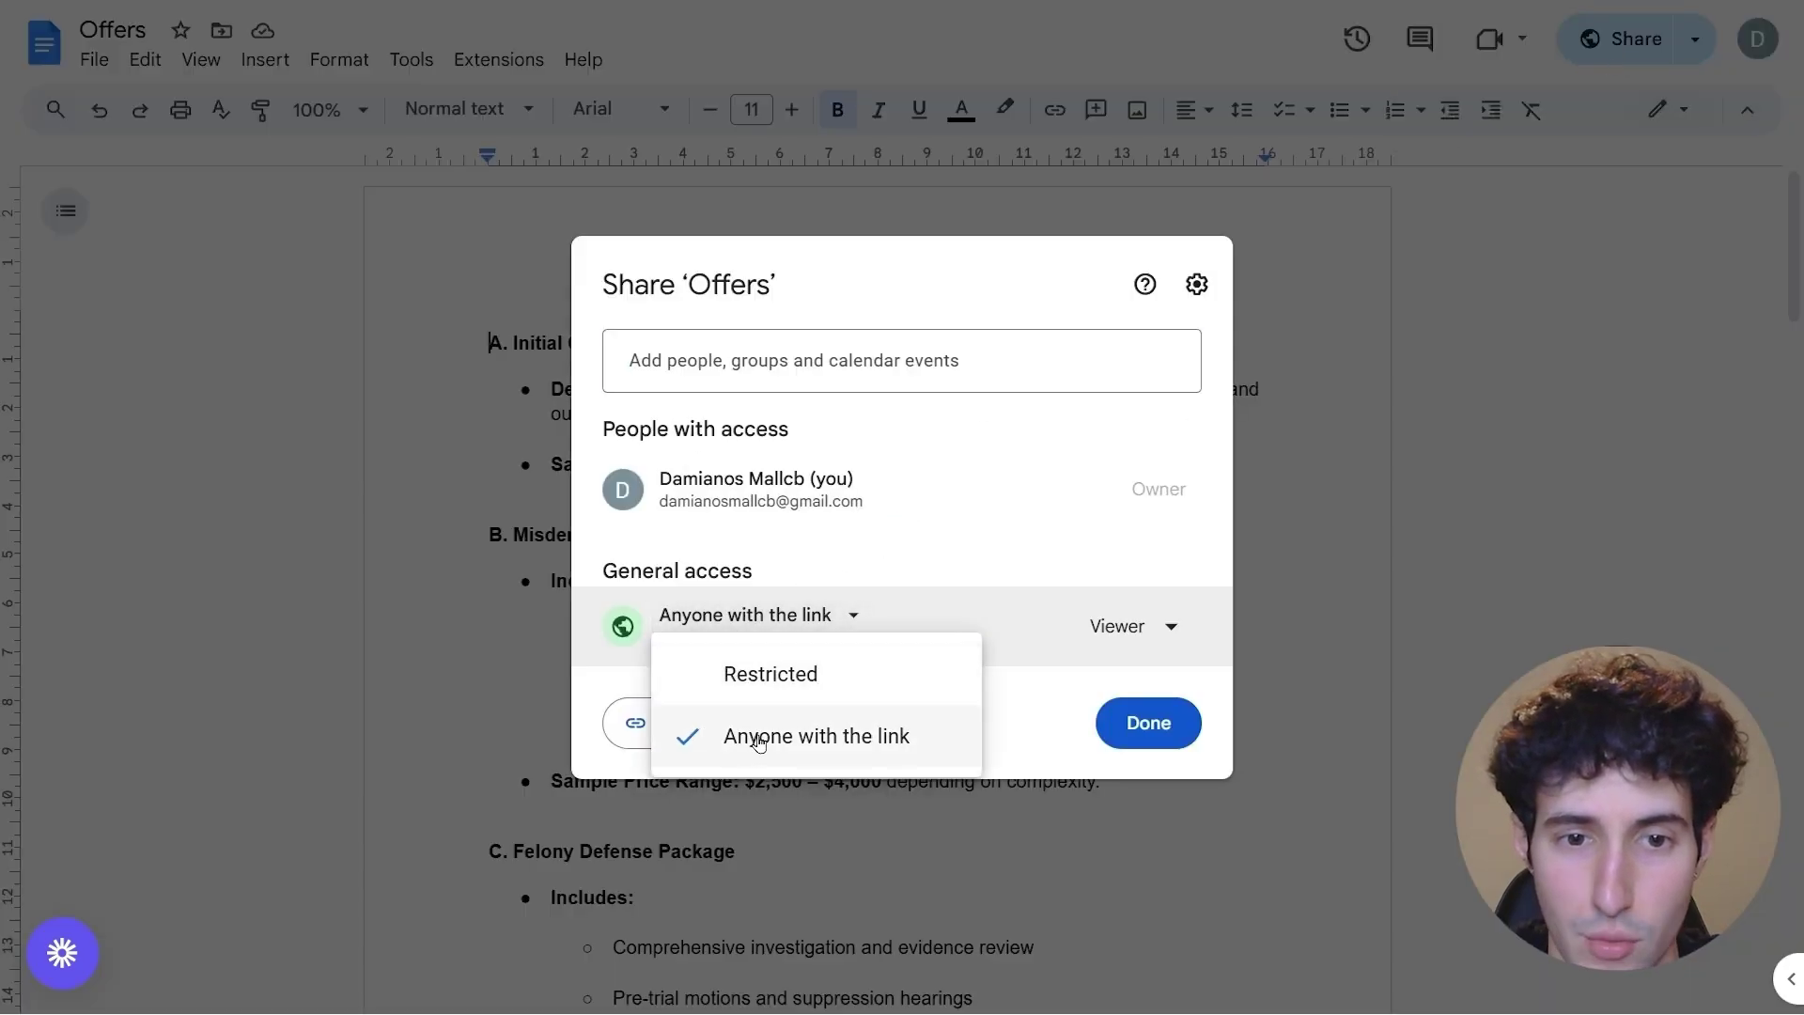
click(708, 742)
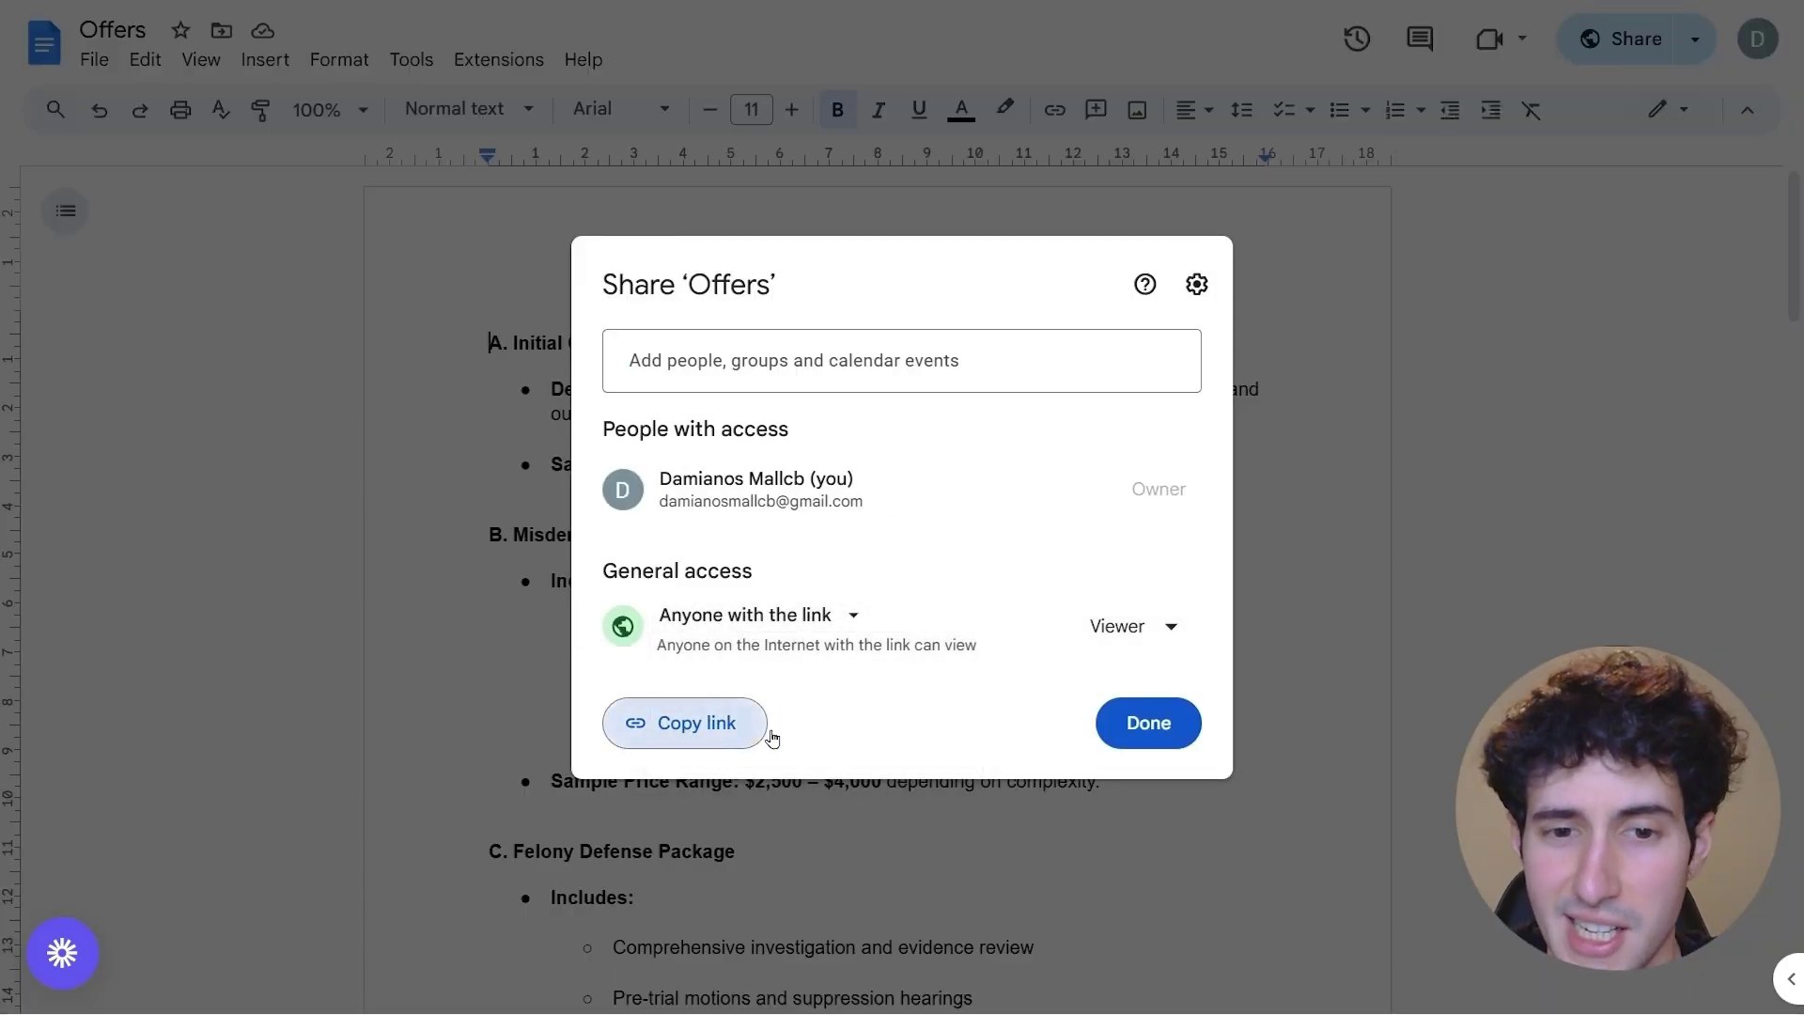
click(731, 726)
click(1148, 728)
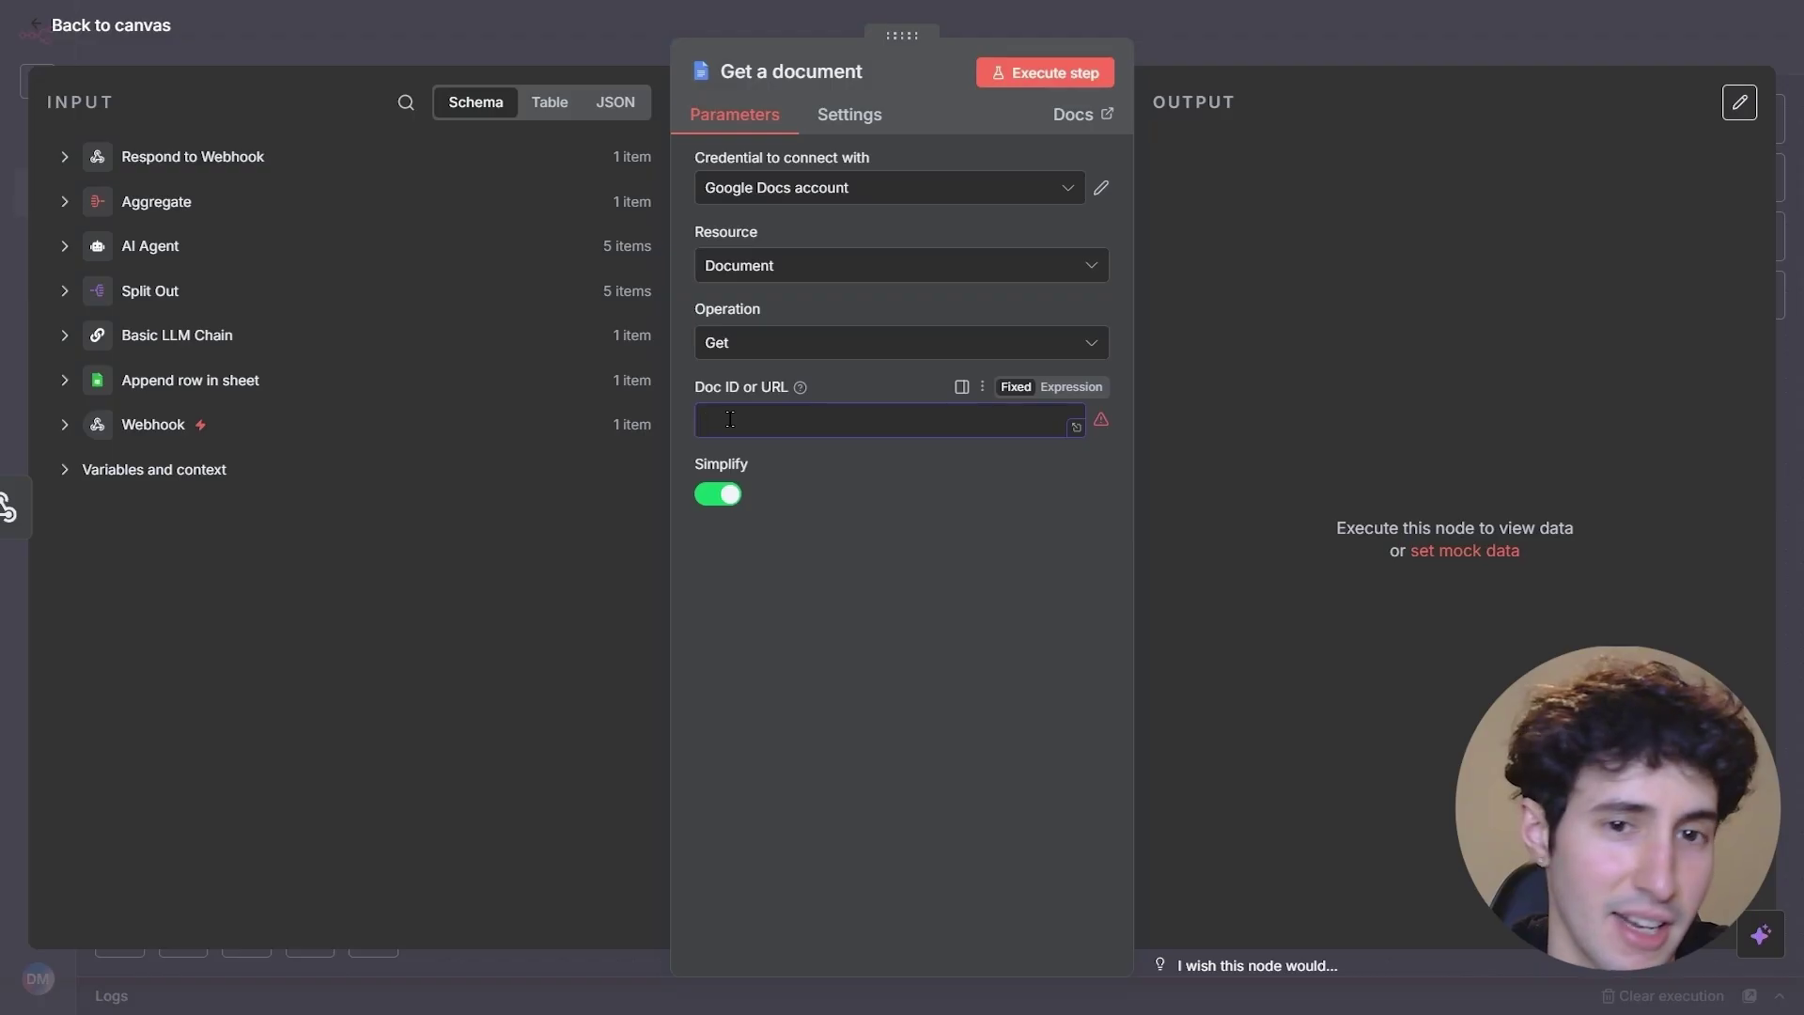
click(713, 422)
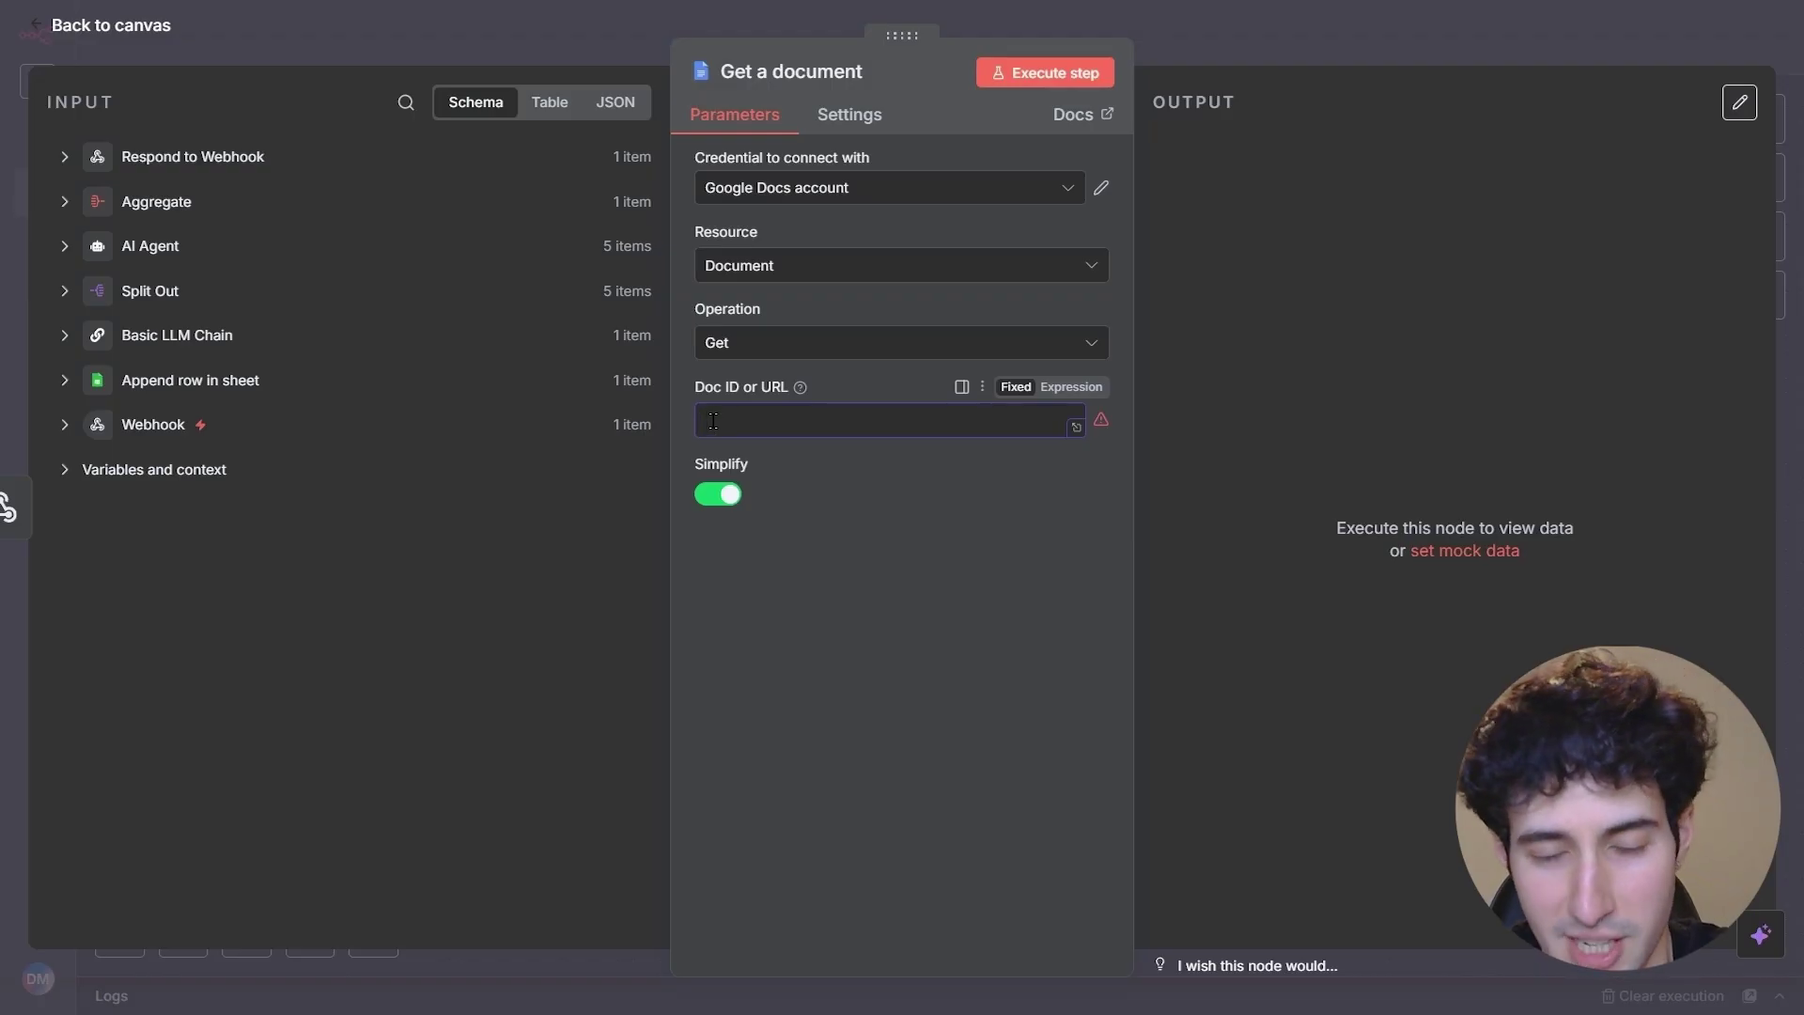
- Paste the Offers URL into the Get a document node, run it, and review the fetched content
key(ctrl+v)
click(820, 470)
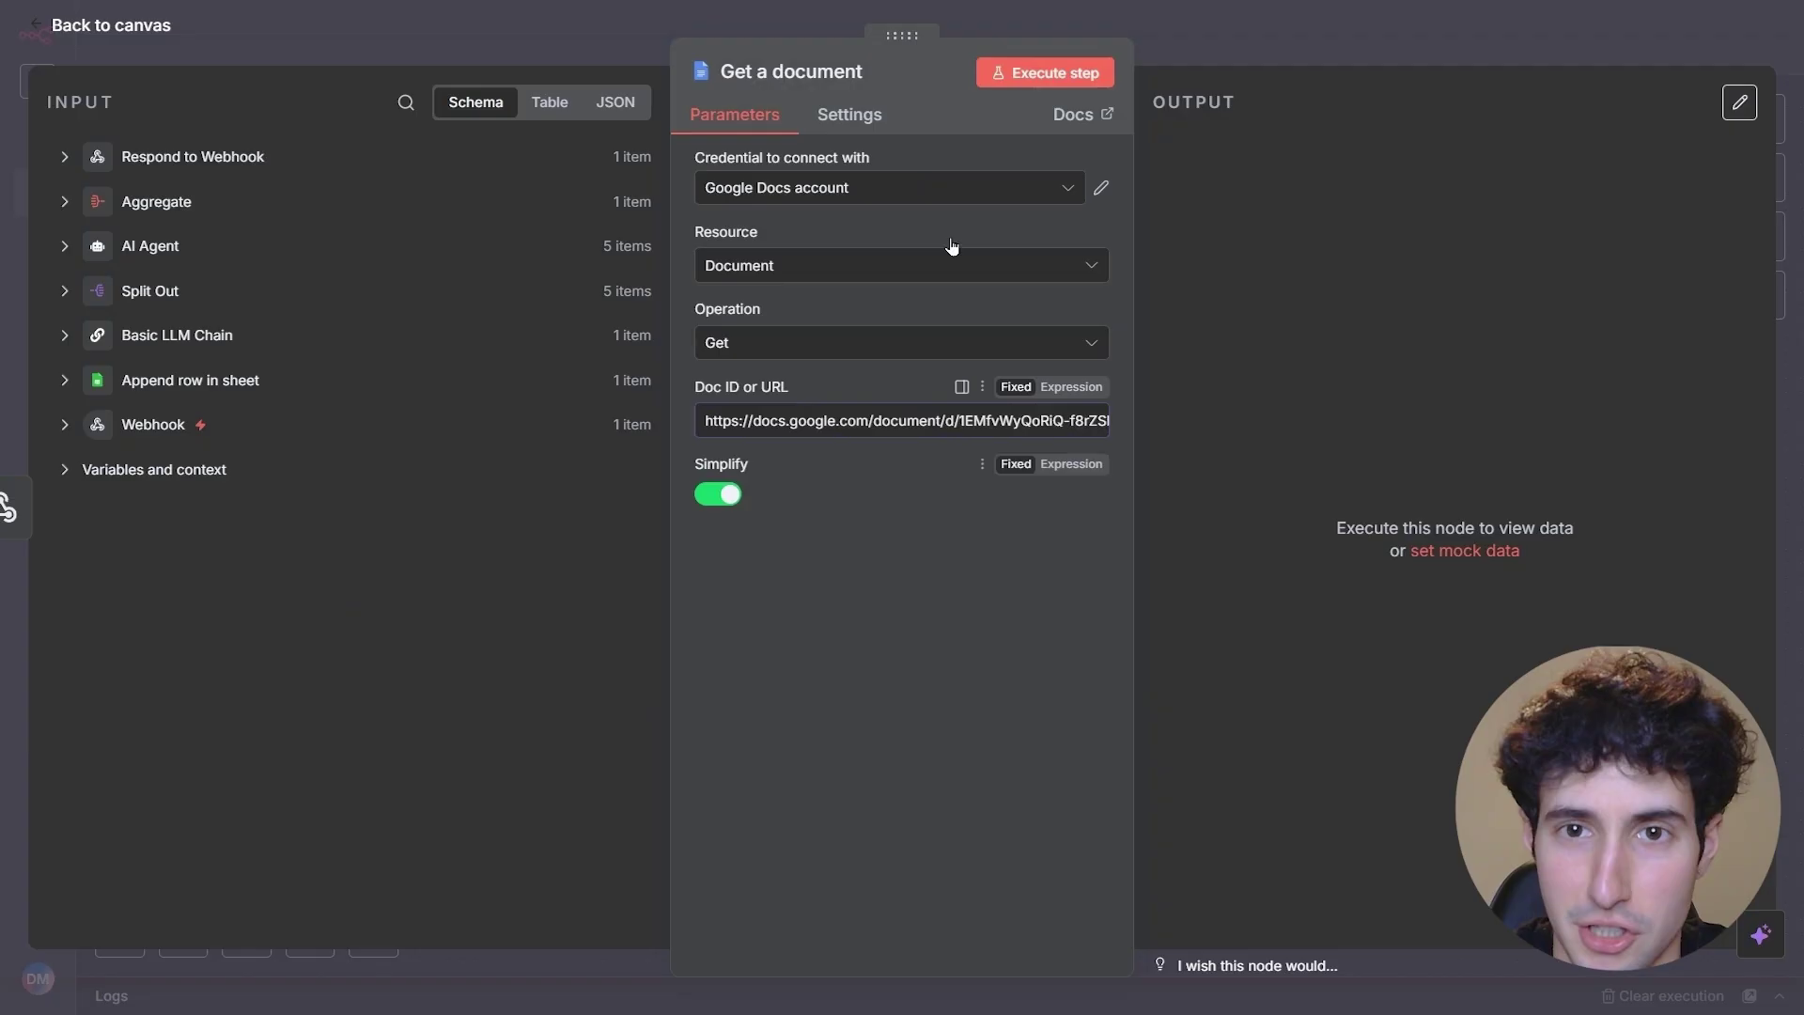
click(1042, 75)
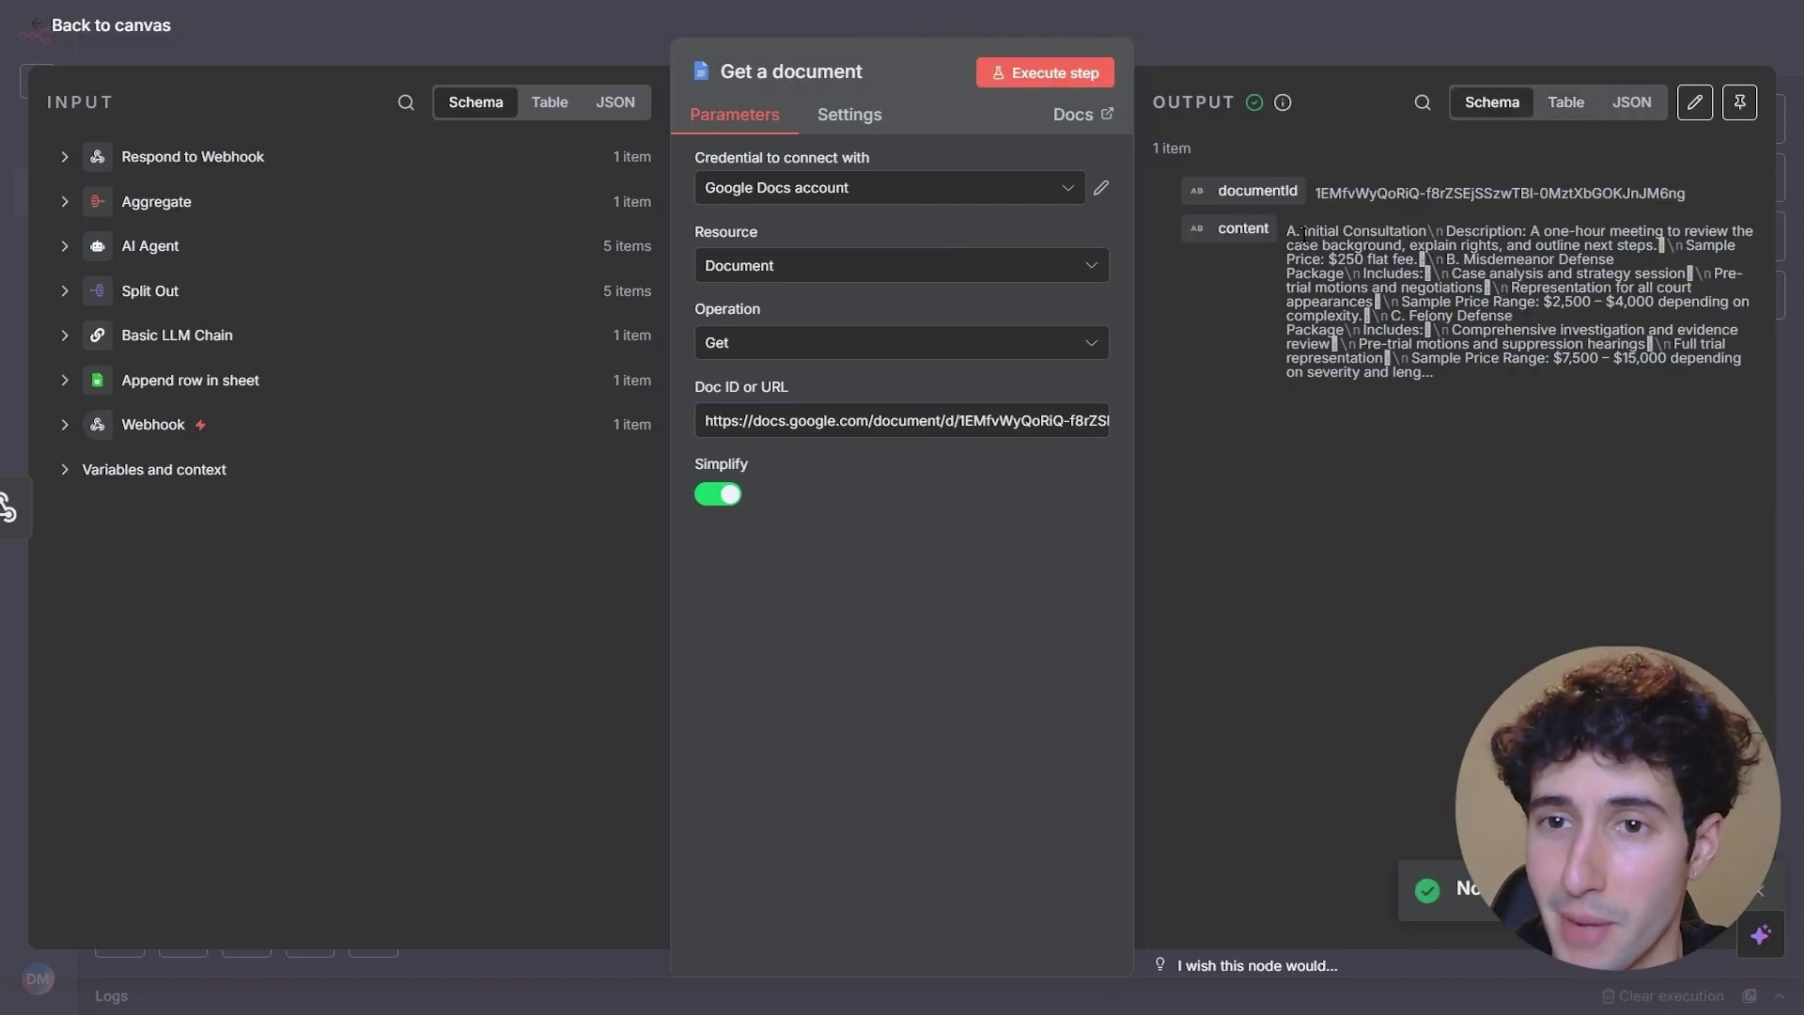
click(1566, 101)
scroll(1631, 583, down, 5)
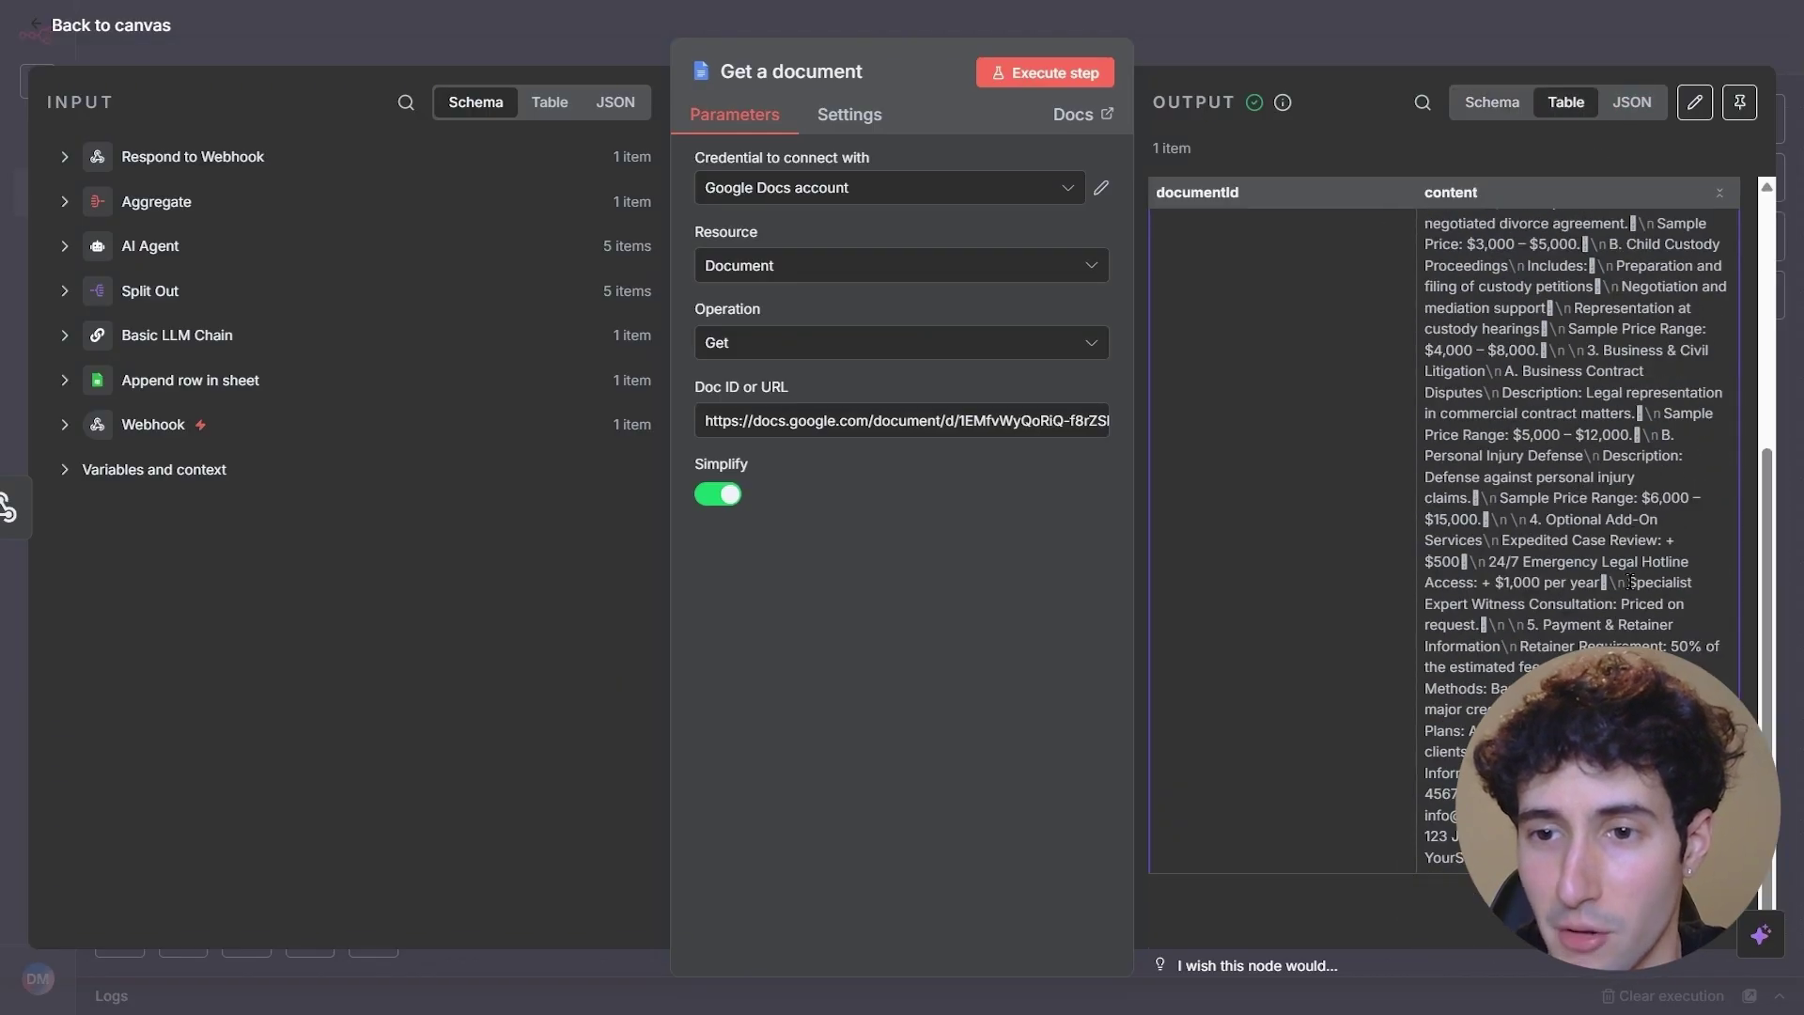
scroll(1631, 582, up, 5)
click(1490, 101)
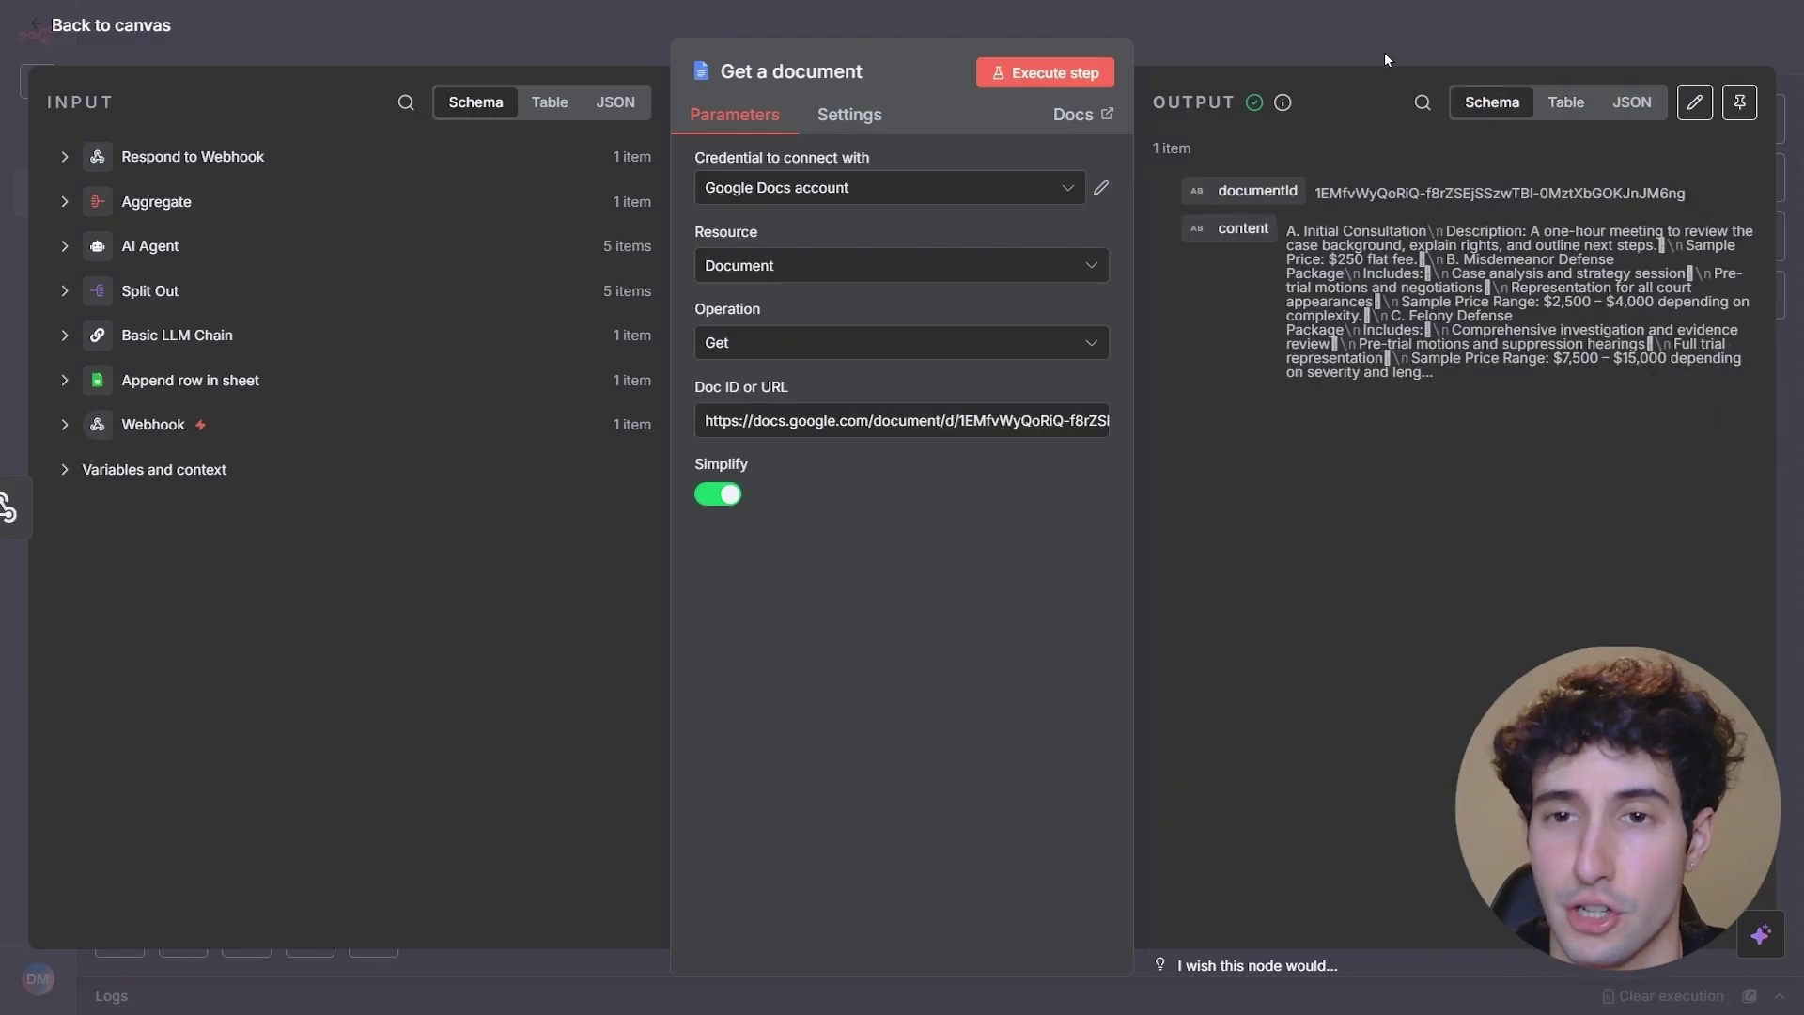
click(1384, 53)
scroll(1492, 502, right, 5)
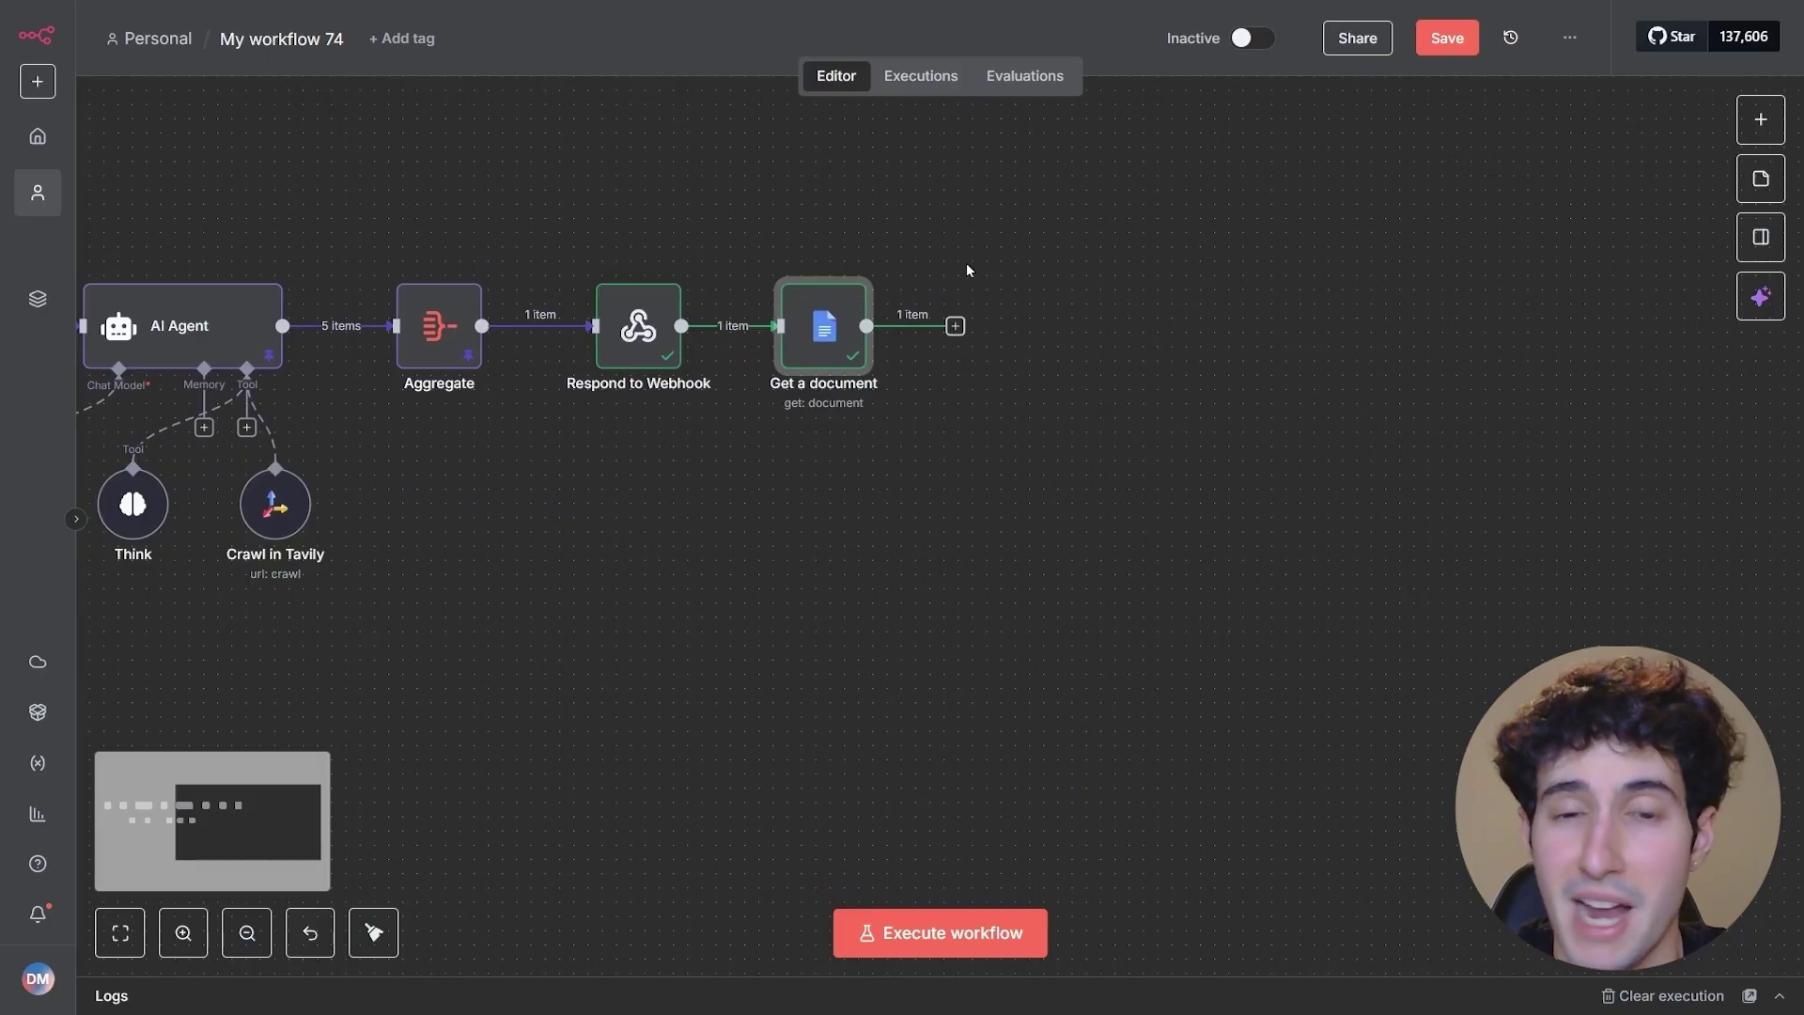
- Add an OpenAI 'Message a model' node after Get a document using GPT-4
click(955, 327)
text(open)
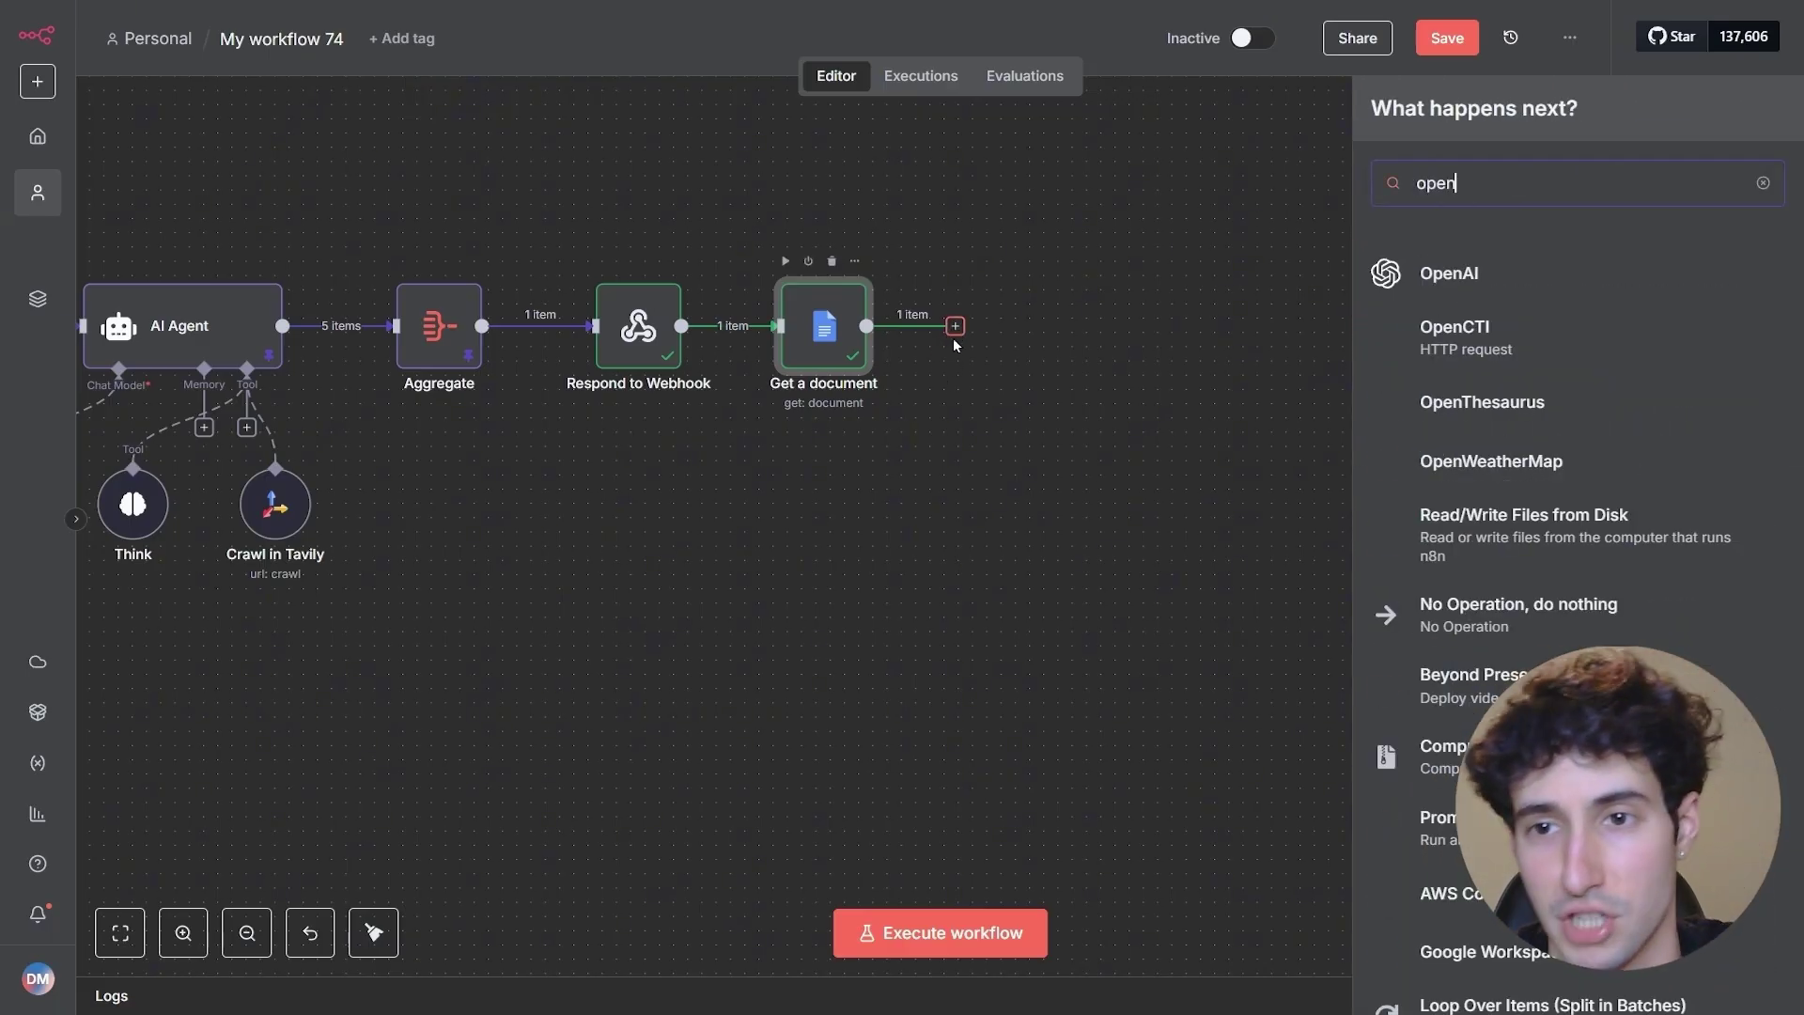
key(Return)
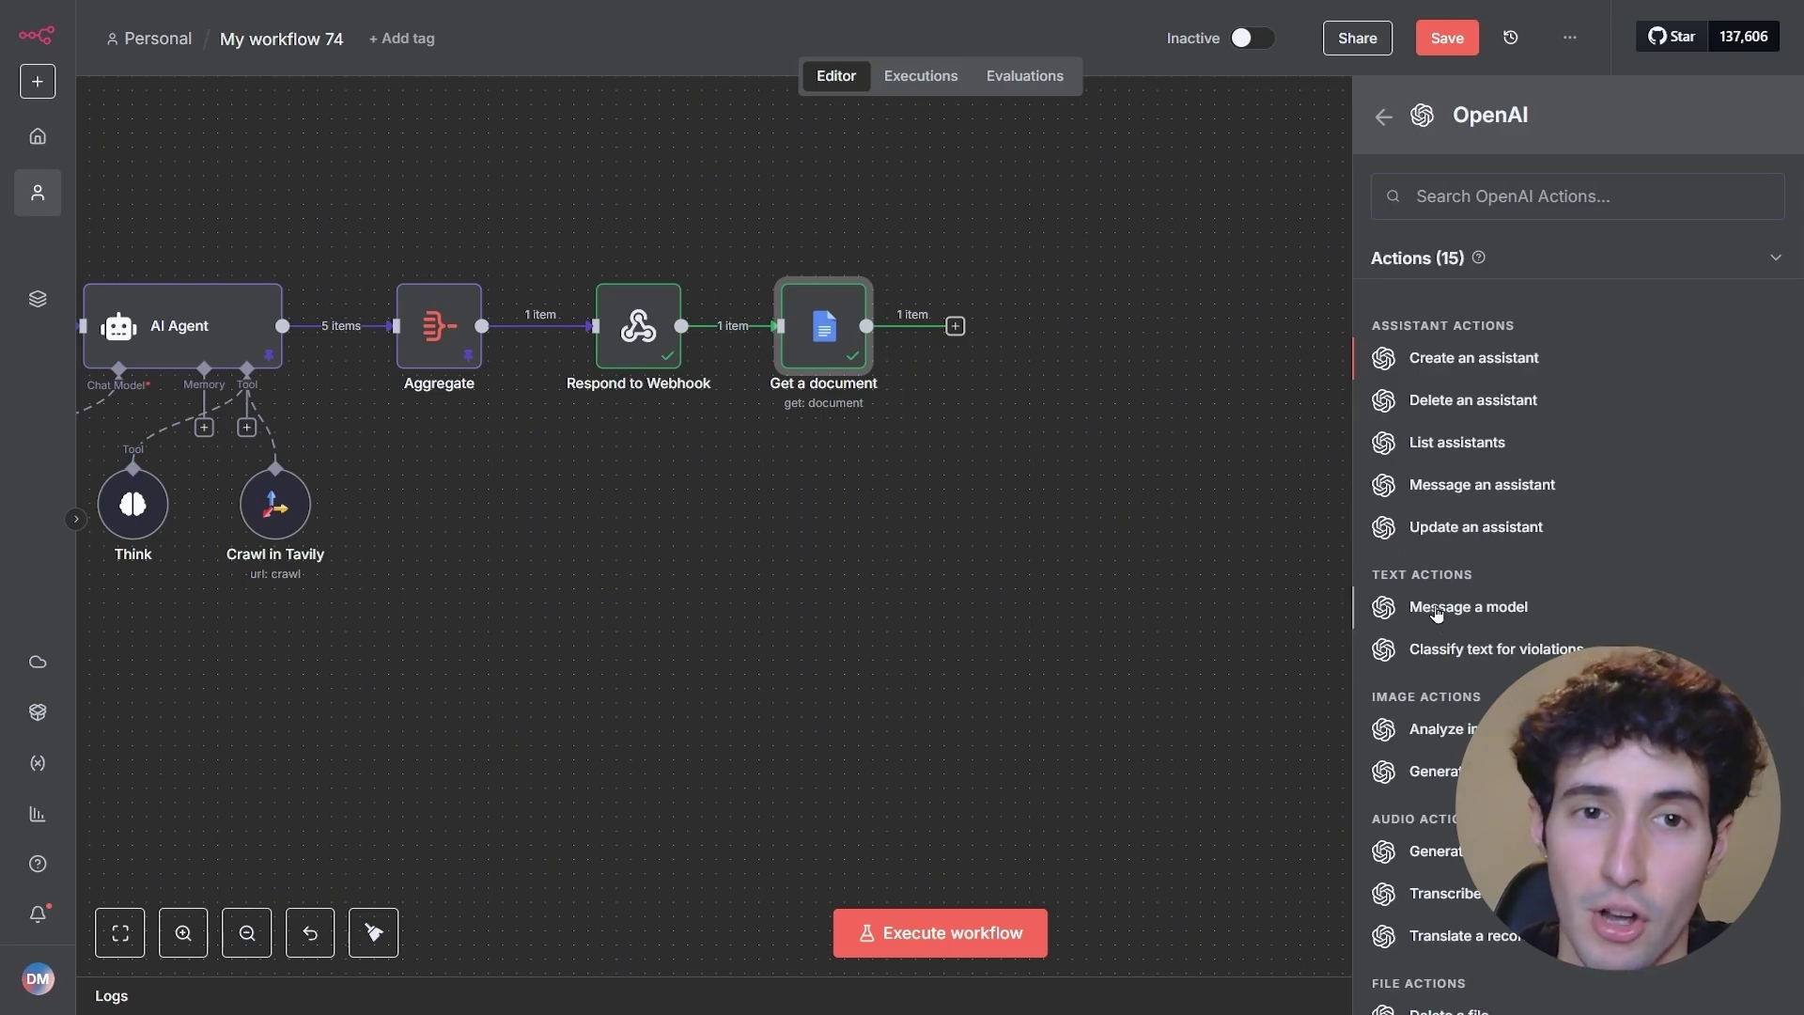
click(1436, 609)
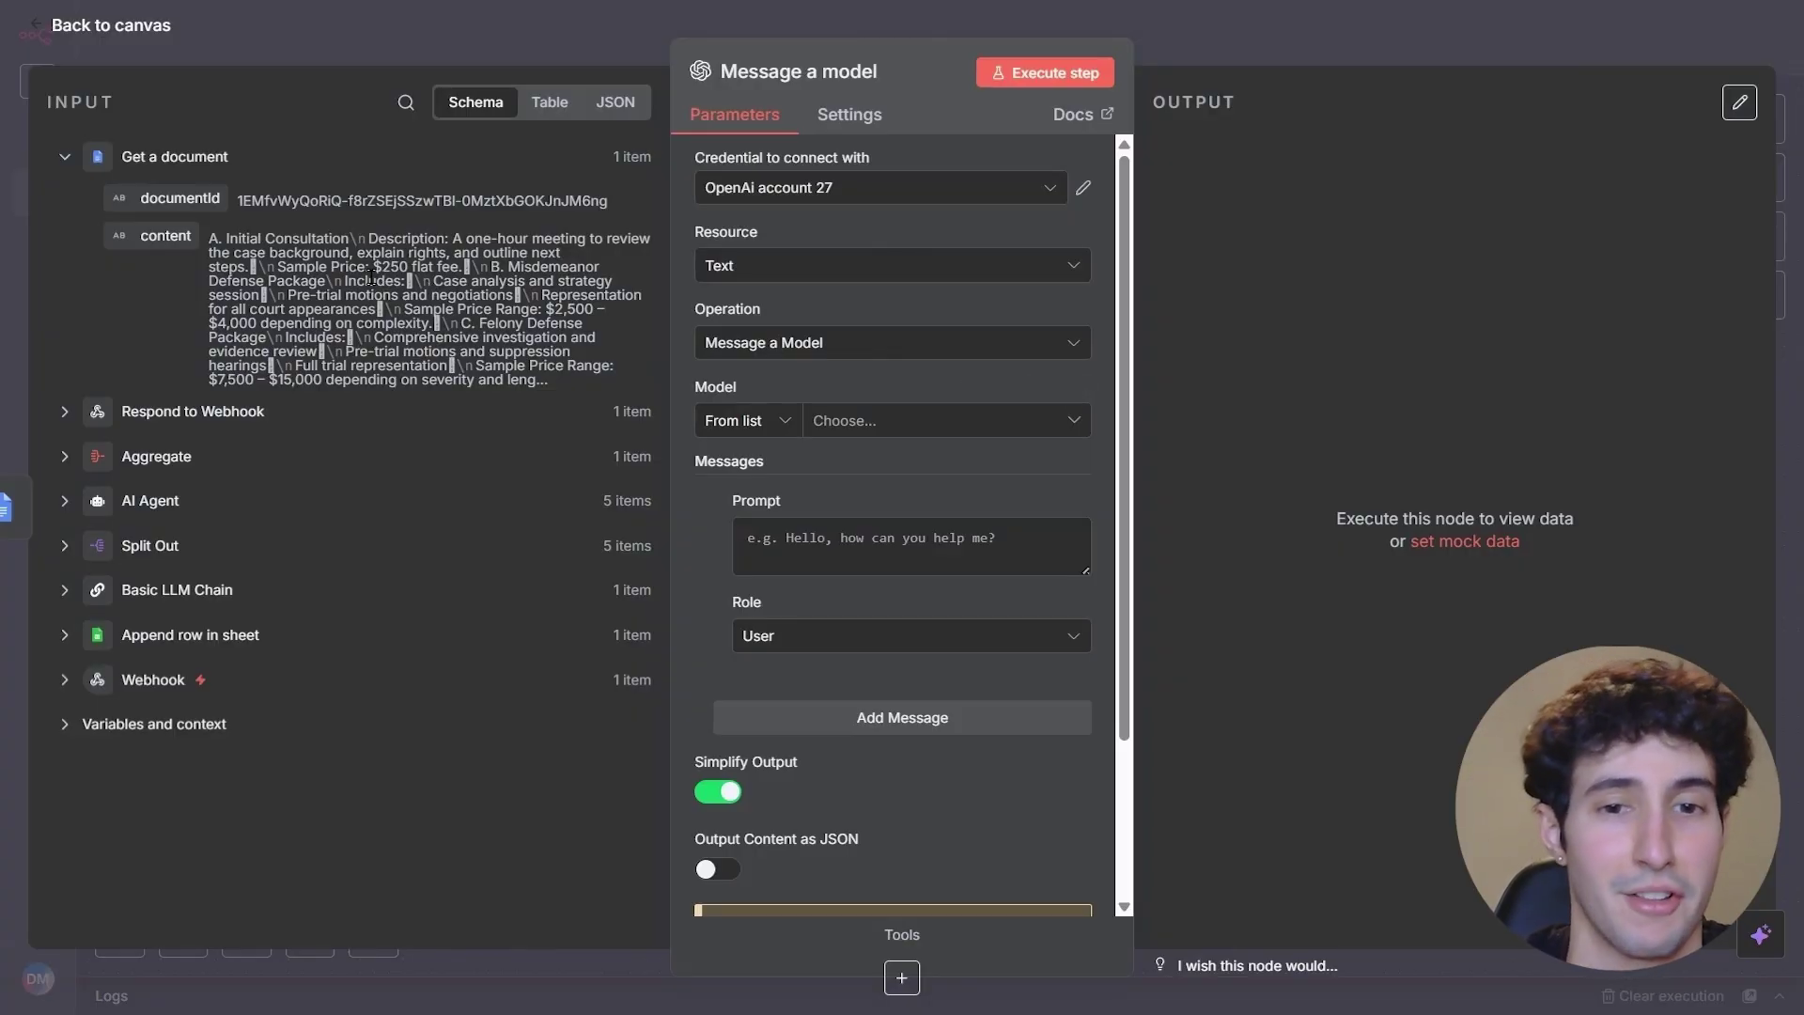
click(859, 425)
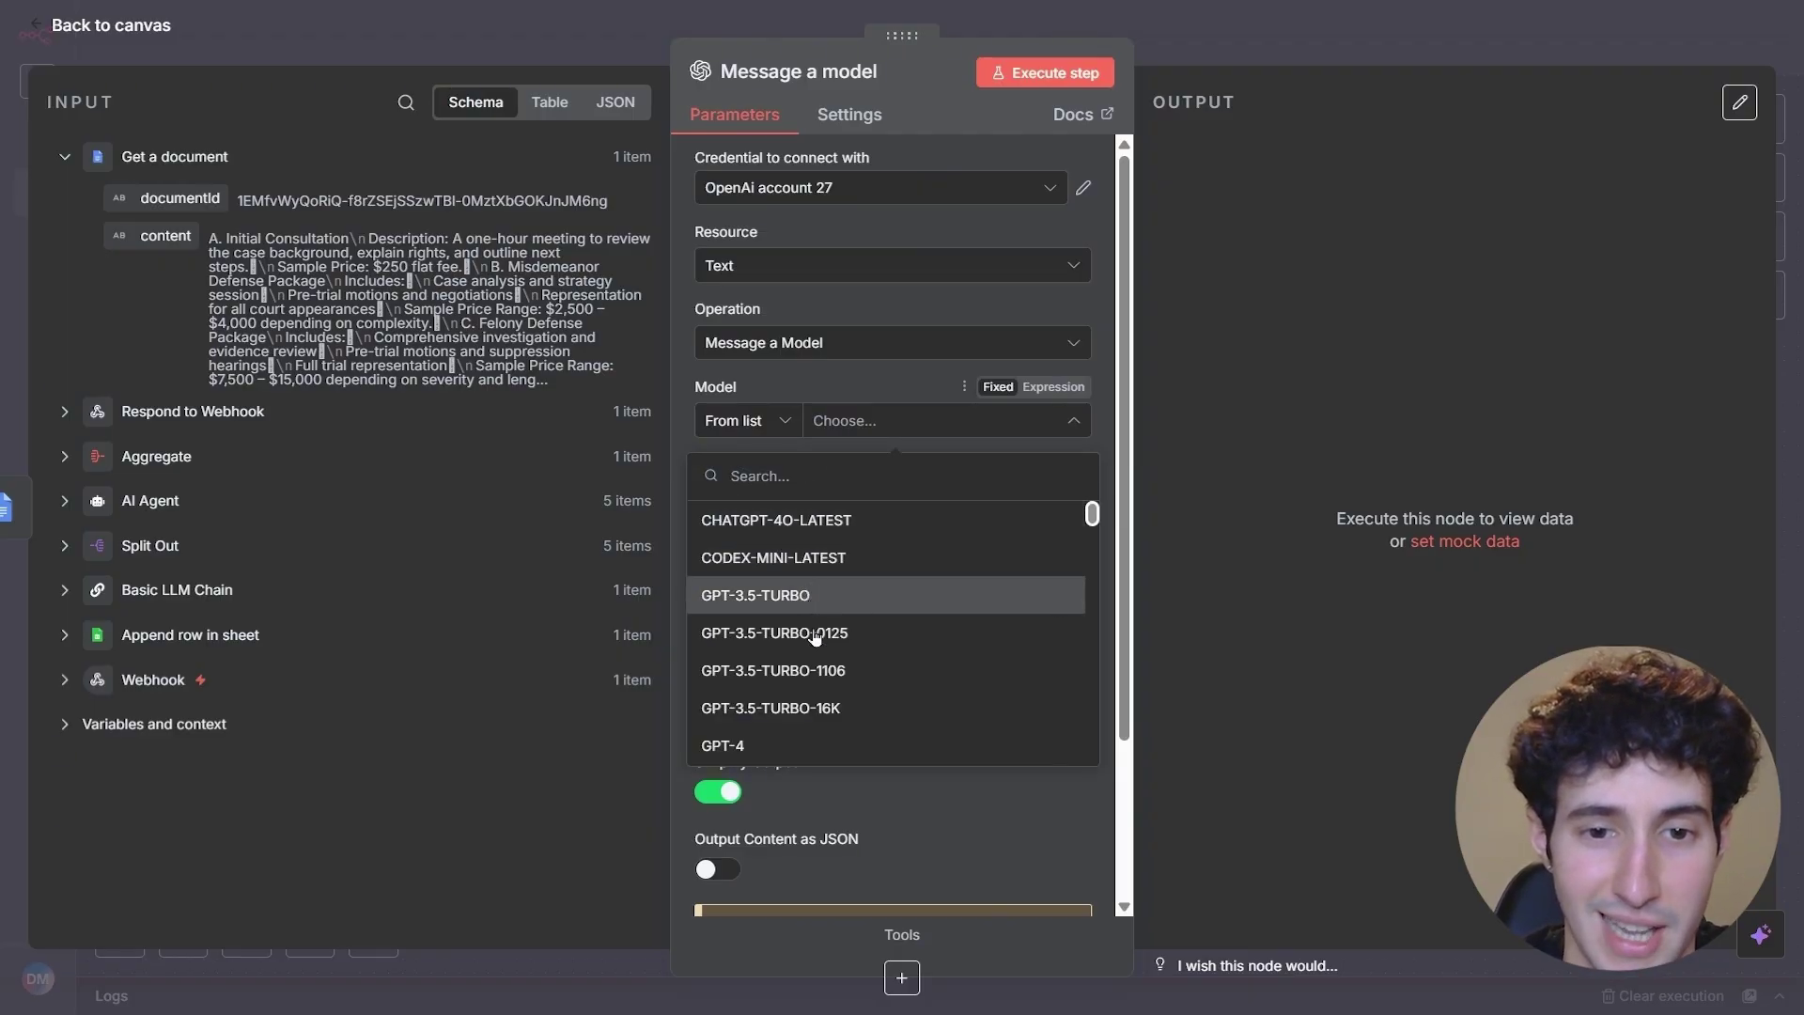
scroll(812, 639, down, 2)
click(754, 631)
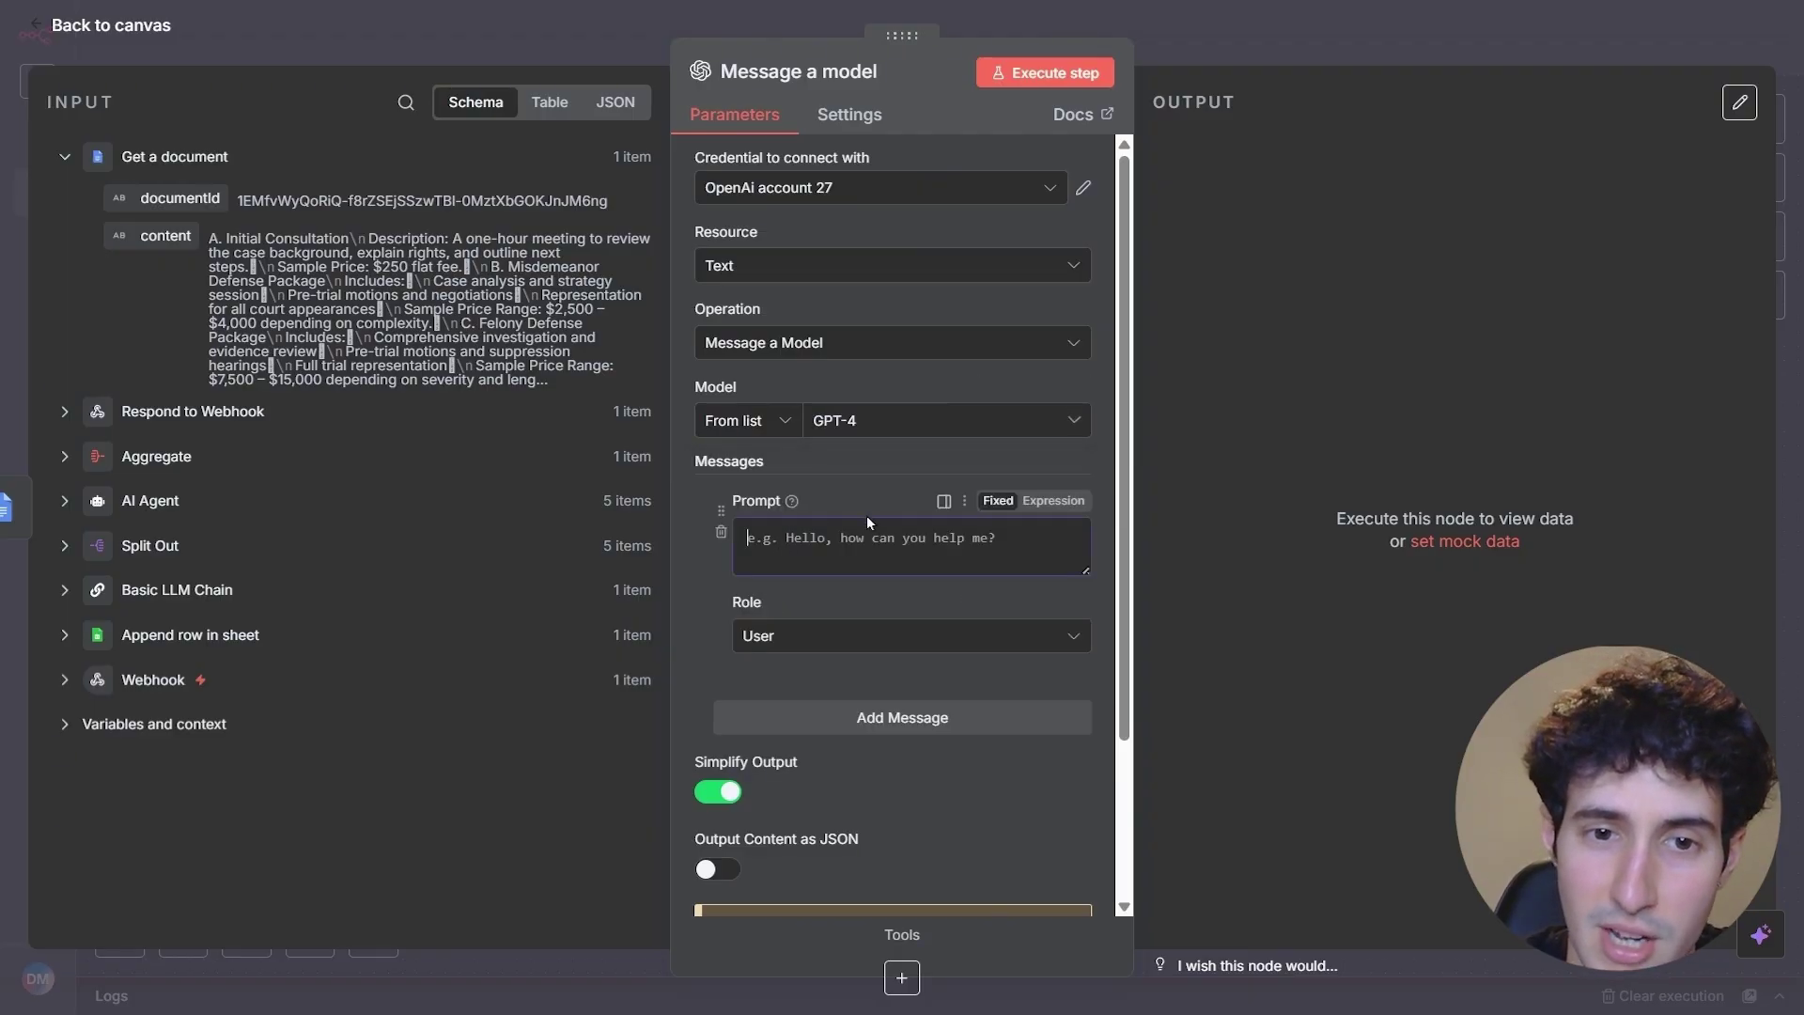
- Paste the follow-up prompt as an expression and insert the document content after 'these:'
click(1054, 500)
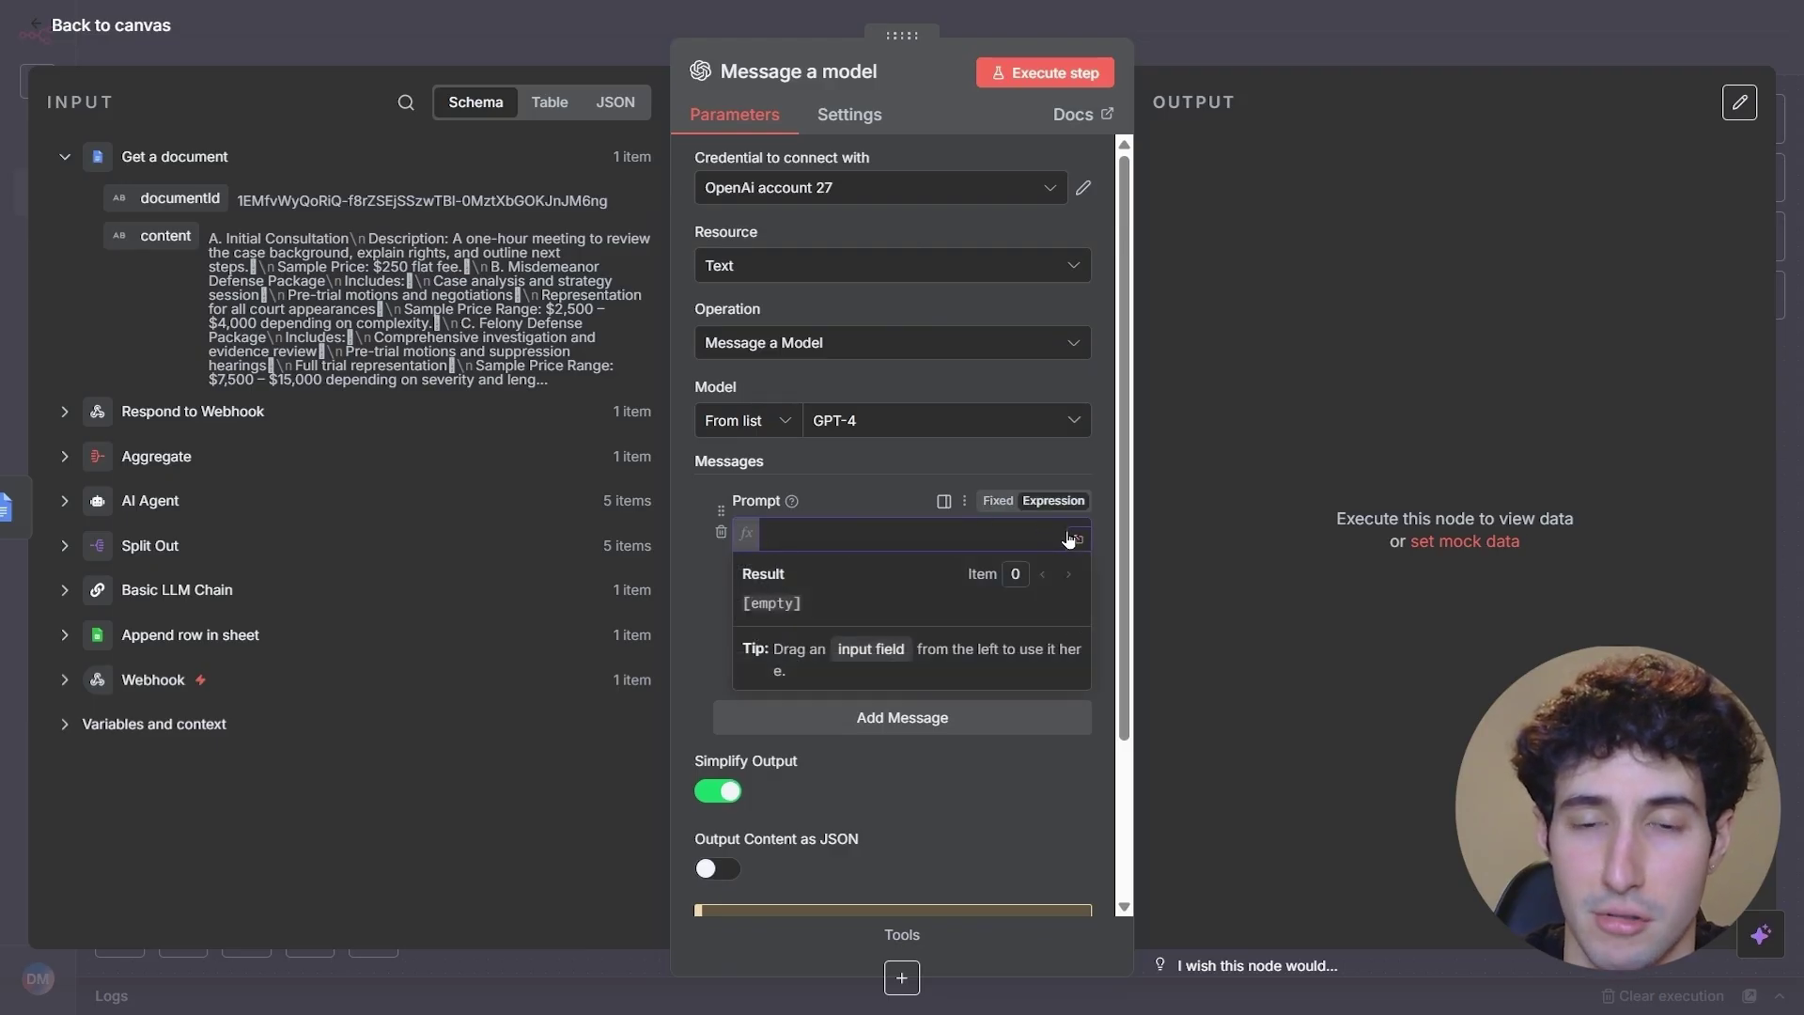
click(1076, 539)
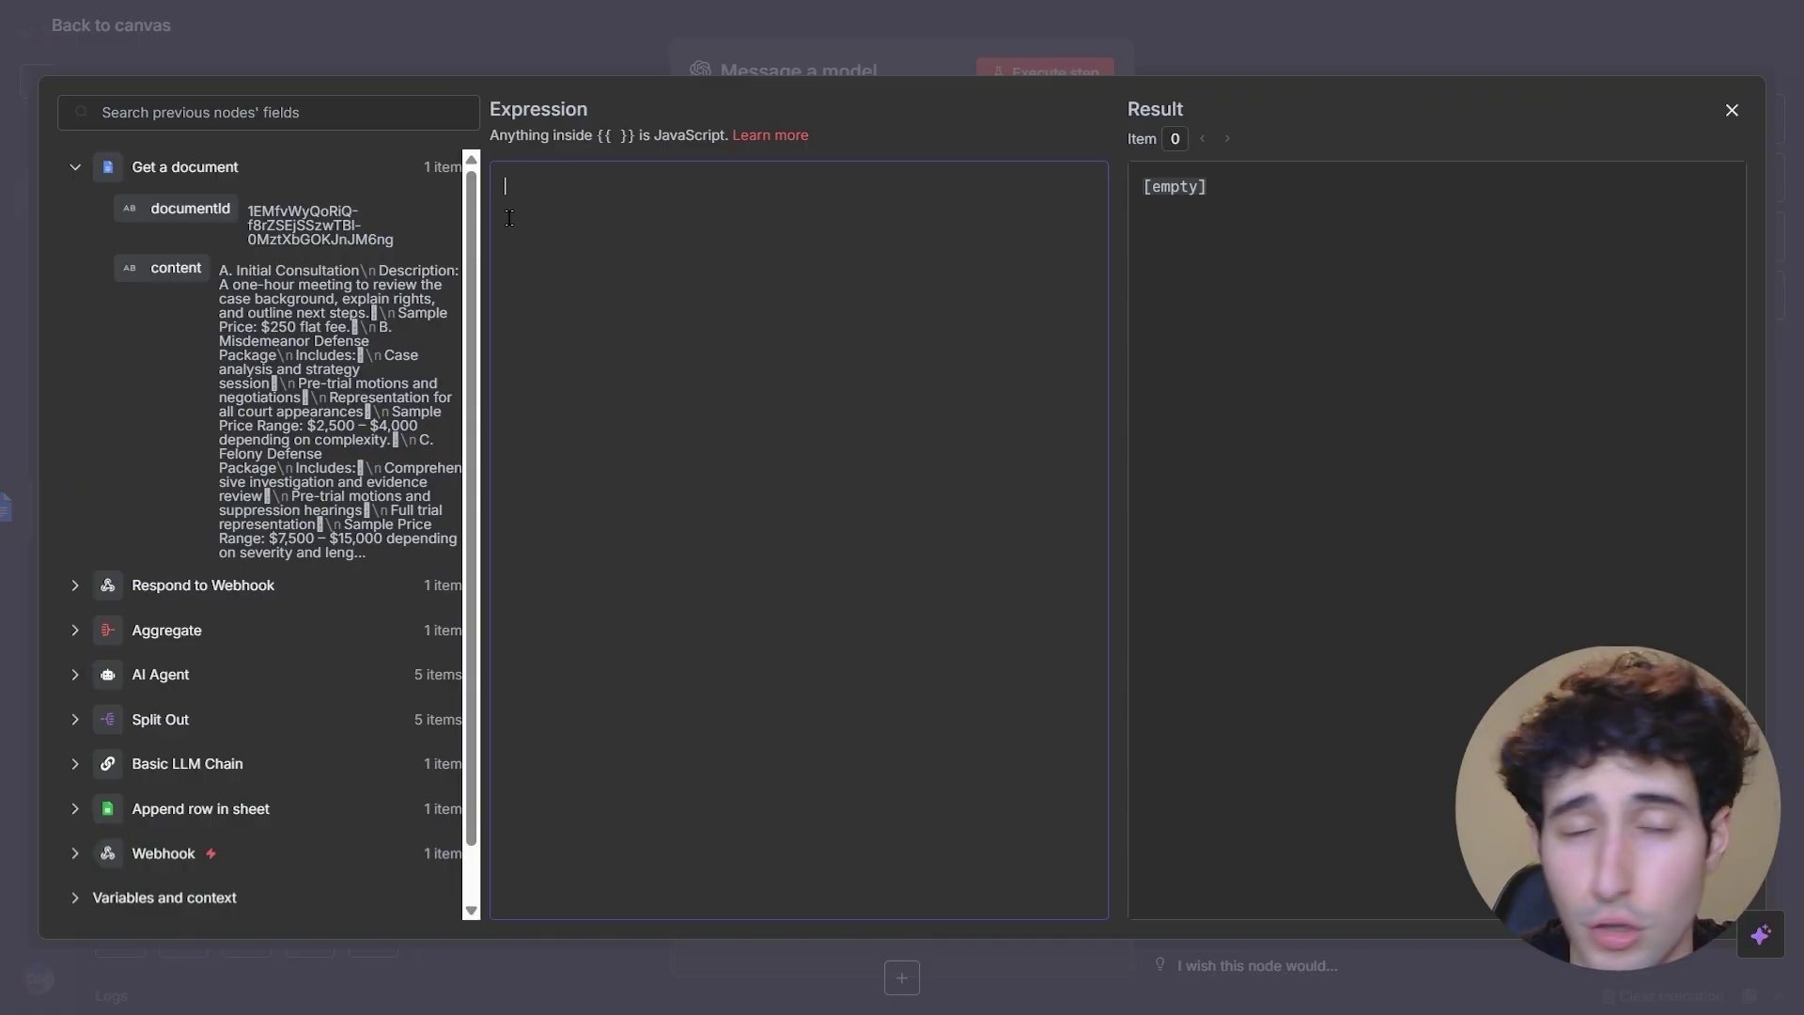
key(ctrl+v)
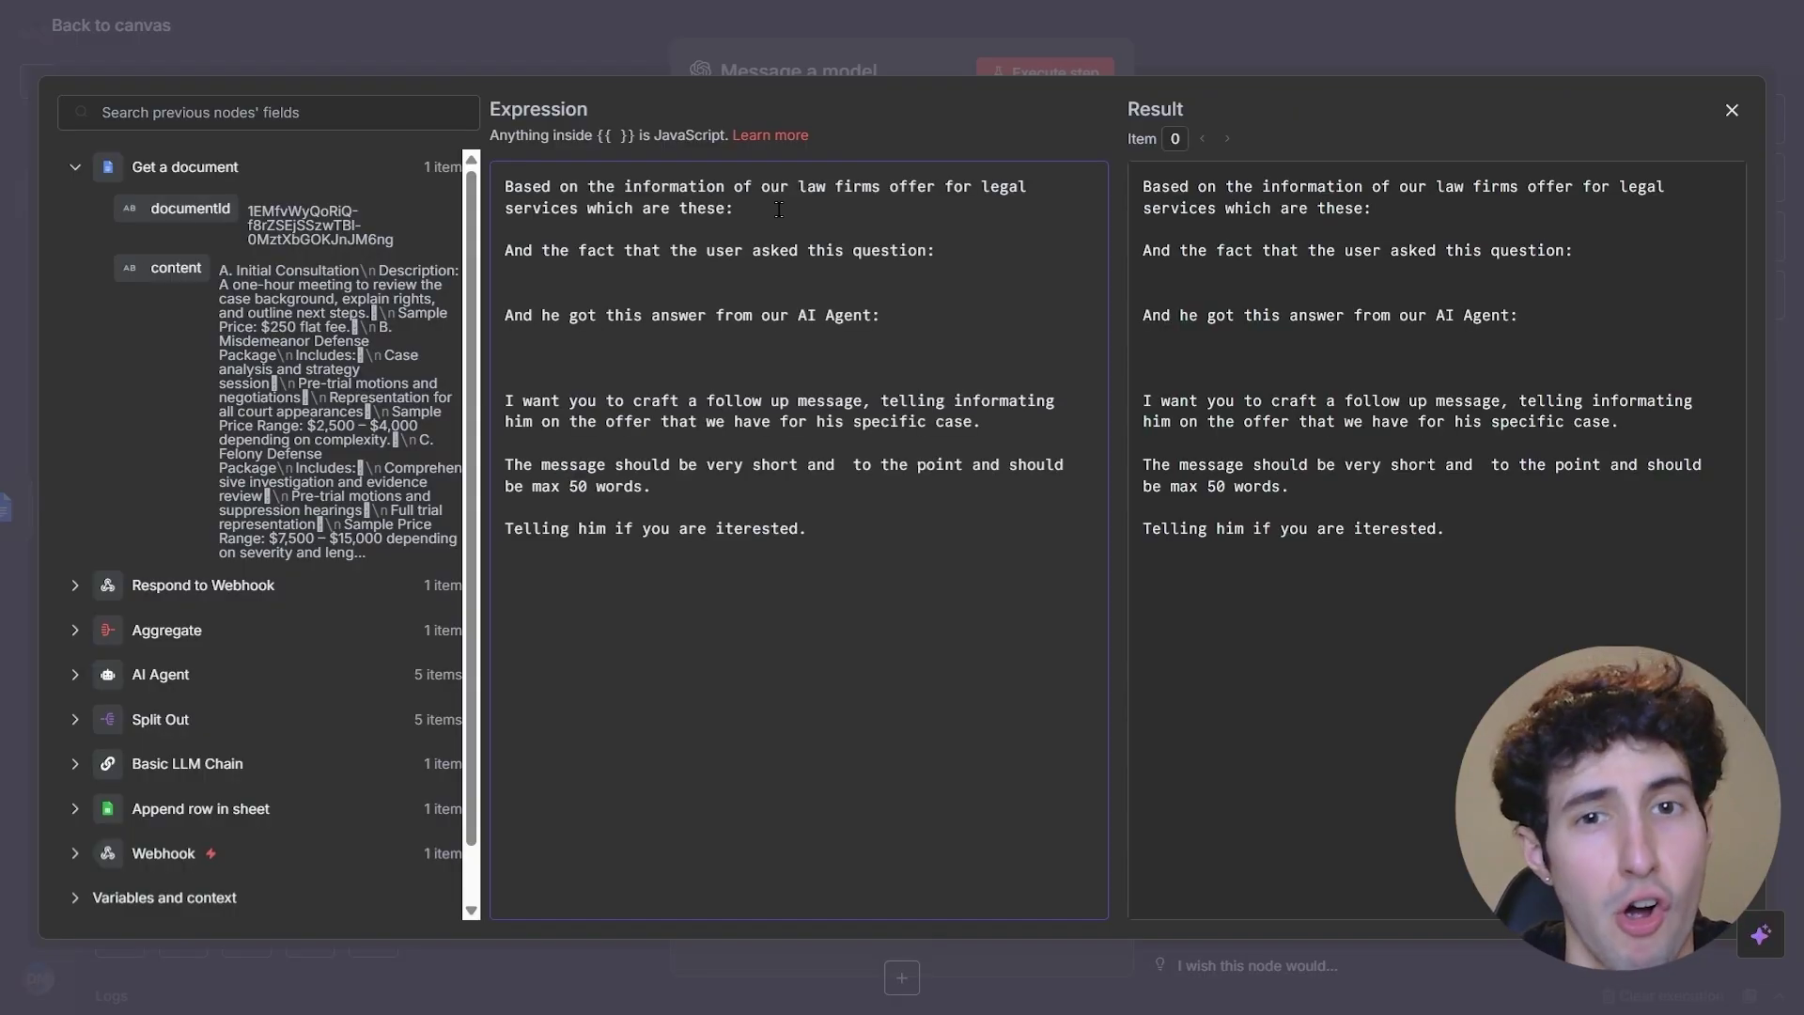
click(772, 209)
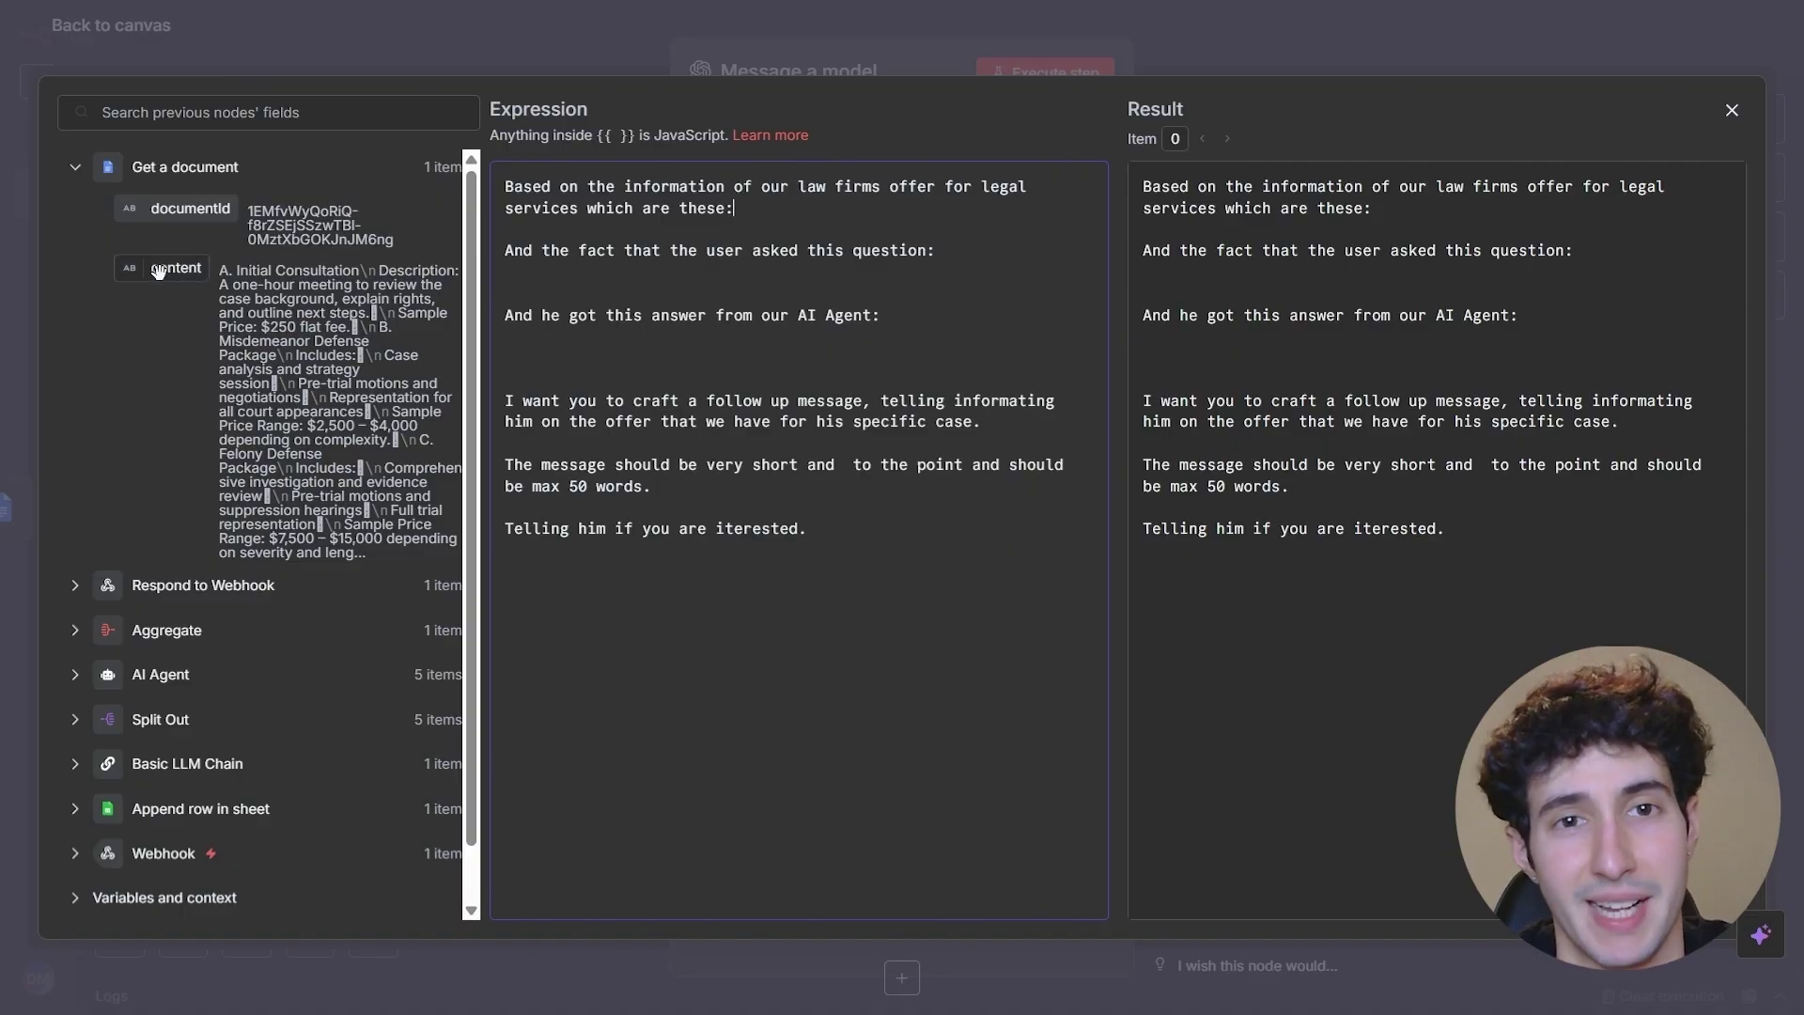
drag(157, 271, 772, 212)
- Insert the user's question from the Webhook request after 'question:' in the prompt
scroll(1407, 539, down, 5)
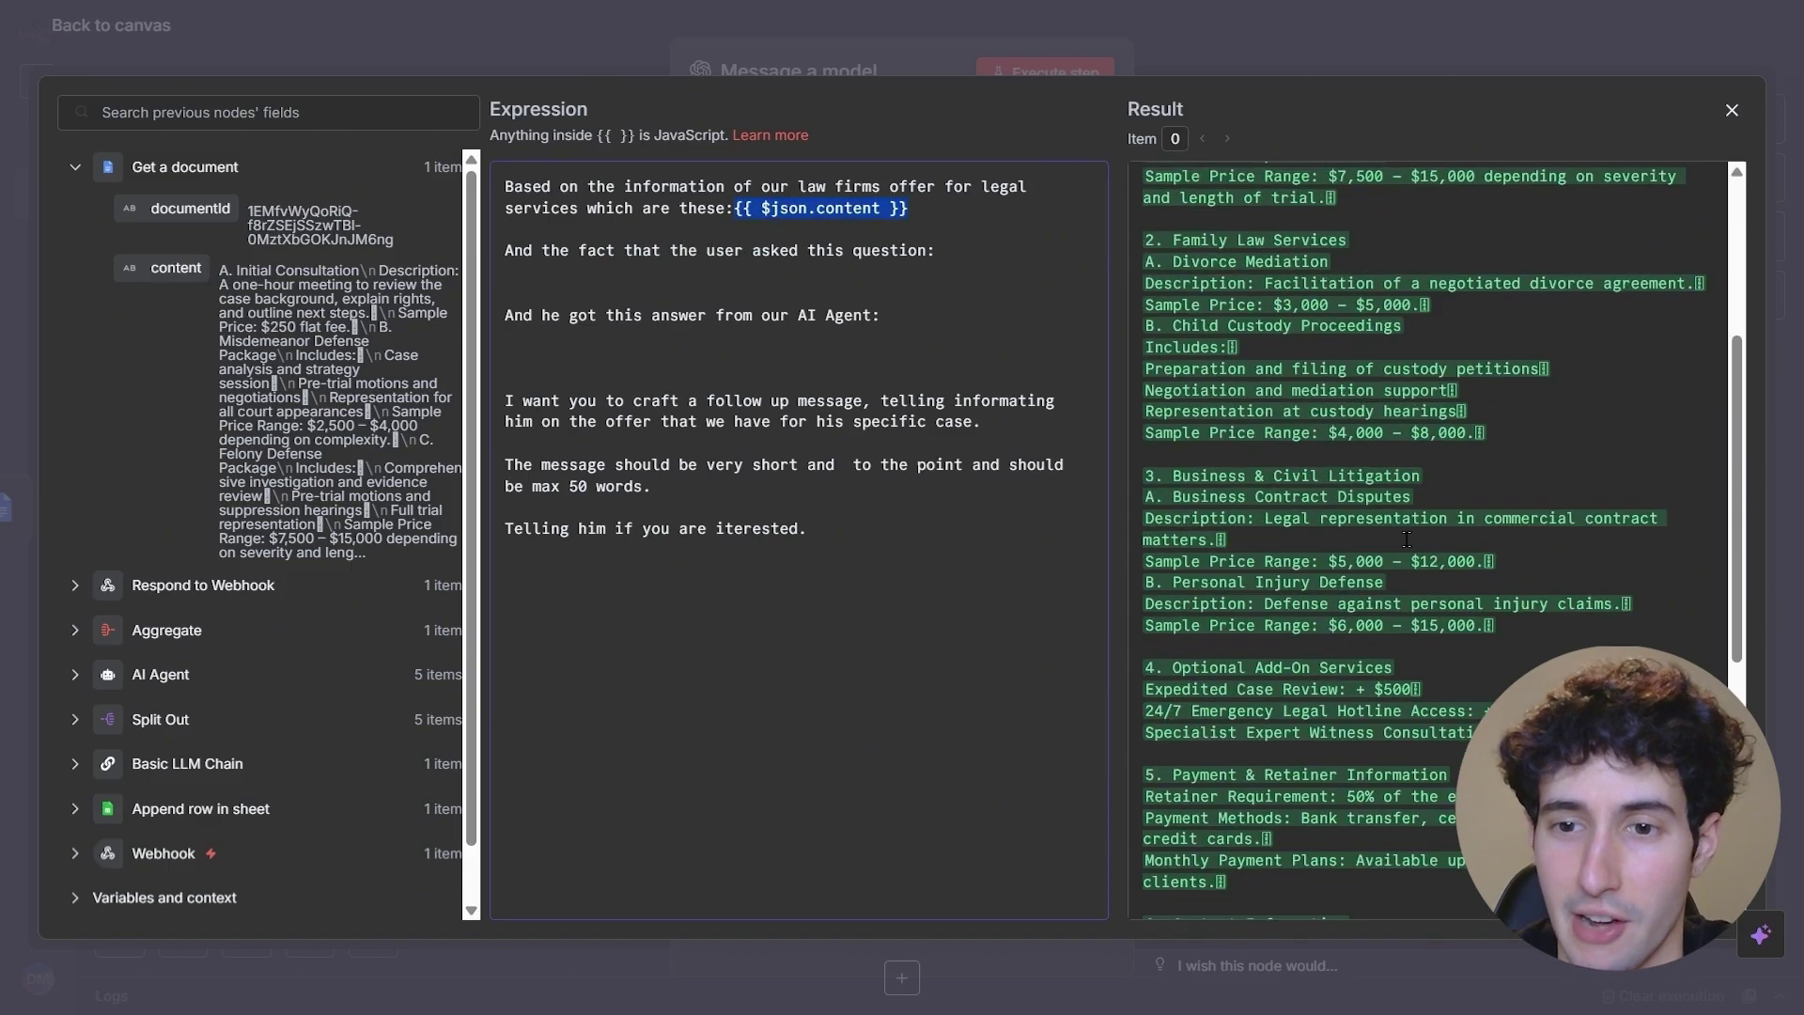
scroll(1407, 459, down, 3)
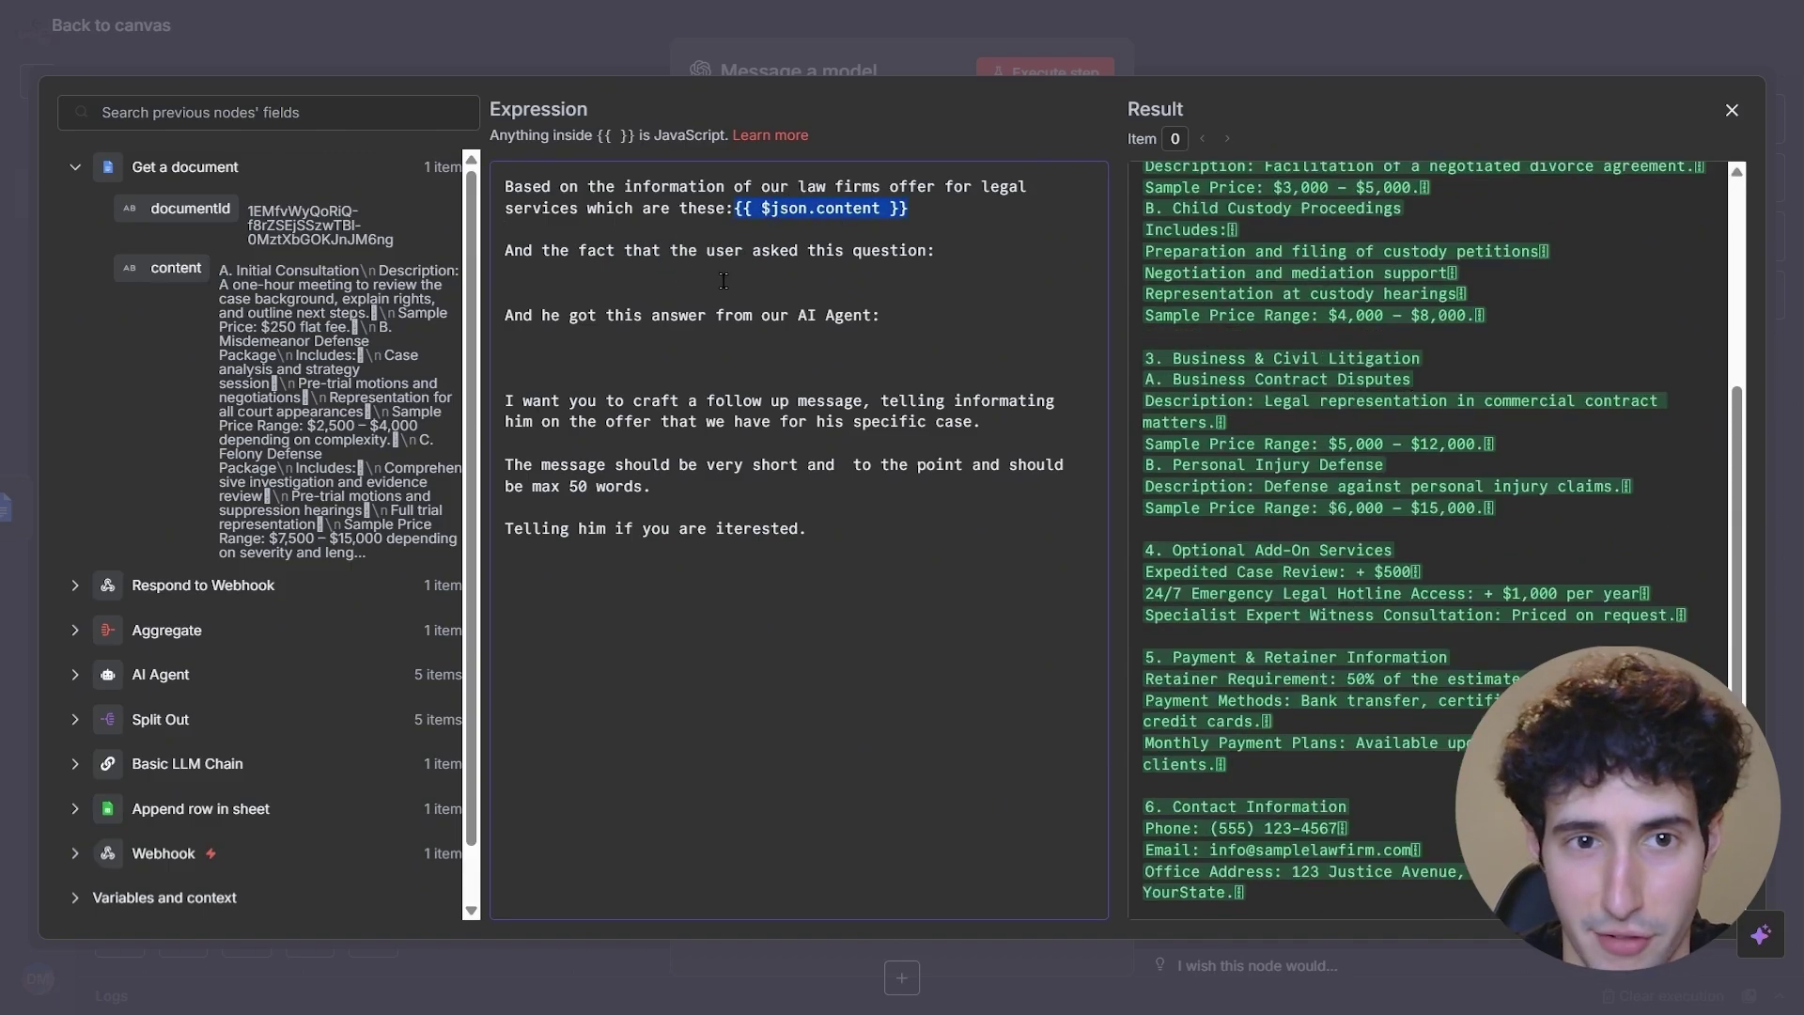
drag(523, 252, 586, 254)
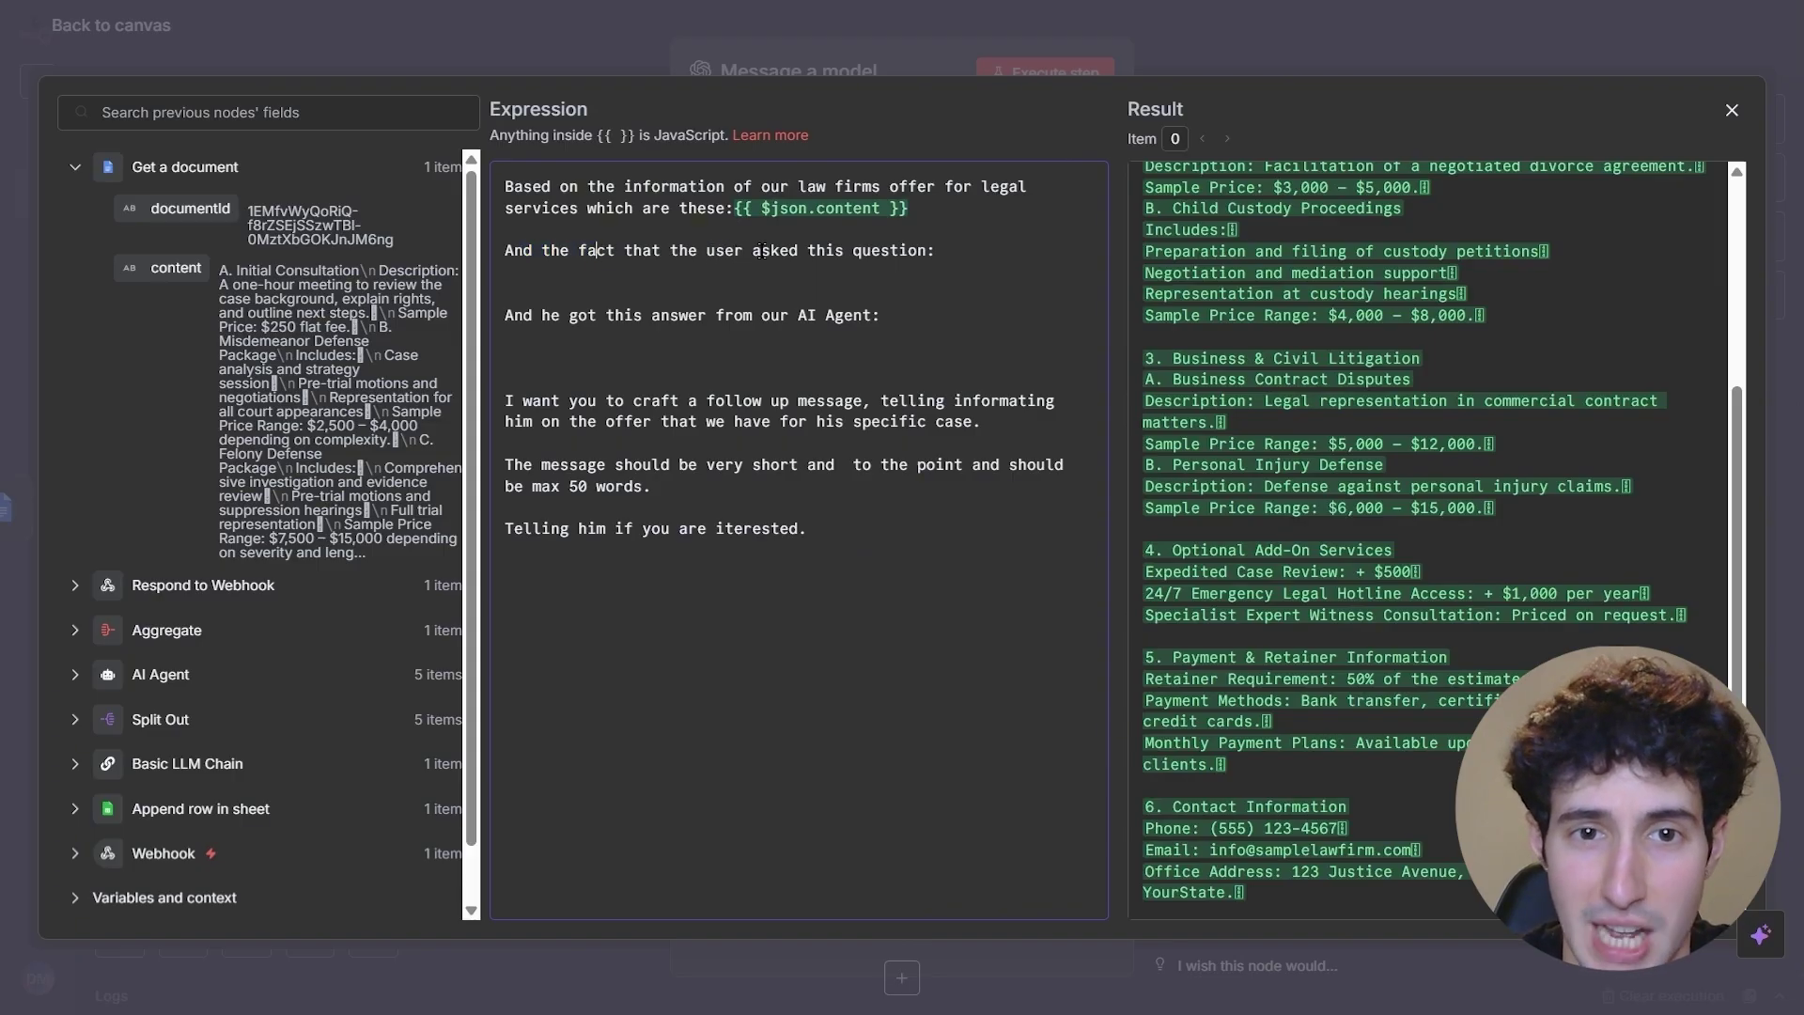
click(924, 250)
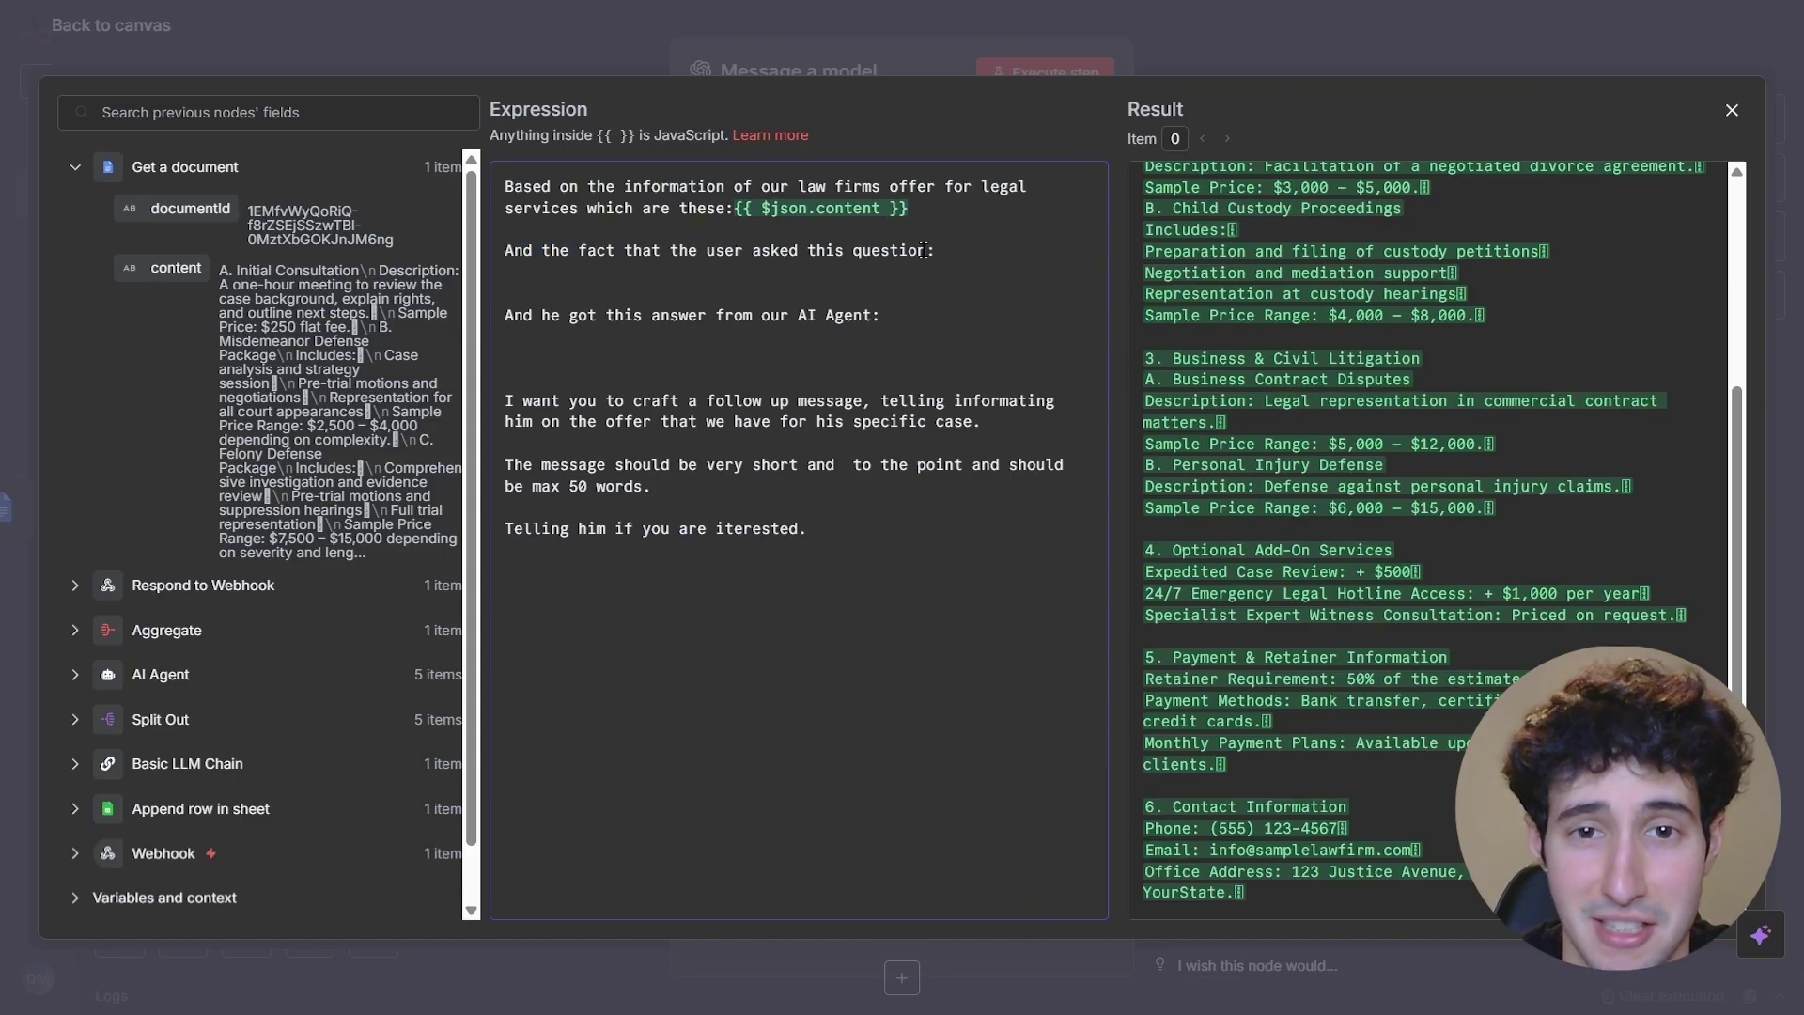
click(75, 166)
click(75, 481)
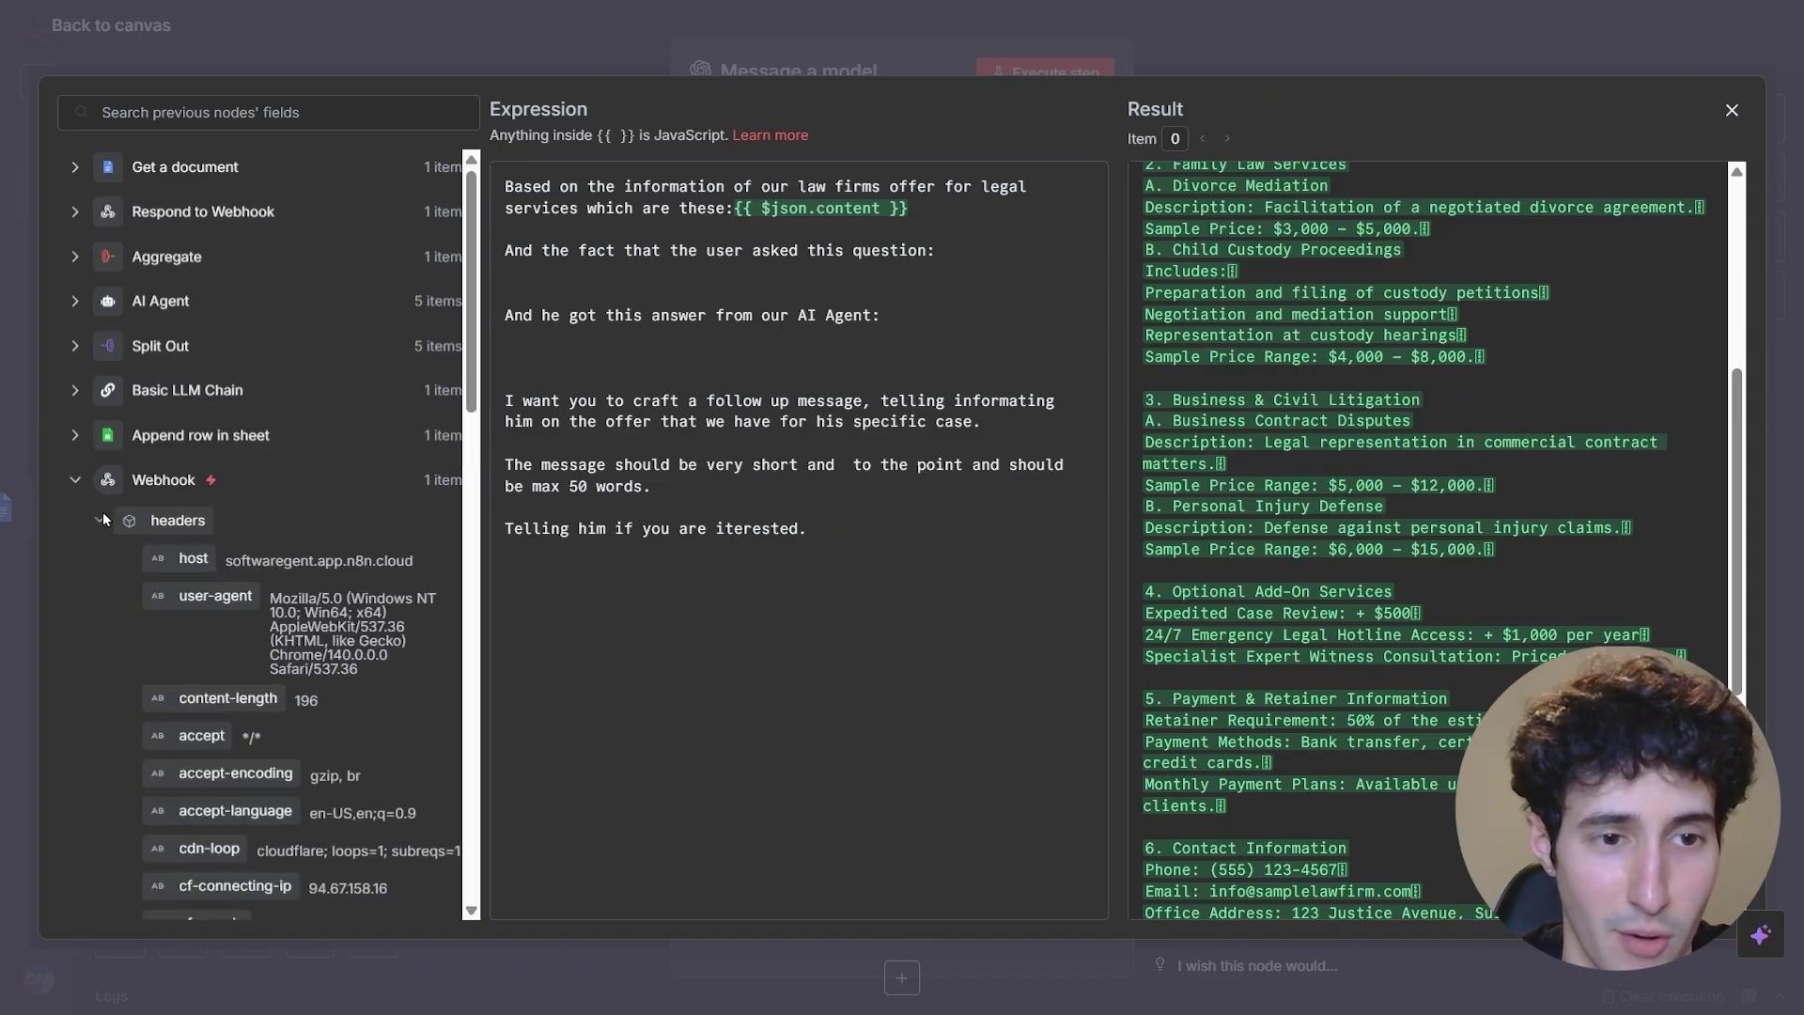
scroll(271, 500, down, 15)
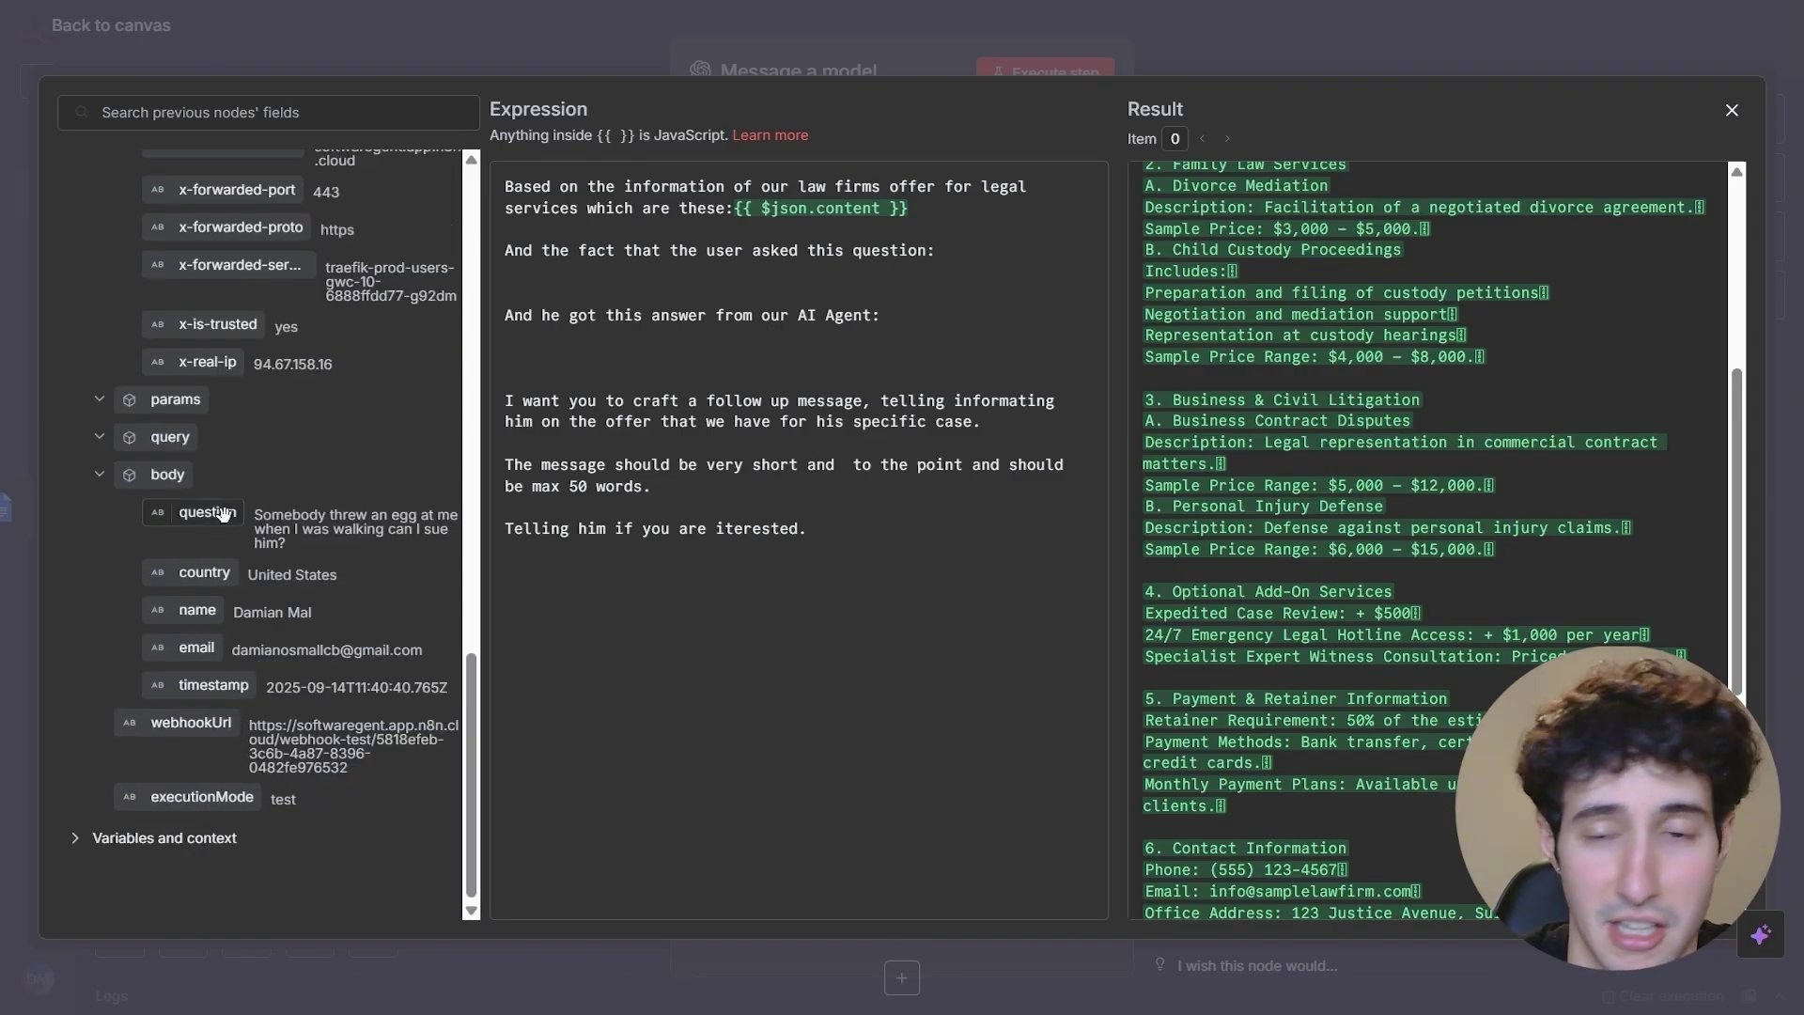
drag(223, 512, 936, 256)
- Insert the Aggregate node's combined agent answer after 'our AI Agent:' in the prompt
click(925, 321)
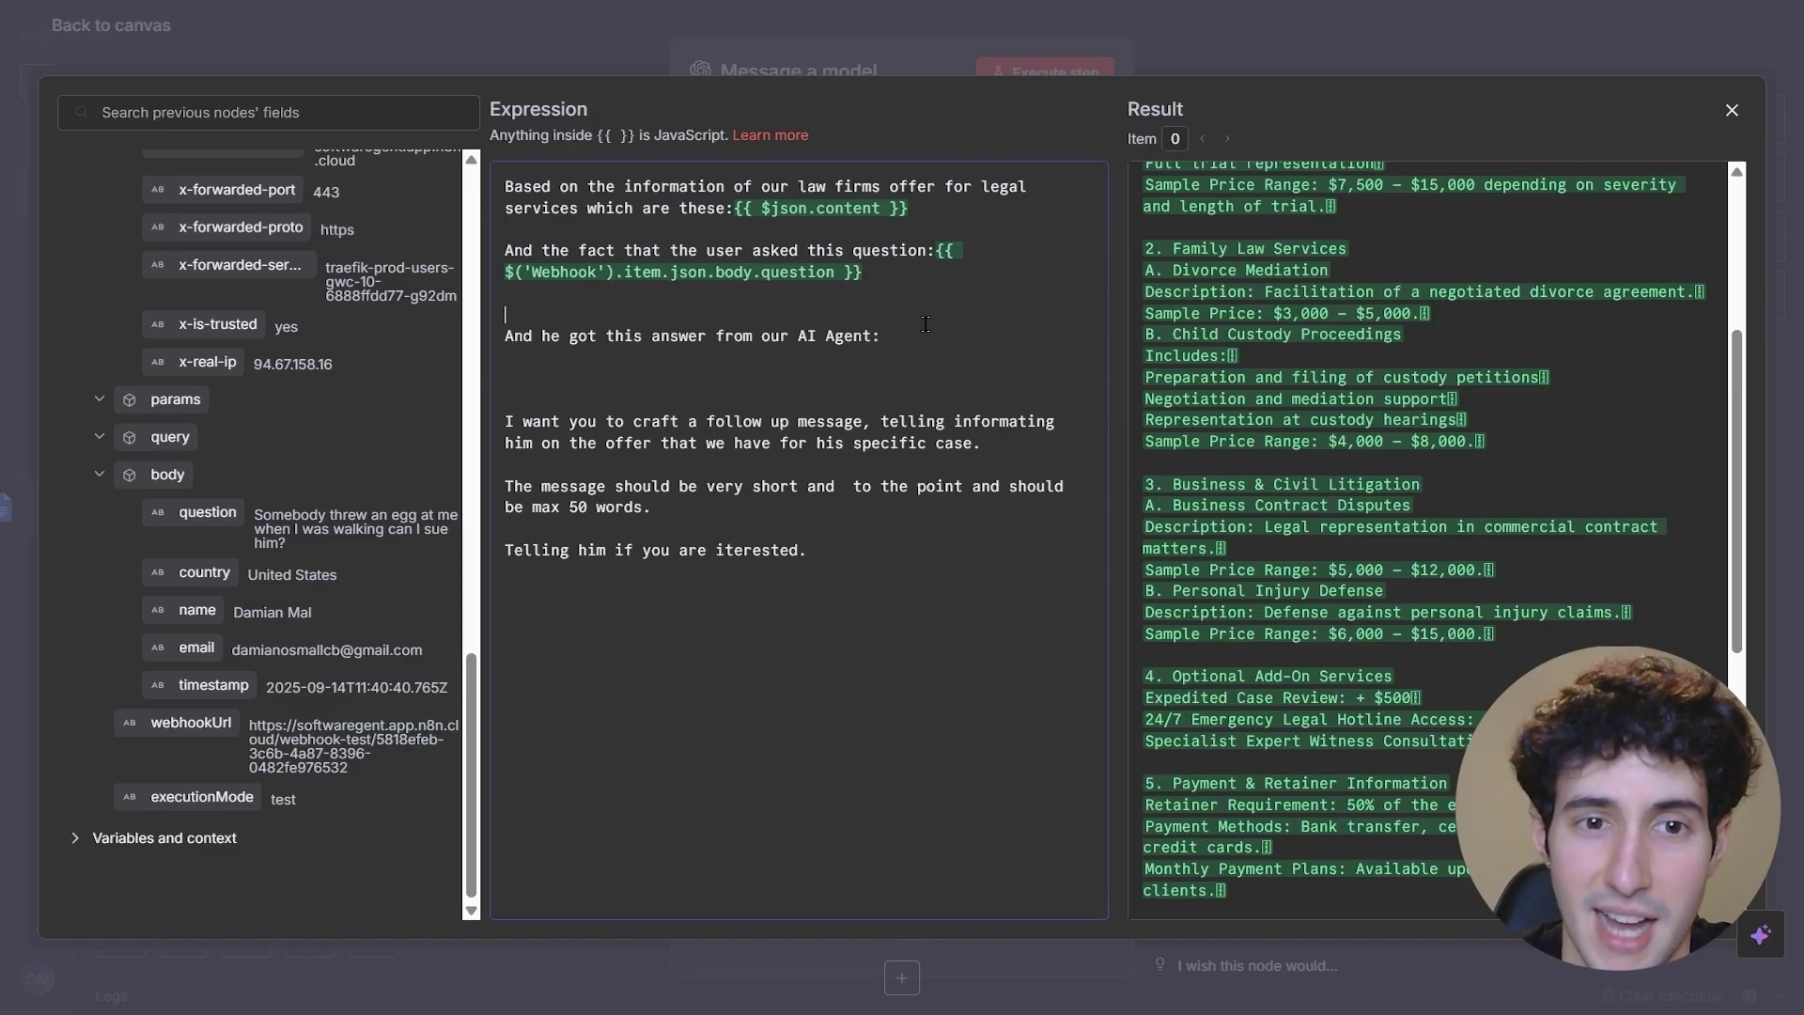
click(635, 336)
click(881, 339)
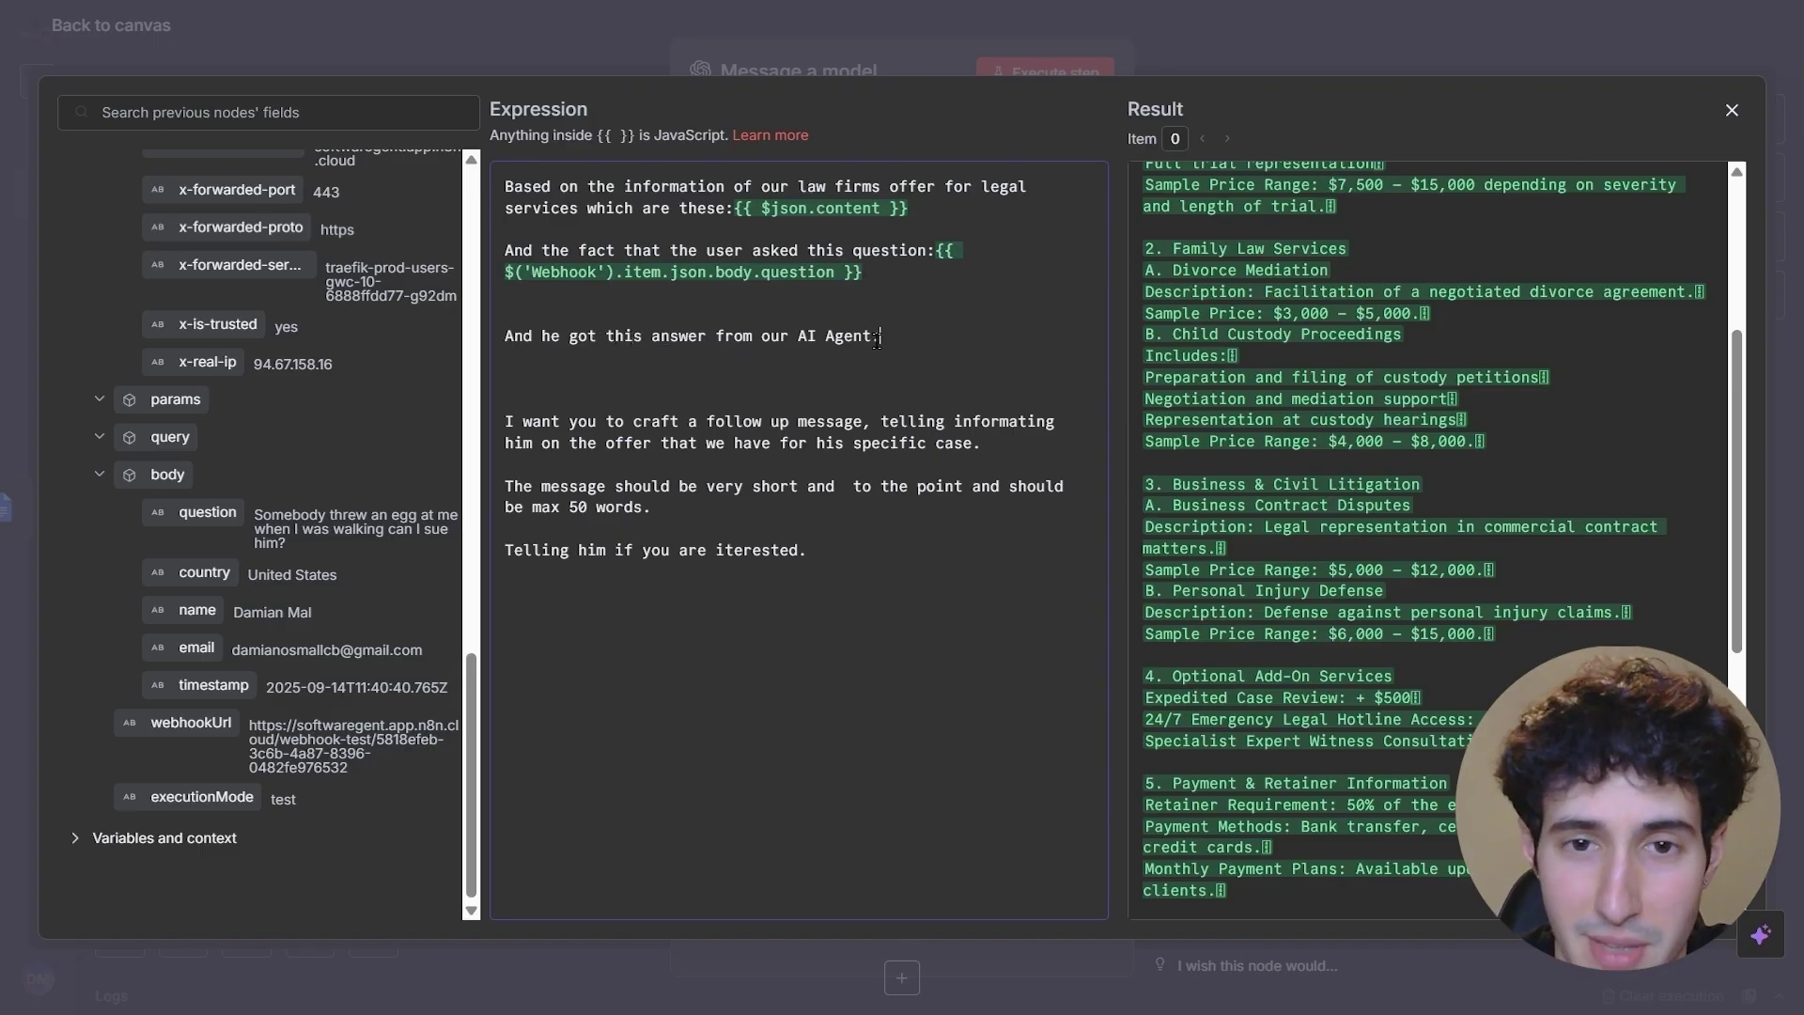
scroll(175, 376, up, 10)
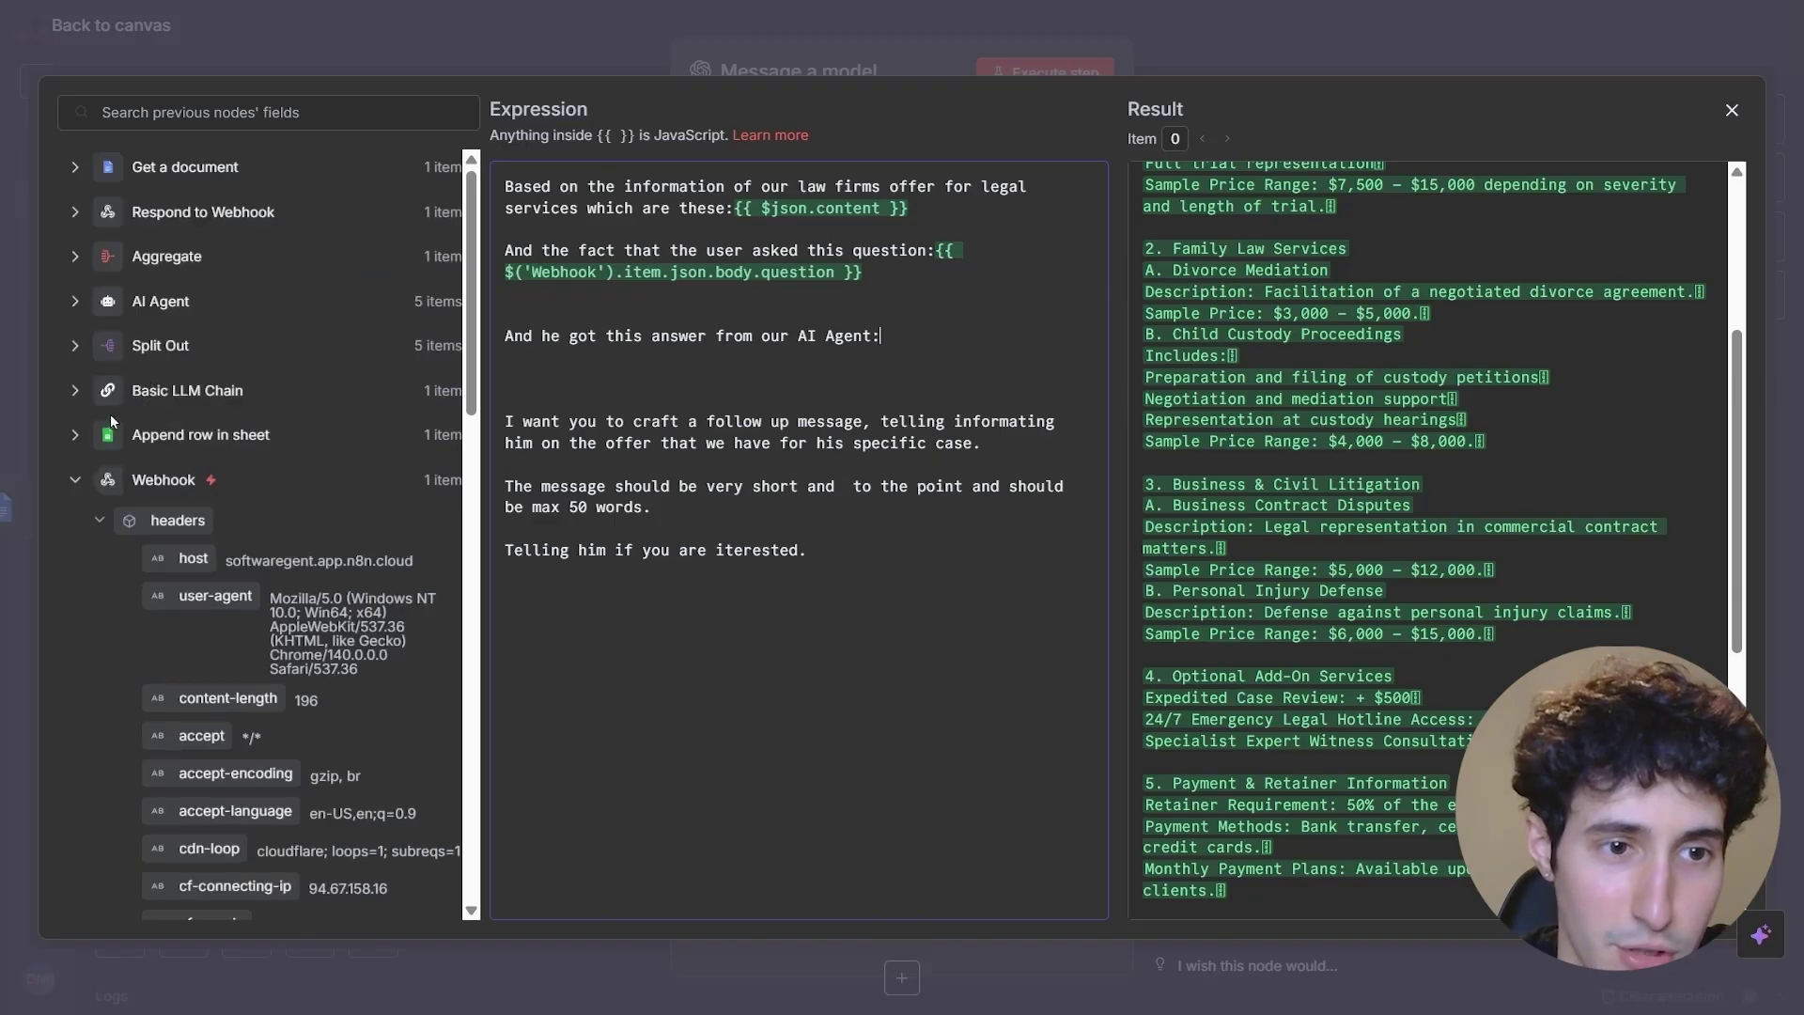
drag(227, 345, 353, 543)
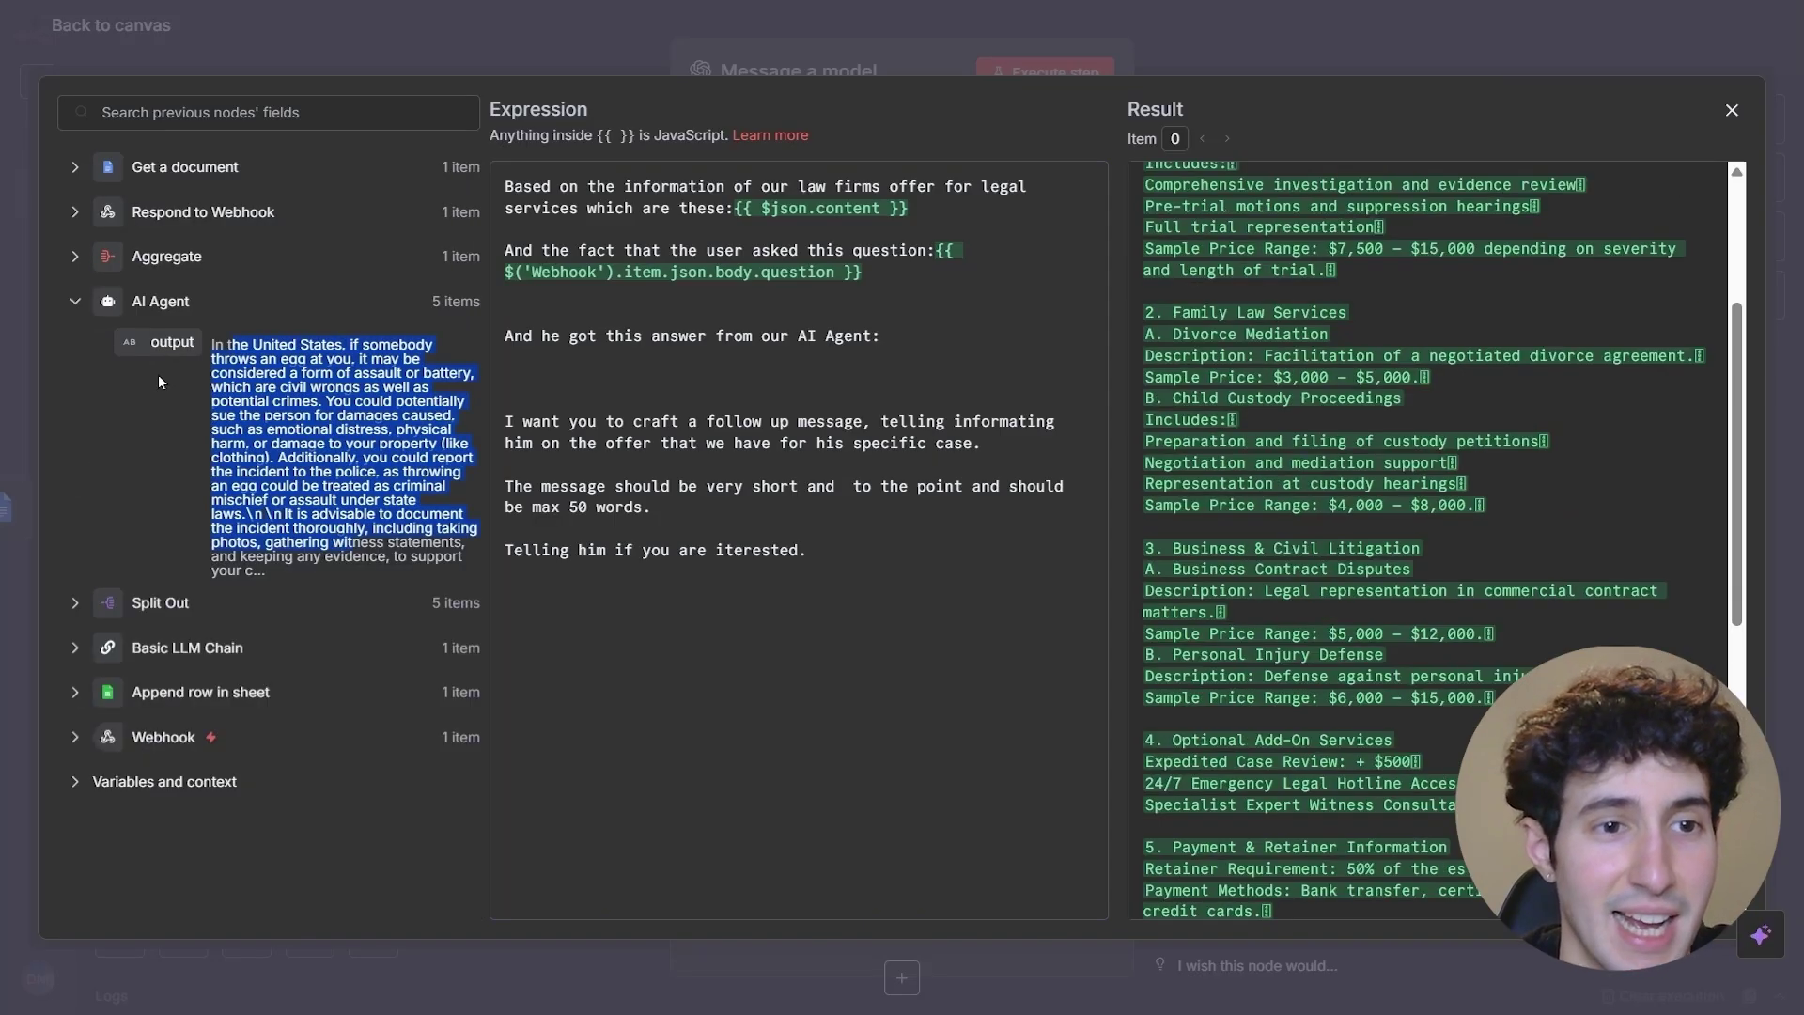
drag(432, 316, 479, 304)
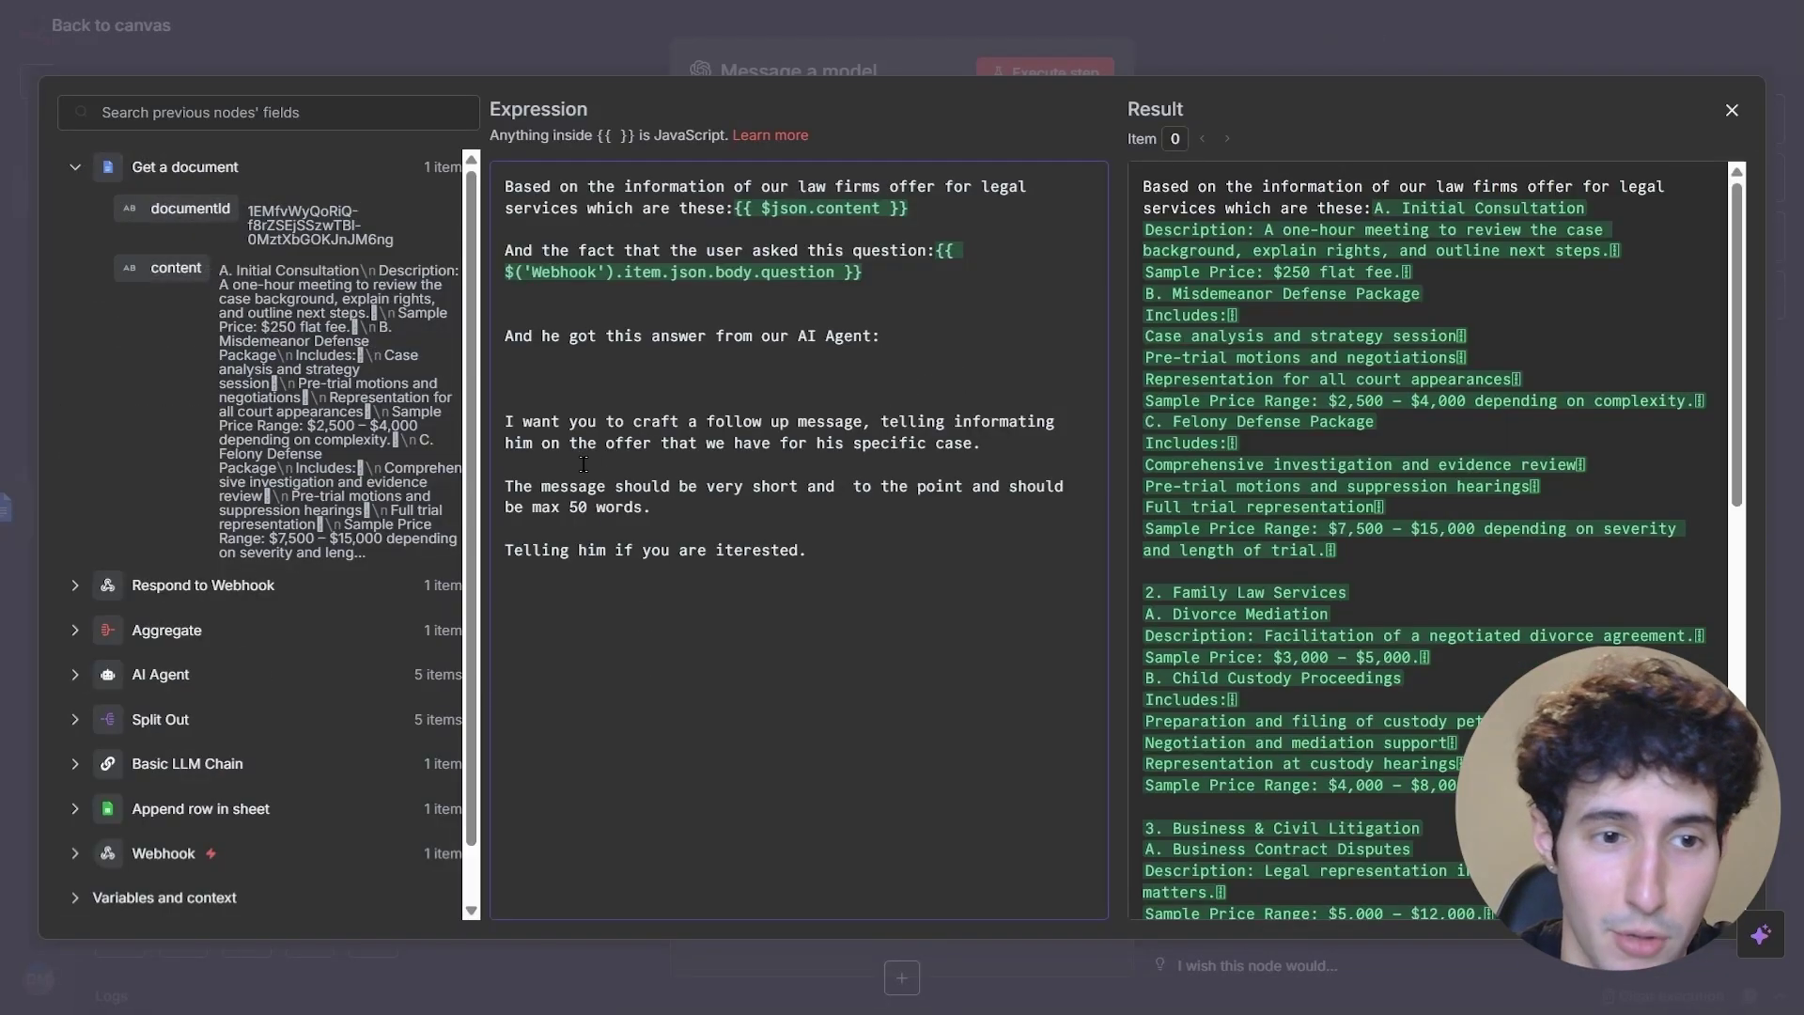
click(78, 630)
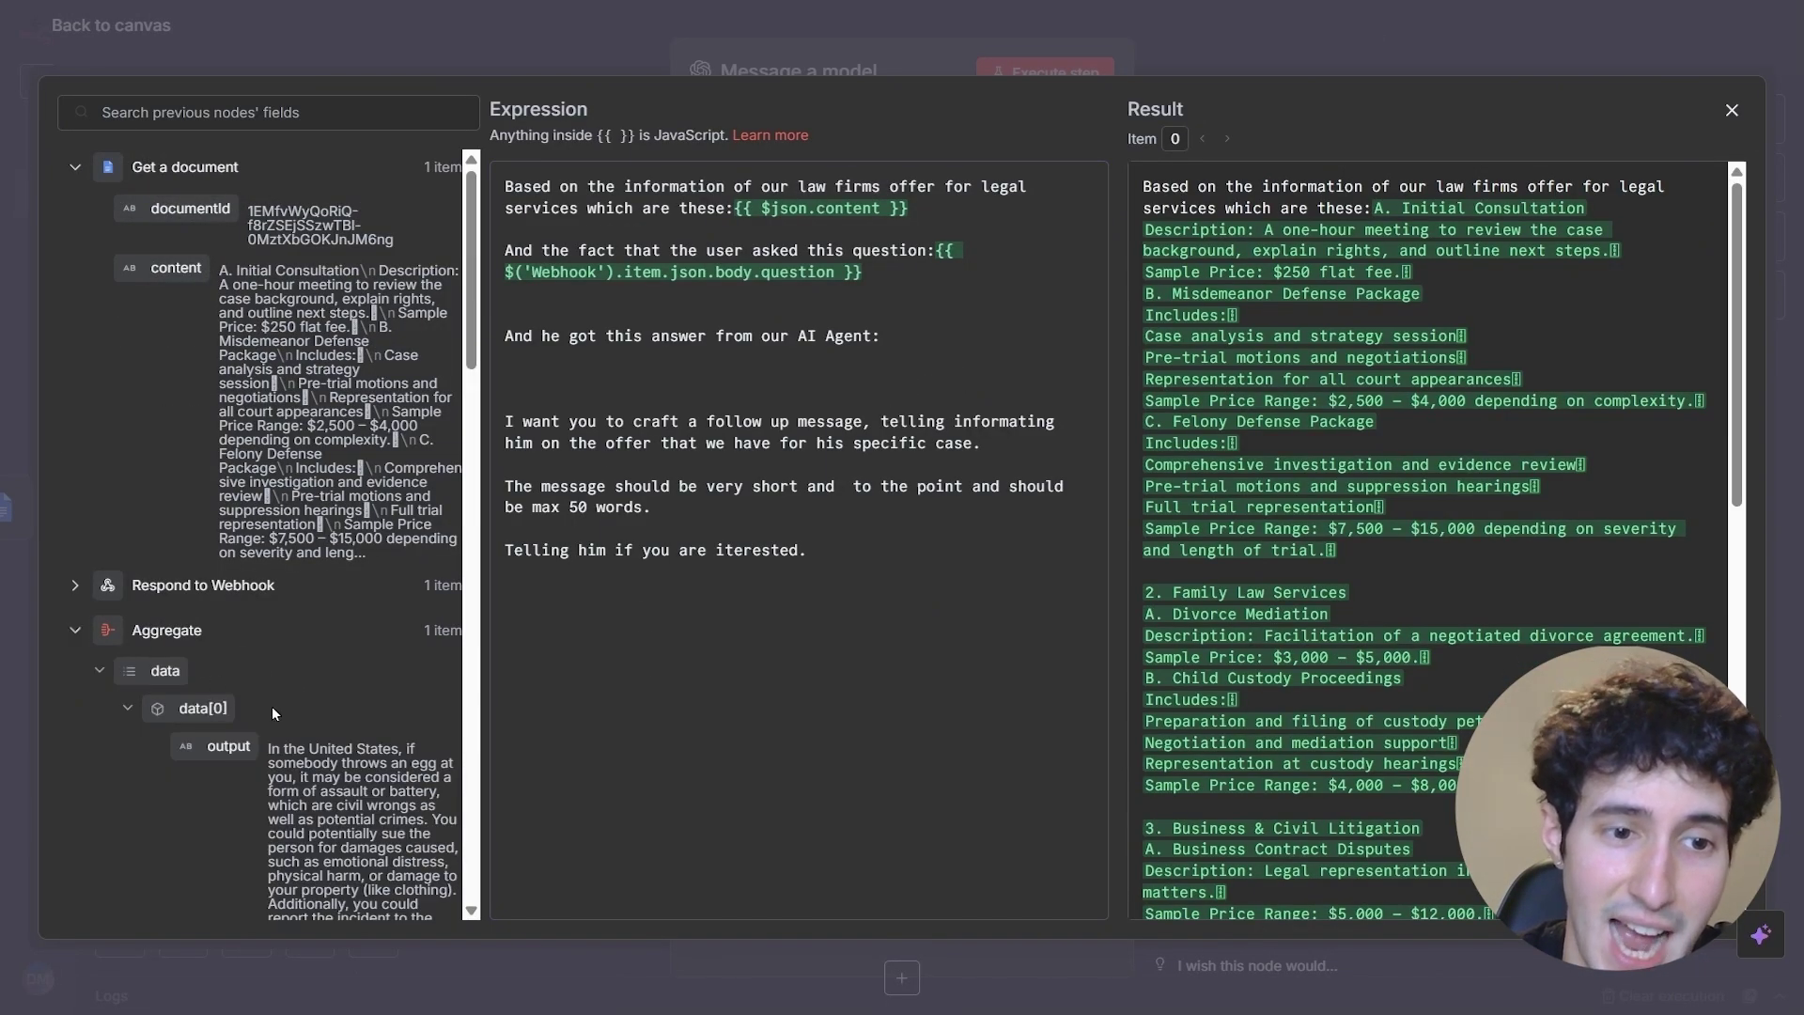
scroll(277, 658, down, 2)
scroll(280, 653, down, 2)
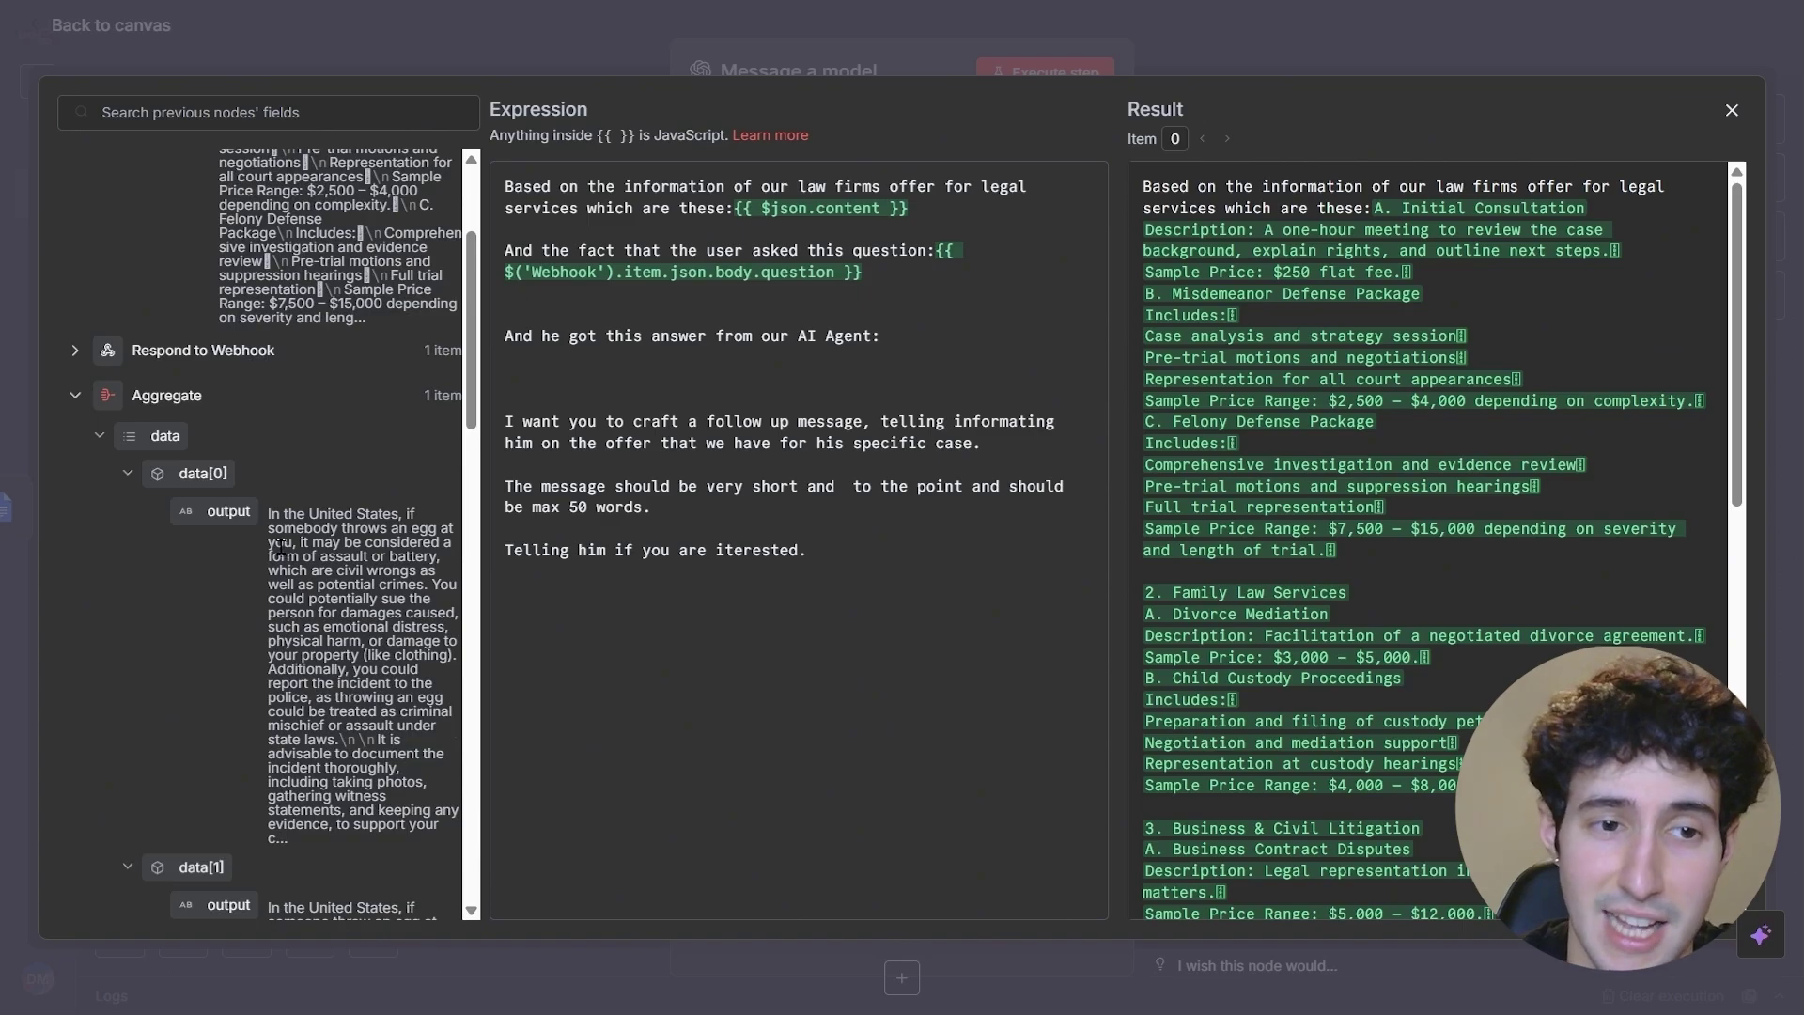
drag(209, 512, 905, 343)
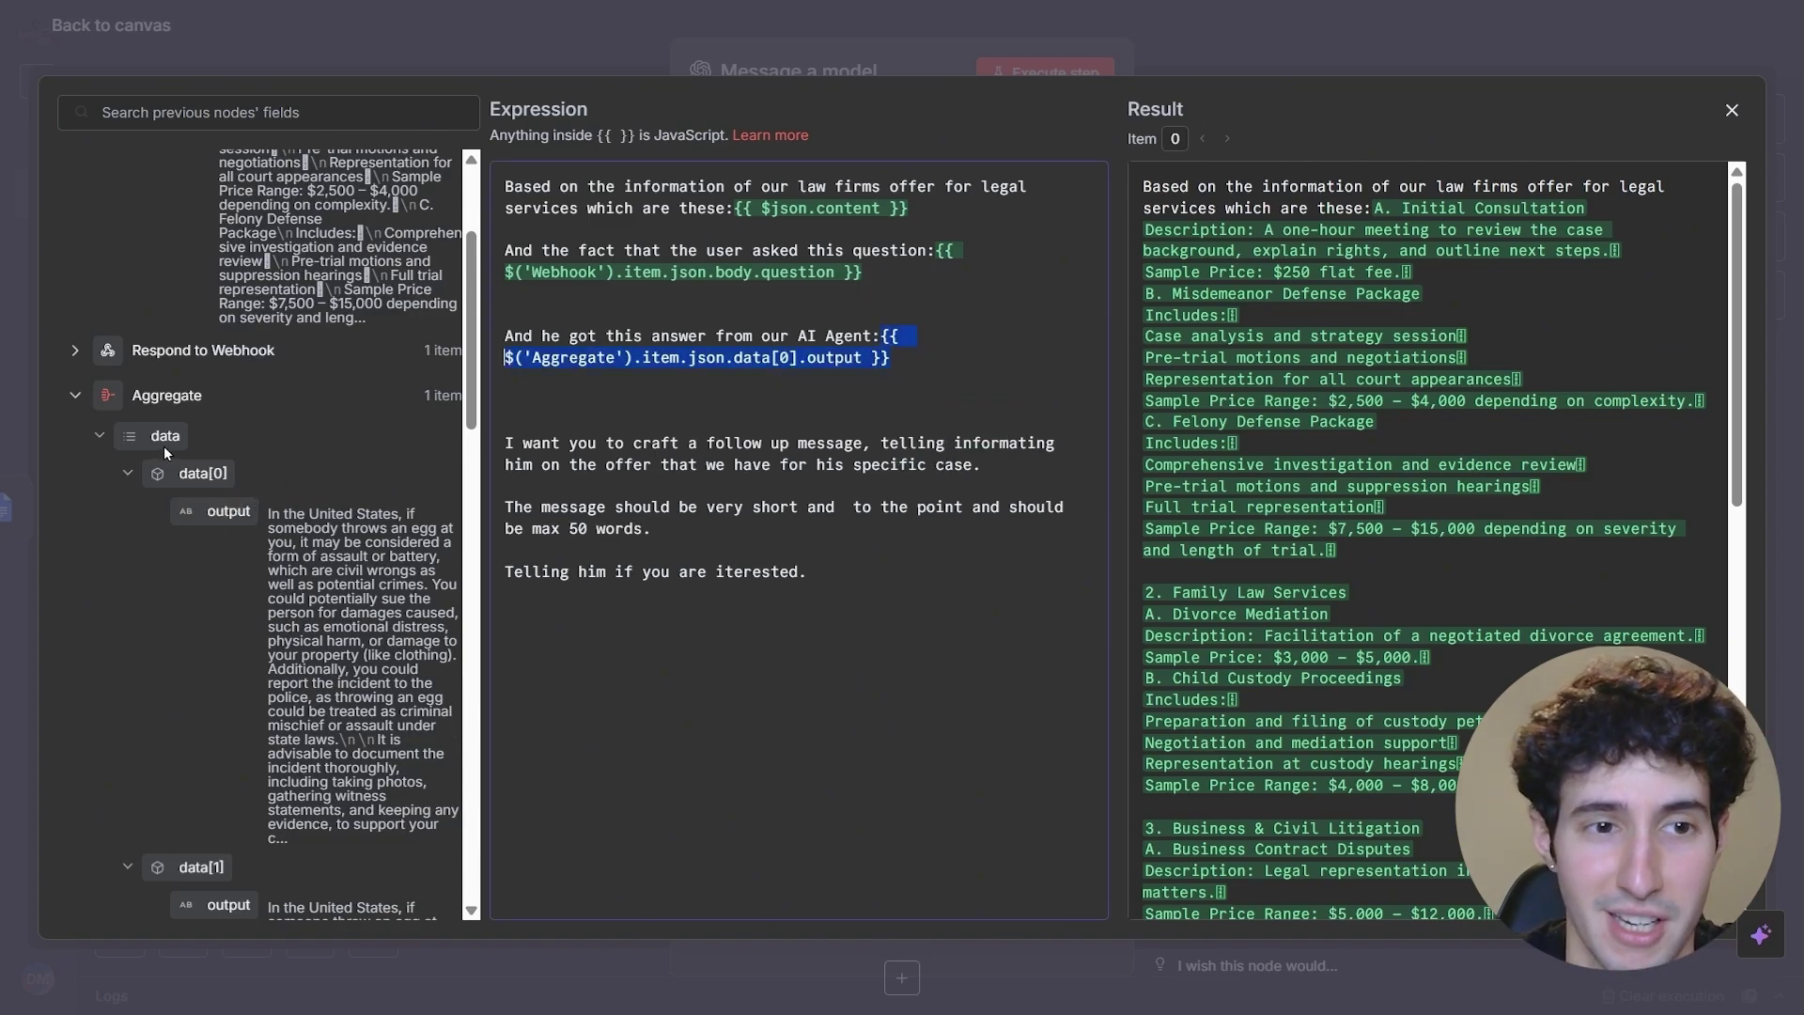
click(76, 399)
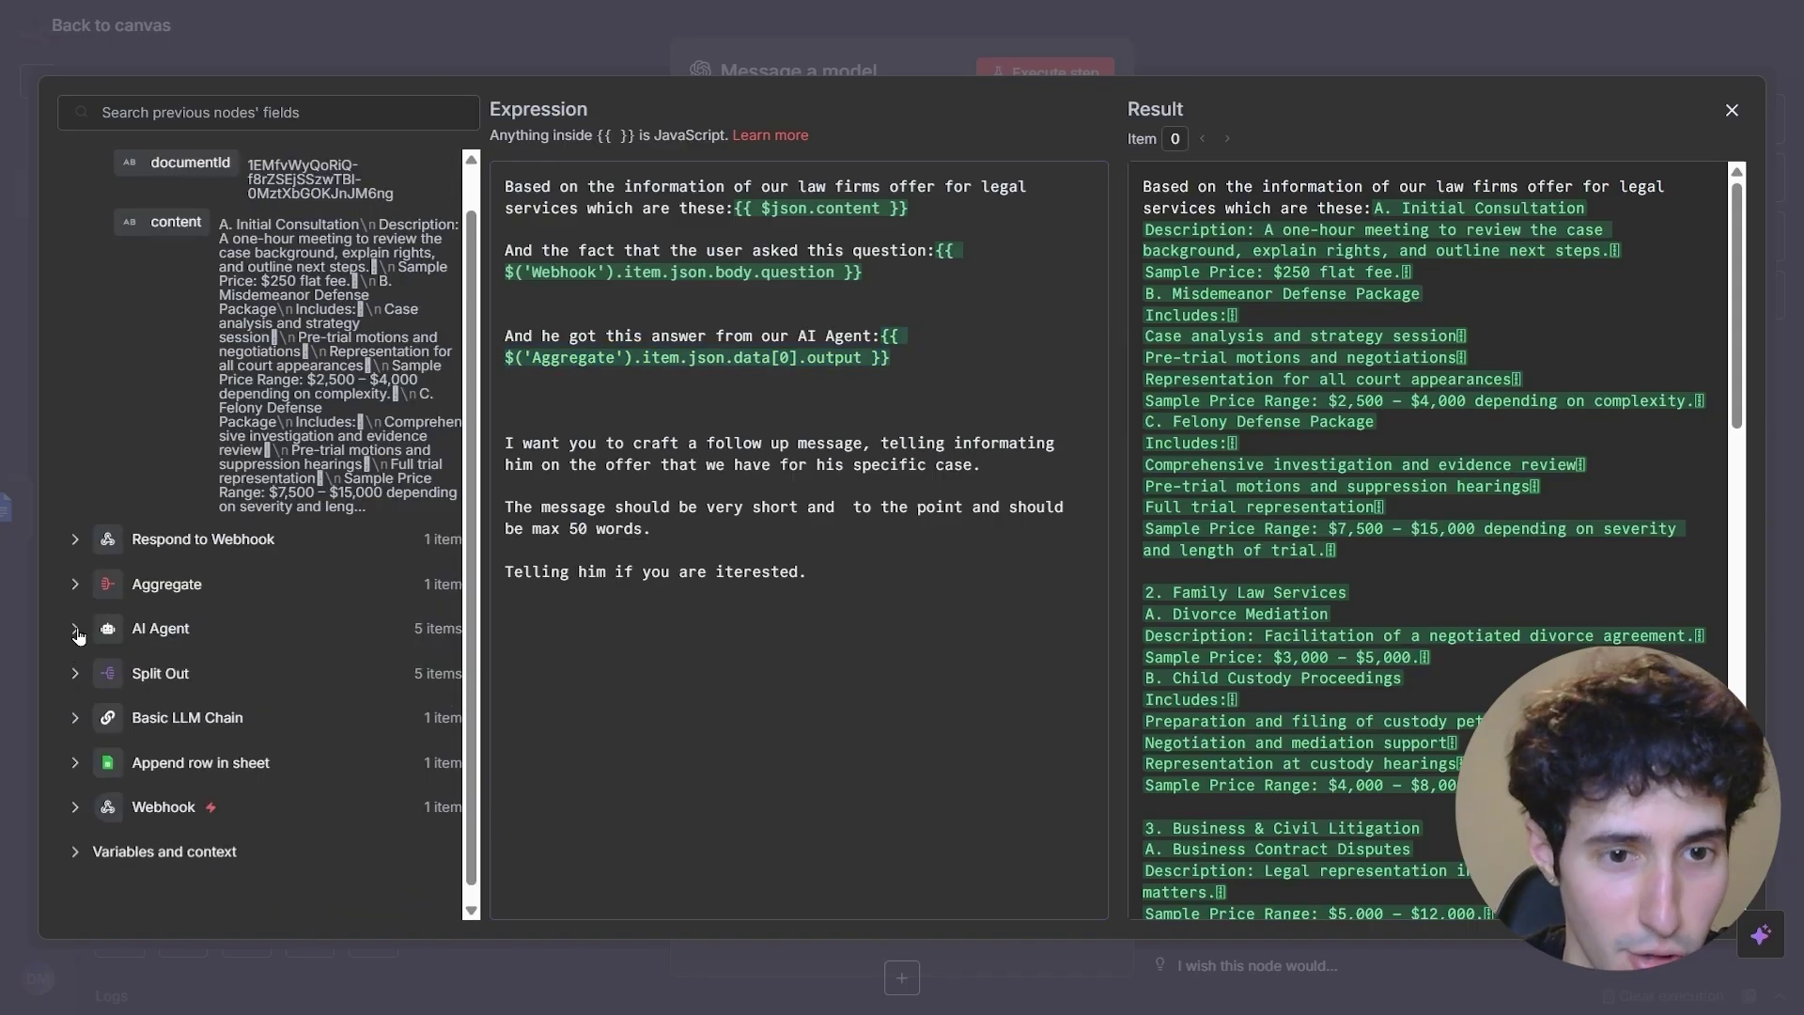
click(76, 629)
drag(413, 629, 442, 638)
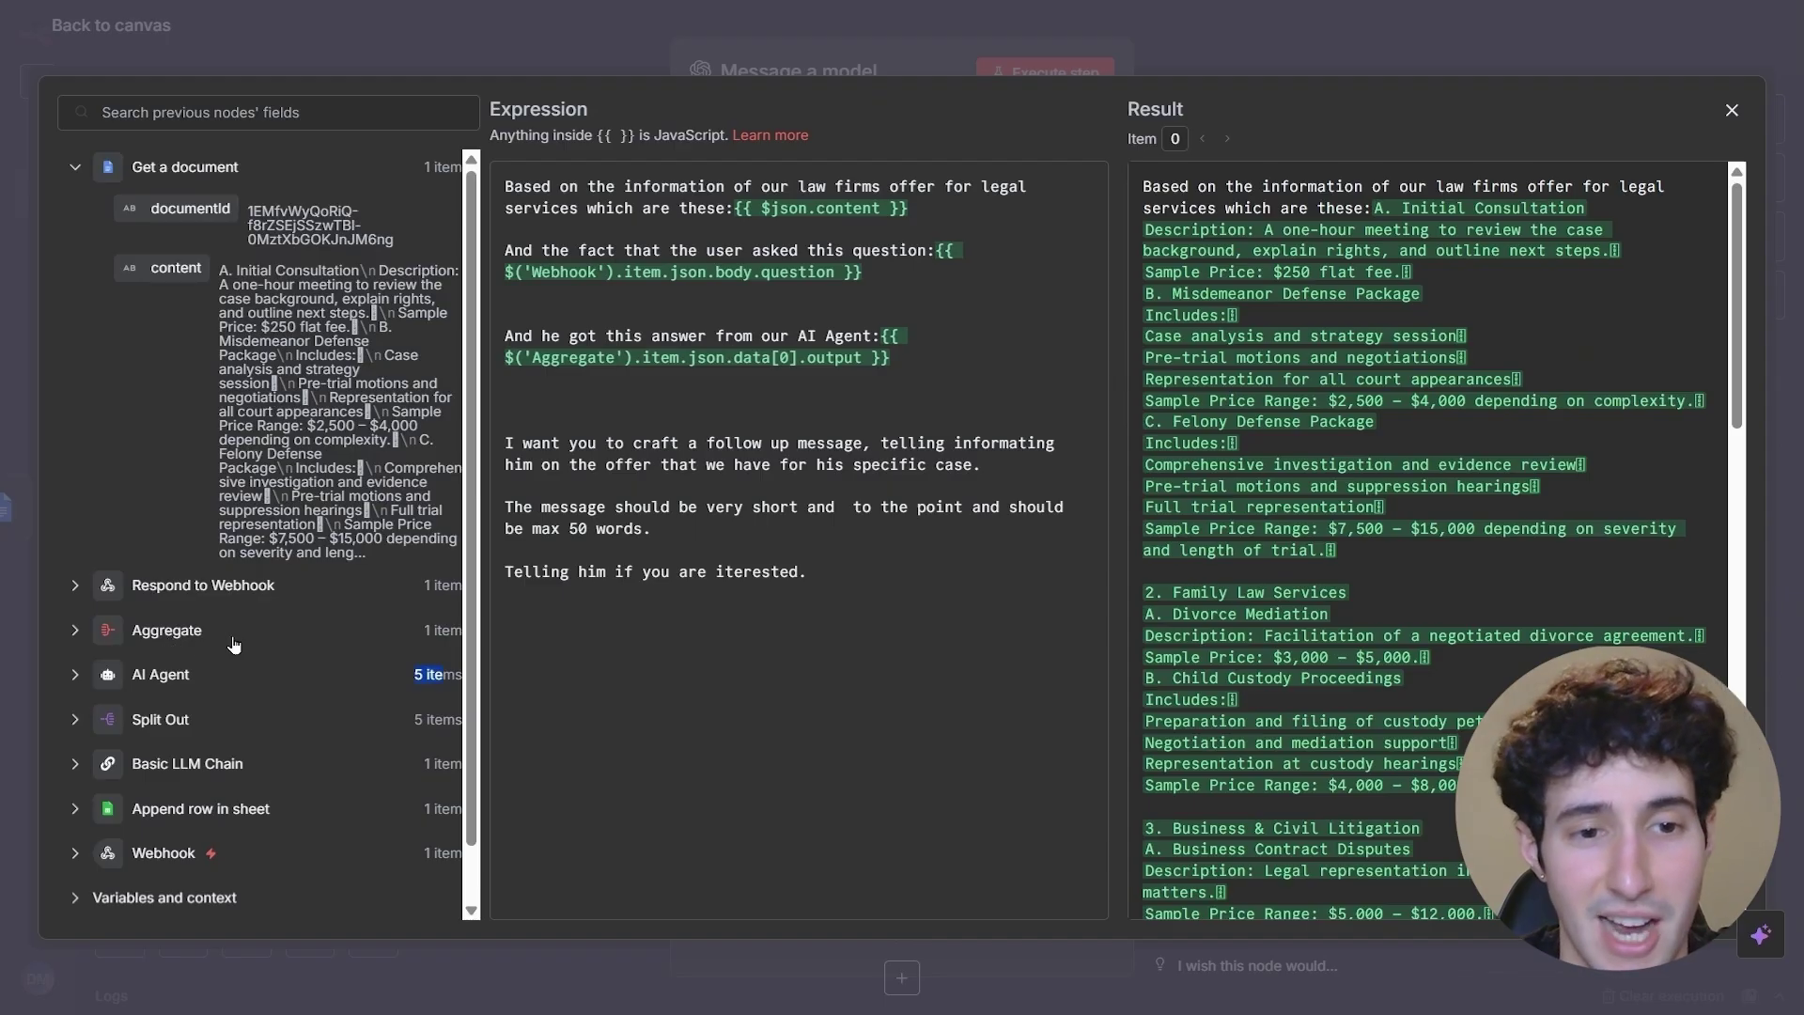
- Replace 'Telling' with 'Asking' in the prompt's closing line and close the expression editor
click(958, 361)
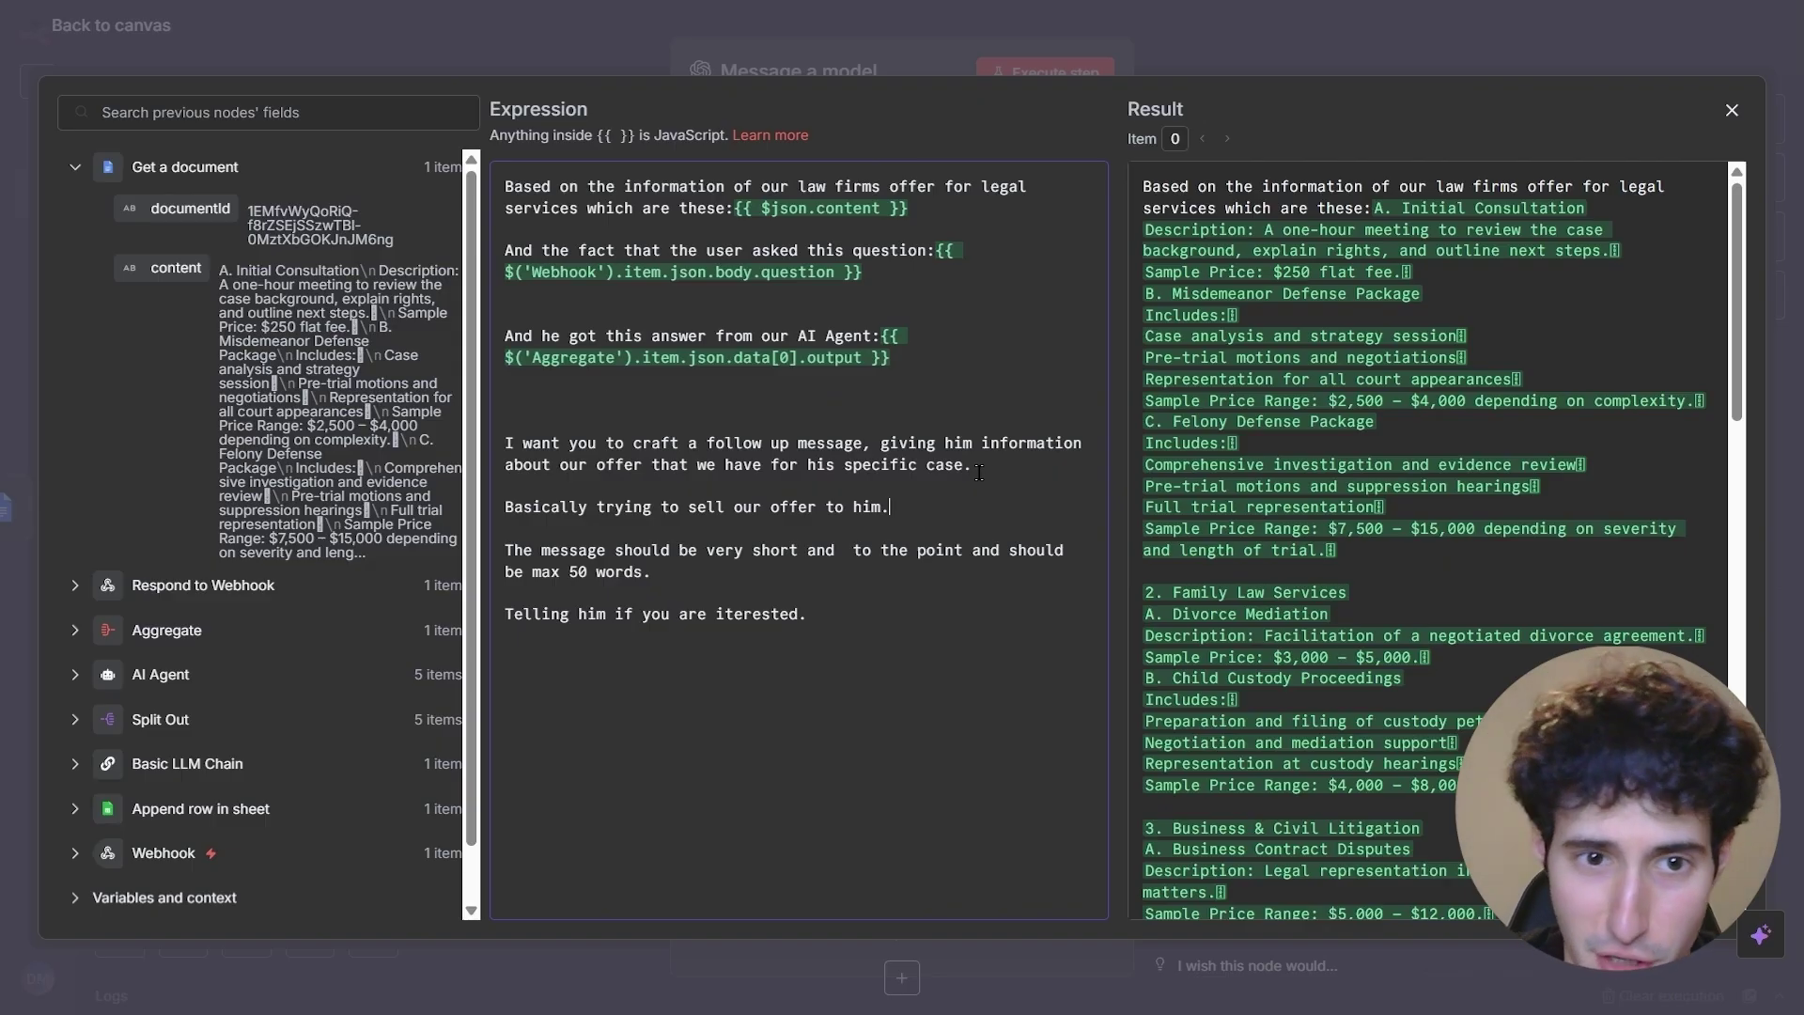
drag(576, 503, 586, 506)
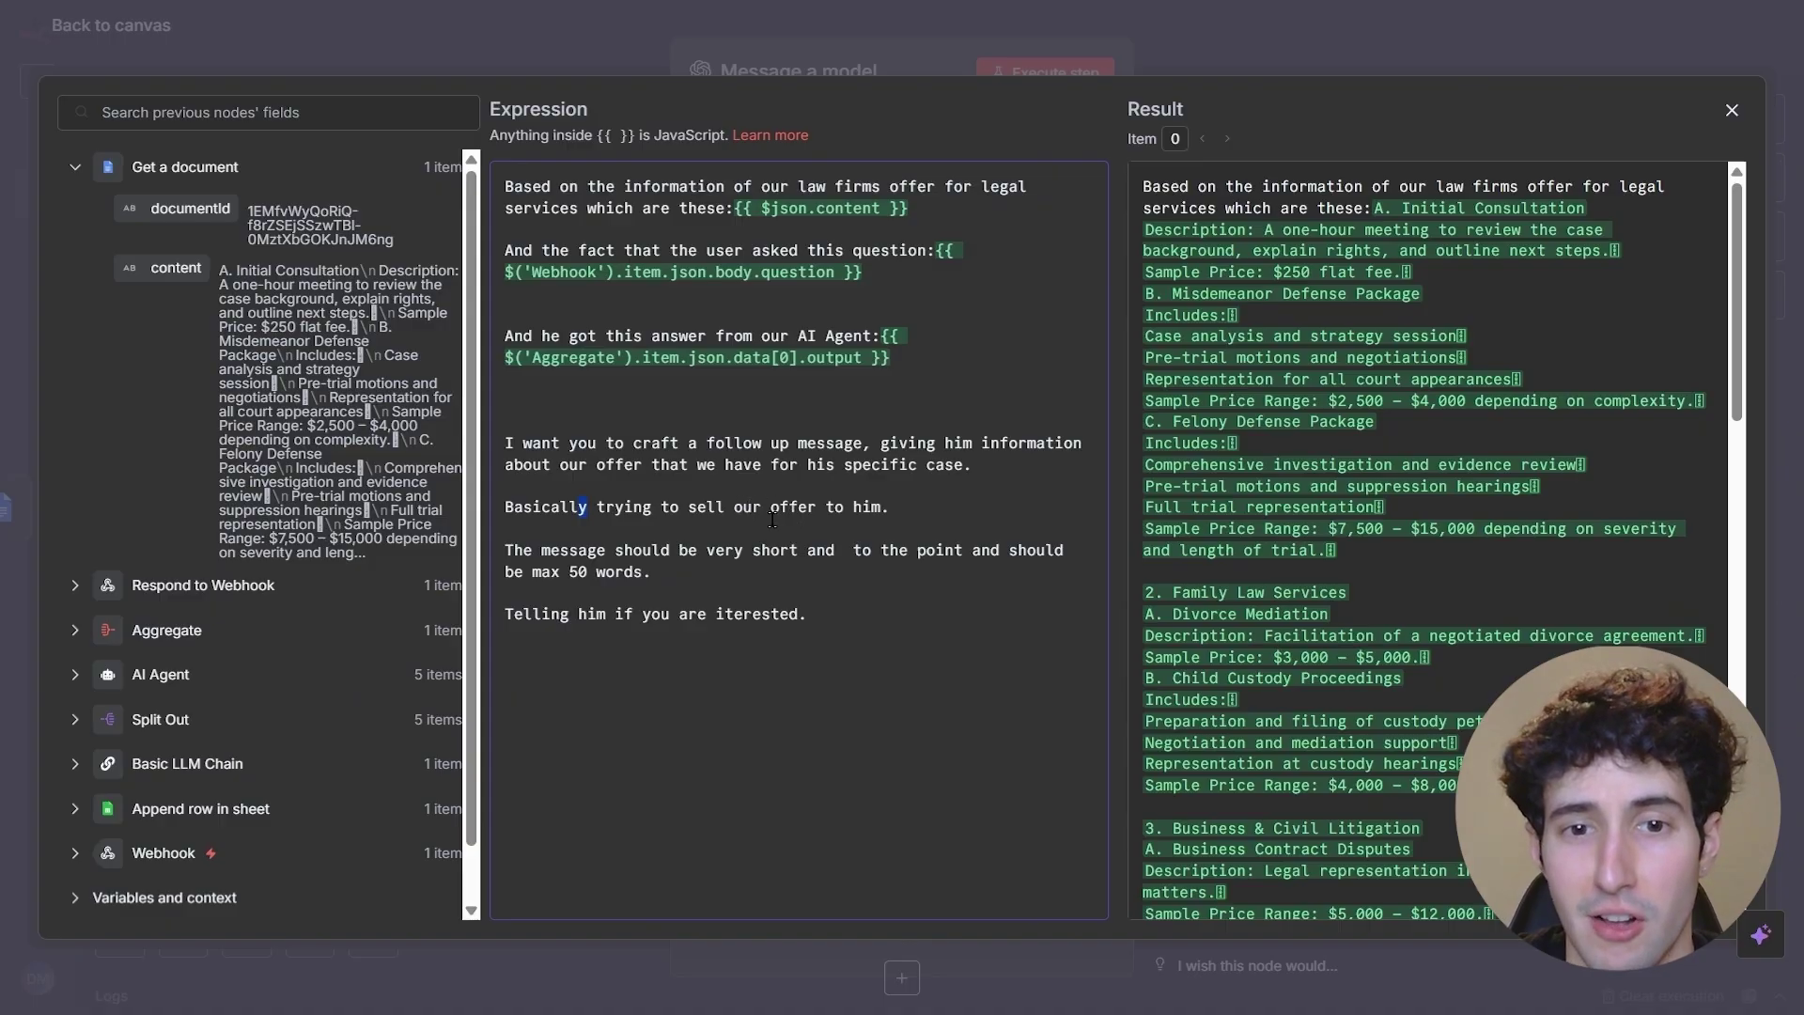
click(572, 518)
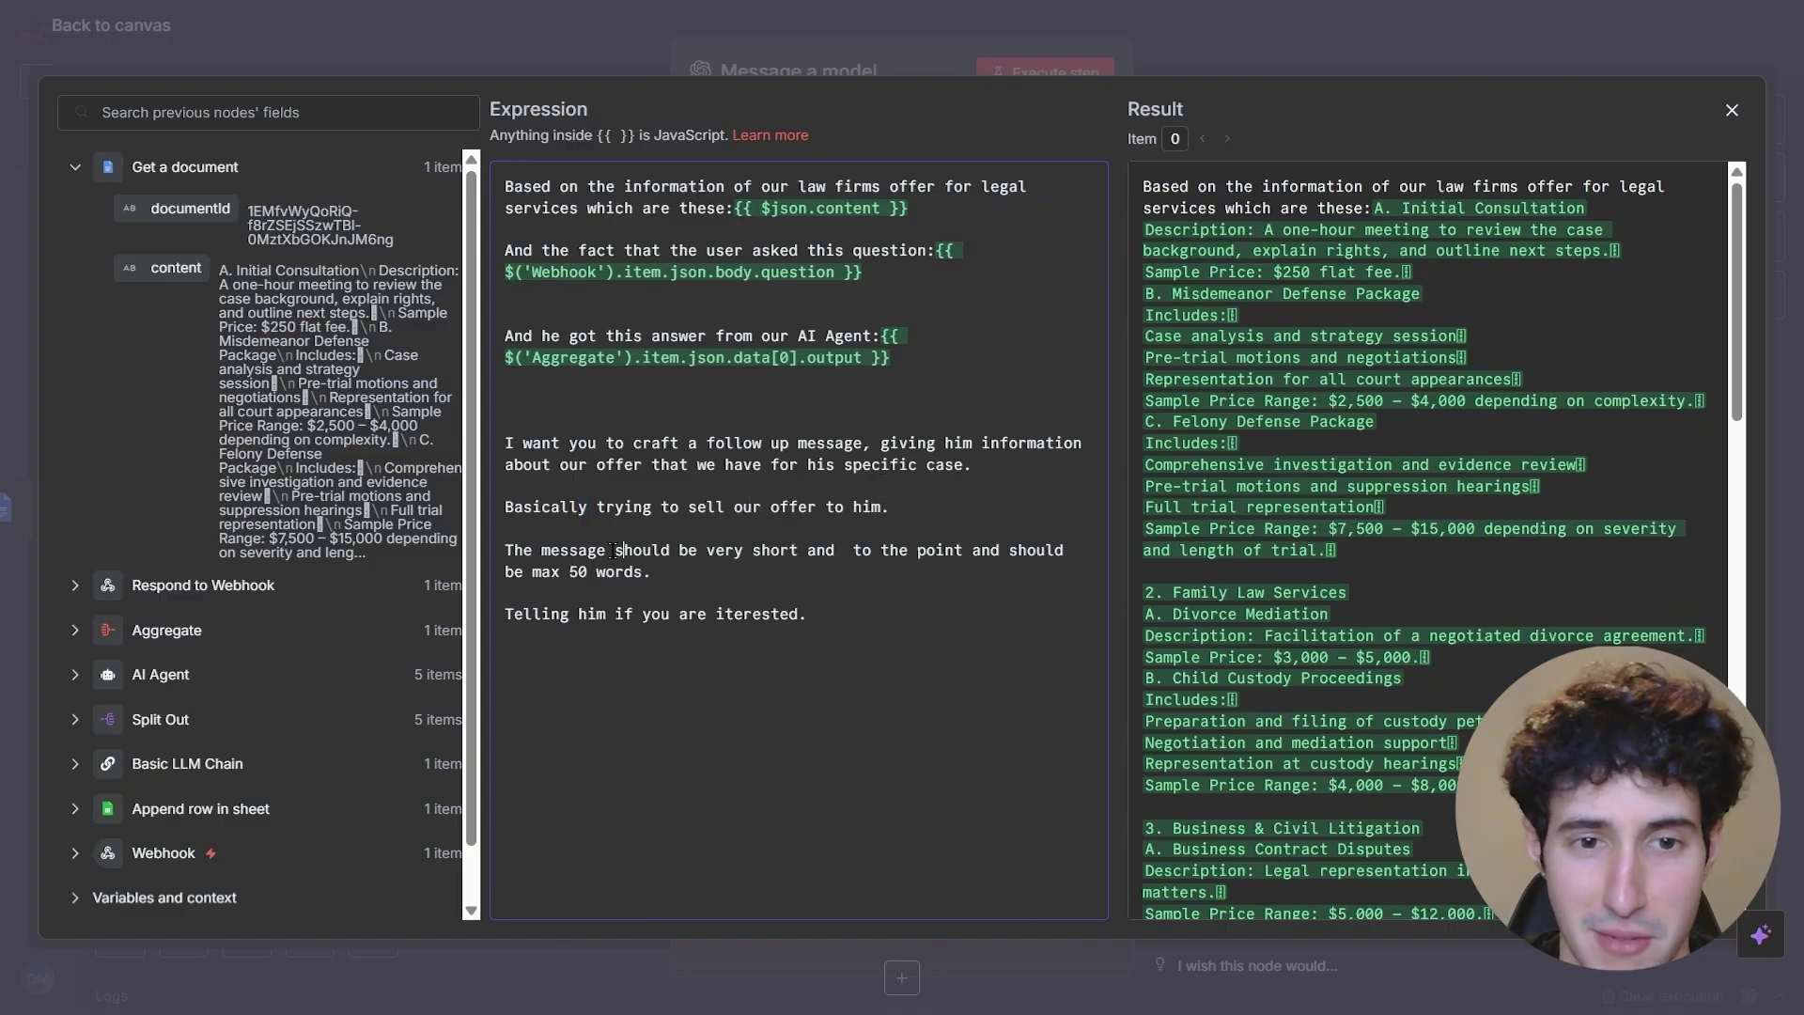
drag(578, 551, 814, 549)
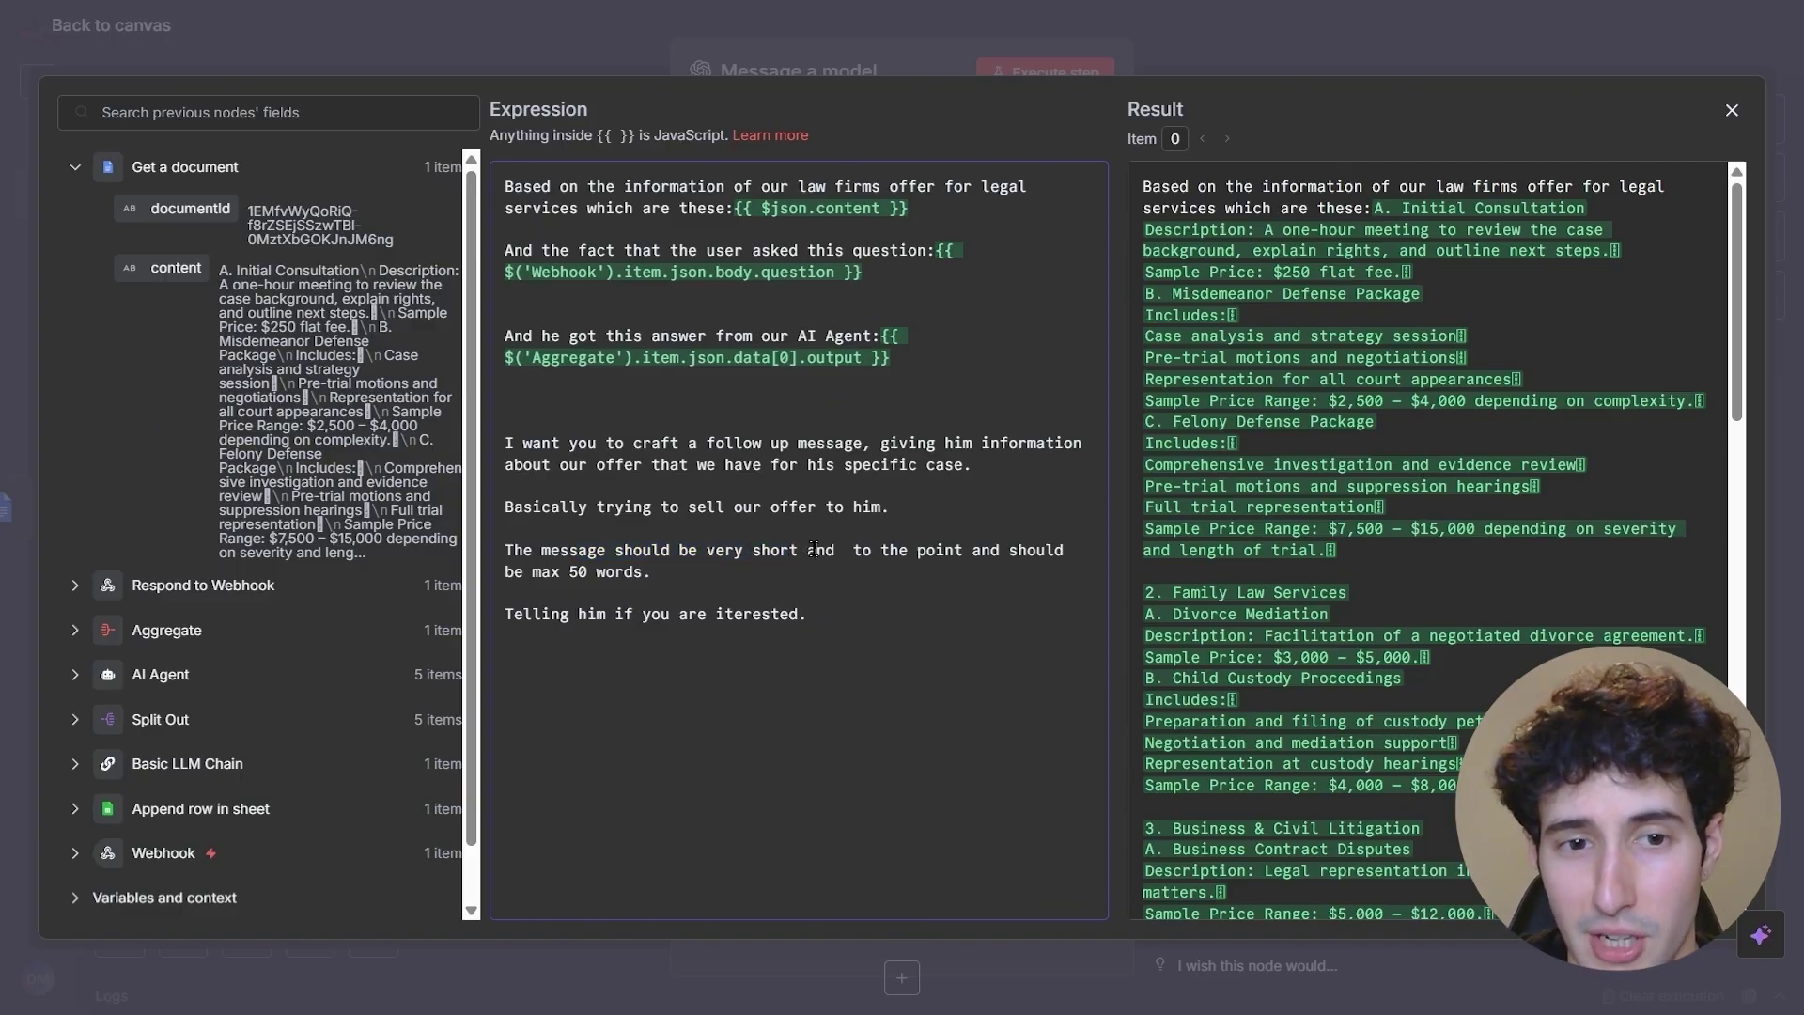
double_click(538, 614)
text(Asking)
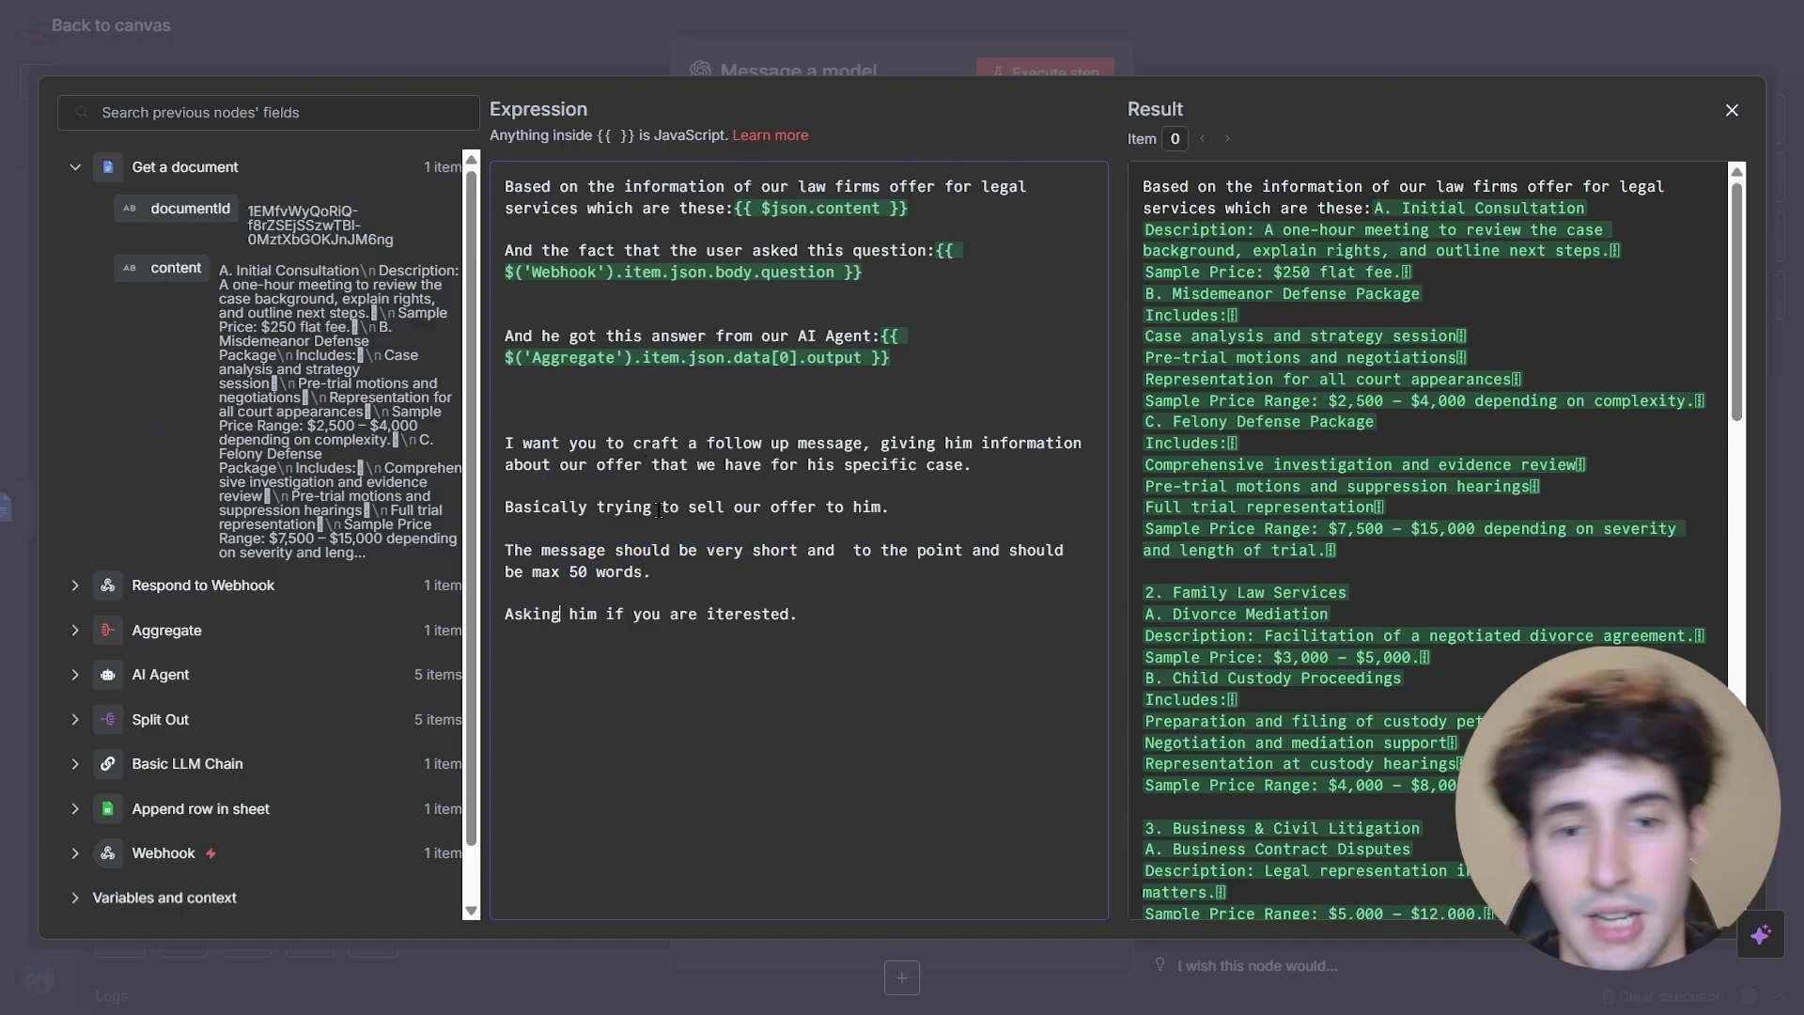
click(801, 614)
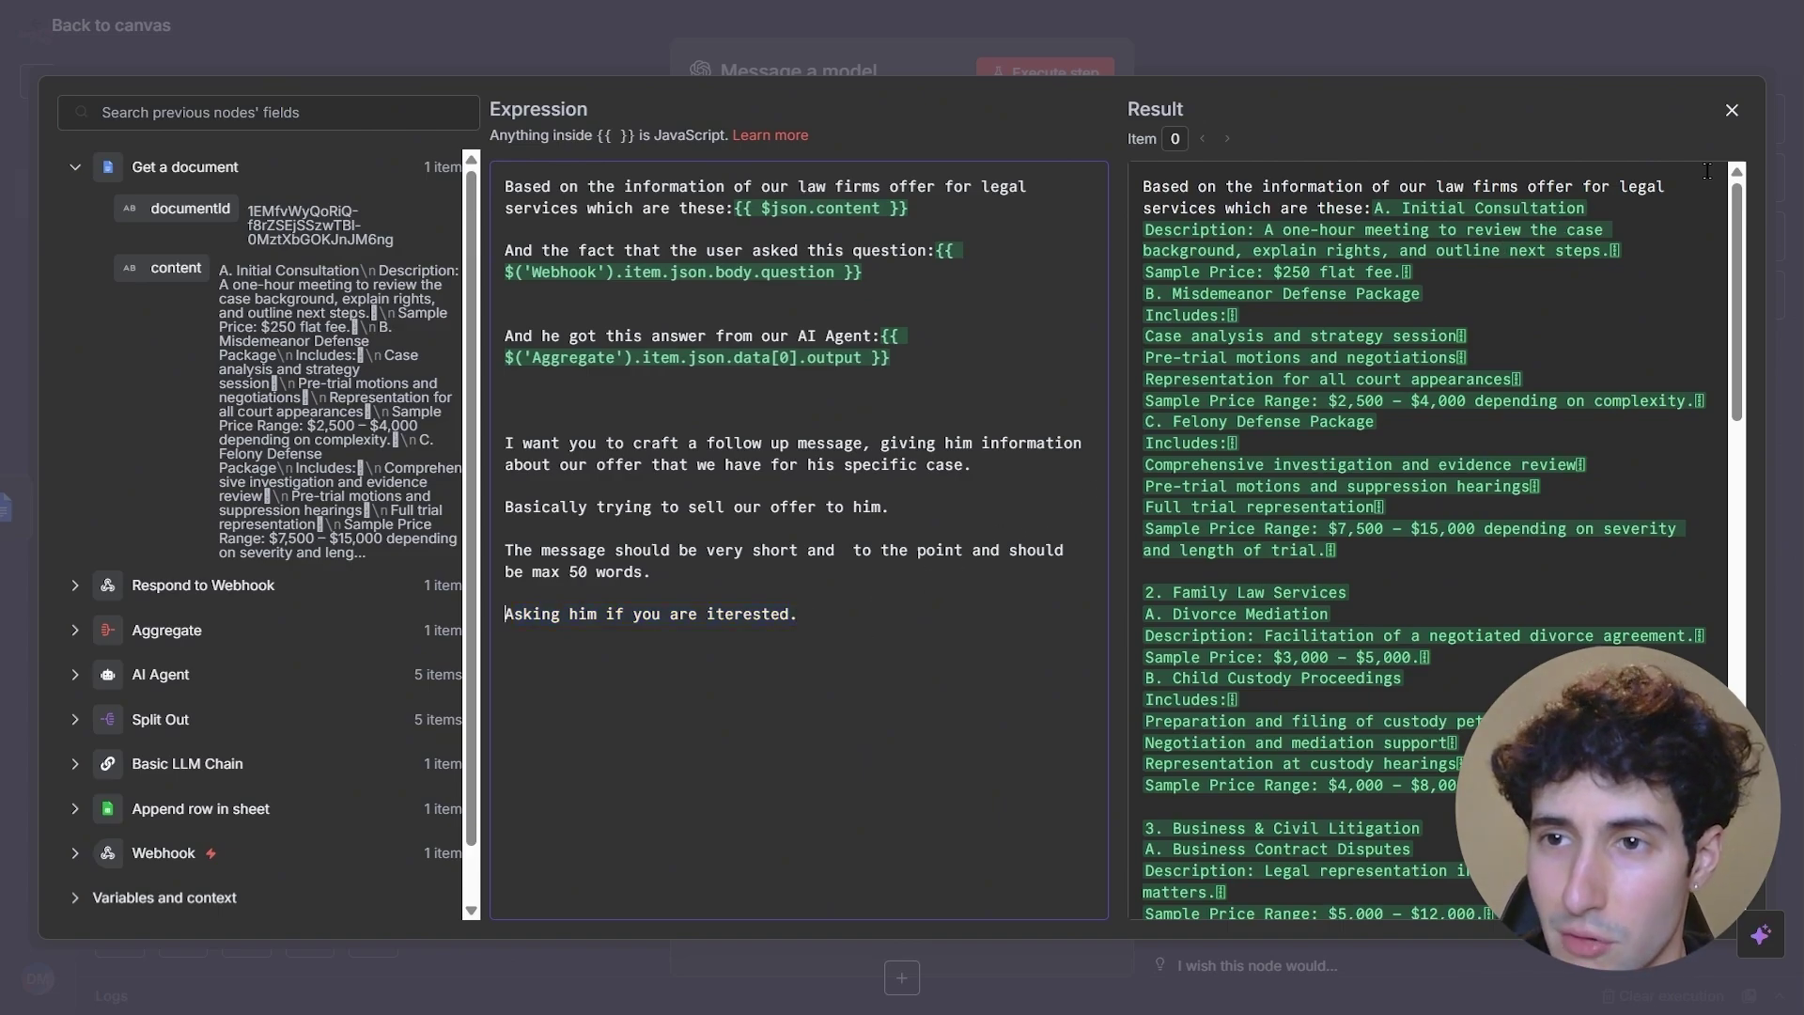
click(1732, 110)
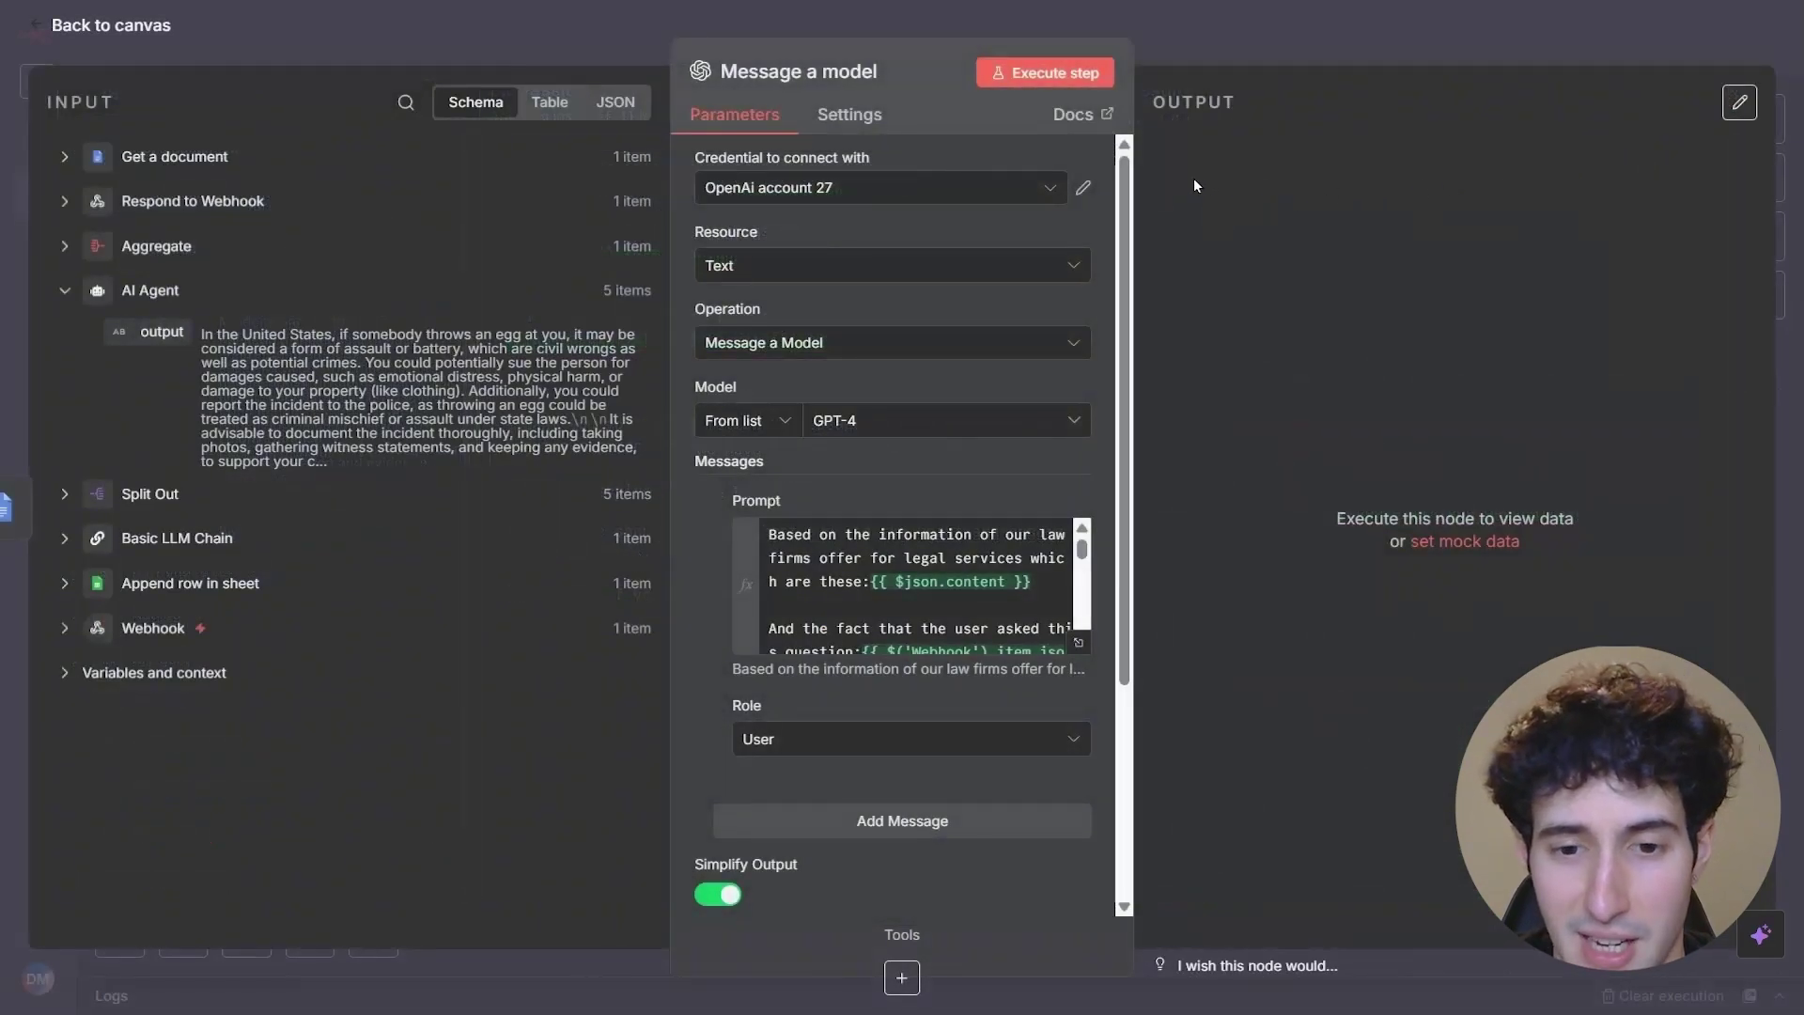
- Run the Message a model step to get a short Personal Injury Defense offer pitch
click(1057, 75)
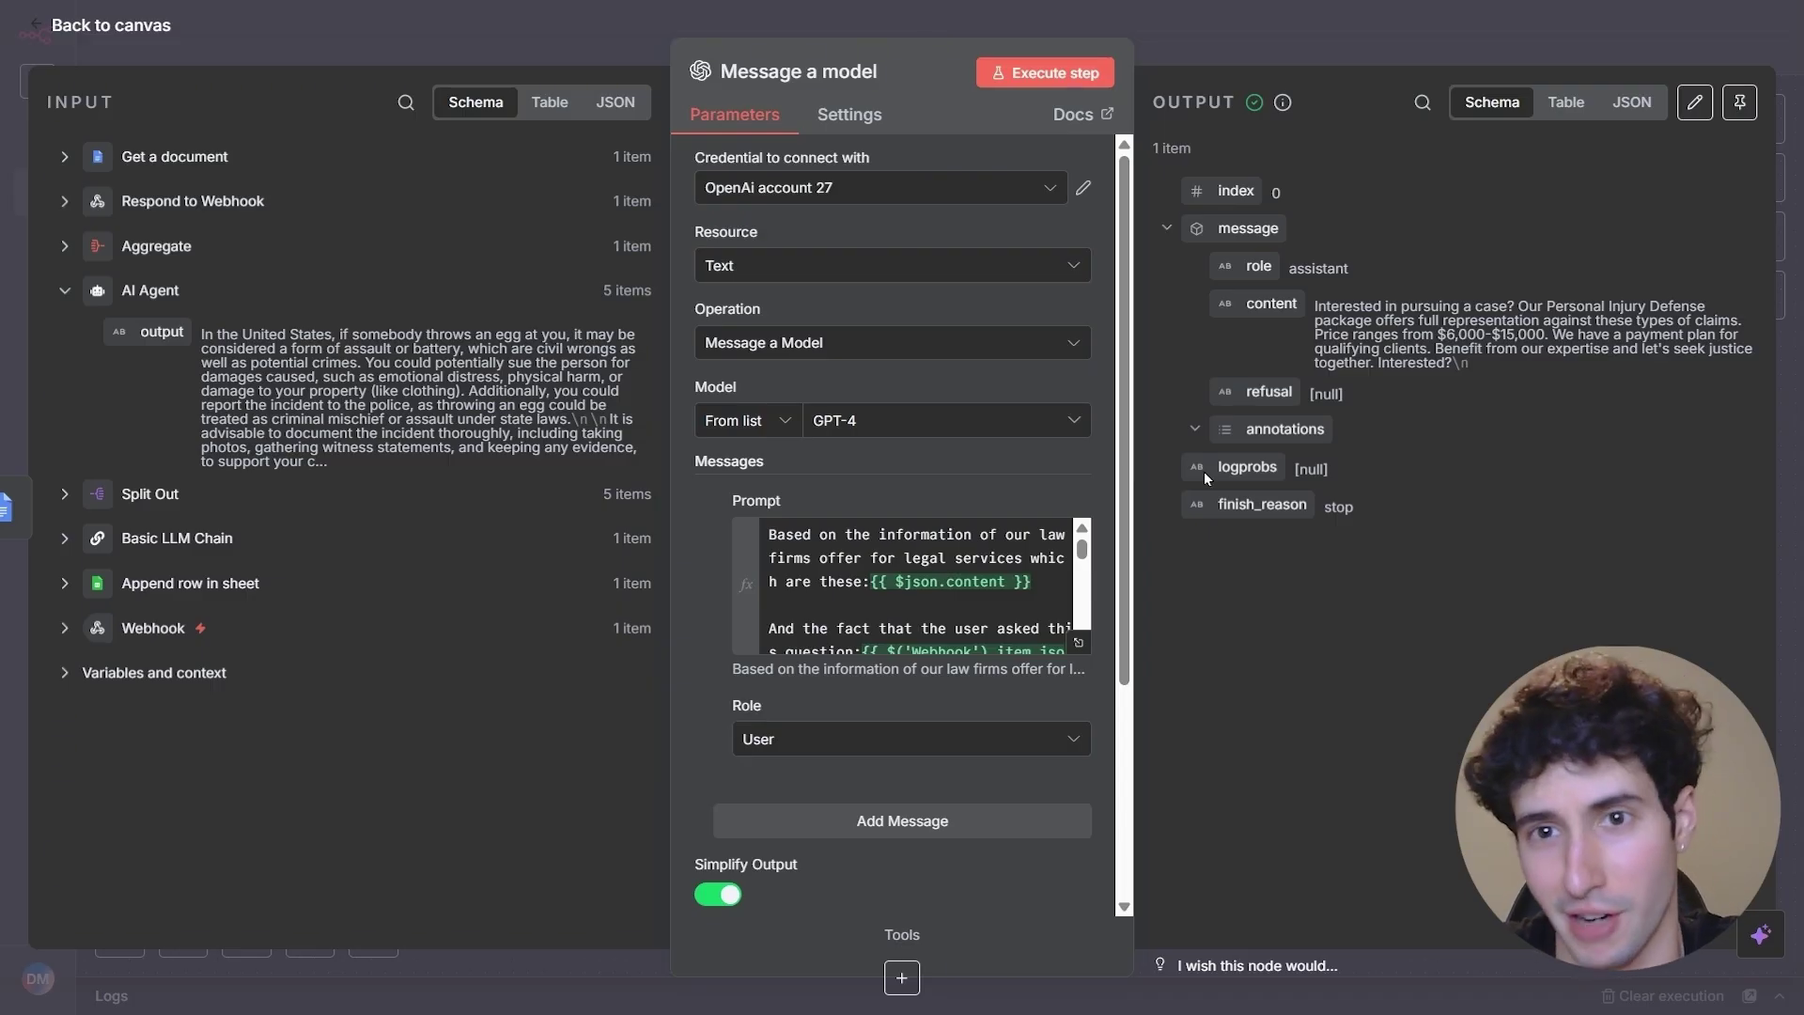
click(1387, 38)
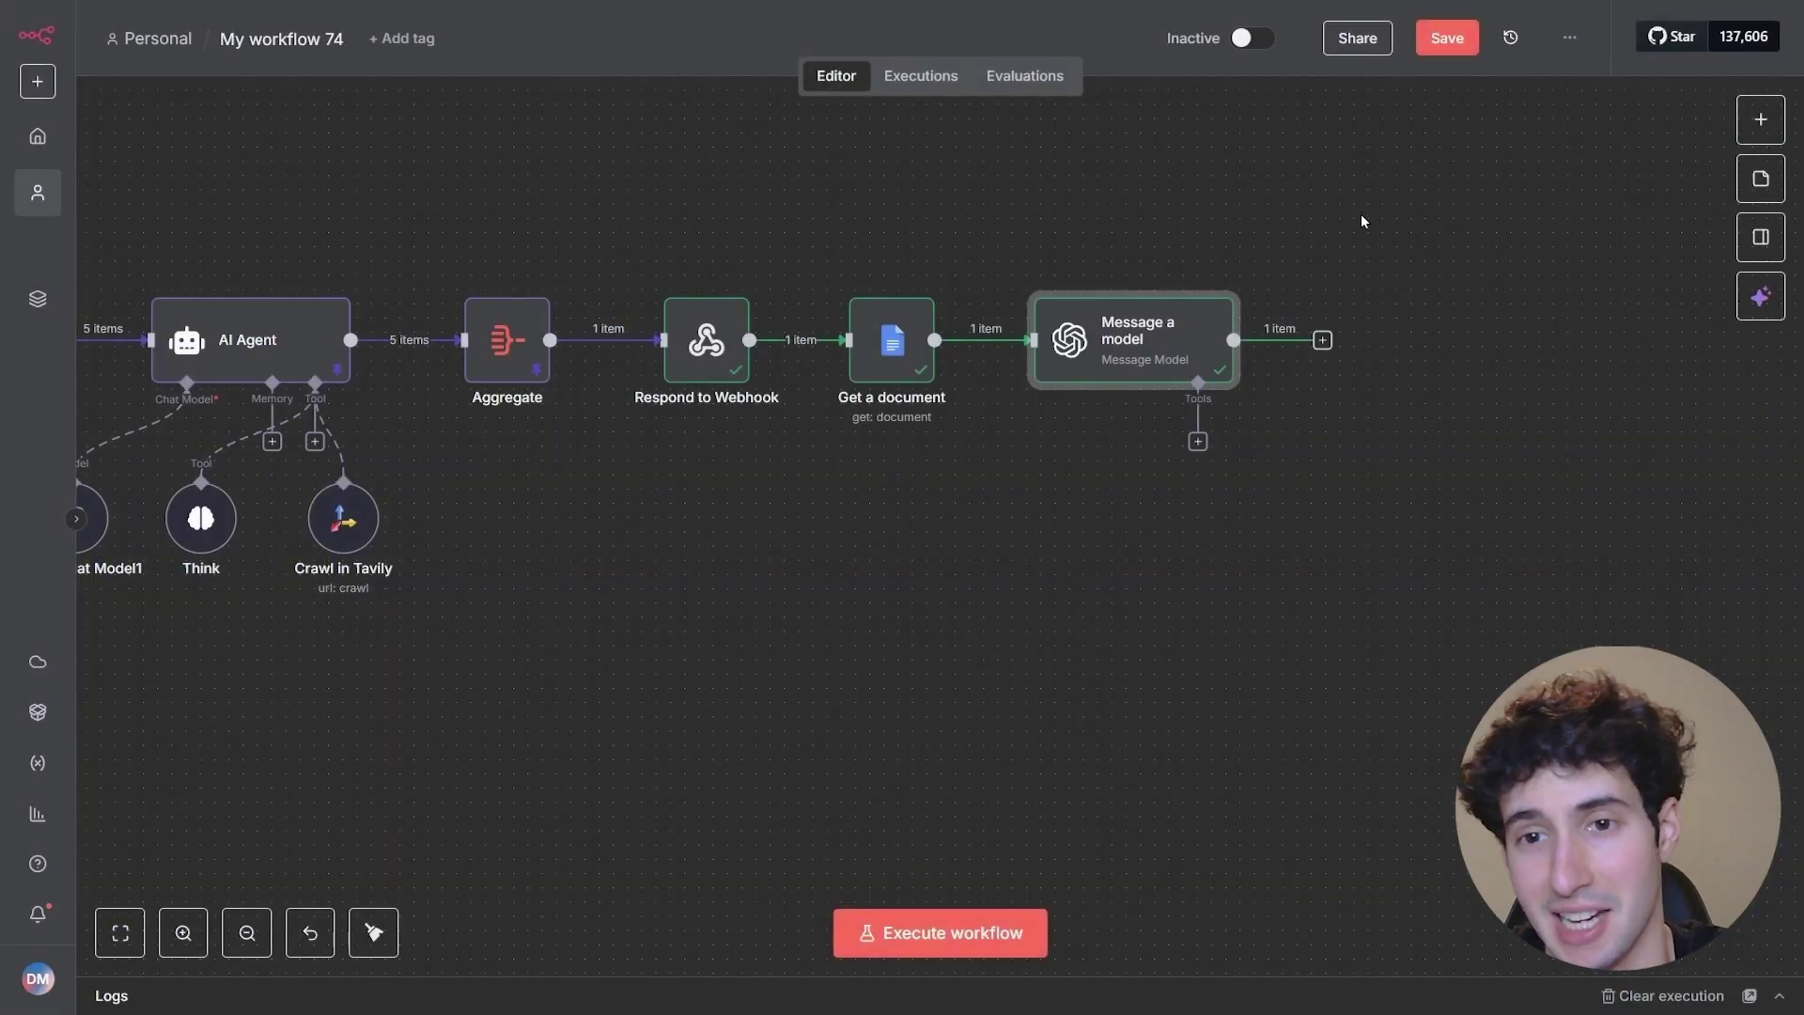
- Add a second Respond to Webhook node after Message a model and run it once
click(1323, 340)
text(repo)
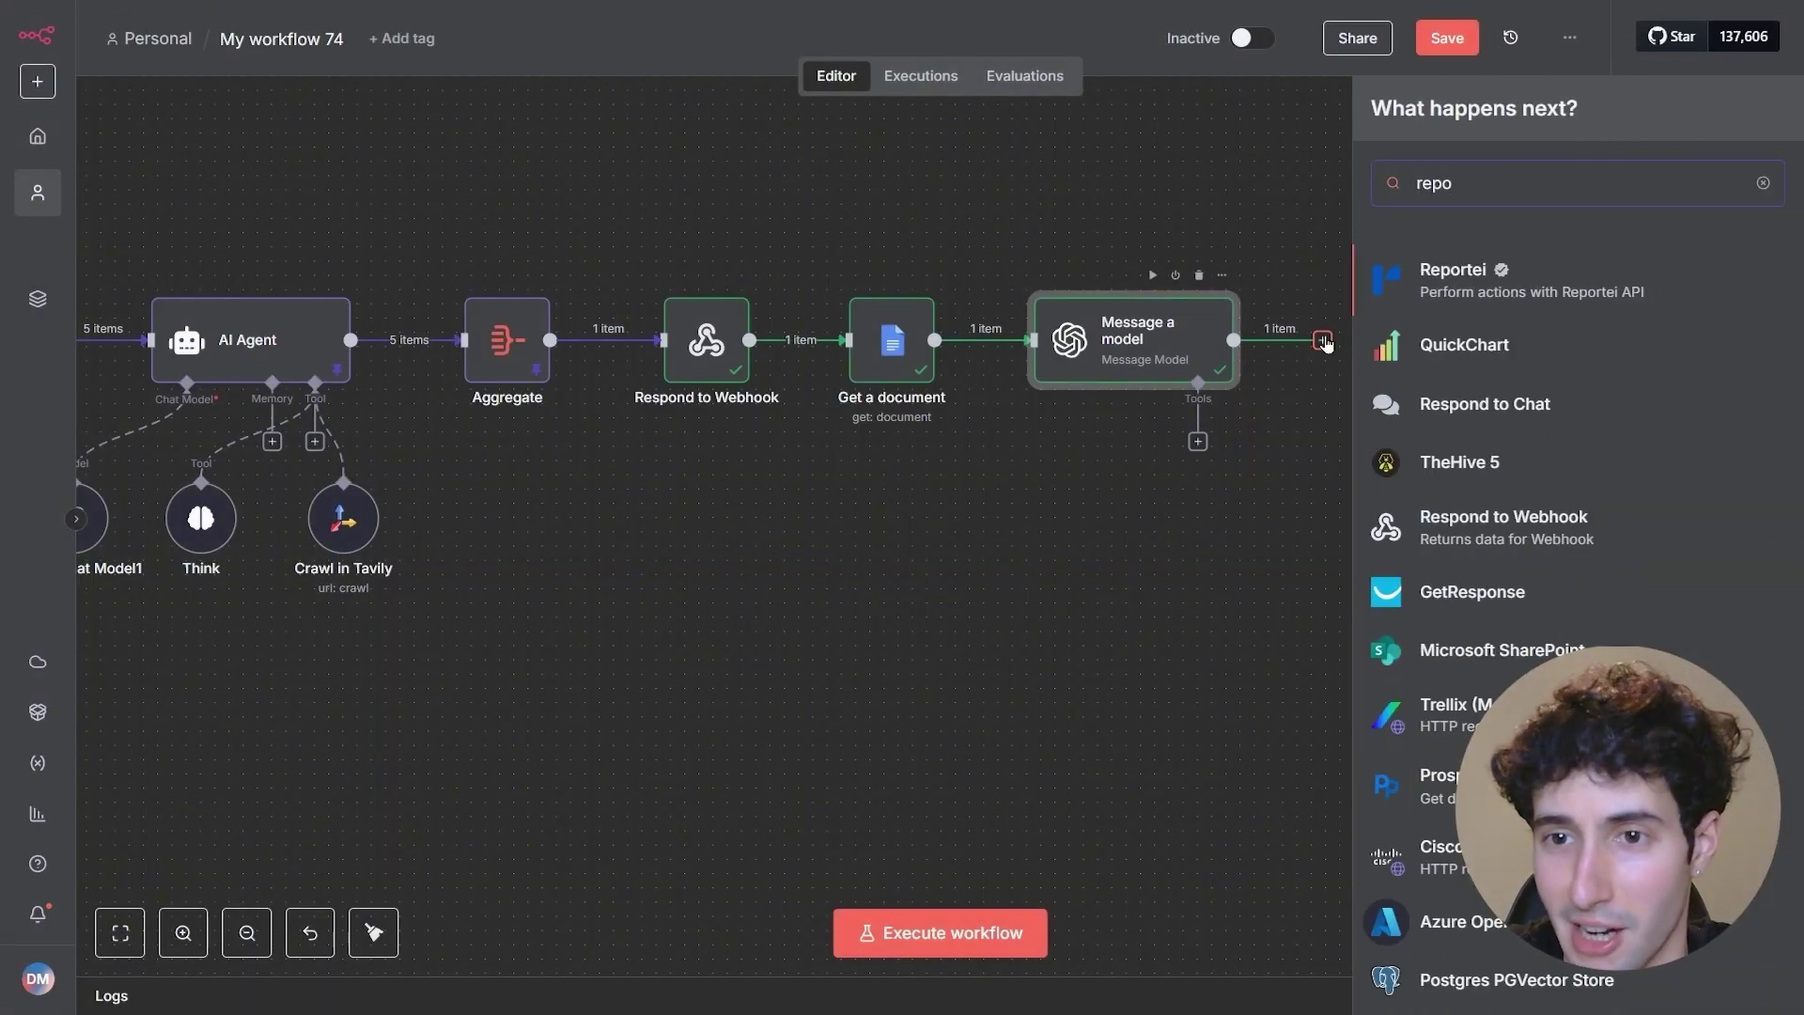
click(1466, 528)
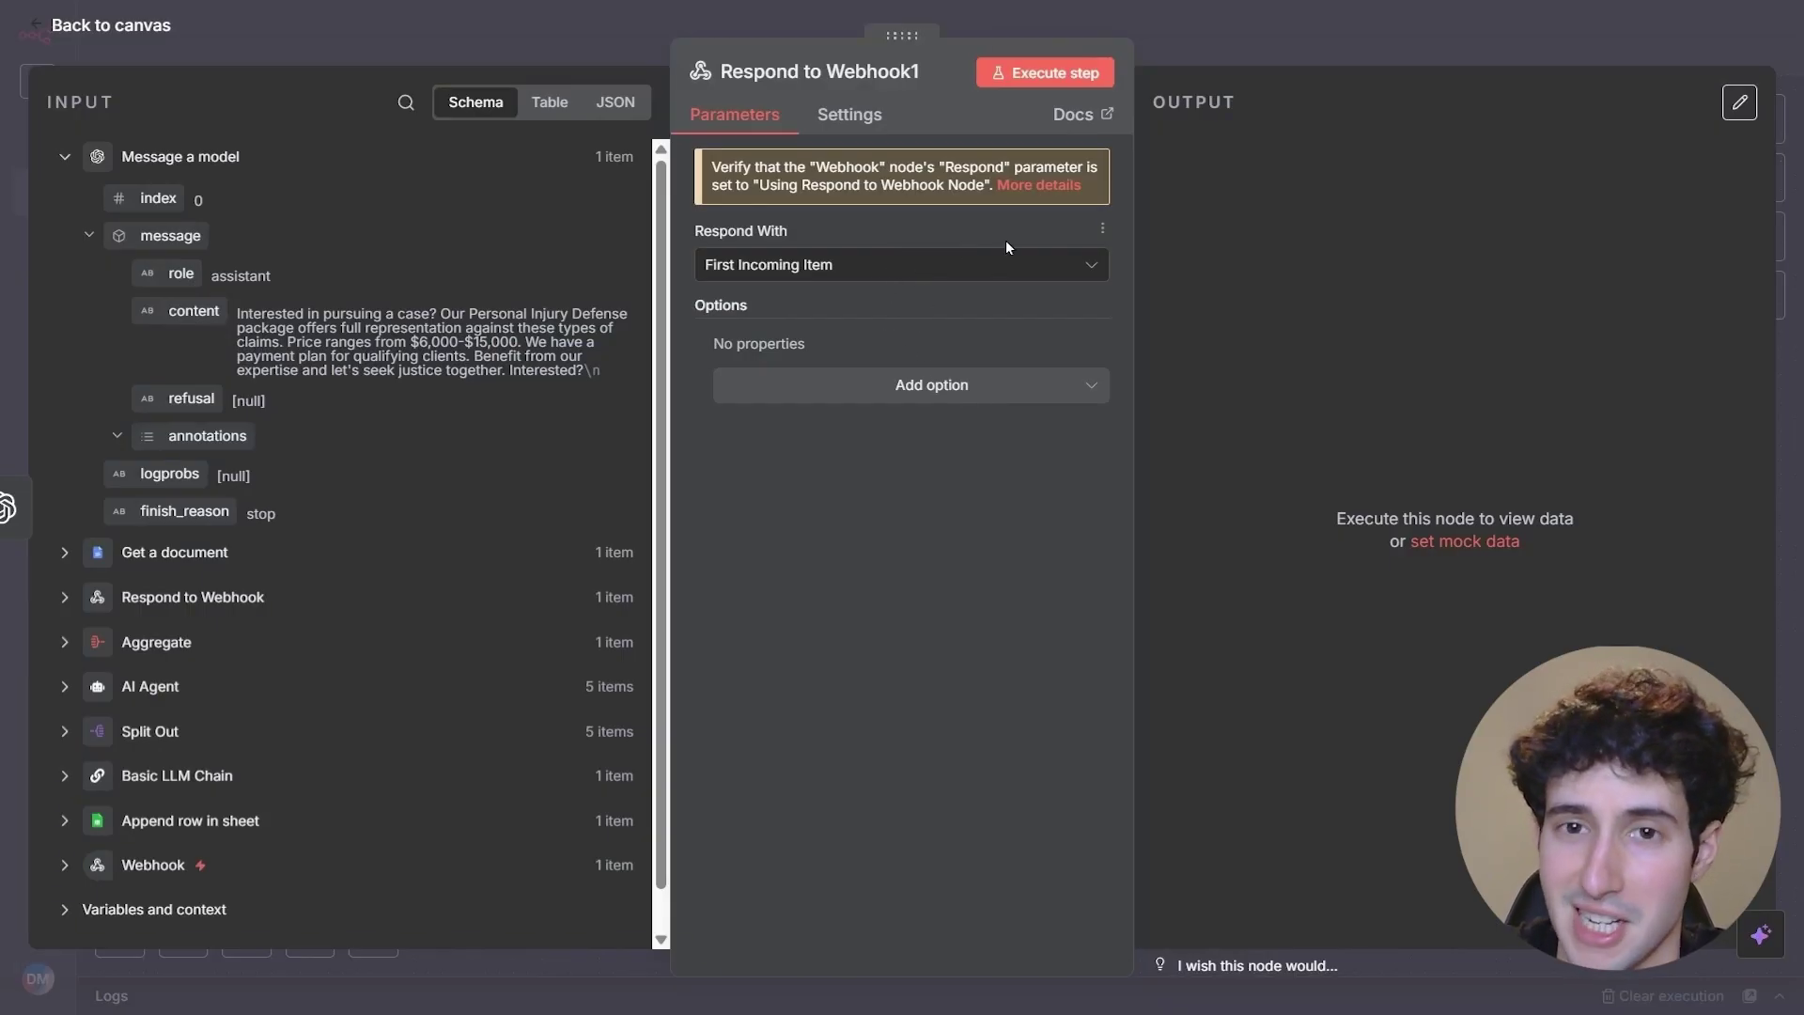
click(1057, 75)
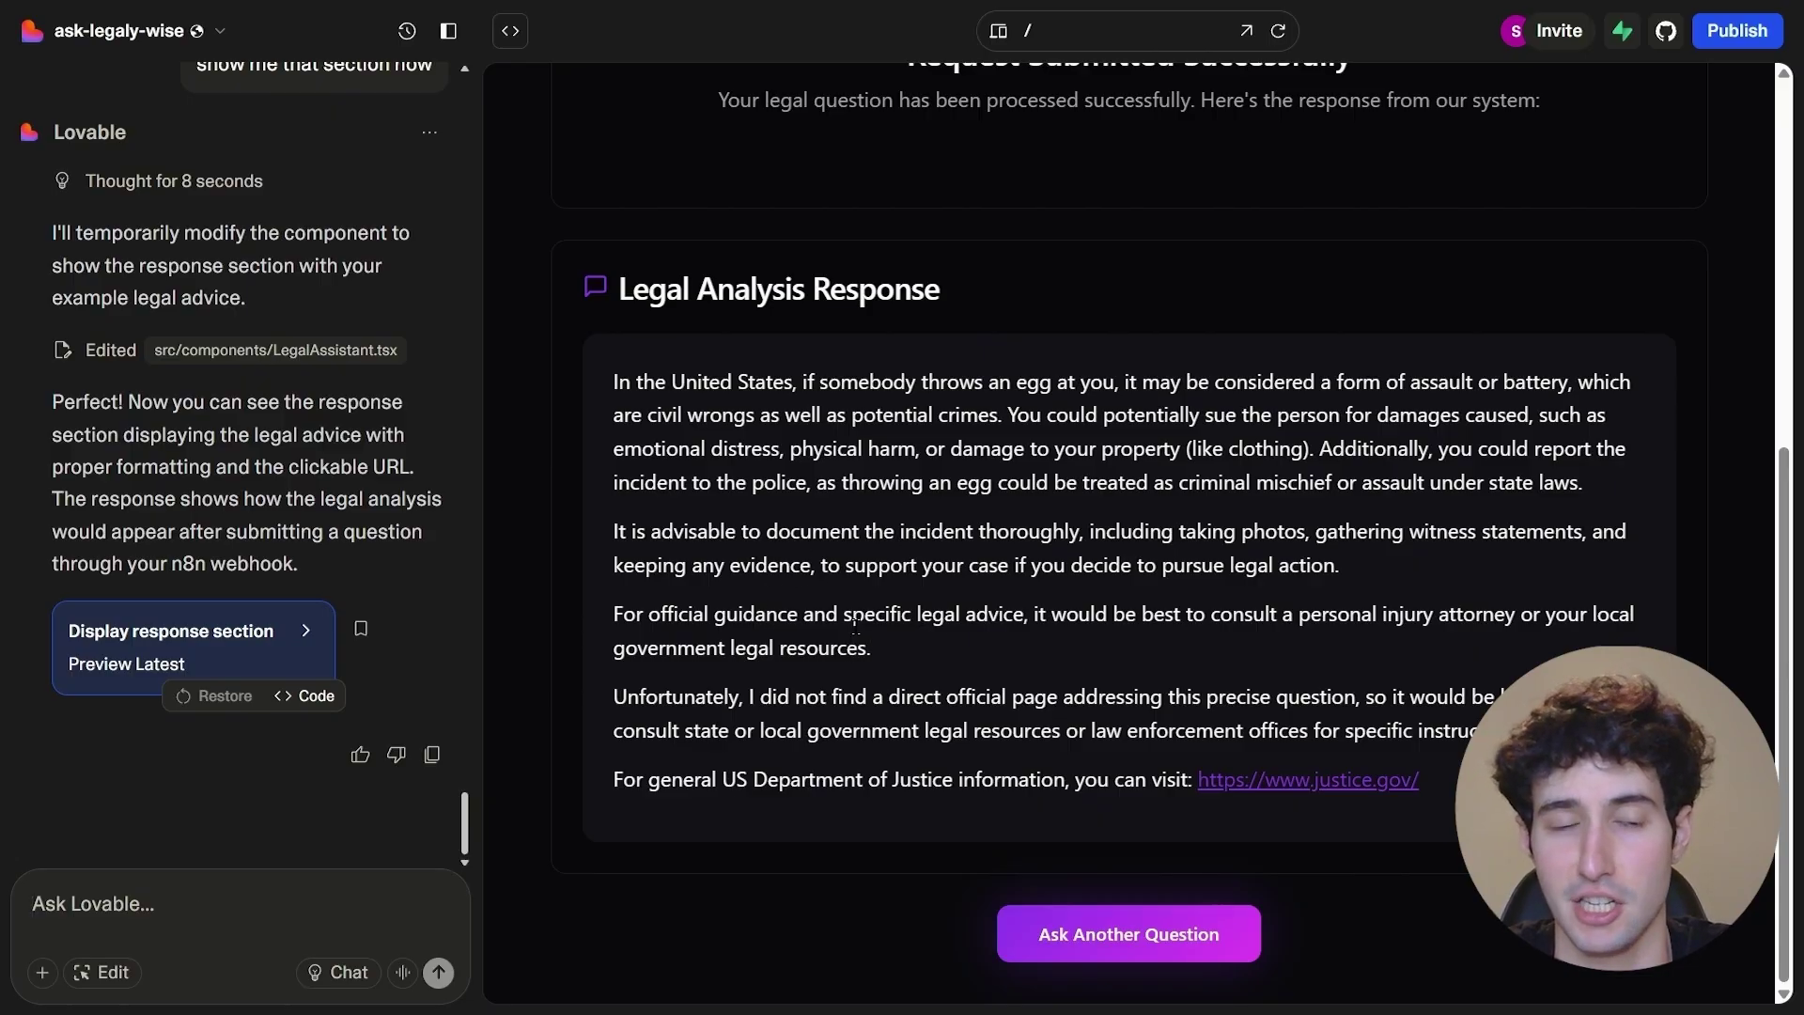
- Send Lovable the follow-up request for a second message with Option 1: Yes and Option 2: No boxes
text(Make sure you expect to receive another message after the first one and you are able to display it as well.  And then simply give the person 2 choices in 2 boxes.  Saying interested? yes or no)
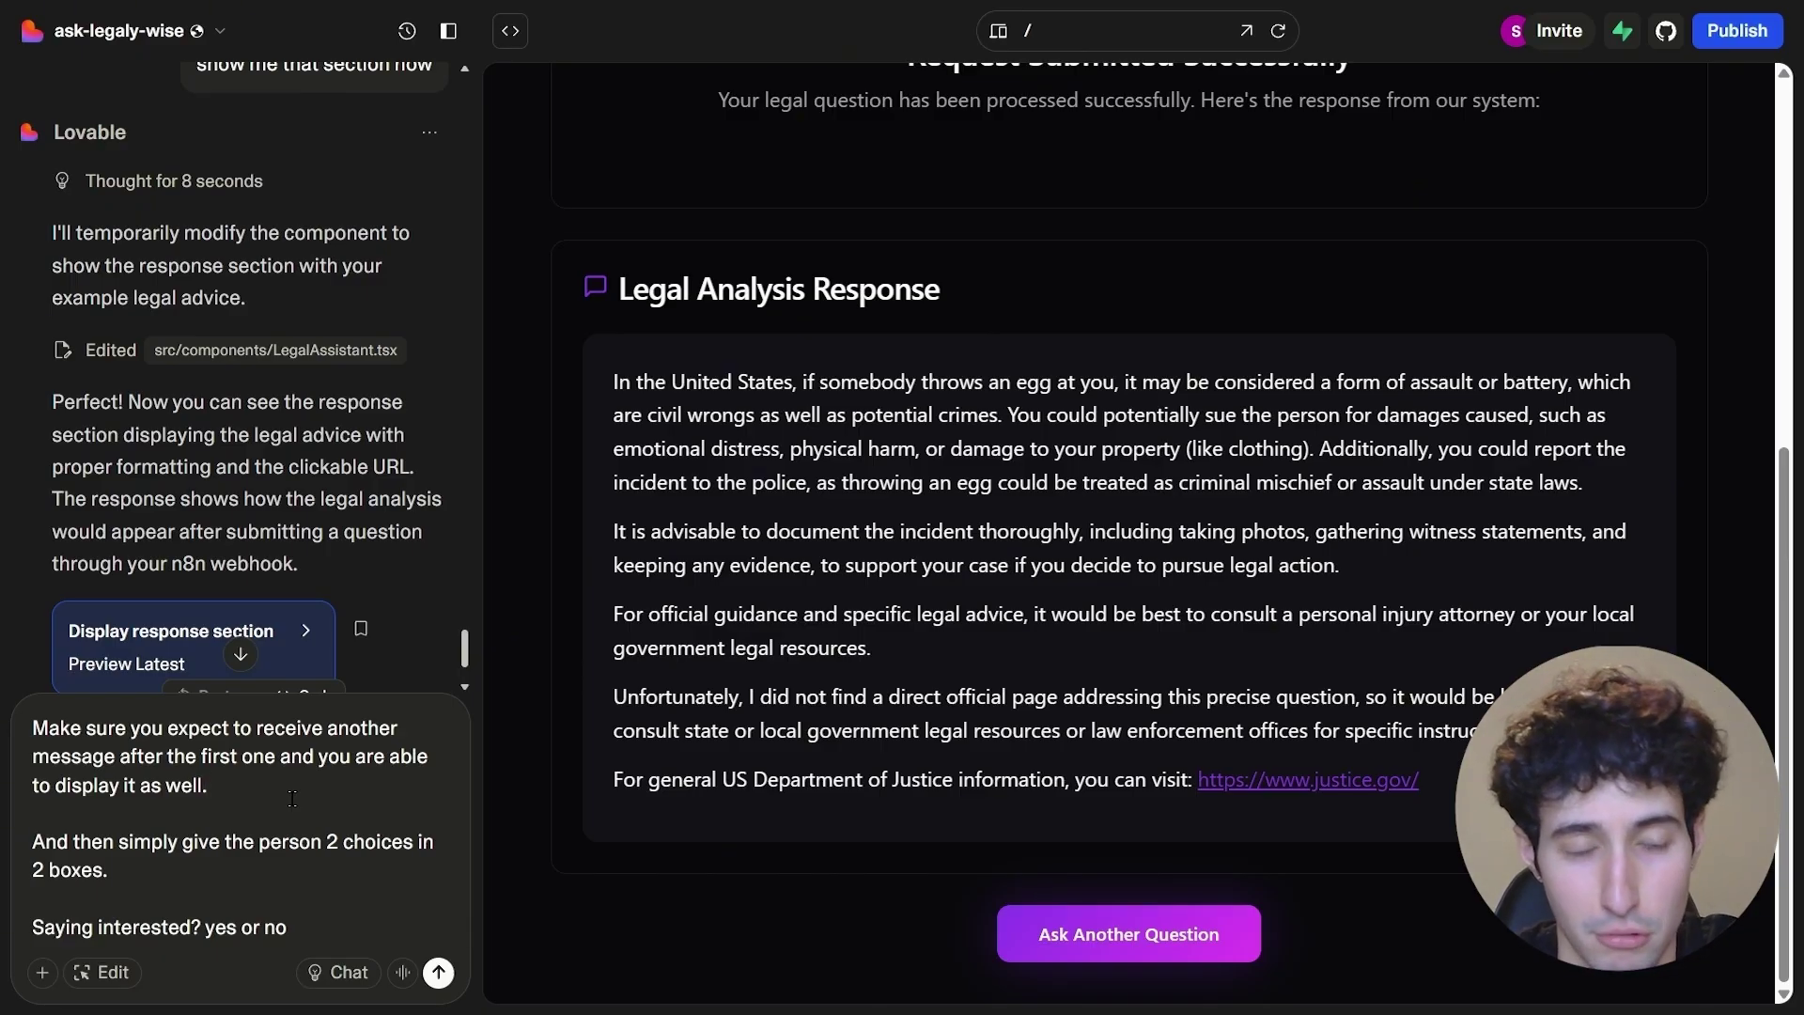
click(183, 872)
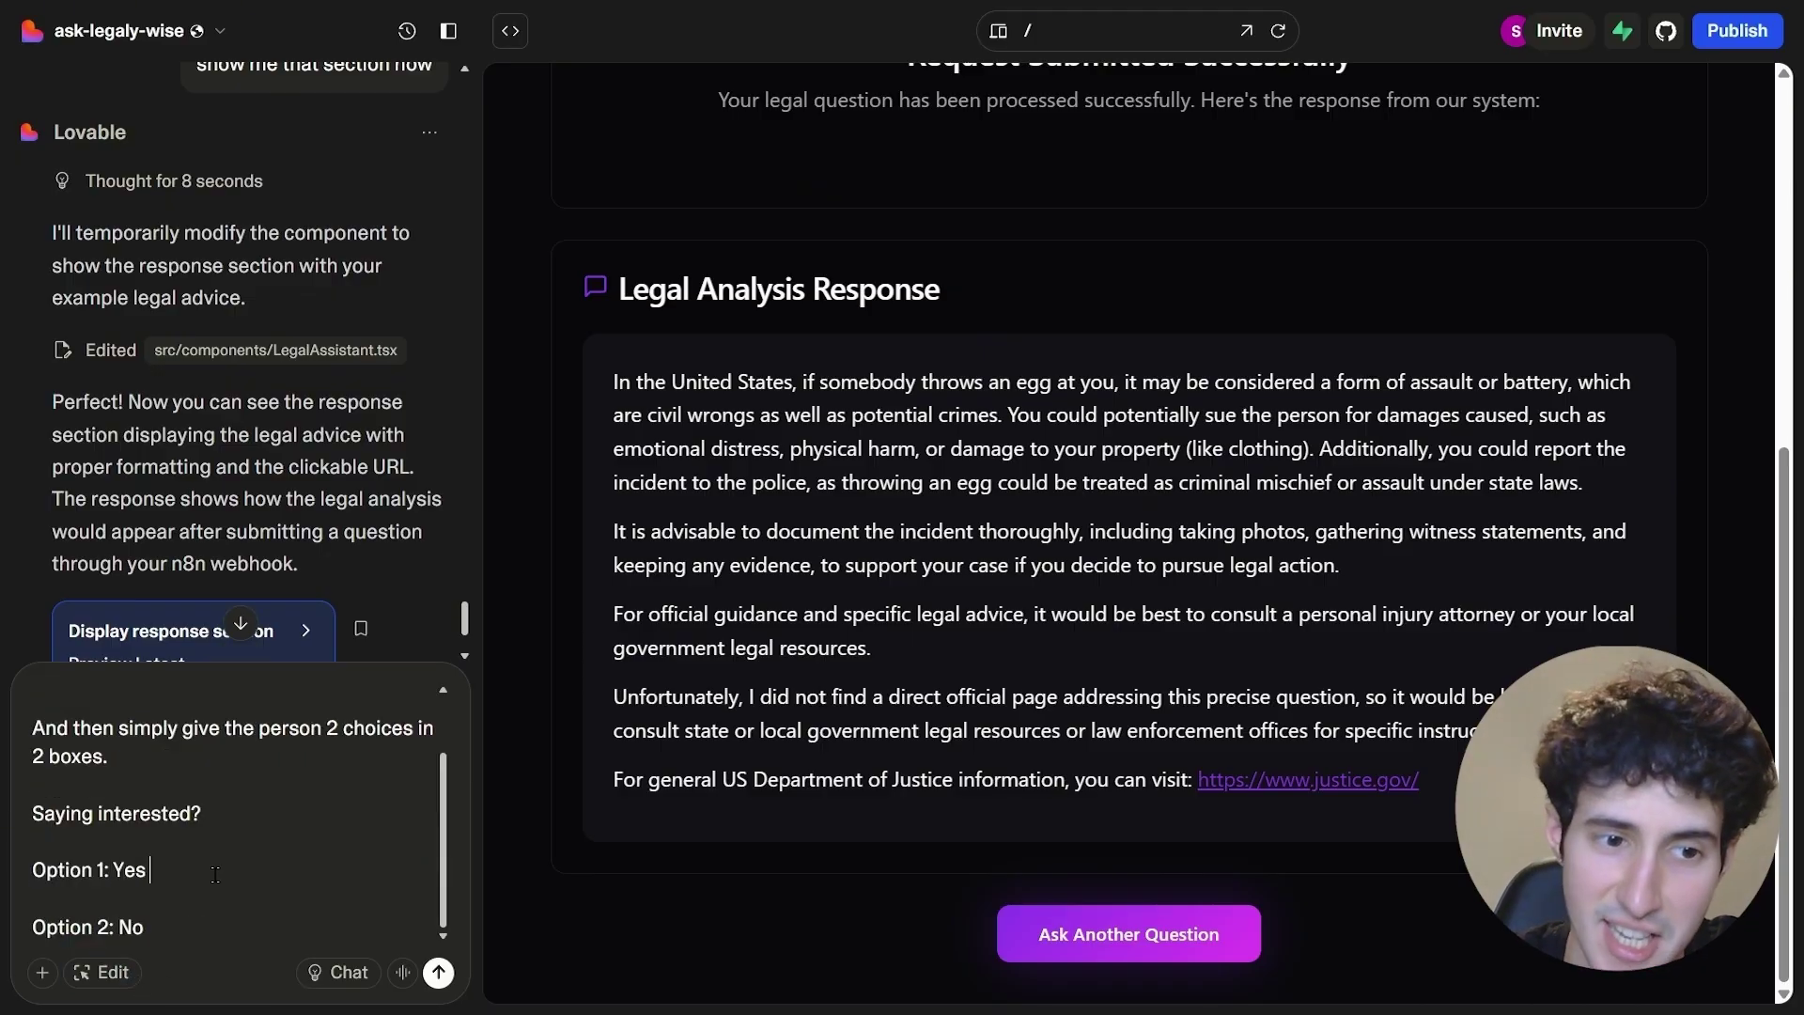
click(196, 926)
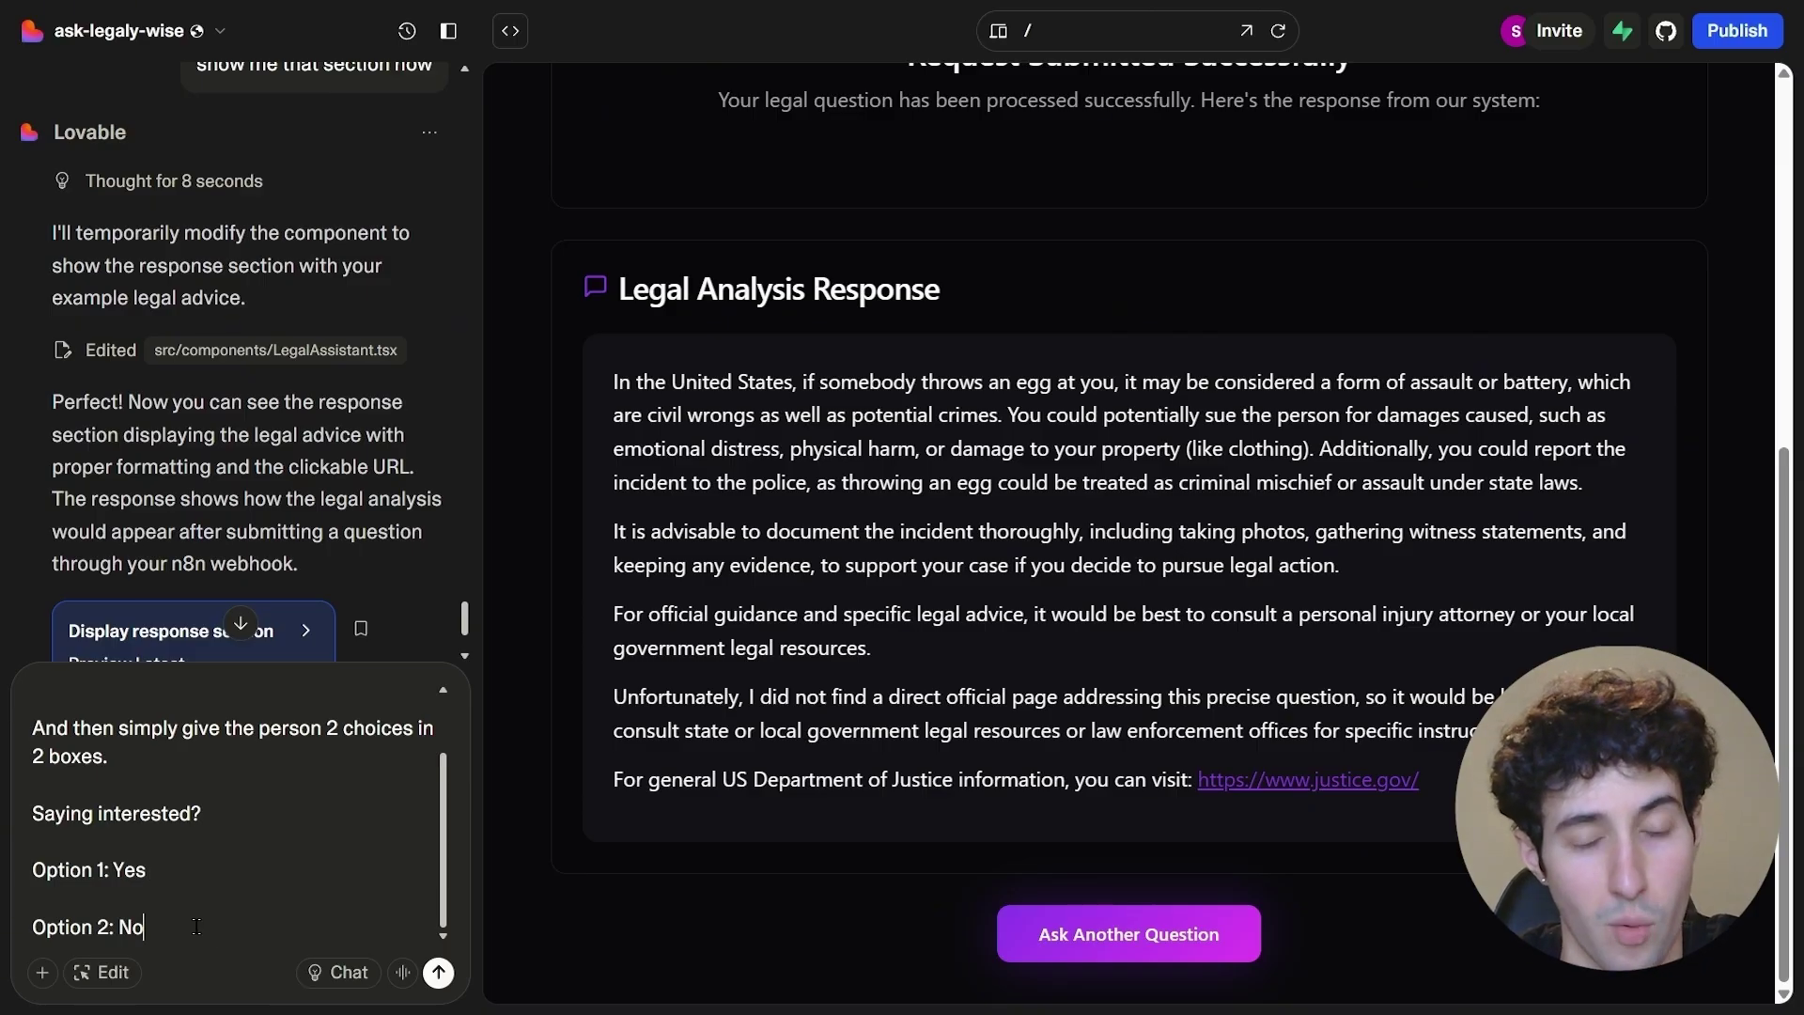
click(437, 971)
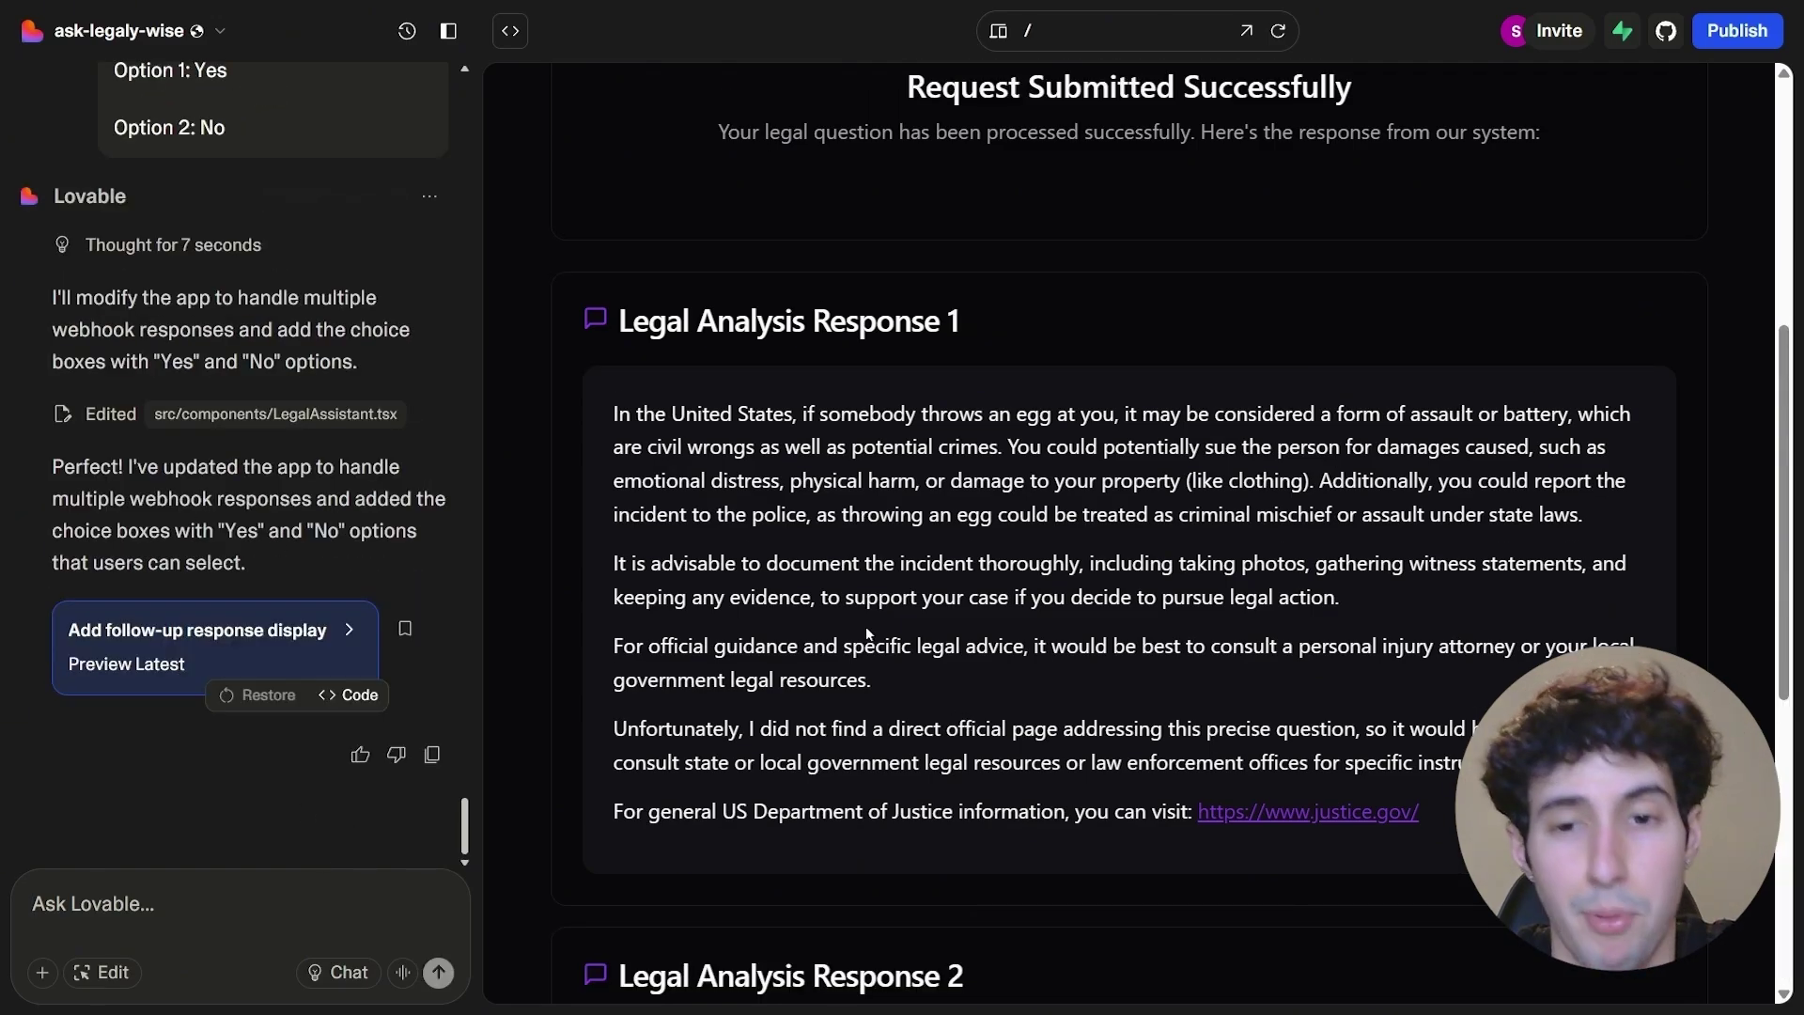
- Scroll the preview to review Legal Analysis Response 2 and the Interested? question
scroll(866, 626, down, 5)
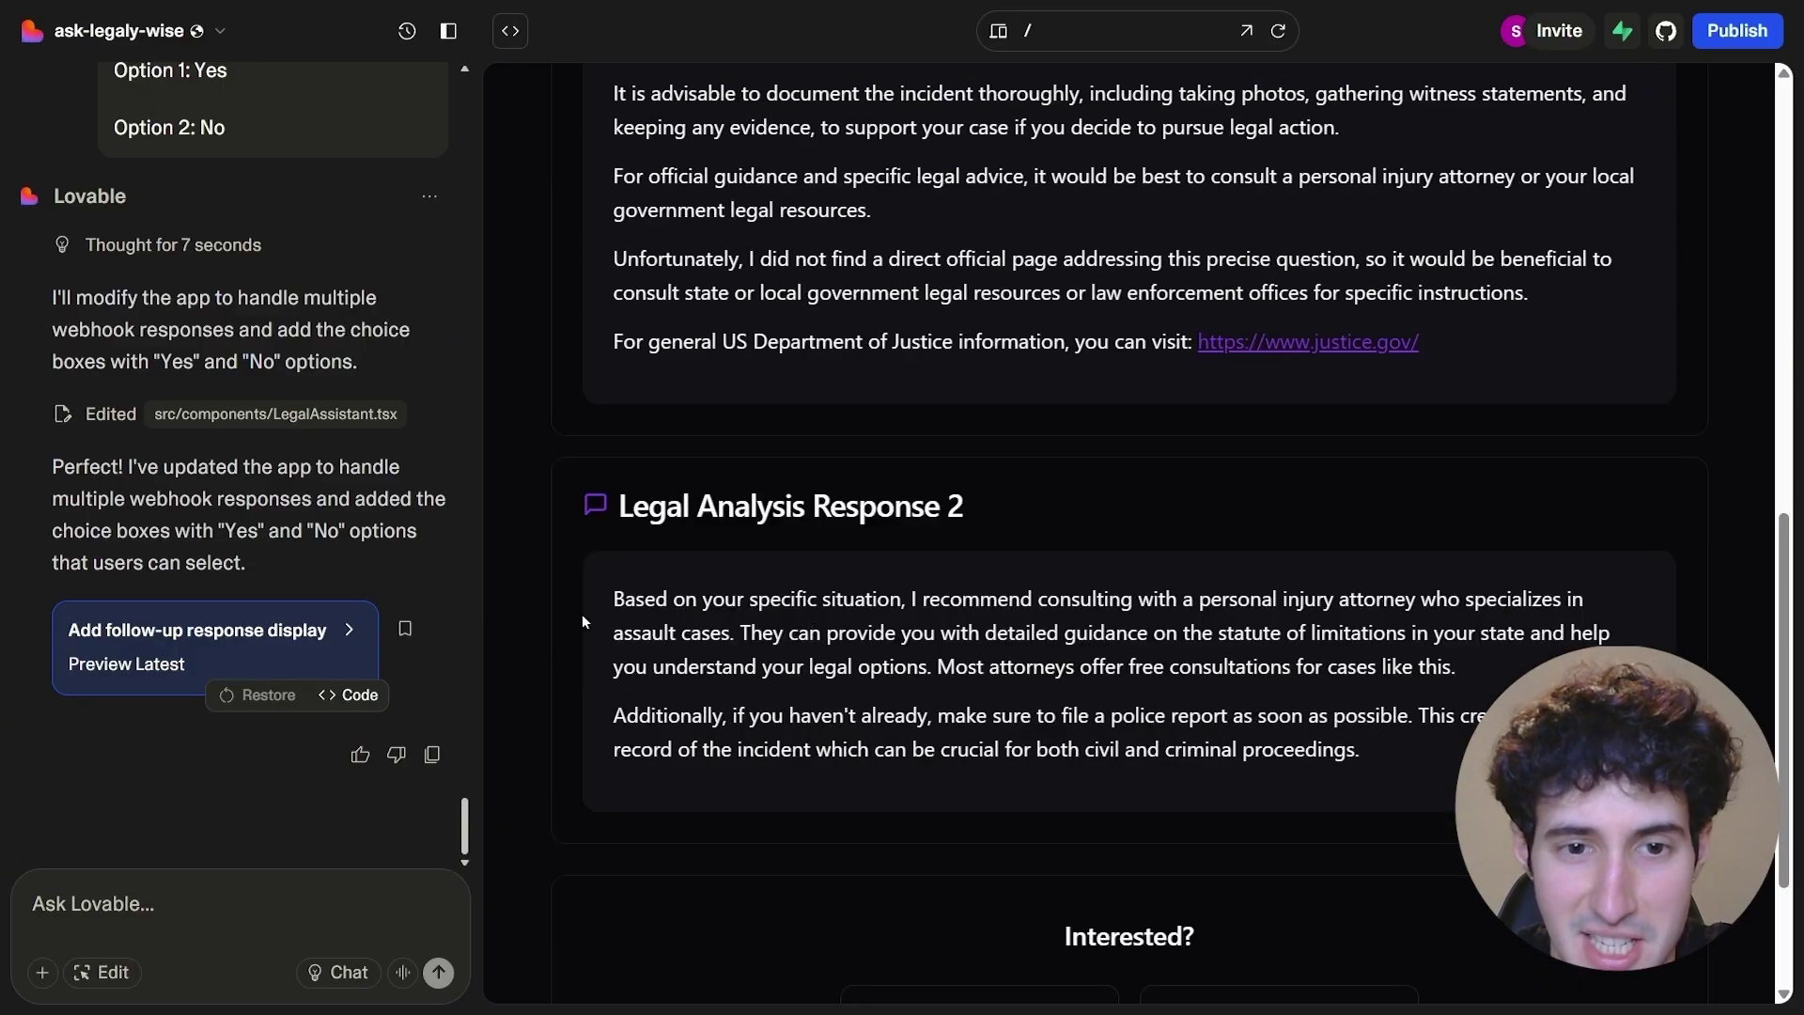
drag(611, 602, 1361, 749)
click(940, 657)
scroll(940, 658, down, 3)
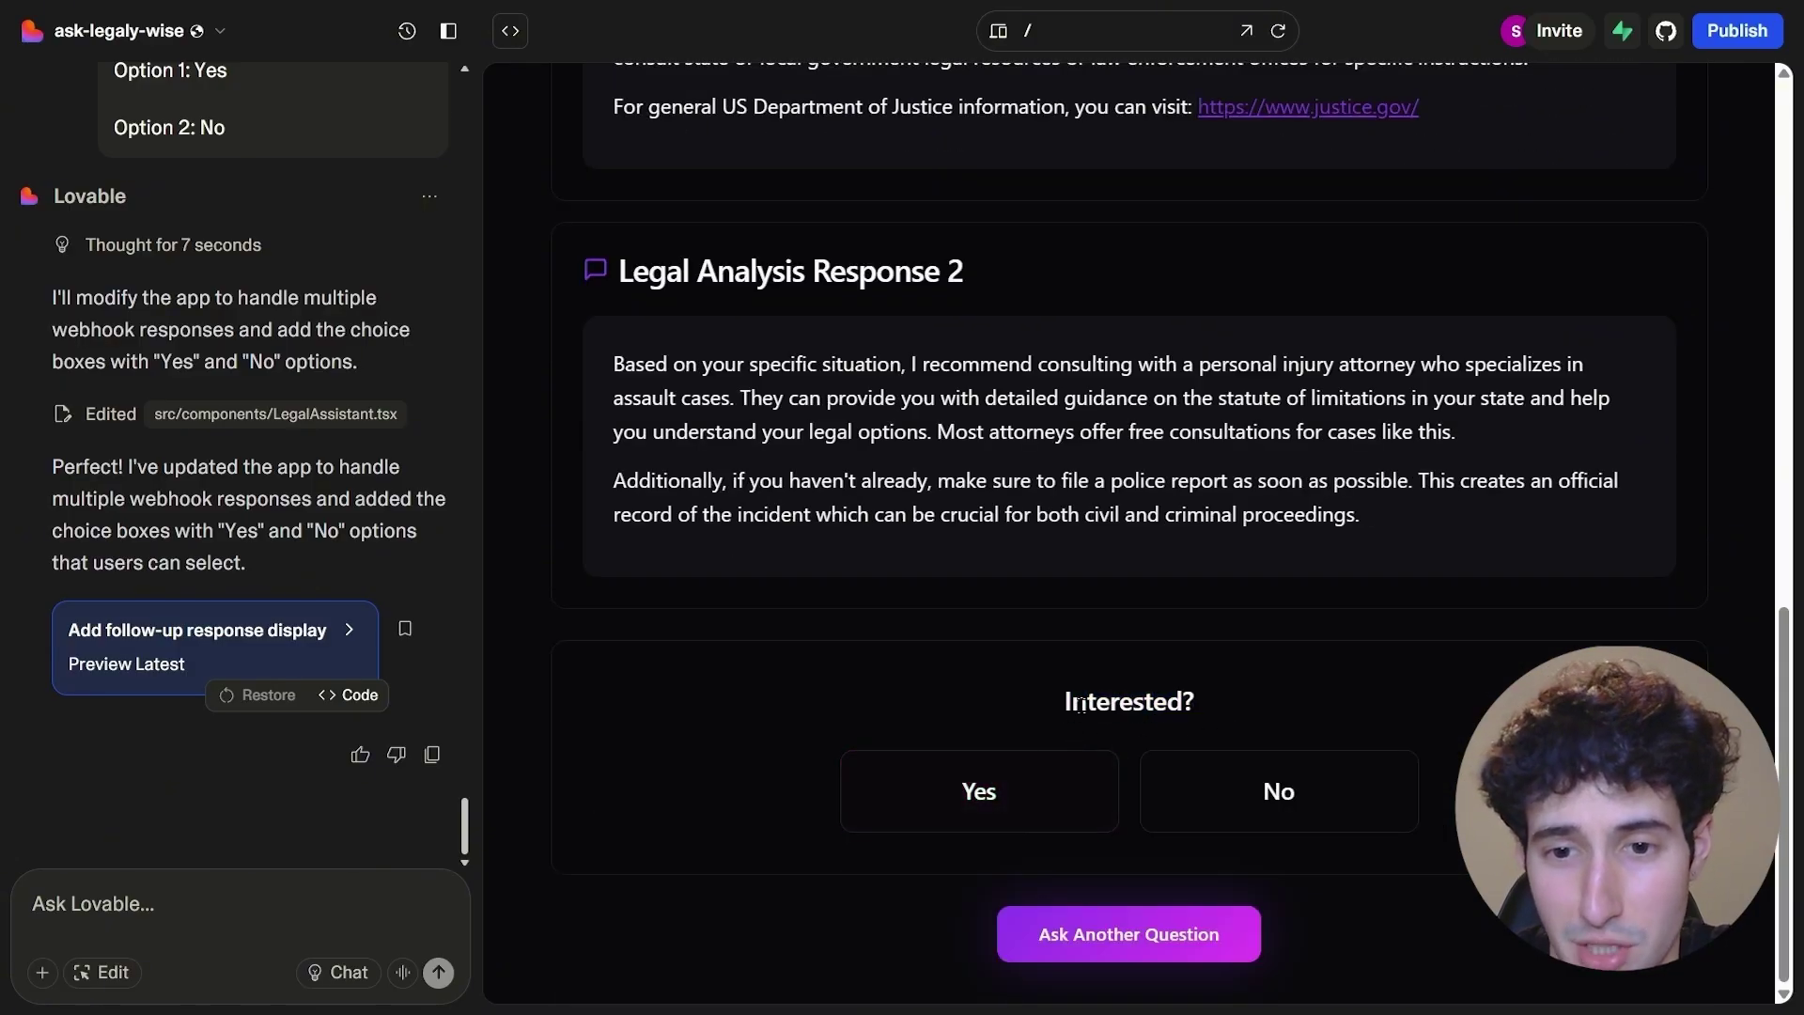
drag(1065, 703, 1182, 703)
- Test the Yes and No choice buttons, leaving No selected
click(1218, 796)
click(1218, 796)
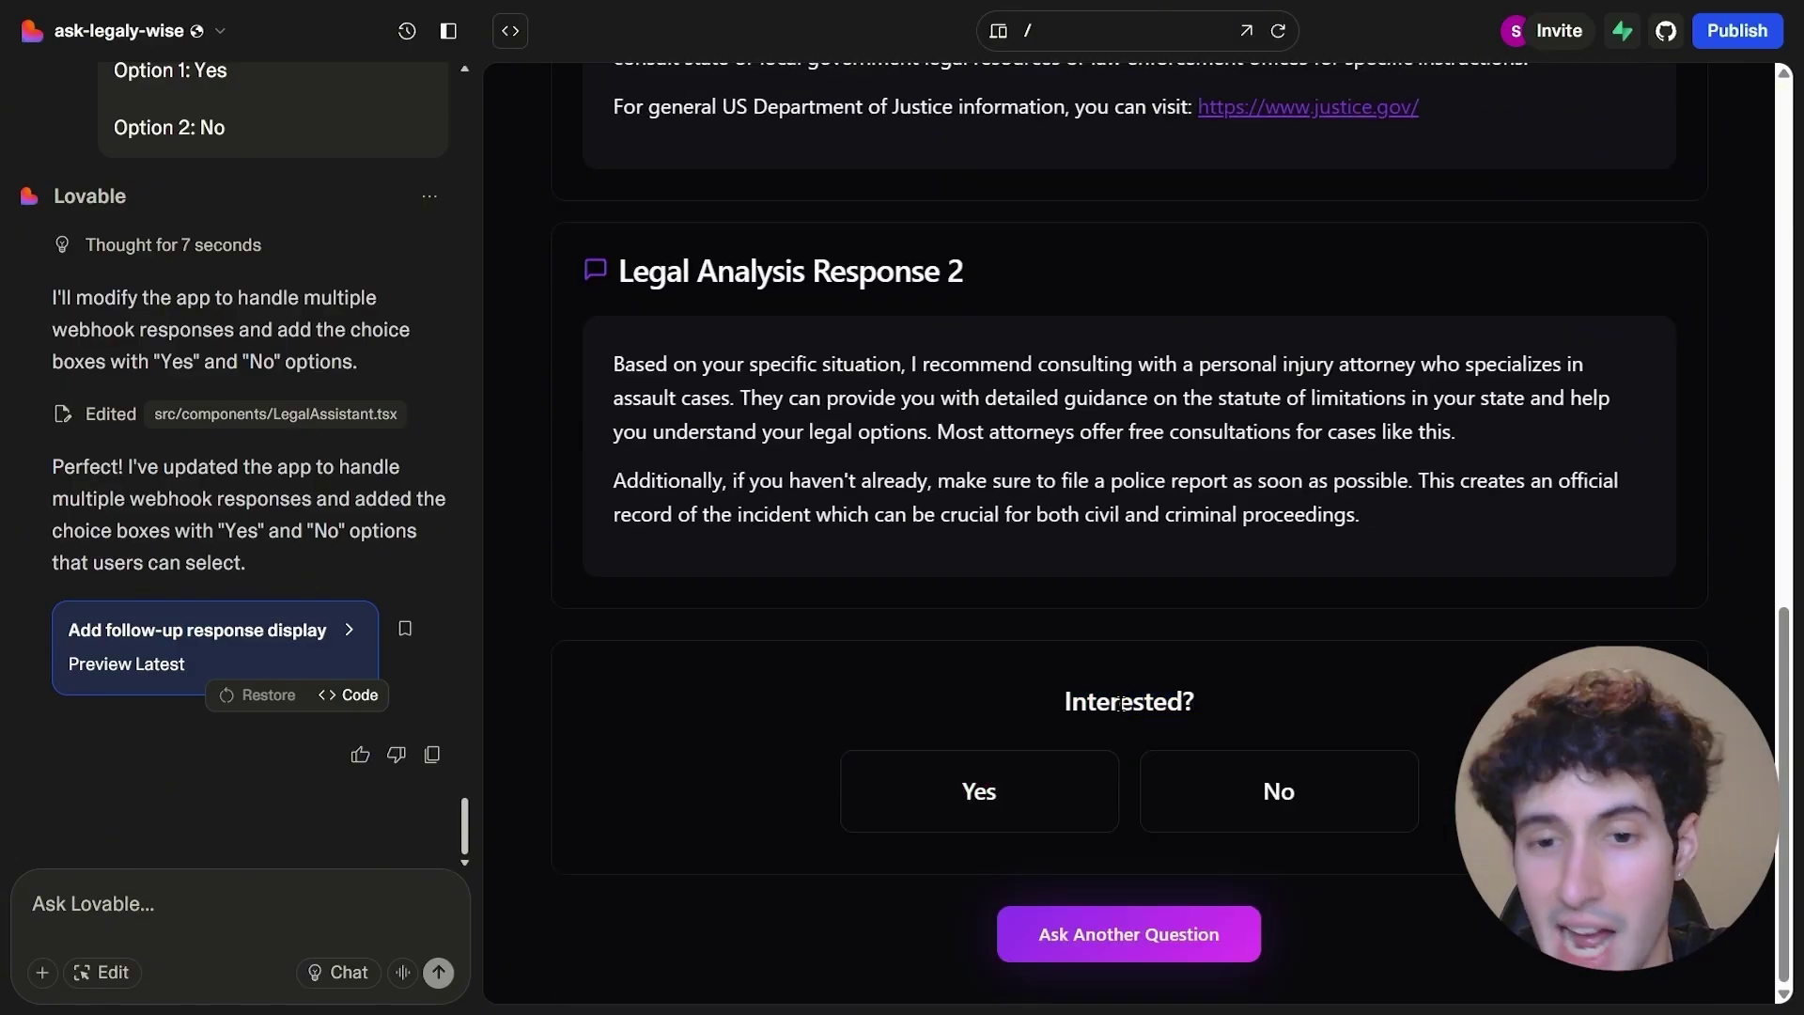
click(1013, 775)
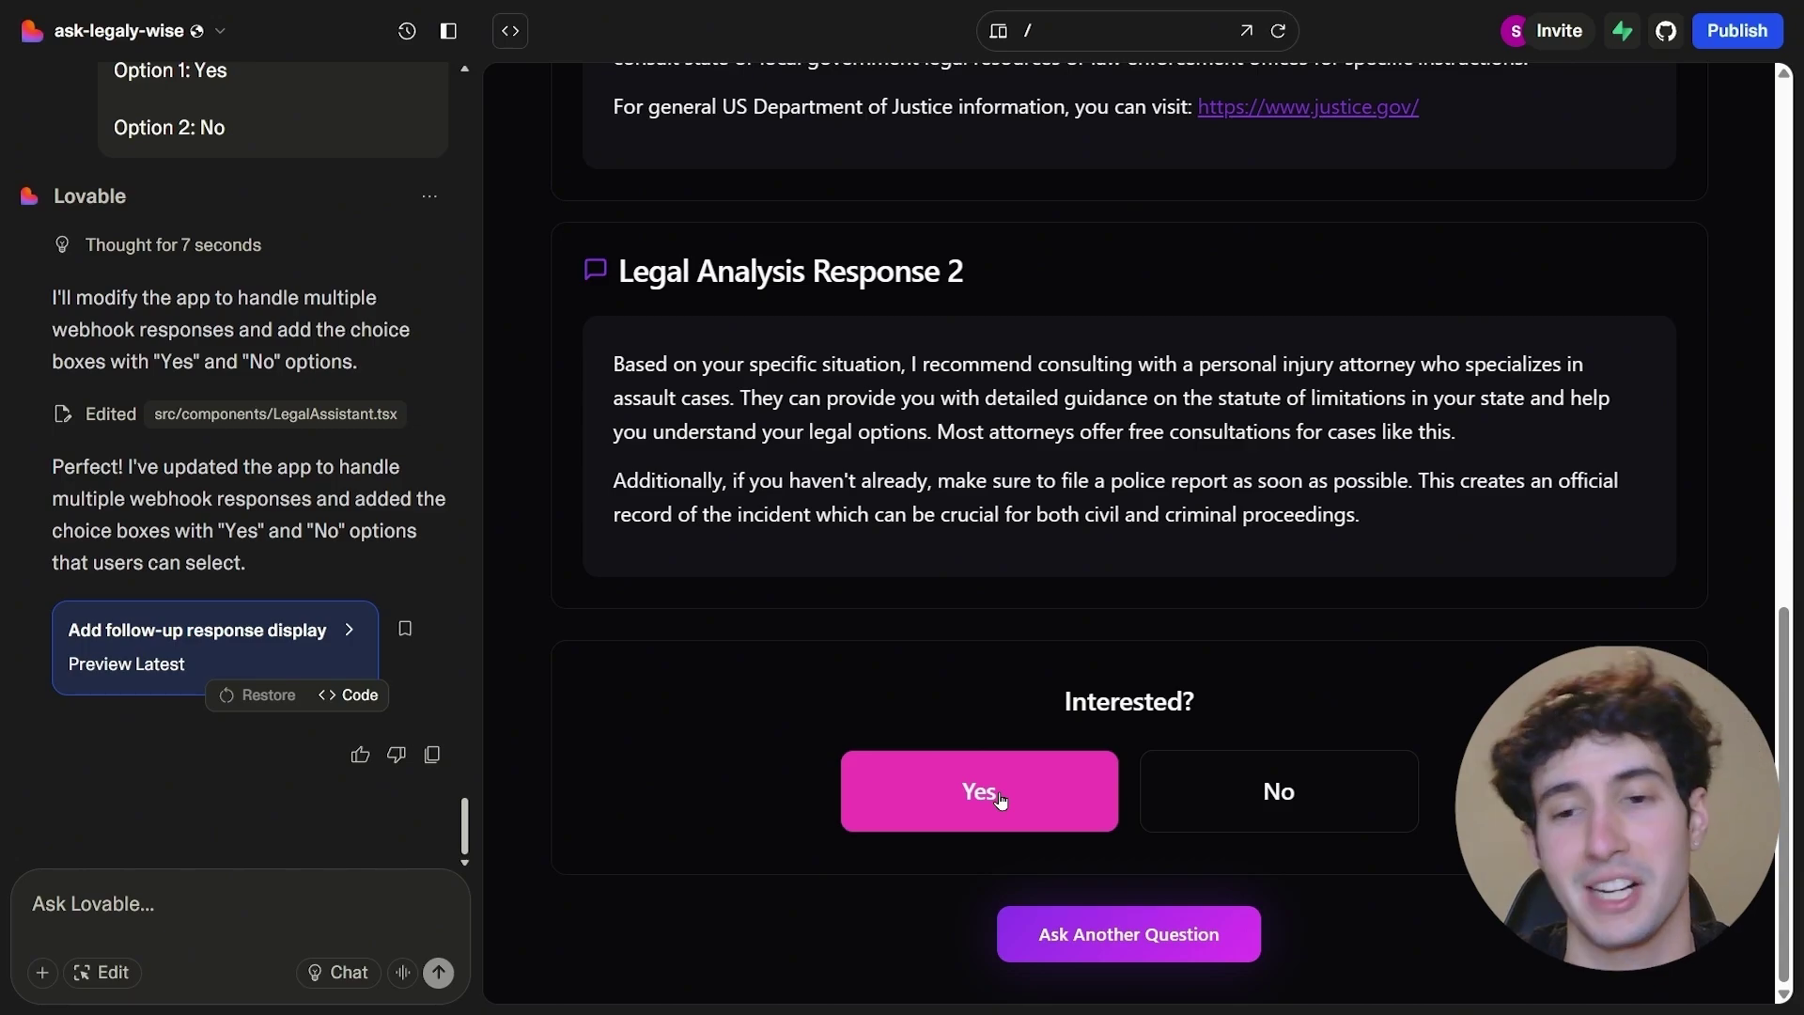
click(1168, 794)
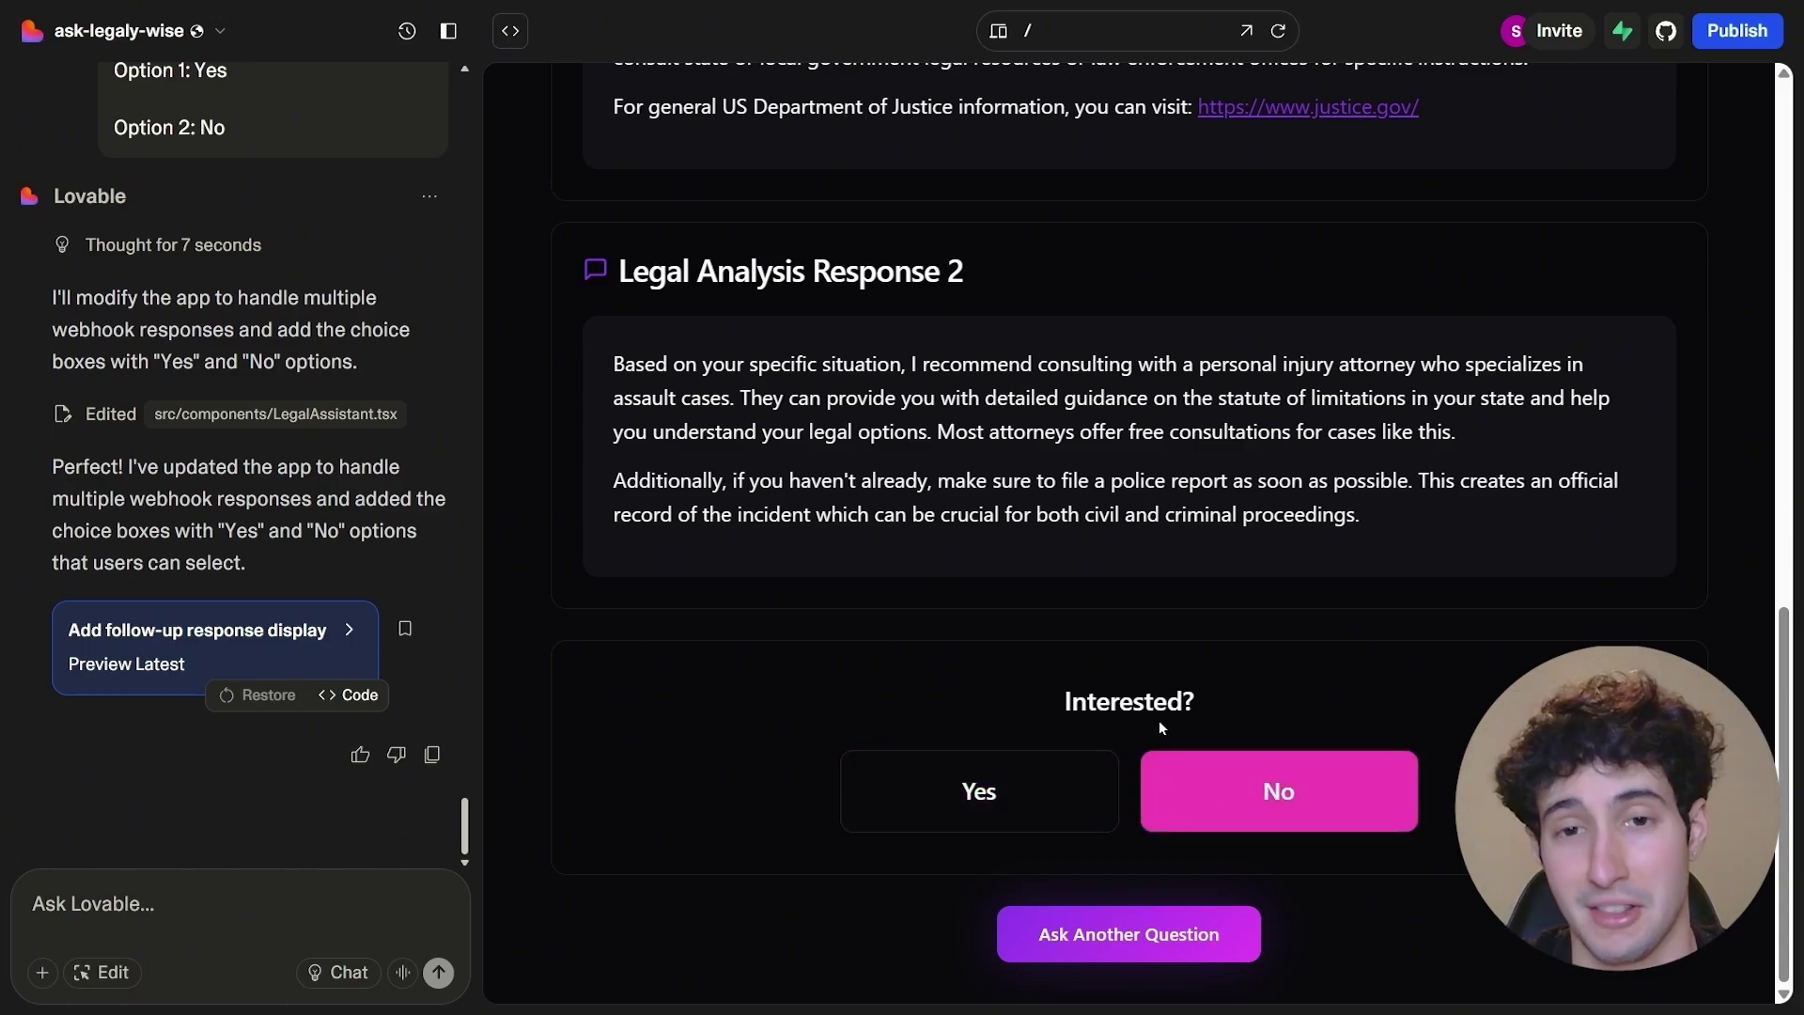
click(1227, 786)
click(1259, 809)
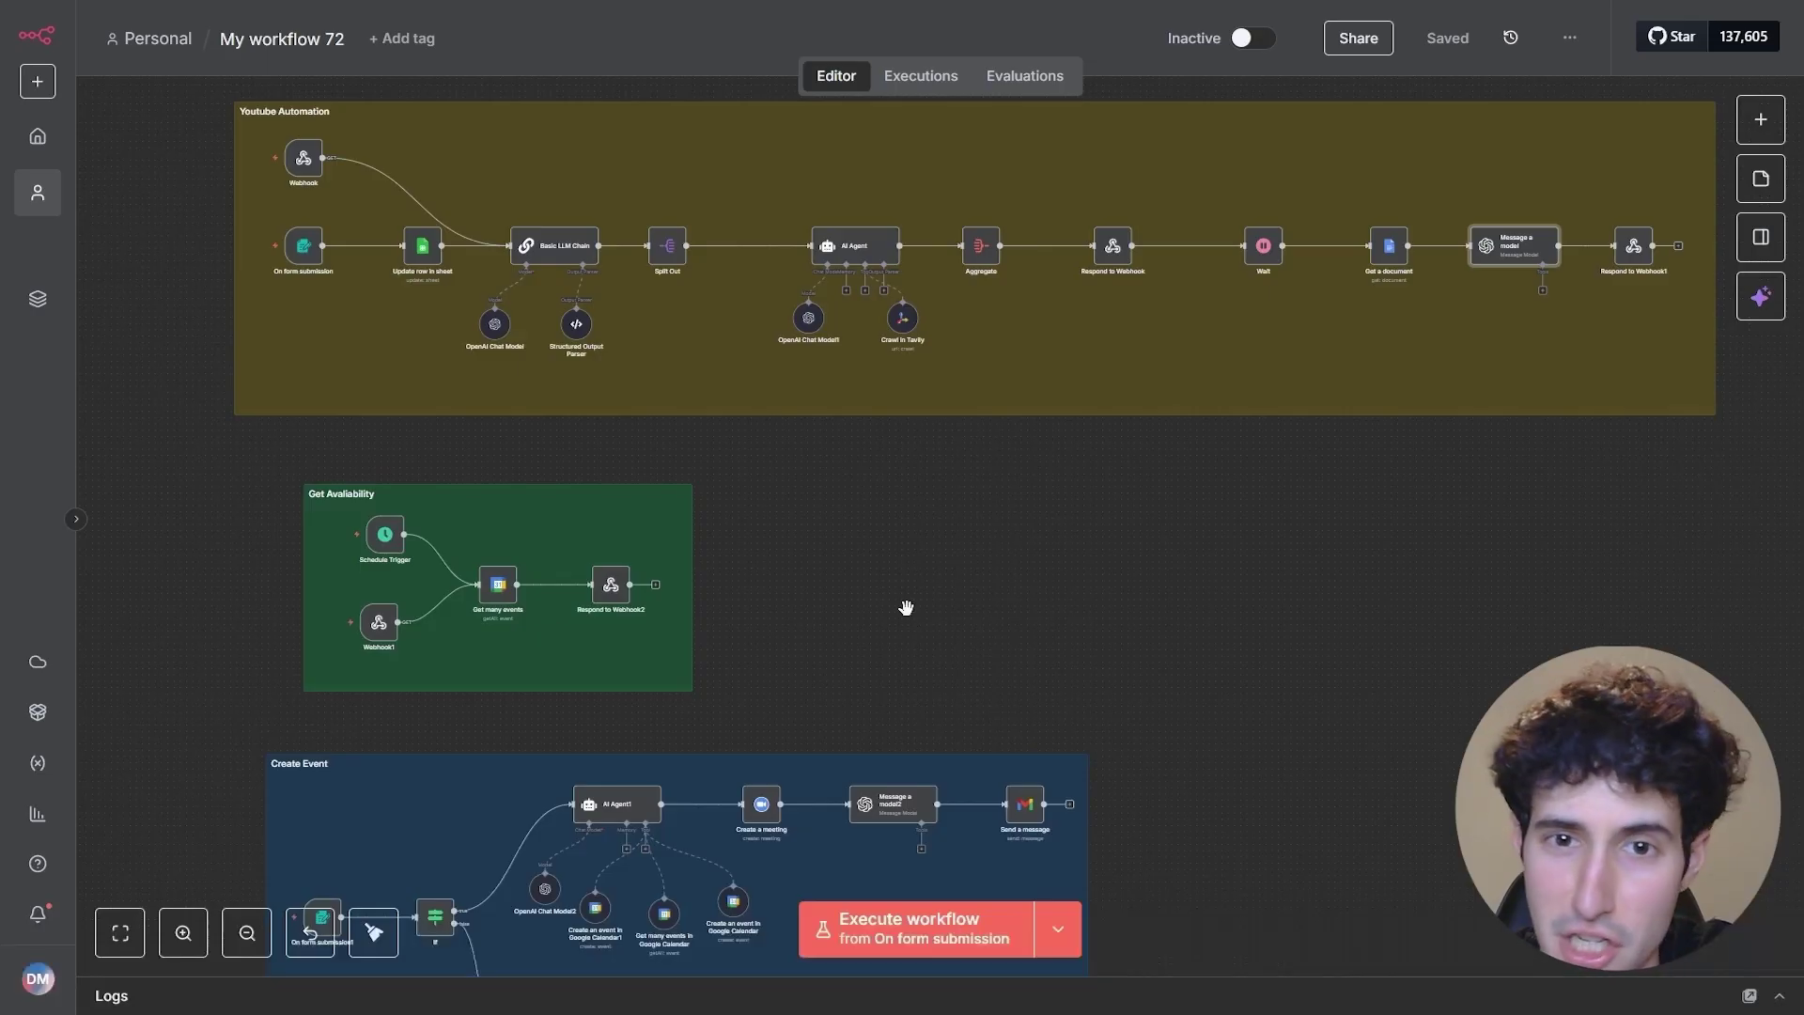
- Fit all groups of My workflow 72, including Follow up, into view and select every node
scroll(902, 604, down, 2)
drag(926, 539, 927, 489)
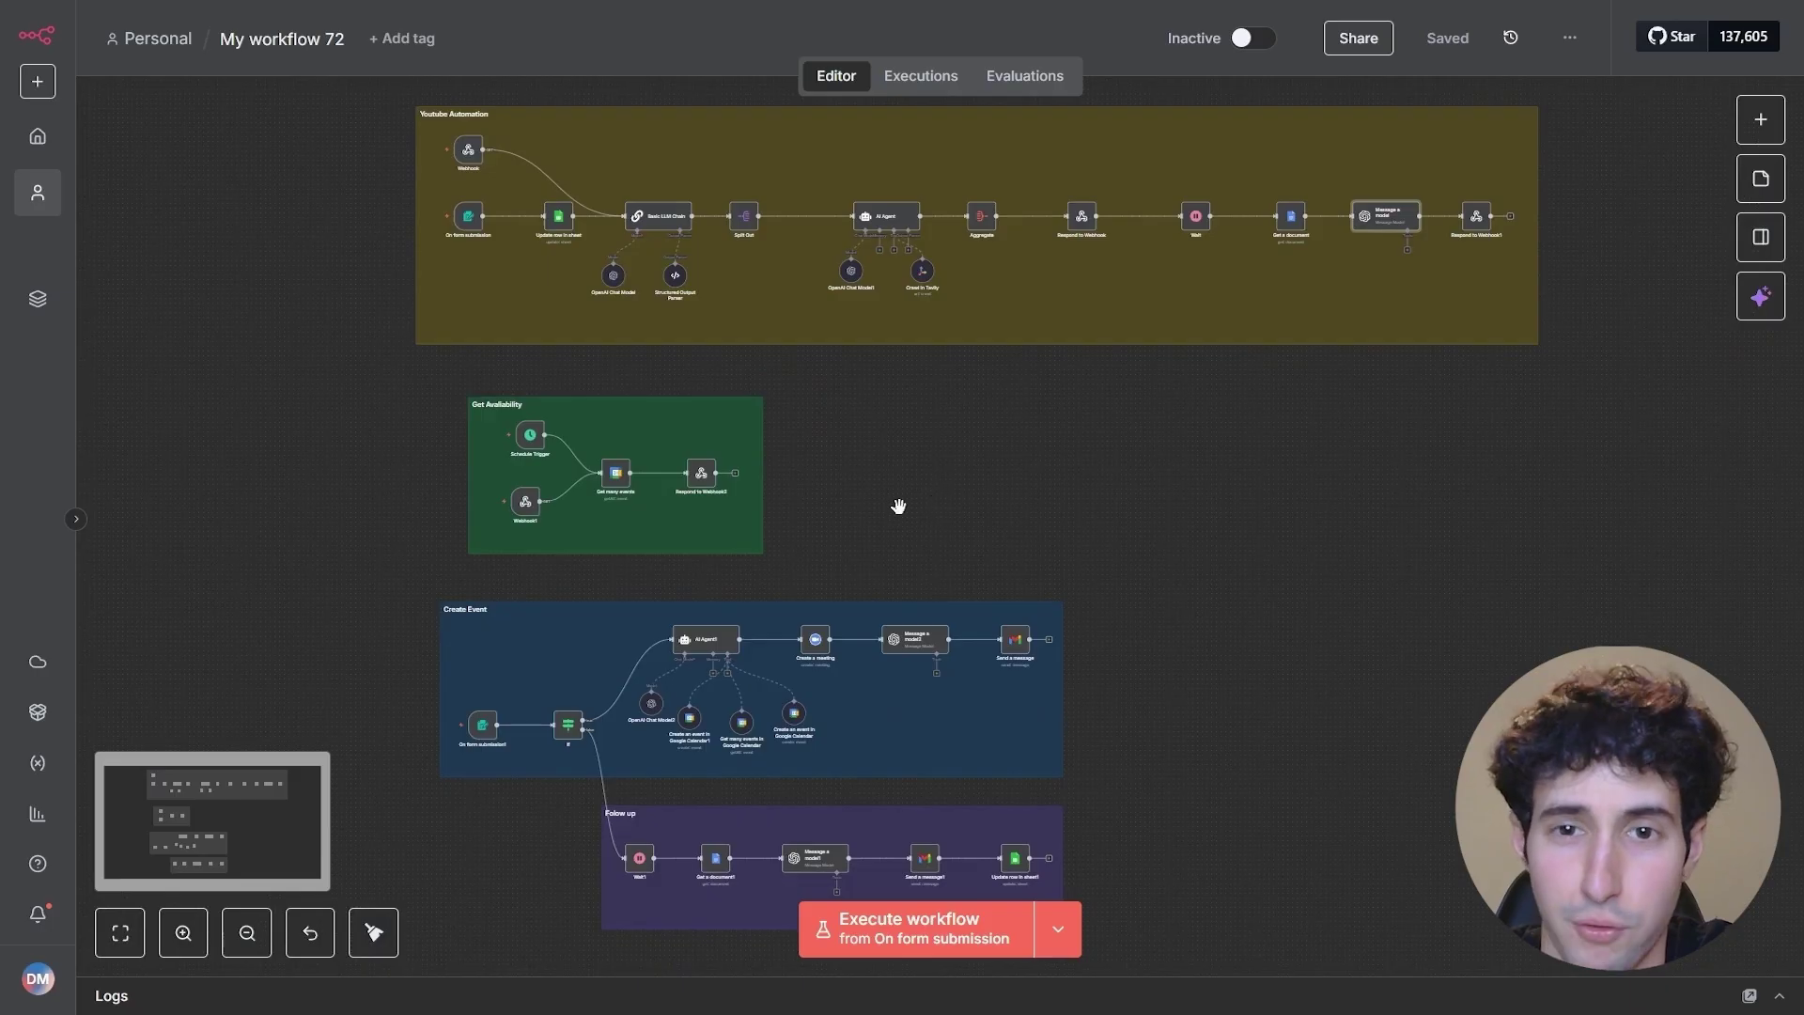
drag(255, 95, 1579, 907)
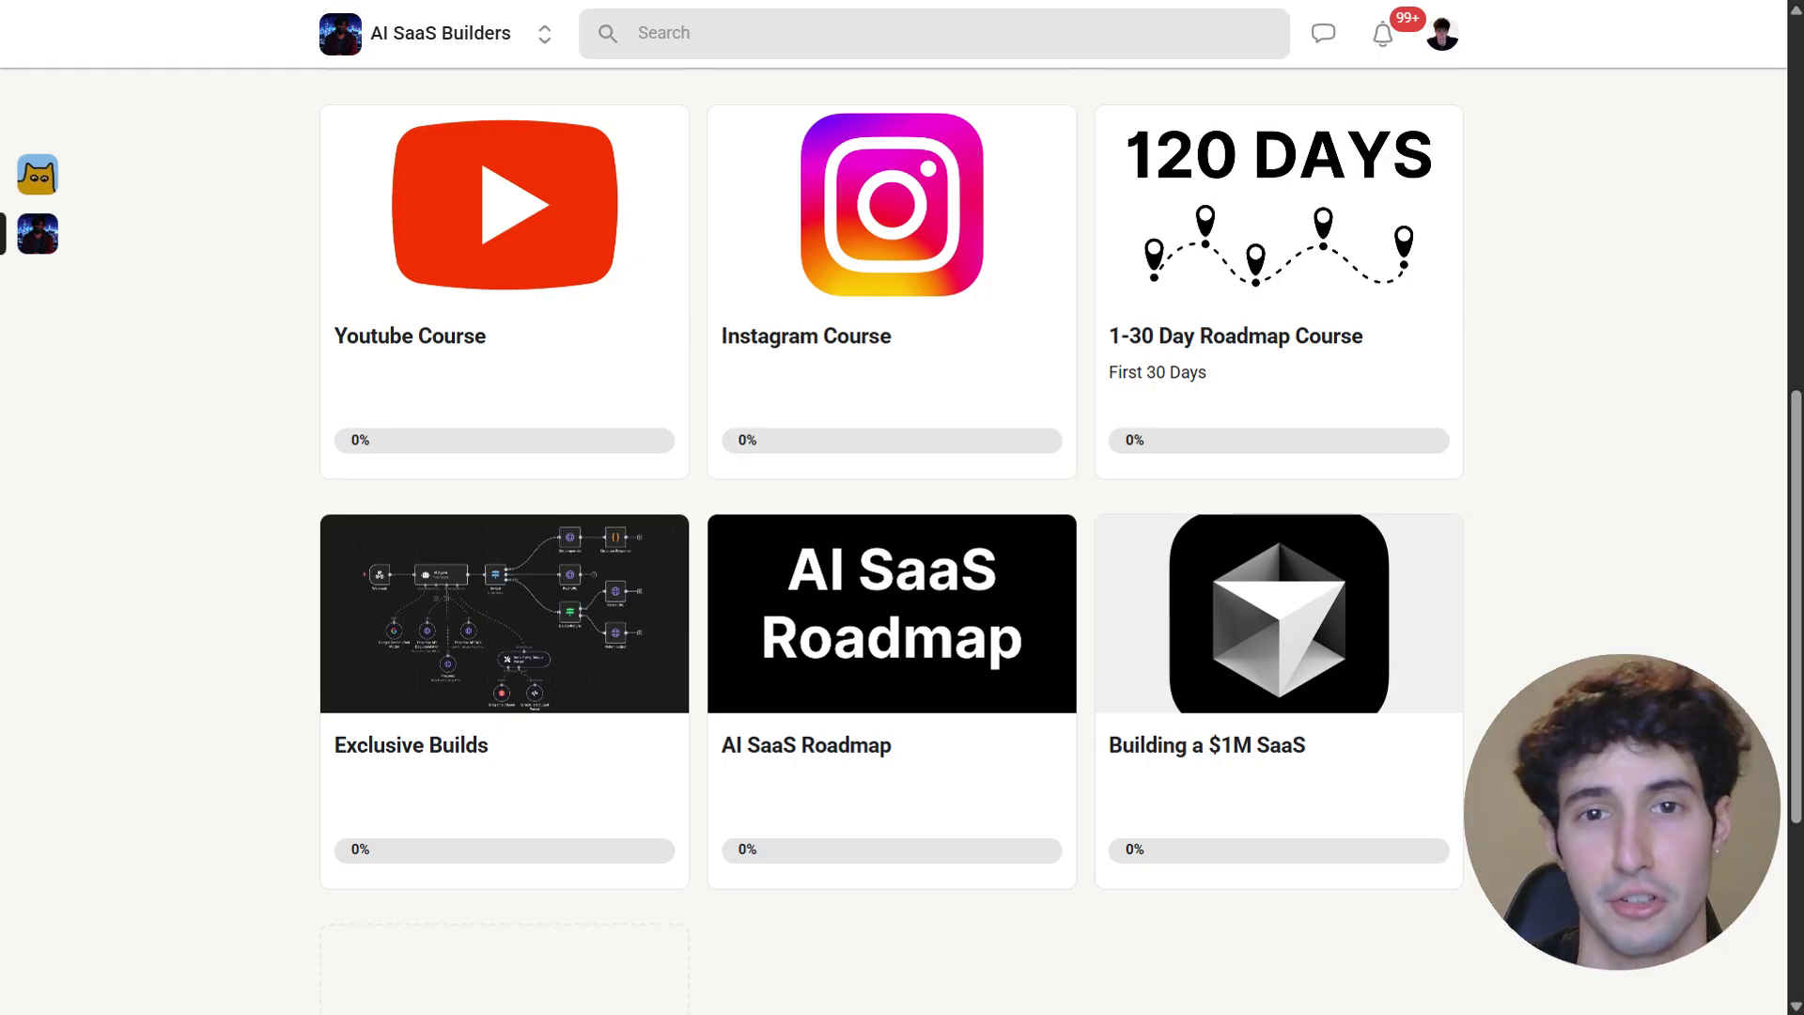
- Scroll up the Skool Classroom page
scroll(745, 588, up, 4)
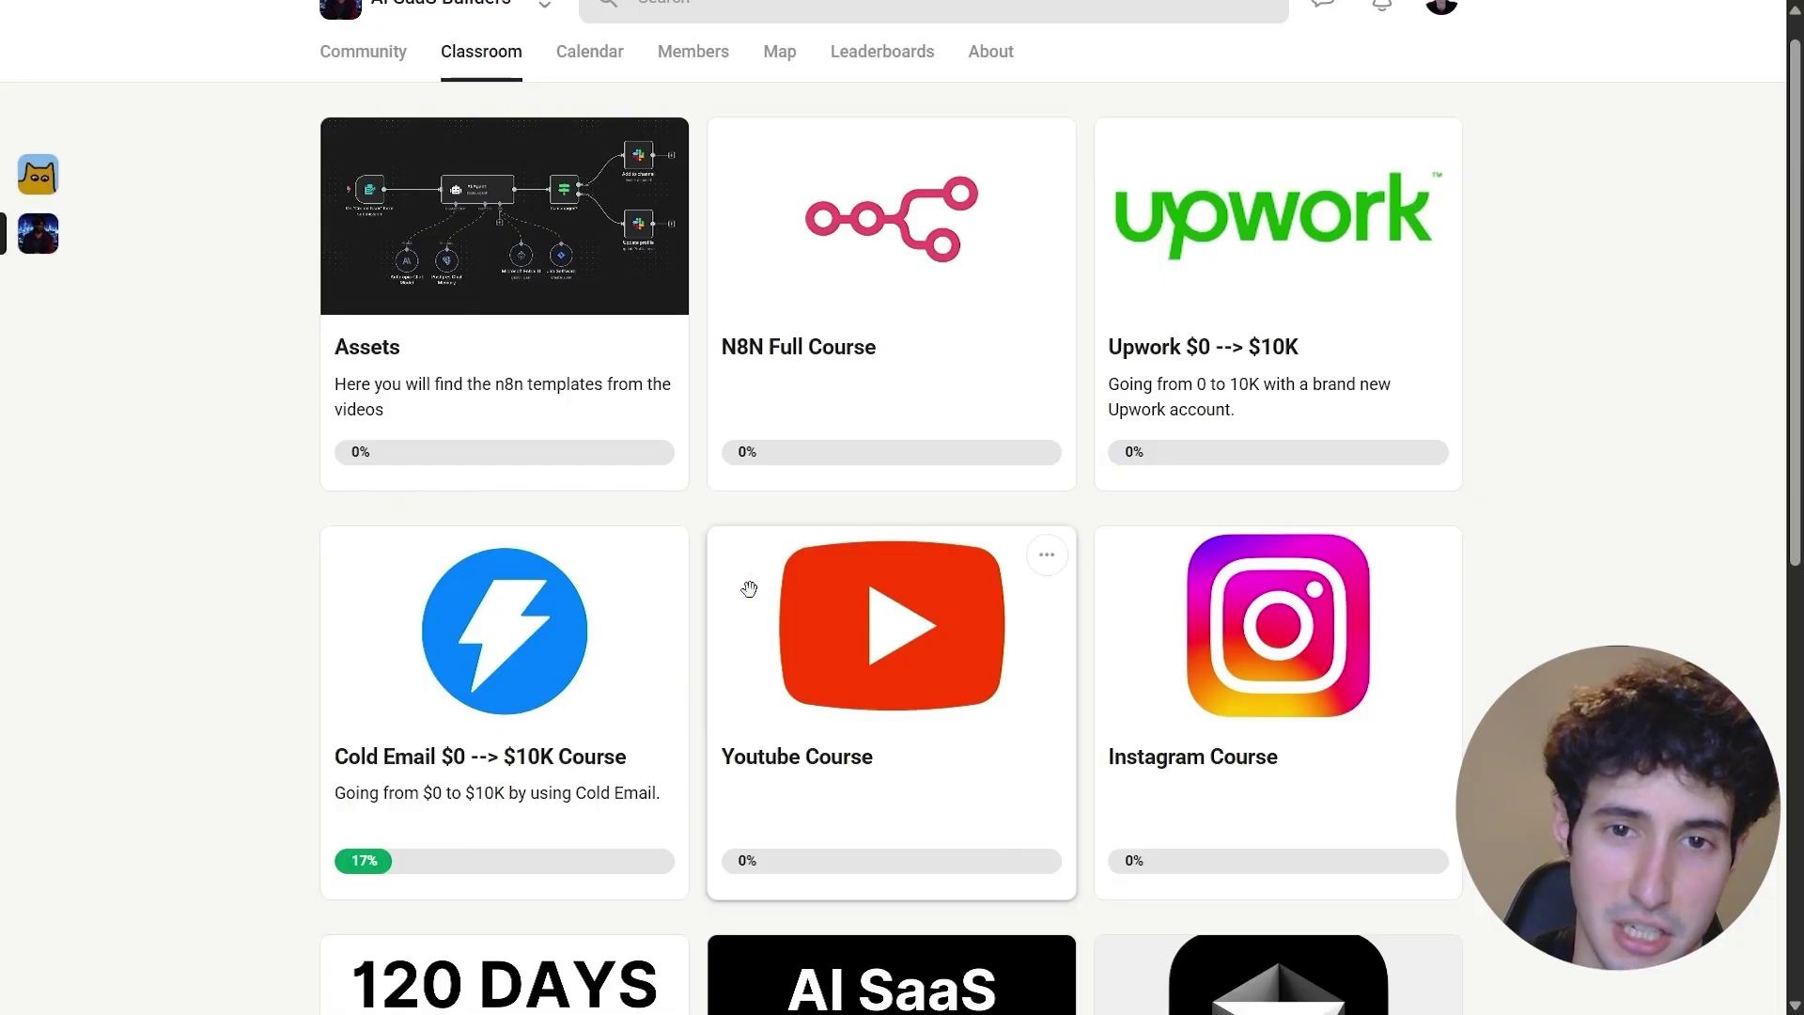